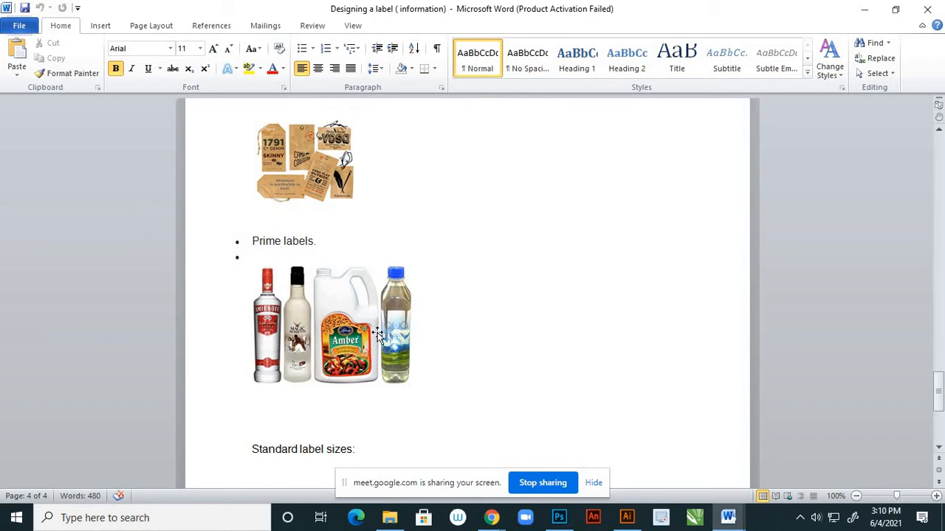
# Examine the label design notes, covering label components, example label types and the standard mailing label sizes.
pyautogui.scroll(-1, 377, 332)
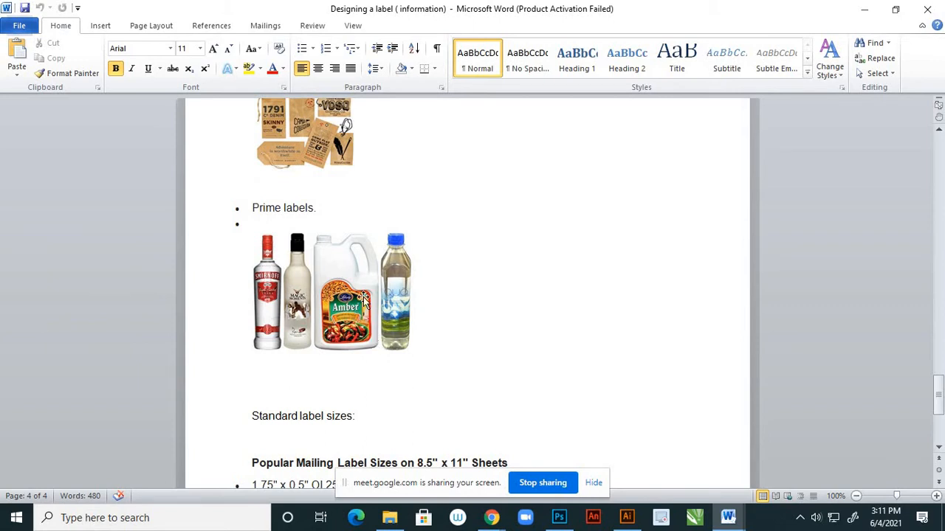
pyautogui.scroll(-1, 362, 303)
pyautogui.scroll(-2, 390, 279)
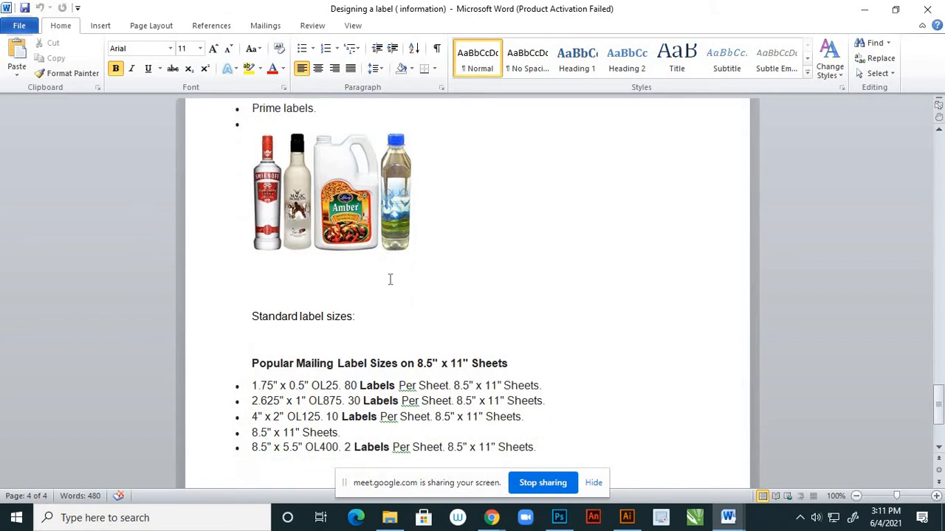
pyautogui.scroll(-2, 390, 279)
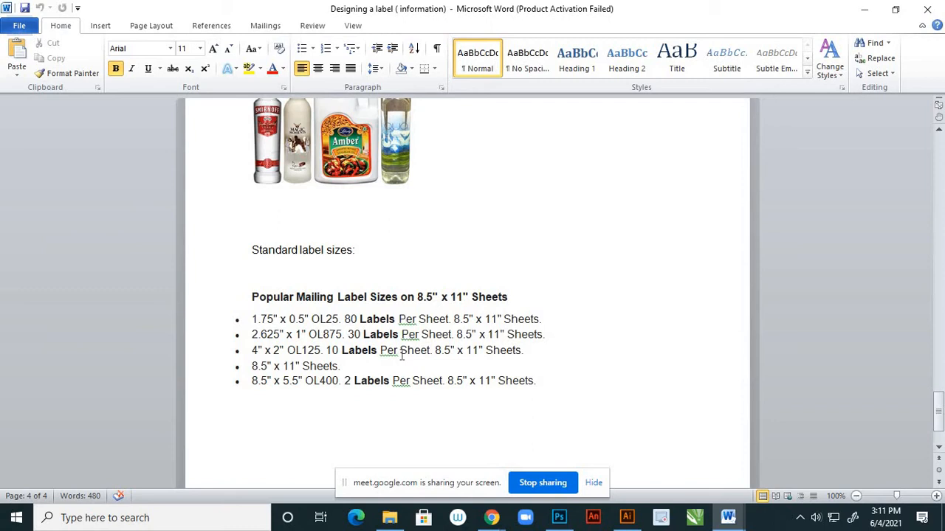
pyautogui.scroll(-2, 335, 293)
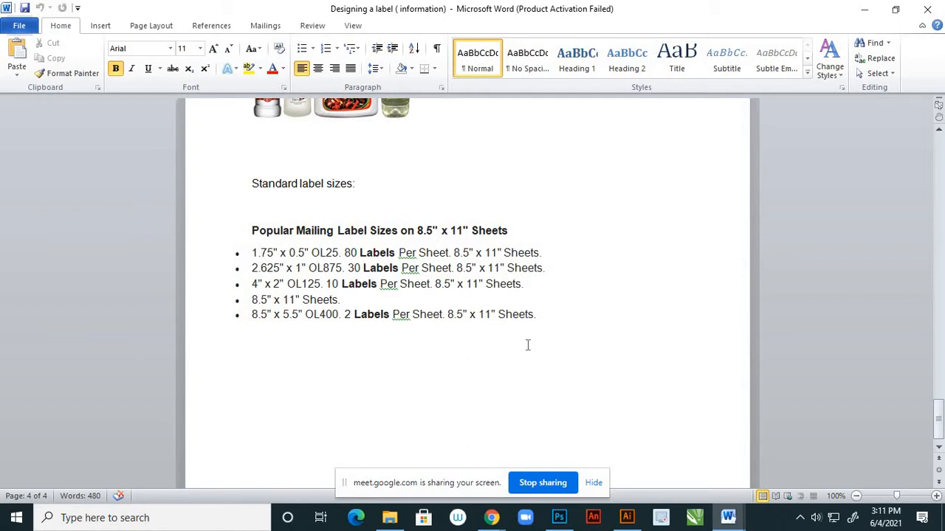
pyautogui.scroll(-1, 528, 345)
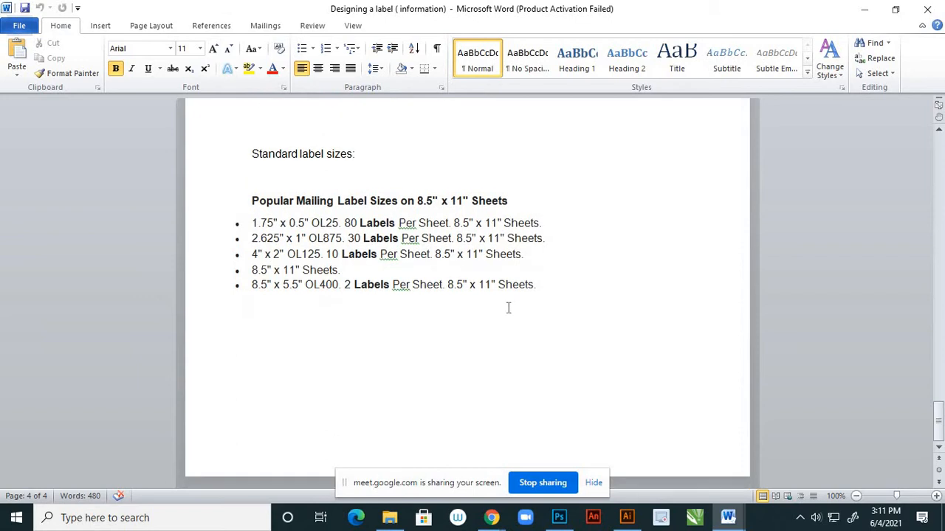
pyautogui.scroll(12, 594, 284)
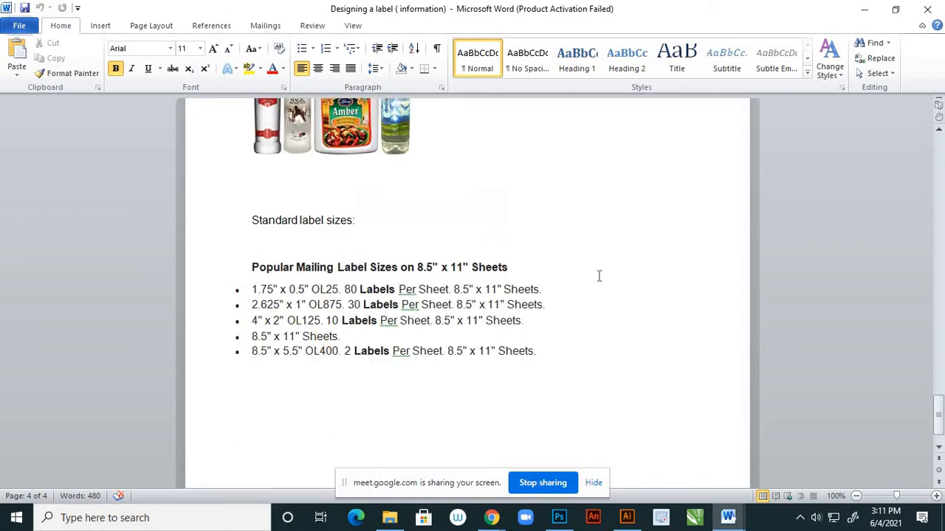
pyautogui.scroll(20, 594, 283)
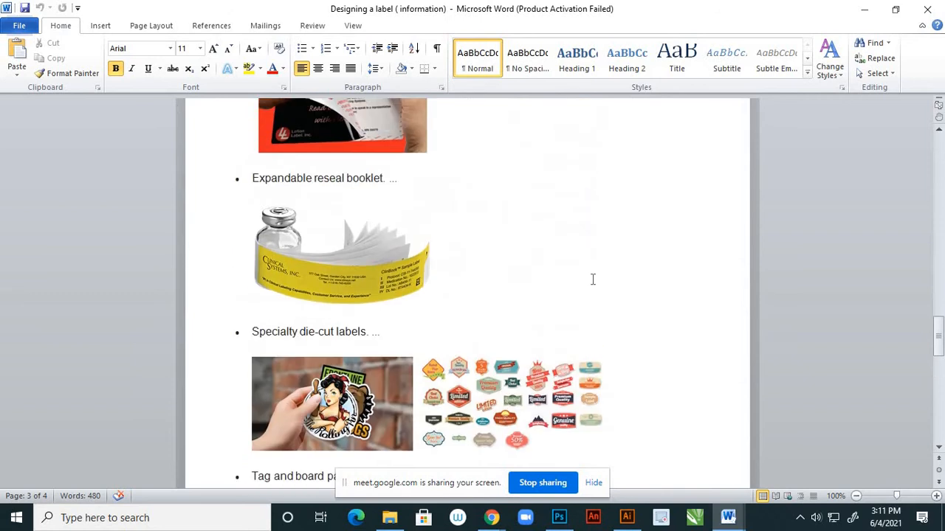
pyautogui.scroll(20, 594, 275)
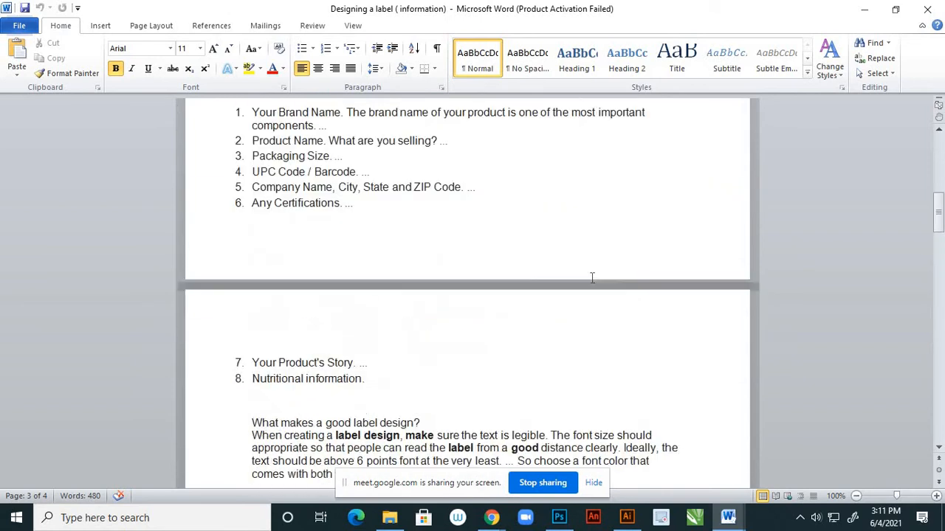
pyautogui.scroll(1, 591, 277)
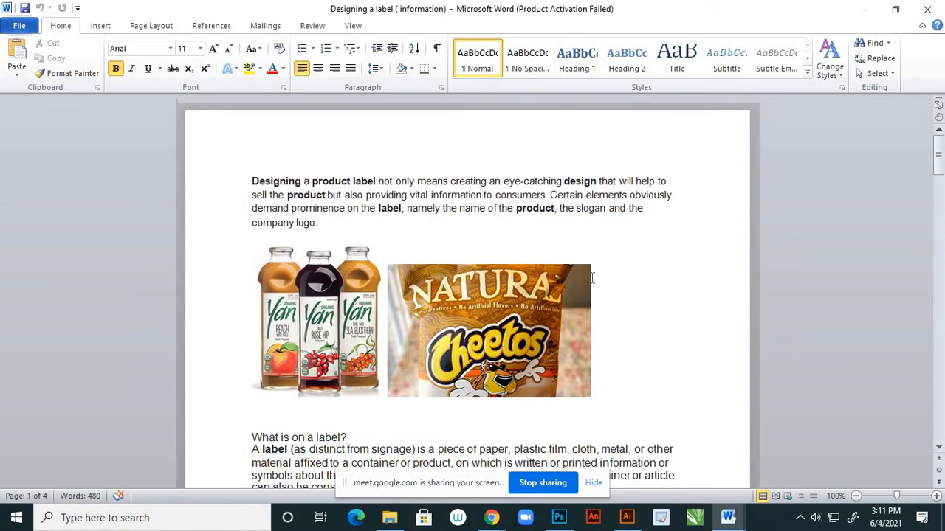
pyautogui.scroll(-5, 591, 277)
pyautogui.scroll(-20, 592, 281)
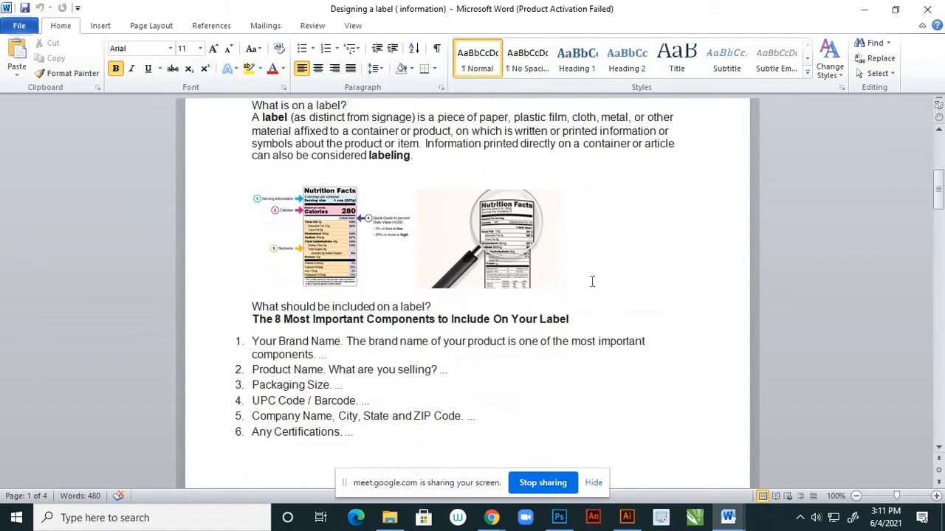
pyautogui.scroll(-11, 591, 285)
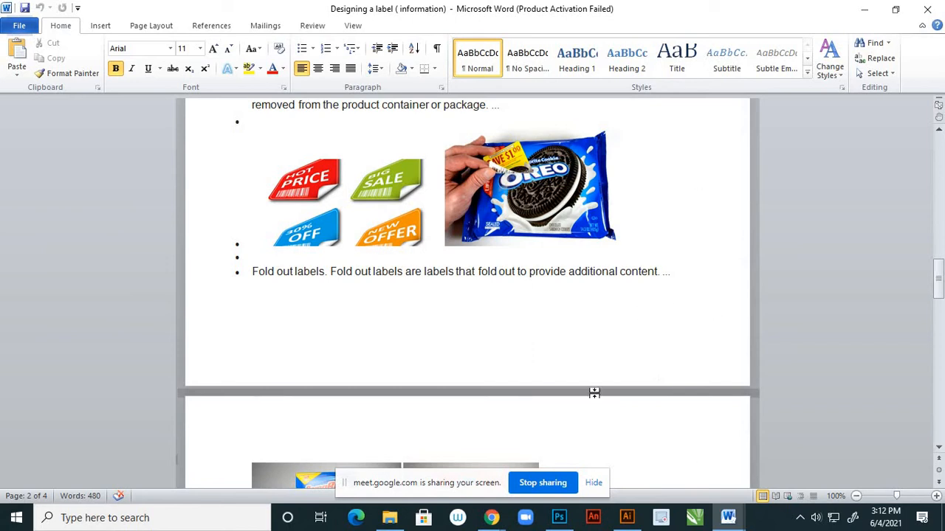
# Switch to Illustrator and create a new portrait A4 document, 210 x 297 mm, with one artboard.
pyautogui.click(866, 15)
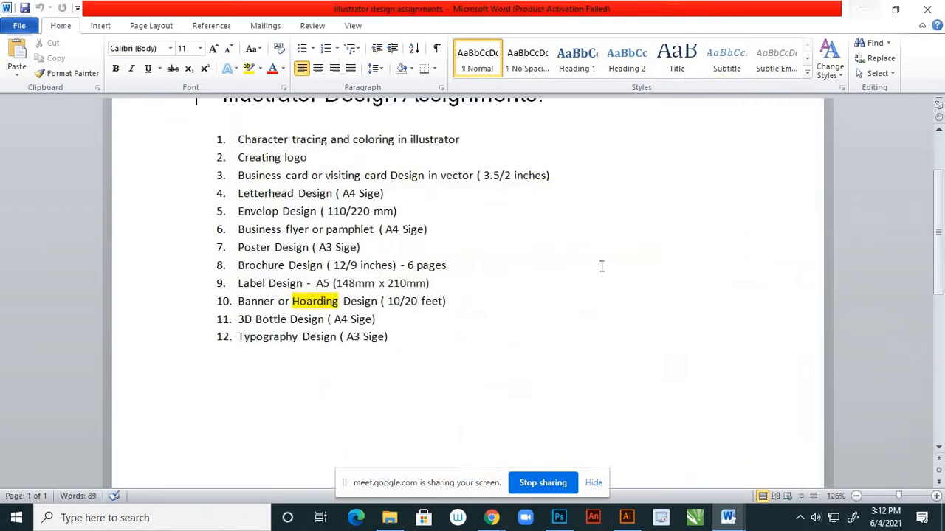
pyautogui.click(865, 15)
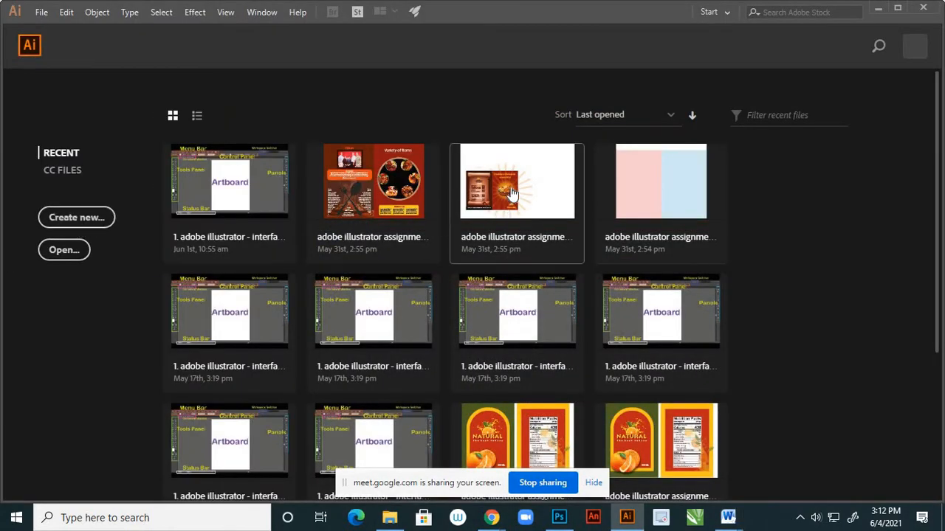
pyautogui.hotkey('ctrl', 'n')
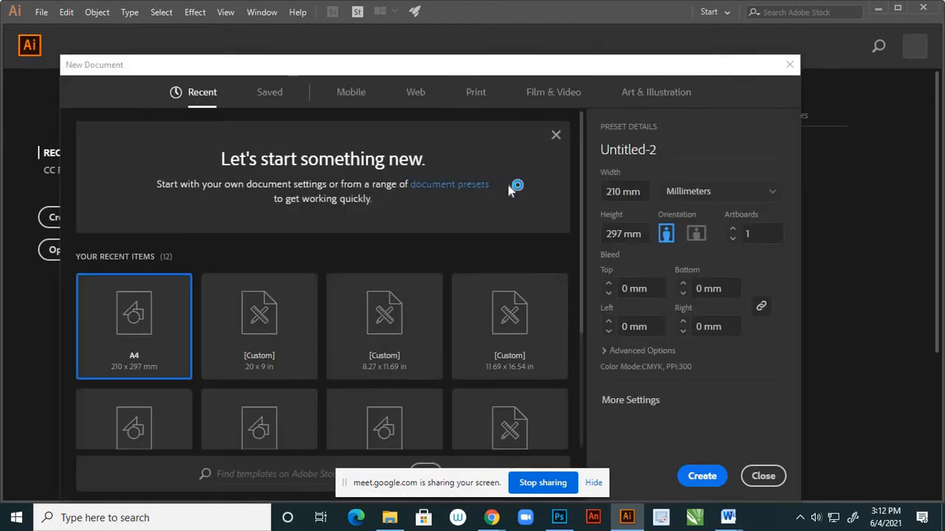
pyautogui.click(696, 478)
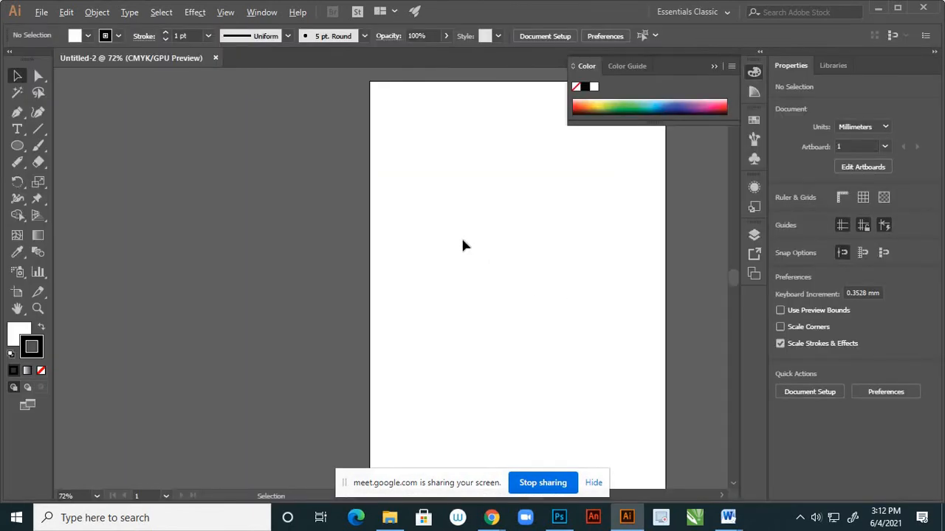
pyautogui.scroll(-3, 461, 240)
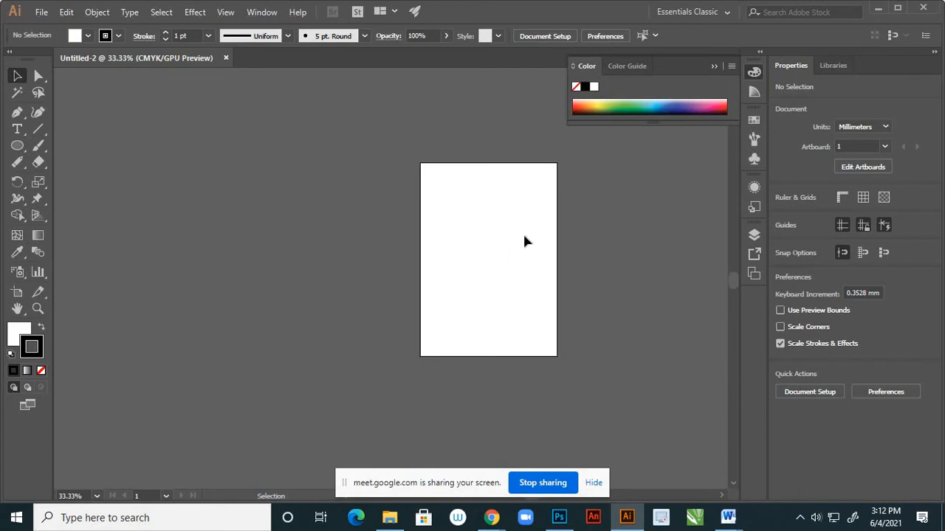
pyautogui.scroll(1, 579, 207)
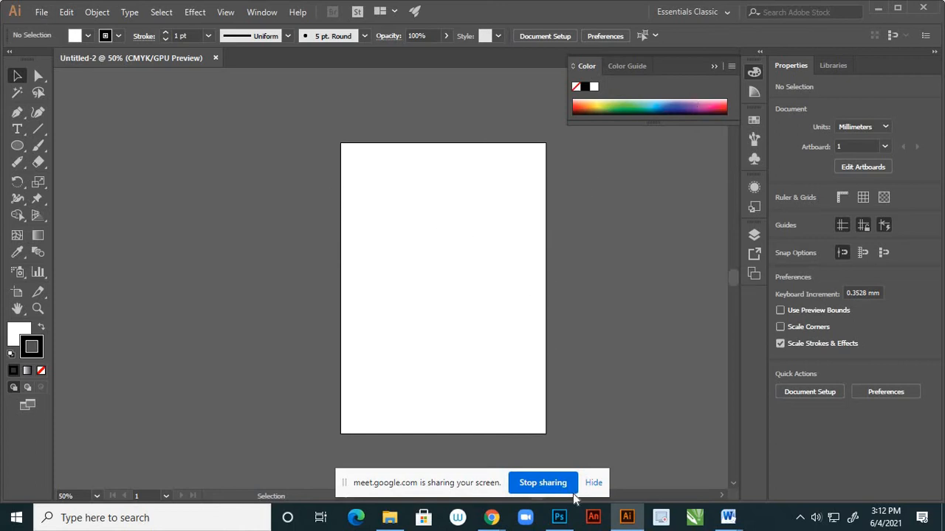
# Switch to Photoshop and open the two depositphotos orange juice images from the "orange reference" folder on the Desktop.
pyautogui.click(559, 517)
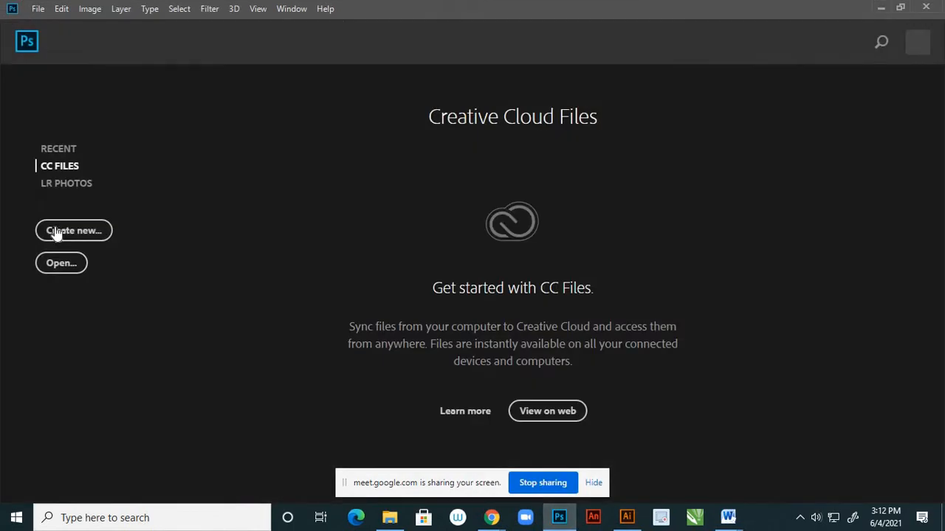
pyautogui.click(38, 9)
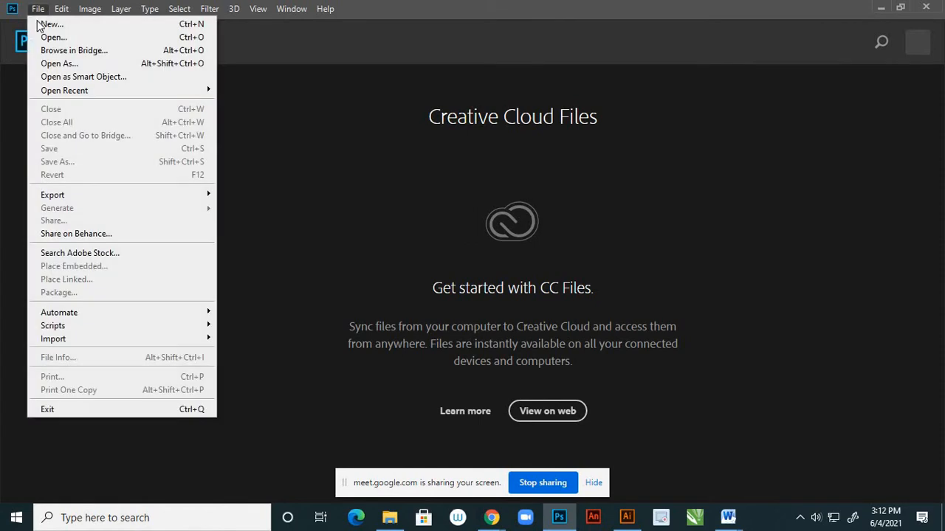
pyautogui.click(52, 38)
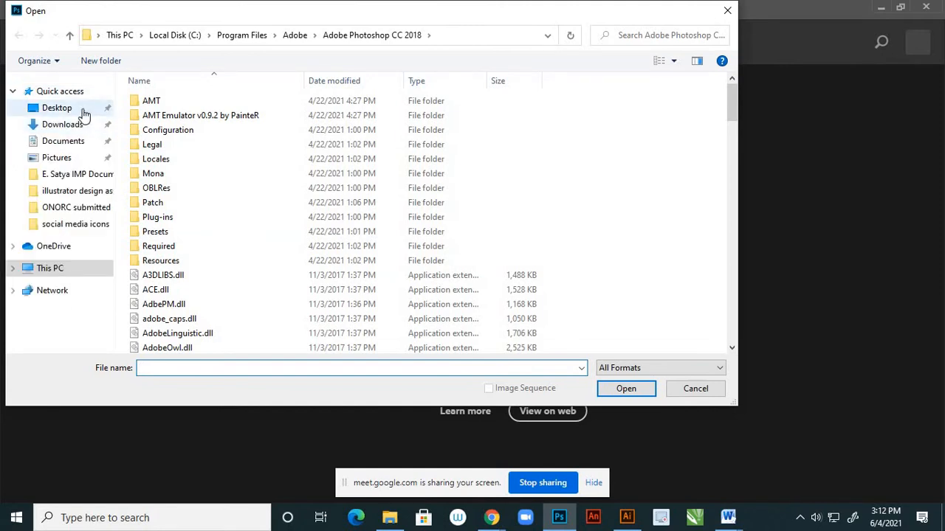
pyautogui.click(83, 115)
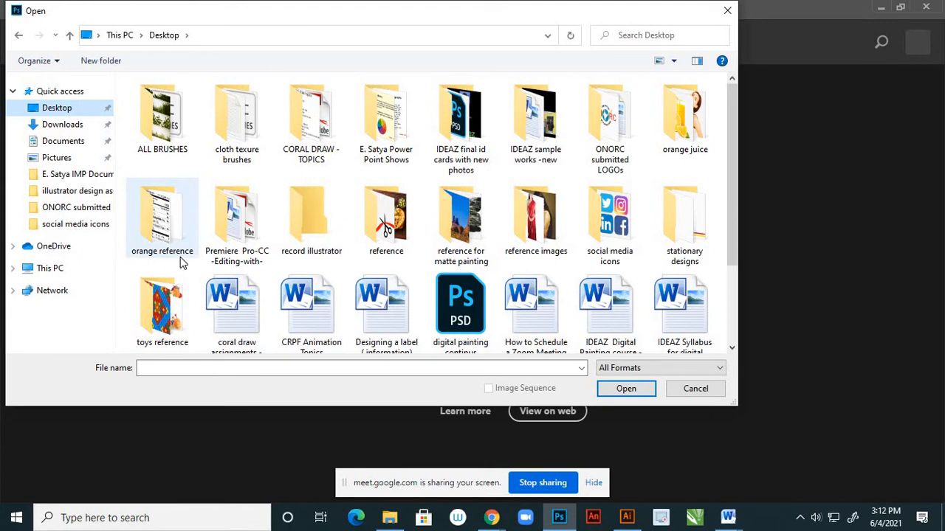
pyautogui.click(168, 231)
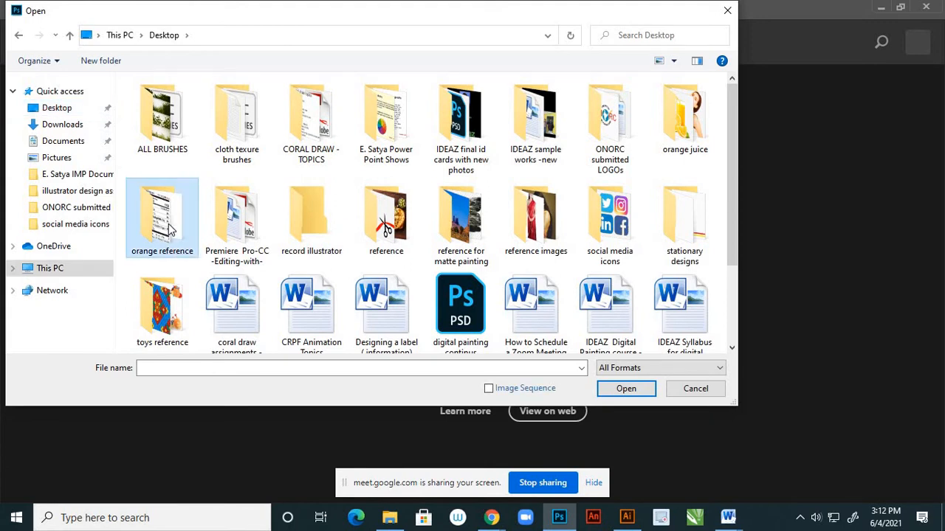
pyautogui.doubleClick(168, 230)
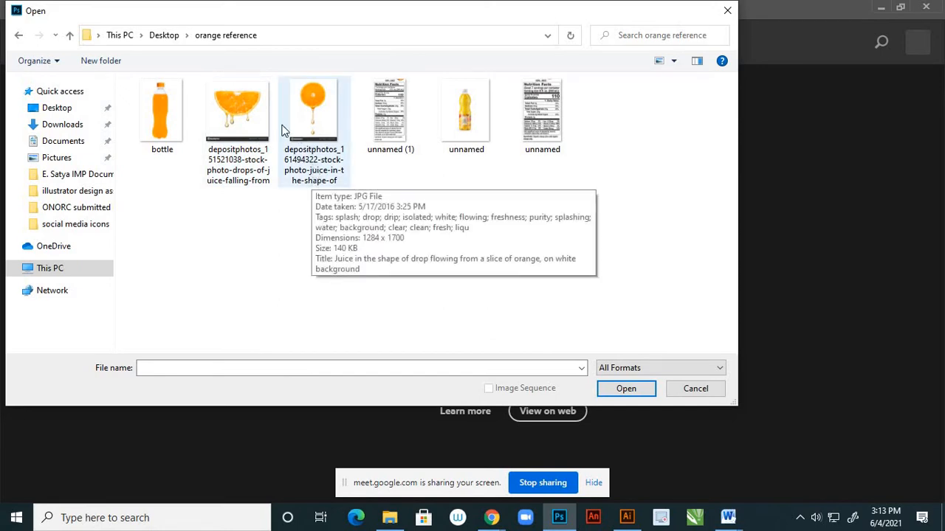
pyautogui.click(258, 127)
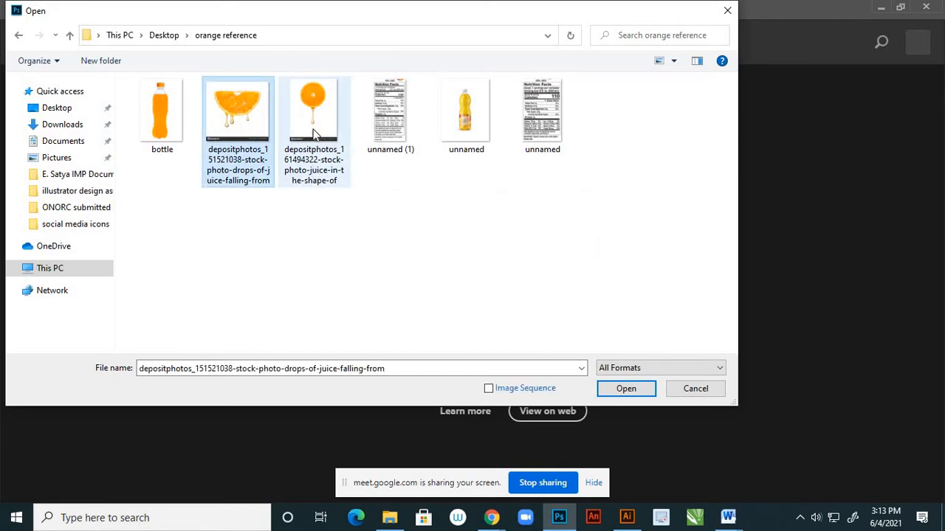
pyautogui.keyDown('ctrl'); pyautogui.click(313, 133); pyautogui.keyUp('ctrl')
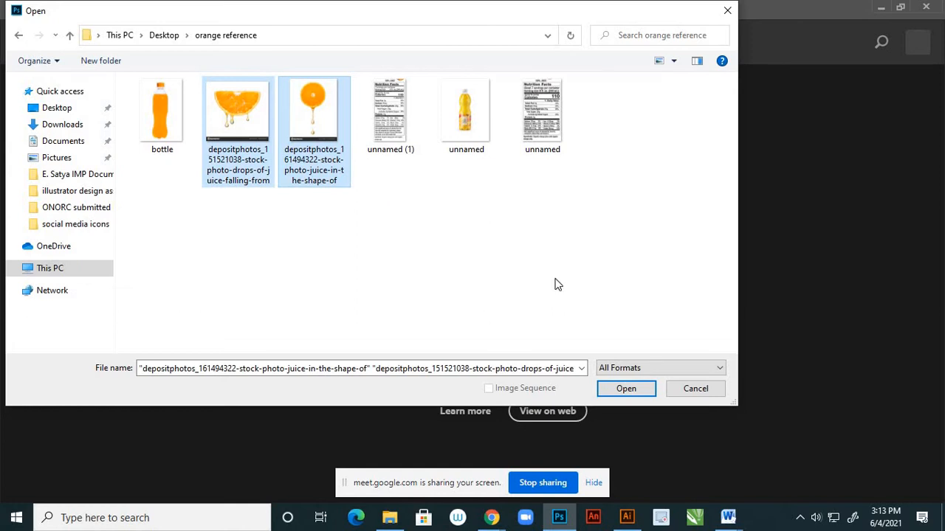
pyautogui.click(618, 391)
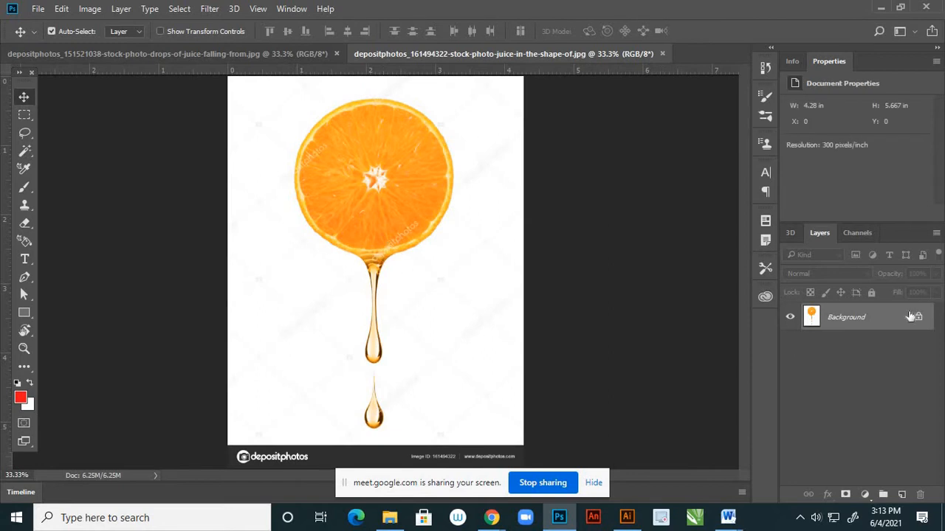
# Unlock the Background layer in both orange images, turning each into a regular layer.
pyautogui.click(917, 317)
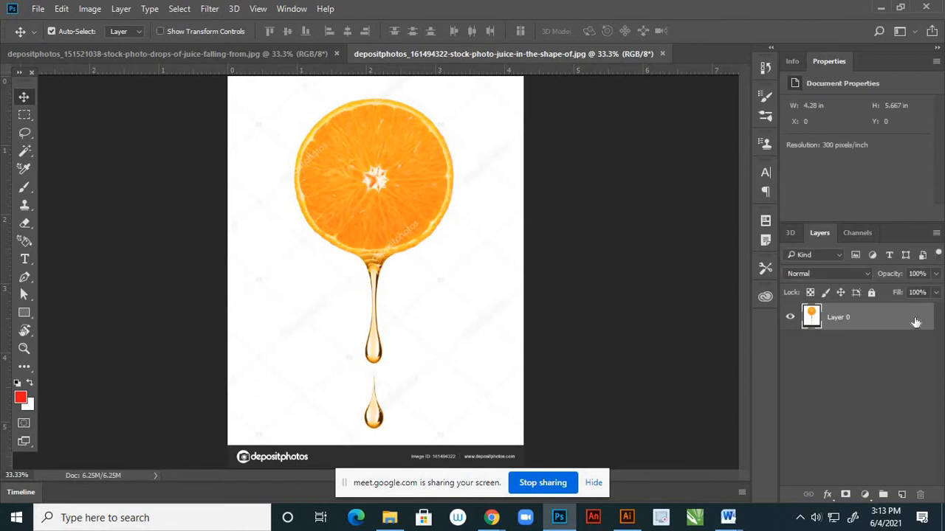
pyautogui.click(300, 53)
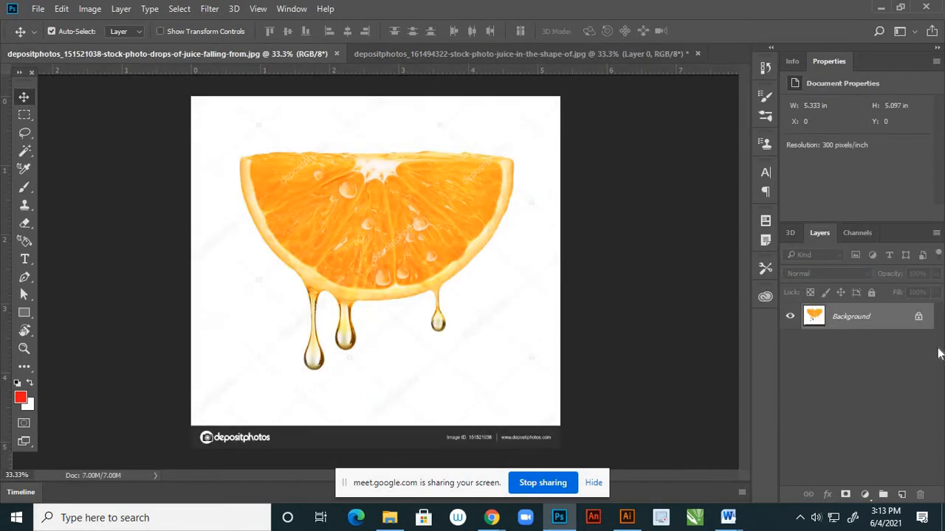
pyautogui.click(918, 319)
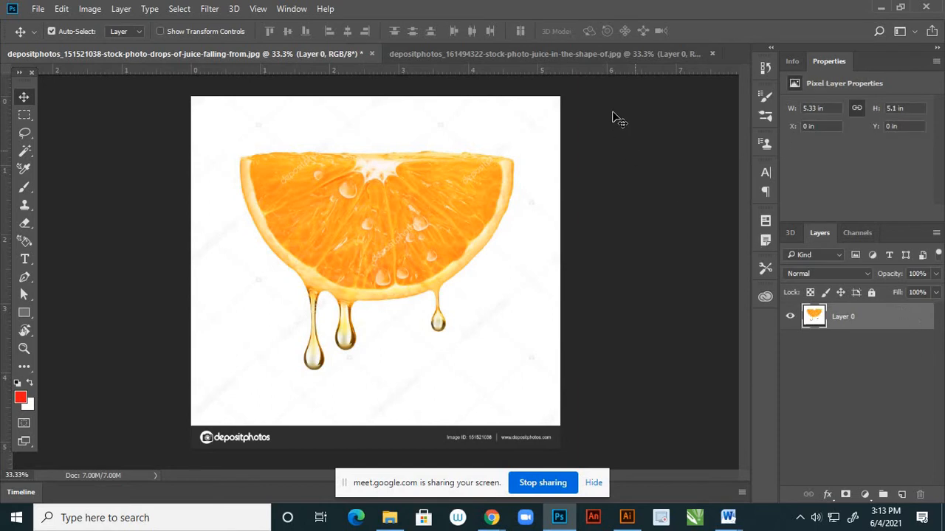
# In the round orange slice image, add a new layer beneath the picture and fill it with the red foreground color.
pyautogui.click(593, 53)
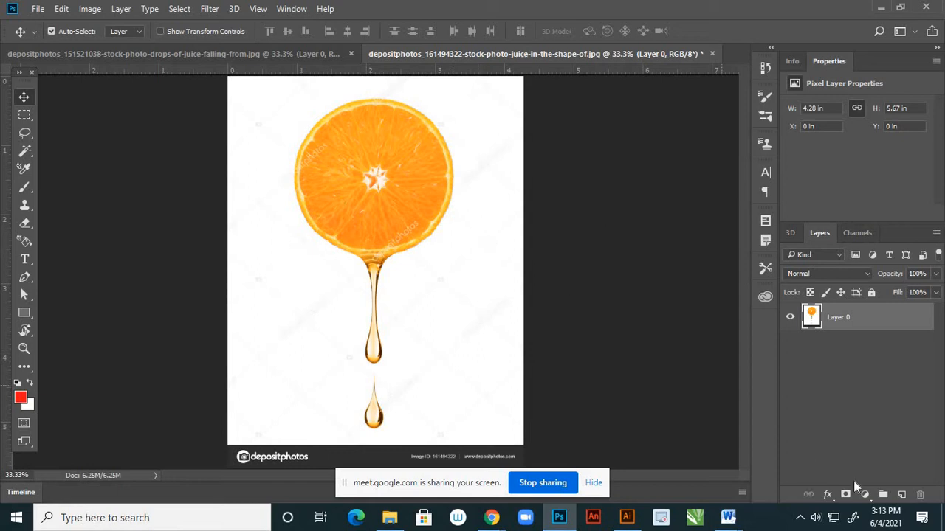
pyautogui.click(902, 494)
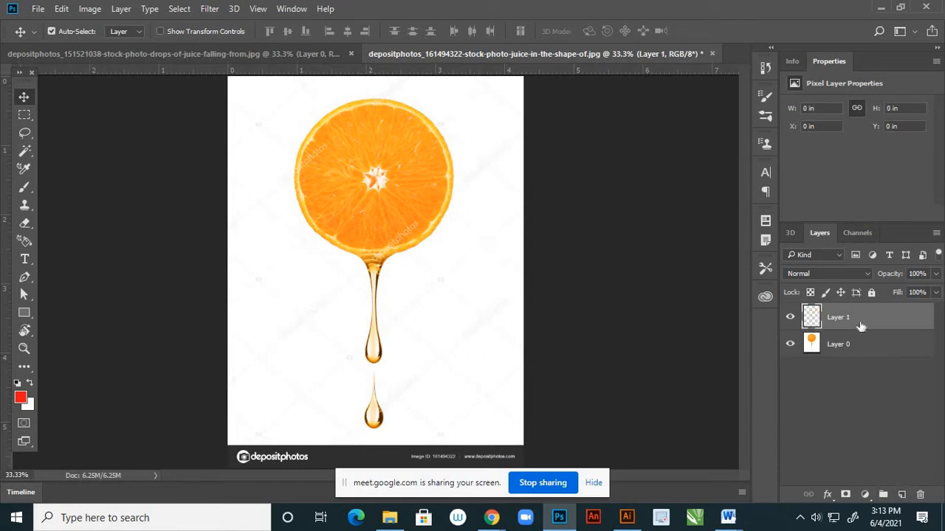
pyautogui.moveTo(861, 325); pyautogui.dragTo(862, 375)
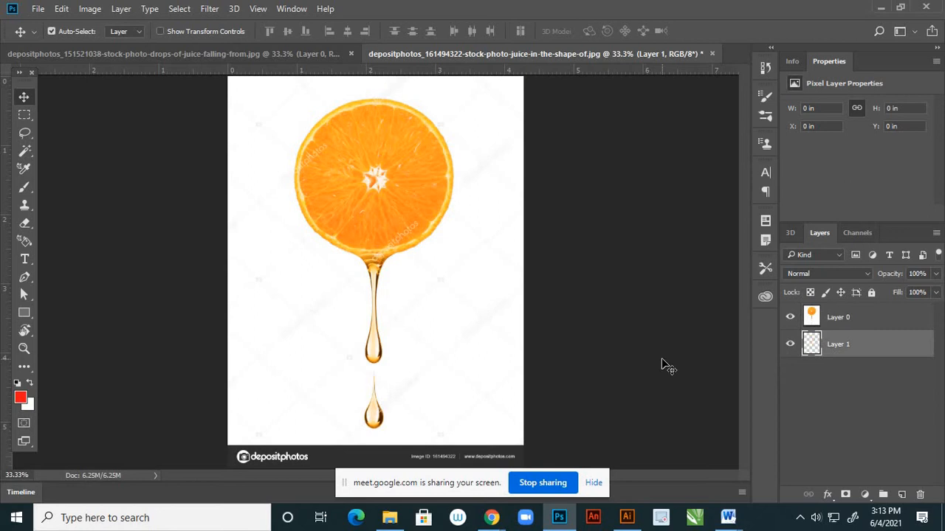
pyautogui.hotkey('alt', 'BackSpace')
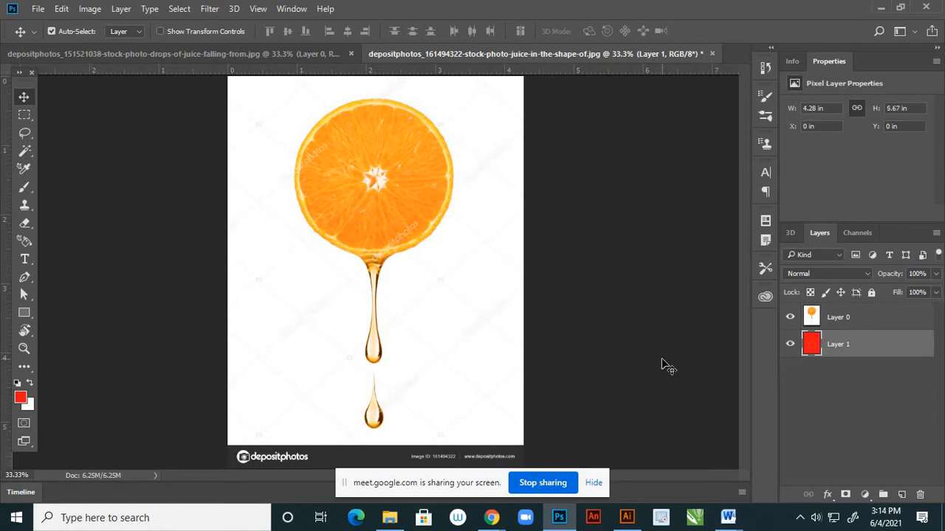
# Select the white background around the round orange slice on Layer 0 with the Magic Wand, delete it and deselect.
pyautogui.click(831, 318)
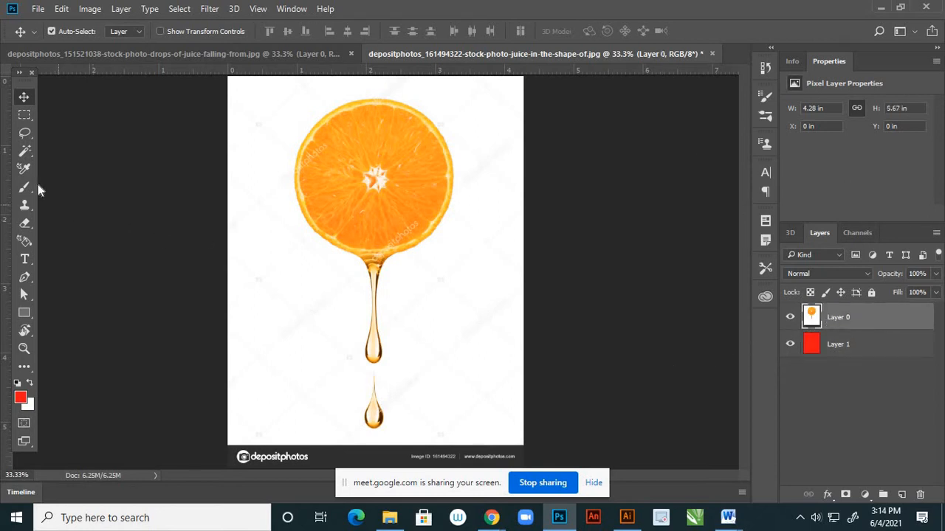
pyautogui.click(25, 152)
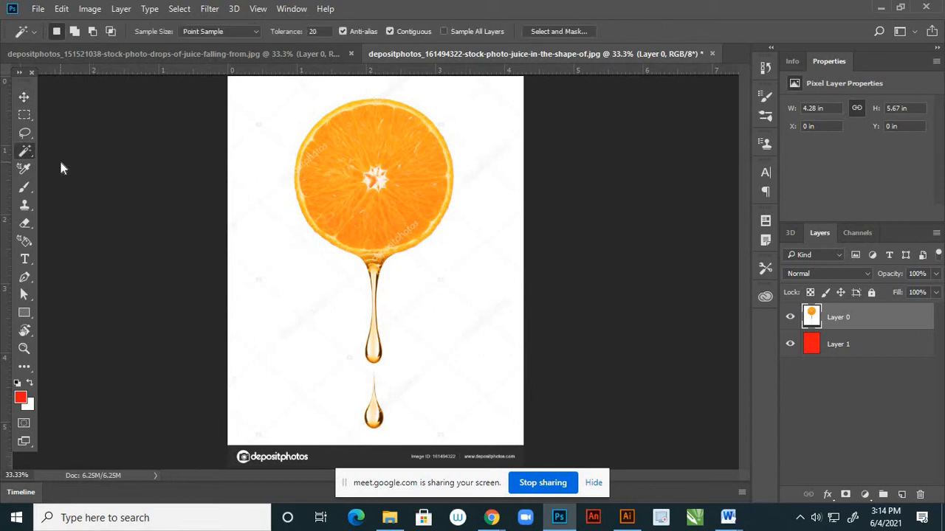
pyautogui.click(284, 272)
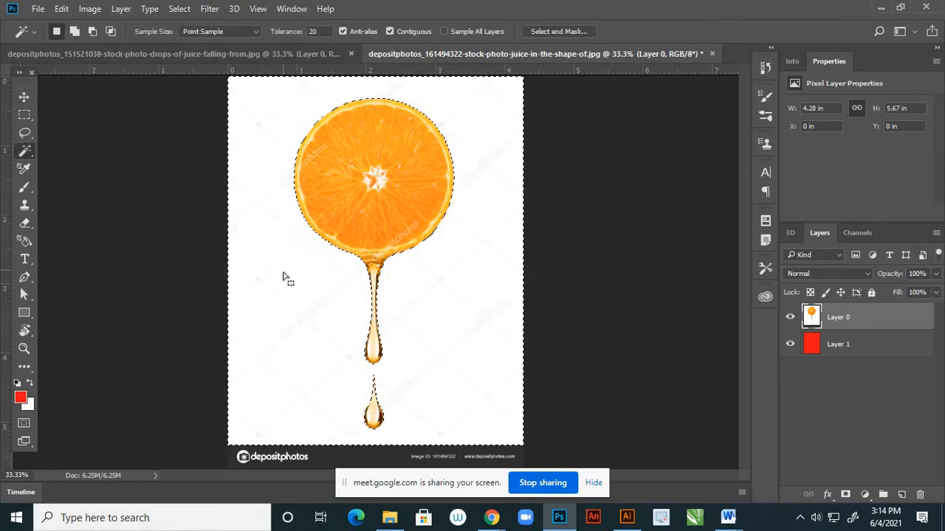
pyautogui.press('Delete')
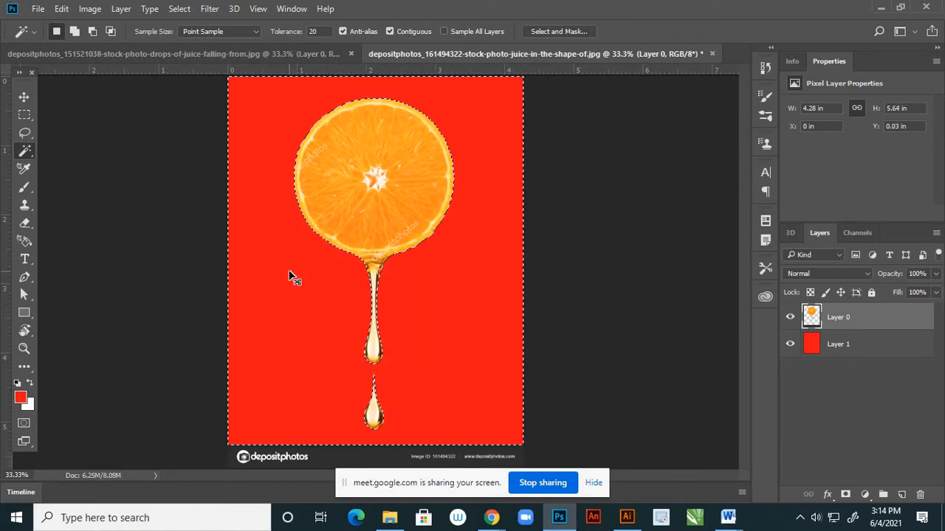
pyautogui.hotkey('ctrl', 'd')
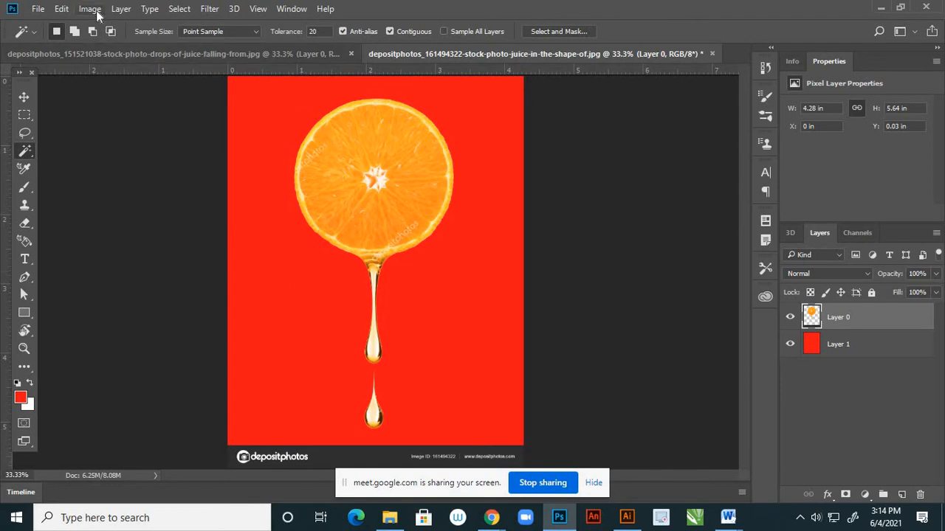
# Examine the cut-out edges and the watermark on the round orange slice and its juice drip up close.
pyautogui.scroll(5, 407, 232)
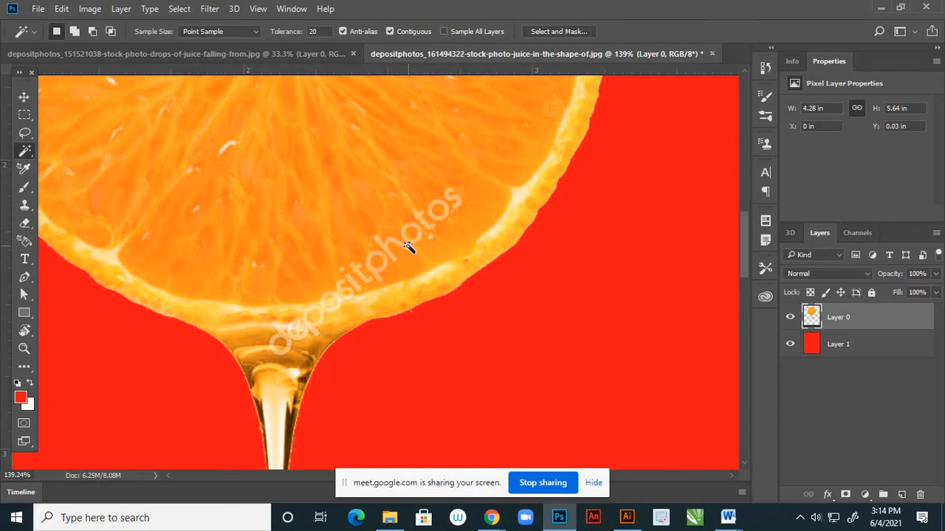
pyautogui.scroll(-3, 408, 248)
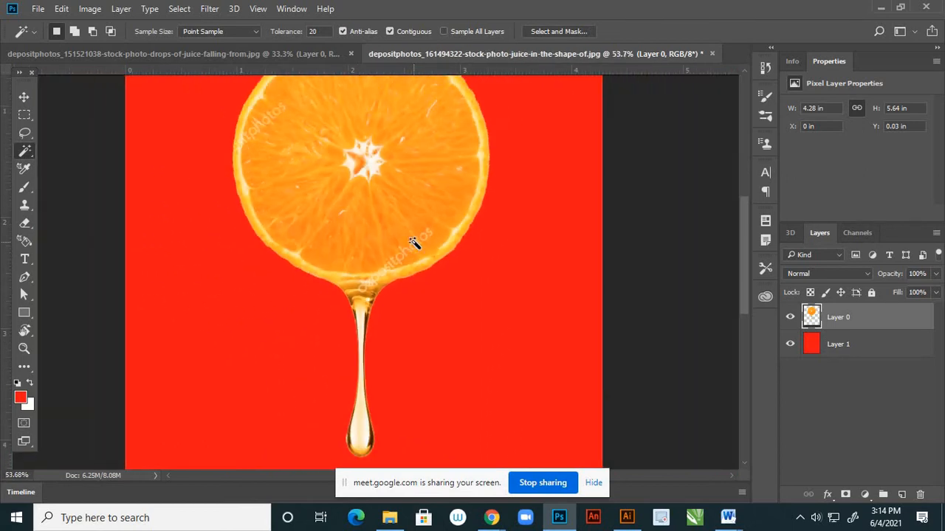
pyautogui.scroll(2, 412, 244)
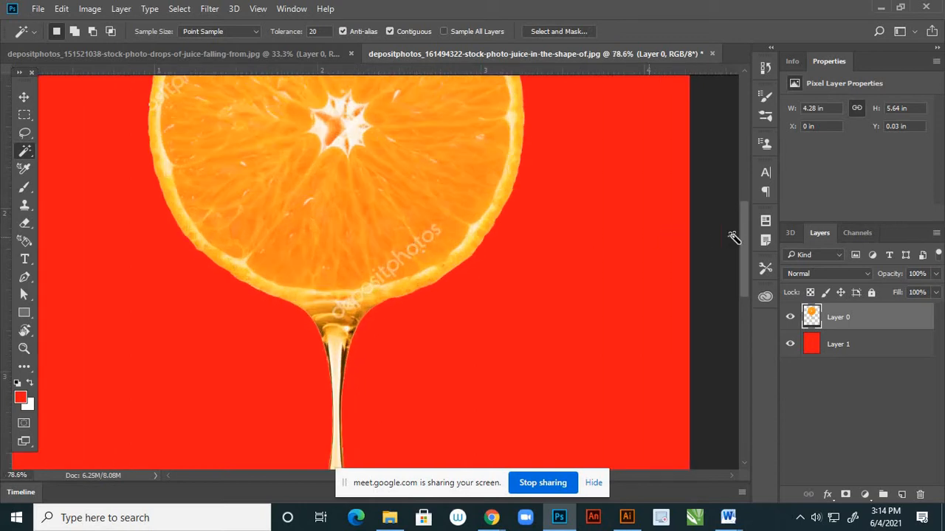
pyautogui.moveTo(744, 234)
pyautogui.mouseDown()
pyautogui.moveTo(744, 201)
pyautogui.moveTo(740, 224)
pyautogui.mouseUp()
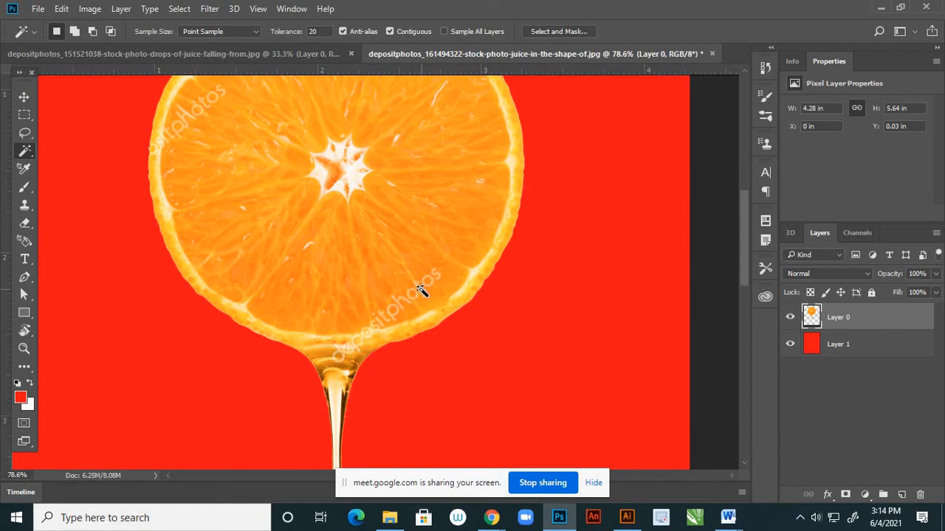
pyautogui.scroll(-4, 419, 289)
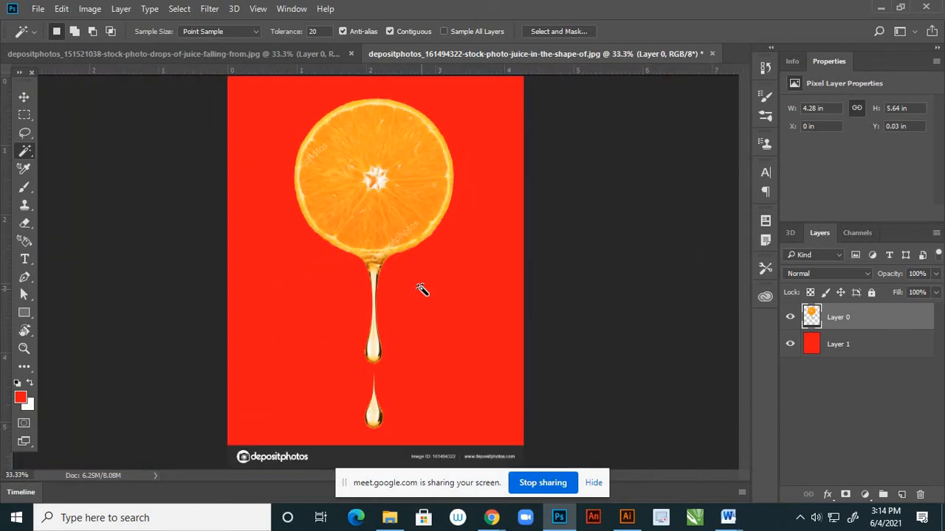
pyautogui.scroll(3, 414, 249)
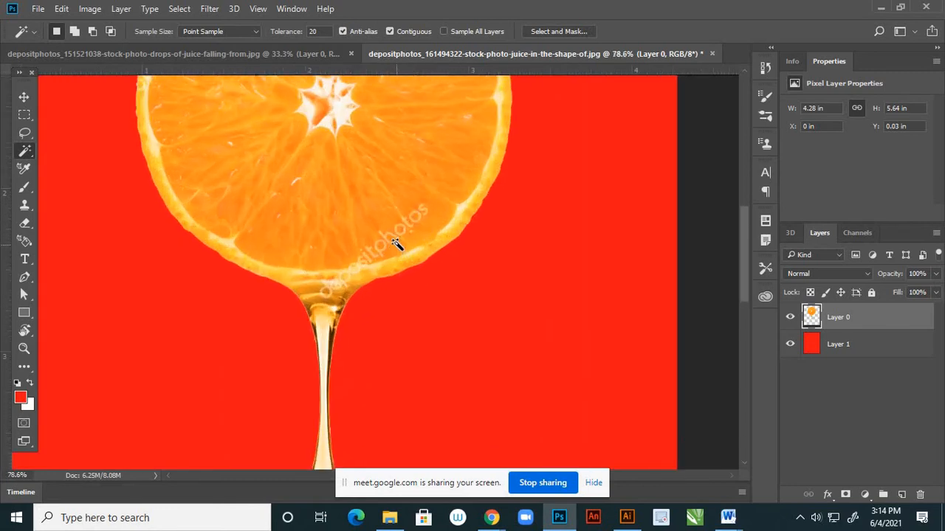
pyautogui.scroll(-4, 410, 255)
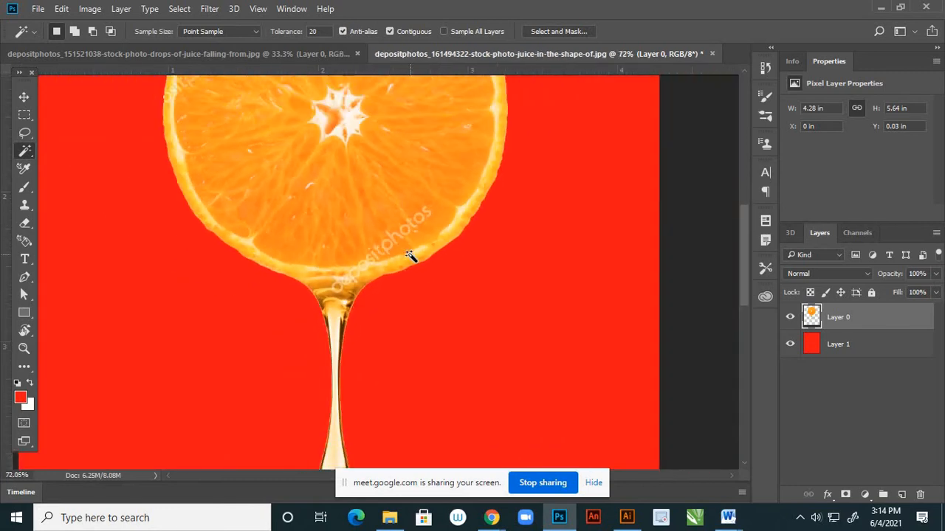
# Check the document's dimensions and resolution in the Image Size settings.
pyautogui.click(90, 9)
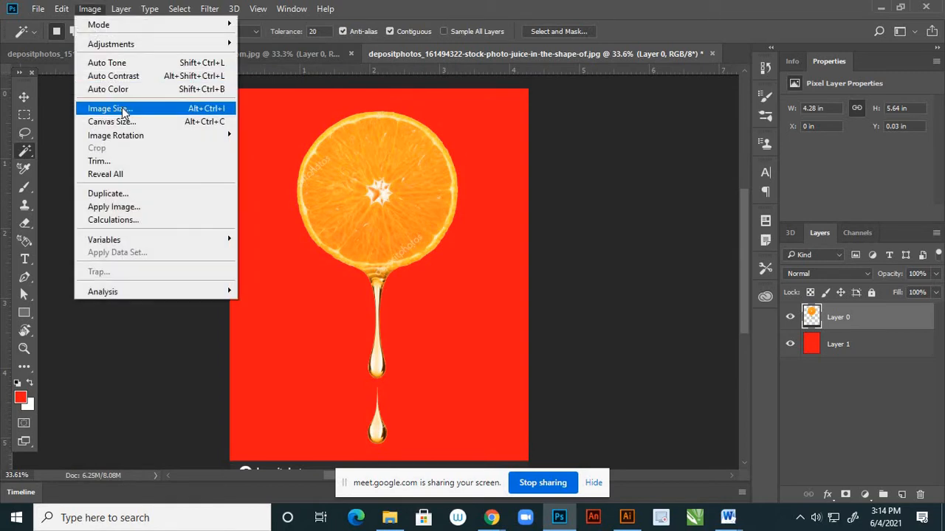
pyautogui.click(118, 109)
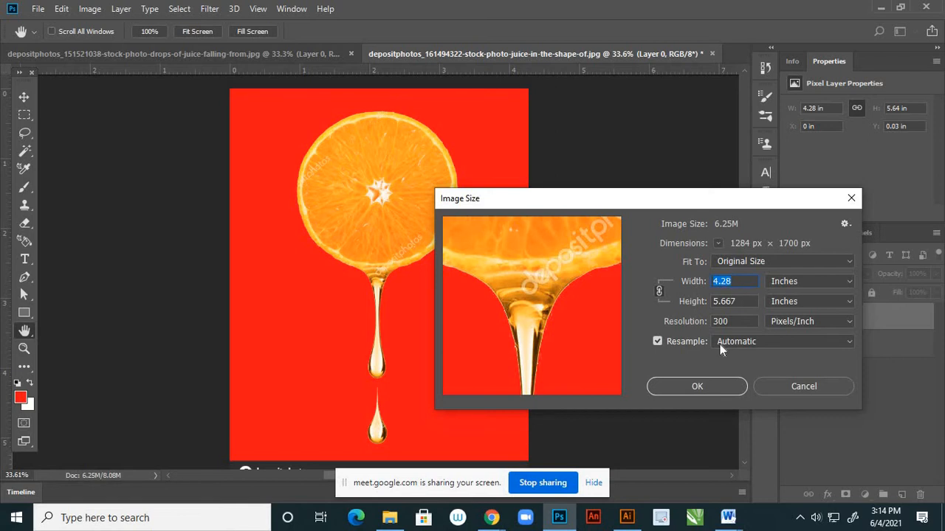
pyautogui.click(700, 387)
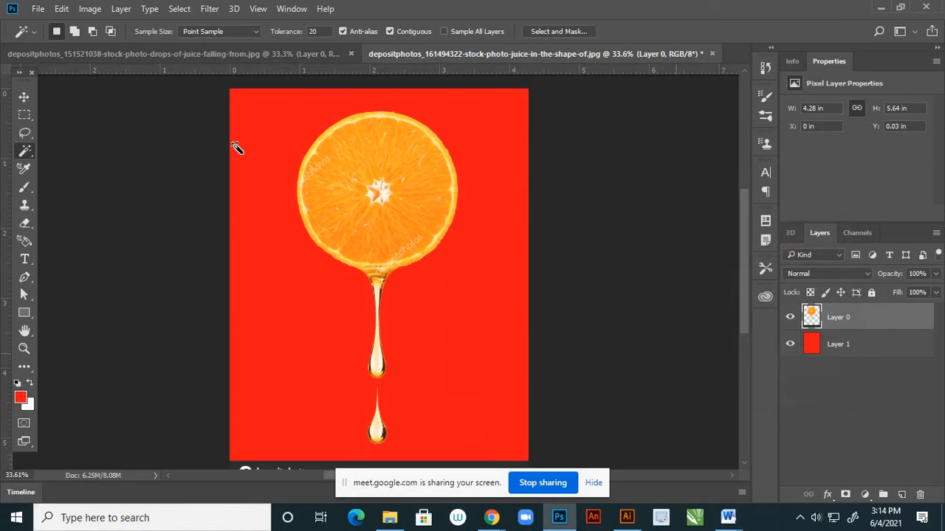
pyautogui.click(91, 9)
pyautogui.moveTo(151, 44)
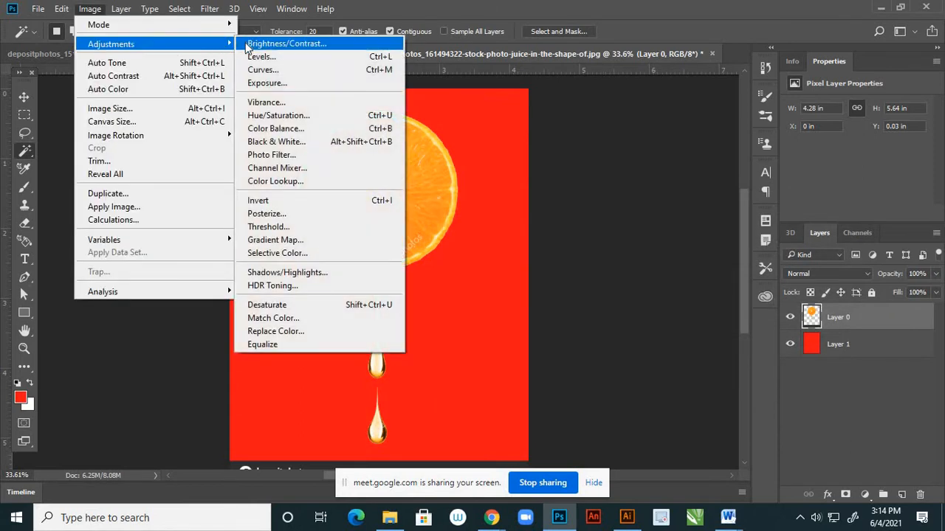
pyautogui.click(383, 35)
pyautogui.moveTo(734, 244); pyautogui.dragTo(737, 244)
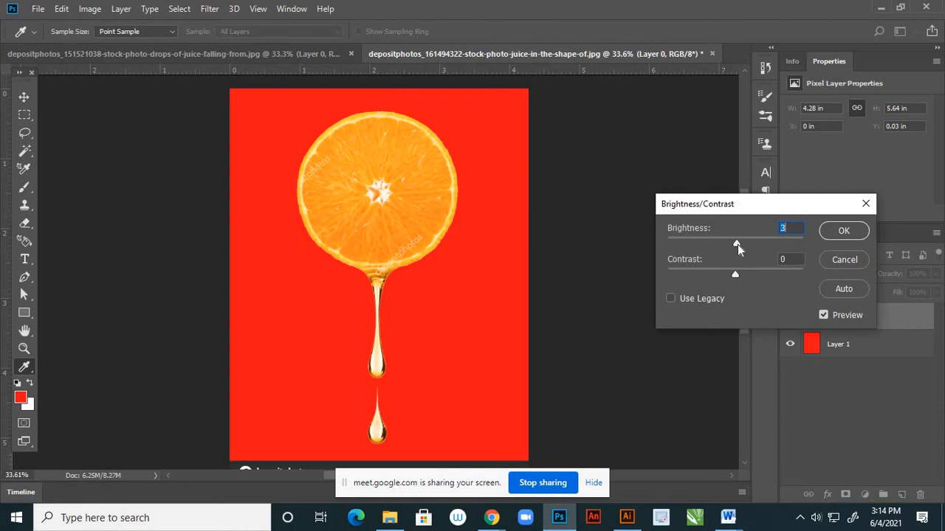
pyautogui.click(843, 259)
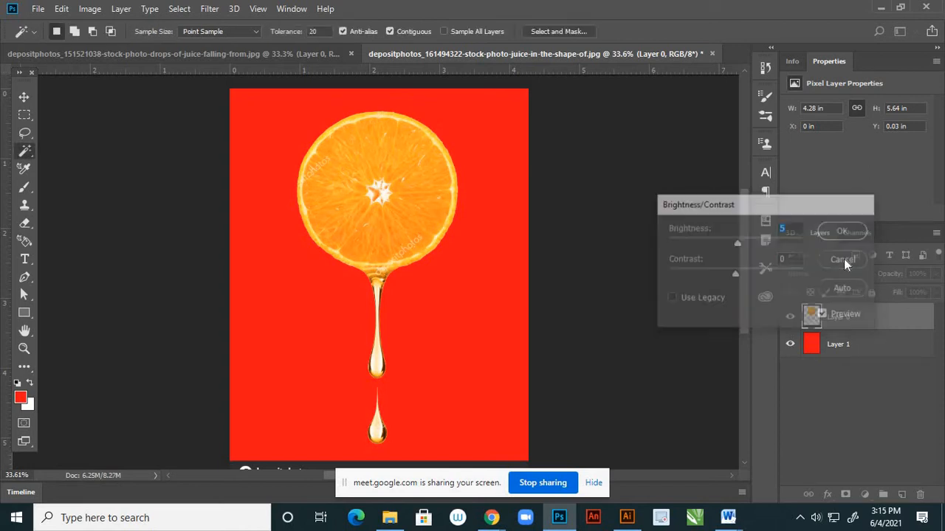
# Apply a Color Balance adjustment to the orange layer's midtones with Cyan-Red at +6 and Yellow-Blue at -4.
pyautogui.click(90, 9)
pyautogui.moveTo(221, 42)
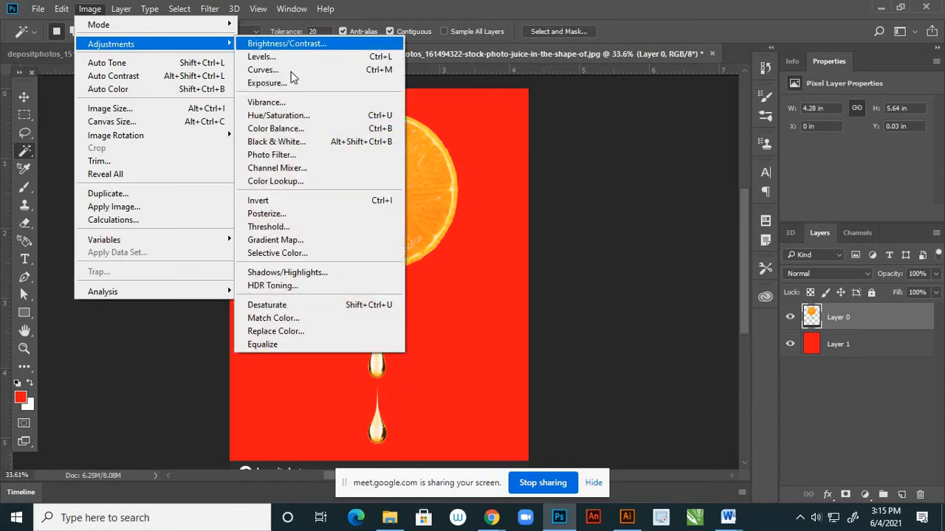
pyautogui.click(302, 129)
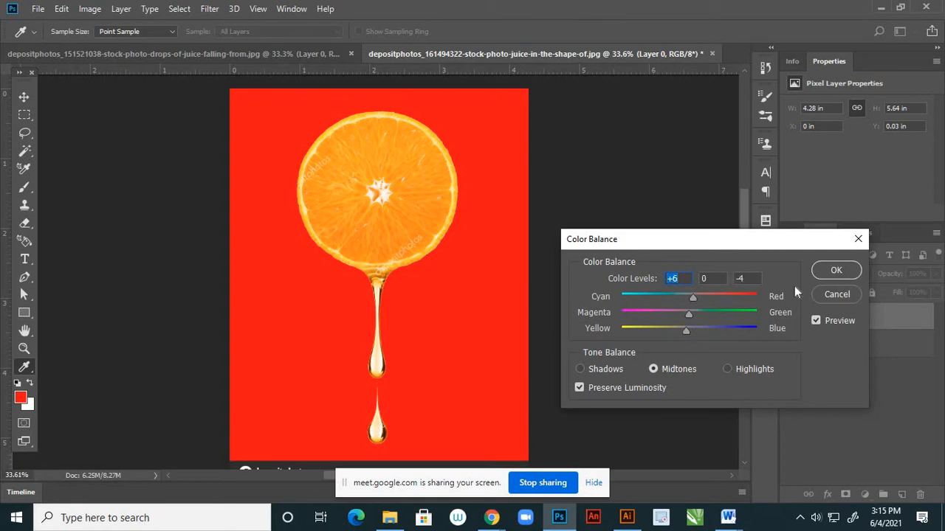
pyautogui.click(836, 270)
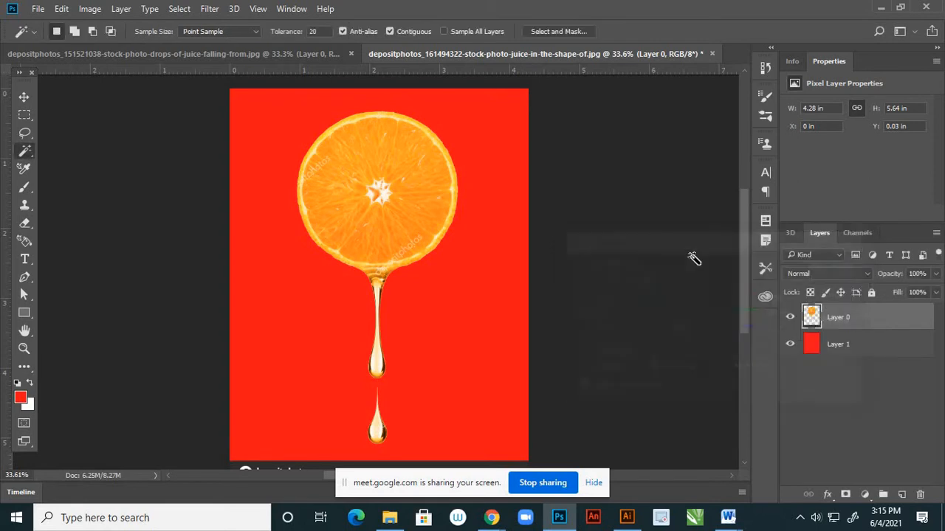
# Hide the red layer and save the transparent orange cutout as a PNG named 1 in the "orange reference" folder.
pyautogui.click(790, 345)
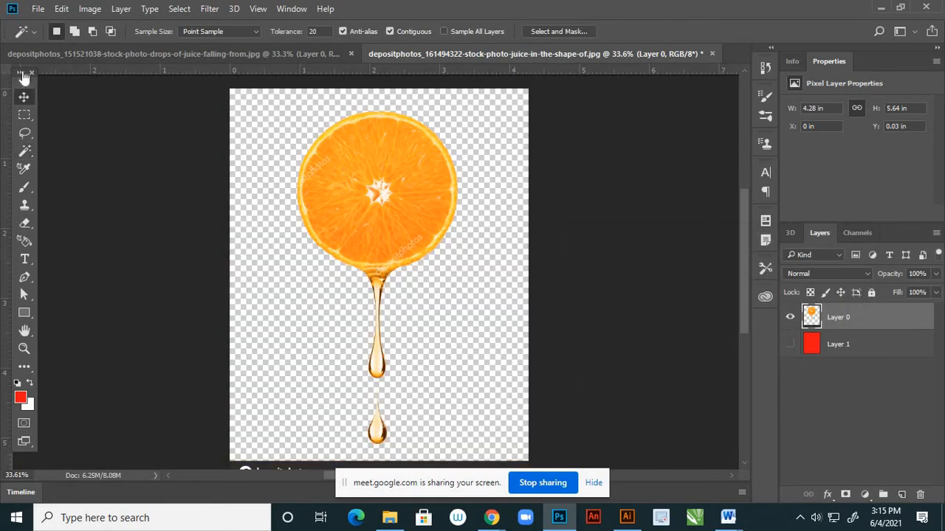
pyautogui.press('v')
pyautogui.click(37, 8)
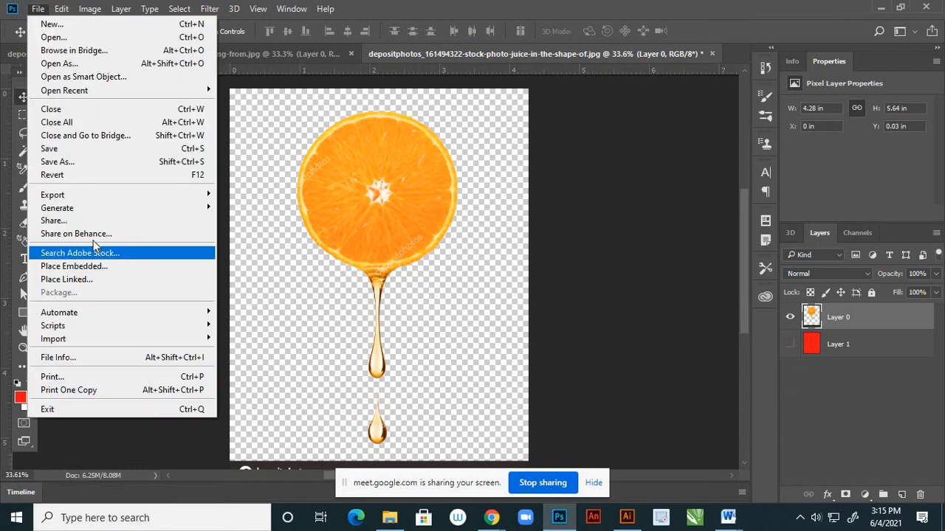
pyautogui.click(80, 164)
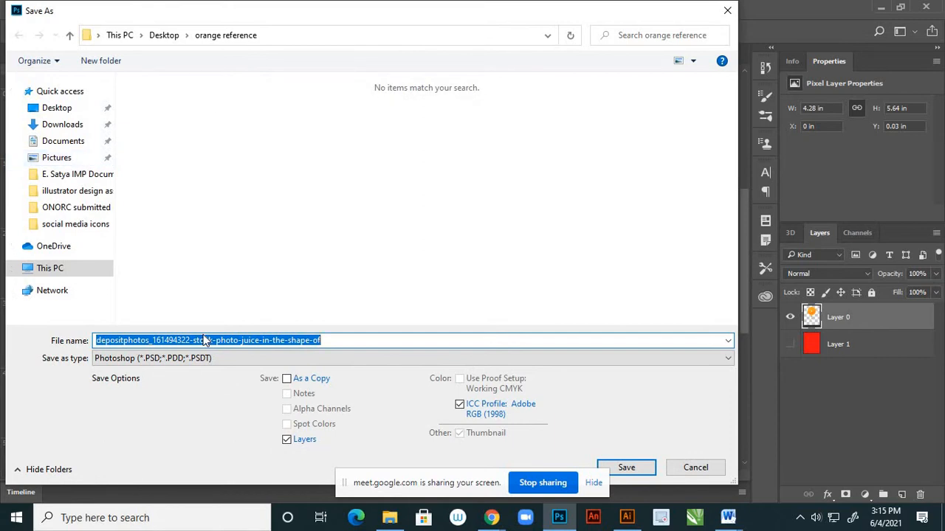
pyautogui.press('BackSpace')
pyautogui.click(200, 358)
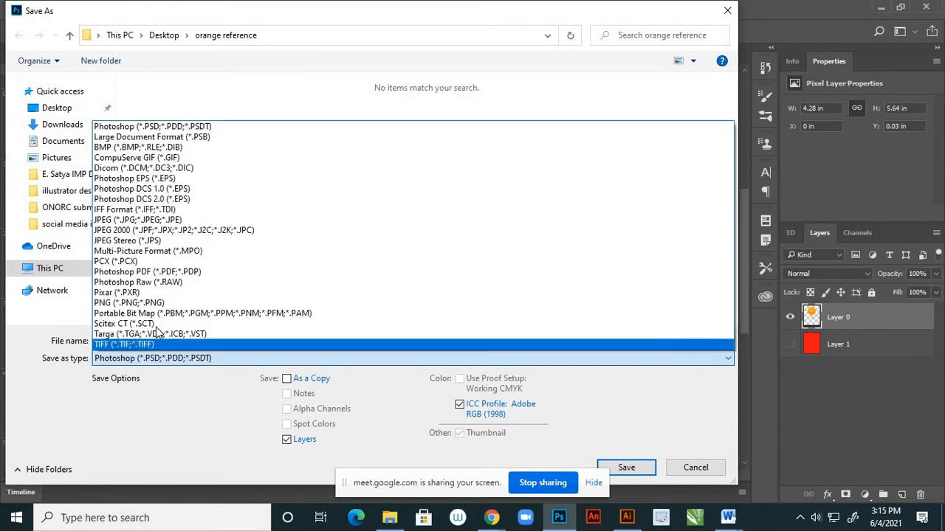
pyautogui.click(145, 303)
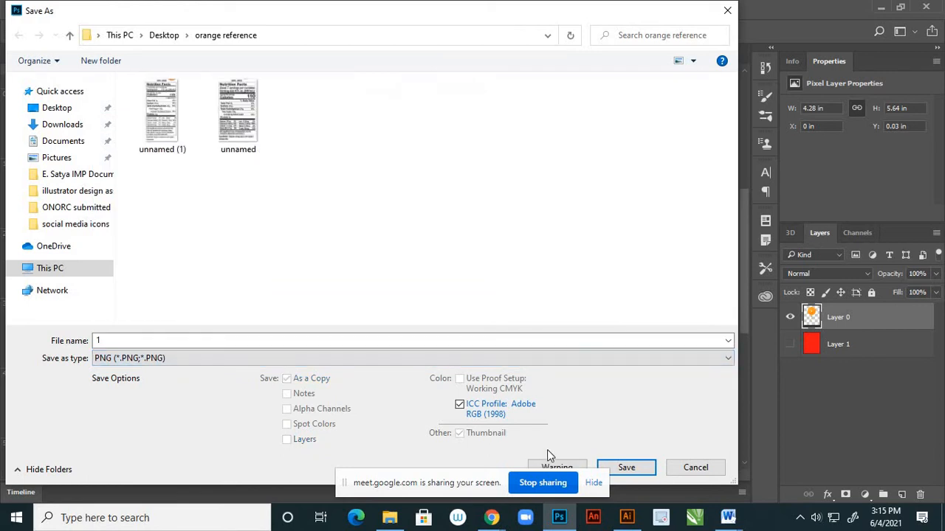
pyautogui.click(637, 467)
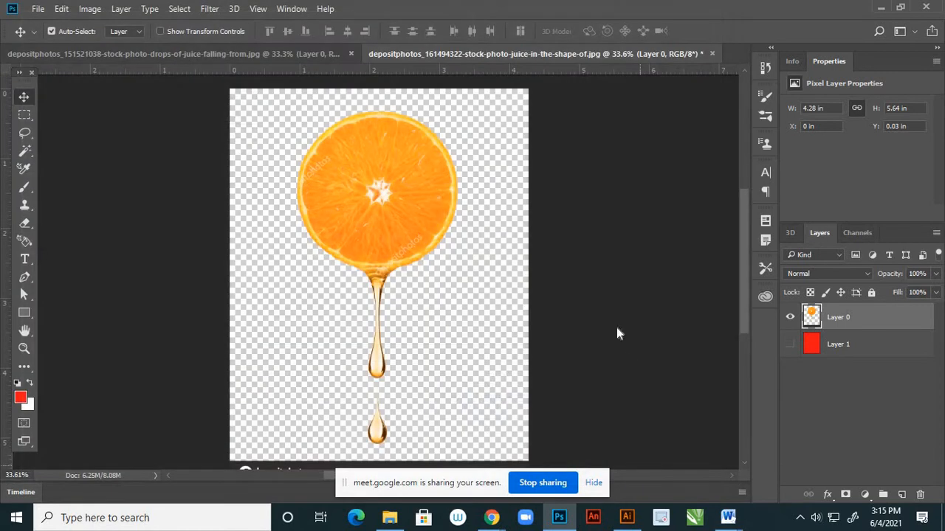
pyautogui.click(578, 168)
# Close the round orange slice document without saving its changes.
pyautogui.click(713, 53)
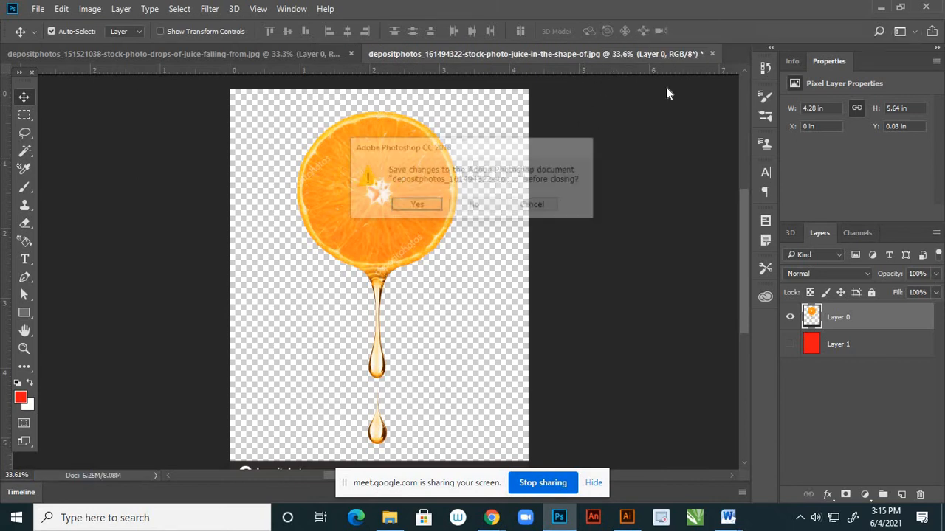
pyautogui.click(476, 206)
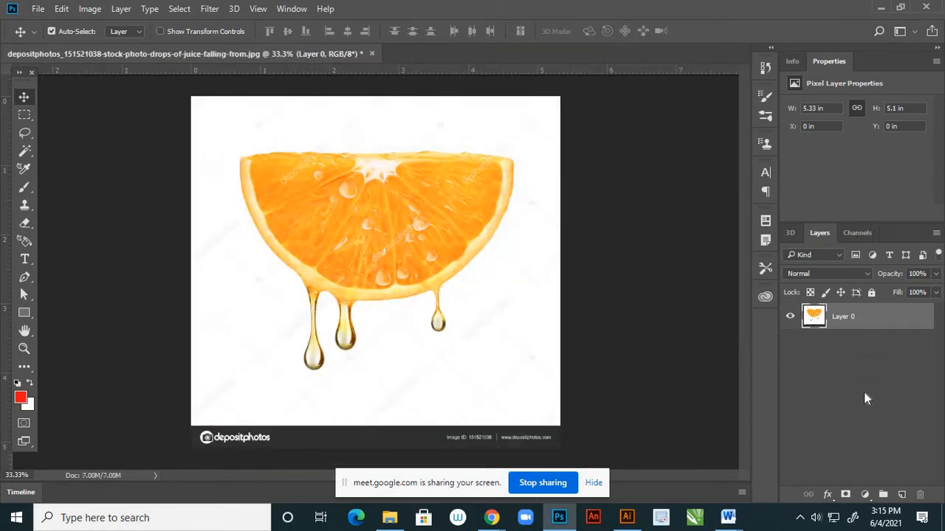
# In the half orange slice image, add a new layer beneath the picture and fill it with the red foreground color.
pyautogui.click(901, 496)
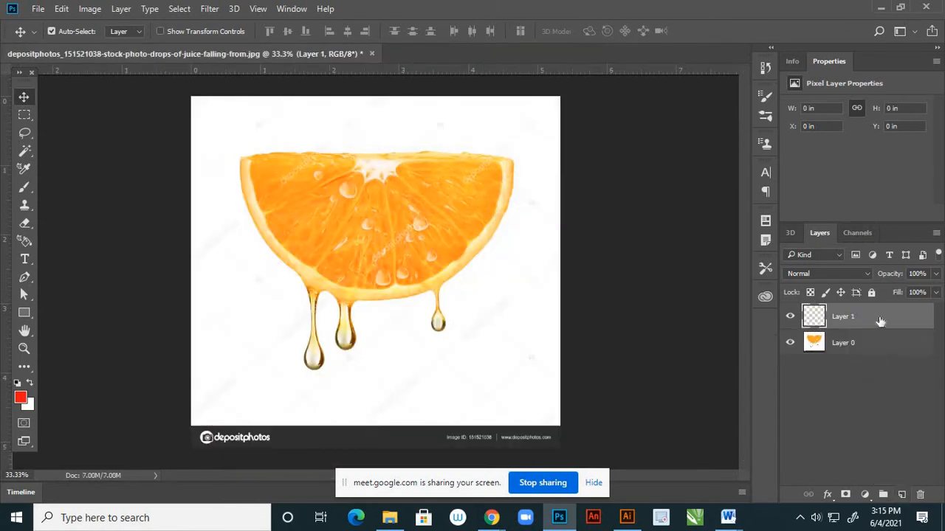
pyautogui.moveTo(879, 324); pyautogui.dragTo(878, 357)
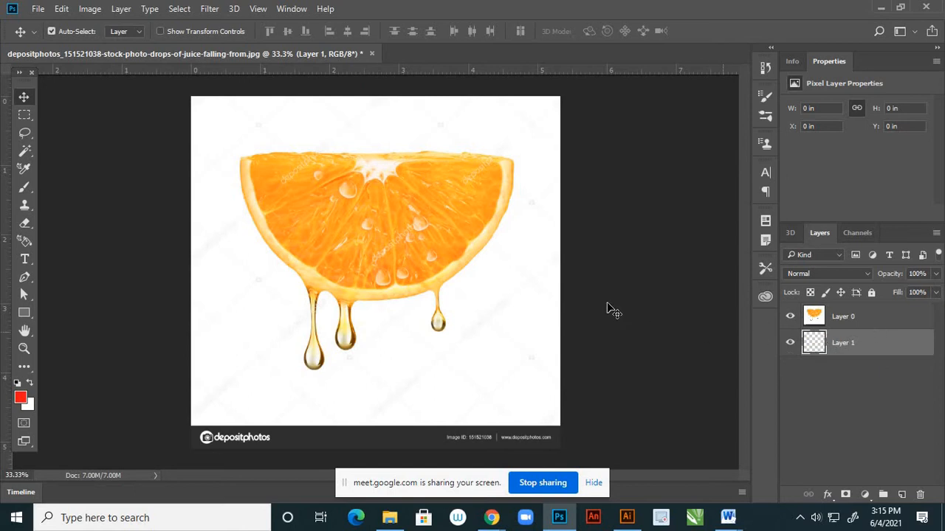
pyautogui.hotkey('alt', 'BackSpace')
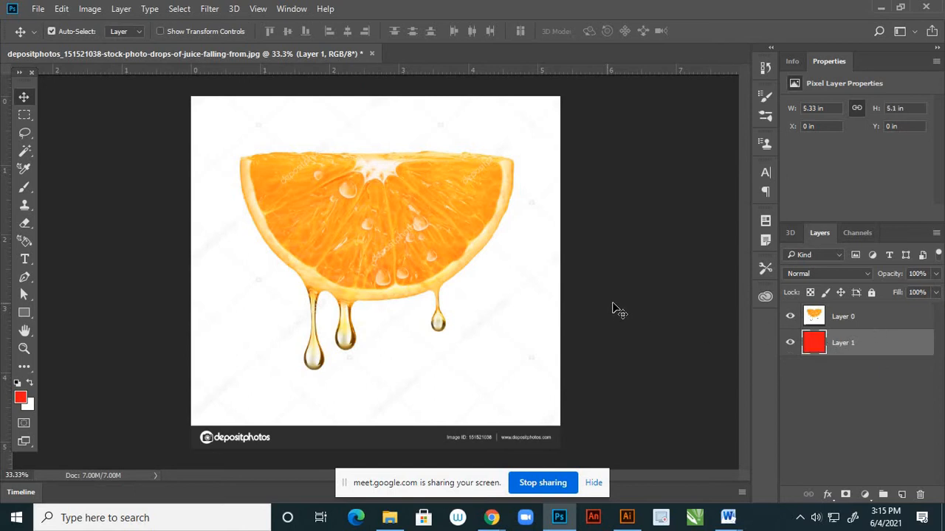
# Remove the white background around the half orange slice on Layer 0 using a Magic Wand selection, and clear the selection.
pyautogui.click(826, 322)
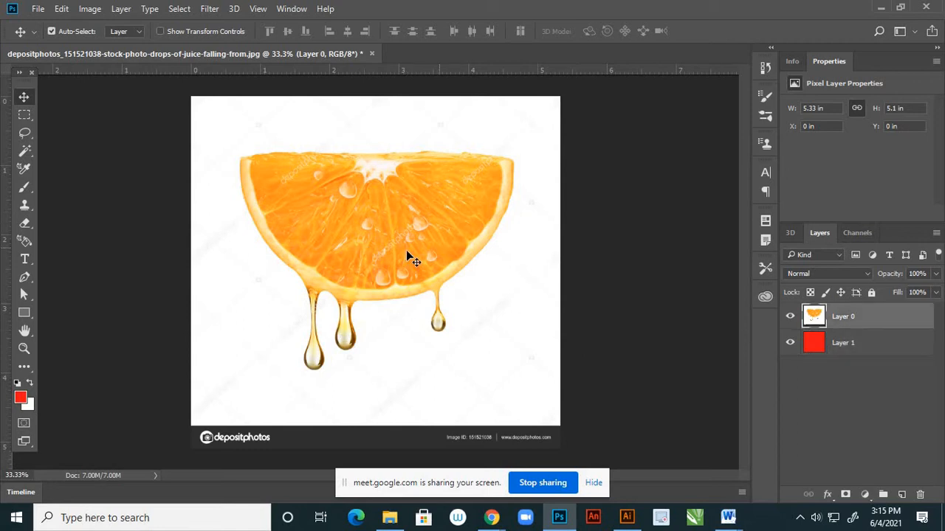
pyautogui.click(27, 155)
pyautogui.click(240, 274)
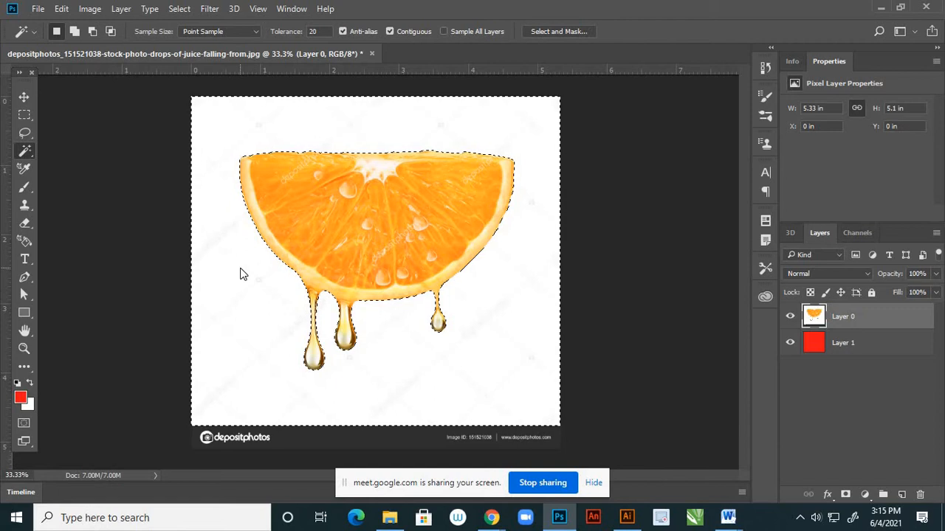
pyautogui.press('Delete')
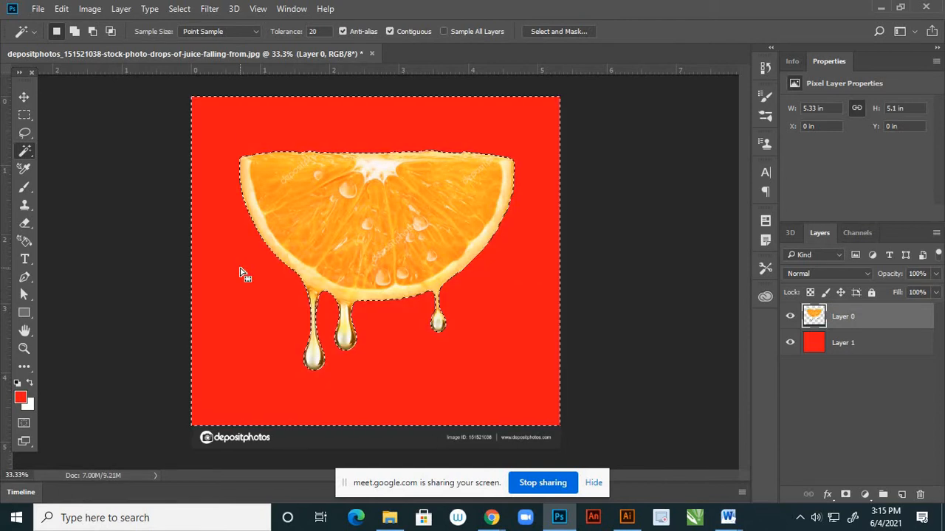
pyautogui.hotkey('ctrl', 'd')
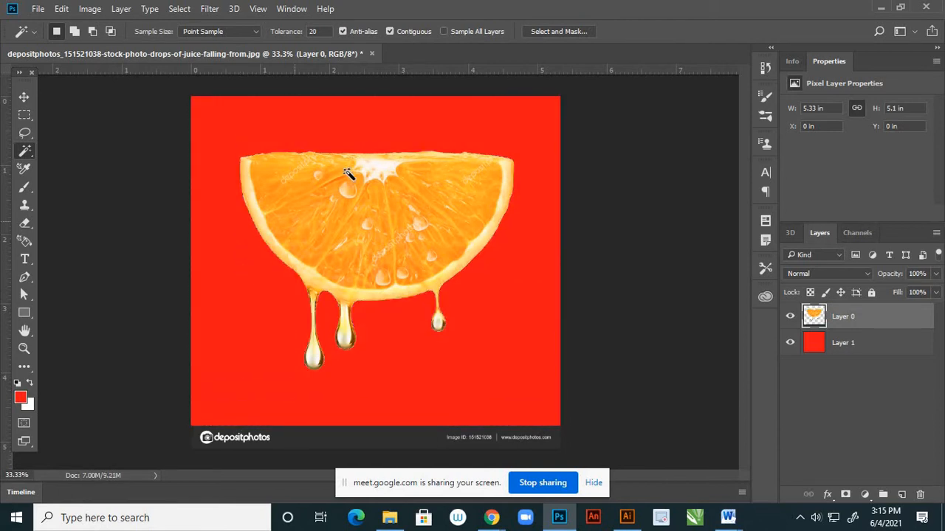
# Try filling the white pith at the upper center of the orange slice with the red foreground color.
pyautogui.scroll(5, 387, 152)
pyautogui.scroll(3, 387, 152)
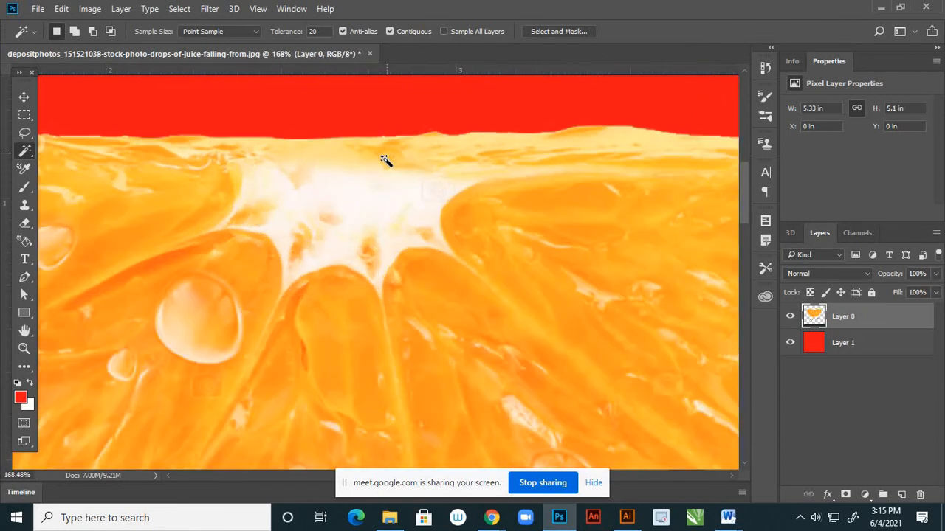
pyautogui.click(370, 202)
pyautogui.scroll(-4, 367, 207)
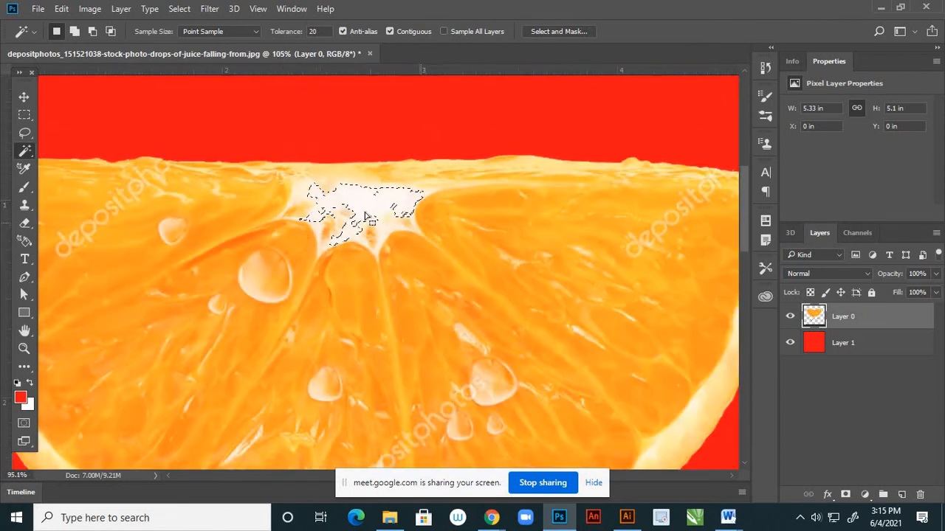
pyautogui.hotkey('alt', 'BackSpace')
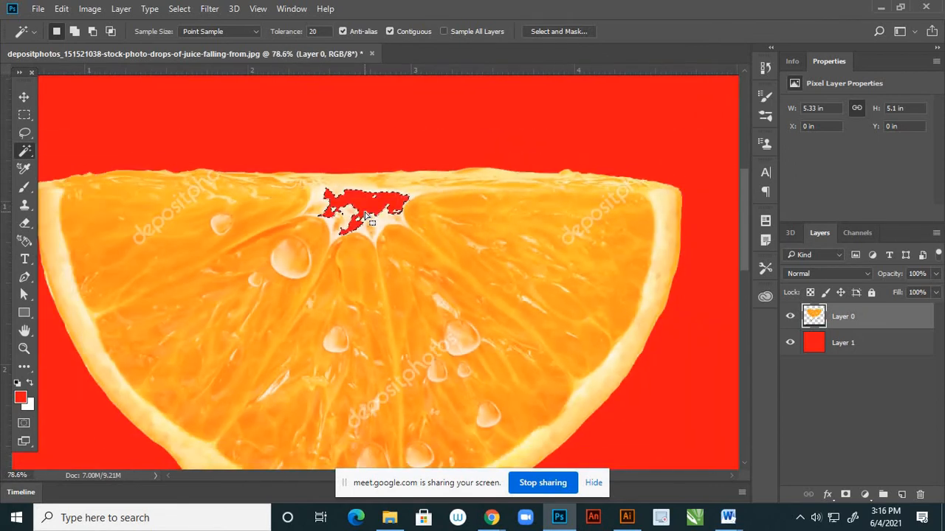
pyautogui.scroll(-1, 366, 214)
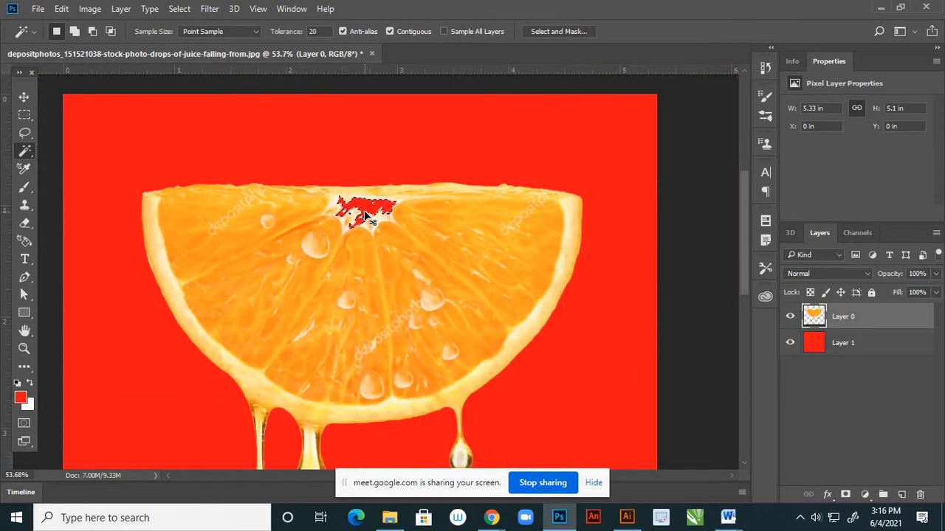
pyautogui.hotkey('ctrl', 'z')
pyautogui.hotkey('ctrl', 'd')
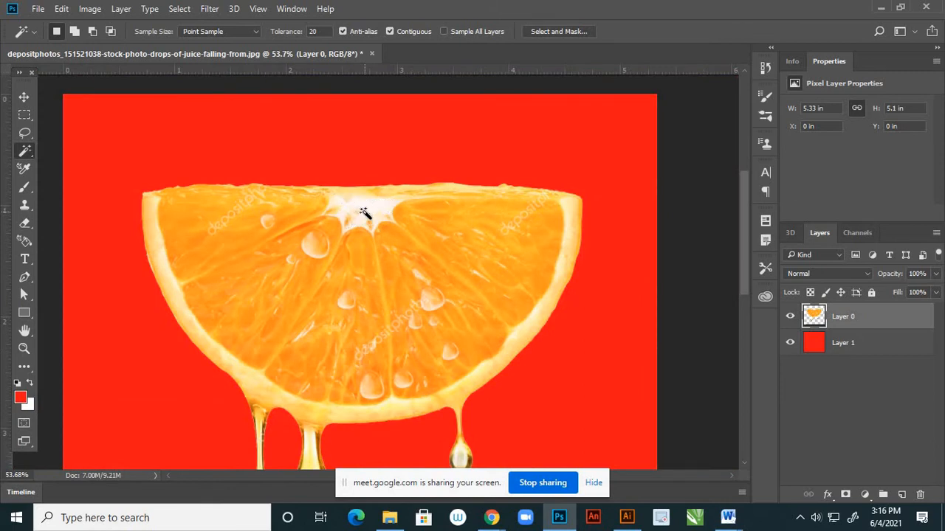
pyautogui.scroll(-2, 365, 211)
# Check the width, height and resolution of the half orange slice image in the Image Size settings.
pyautogui.click(23, 97)
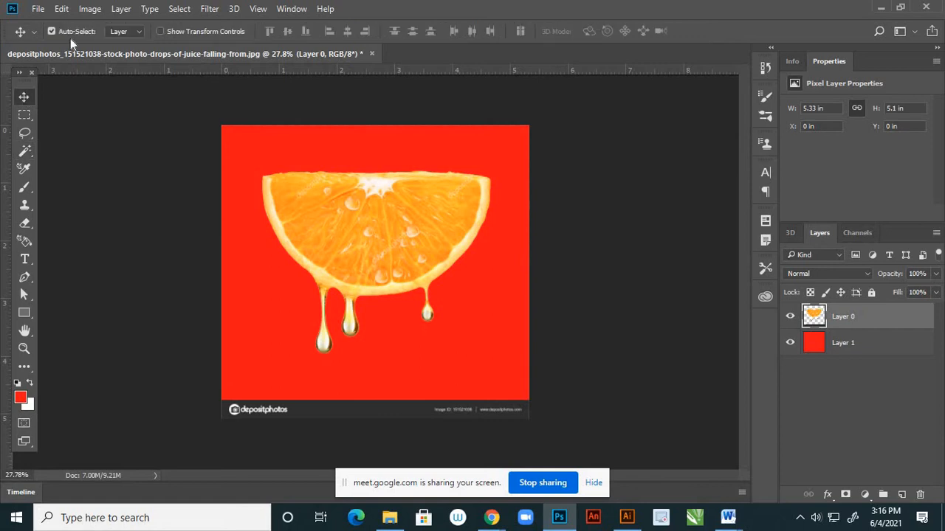
pyautogui.click(90, 9)
pyautogui.click(106, 108)
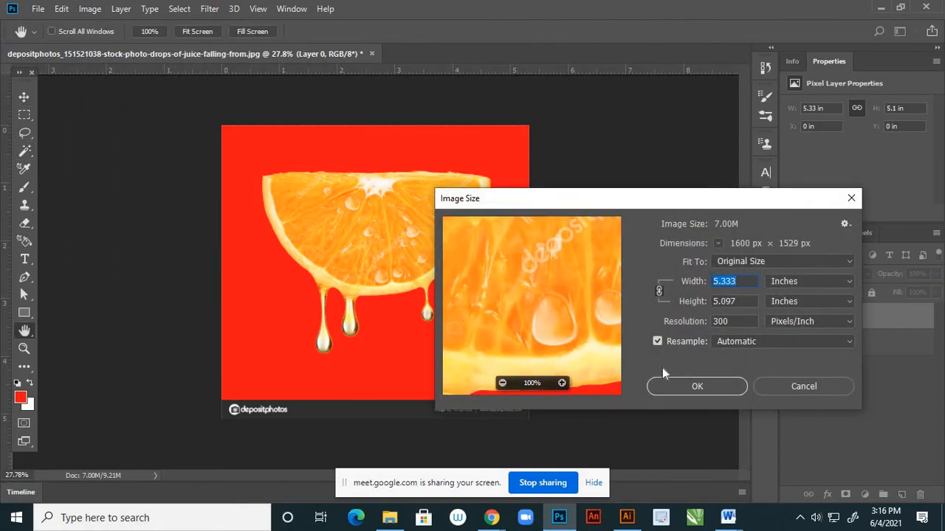
pyautogui.click(685, 389)
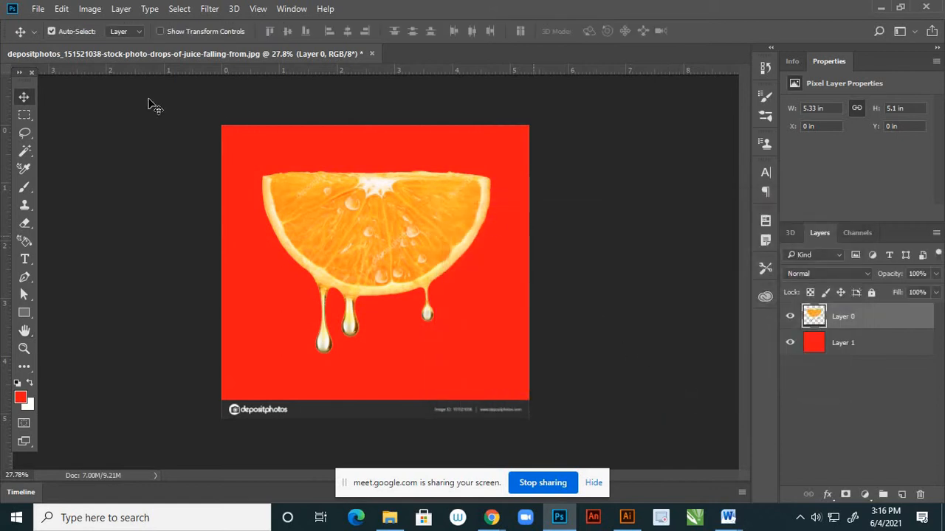
# Apply a Color Balance adjustment to the orange layer's midtones, shifting them slightly toward red and yellow.
pyautogui.click(96, 10)
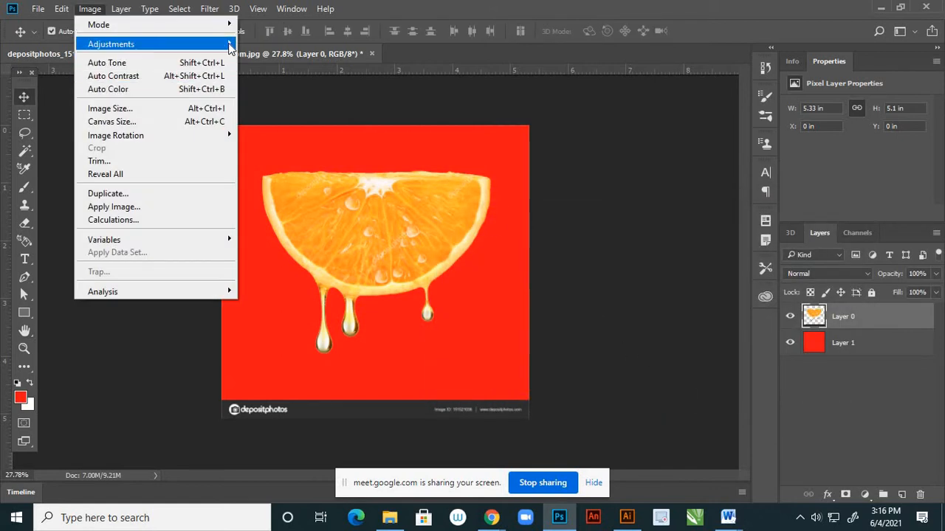
pyautogui.moveTo(229, 43)
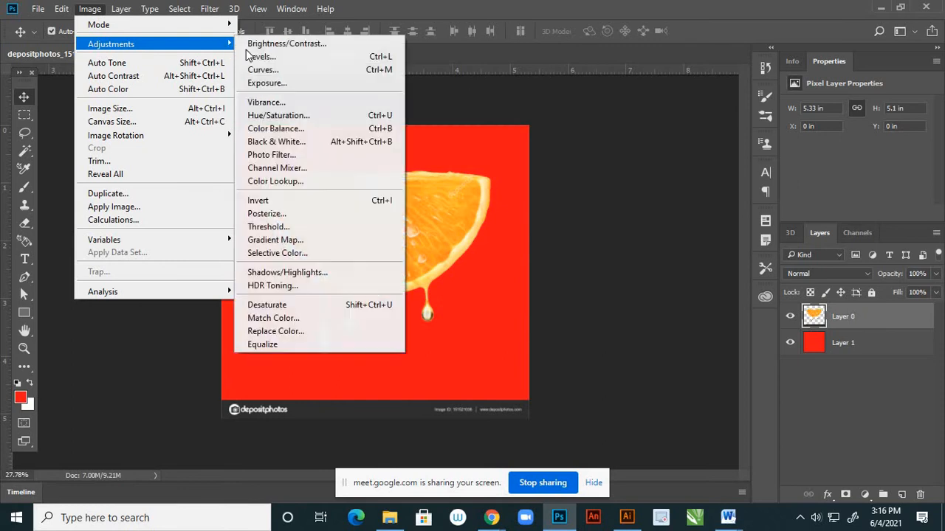
pyautogui.click(275, 128)
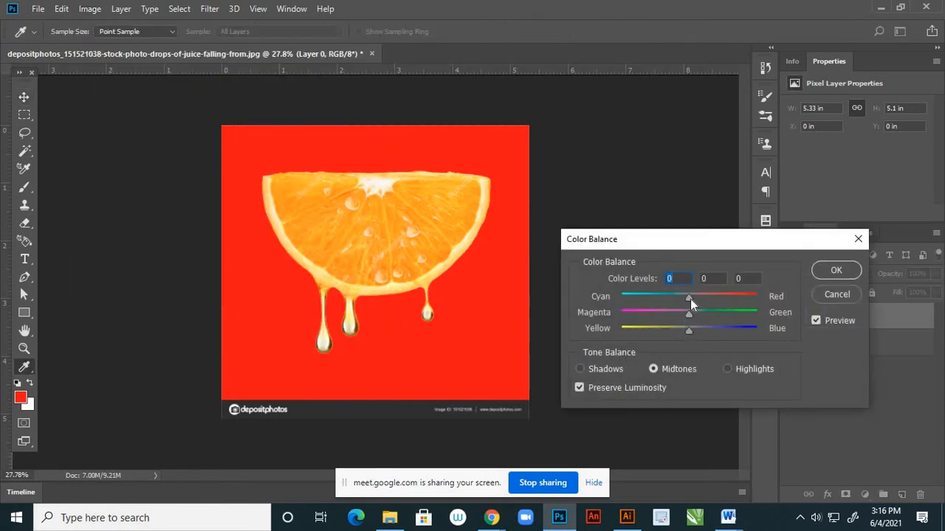
pyautogui.moveTo(692, 299); pyautogui.dragTo(695, 299)
pyautogui.moveTo(689, 331); pyautogui.dragTo(684, 331)
pyautogui.click(837, 270)
pyautogui.press('v')
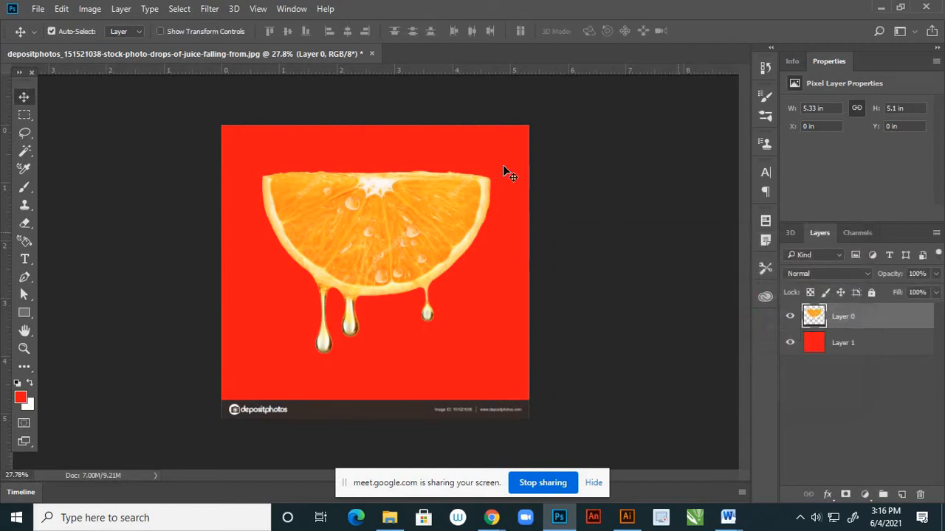
# Hide the red layer and save the transparent half slice as a PNG named 2 in the "orange reference" folder, with large file size.
pyautogui.click(790, 344)
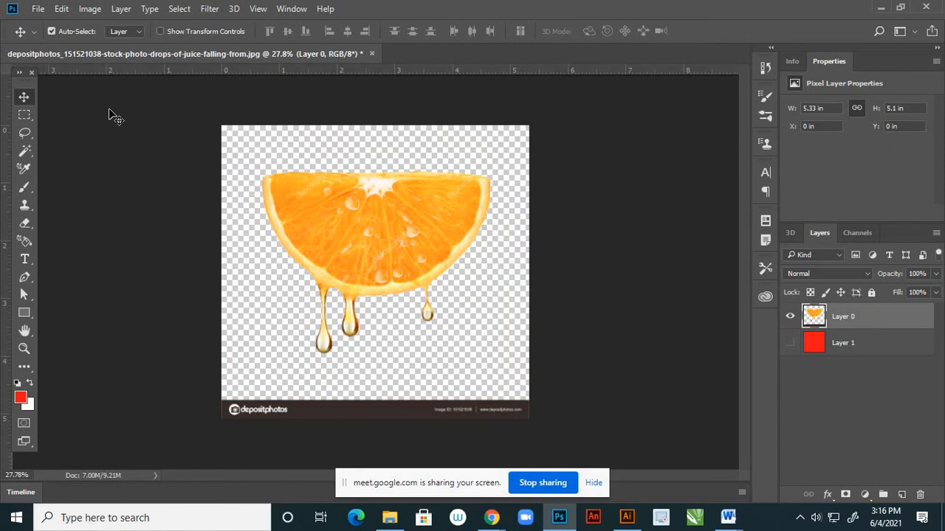
pyautogui.click(40, 12)
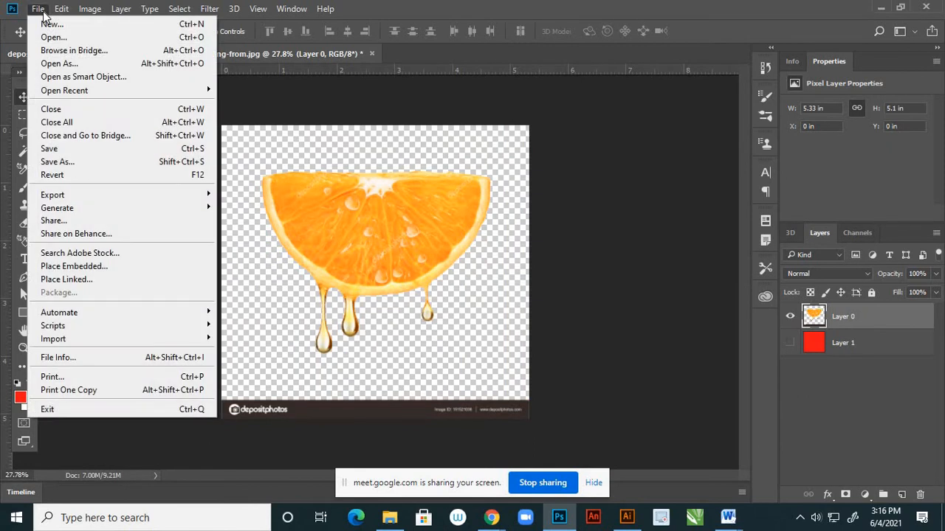
pyautogui.click(57, 163)
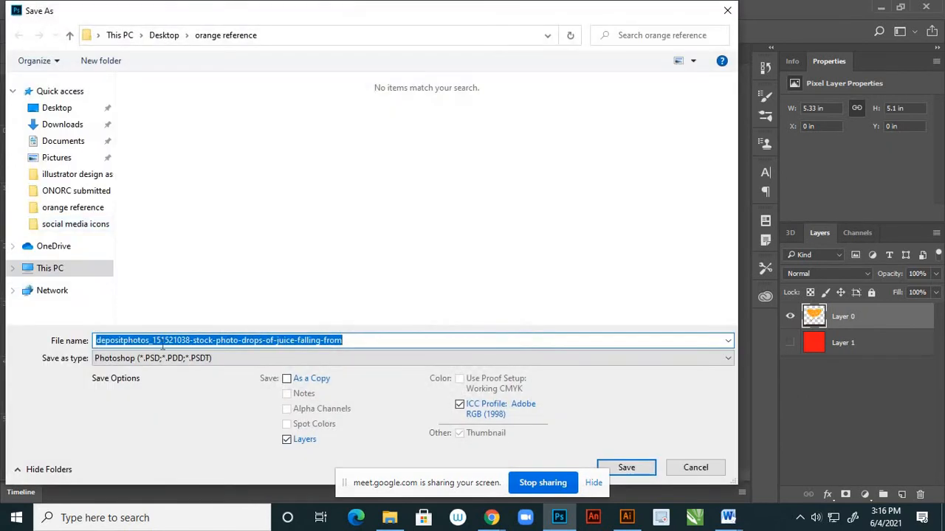
pyautogui.write('2')
pyautogui.click(158, 358)
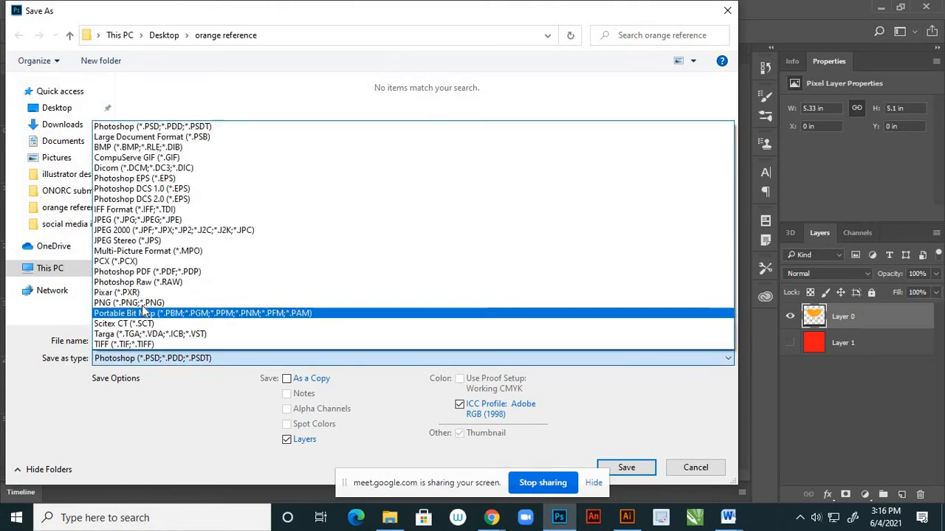
pyautogui.click(173, 303)
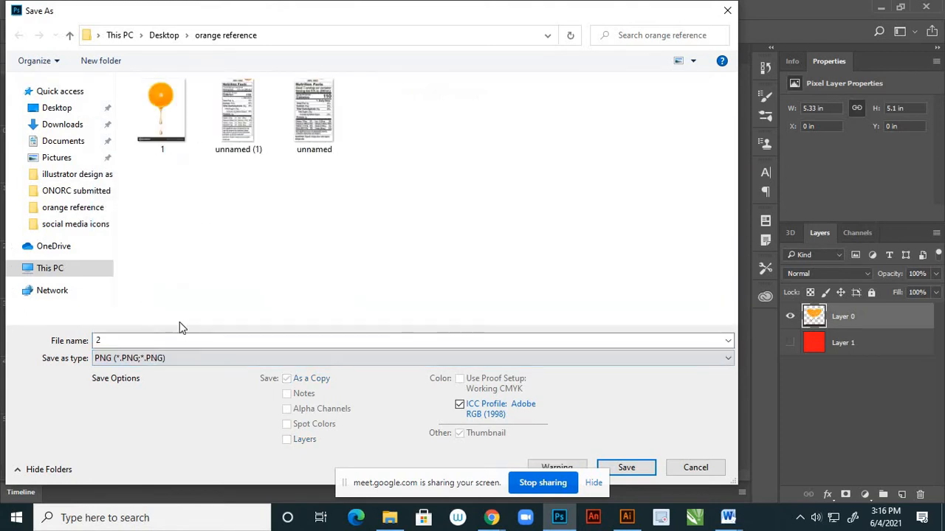
pyautogui.click(651, 470)
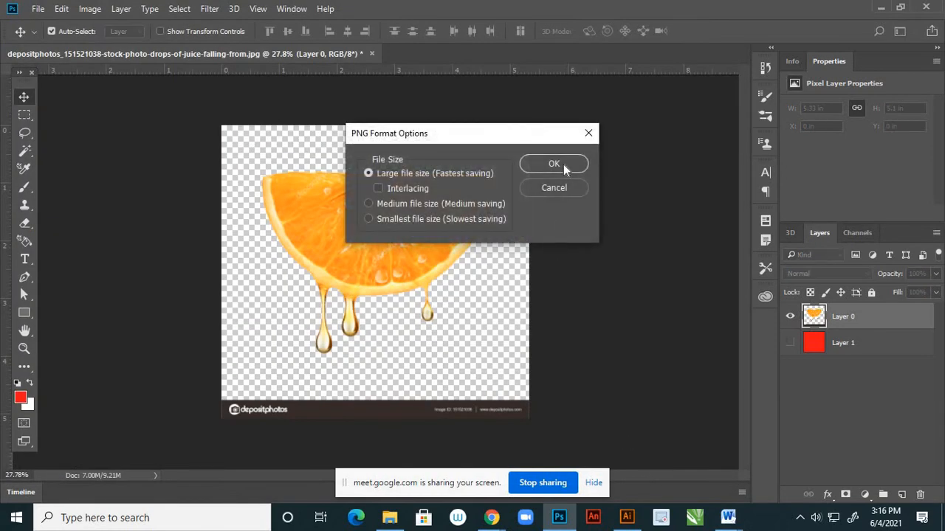
pyautogui.click(559, 163)
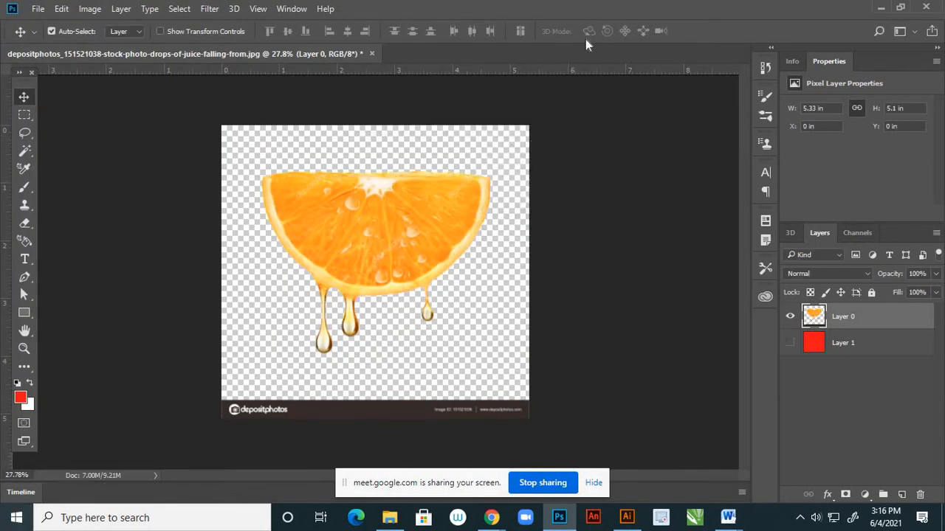
# Close the half orange slice document without saving its changes and switch to the blank Illustrator document.
pyautogui.click(374, 52)
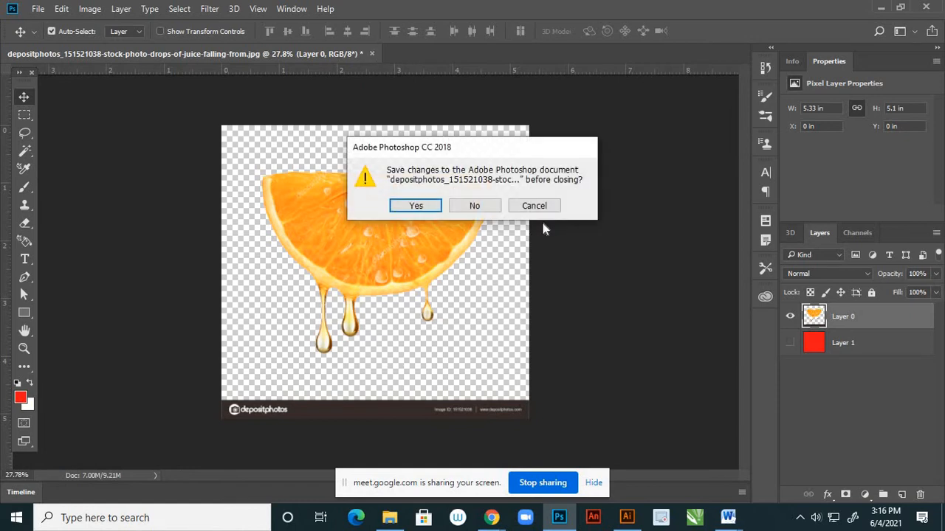
pyautogui.click(474, 207)
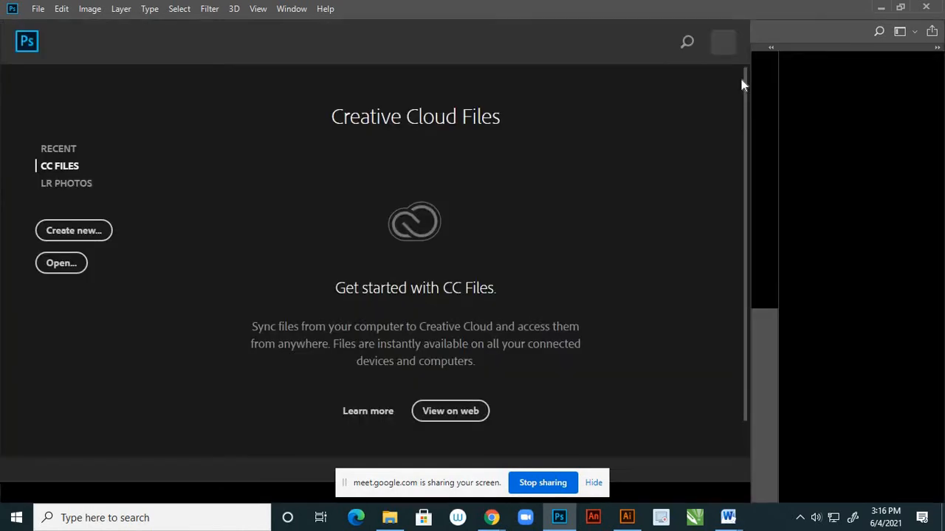
pyautogui.click(880, 9)
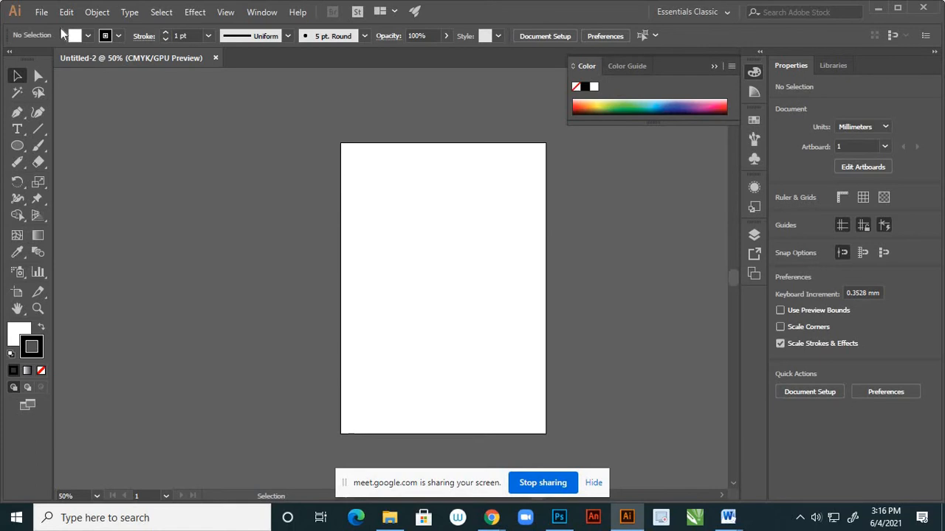
# Load the PNG images 1 and 2 from the Desktop's "orange reference" folder as linked files for placing in the document.
pyautogui.click(45, 14)
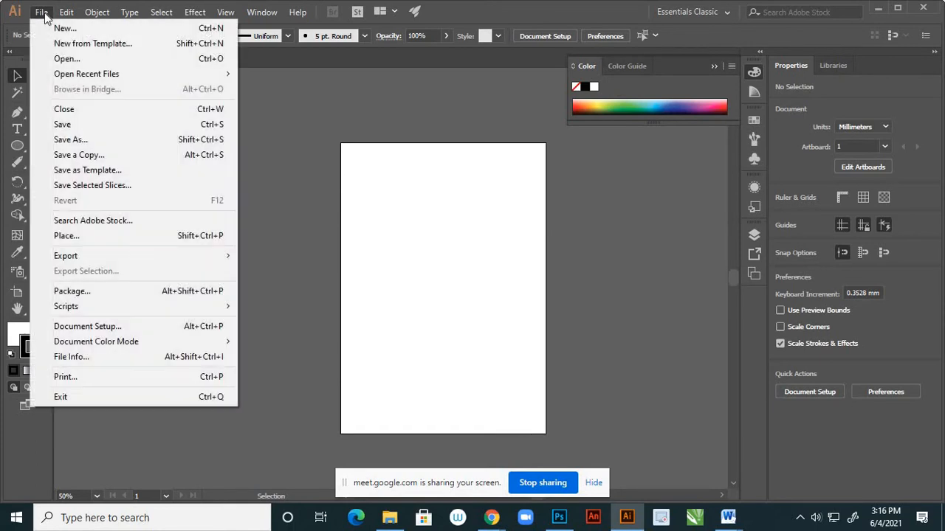
pyautogui.click(73, 236)
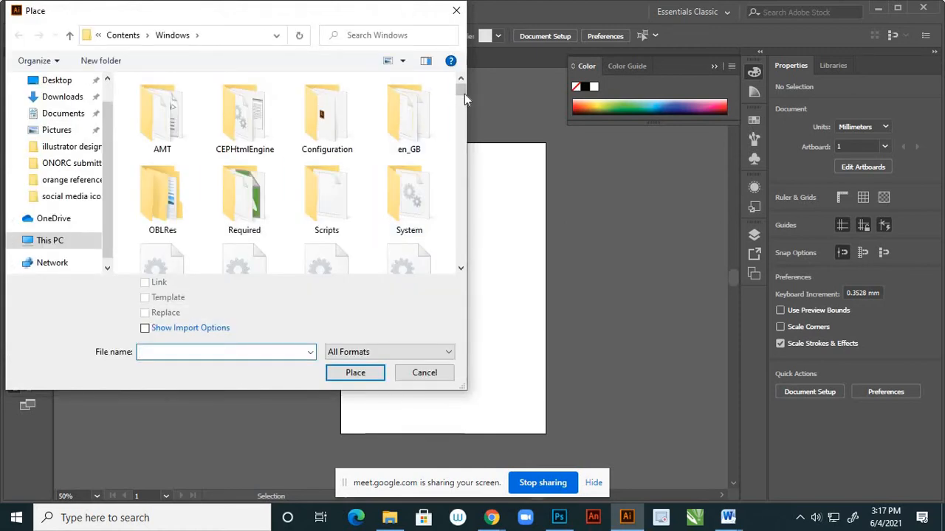
pyautogui.click(59, 81)
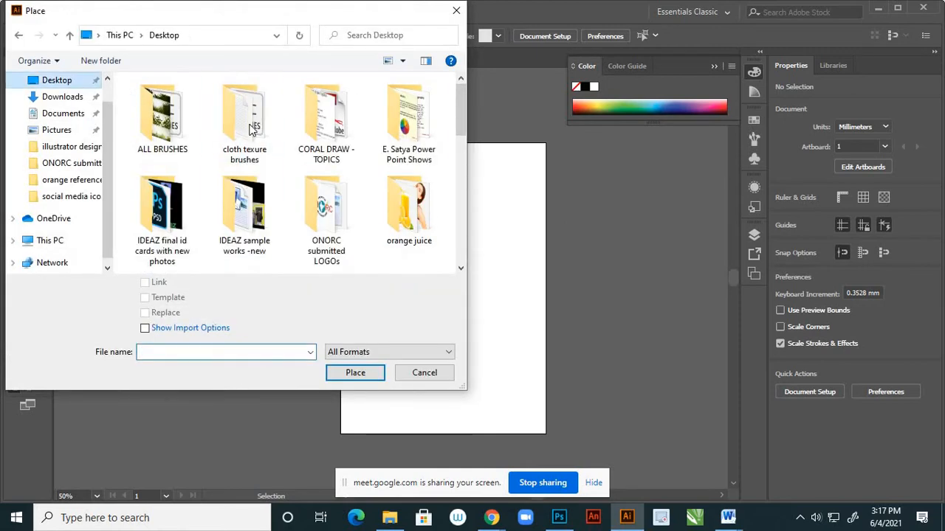
pyautogui.doubleClick(405, 205)
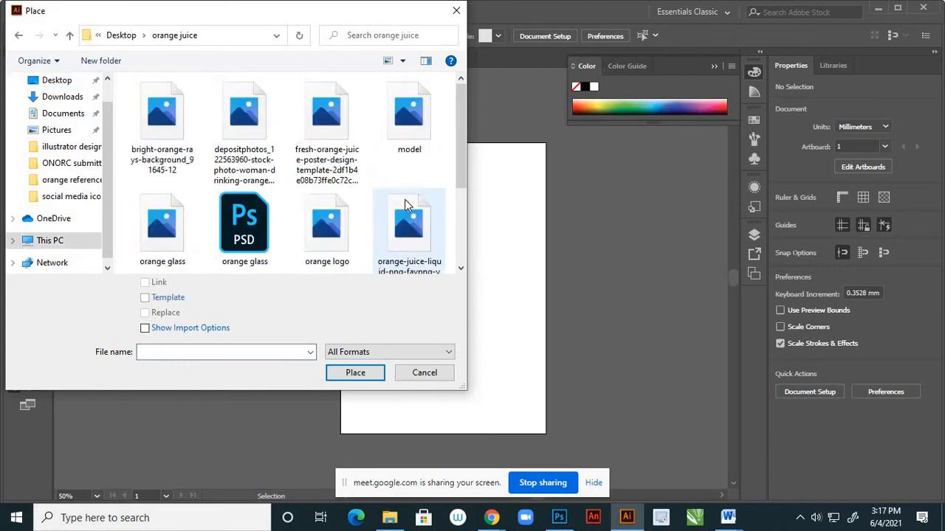
pyautogui.click(18, 37)
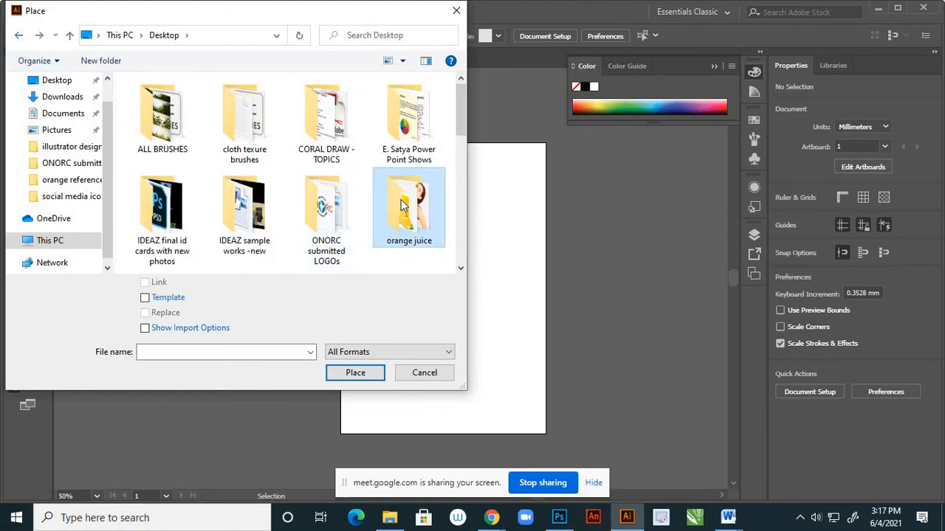
pyautogui.moveTo(460, 134); pyautogui.dragTo(452, 174)
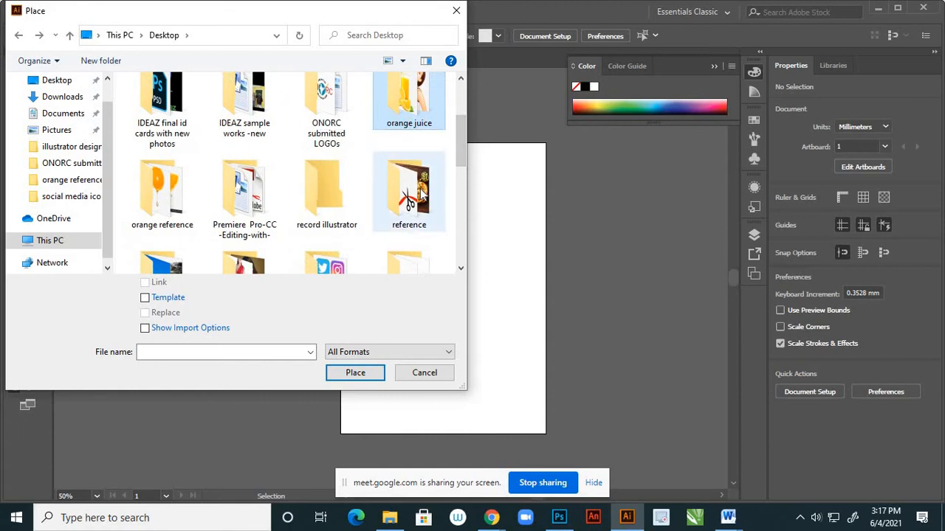
pyautogui.doubleClick(164, 186)
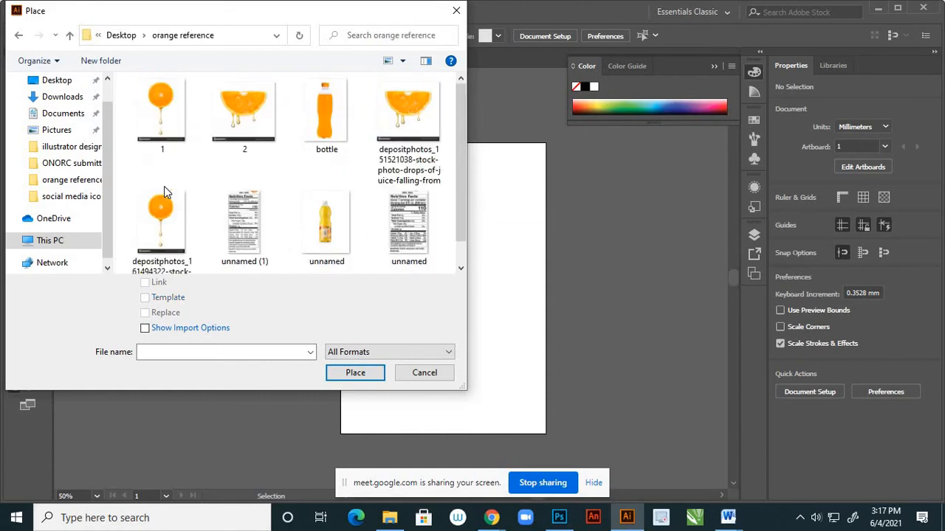
pyautogui.click(172, 122)
pyautogui.keyDown('ctrl'); pyautogui.click(254, 130); pyautogui.keyUp('ctrl')
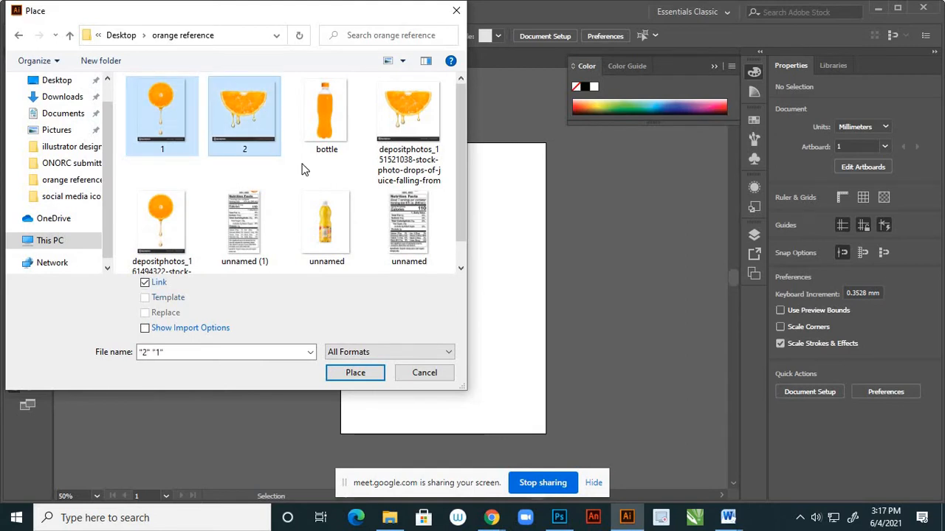
pyautogui.click(347, 374)
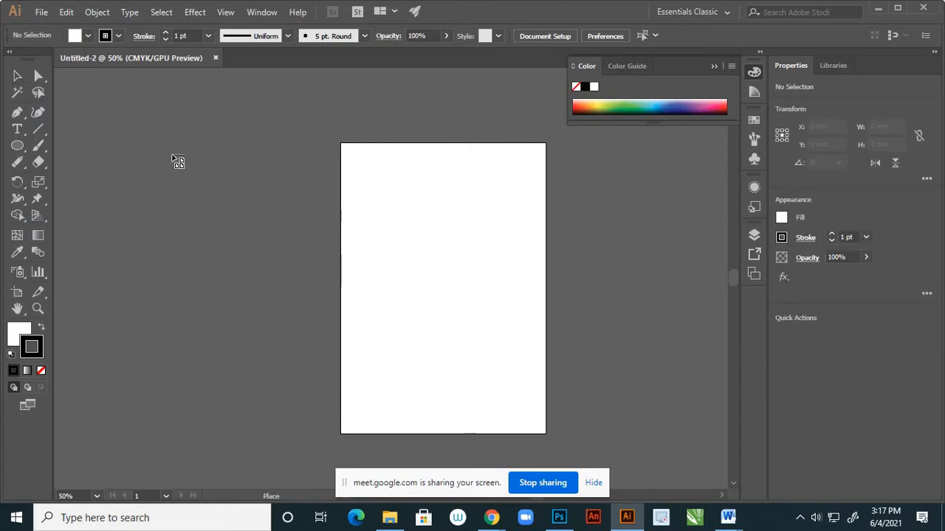
# Place the whole orange slice and the half slice images one above the other beside the artboard.
pyautogui.click(167, 147)
pyautogui.click(142, 346)
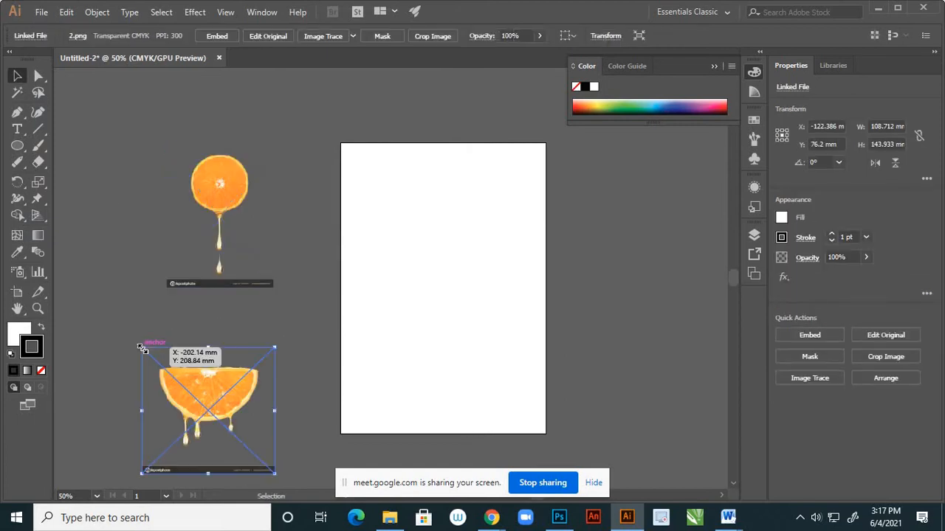
pyautogui.click(99, 175)
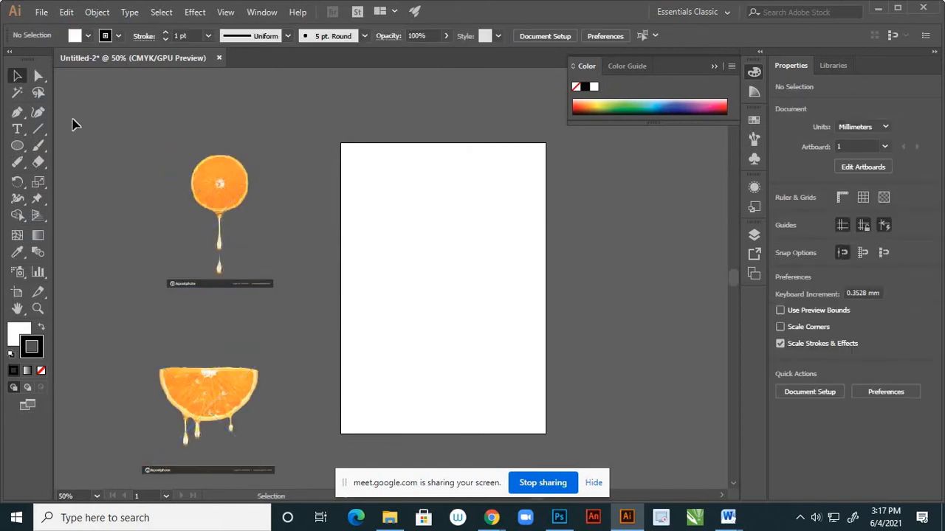
# Draw an unfilled rectangle with a black outline, about 139 by 97 mm, in the middle of the artboard.
pyautogui.click(18, 332)
pyautogui.click(42, 370)
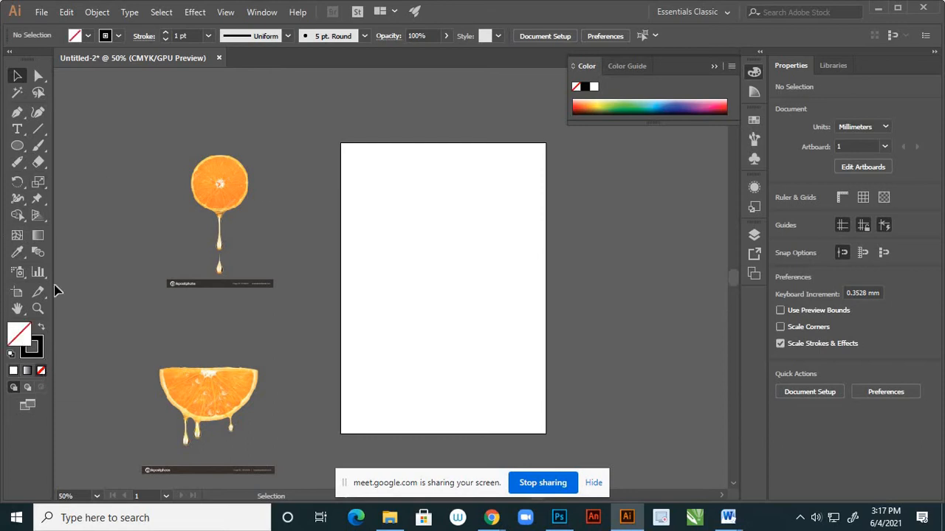
pyautogui.moveTo(22, 152); pyautogui.dragTo(62, 146)
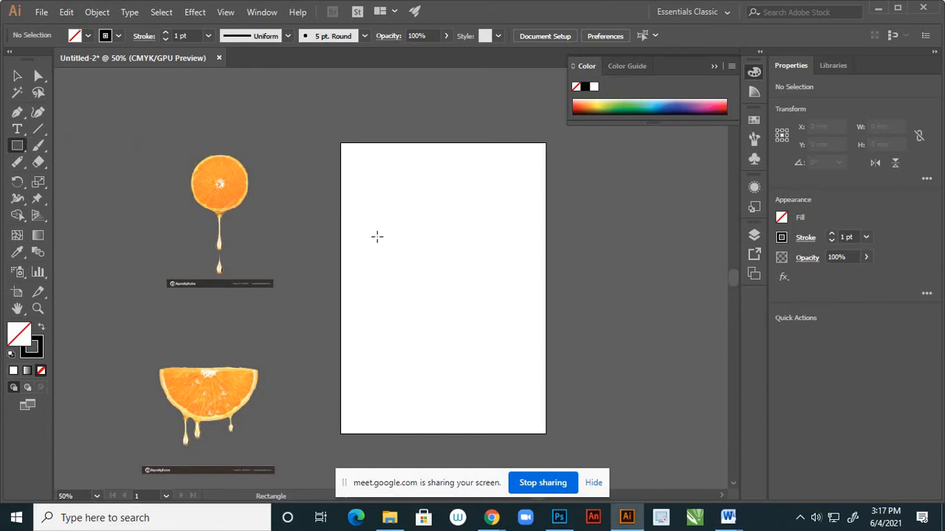
pyautogui.moveTo(376, 236); pyautogui.dragTo(513, 331)
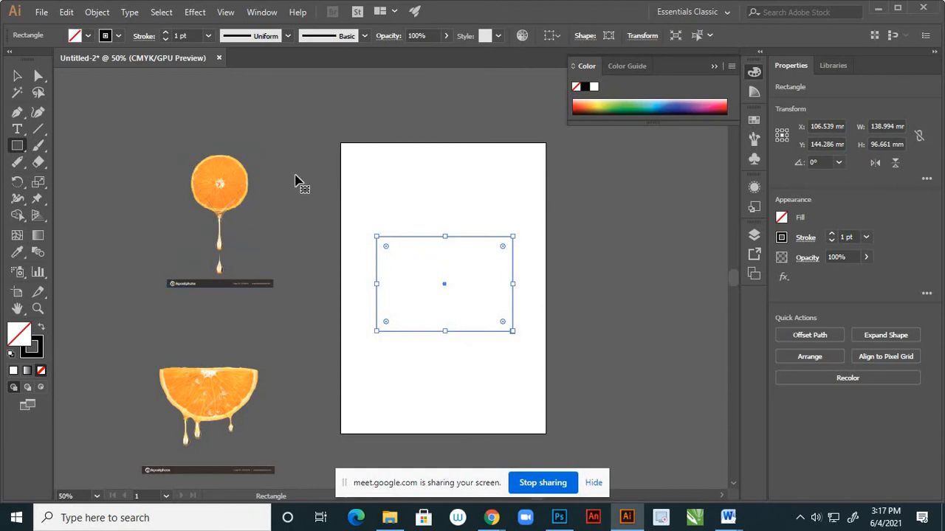
pyautogui.click(17, 75)
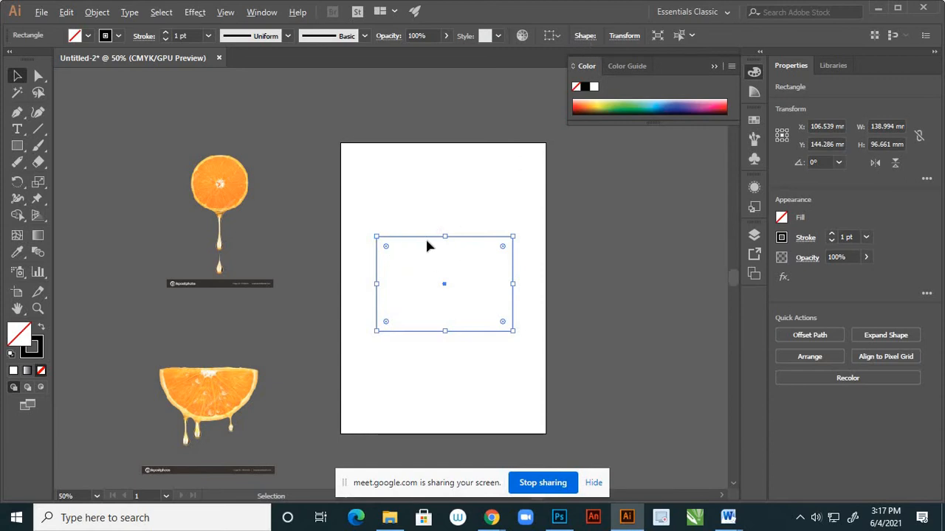
# Try to set the rectangle's corners to the Inverted Round type while their radius is 0 mm.
pyautogui.scroll(2, 435, 248)
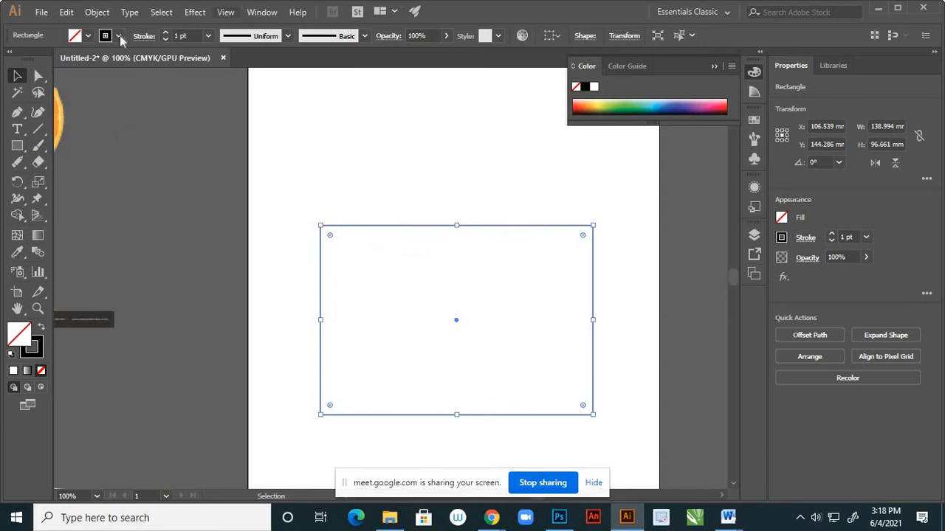
pyautogui.click(587, 39)
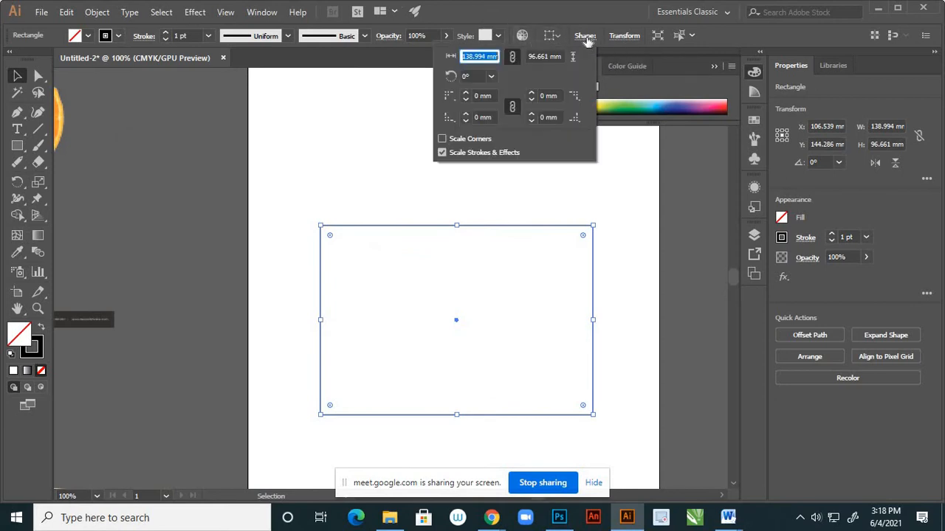
pyautogui.click(455, 100)
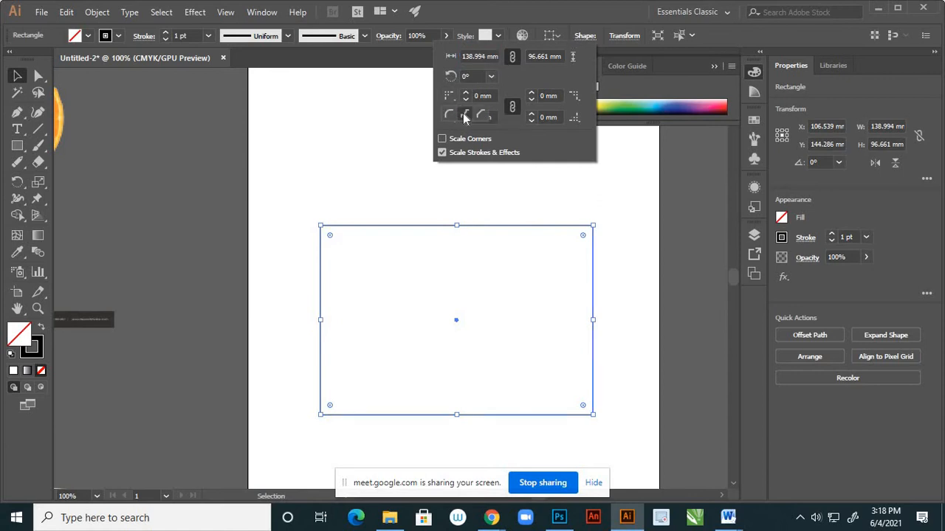
pyautogui.click(464, 113)
pyautogui.click(453, 119)
pyautogui.click(463, 138)
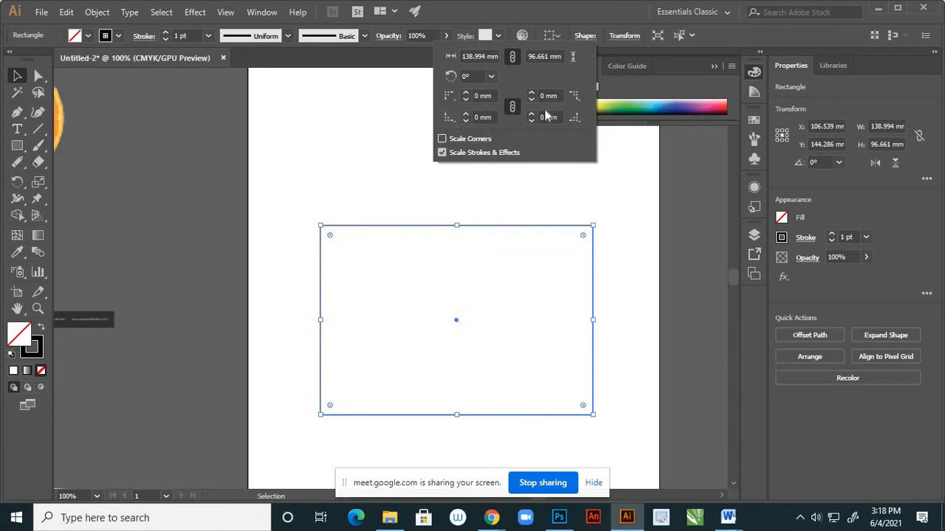
pyautogui.click(575, 96)
pyautogui.click(560, 118)
pyautogui.click(574, 117)
pyautogui.click(558, 136)
# Give all four rectangle corners a 15 mm radius and change each corner's type to Inverted Round.
pyautogui.click(466, 96)
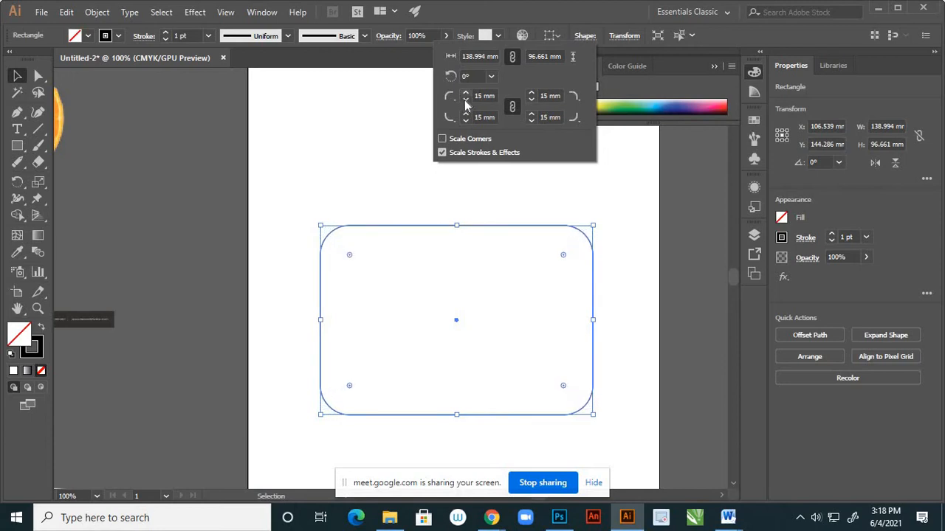
pyautogui.click(450, 116)
pyautogui.click(463, 114)
pyautogui.click(449, 116)
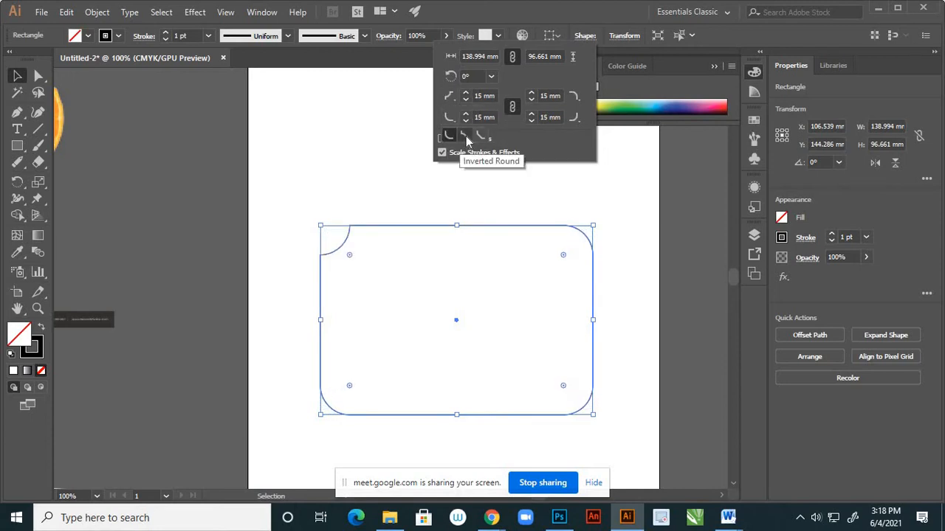
pyautogui.click(466, 138)
pyautogui.click(573, 116)
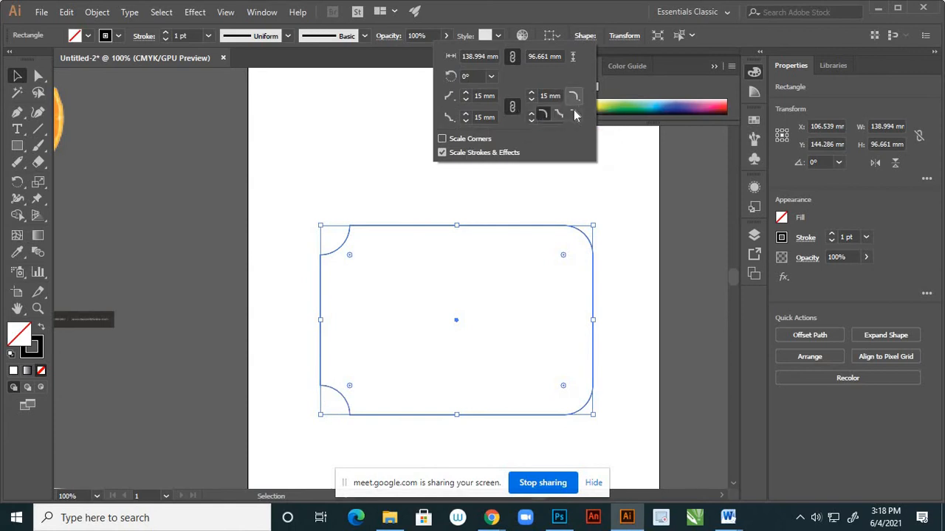
pyautogui.click(559, 113)
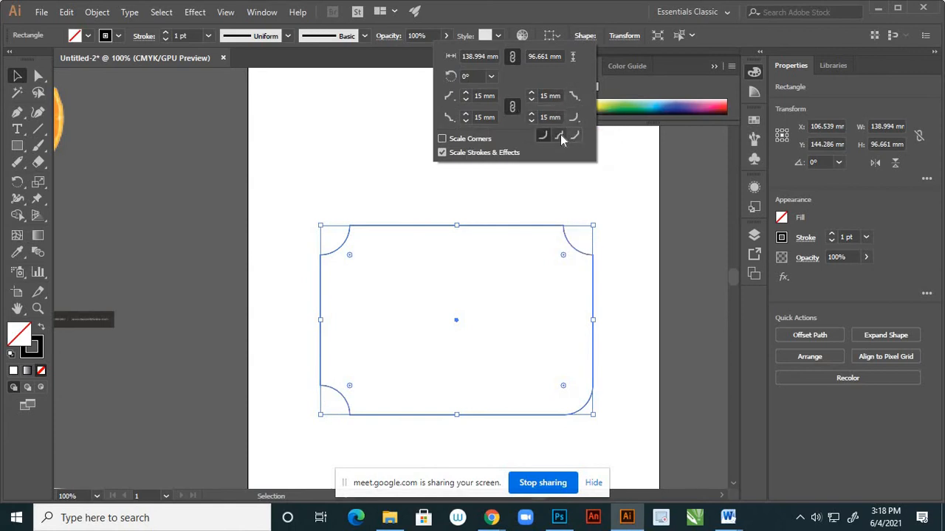
pyautogui.click(559, 135)
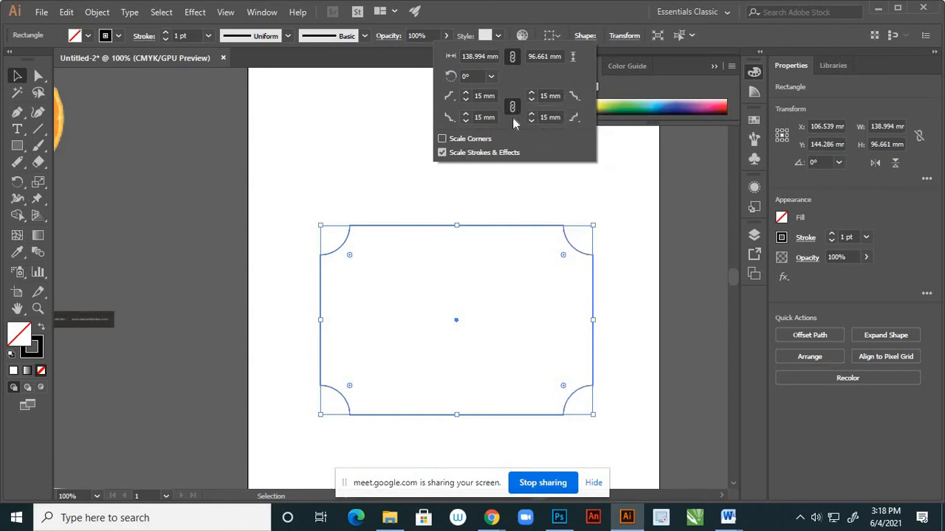
# Set the linked radius of the rectangle's inverted corners to 16 mm and deselect the shape.
pyautogui.click(466, 94)
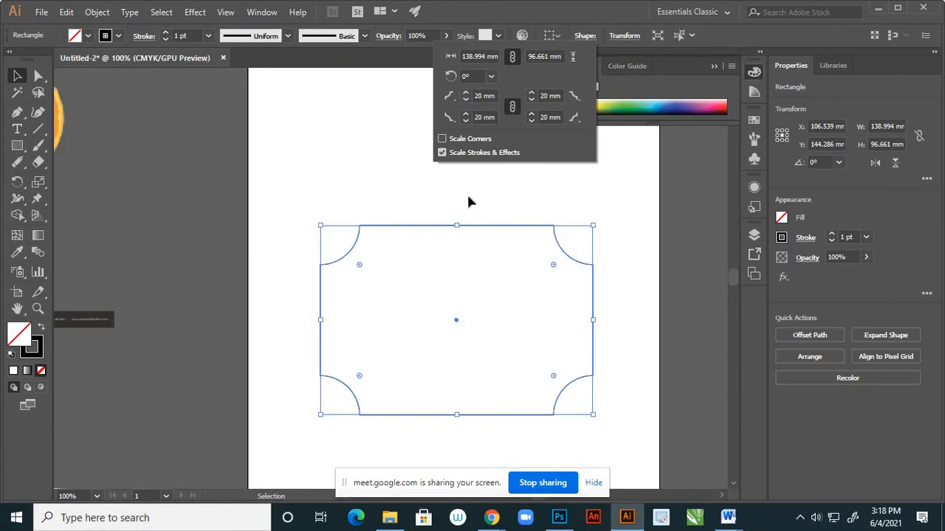
pyautogui.click(466, 100)
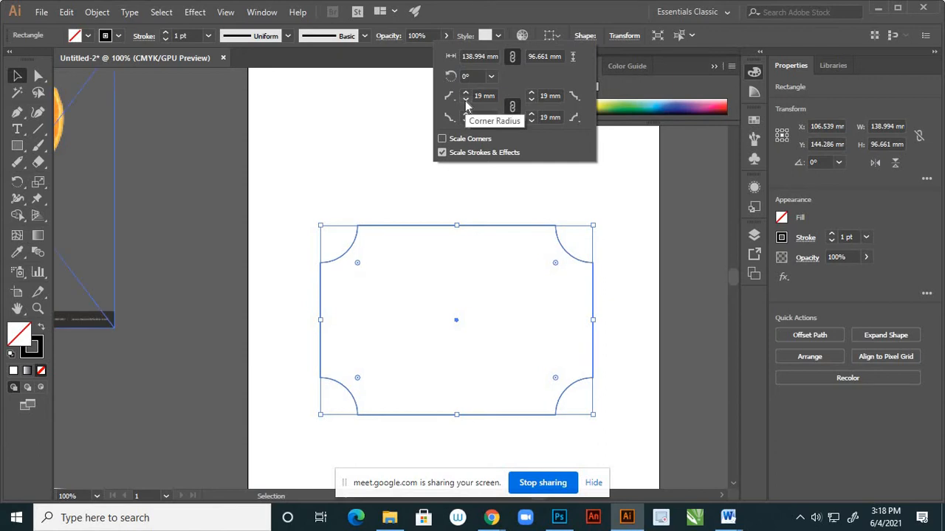
pyautogui.click(465, 100)
pyautogui.click(466, 102)
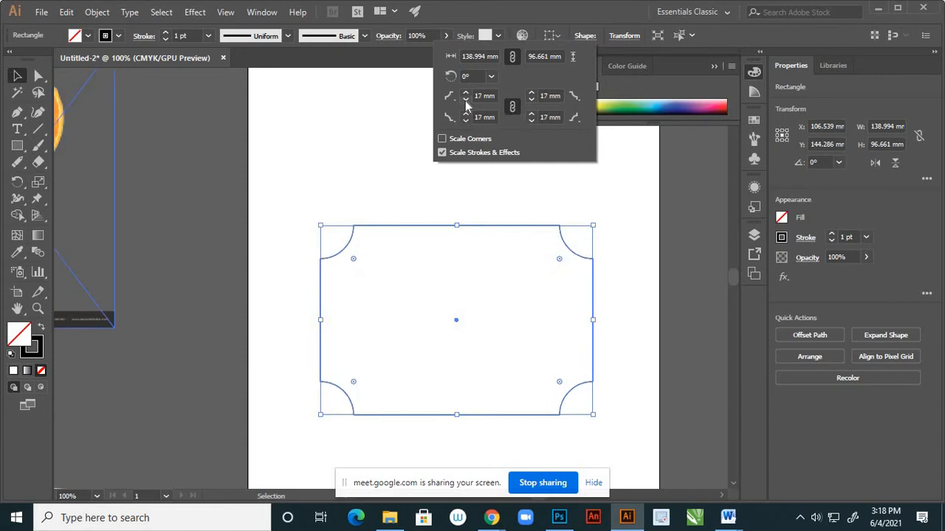
pyautogui.click(466, 101)
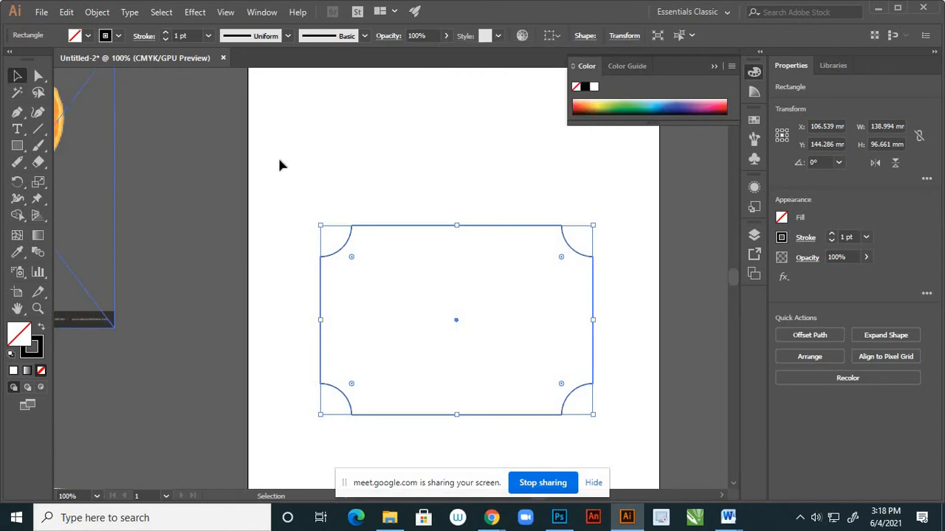
pyautogui.click(259, 177)
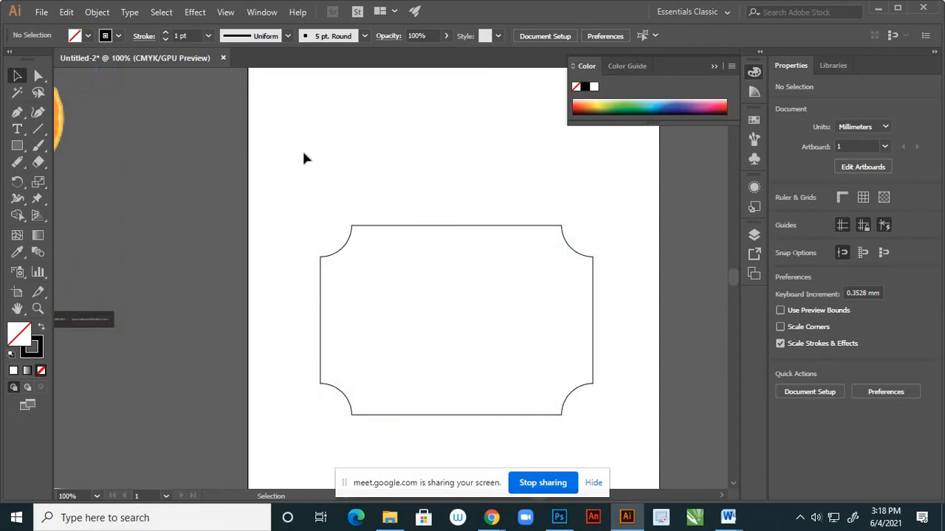
# Draw a circle about 60 mm in diameter centred on the midpoint of the rectangle's top edge.
pyautogui.click(17, 147)
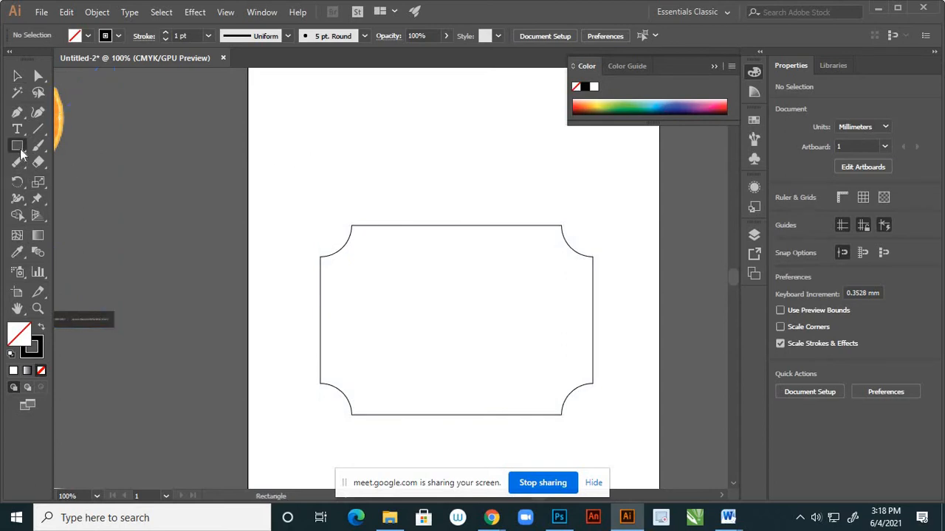
pyautogui.click(73, 178)
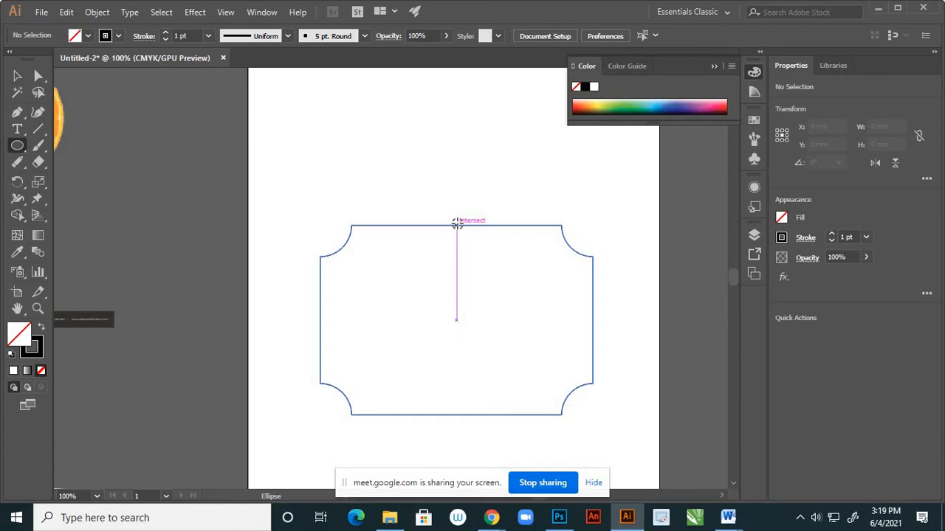
pyautogui.moveTo(457, 223); pyautogui.dragTo(515, 279)
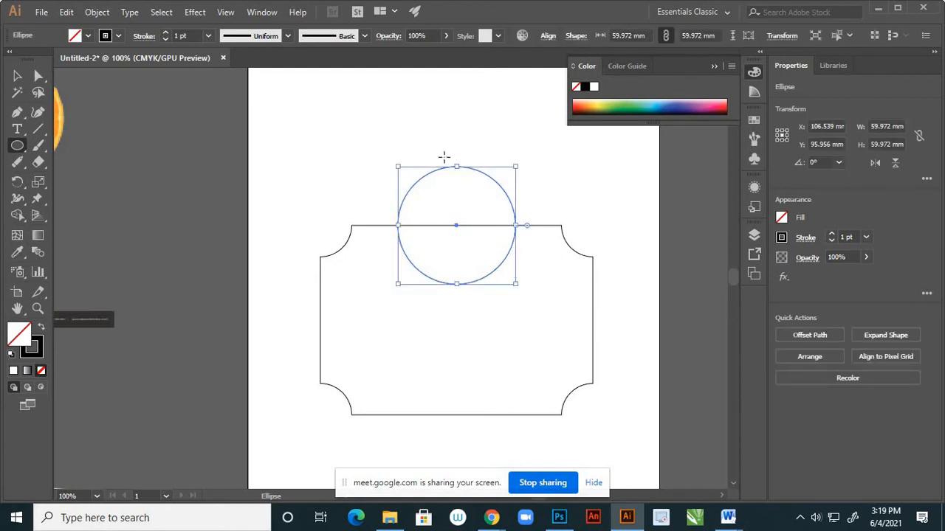
# Duplicate the circle in place and move the copy straight down to the rectangle's bottom edge.
pyautogui.scroll(-1, 499, 227)
pyautogui.scroll(-1, 494, 236)
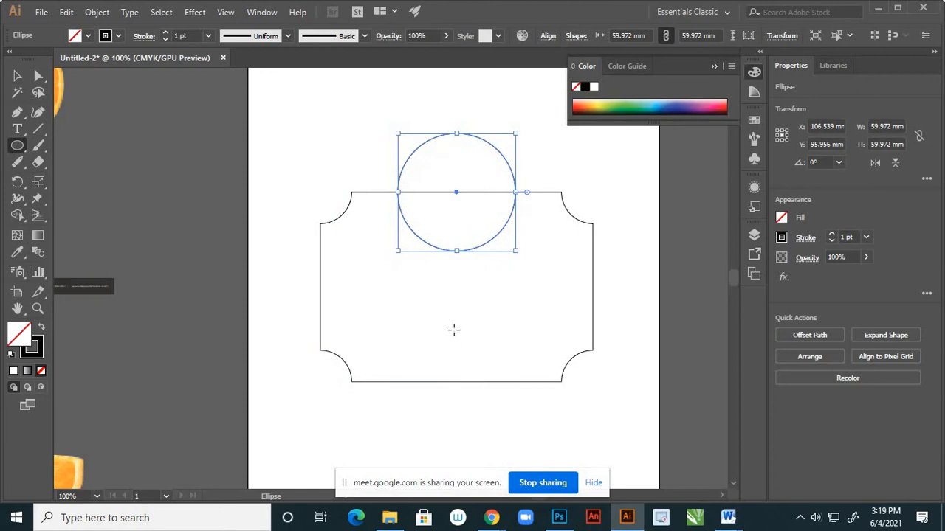
pyautogui.click(17, 77)
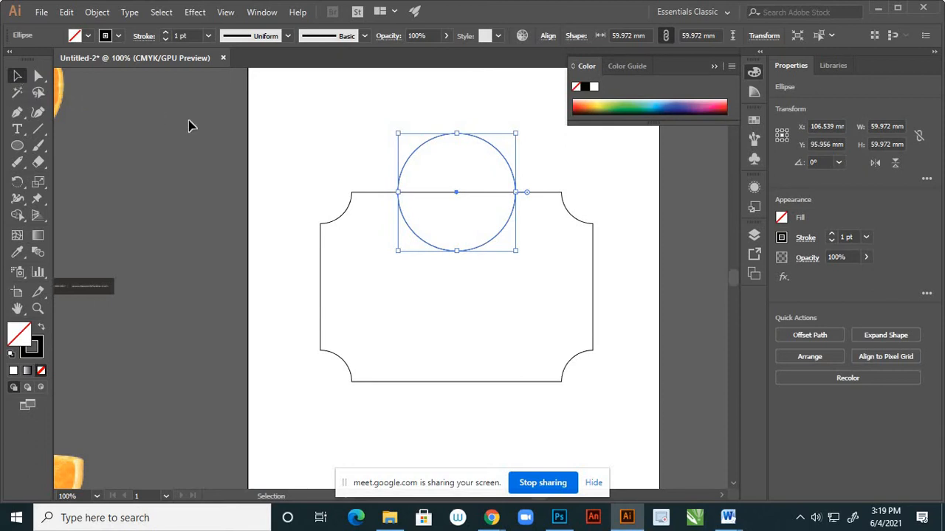
pyautogui.hotkey('ctrl', 'c')
pyautogui.hotkey('ctrl', 'f')
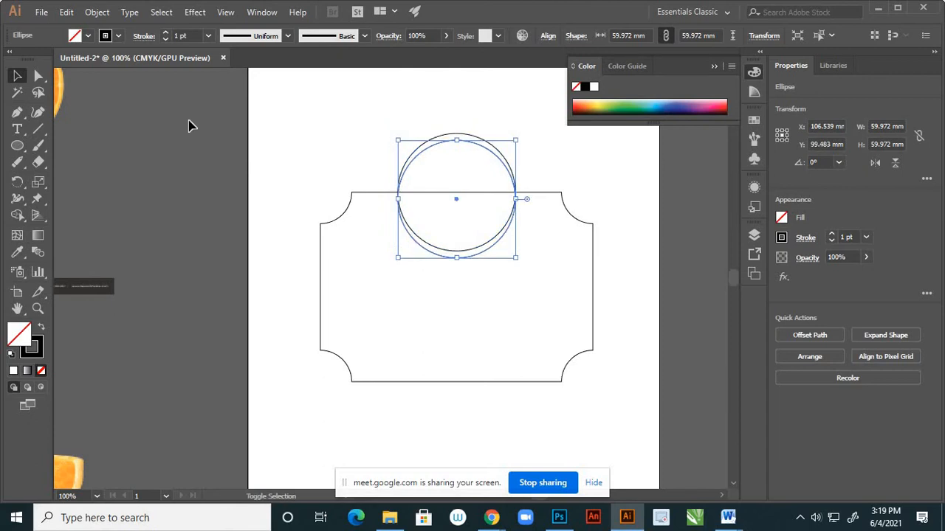
pyautogui.hotkey('shift', 'Down')
pyautogui.hotkey('shift', 'Down')
pyautogui.hotkey('shift', 'Down')
pyautogui.hotkey('shift', 'Down')
pyautogui.hotkey('shift', 'Down')
pyautogui.hotkey('shift', 'Down')
pyautogui.hotkey('shift', 'Down')
pyautogui.hotkey('shift', 'Down')
pyautogui.hotkey('shift', 'Down')
pyautogui.hotkey('shift', 'Down')
pyautogui.hotkey('shift', 'Down')
pyautogui.hotkey('shift', 'Down')
pyautogui.hotkey('shift', 'Down')
pyautogui.hotkey('shift', 'Down')
pyautogui.hotkey('shift', 'Down')
pyautogui.hotkey('shift', 'Down')
pyautogui.hotkey('shift', 'Down')
pyautogui.hotkey('shift', 'Down')
pyautogui.hotkey('shift', 'Down')
pyautogui.hotkey('shift', 'Down')
pyautogui.hotkey('shift', 'Down')
pyautogui.hotkey('shift', 'Down')
pyautogui.hotkey('shift', 'Down')
pyautogui.hotkey('shift', 'Down')
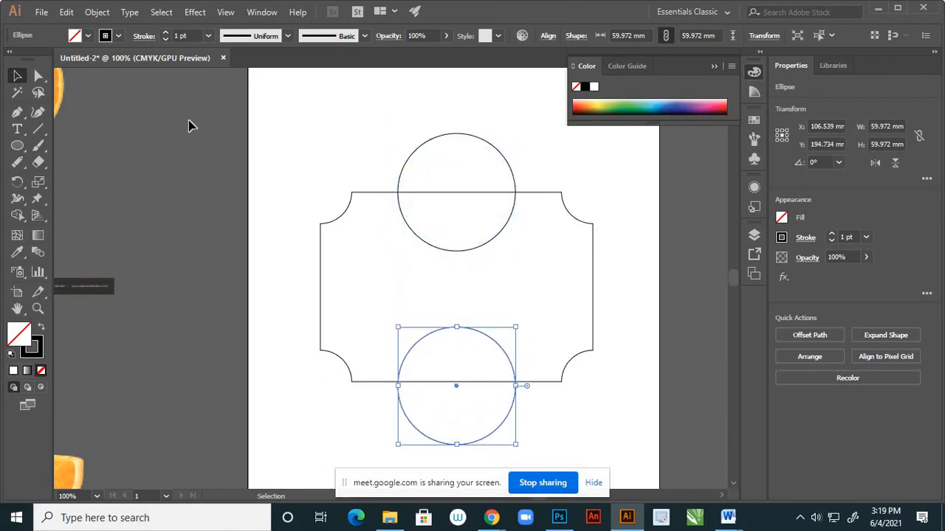
# Nudge the copied circle up to centre it on the bottom edge and shrink it around its centre to about 38 mm.
pyautogui.press('Up')
pyautogui.press('Up')
pyautogui.press('Up')
pyautogui.press('Up')
pyautogui.press('Up')
pyautogui.press('Up')
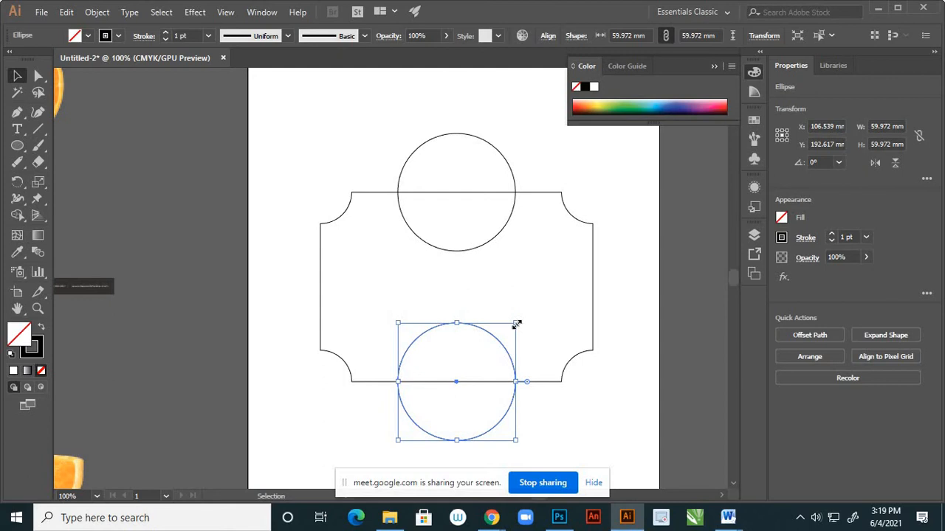
pyautogui.moveTo(517, 325); pyautogui.dragTo(504, 344)
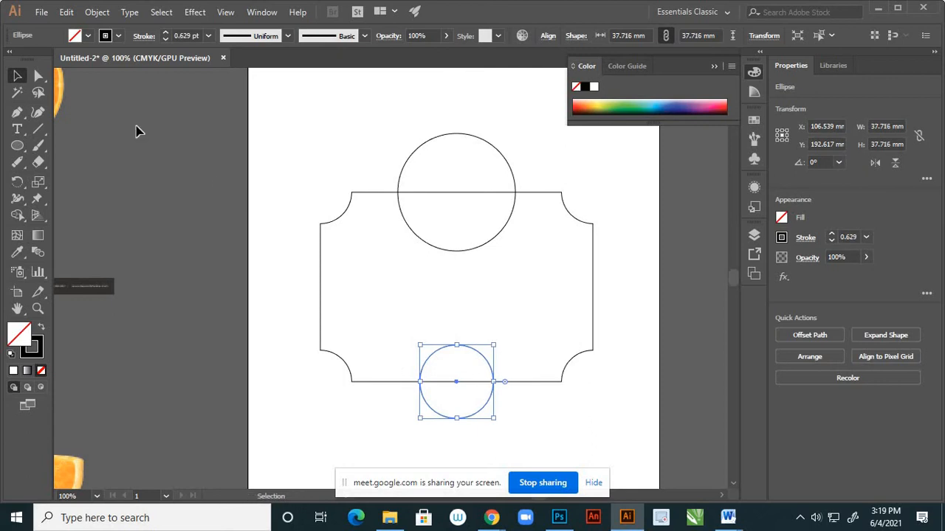
pyautogui.click(329, 277)
# Select the notched rectangle and both circles and unite them into a single label outline.
pyautogui.scroll(-3, 415, 300)
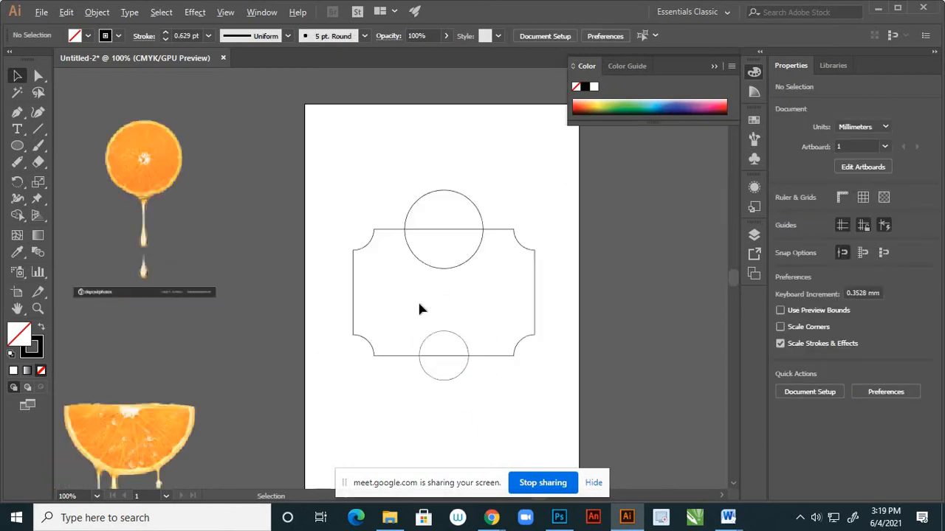
pyautogui.scroll(2, 437, 283)
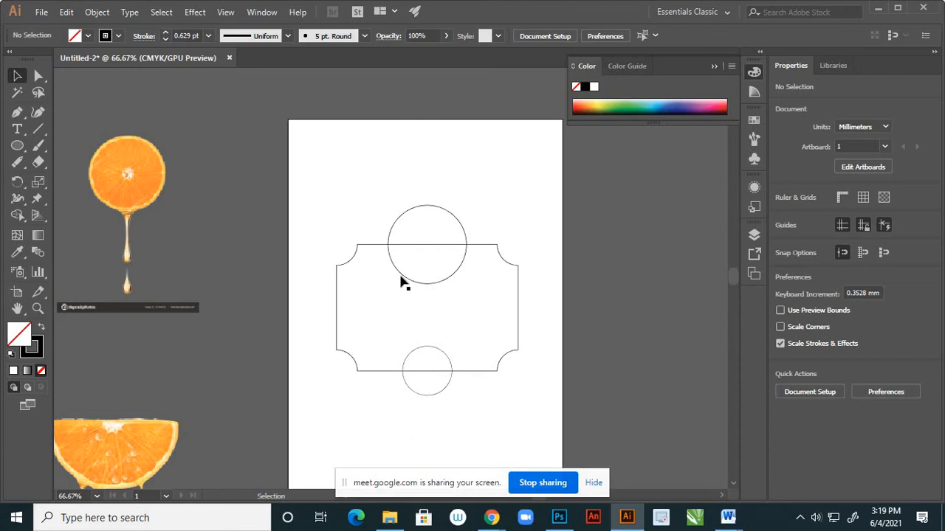
pyautogui.click(466, 241)
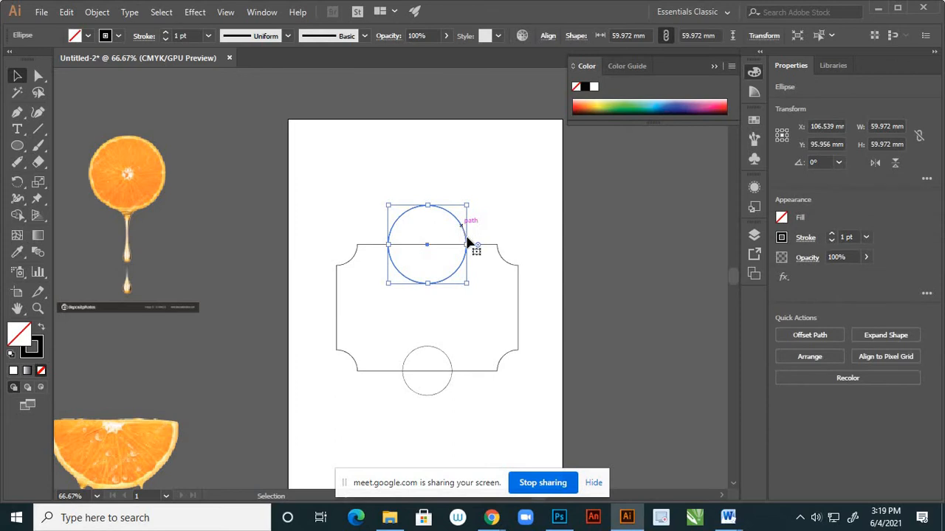
pyautogui.keyDown('shift'); pyautogui.click(518, 285); pyautogui.keyUp('shift')
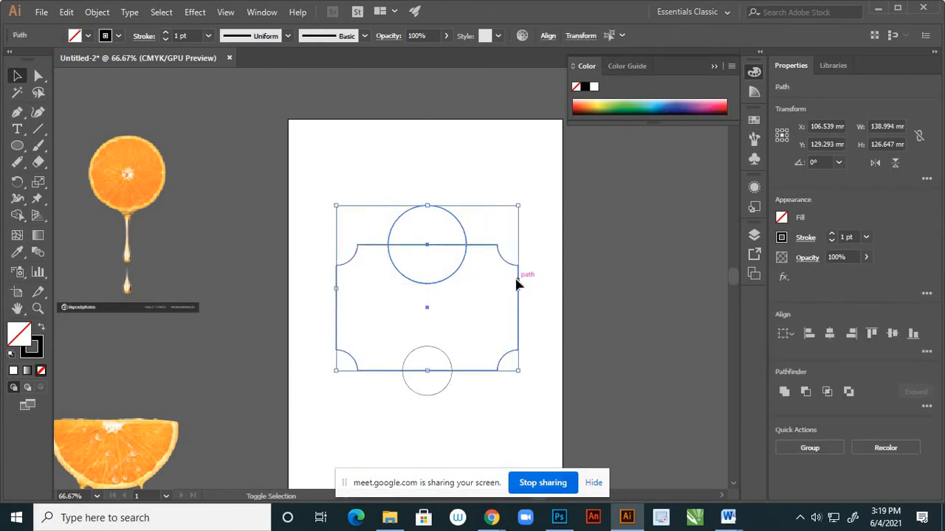
pyautogui.keyDown('shift'); pyautogui.click(448, 389); pyautogui.keyUp('shift')
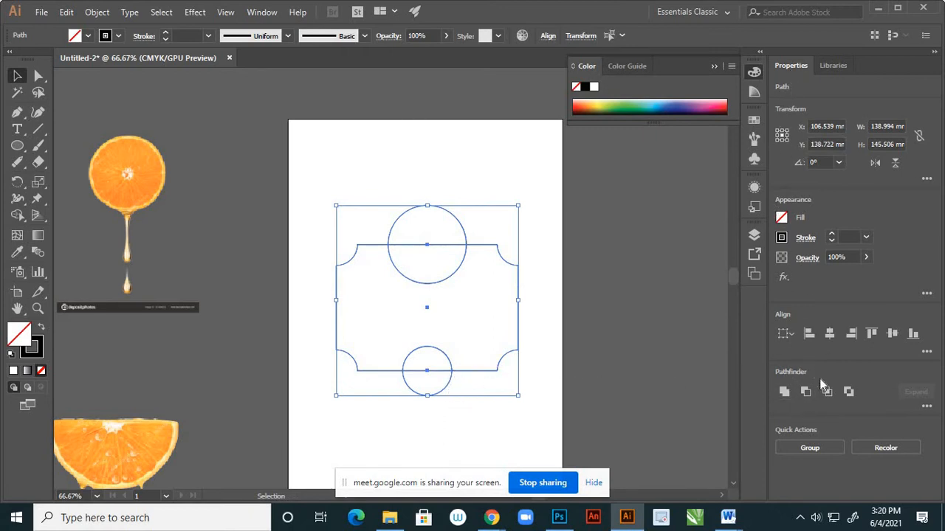
pyautogui.click(784, 393)
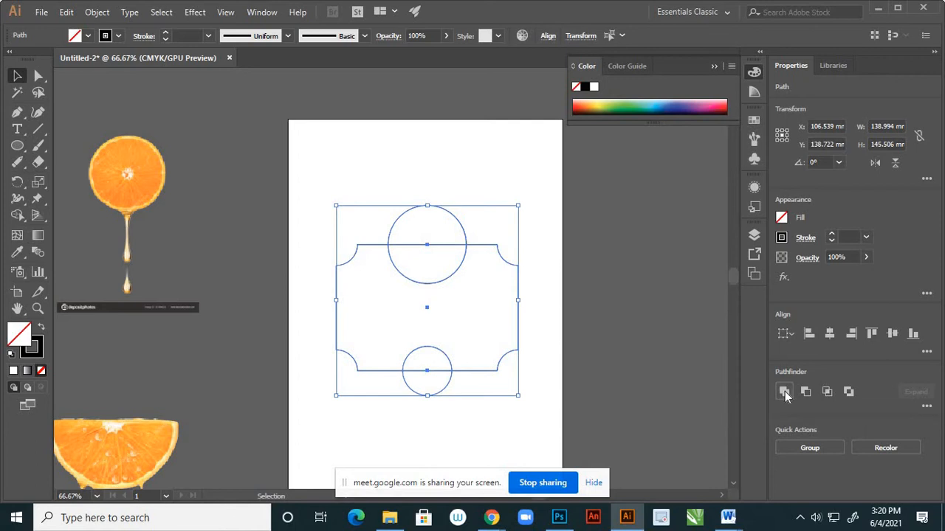
pyautogui.click(557, 254)
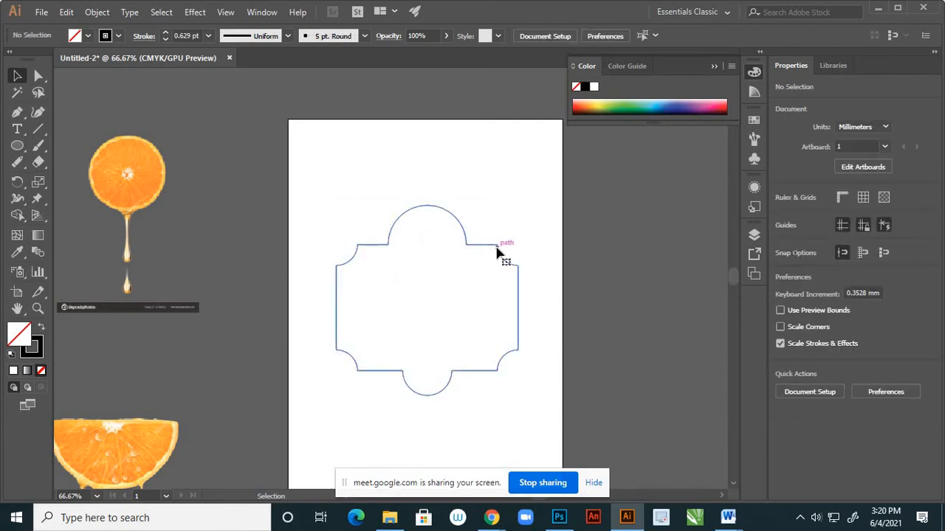
pyautogui.click(497, 253)
pyautogui.click(487, 249)
pyautogui.click(497, 255)
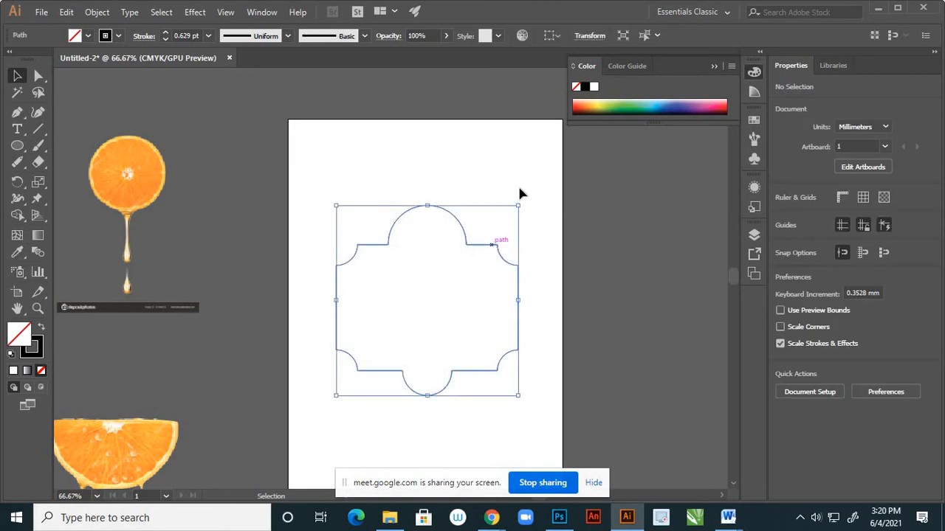
pyautogui.click(519, 193)
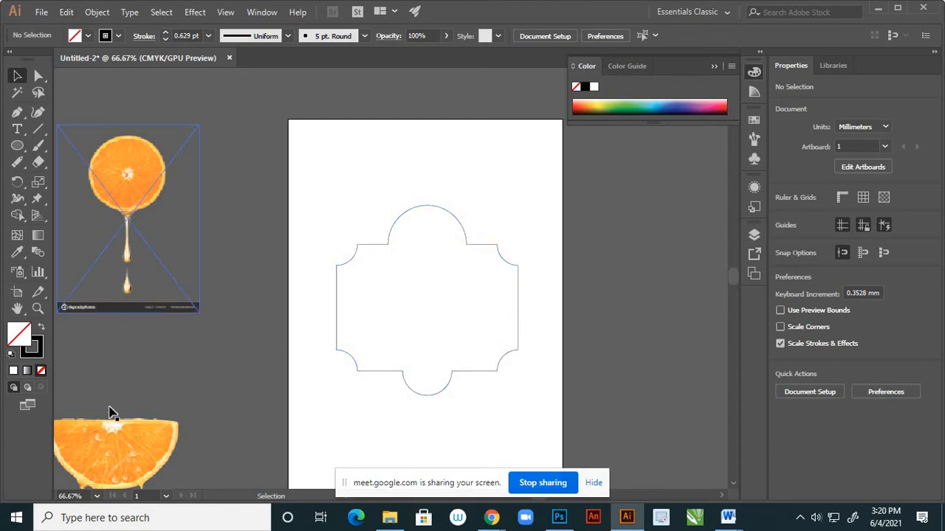
pyautogui.moveTo(143, 165); pyautogui.dragTo(224, 132)
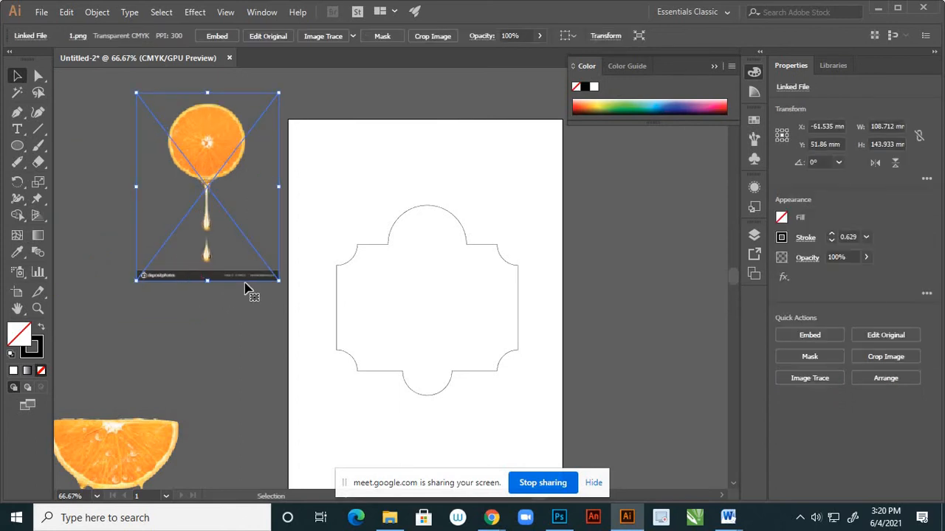
pyautogui.moveTo(219, 130); pyautogui.dragTo(206, 155)
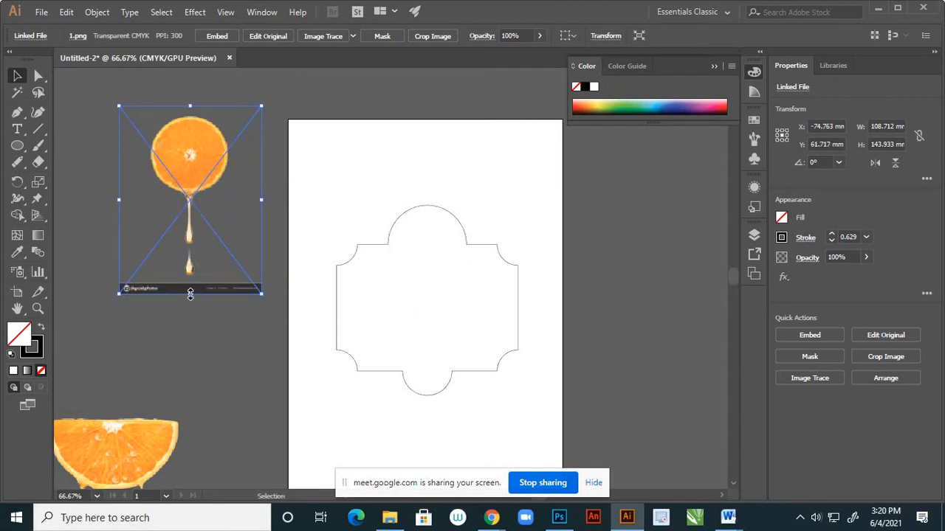
pyautogui.click(444, 37)
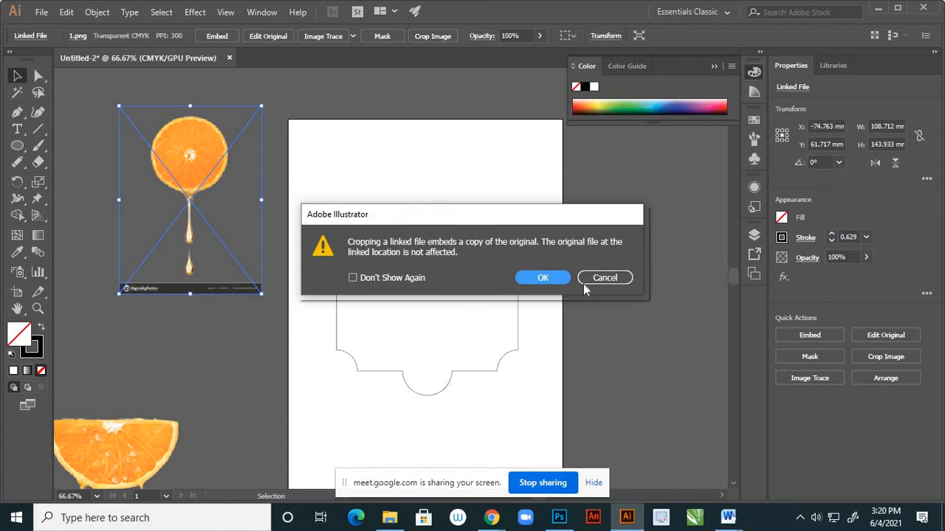
pyautogui.click(604, 278)
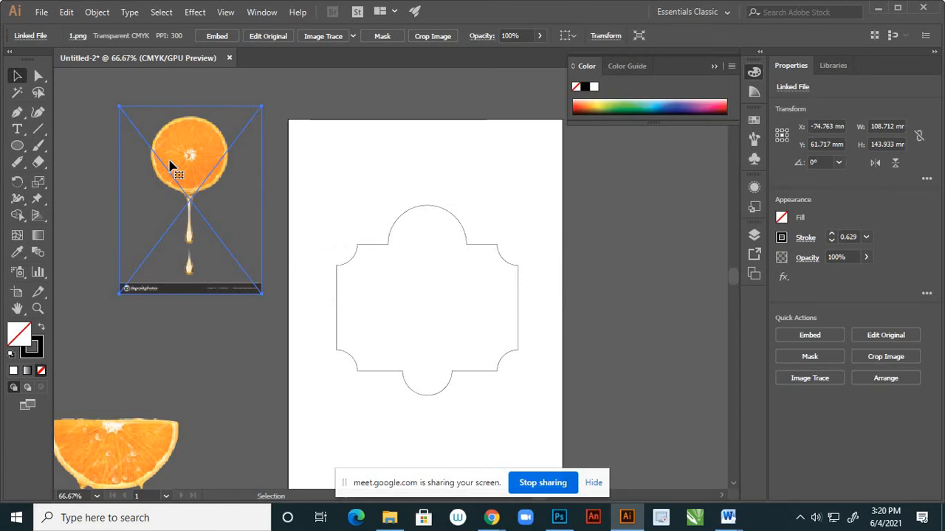
# Delete the linked round orange image and place image 1 again beside the artboard with linking turned off.
pyautogui.press('Delete')
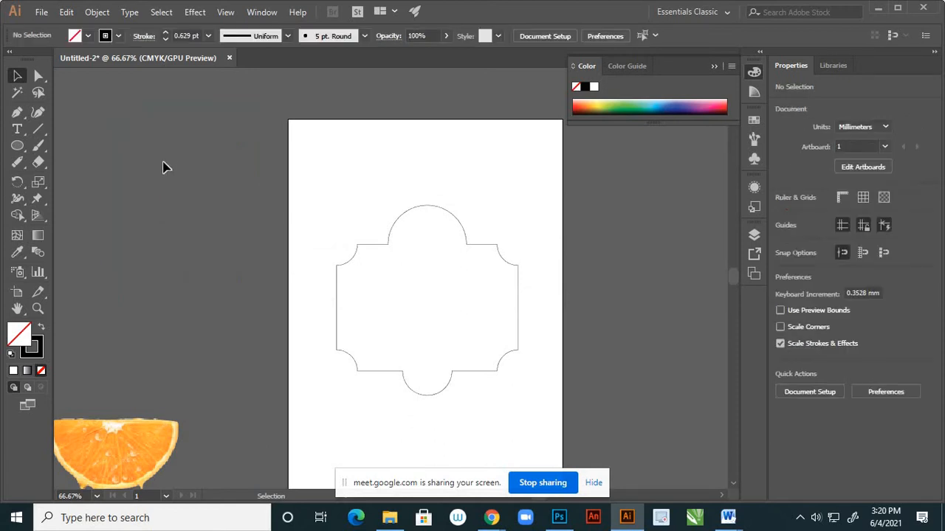
pyautogui.click(42, 13)
pyautogui.click(91, 237)
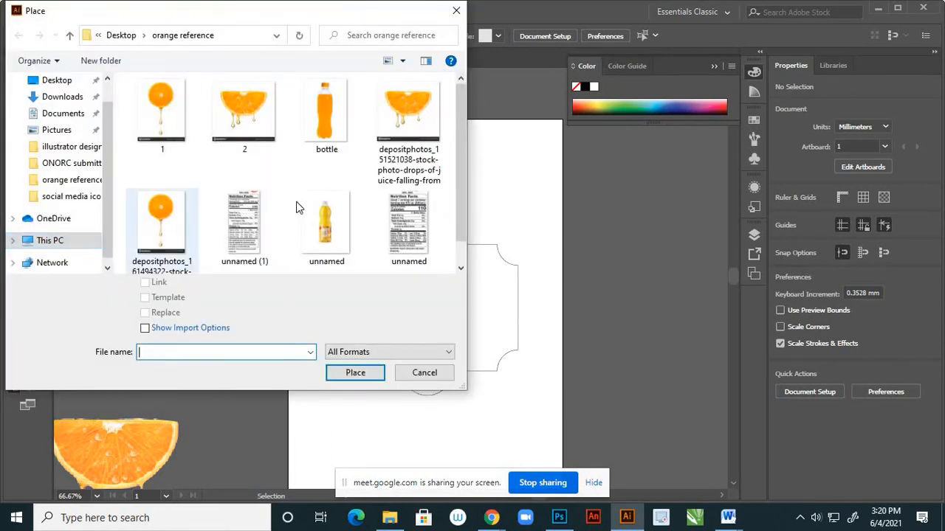
pyautogui.click(163, 112)
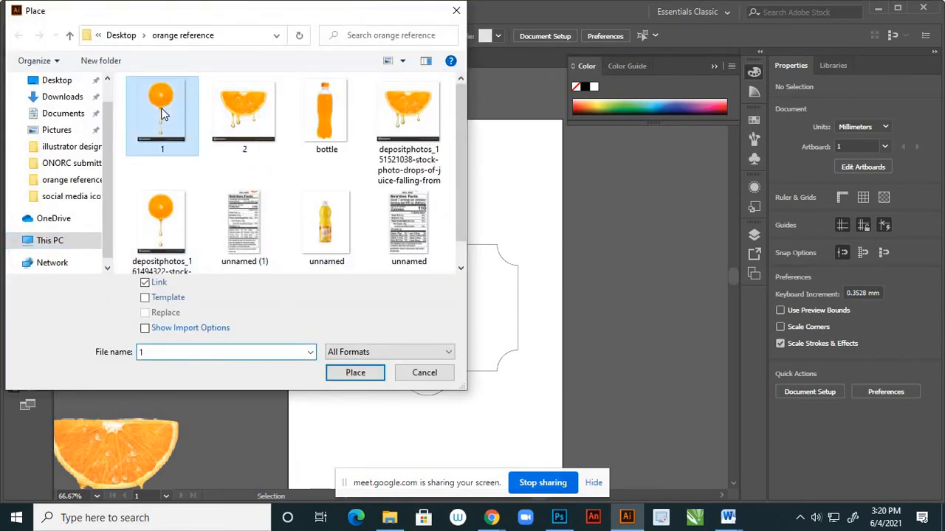
pyautogui.click(145, 284)
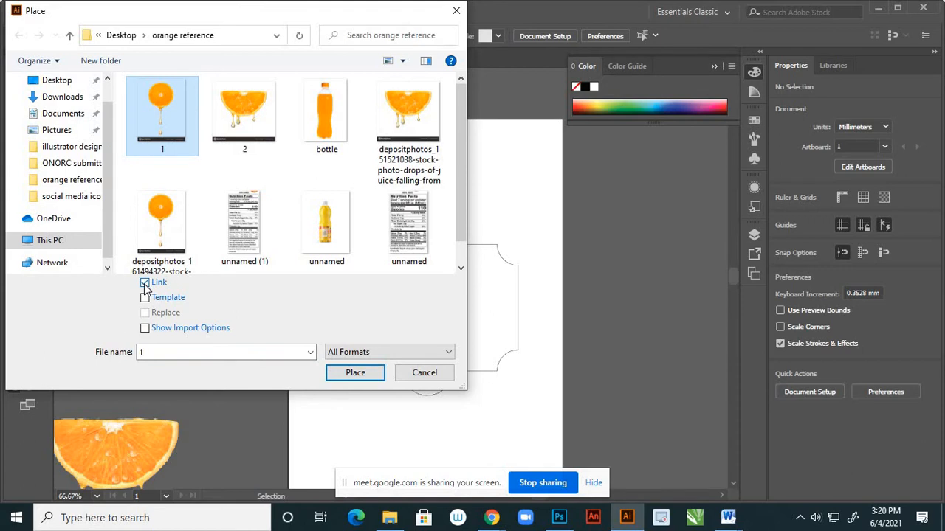
pyautogui.click(347, 372)
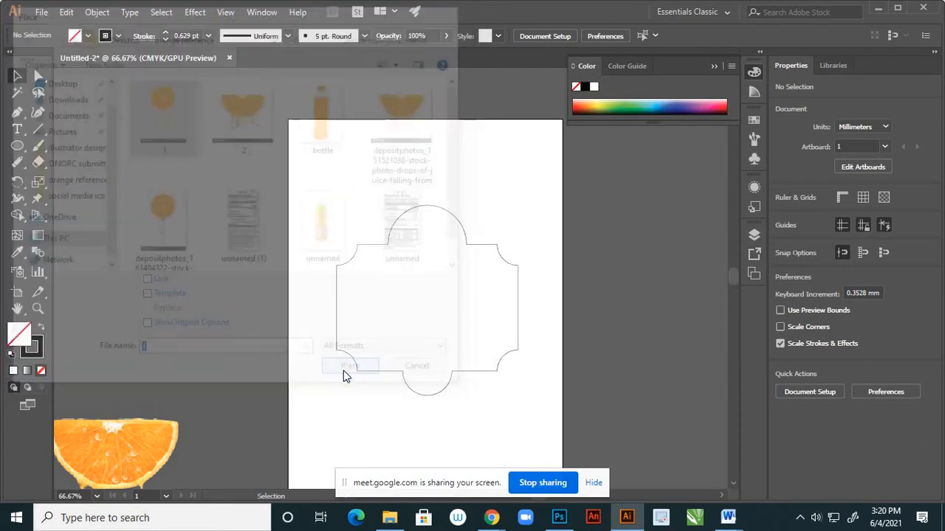
pyautogui.click(162, 174)
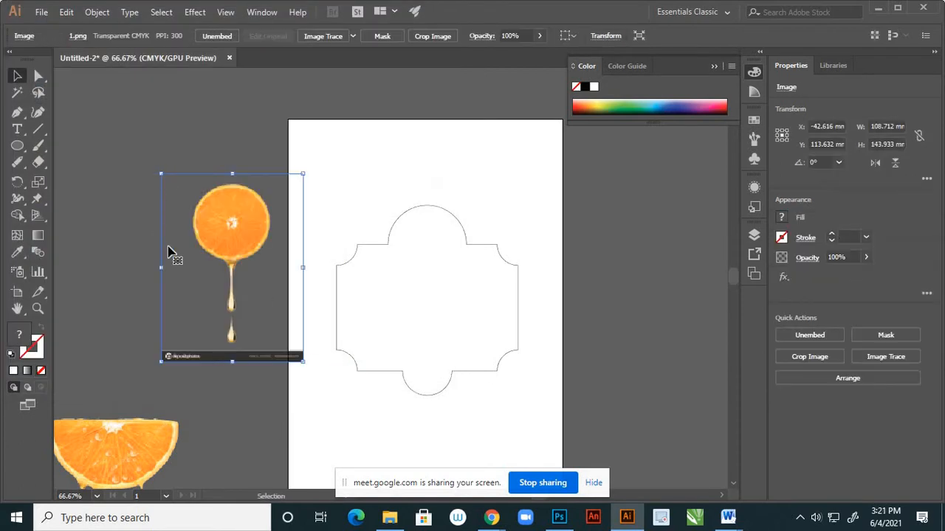
# Crop the round orange image to about 134 mm high, cutting off the dark watermark strip along its lower edge.
pyautogui.click(433, 36)
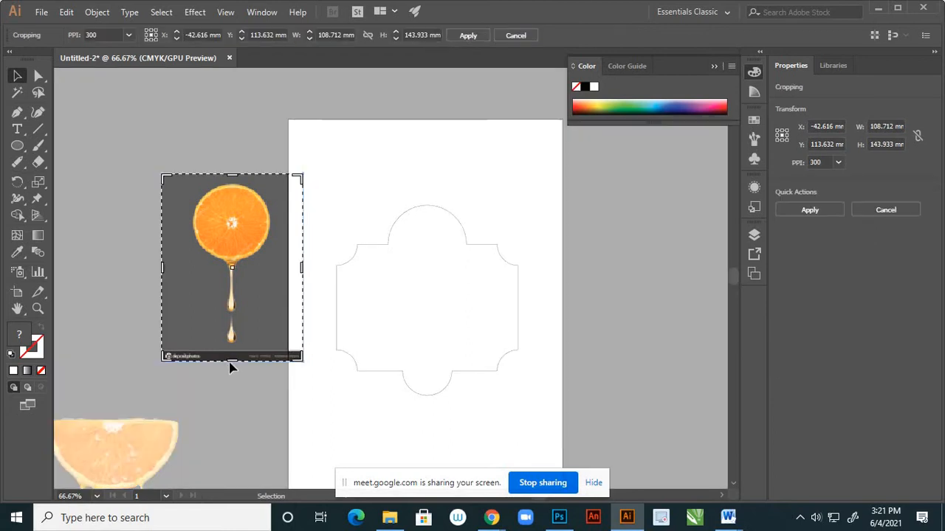
pyautogui.moveTo(231, 359); pyautogui.dragTo(234, 347)
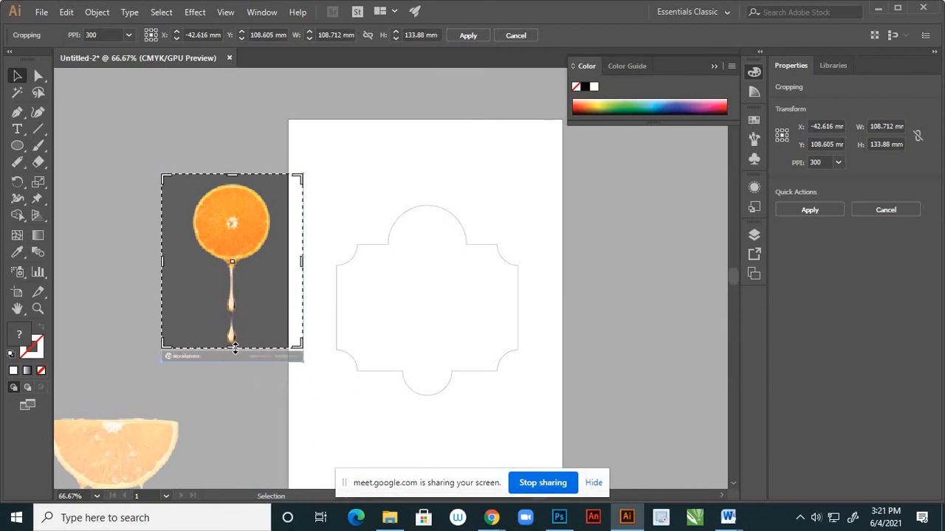
pyautogui.click(466, 39)
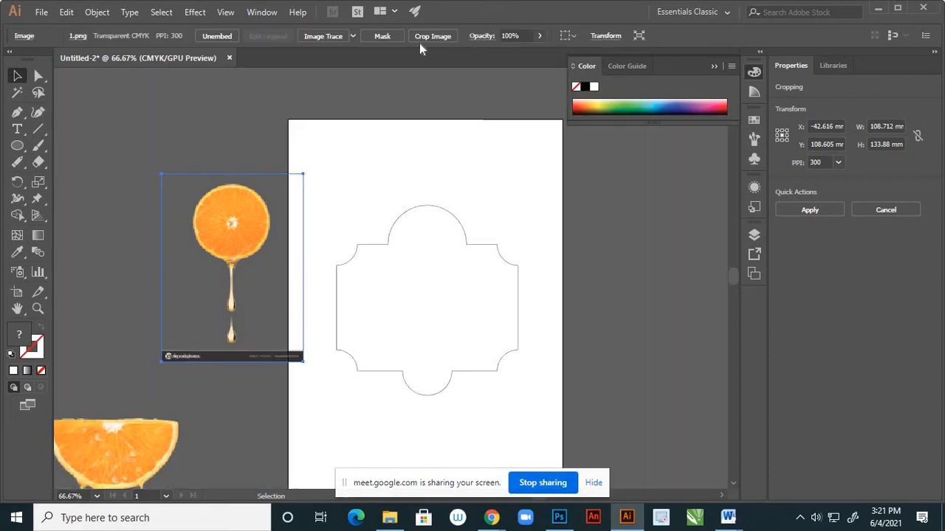
pyautogui.click(138, 112)
# Move the cropped orange image onto the label, scale it to about 80 mm wide and centre the orange inside the upper arc.
pyautogui.click(243, 225)
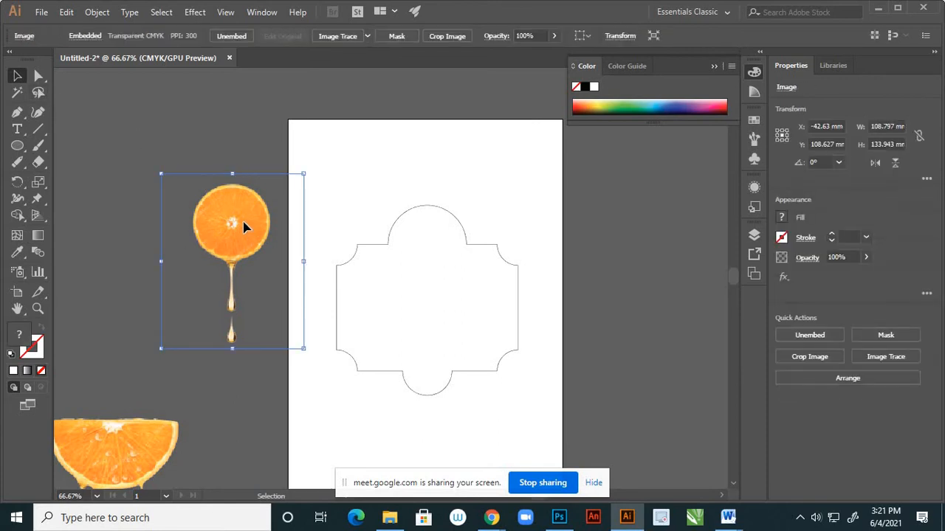
pyautogui.moveTo(243, 229); pyautogui.dragTo(393, 267)
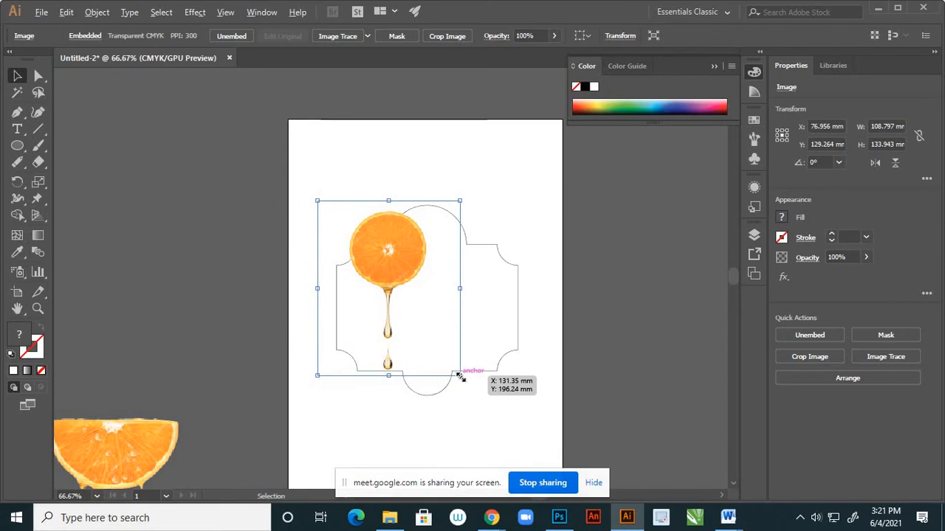
pyautogui.moveTo(460, 377); pyautogui.dragTo(441, 353)
pyautogui.moveTo(398, 274); pyautogui.dragTo(430, 250)
pyautogui.scroll(2, 432, 232)
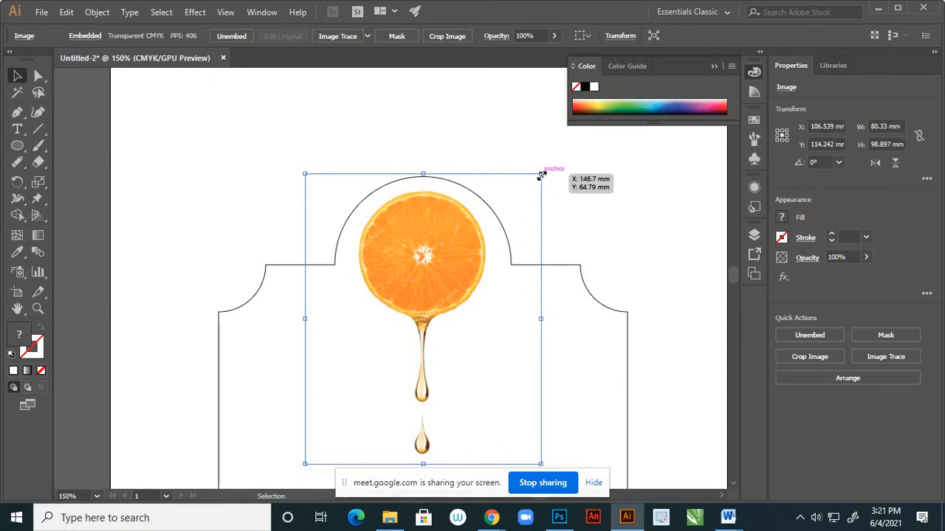
pyautogui.moveTo(541, 175)
pyautogui.mouseDown()
pyautogui.moveTo(547, 163)
pyautogui.moveTo(541, 174)
pyautogui.mouseUp()
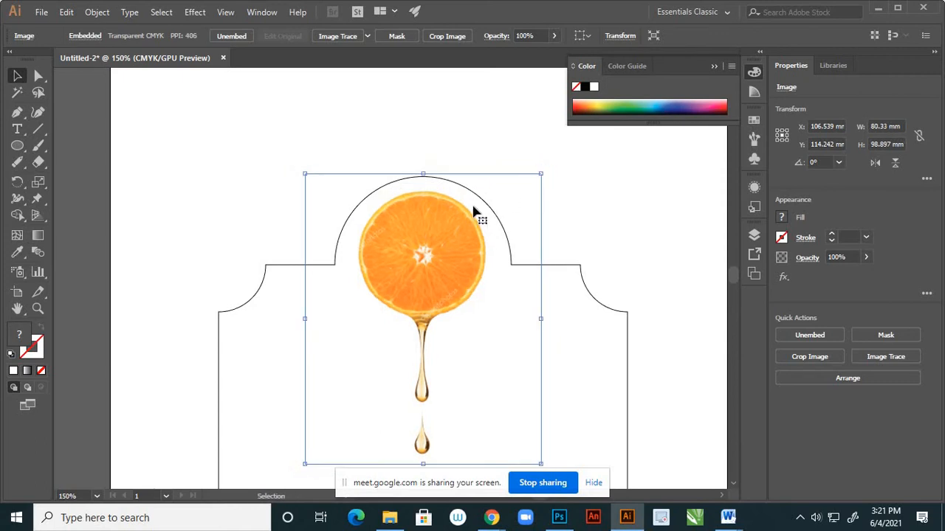
pyautogui.moveTo(443, 249); pyautogui.dragTo(443, 256)
pyautogui.click(460, 140)
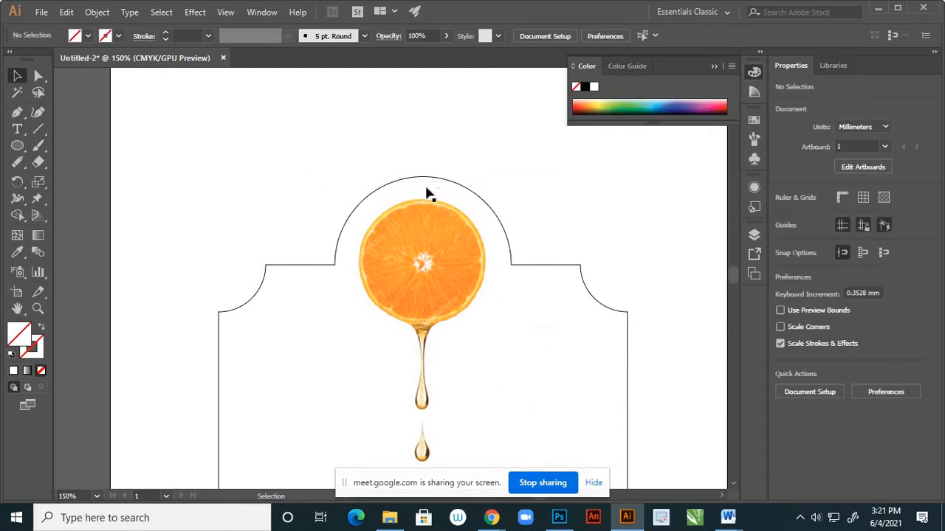
# Delete the linked half-orange image 2 beside the artboard.
pyautogui.scroll(-2, 424, 193)
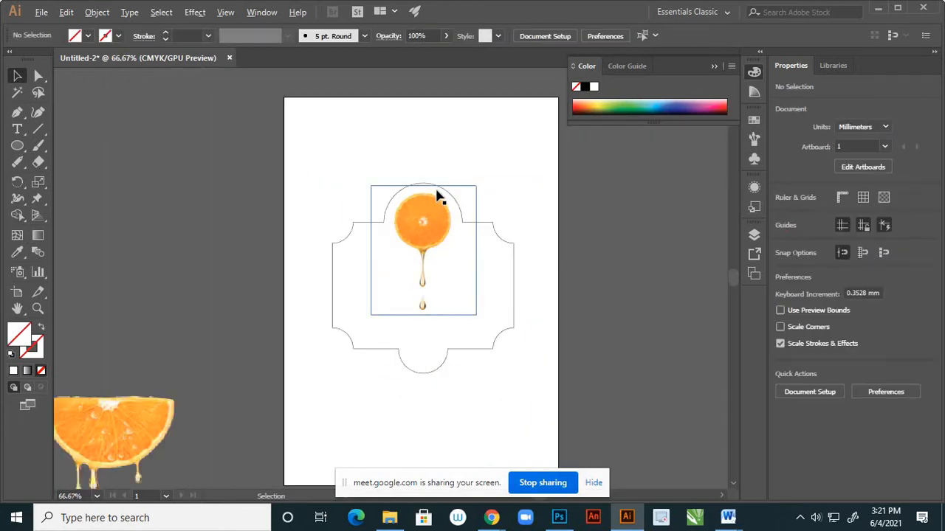
pyautogui.scroll(1, 437, 195)
pyautogui.scroll(-2, 450, 147)
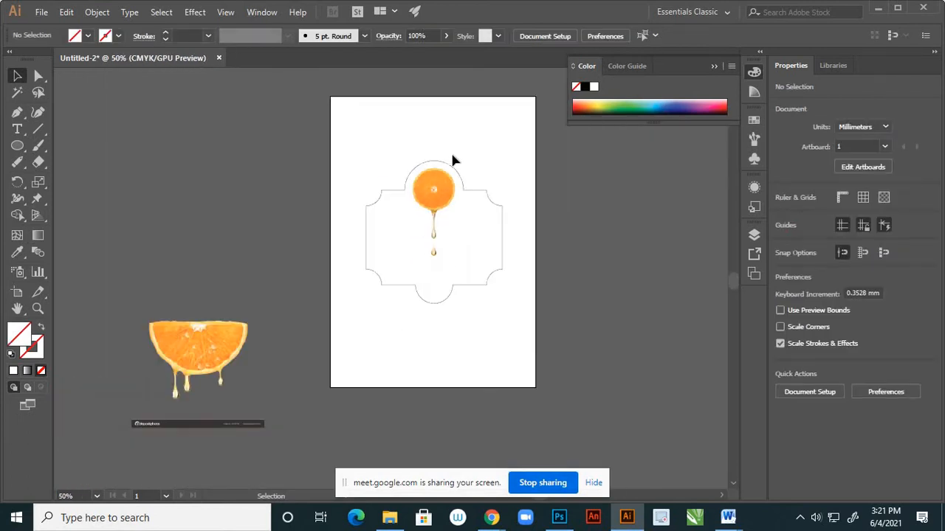
pyautogui.click(218, 346)
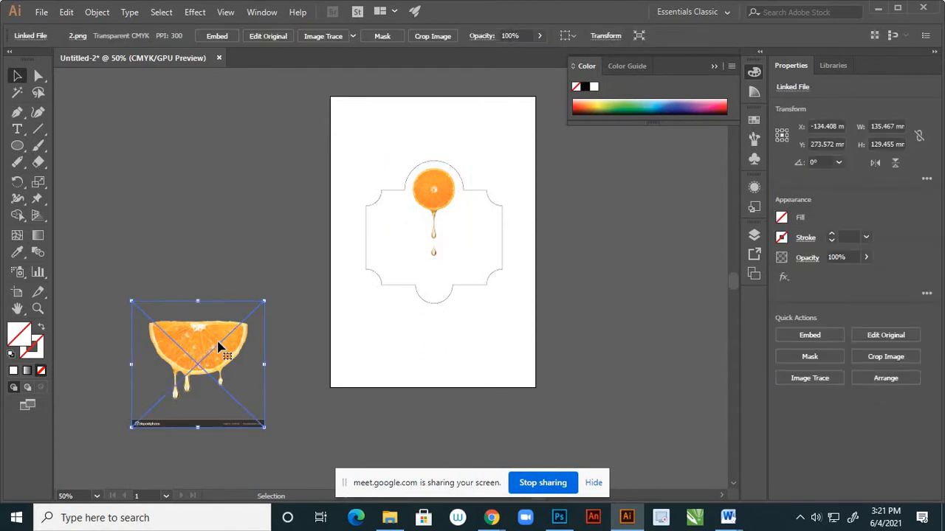
pyautogui.press('Delete')
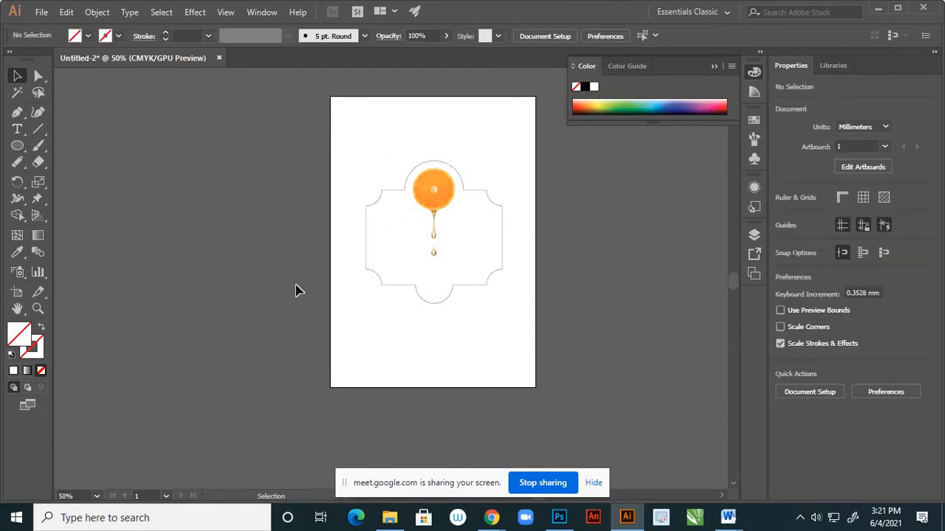
# Add the text "Orange" in Myriad Pro Regular at 72 pt on the empty canvas beside the artboard.
pyautogui.scroll(-1, 308, 269)
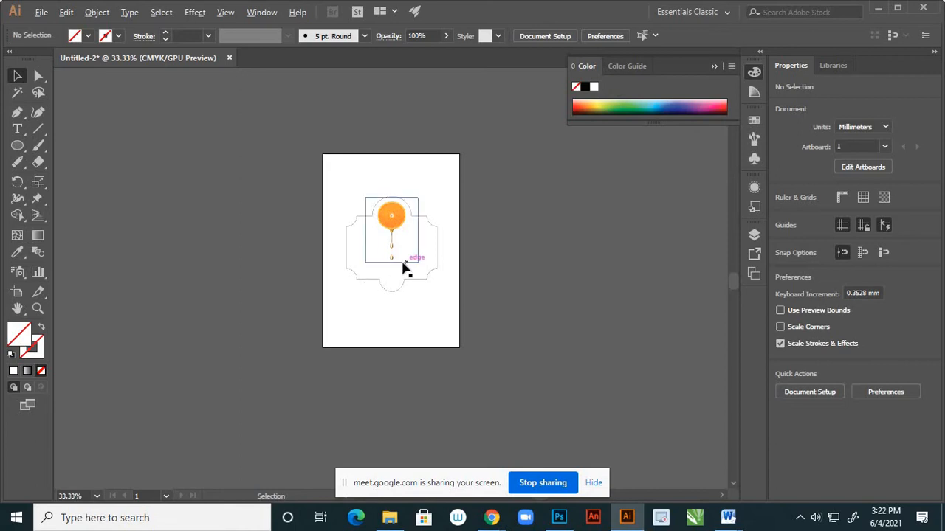
pyautogui.scroll(1, 404, 268)
pyautogui.scroll(1, 401, 260)
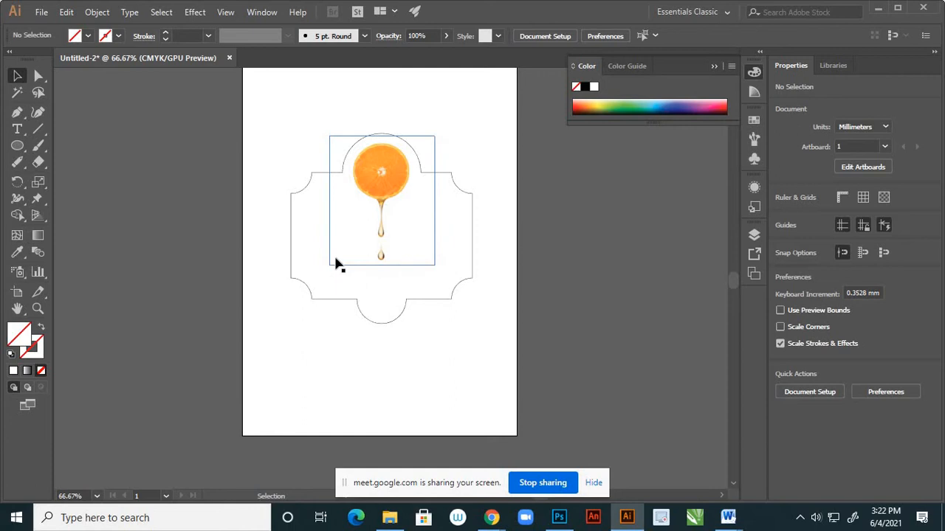
pyautogui.scroll(-1, 340, 262)
pyautogui.scroll(1, 473, 205)
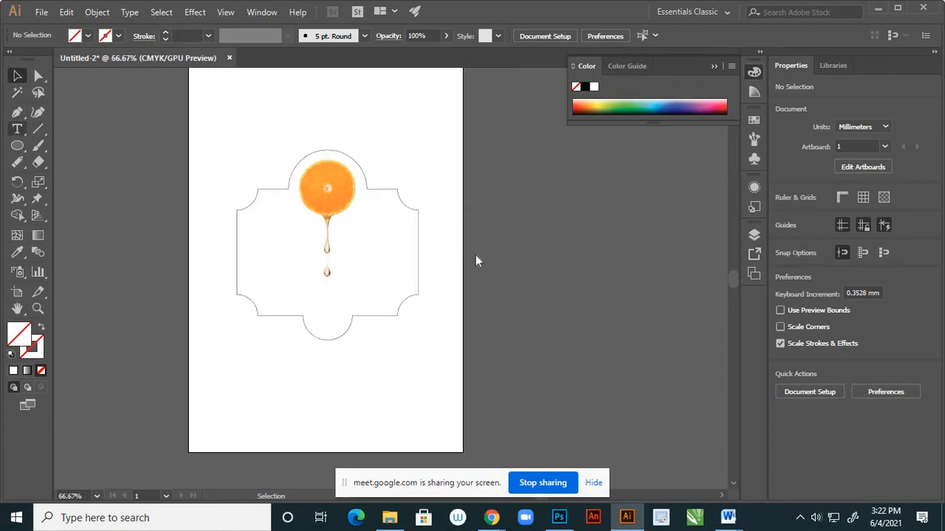
pyautogui.click(526, 252)
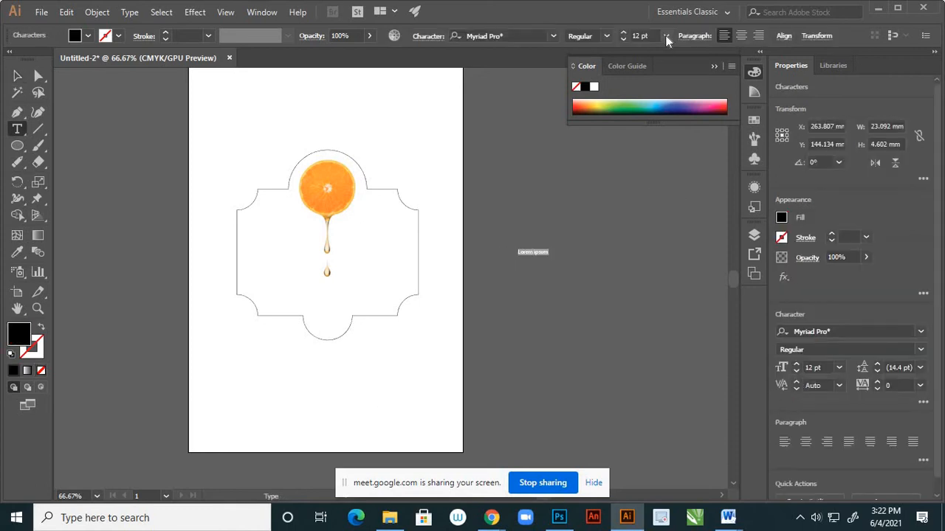
pyautogui.click(666, 35)
pyautogui.click(675, 276)
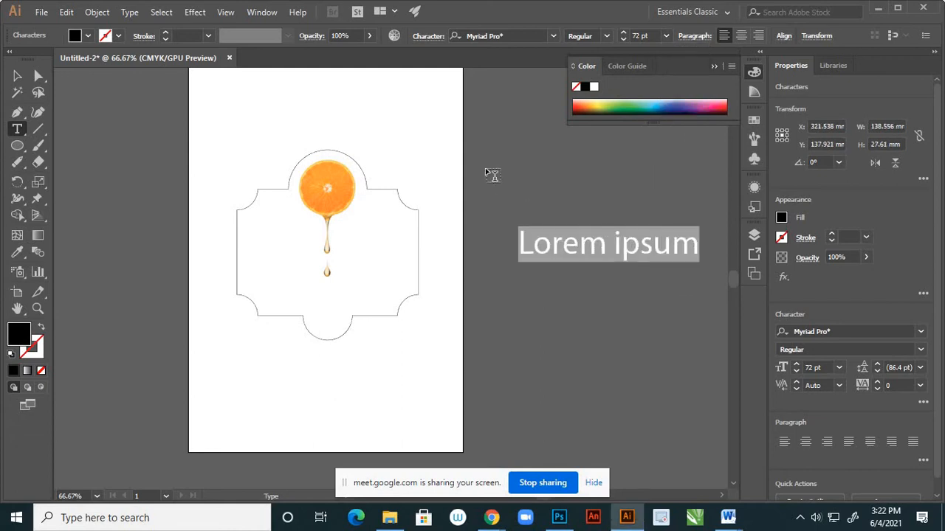
pyautogui.write('Or')
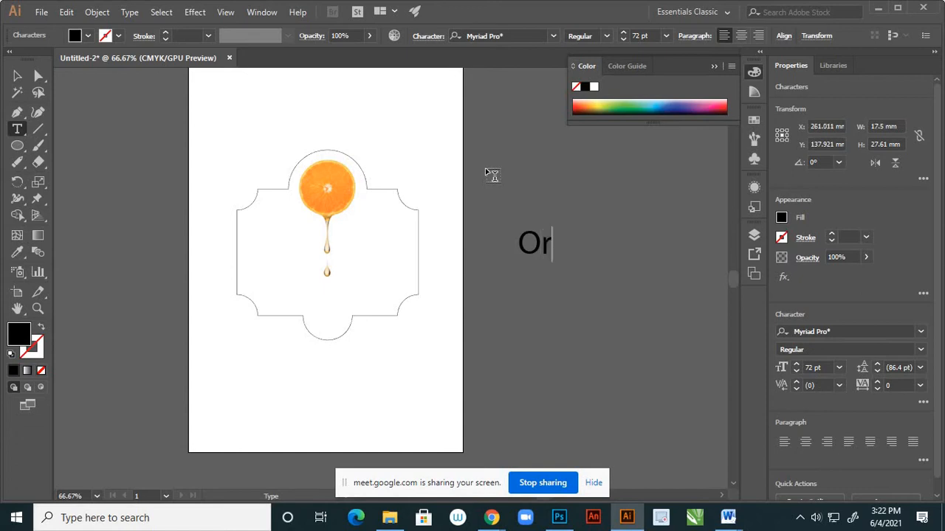
pyautogui.write('ange')
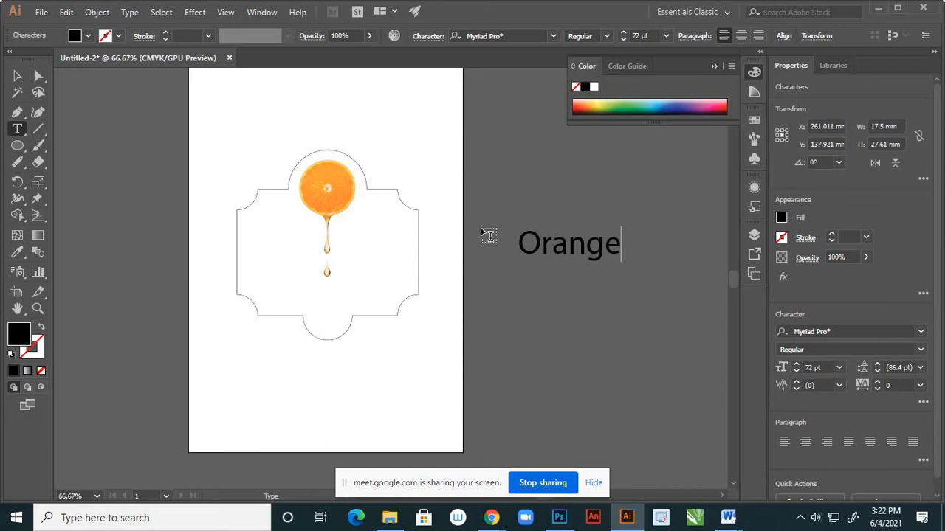
pyautogui.click(16, 76)
pyautogui.click(515, 323)
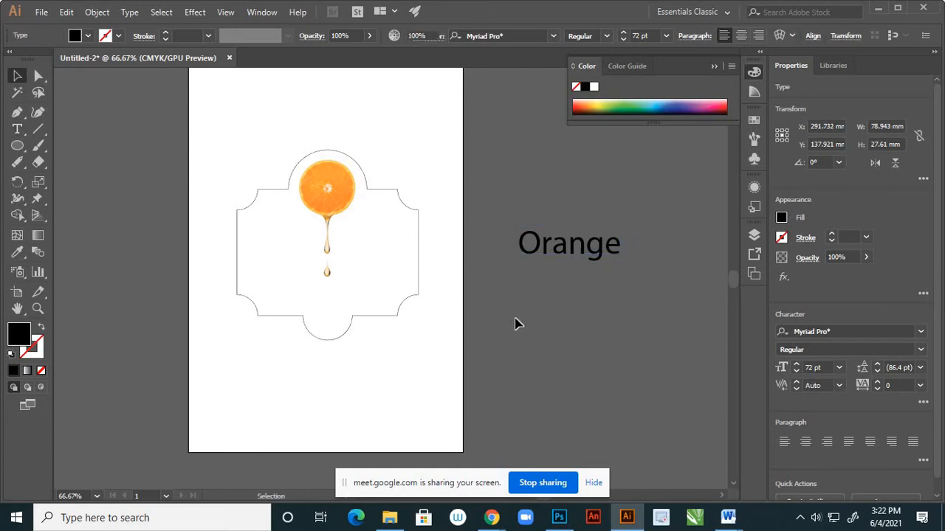
# Add a separate text object "juice" at 72 pt below the word "Orange".
pyautogui.click(17, 130)
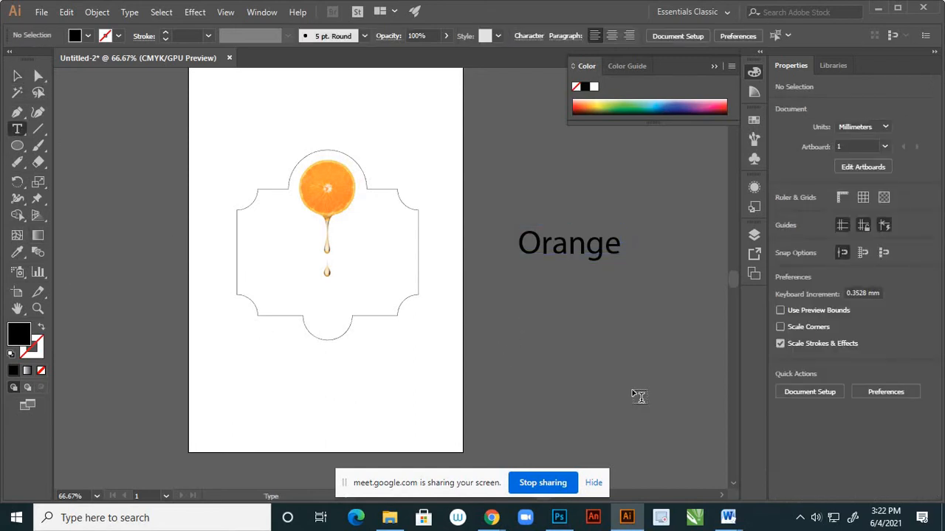
pyautogui.click(555, 363)
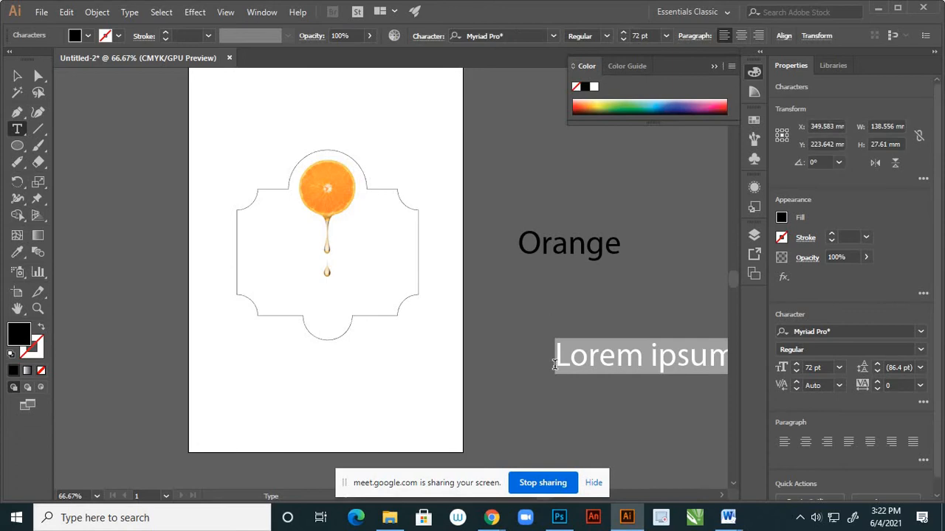
pyautogui.write('juice')
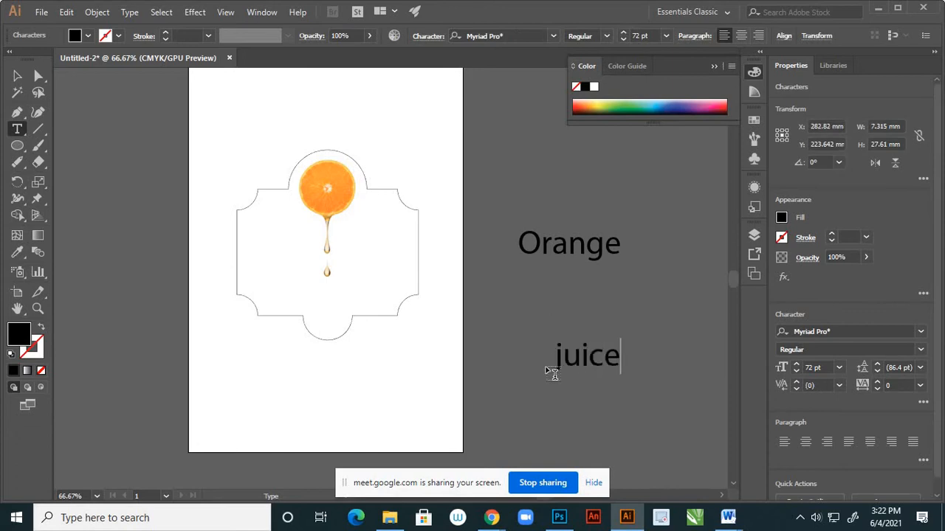
# Retype the two text objects beside the artboard in capitals as "JUICE" and "ORANGE".
pyautogui.press('BackSpace')
pyautogui.press('BackSpace')
pyautogui.press('BackSpace')
pyautogui.press('BackSpace')
pyautogui.press('BackSpace')
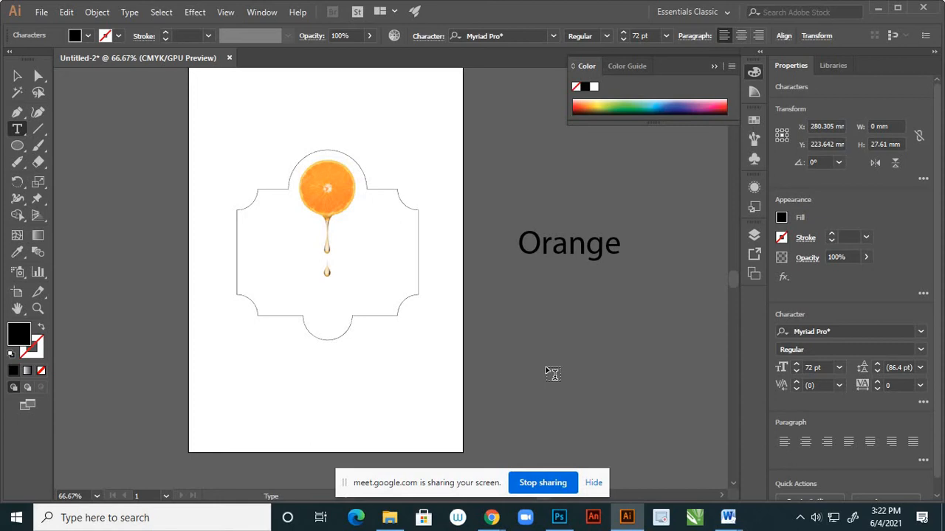
pyautogui.write('JUICE')
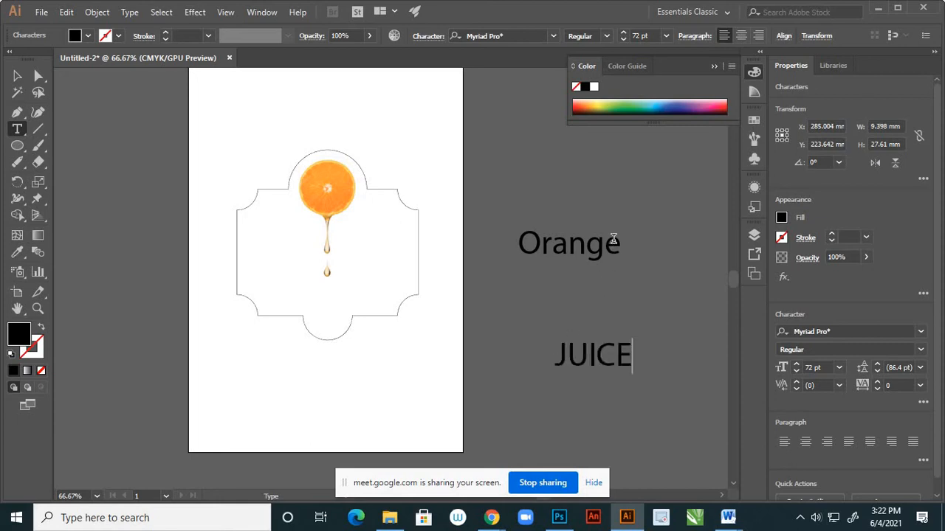
pyautogui.moveTo(620, 246); pyautogui.dragTo(544, 245)
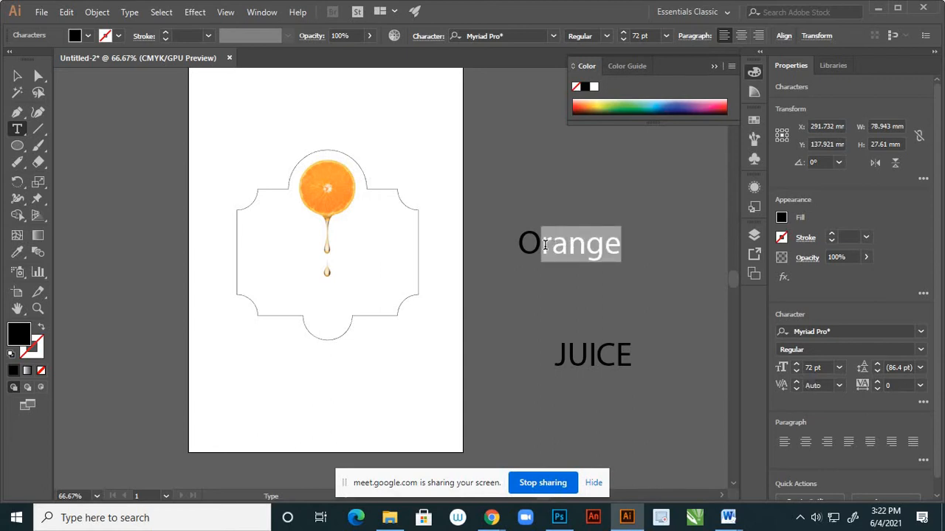
pyautogui.press('BackSpace')
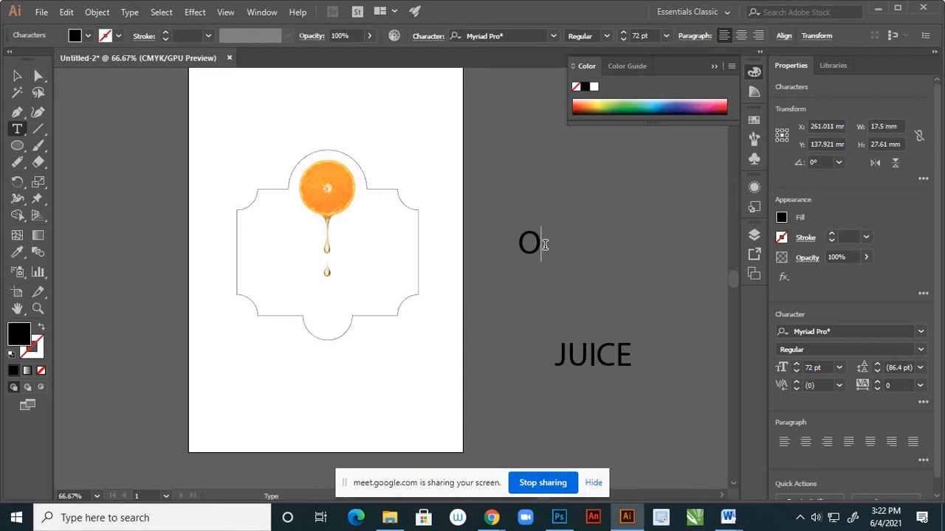
pyautogui.write('RANGE')
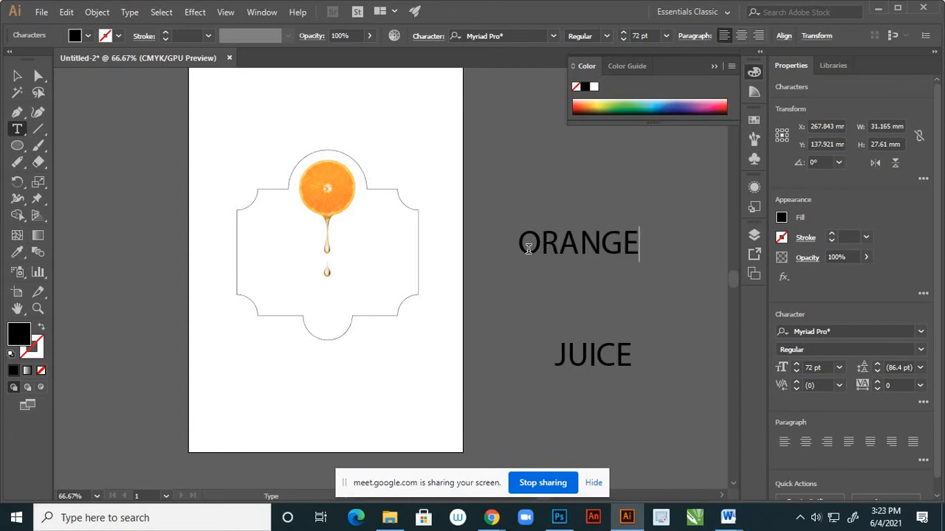
# Move the word "JUICE" up so it sits directly beneath "ORANGE".
pyautogui.click(17, 75)
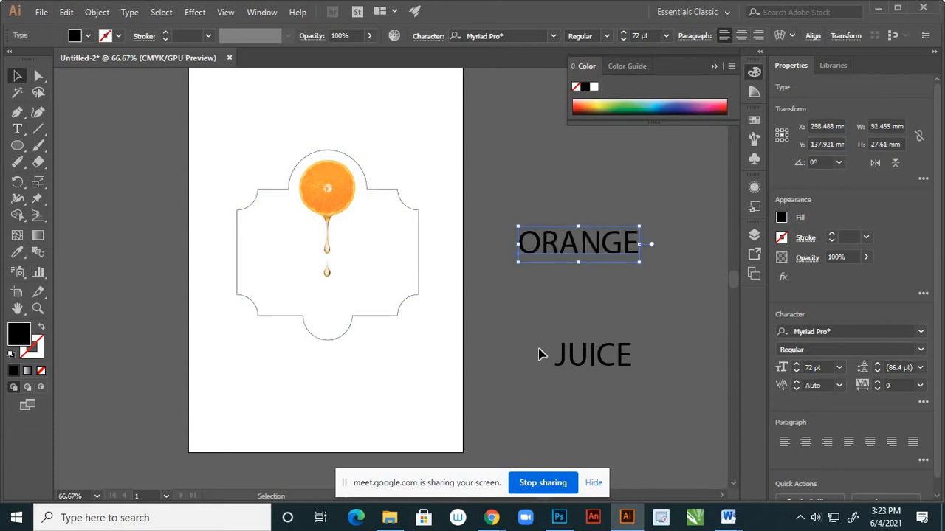
pyautogui.moveTo(607, 352); pyautogui.dragTo(588, 281)
pyautogui.click(579, 346)
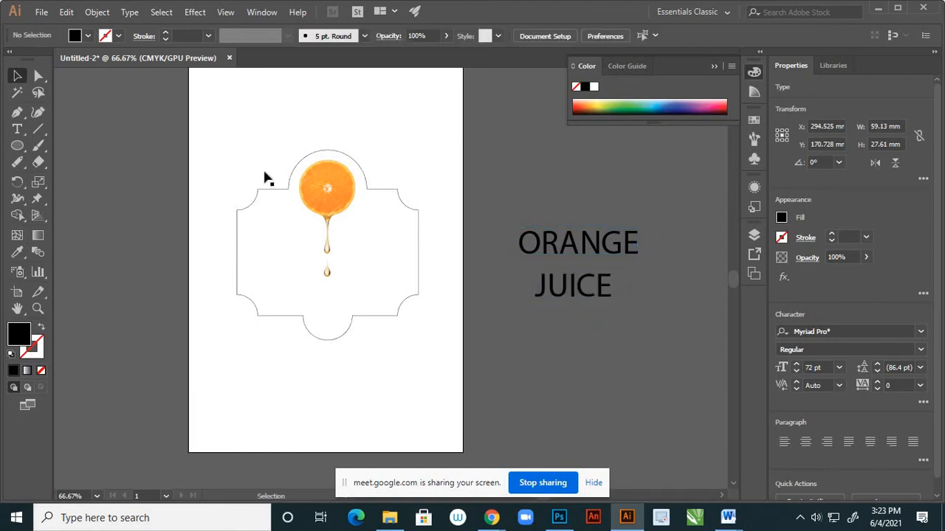
# Add a separate text object "100% Natural" at 72 pt below "JUICE" on the empty canvas.
pyautogui.click(17, 128)
pyautogui.click(487, 392)
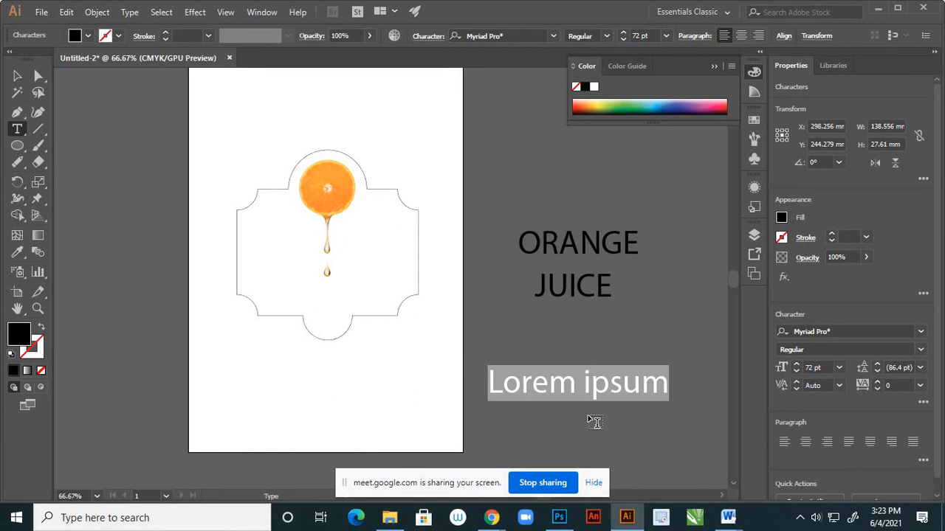
pyautogui.write('100')
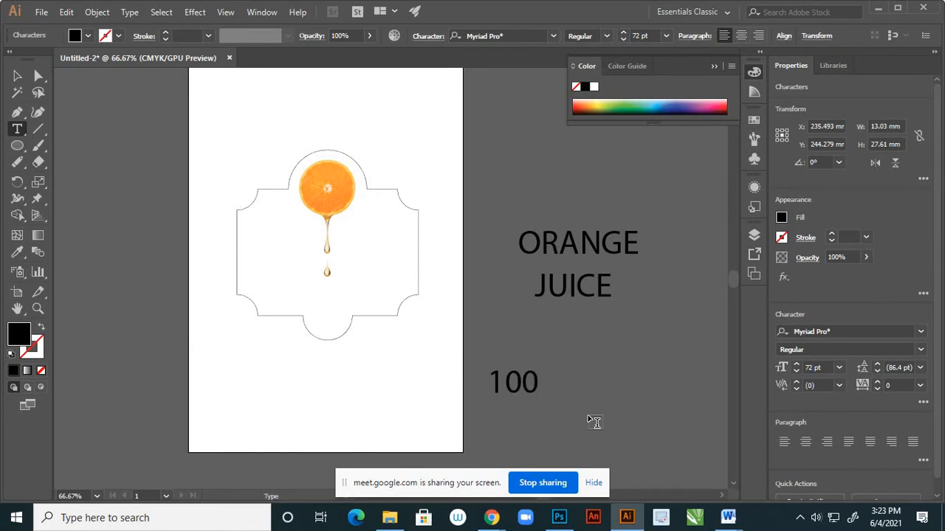
pyautogui.write('% Nat')
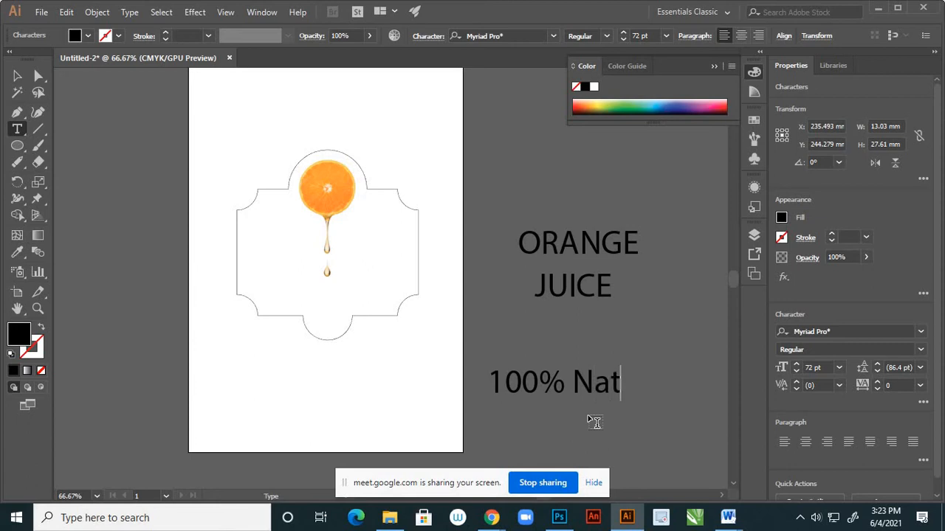
pyautogui.write('ural')
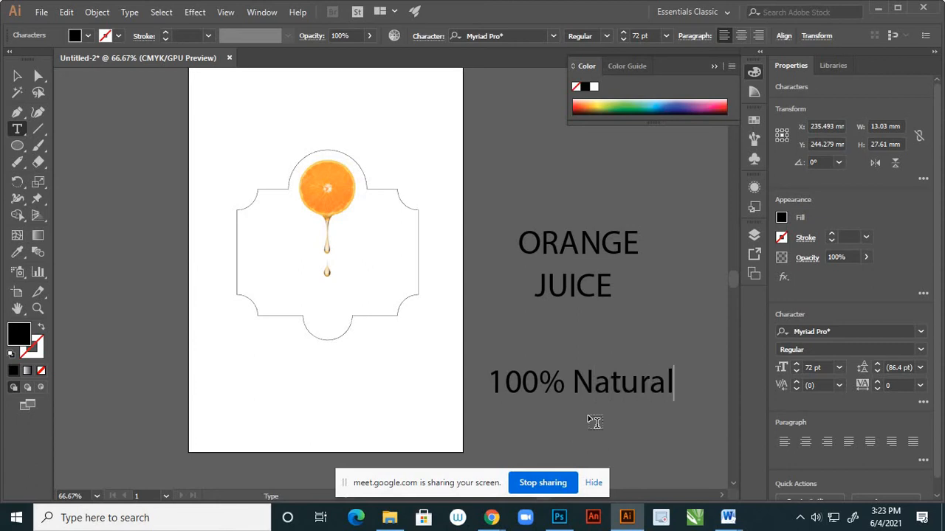
pyautogui.click(17, 76)
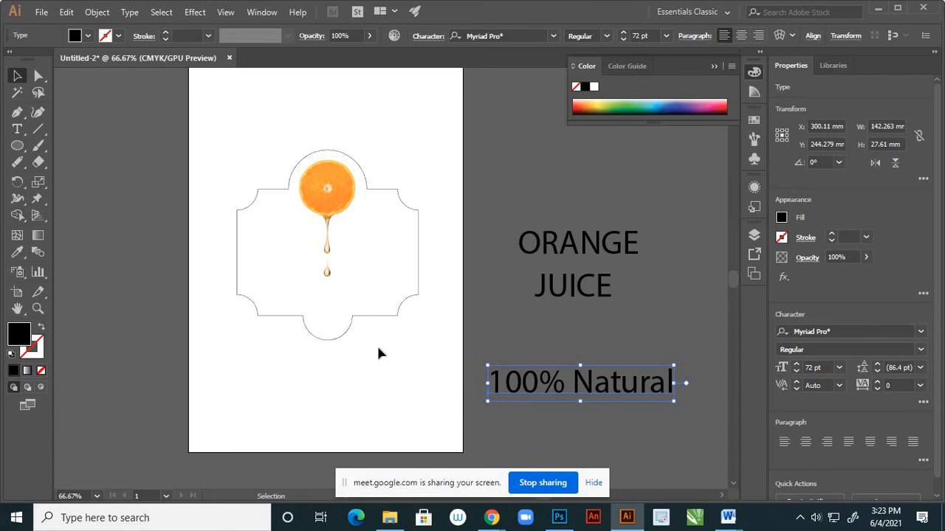
pyautogui.click(588, 326)
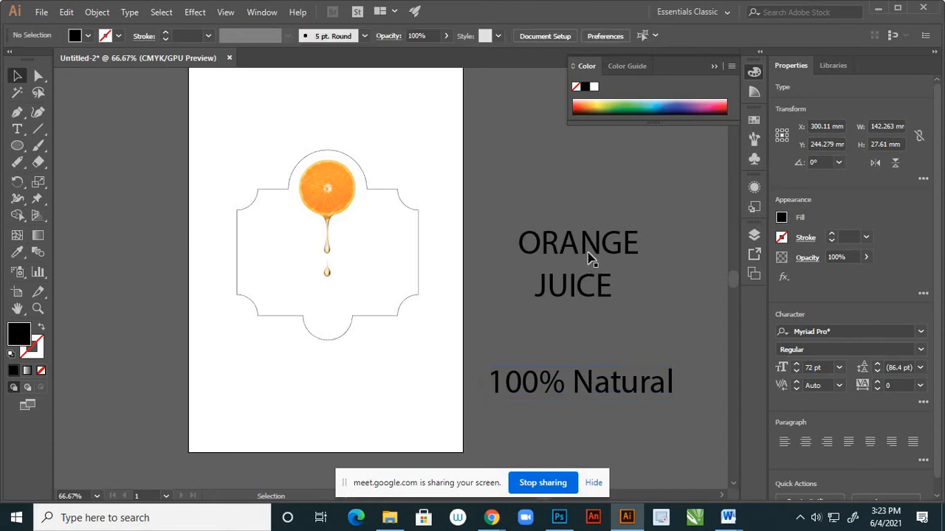
# Move "ORANGE" and "JUICE" onto the artboard below the label outline, with "JUICE" stacked beneath "ORANGE".
pyautogui.moveTo(599, 250); pyautogui.dragTo(292, 391)
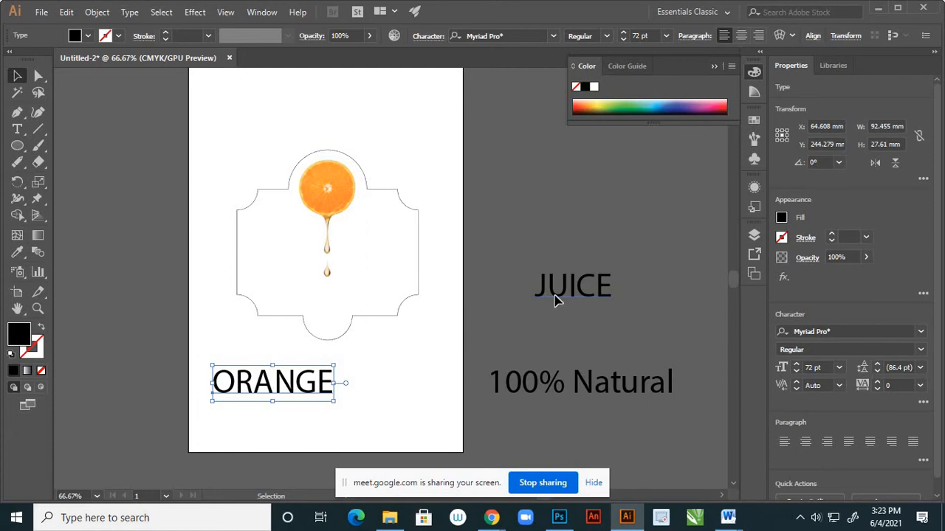
pyautogui.moveTo(555, 299); pyautogui.dragTo(258, 436)
pyautogui.click(287, 381)
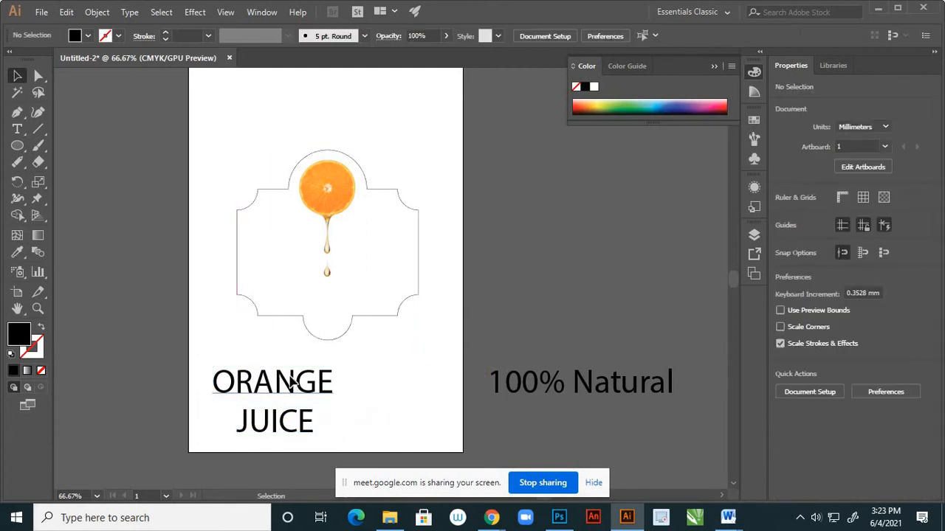
# Preview different font families on the word "ORANGE" below the label, examining the alphabetical font list as far as the Segoe fonts.
pyautogui.click(292, 381)
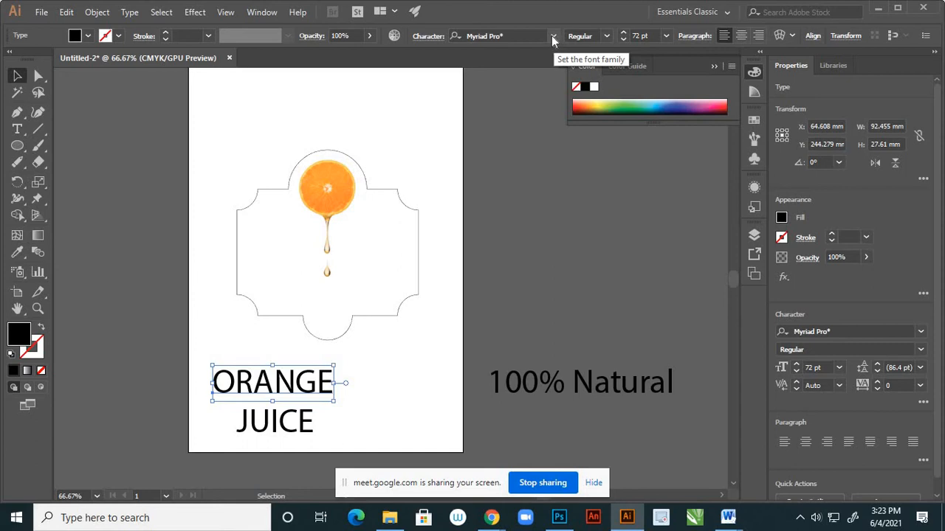
pyautogui.click(553, 37)
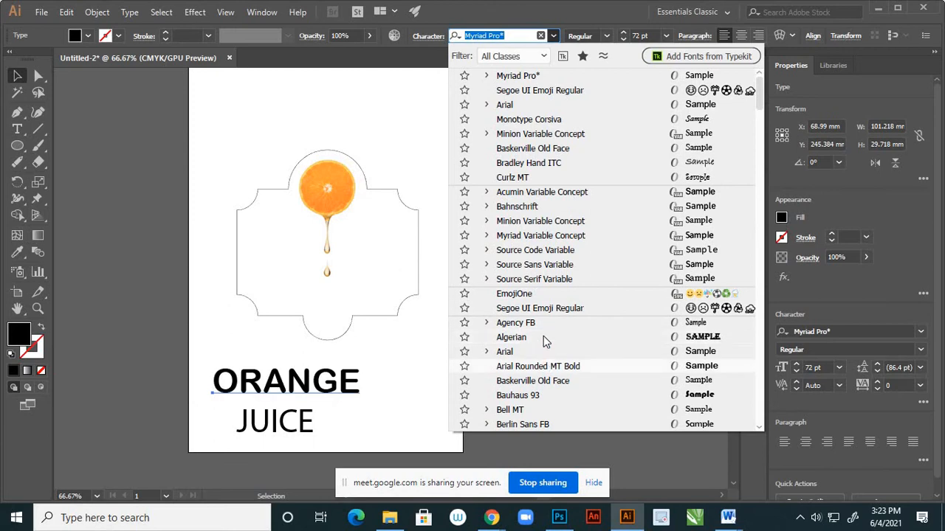
pyautogui.scroll(-2, 544, 339)
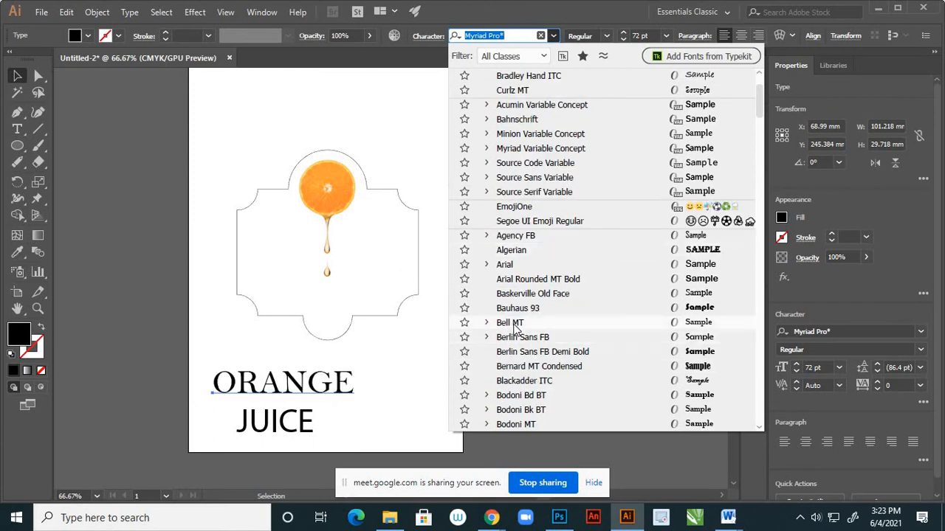
pyautogui.scroll(-3, 514, 330)
pyautogui.scroll(-4, 509, 330)
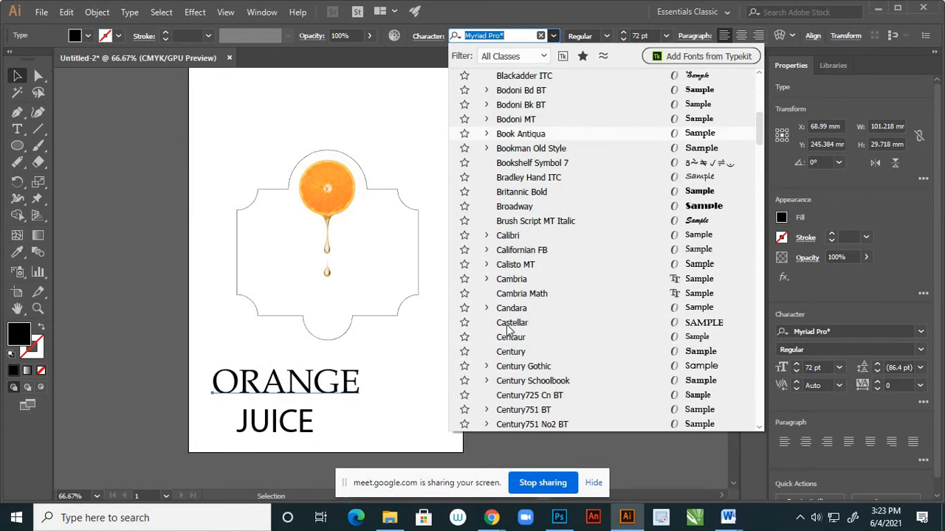
pyautogui.scroll(-3, 519, 319)
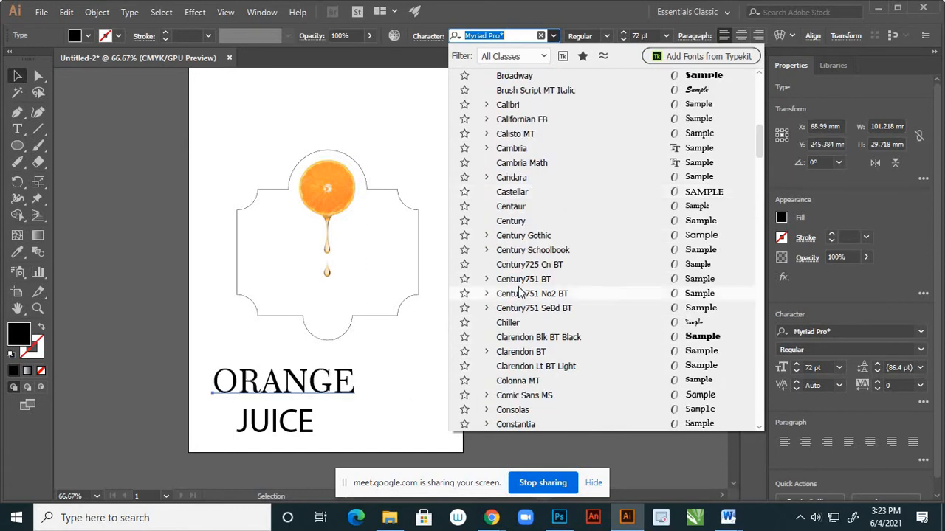
pyautogui.scroll(-3, 520, 292)
pyautogui.scroll(-1, 521, 288)
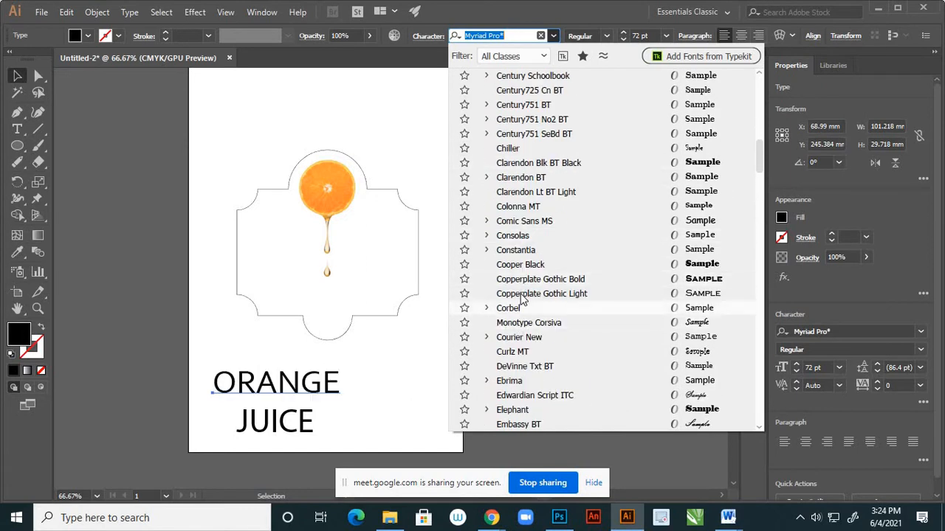
pyautogui.scroll(-2, 522, 299)
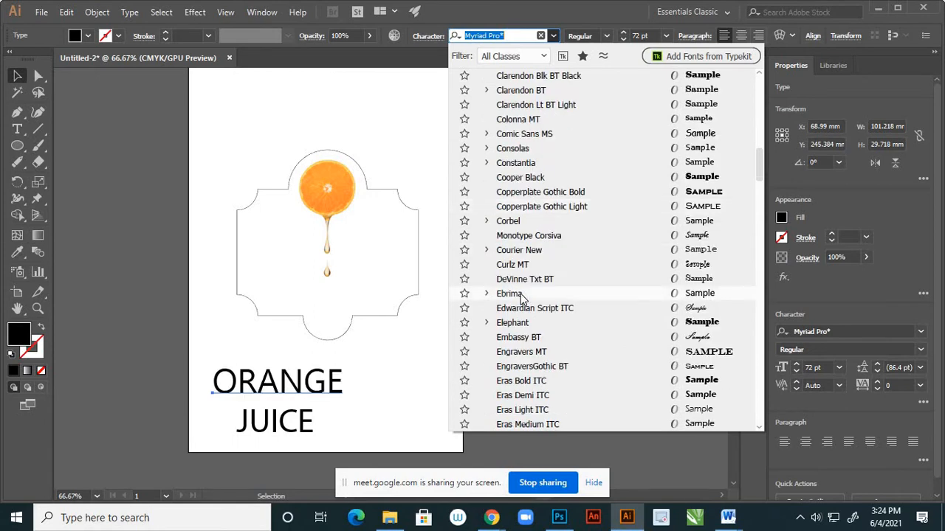
pyautogui.scroll(-1, 520, 295)
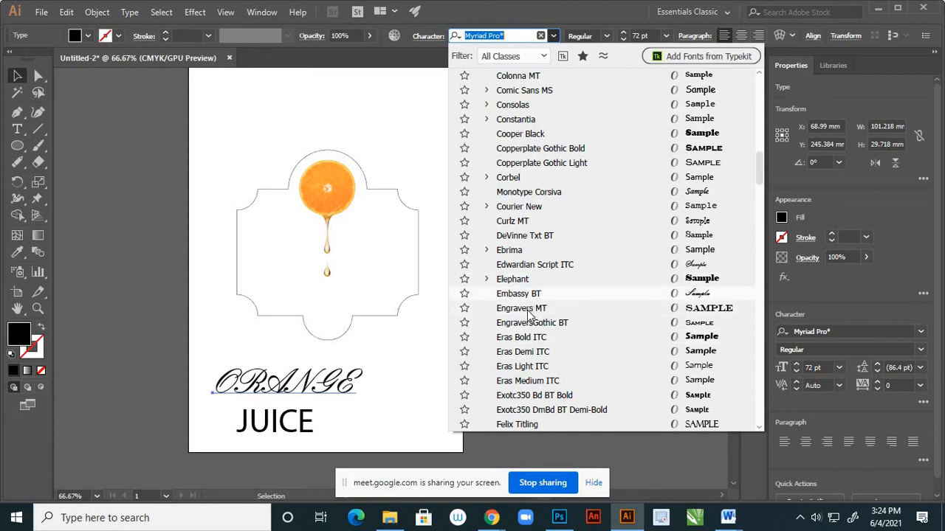
pyautogui.scroll(-2, 528, 306)
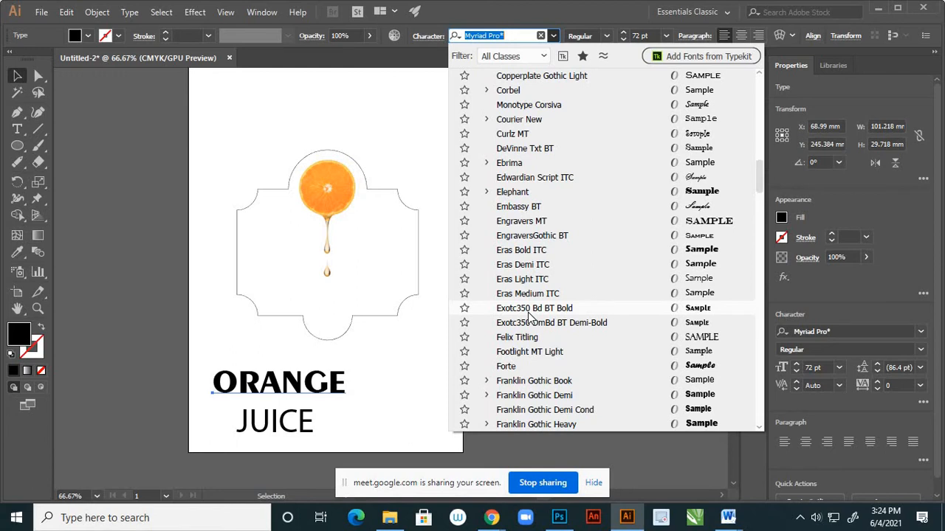
pyautogui.scroll(-2, 529, 316)
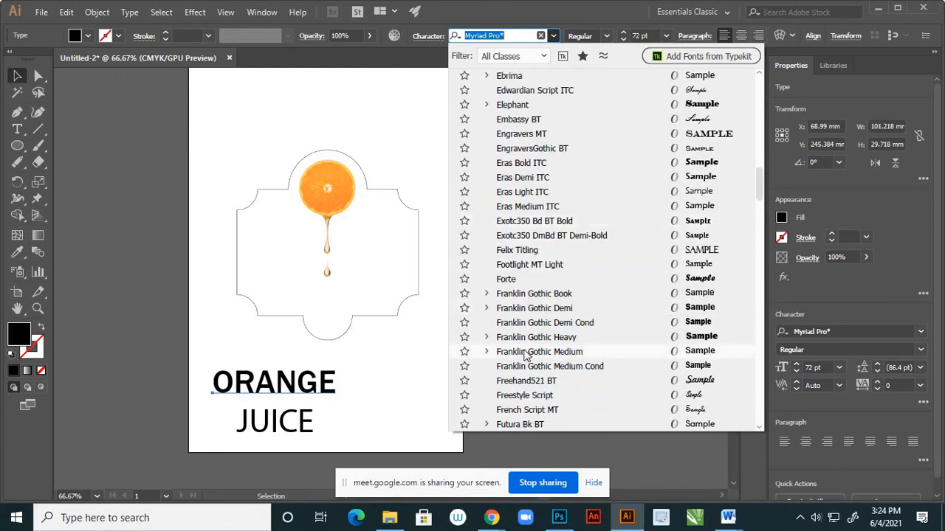
pyautogui.scroll(-2, 525, 351)
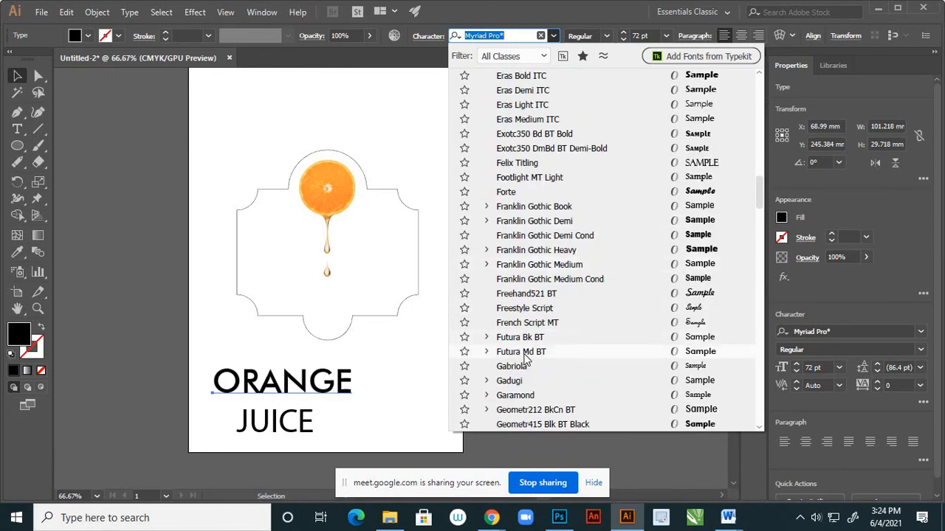
pyautogui.scroll(-2, 526, 324)
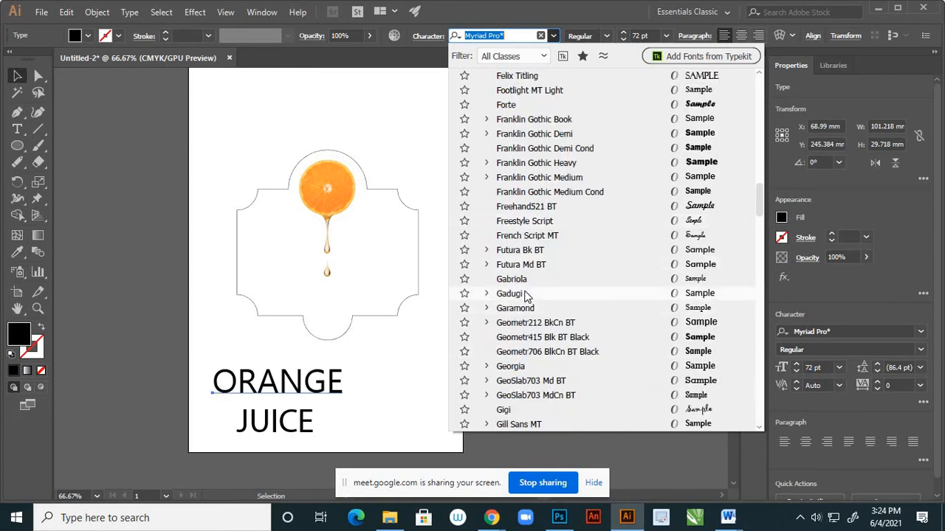
pyautogui.scroll(-1, 525, 306)
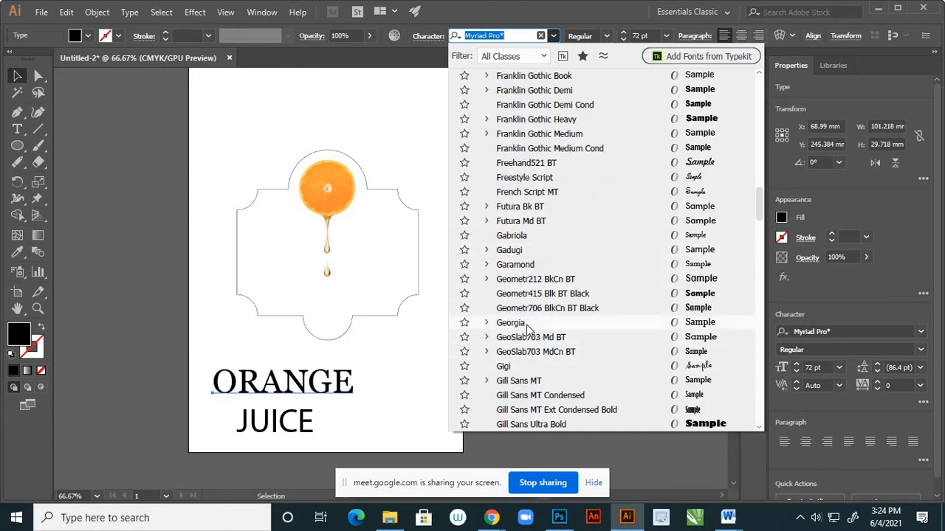
pyautogui.scroll(-4, 519, 378)
pyautogui.scroll(-4, 519, 387)
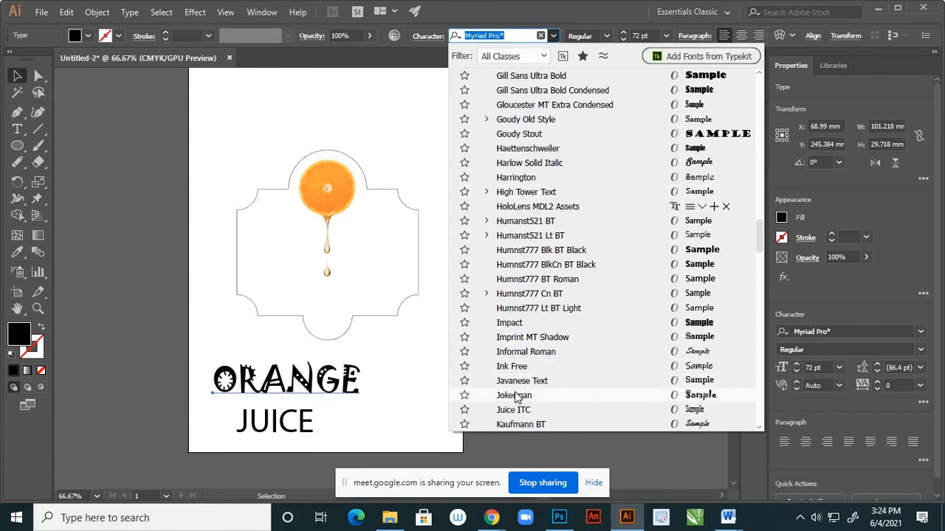
pyautogui.scroll(-2, 516, 396)
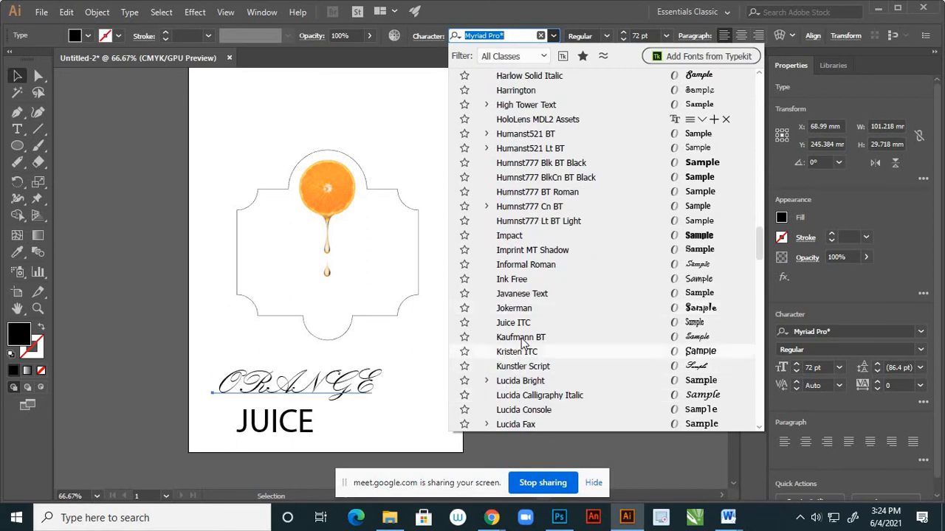
pyautogui.scroll(-2, 516, 396)
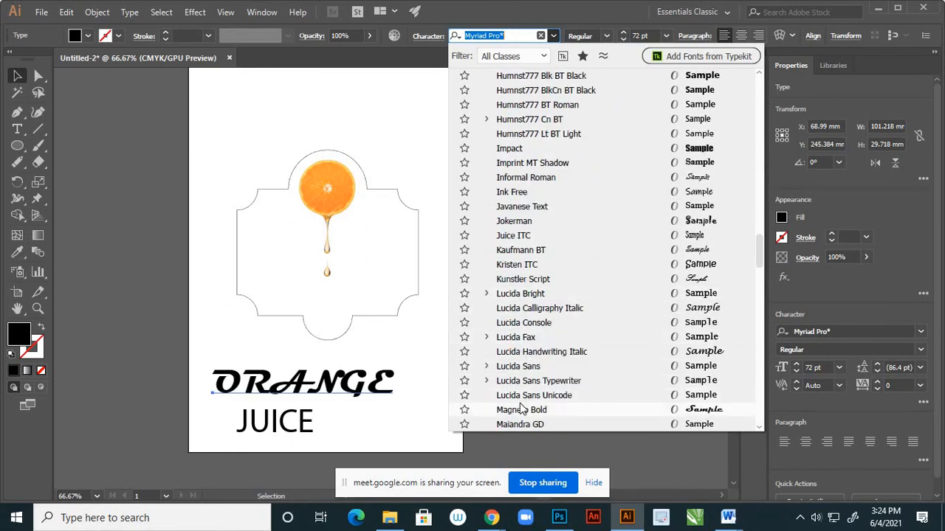
pyautogui.scroll(-5, 520, 405)
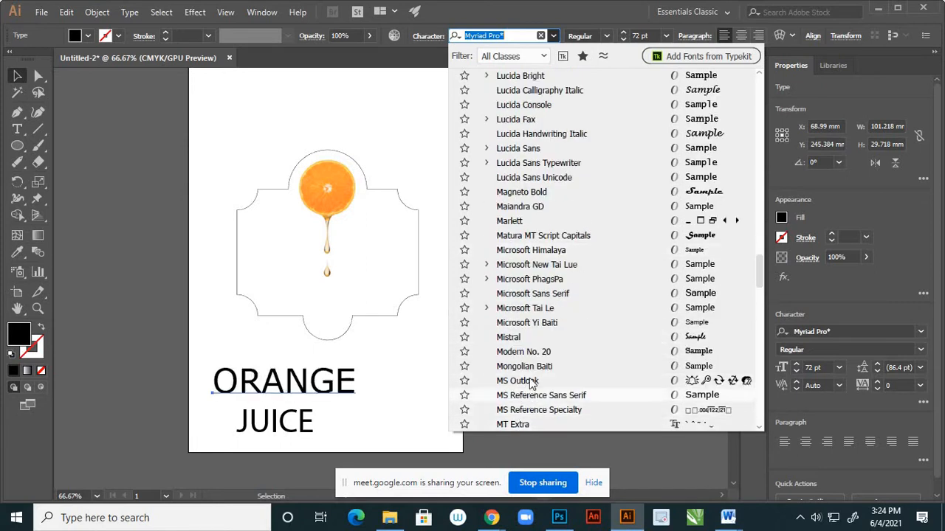
pyautogui.scroll(-7, 530, 360)
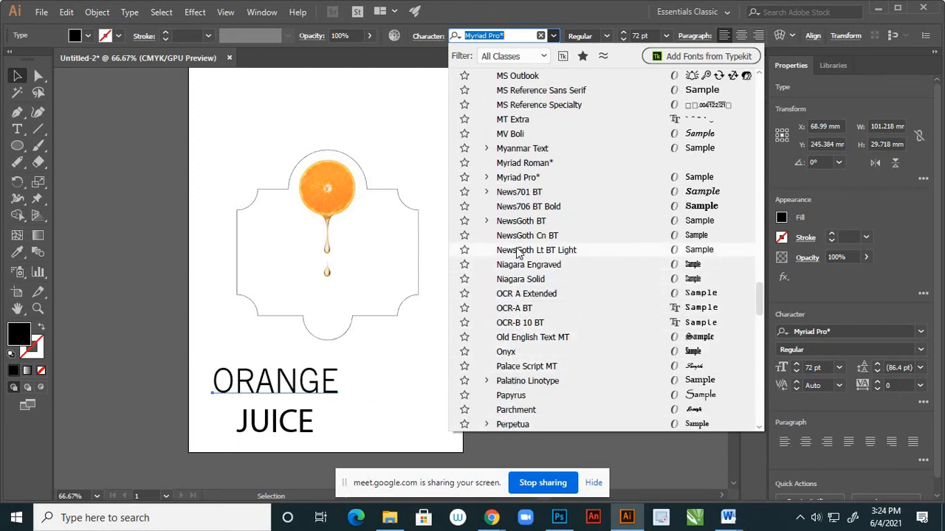
pyautogui.scroll(-2, 519, 254)
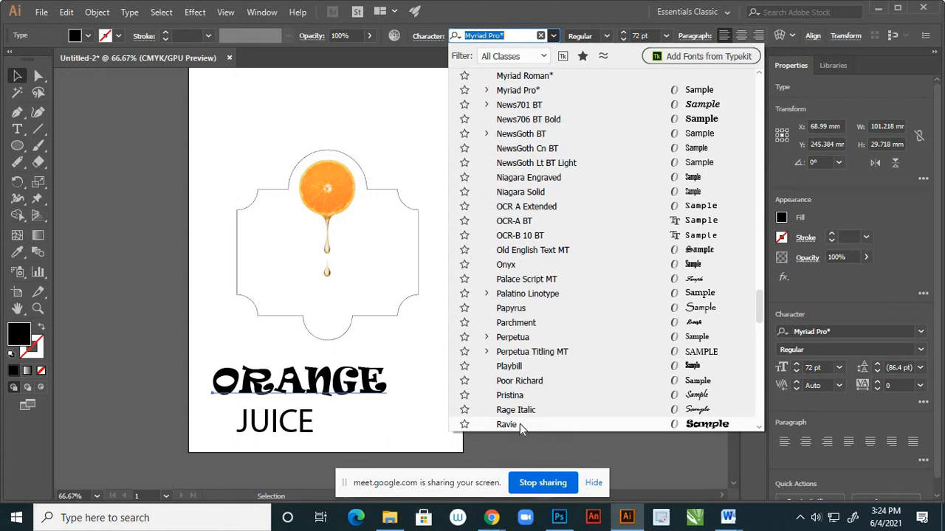
pyautogui.scroll(-3, 520, 426)
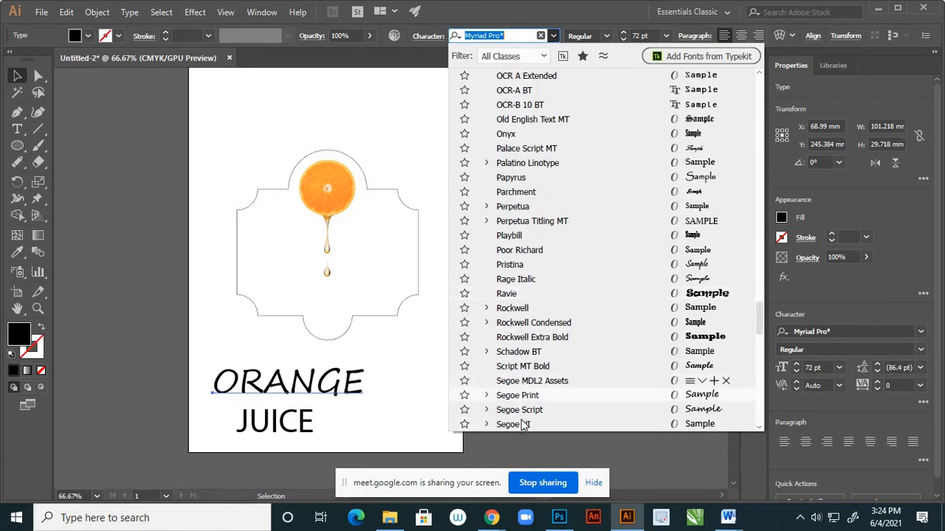
# Preview the remaining font families on the word "ORANGE", from the Segoe fonts through Stencil and Vivaldi Italic to the non-Latin fonts.
pyautogui.scroll(-4, 523, 398)
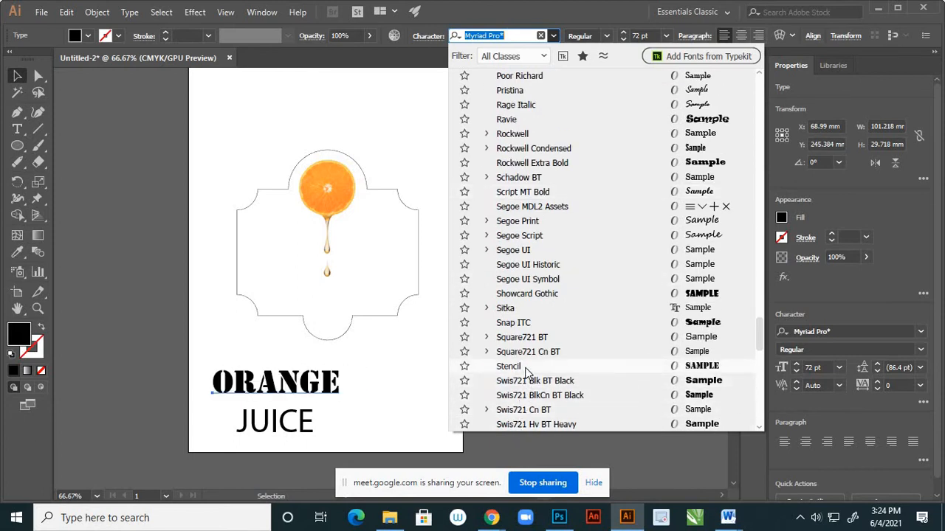
pyautogui.scroll(-1, 526, 369)
pyautogui.scroll(-5, 525, 398)
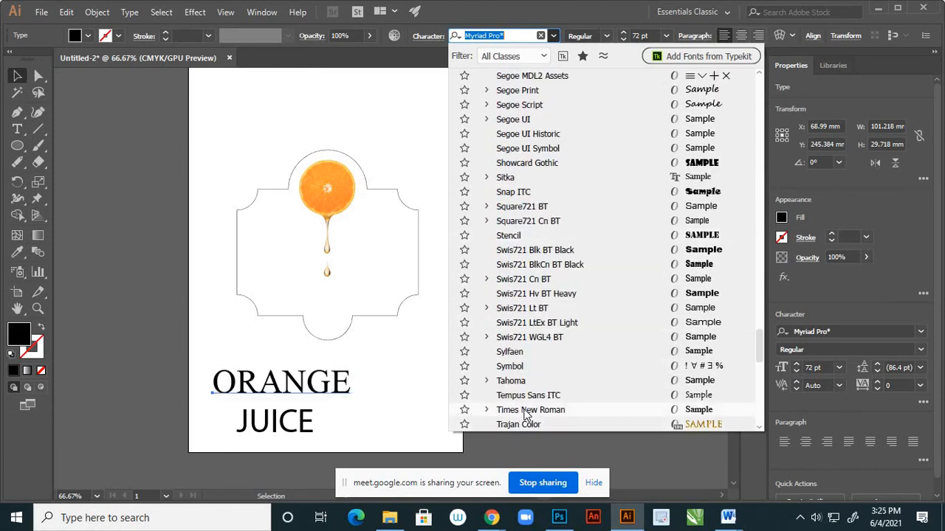
pyautogui.scroll(-3, 524, 425)
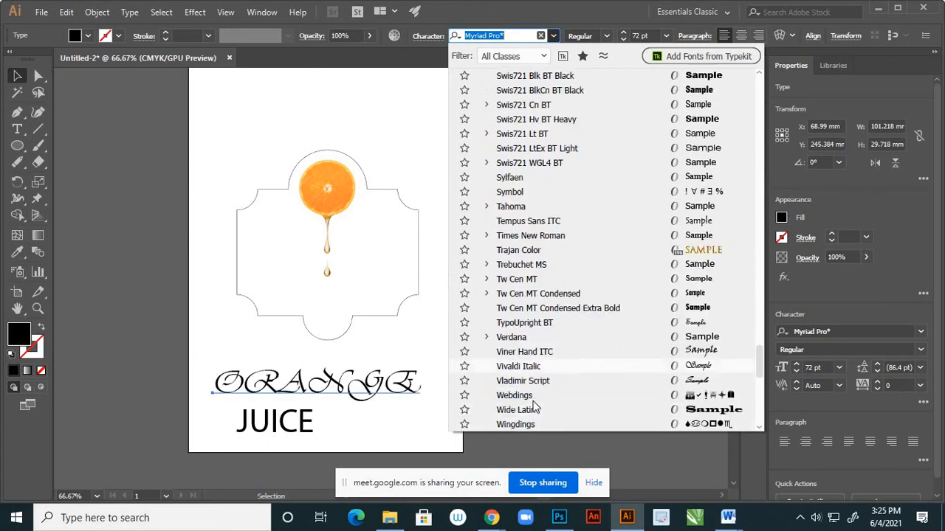
pyautogui.scroll(-4, 525, 414)
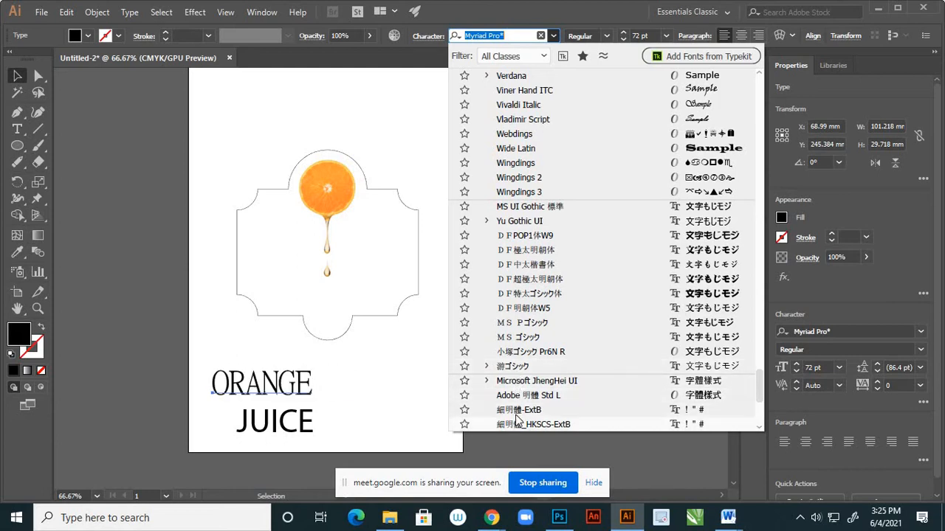
pyautogui.scroll(-4, 524, 377)
pyautogui.scroll(-2, 524, 377)
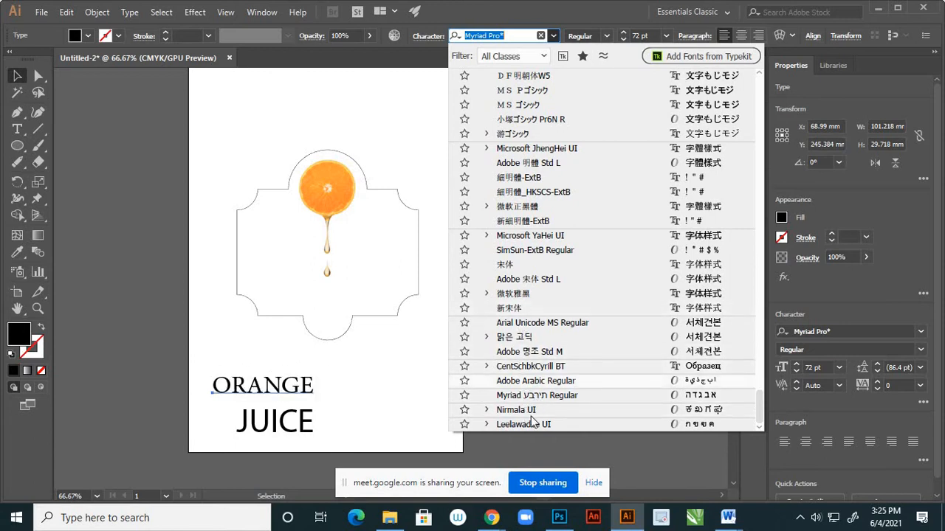
# Go back through the font list in reverse to Modern No. 20, comparing Verdana, Swis721, Ravie and Papyrus on the word "ORANGE".
pyautogui.scroll(5, 537, 377)
pyautogui.scroll(3, 537, 362)
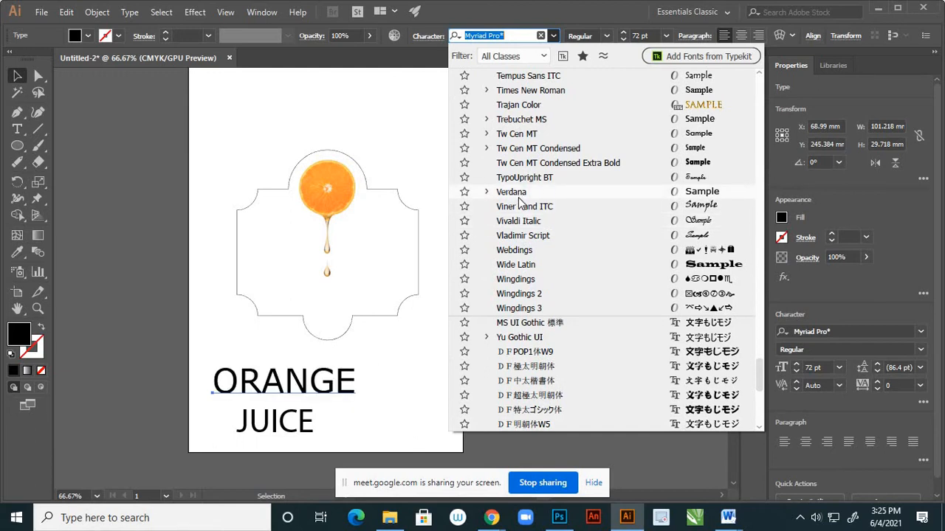
pyautogui.scroll(3, 519, 201)
pyautogui.scroll(2, 513, 199)
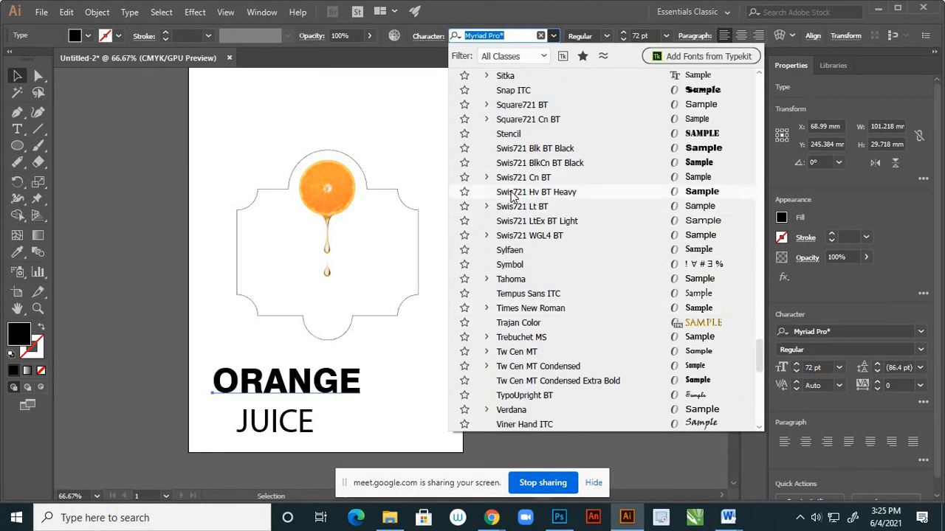
pyautogui.scroll(3, 513, 194)
pyautogui.scroll(3, 514, 143)
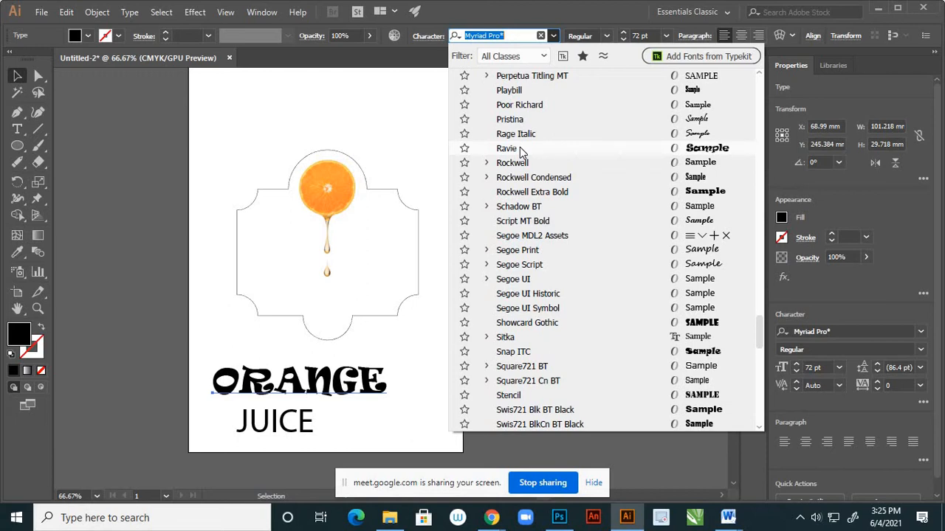
pyautogui.scroll(3, 523, 132)
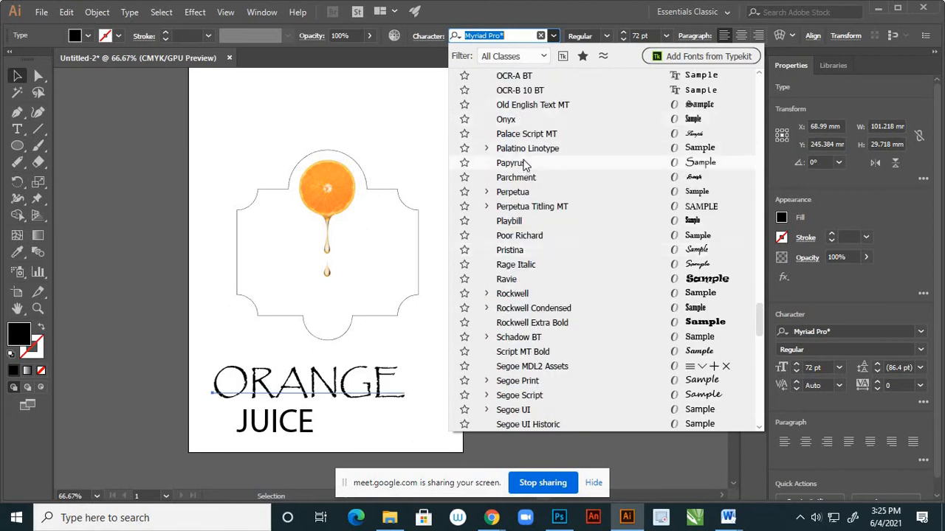
pyautogui.scroll(4, 528, 166)
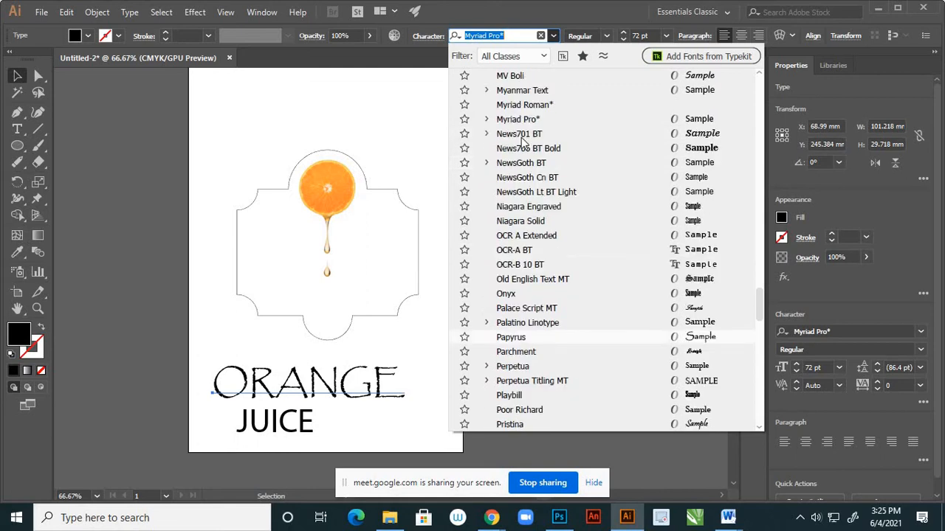
pyautogui.scroll(3, 528, 114)
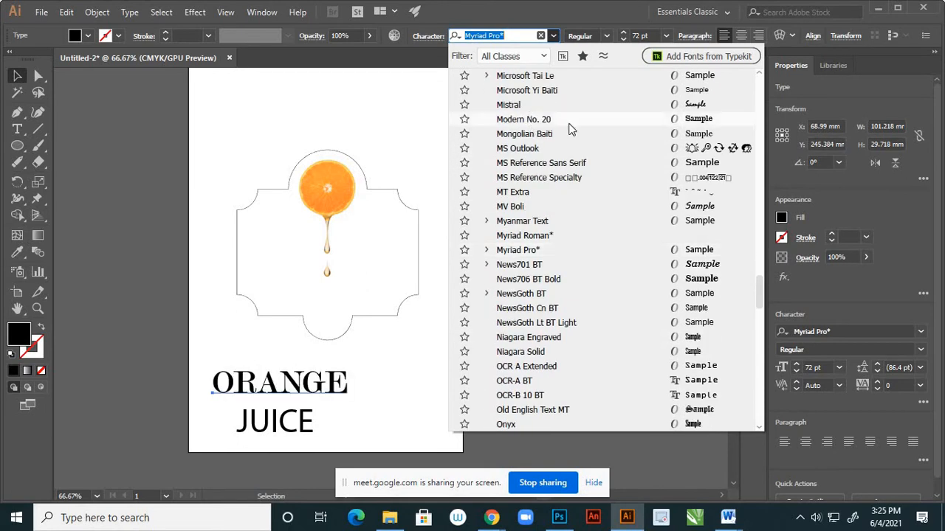
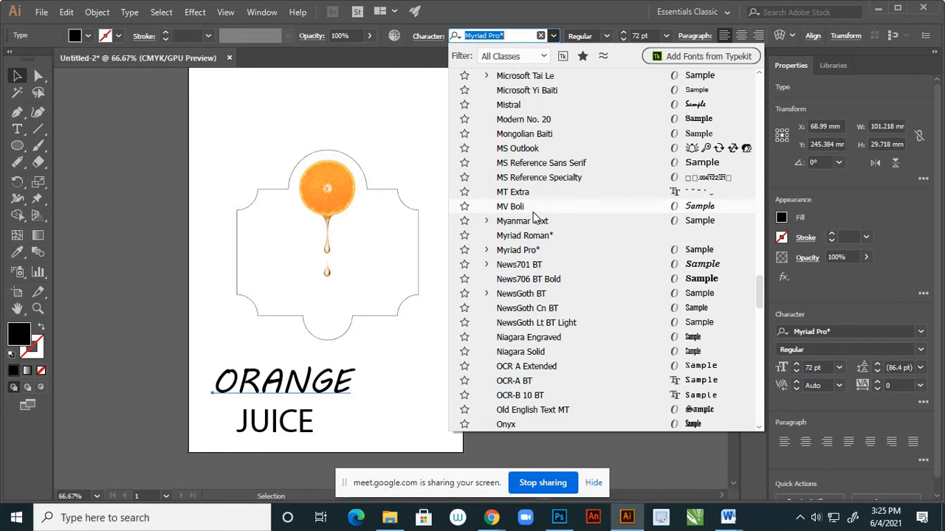
# Set the font of both "ORANGE" and "JUICE" below the label outline to Mistral.
pyautogui.click(527, 105)
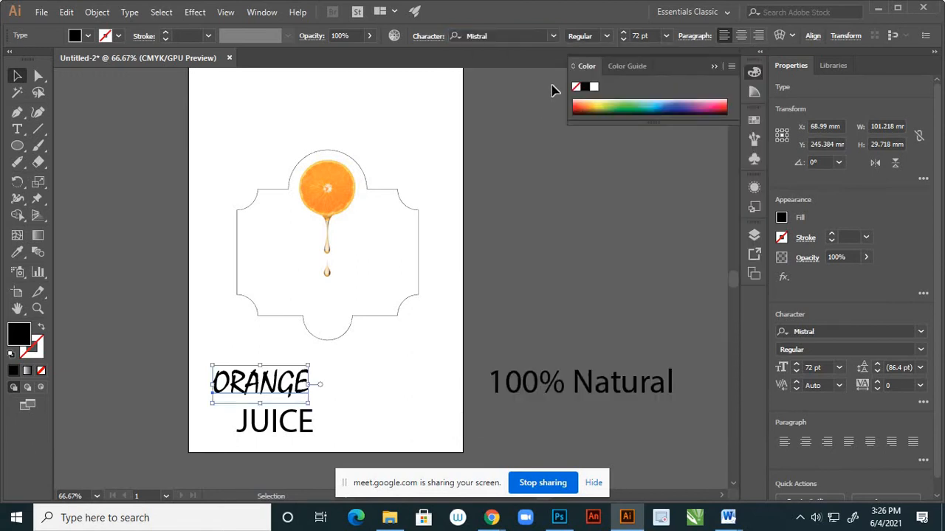
pyautogui.click(606, 37)
pyautogui.click(606, 37)
pyautogui.click(290, 431)
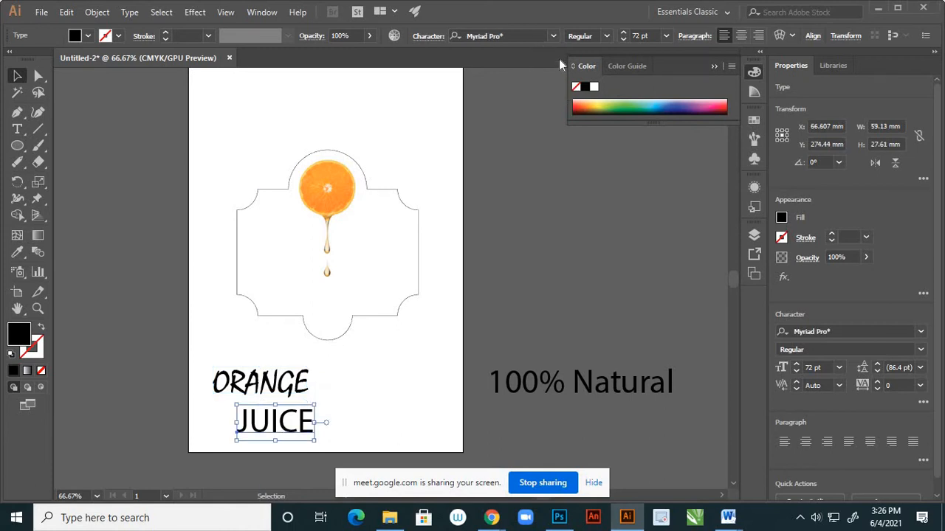
pyautogui.click(554, 36)
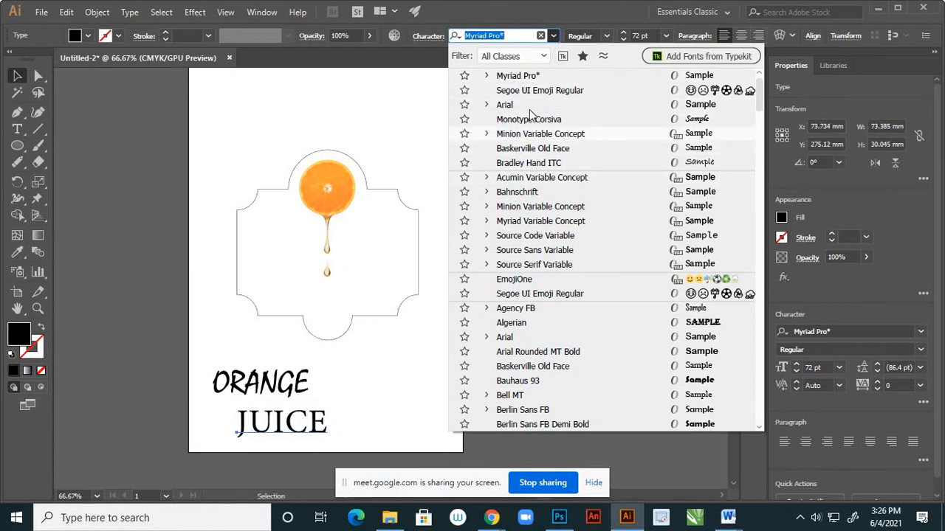
pyautogui.scroll(1, 539, 100)
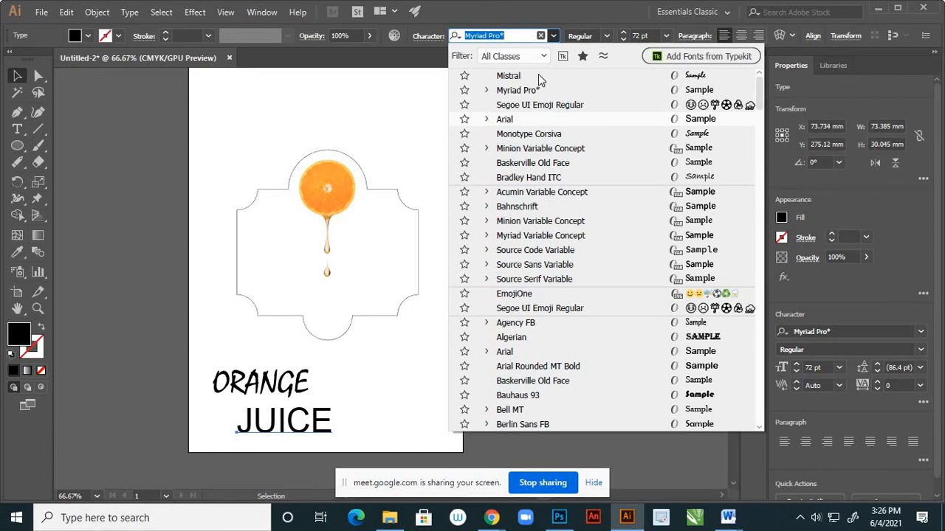
pyautogui.click(538, 74)
pyautogui.click(294, 422)
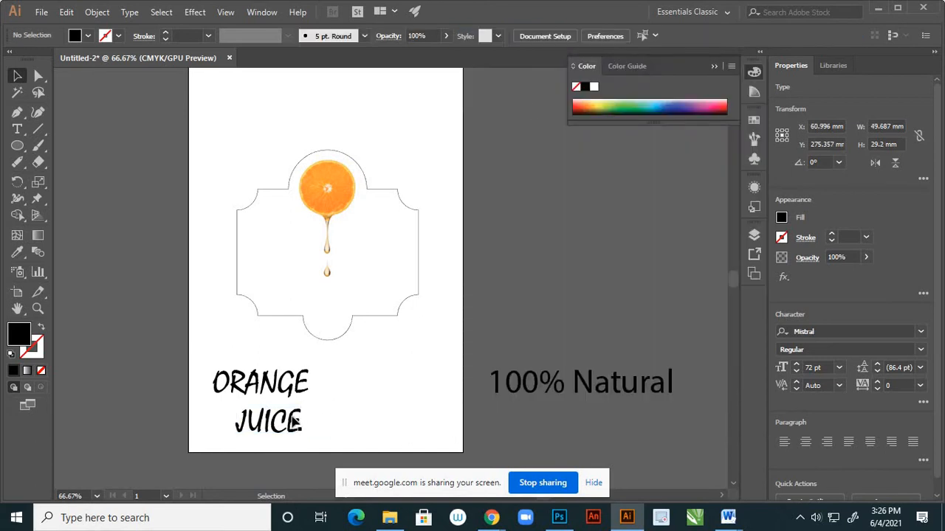
# Centre-align the text of "ORANGE" and "JUICE" and reposition "JUICE" so it sits centred beneath "ORANGE".
pyautogui.moveTo(273, 428); pyautogui.dragTo(305, 418)
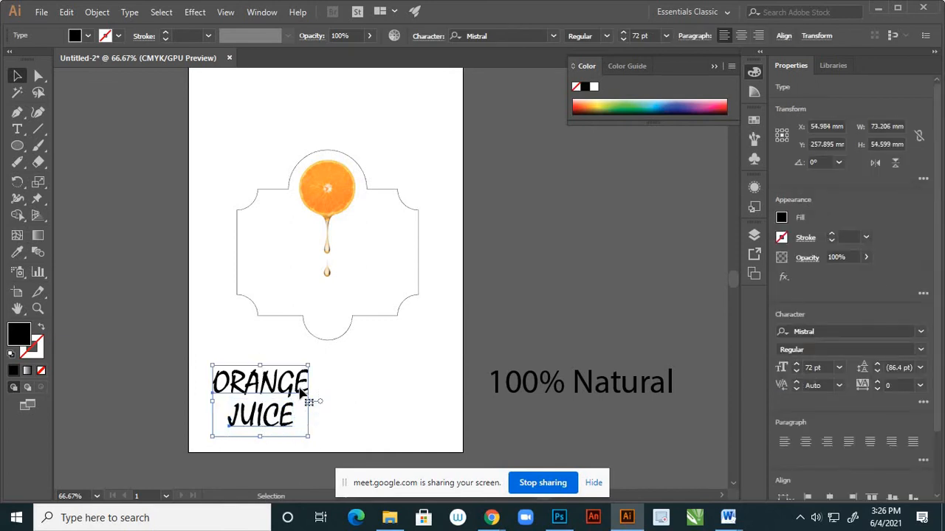
pyautogui.click(741, 37)
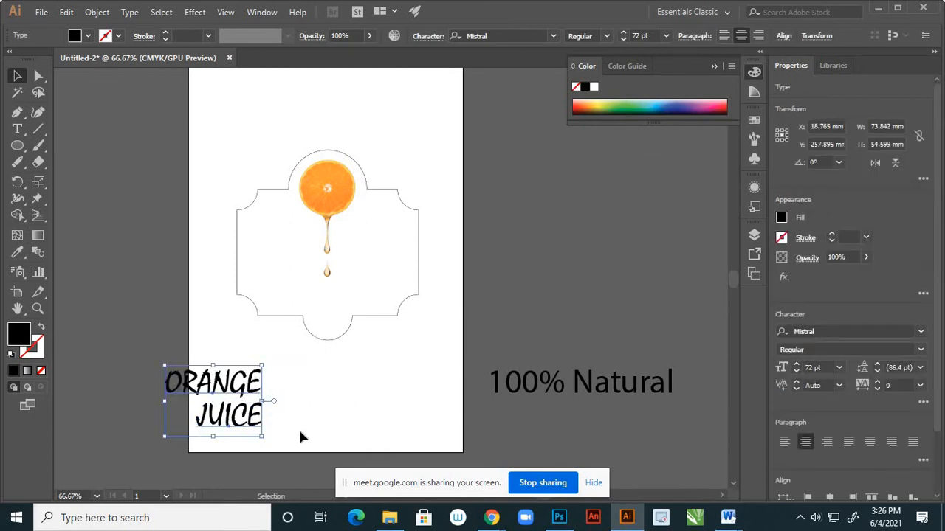
pyautogui.click(231, 432)
pyautogui.click(221, 424)
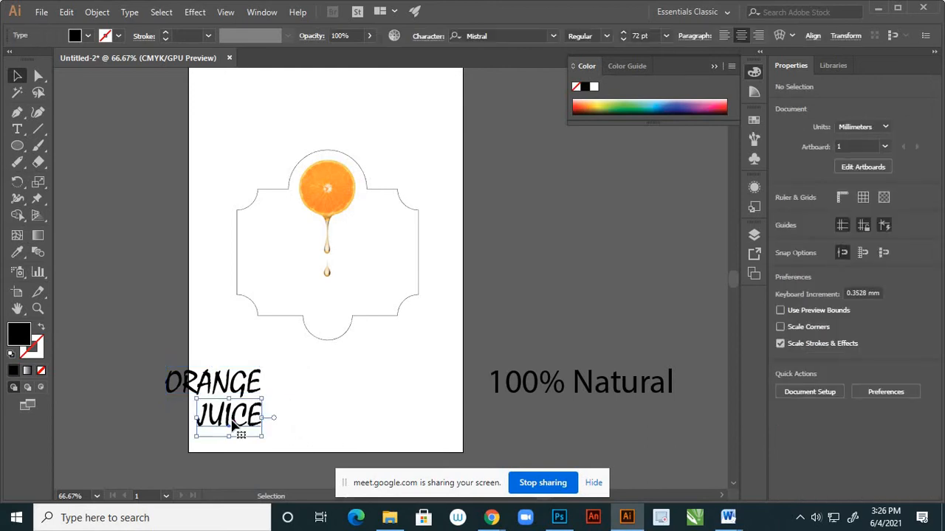
pyautogui.moveTo(221, 424); pyautogui.dragTo(208, 425)
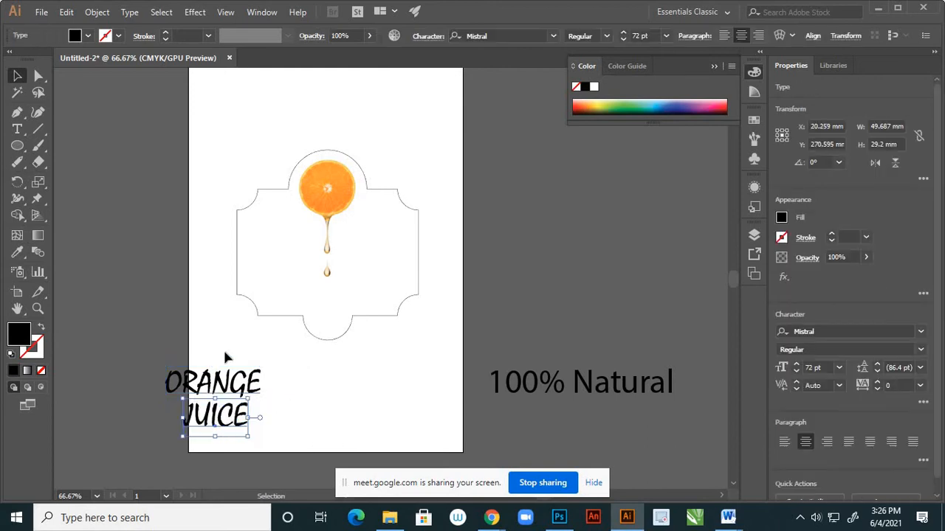
# Move the stacked words "ORANGE" and "JUICE" together fully onto the artboard, just below the label outline.
pyautogui.keyDown('shift'); pyautogui.click(262, 388); pyautogui.keyUp('shift')
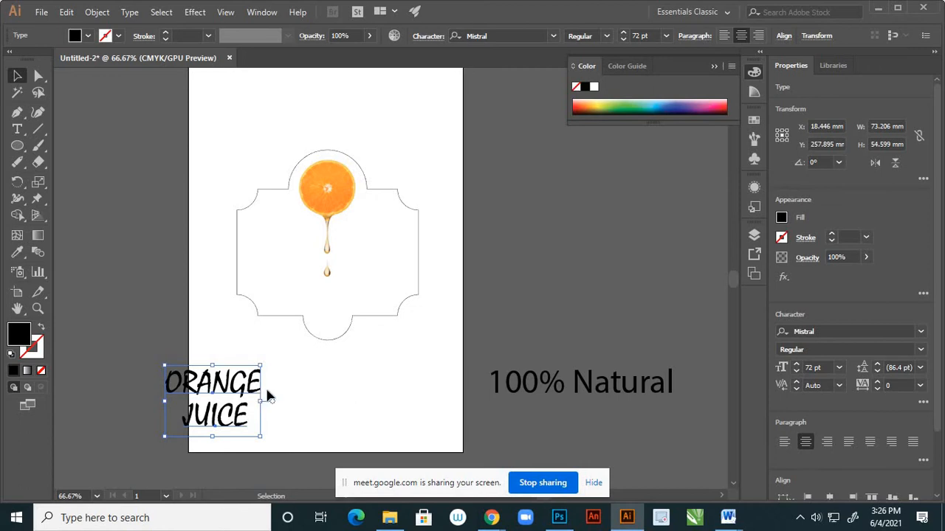
pyautogui.moveTo(268, 391); pyautogui.dragTo(334, 378)
pyautogui.click(287, 448)
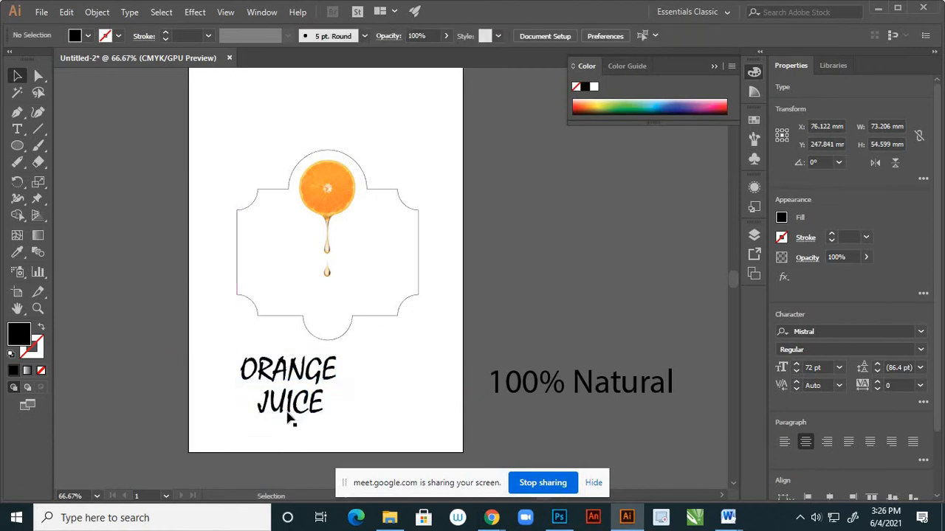
# Fine-tune the position of "JUICE" by shifting it slightly left and up beneath "ORANGE".
pyautogui.click(295, 421)
pyautogui.scroll(3, 279, 433)
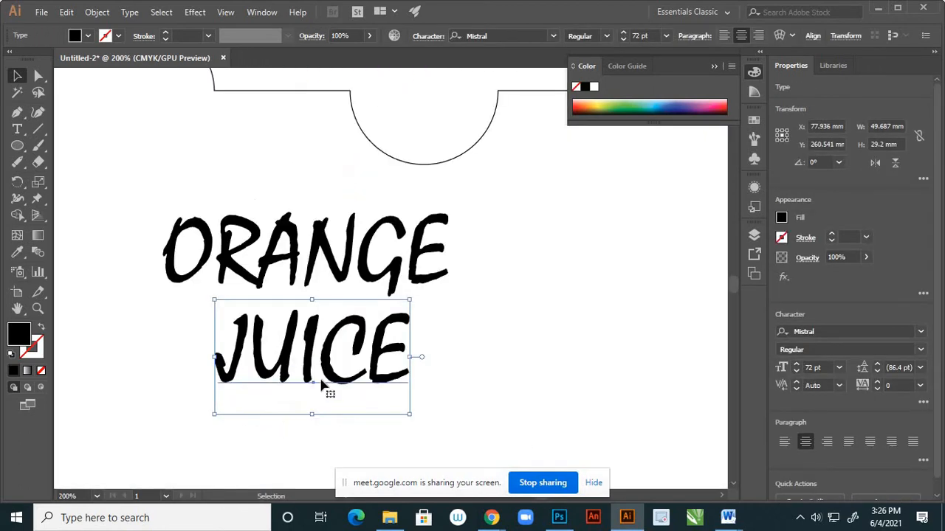
pyautogui.moveTo(324, 369); pyautogui.dragTo(320, 375)
pyautogui.click(330, 440)
pyautogui.click(327, 422)
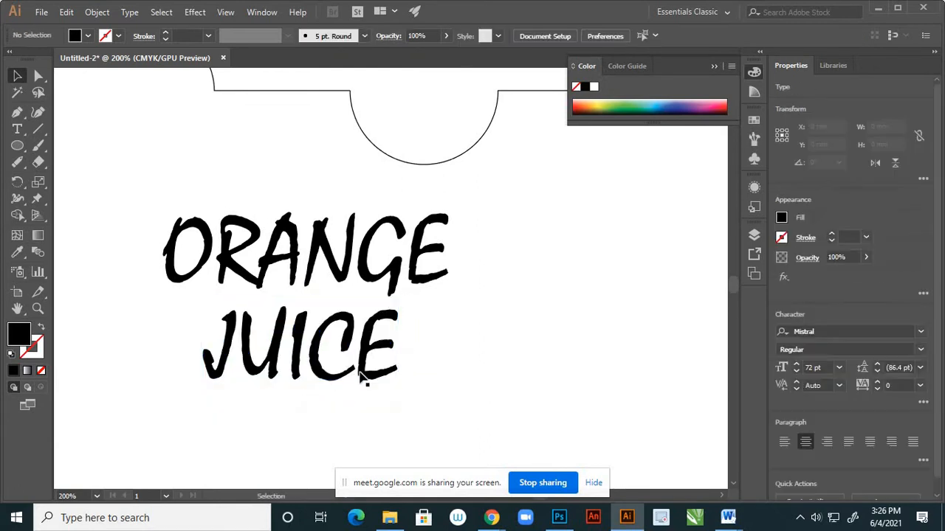
# Examine how the stacked words "ORANGE" and "JUICE" line up with each other and with the label outline.
pyautogui.scroll(-1, 359, 375)
pyautogui.scroll(-3, 376, 374)
pyautogui.scroll(2, 361, 353)
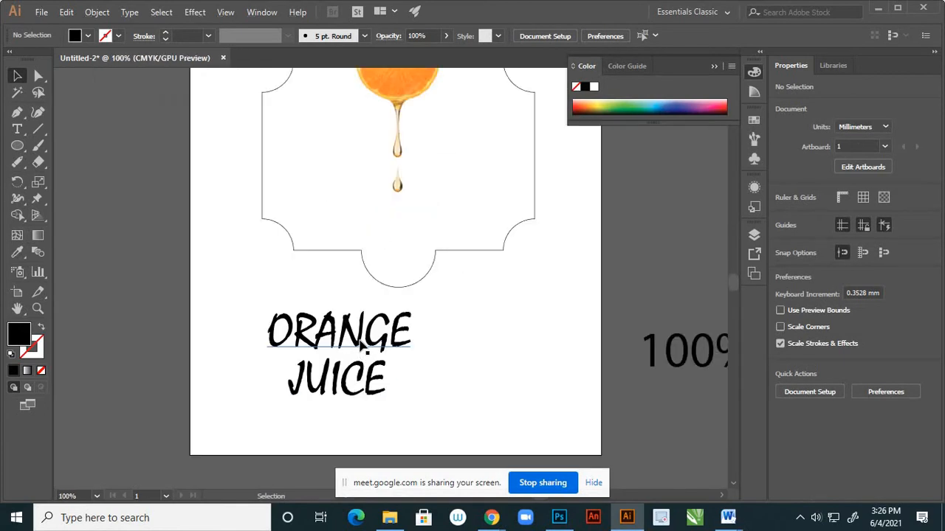
pyautogui.scroll(-1, 362, 348)
pyautogui.scroll(-3, 361, 347)
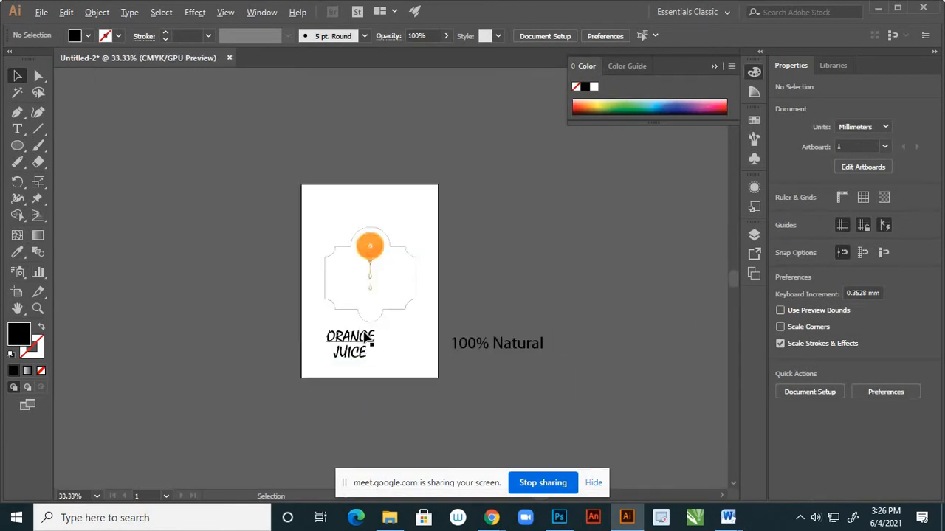
pyautogui.scroll(2, 369, 343)
pyautogui.scroll(-1, 385, 338)
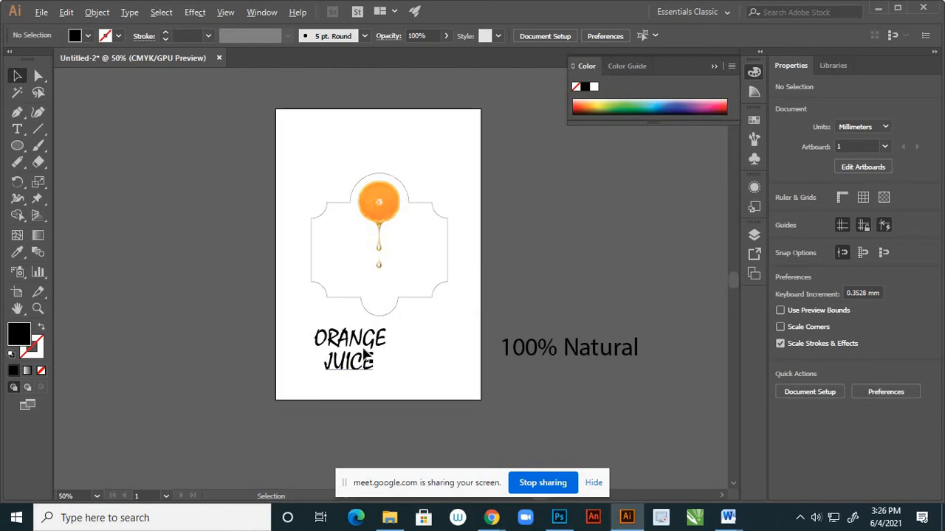
pyautogui.scroll(2, 365, 366)
# Change the fill of both "ORANGE" and "JUICE" to orange, hex DD7814.
pyautogui.click(375, 398)
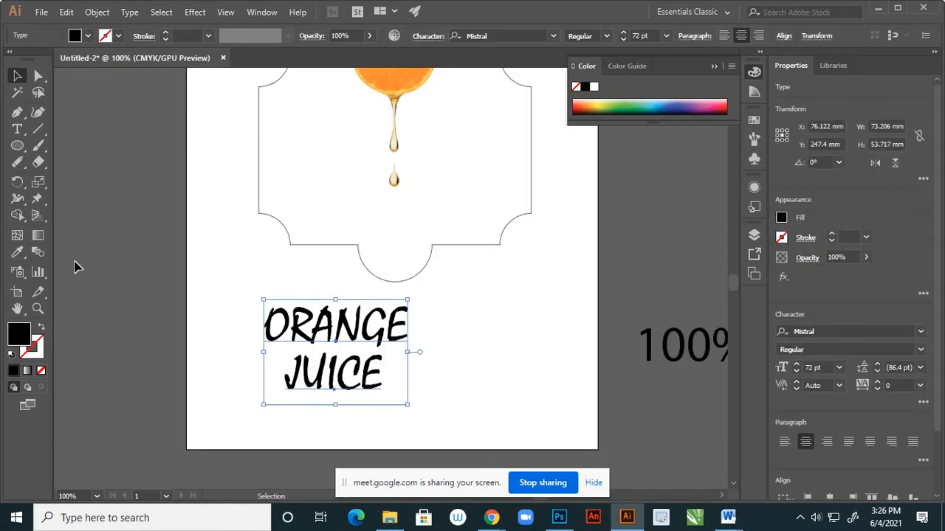
pyautogui.doubleClick(23, 336)
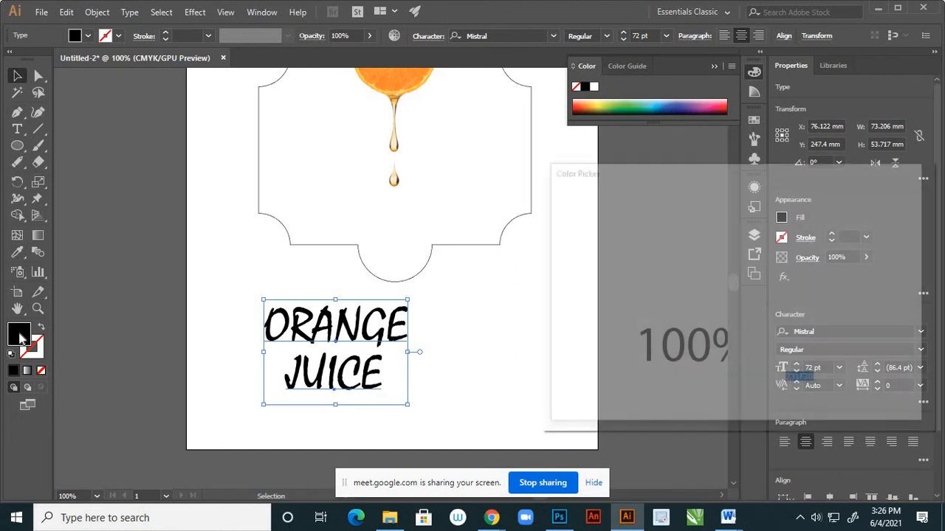
pyautogui.click(755, 378)
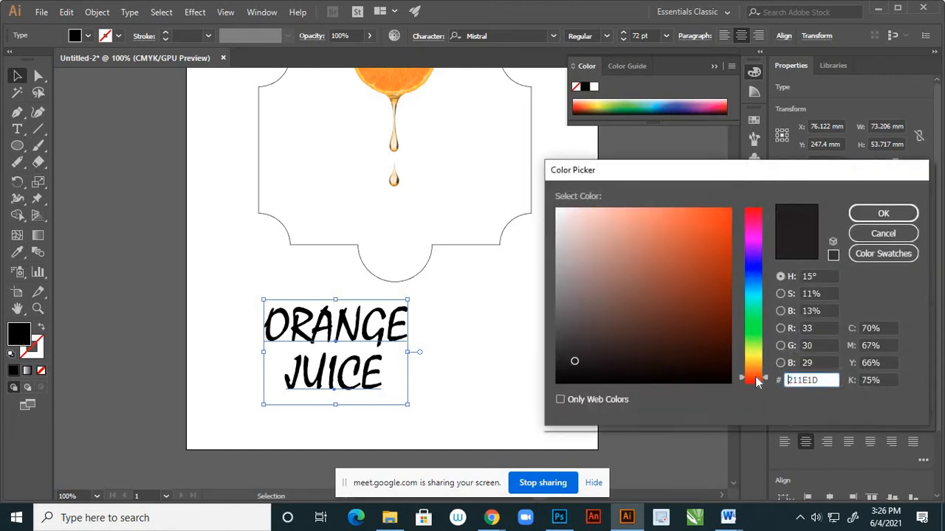
pyautogui.moveTo(755, 378); pyautogui.dragTo(756, 374)
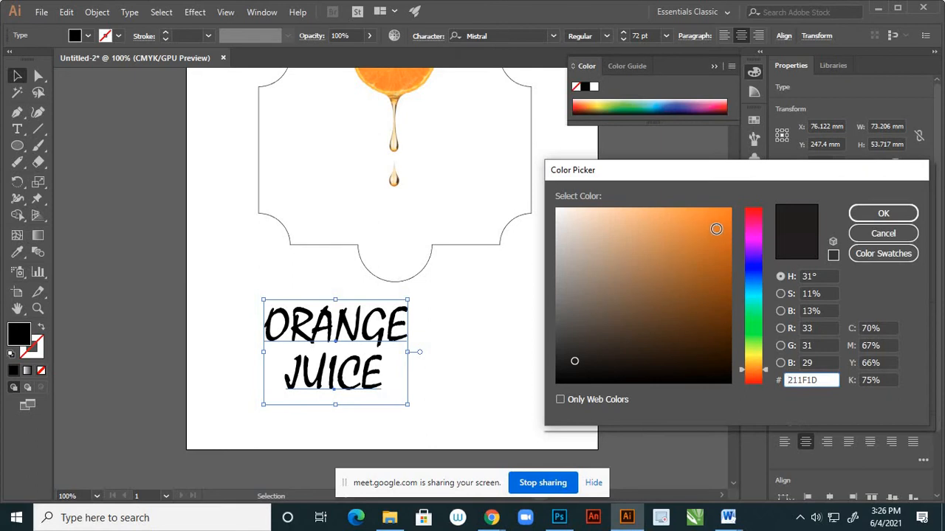
pyautogui.click(714, 228)
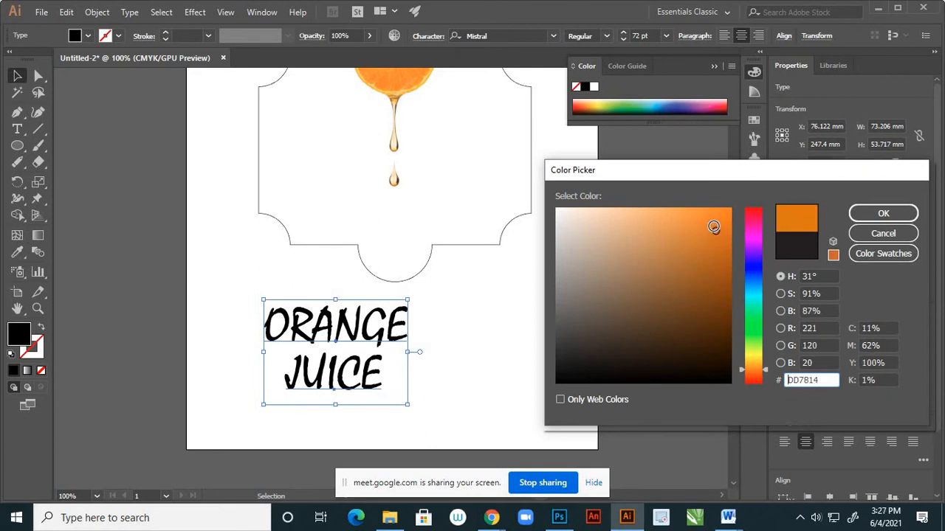
pyautogui.click(883, 213)
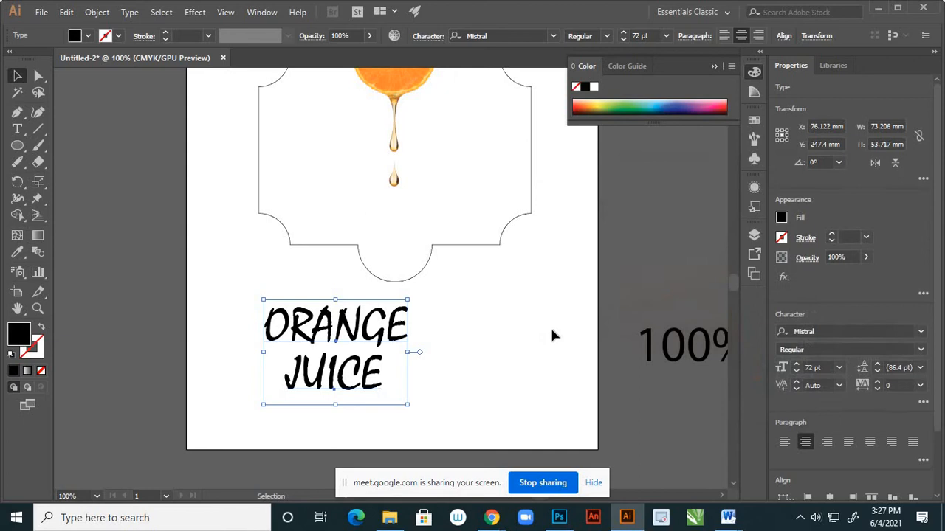
pyautogui.click(461, 288)
# Start a Drop Shadow effect on both "ORANGE" and "JUICE" with its preview turned on.
pyautogui.scroll(-2, 404, 301)
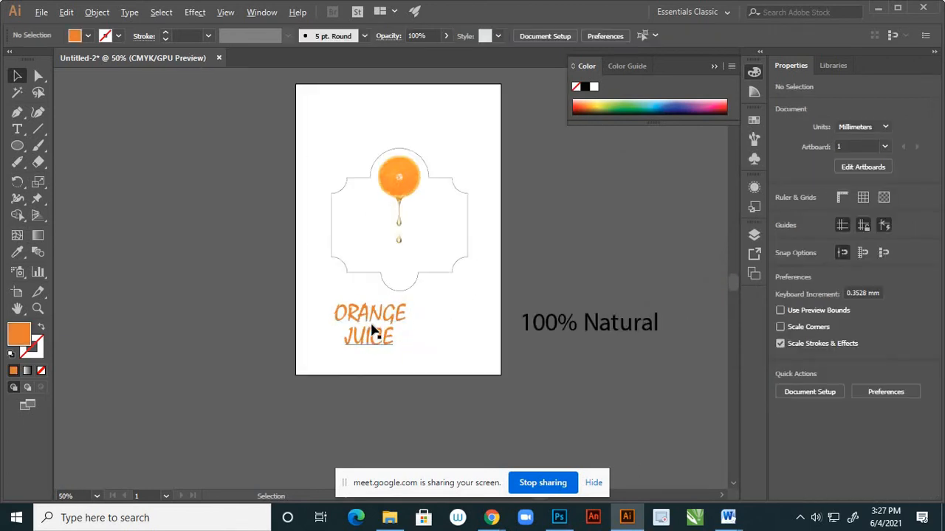
pyautogui.scroll(1, 370, 316)
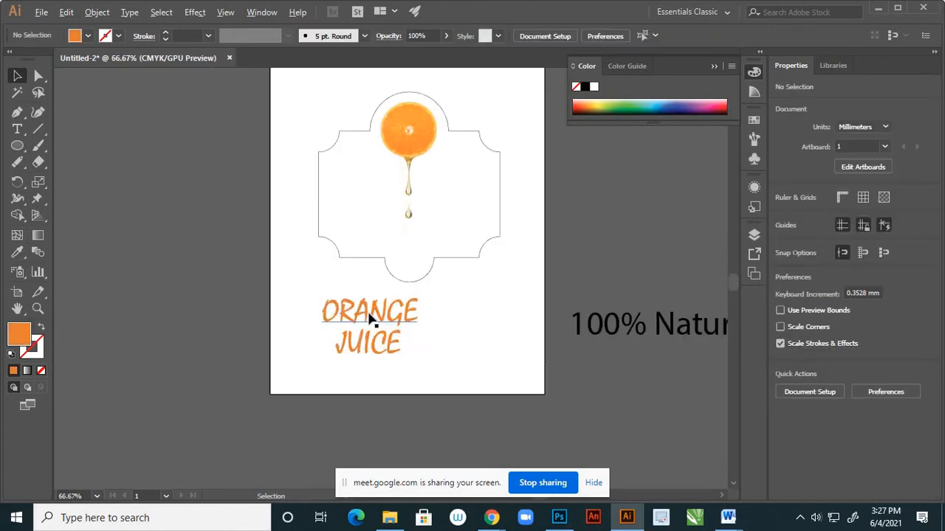
pyautogui.scroll(1, 372, 320)
pyautogui.scroll(1, 362, 325)
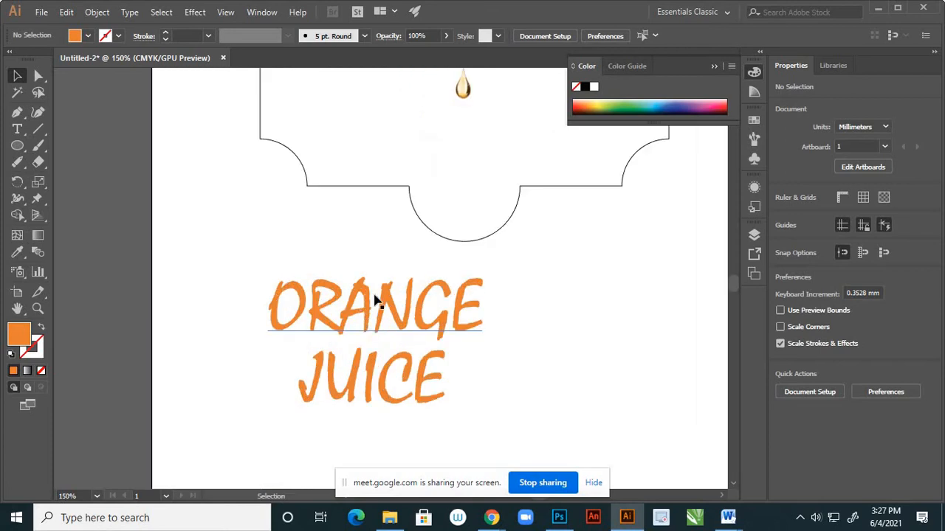
pyautogui.scroll(-2, 410, 301)
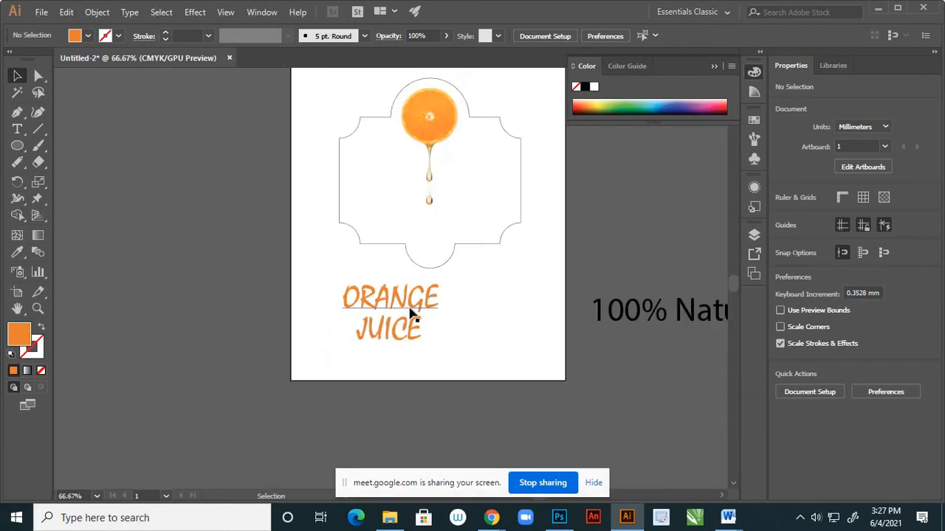
pyautogui.scroll(1, 392, 316)
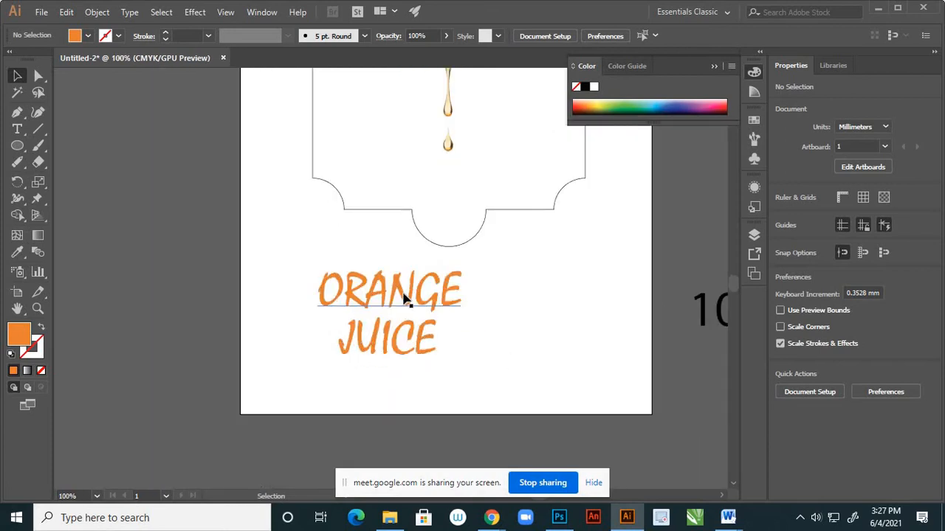
pyautogui.click(405, 299)
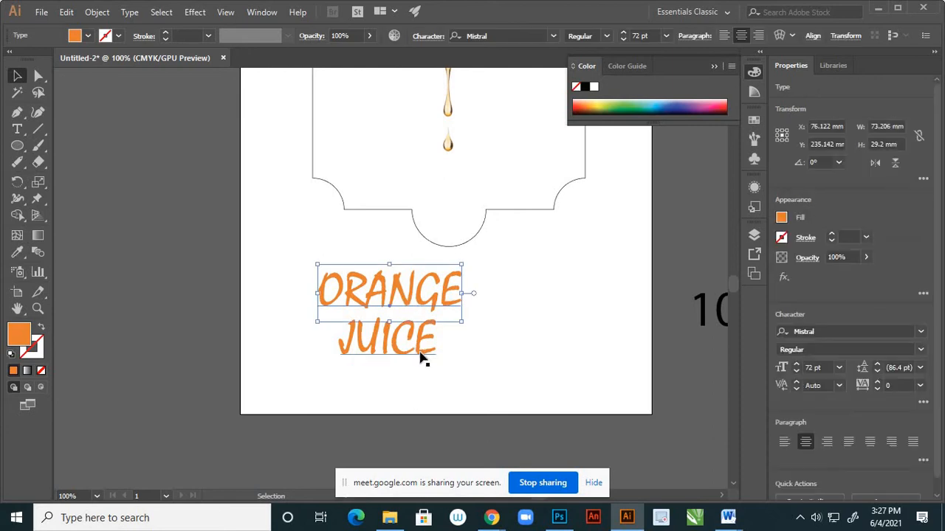
pyautogui.keyDown('shift'); pyautogui.click(422, 360); pyautogui.keyUp('shift')
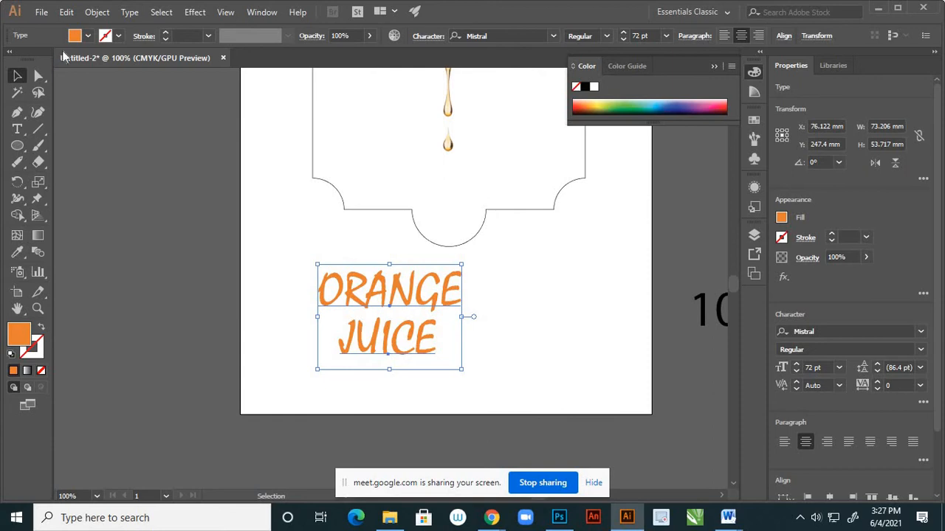
pyautogui.click(193, 15)
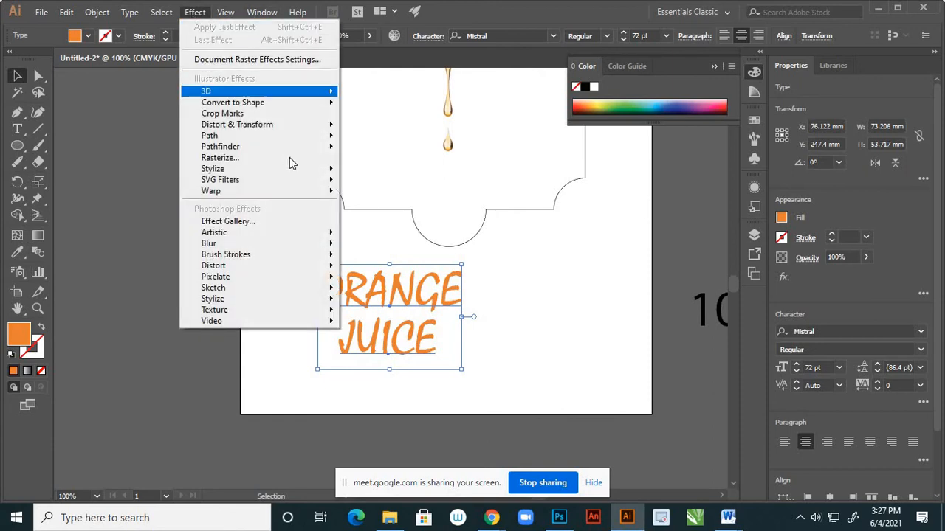
pyautogui.moveTo(320, 173)
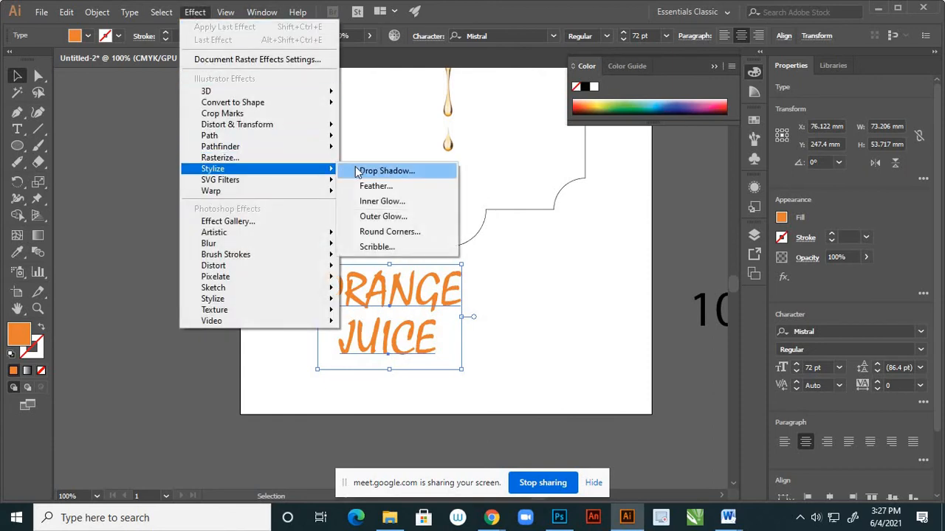
pyautogui.click(384, 171)
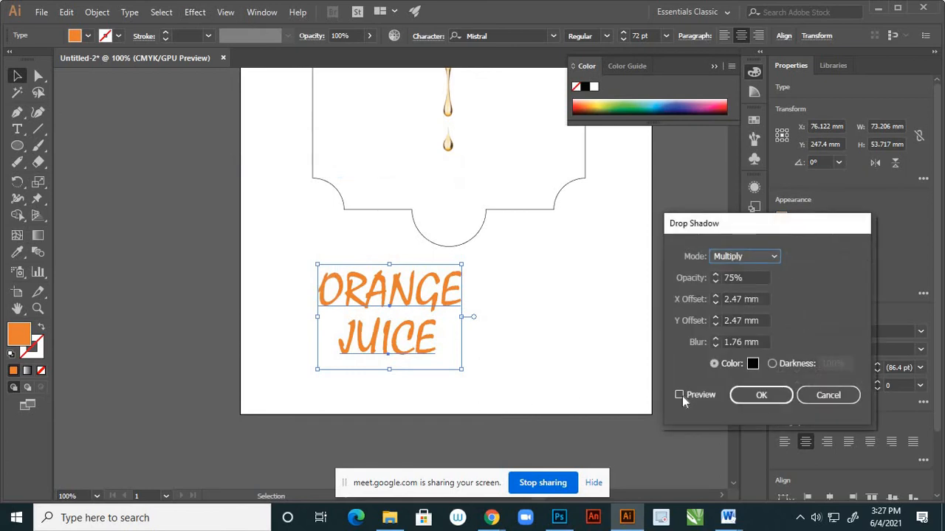
pyautogui.click(680, 394)
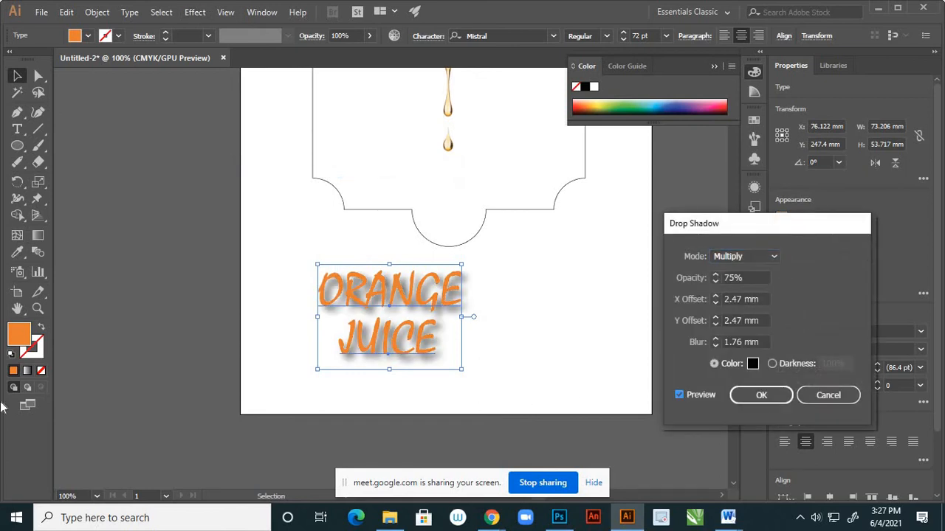
# Reduce the drop shadow's X offset, Y offset and blur to 0 mm each.
pyautogui.doubleClick(717, 295)
pyautogui.write('3')
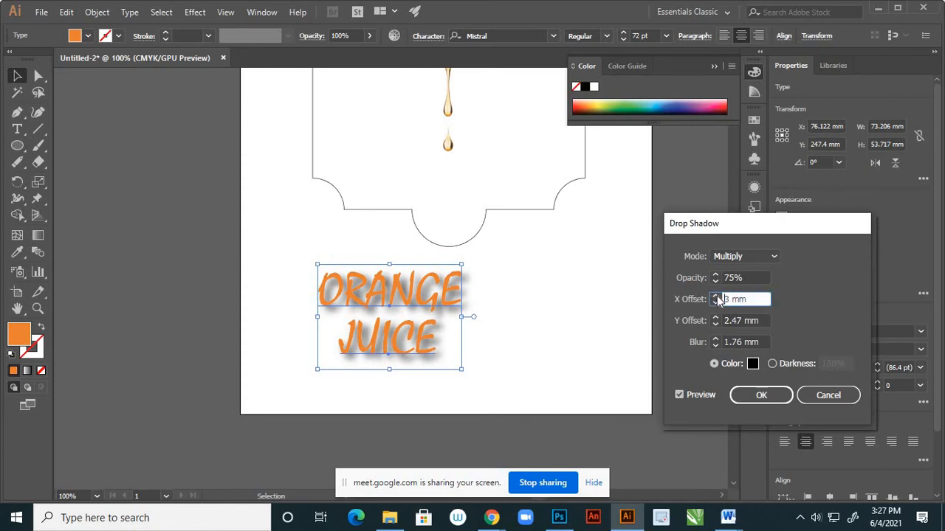
pyautogui.click(716, 302)
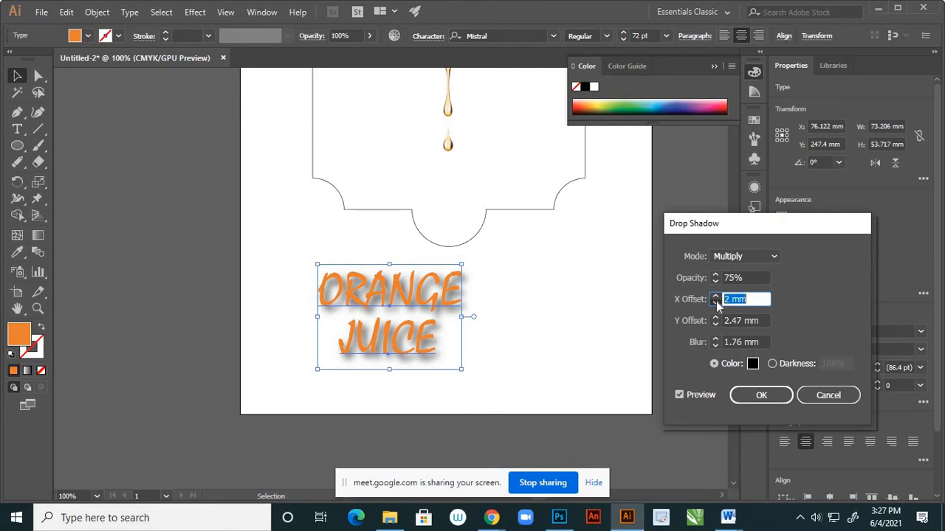
pyautogui.click(716, 302)
pyautogui.click(716, 302)
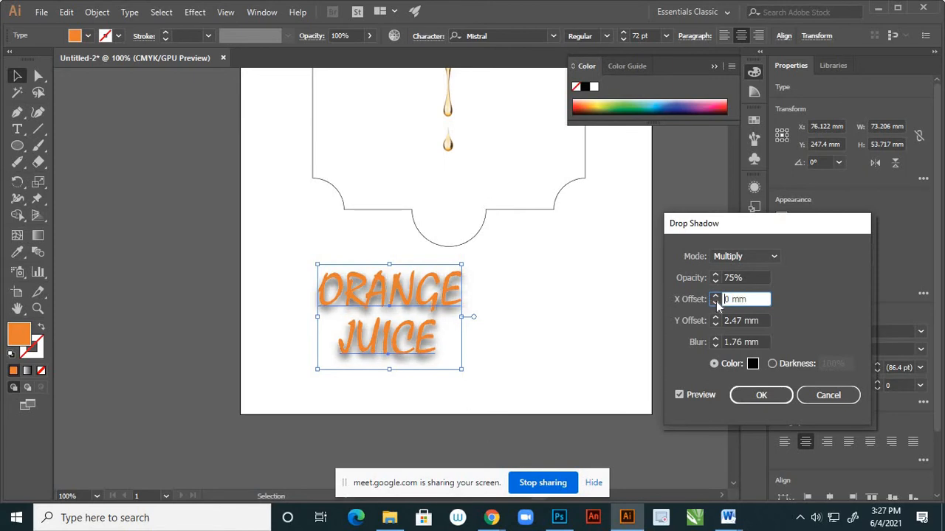
pyautogui.click(716, 324)
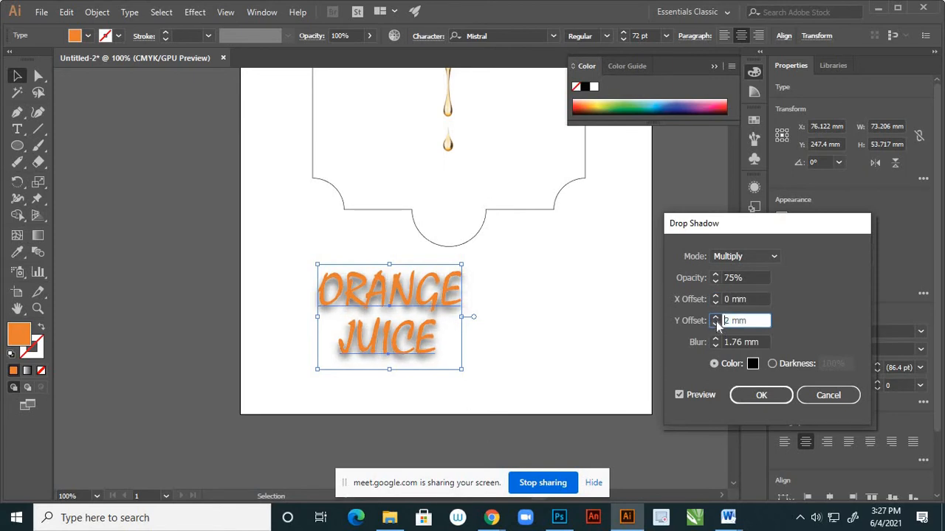
pyautogui.click(716, 324)
pyautogui.click(715, 325)
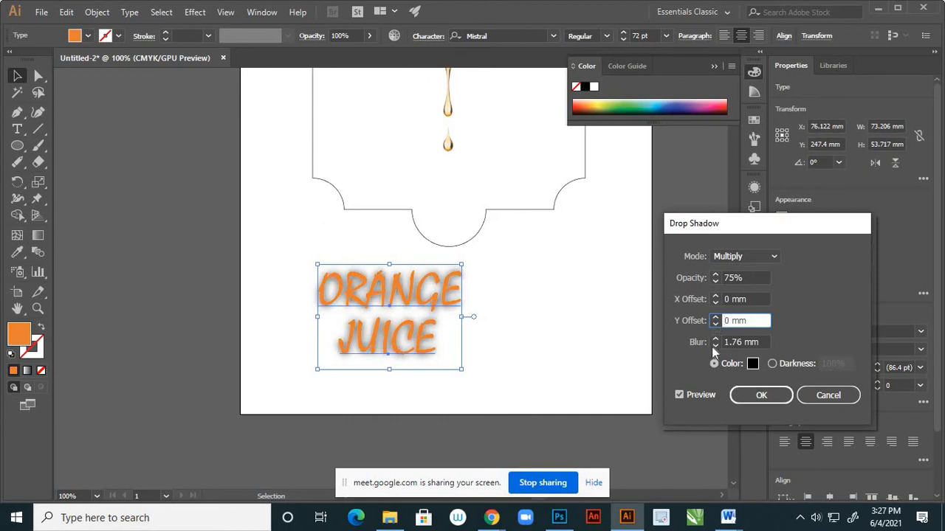
pyautogui.click(714, 344)
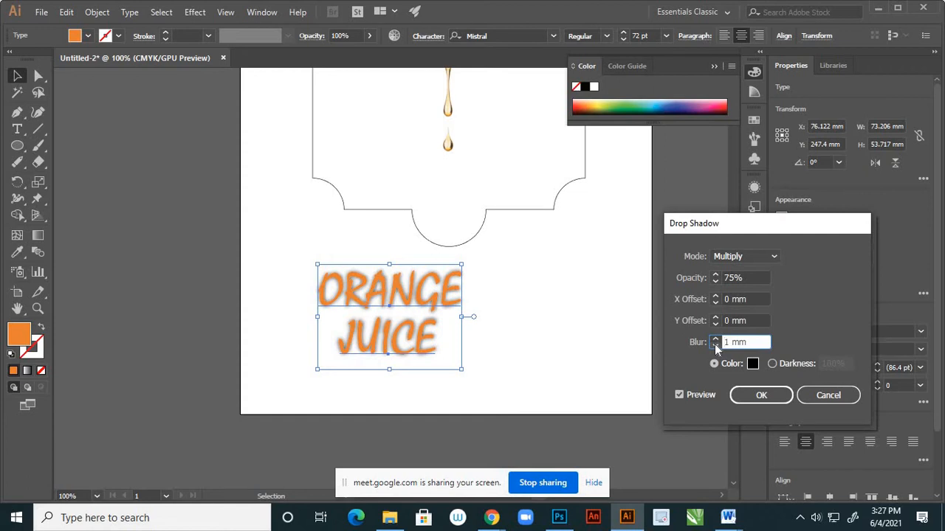
pyautogui.click(715, 344)
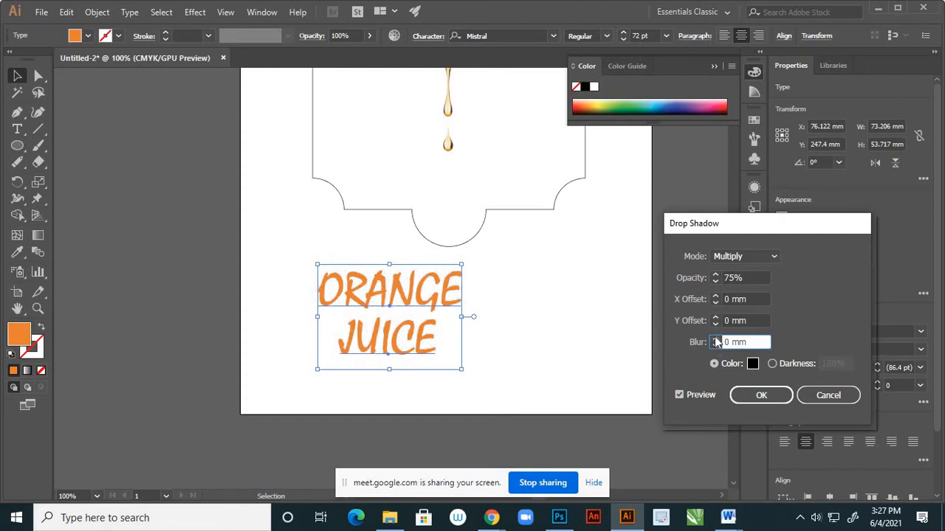
# Try several drop shadow offsets, settle on 1 mm for both X and Y, apply the effect and deselect the text.
pyautogui.click(716, 317)
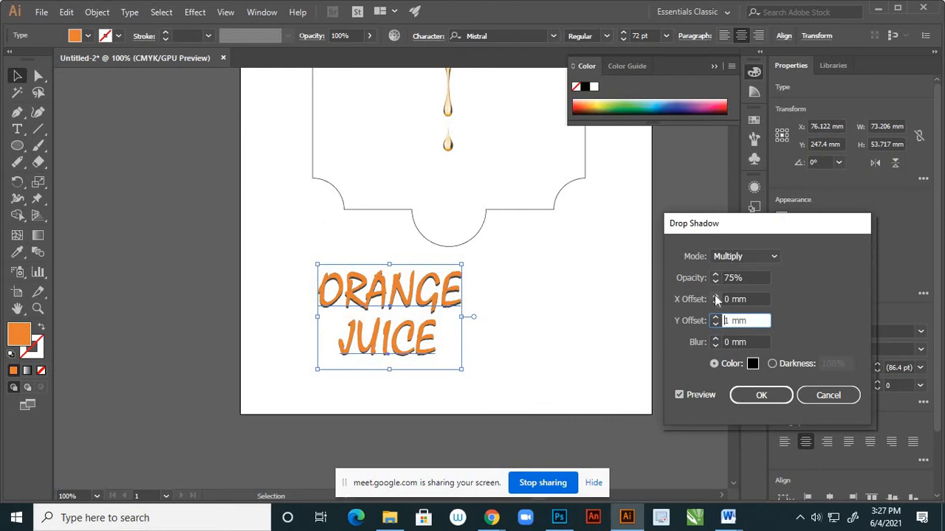
pyautogui.click(715, 296)
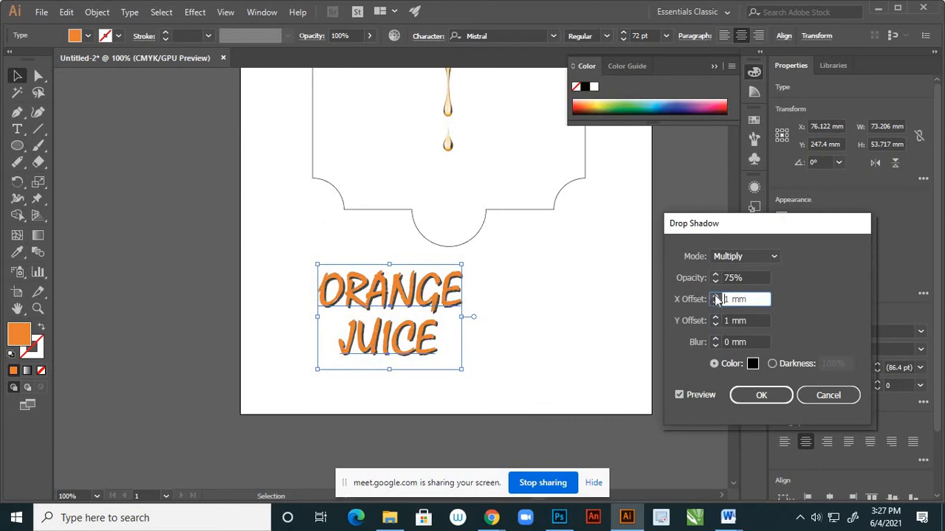
pyautogui.click(714, 296)
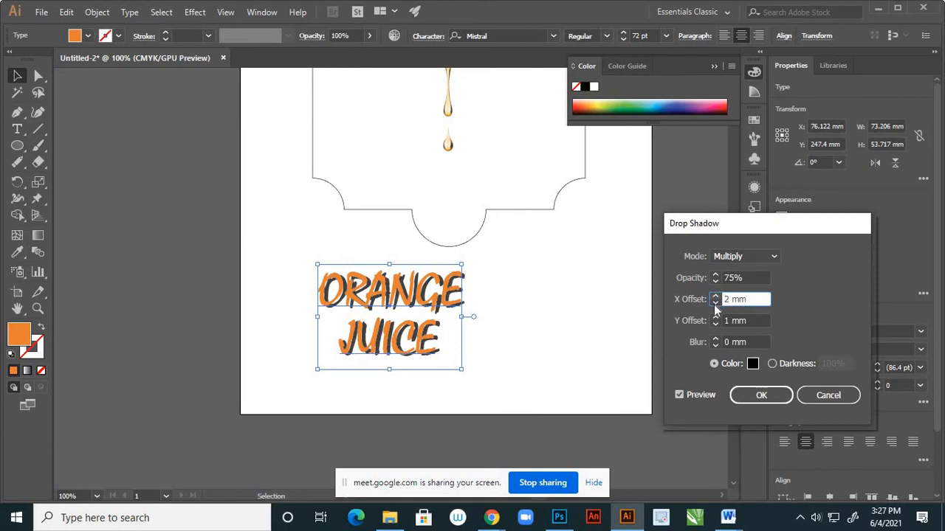
pyautogui.click(715, 317)
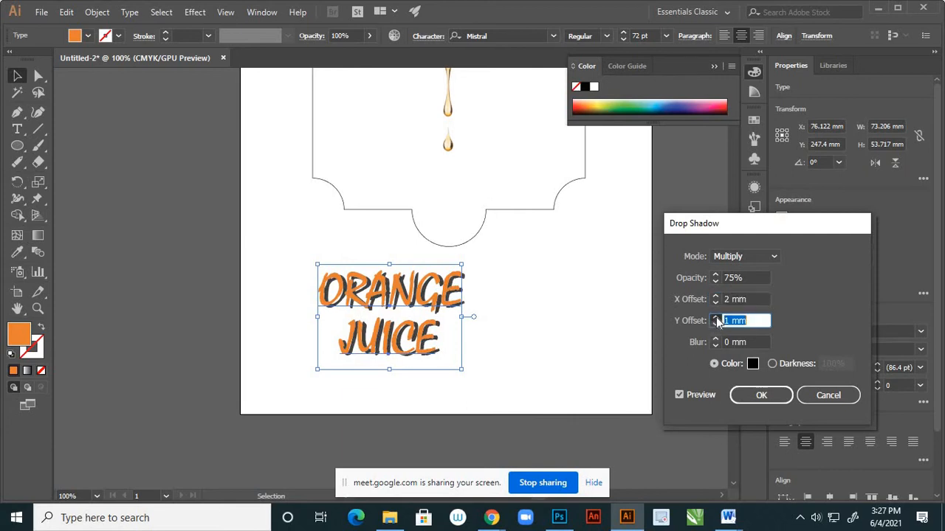
pyautogui.click(715, 317)
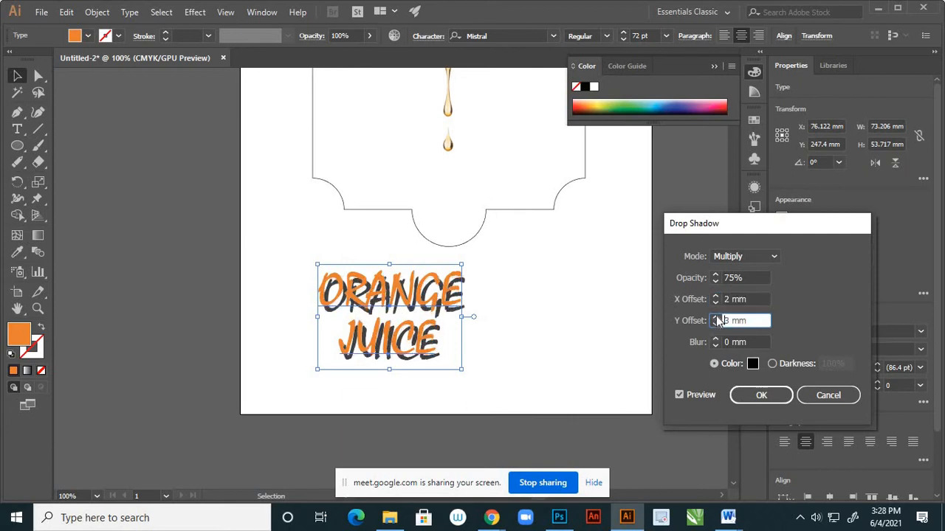
pyautogui.click(716, 303)
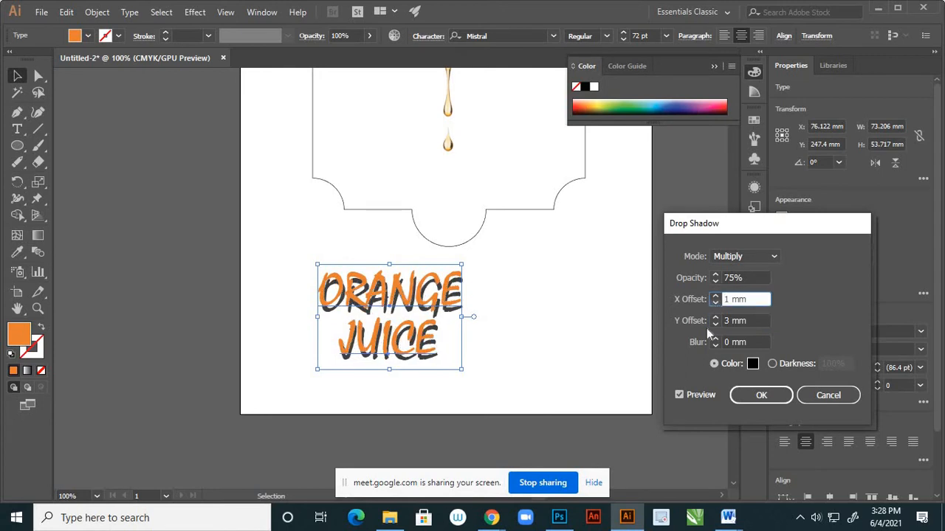
pyautogui.click(715, 318)
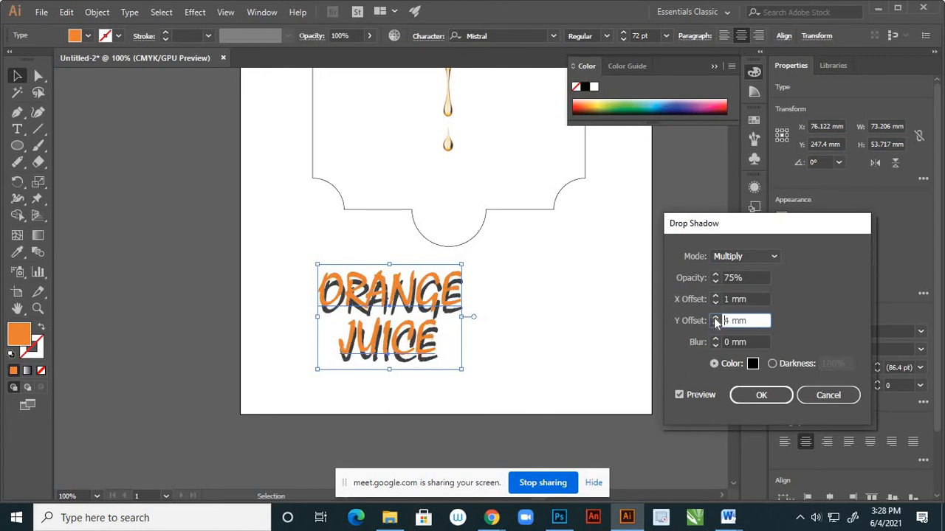
pyautogui.click(715, 325)
pyautogui.click(715, 324)
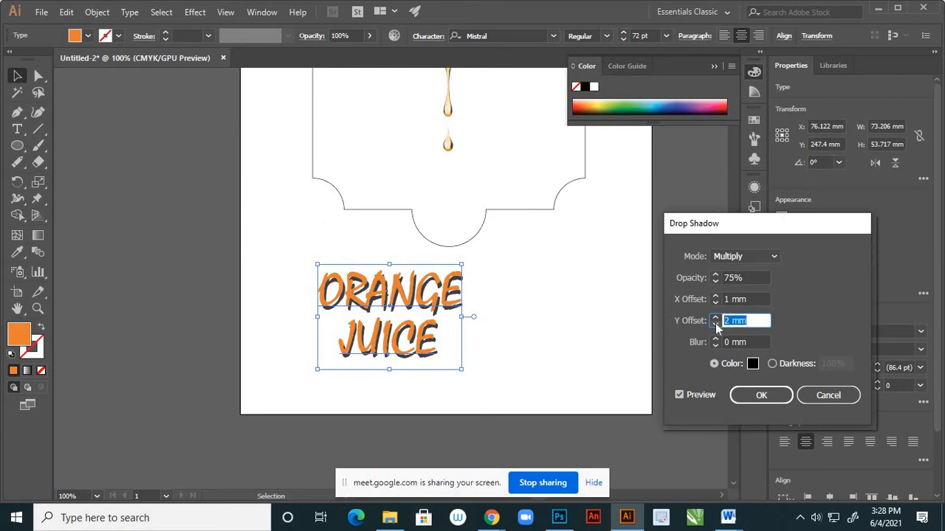
pyautogui.click(715, 325)
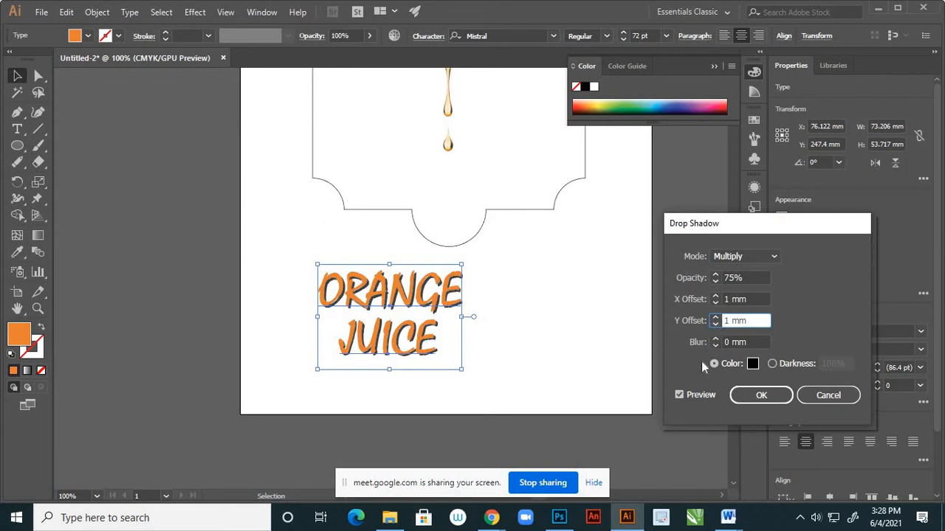
pyautogui.click(760, 397)
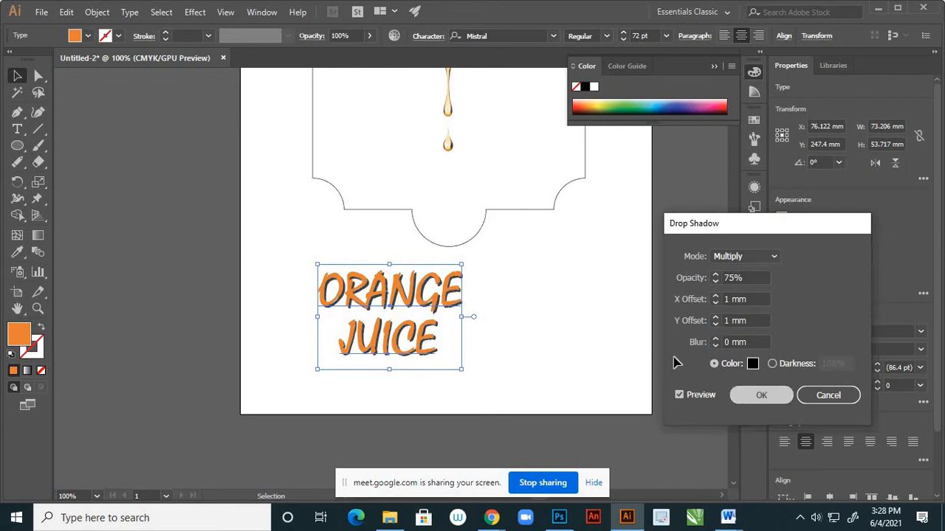
pyautogui.click(576, 300)
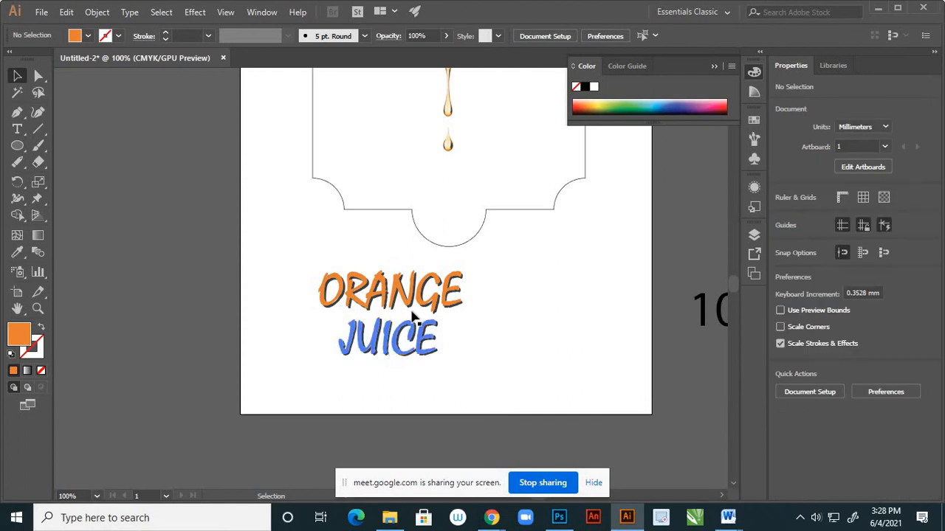
# Group the "ORANGE" and "JUICE" text objects into one unit.
pyautogui.scroll(5, 398, 302)
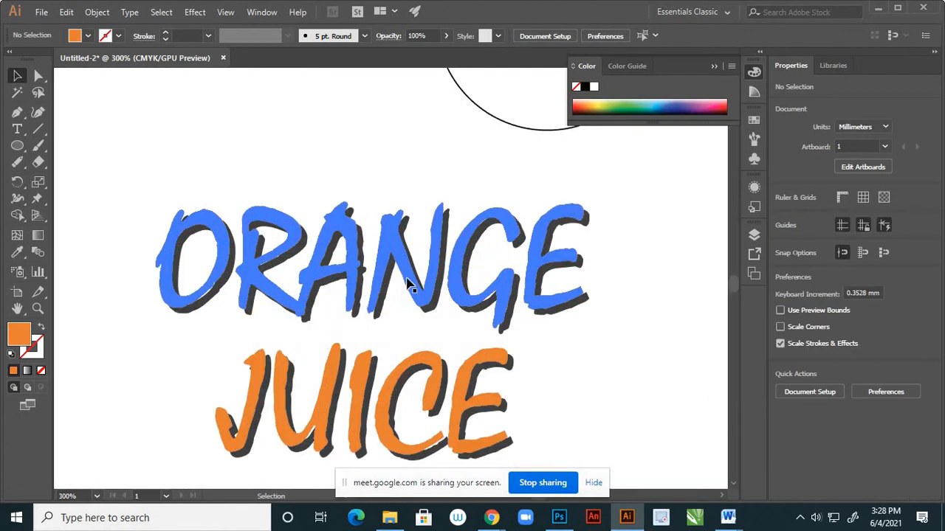
pyautogui.scroll(-4, 421, 280)
pyautogui.scroll(-1, 417, 285)
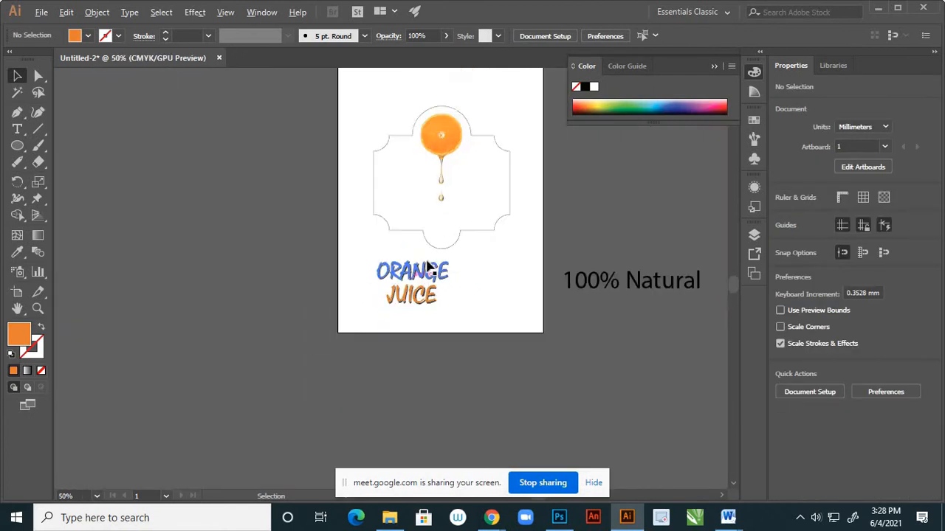
pyautogui.scroll(1, 431, 273)
pyautogui.click(435, 284)
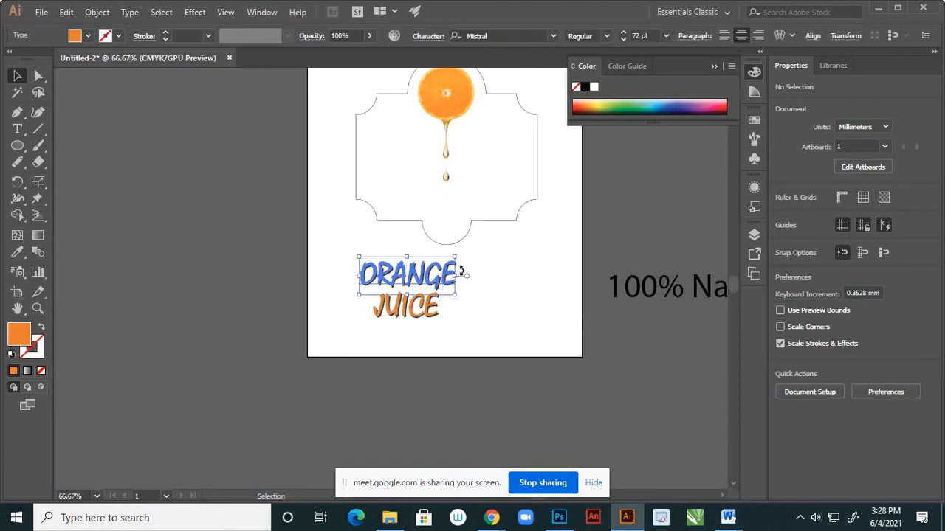
pyautogui.keyDown('shift'); pyautogui.click(424, 304); pyautogui.keyUp('shift')
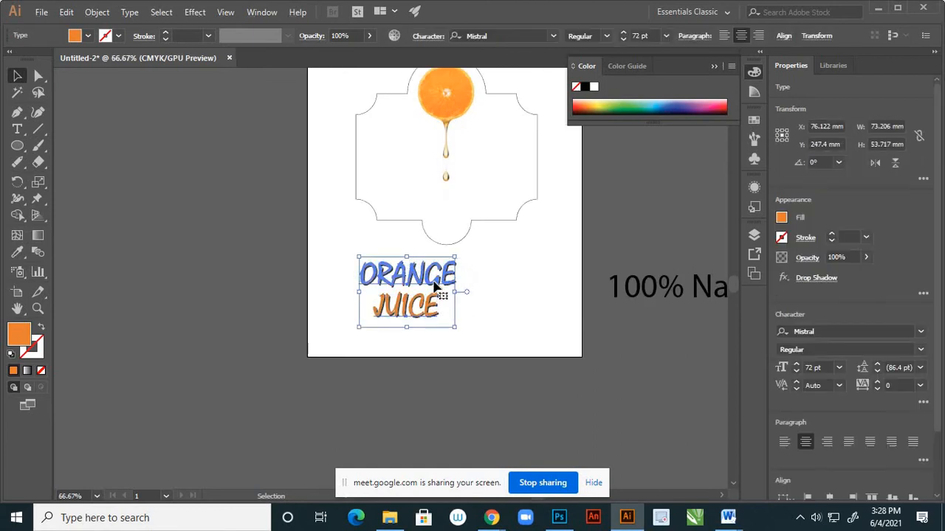
pyautogui.rightClick(434, 282)
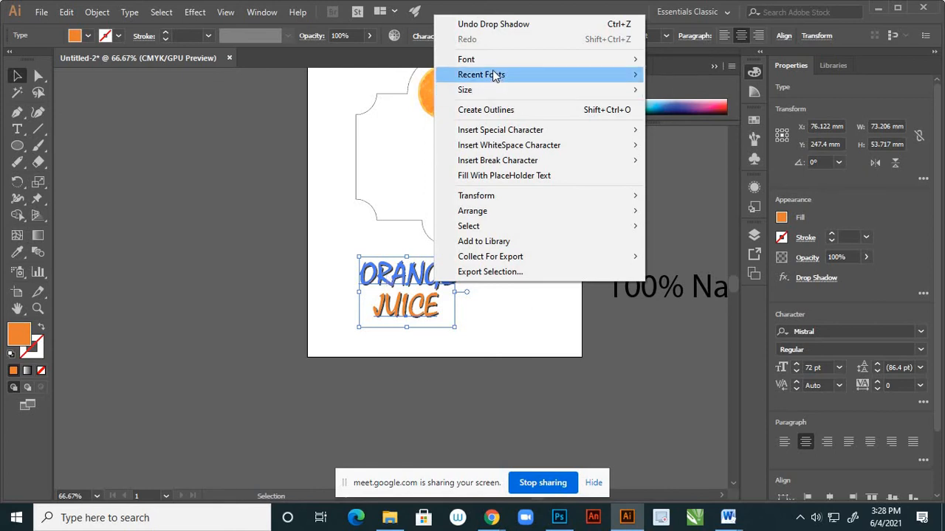
pyautogui.click(98, 16)
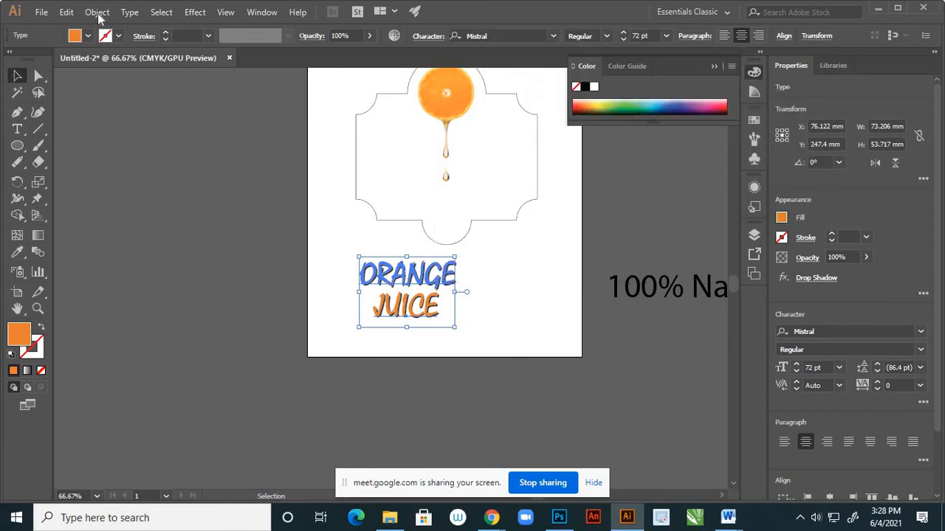
pyautogui.click(99, 16)
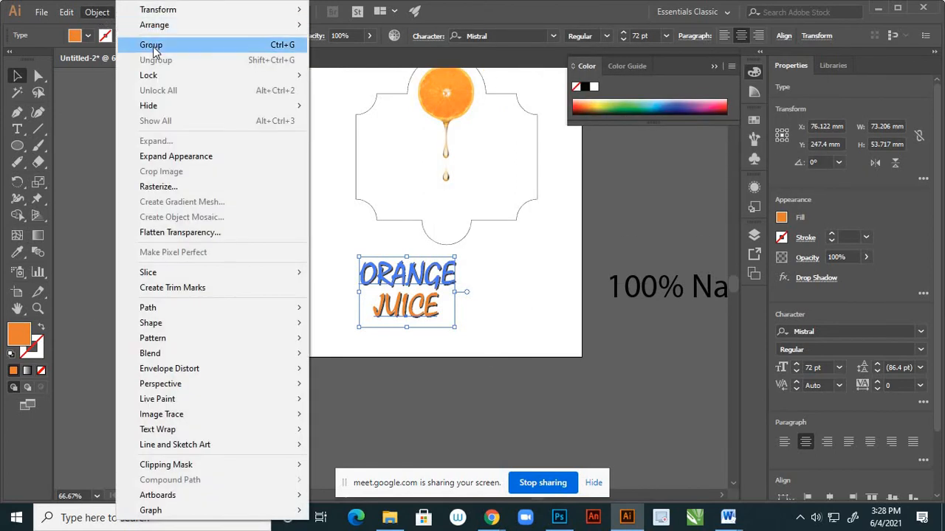
pyautogui.click(154, 46)
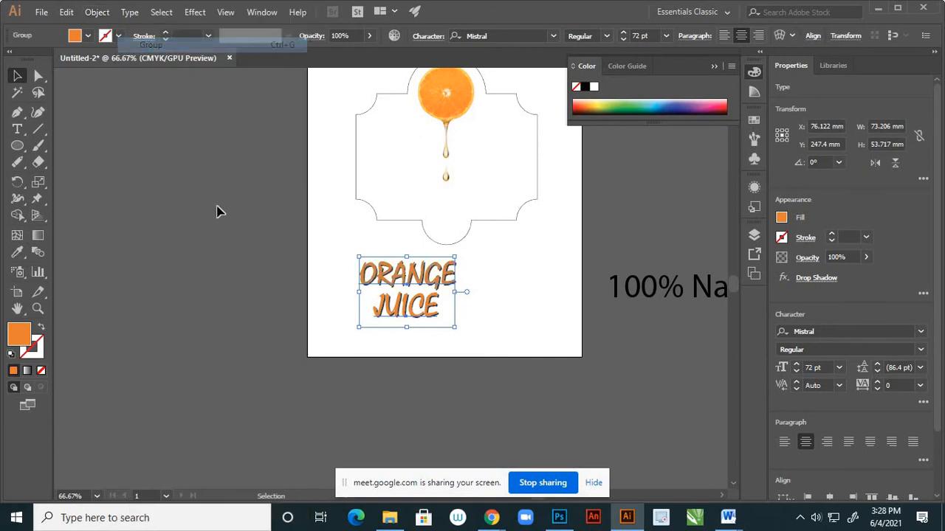
pyautogui.click(239, 259)
# Move the grouped "ORANGE JUICE" text inside the label outline, centred beneath the dripping orange slice, and shift it slightly up.
pyautogui.moveTo(435, 286); pyautogui.dragTo(473, 186)
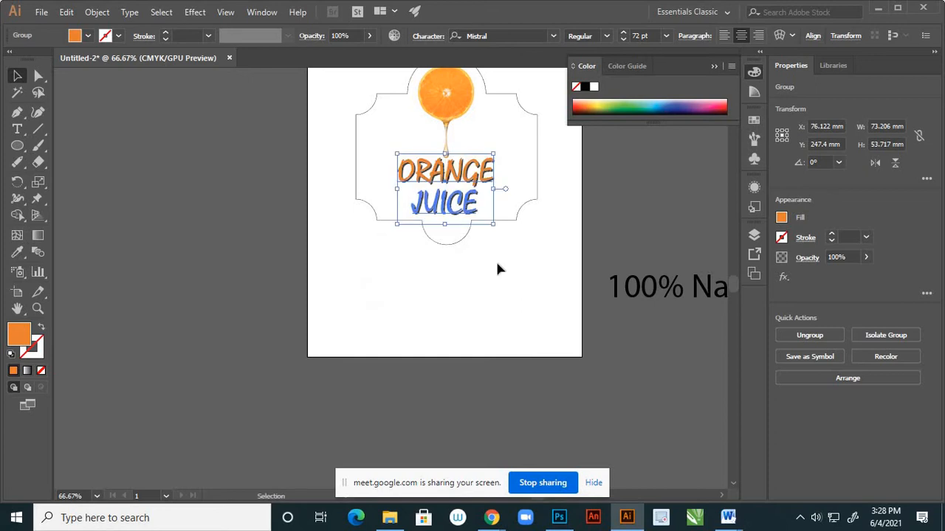
pyautogui.click(425, 318)
pyautogui.scroll(-2, 424, 311)
pyautogui.scroll(2, 443, 259)
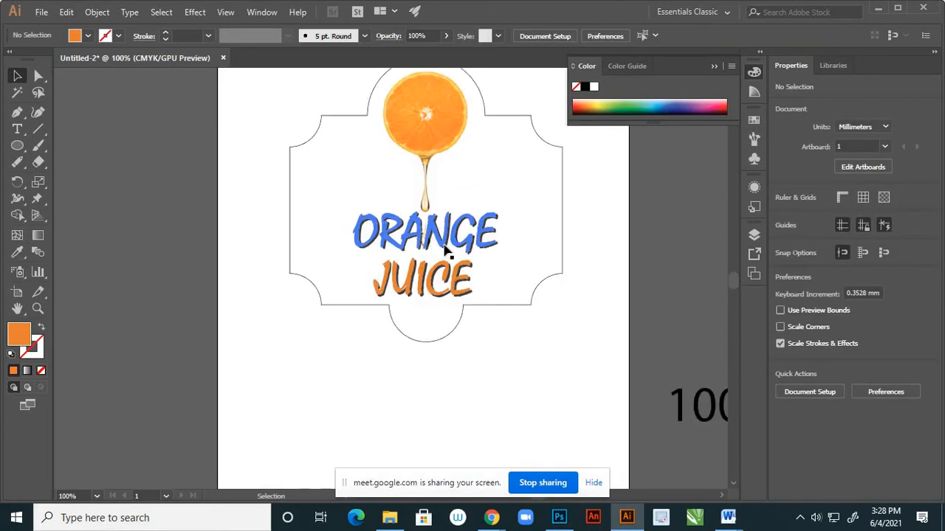
pyautogui.moveTo(451, 237); pyautogui.dragTo(452, 234)
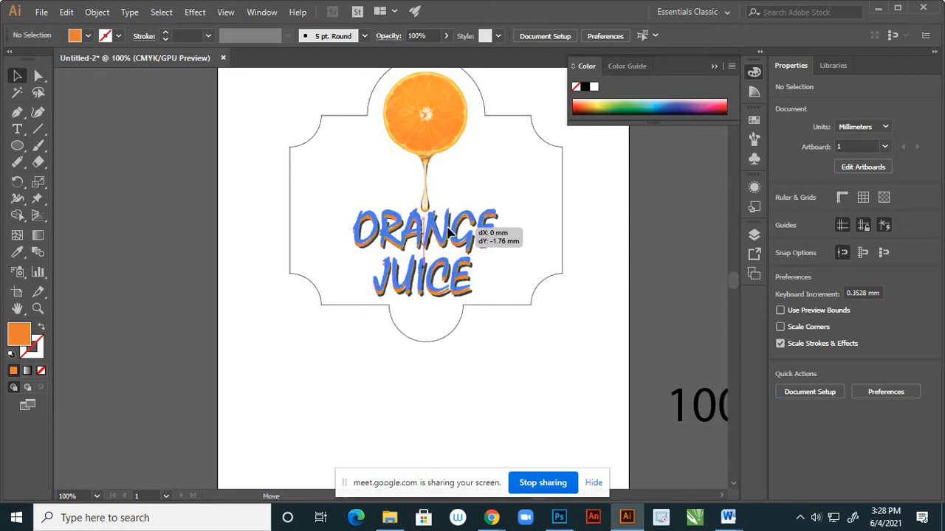
pyautogui.click(521, 233)
pyautogui.scroll(-2, 434, 264)
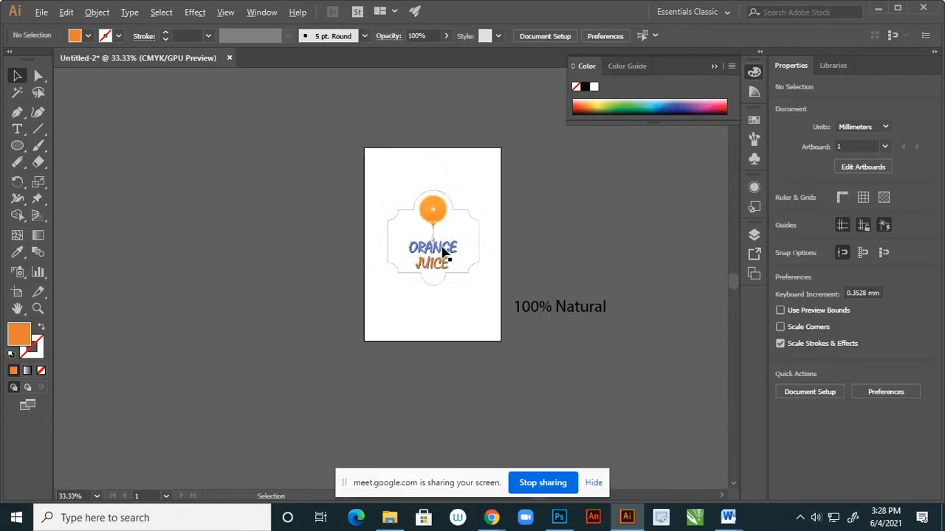
pyautogui.scroll(1, 436, 264)
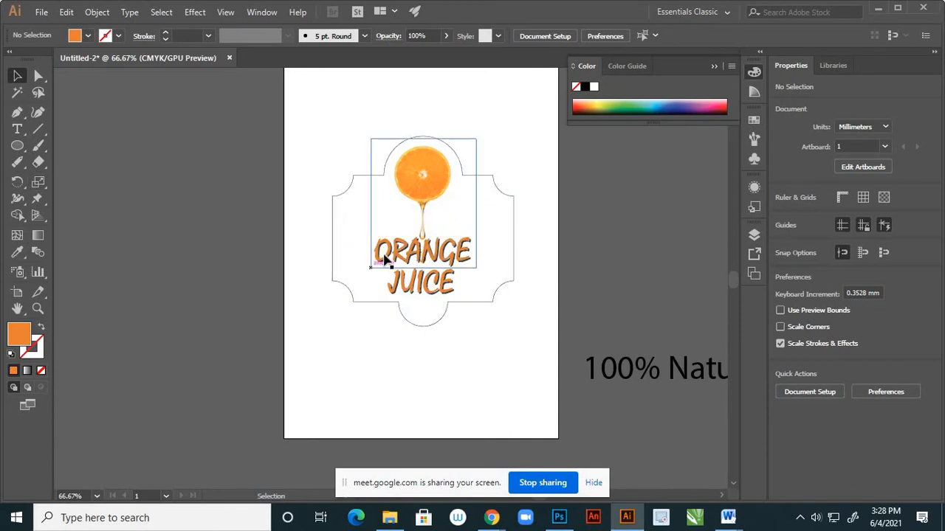
# Lock Layer 1 and add a new layer above it.
pyautogui.click(754, 237)
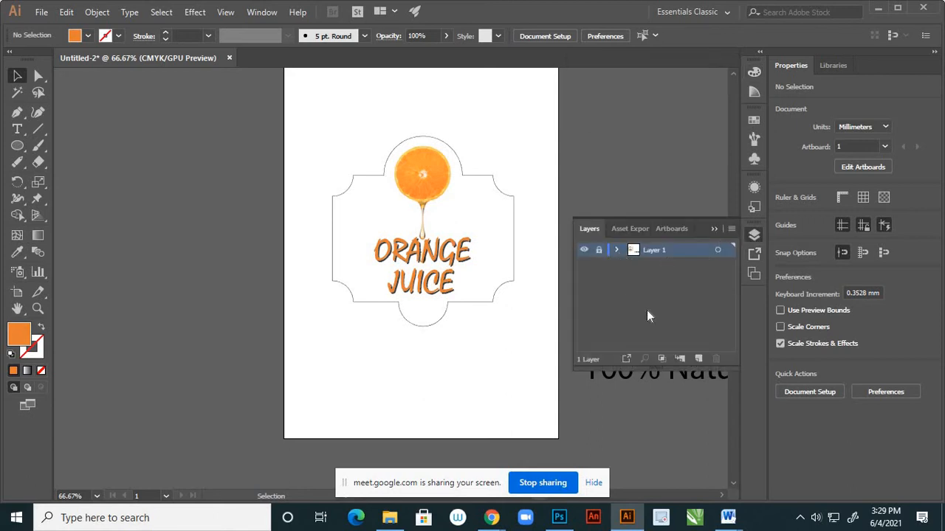
pyautogui.click(697, 358)
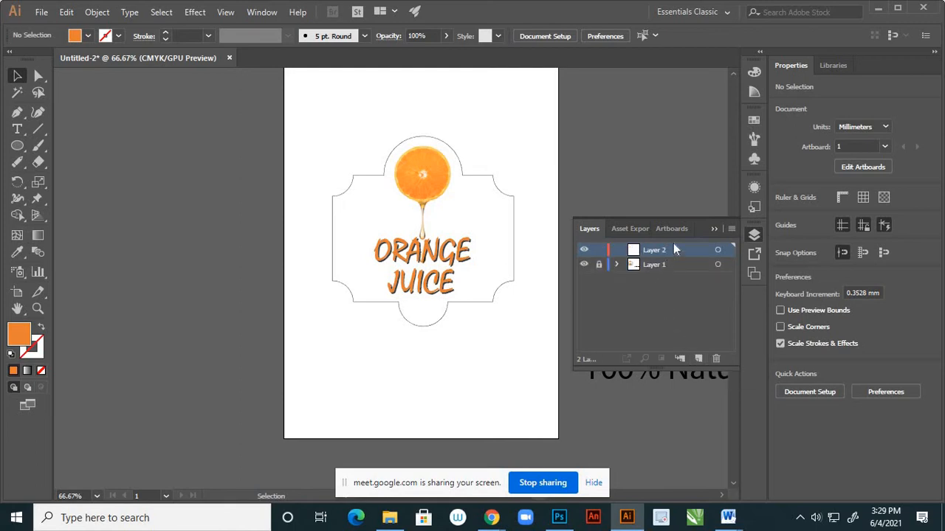
pyautogui.click(713, 229)
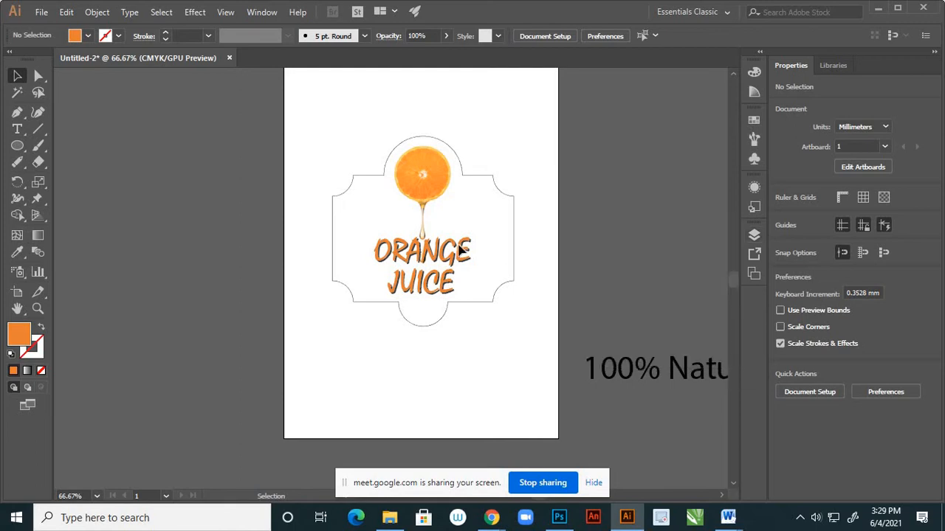
pyautogui.scroll(2, 472, 255)
pyautogui.scroll(-1, 488, 247)
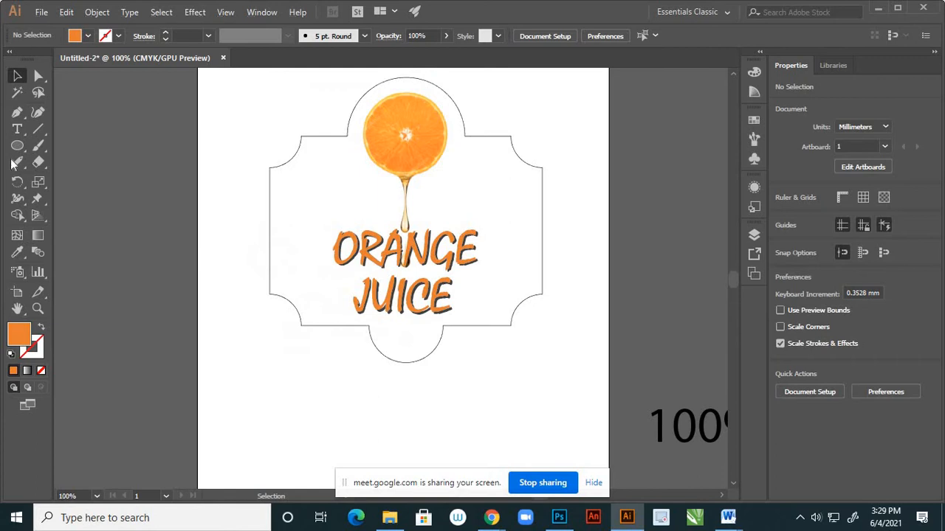
# Set up the Pen tool with a near-black stroke (#020202) and no fill.
pyautogui.click(17, 112)
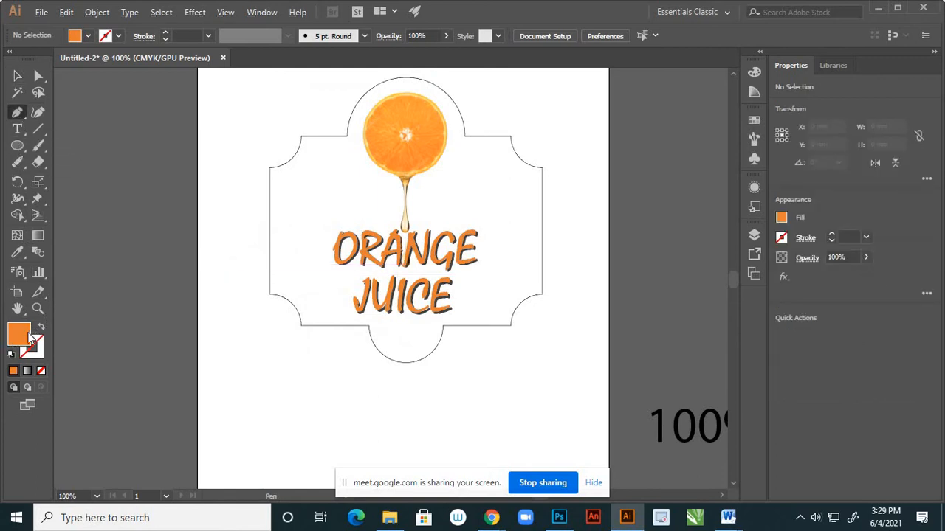
pyautogui.click(40, 352)
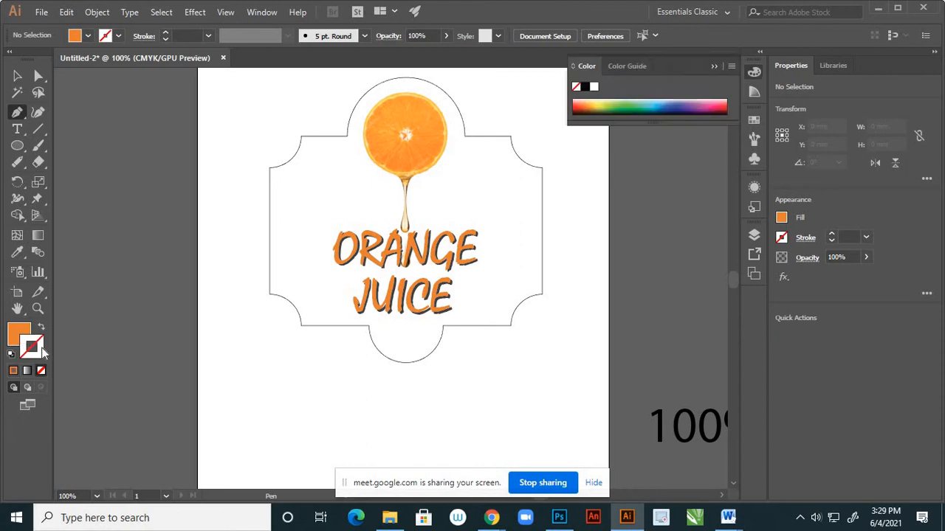
pyautogui.doubleClick(42, 353)
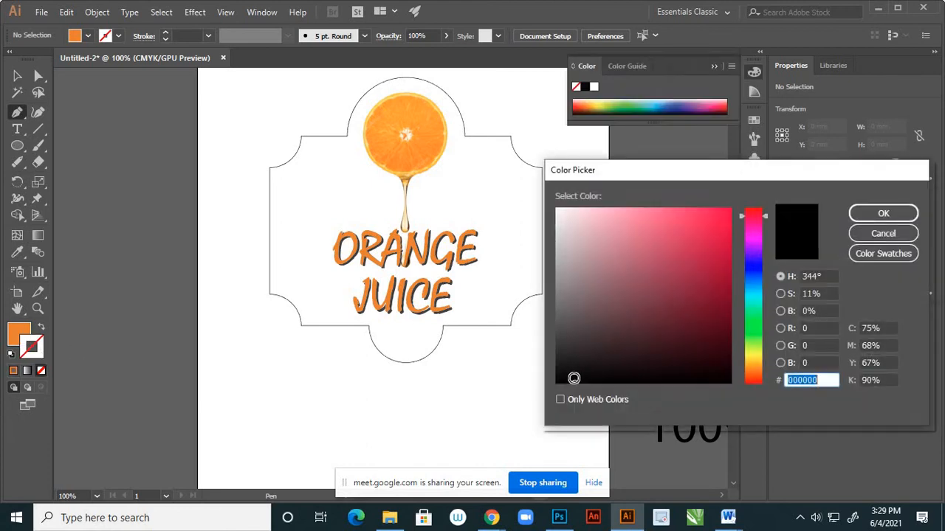
pyautogui.click(883, 213)
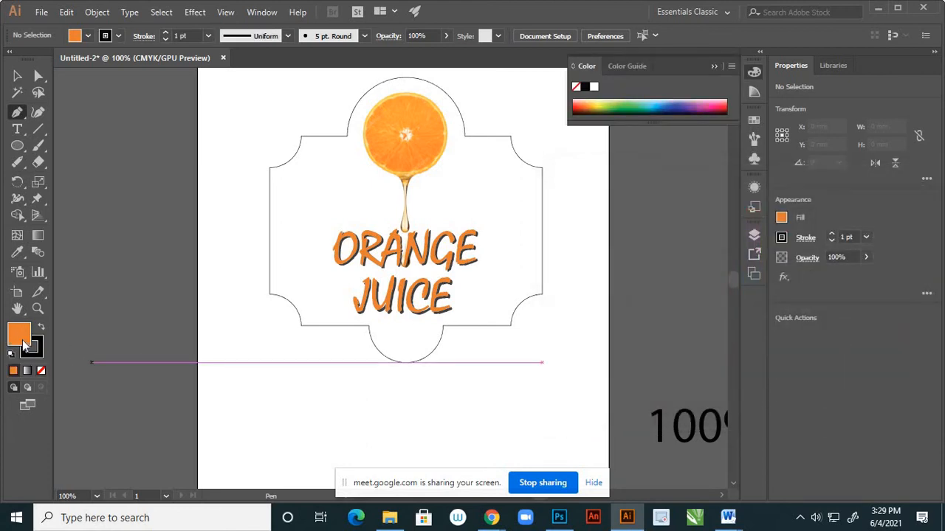
pyautogui.click(42, 372)
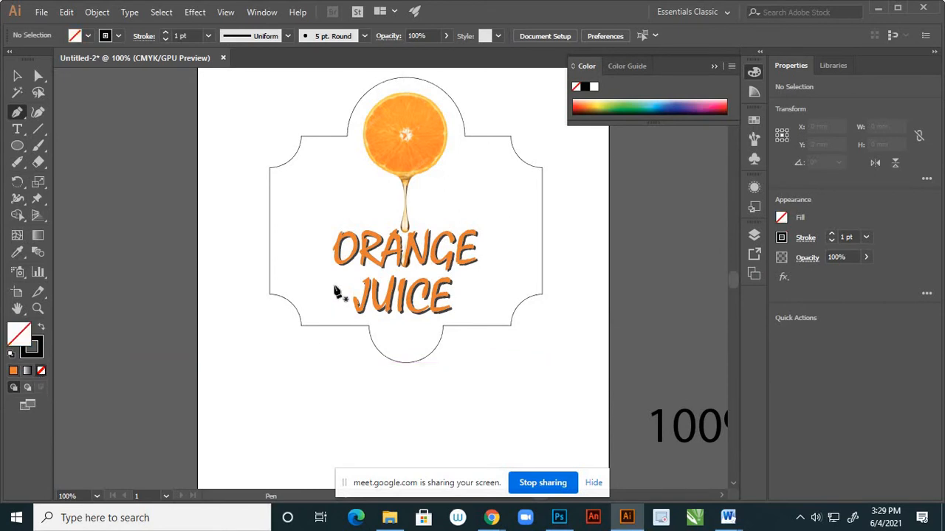
# Draw a wavy path across the label from its left edge to its right edge, ending in a corner point.
pyautogui.click(269, 246)
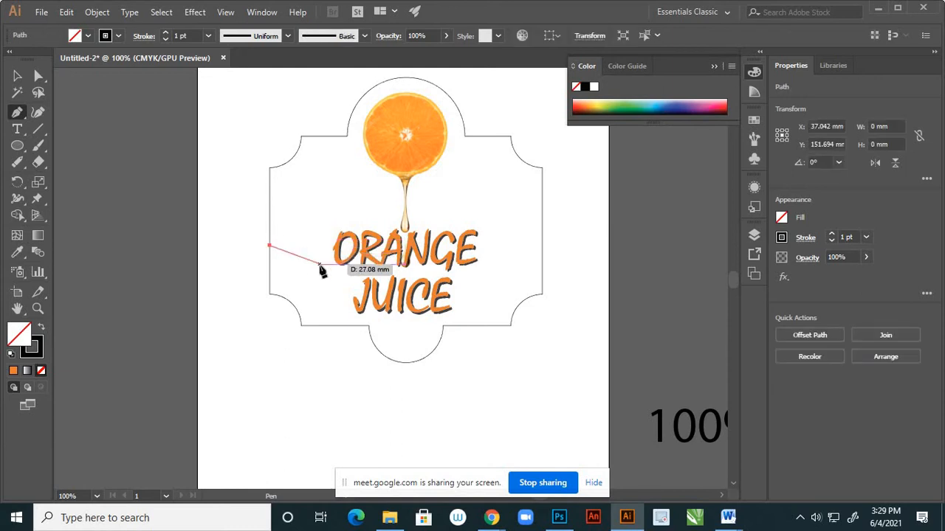
pyautogui.moveTo(319, 260); pyautogui.dragTo(328, 256)
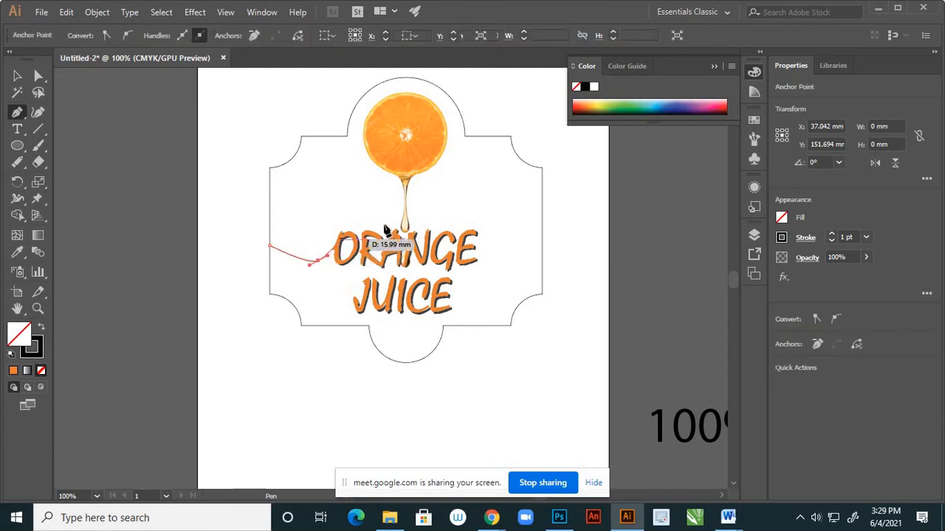
pyautogui.moveTo(446, 227); pyautogui.dragTo(478, 245)
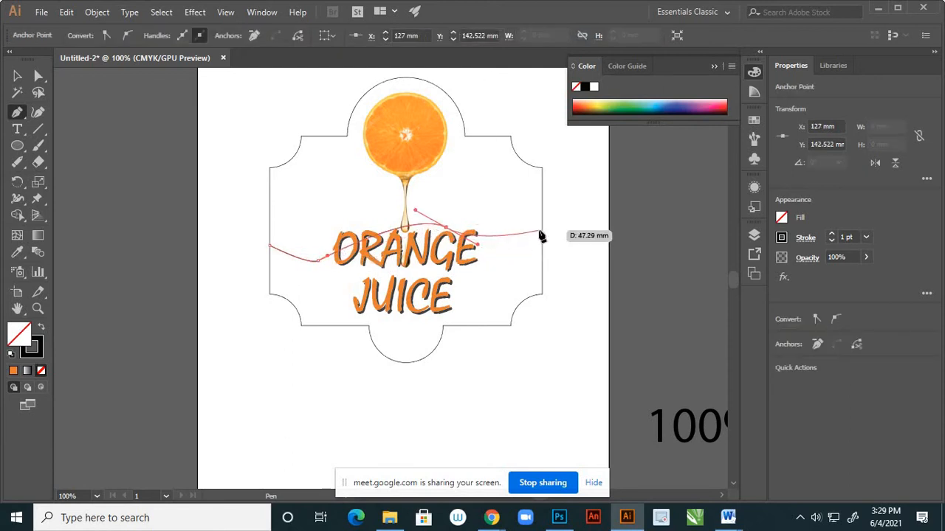
pyautogui.moveTo(541, 232); pyautogui.dragTo(557, 209)
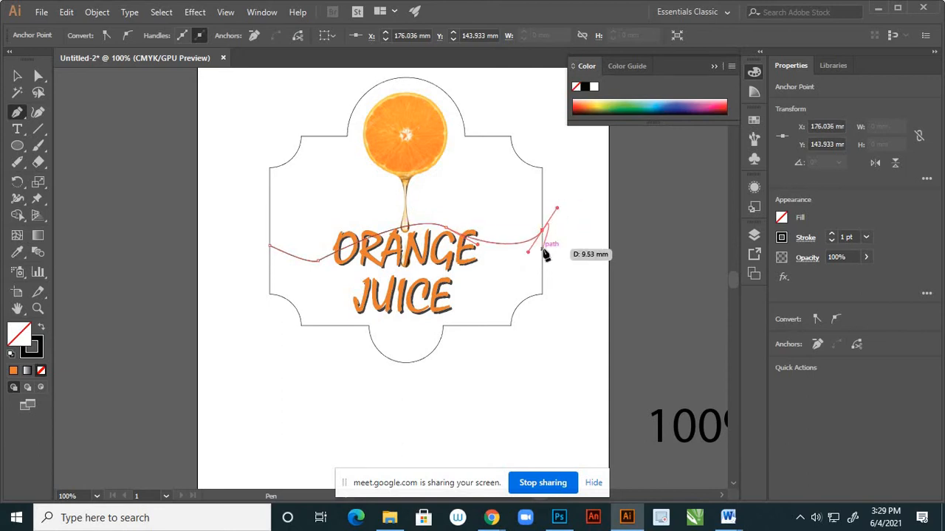
pyautogui.scroll(1, 544, 255)
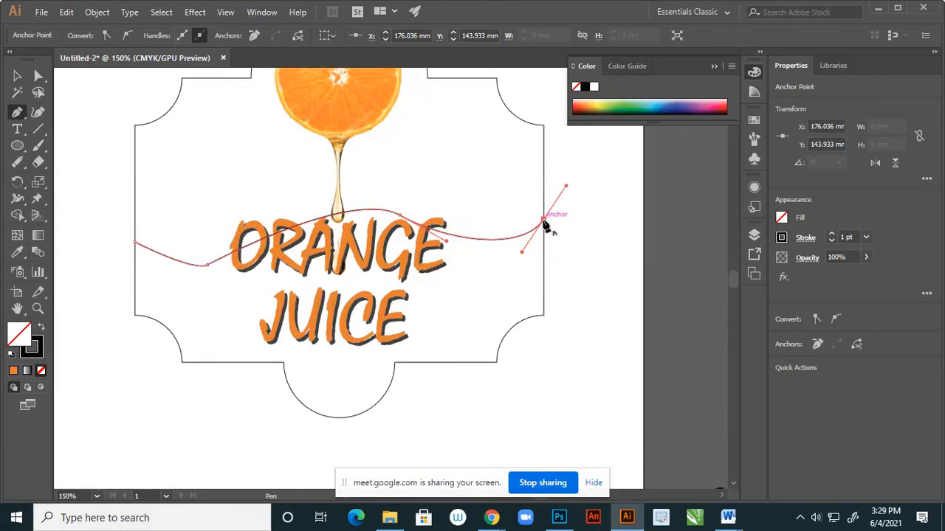
pyautogui.click(543, 223)
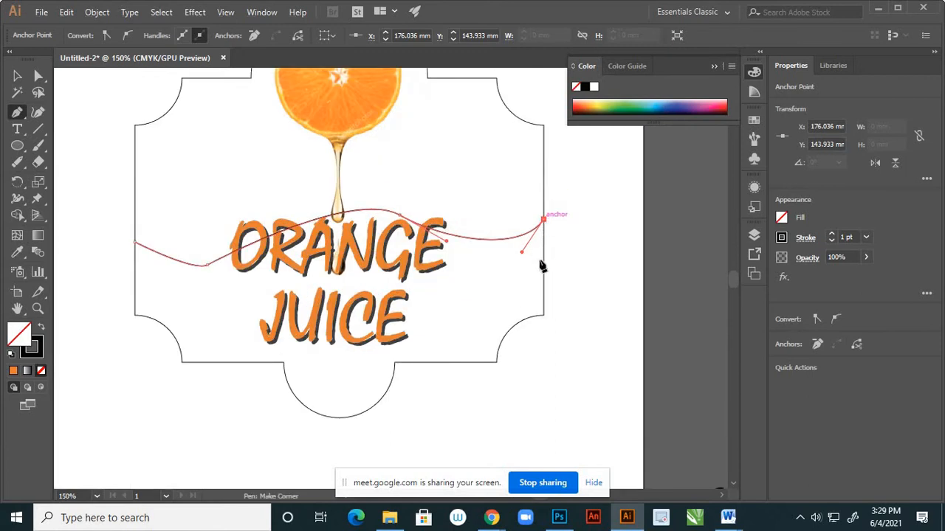
# Try to continue the wavy path along the label's lower-right outline, and undo those segments.
pyautogui.click(543, 318)
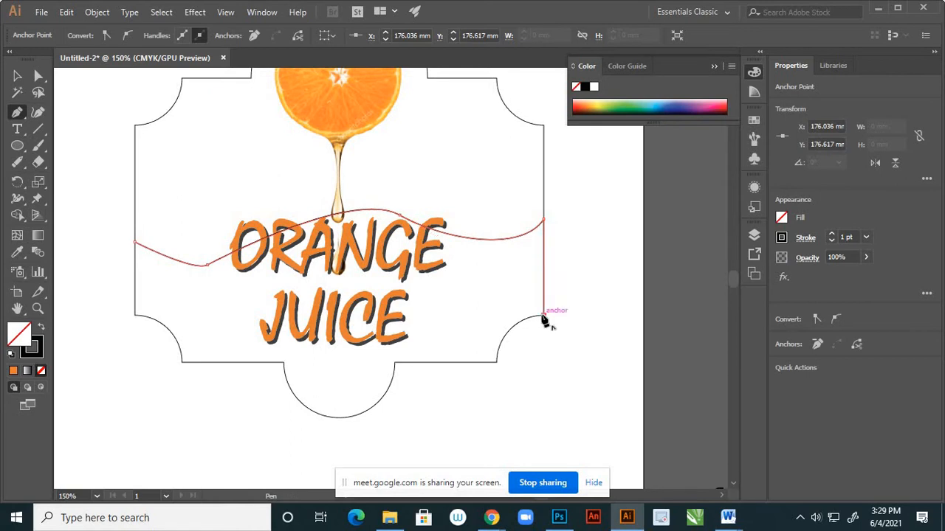
pyautogui.click(497, 361)
pyautogui.moveTo(496, 372); pyautogui.dragTo(493, 409)
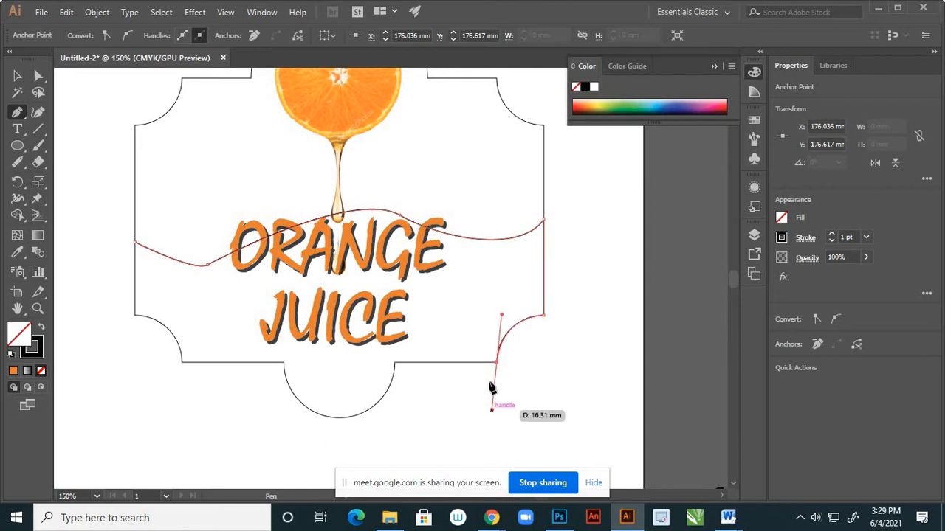
pyautogui.click(497, 362)
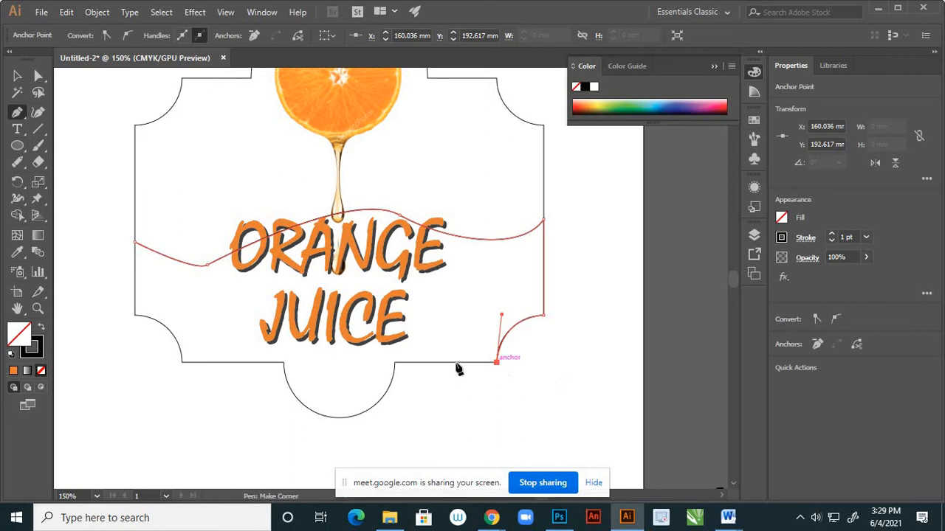
pyautogui.click(396, 363)
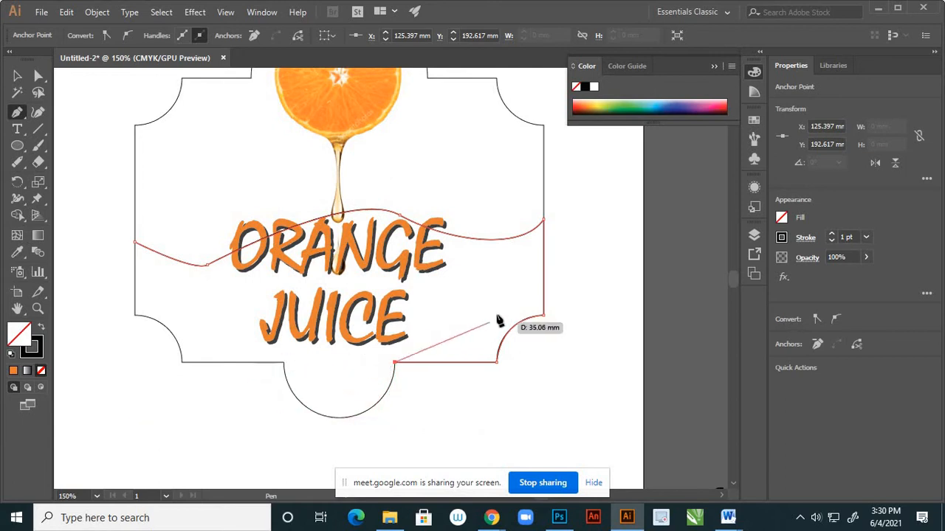
pyautogui.press('ctrl')
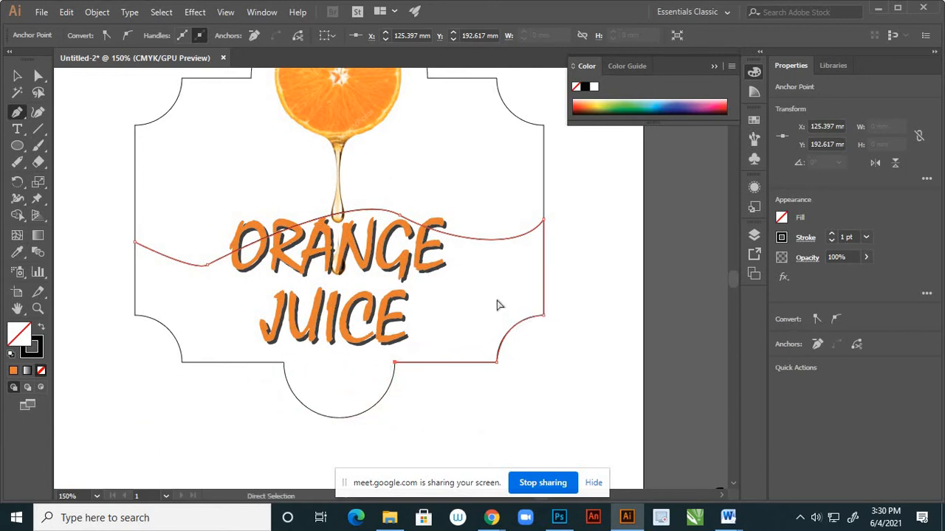
pyautogui.hotkey('ctrl', 'z')
pyautogui.hotkey('ctrl', 'z')
pyautogui.hotkey('ctrl', 'z')
pyautogui.hotkey('ctrl', 'z')
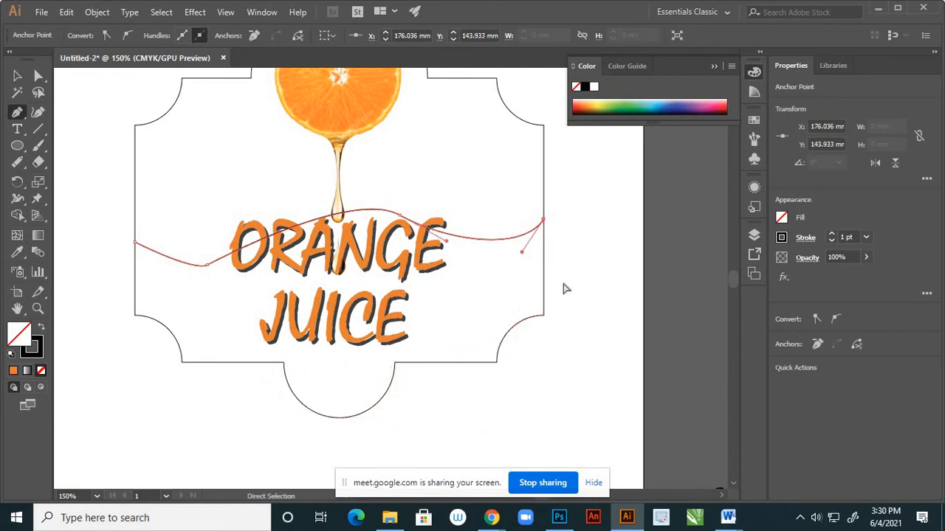
# Extend the path about 9 mm past the label's right edge, down below the label, across and up its left side to the wave's height.
pyautogui.click(571, 219)
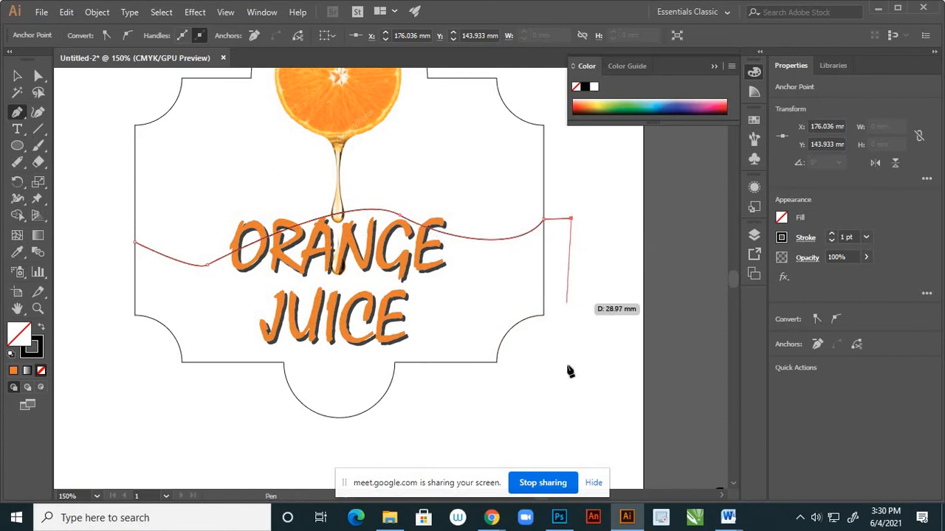
pyautogui.click(570, 425)
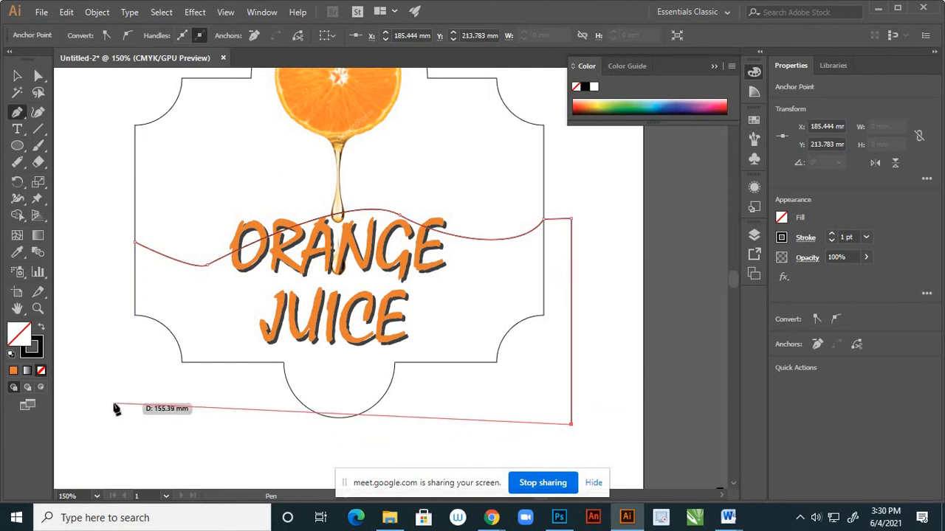
pyautogui.click(110, 429)
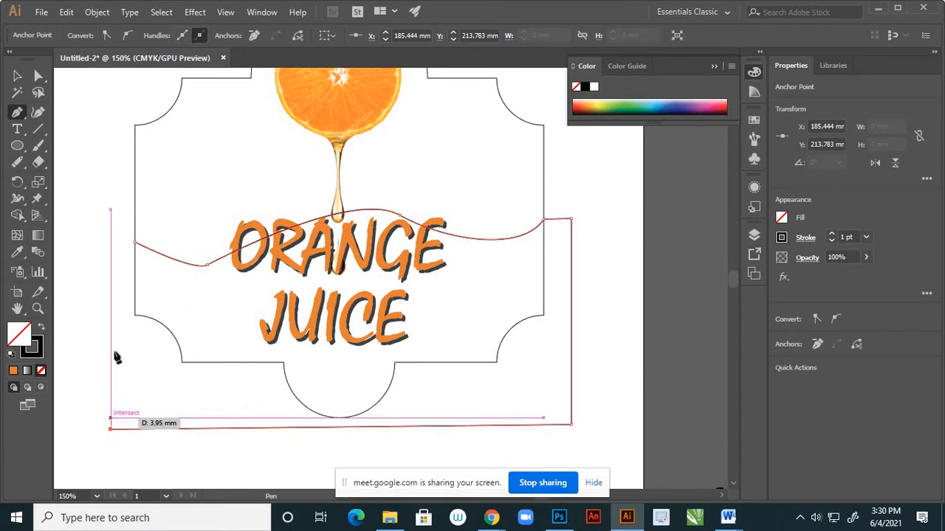
pyautogui.click(111, 242)
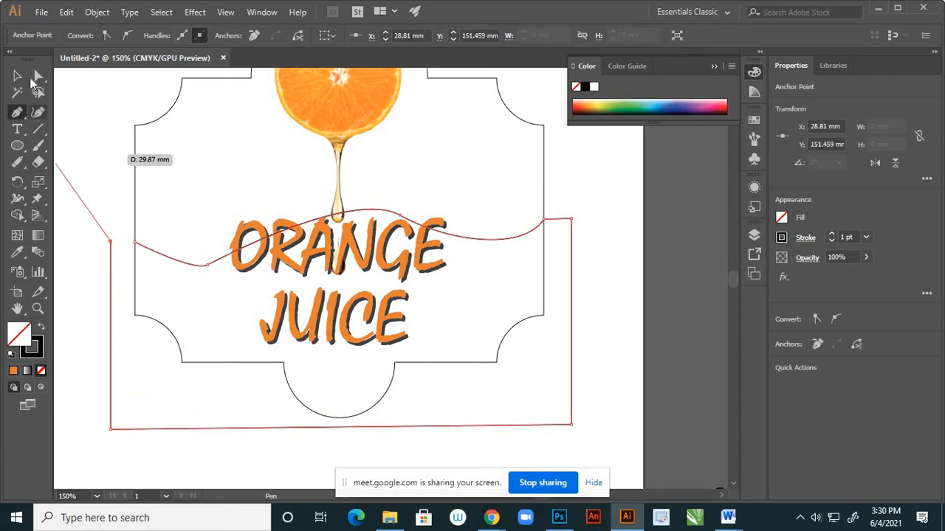
# Move the wave's left starting anchor outward to meet the path's open end outside the label.
pyautogui.press('a')
pyautogui.click(134, 244)
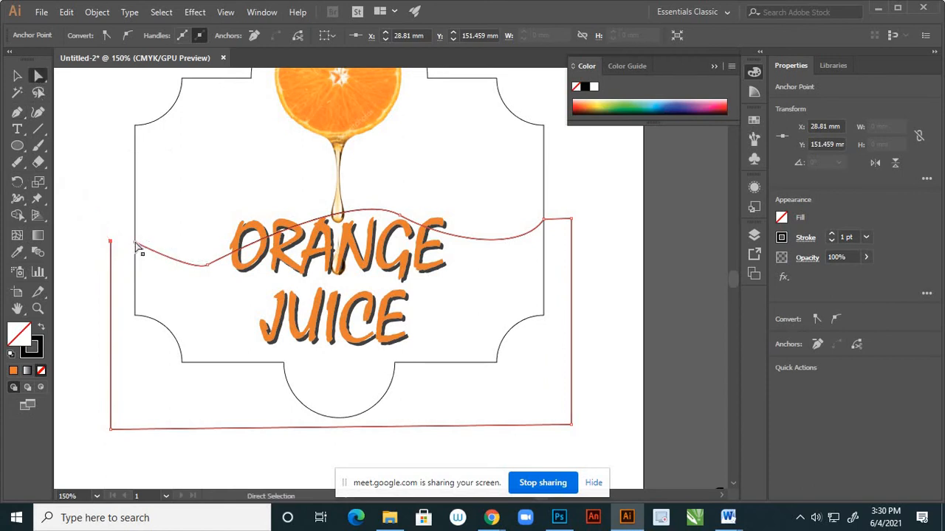
pyautogui.click(136, 247)
pyautogui.moveTo(135, 247); pyautogui.dragTo(111, 243)
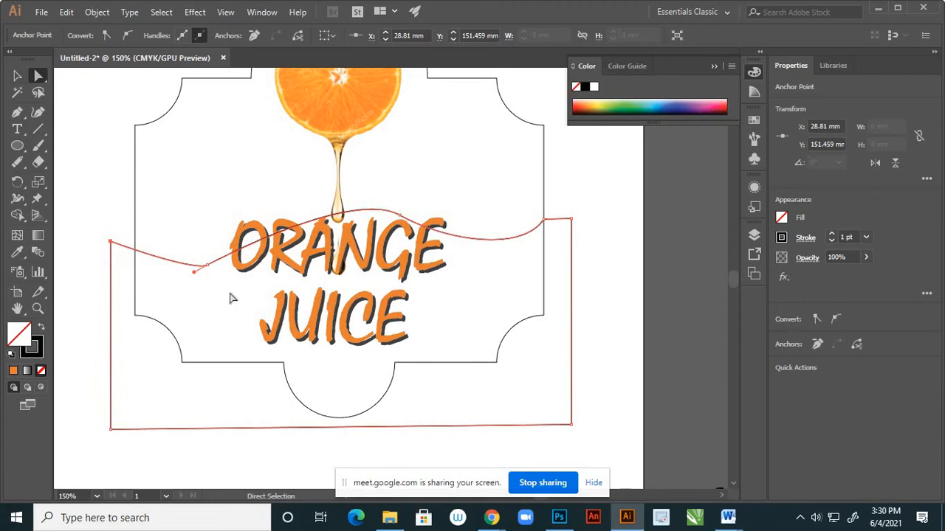
# Deepen the wave's left and right dips by lengthening the curve handles, and deselect the path.
pyautogui.moveTo(195, 272); pyautogui.dragTo(126, 312)
pyautogui.click(399, 214)
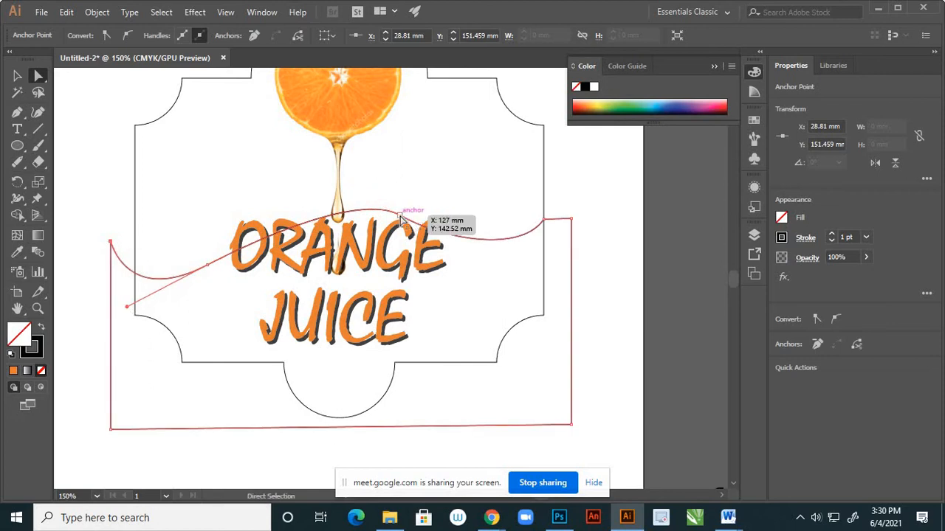
pyautogui.moveTo(446, 242); pyautogui.dragTo(474, 260)
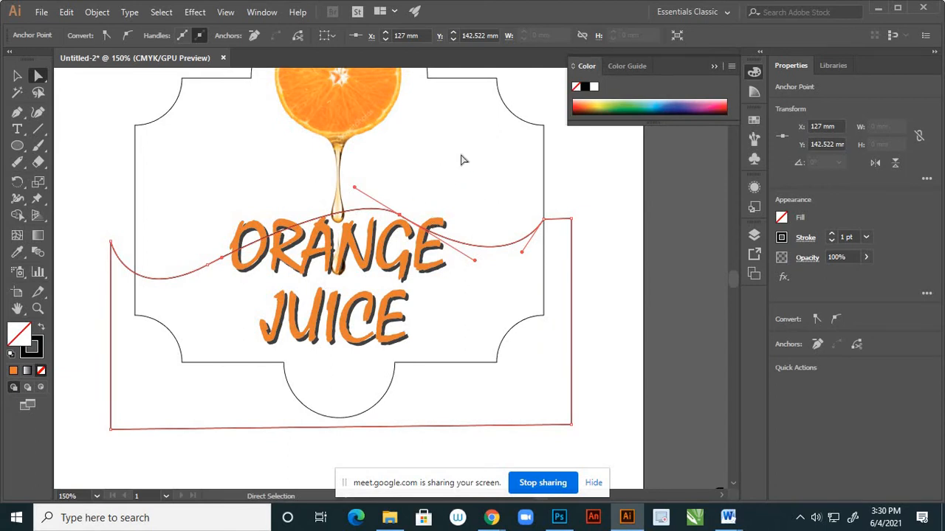
pyautogui.click(445, 192)
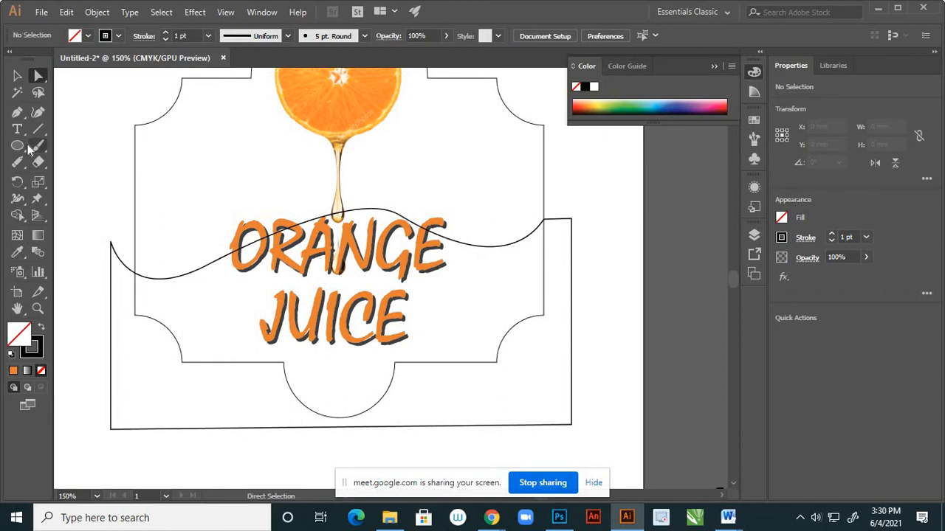
# Draw a closed, slanted droplet shape above the wave, to the right of the juice drip, and deselect it.
pyautogui.click(17, 112)
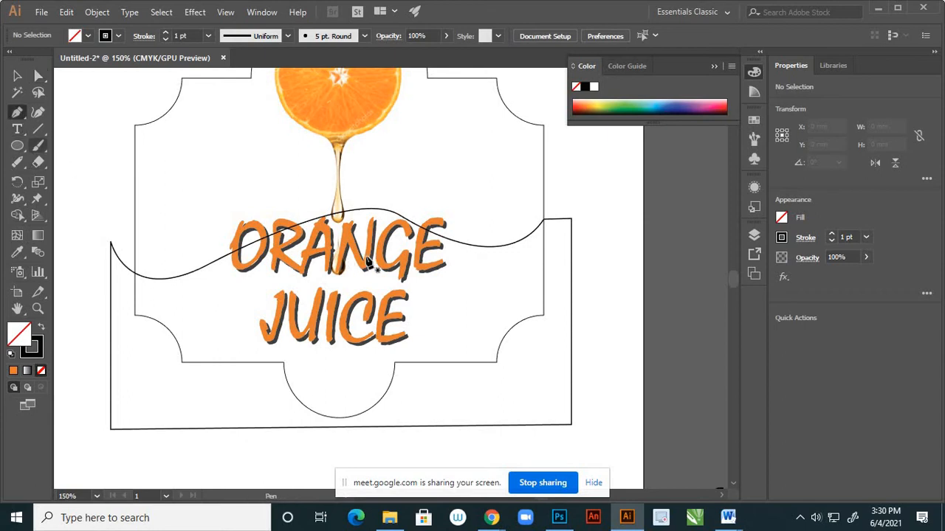
pyautogui.click(418, 203)
pyautogui.moveTo(469, 188); pyautogui.dragTo(472, 167)
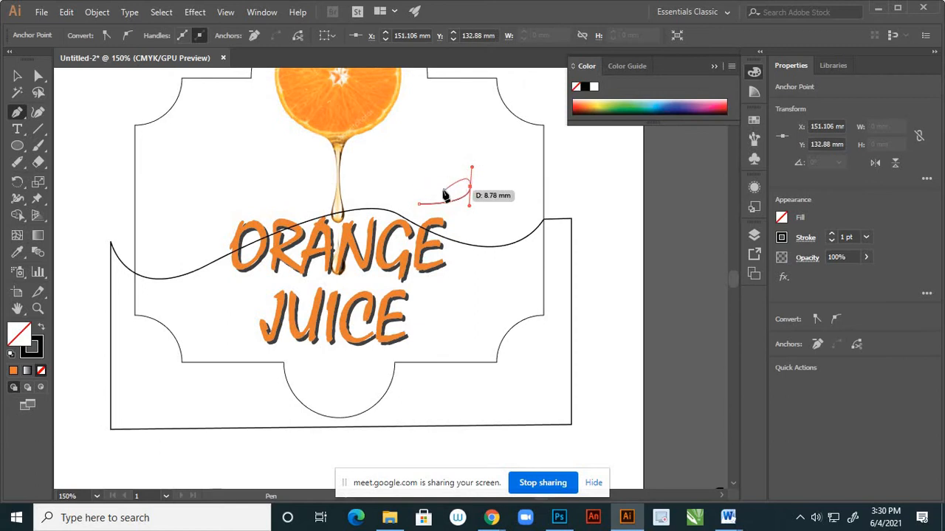
pyautogui.scroll(2, 443, 193)
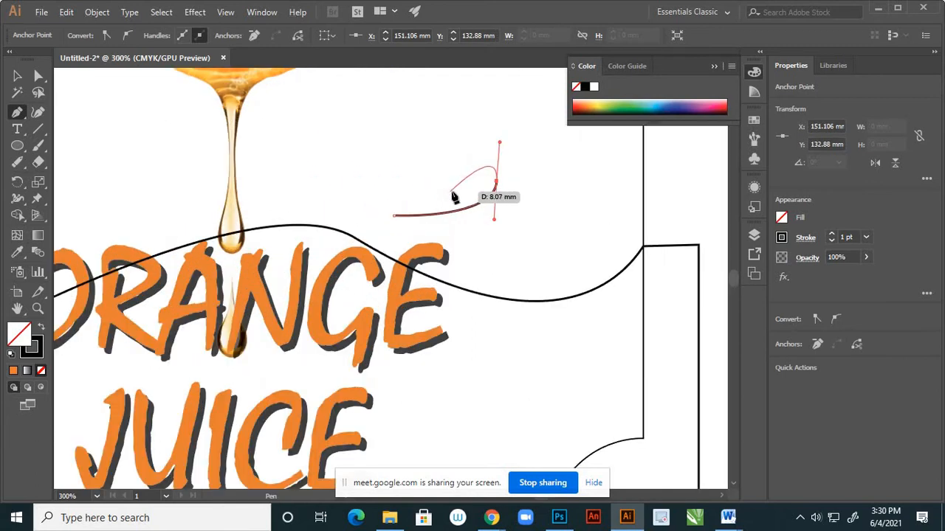
pyautogui.click(452, 193)
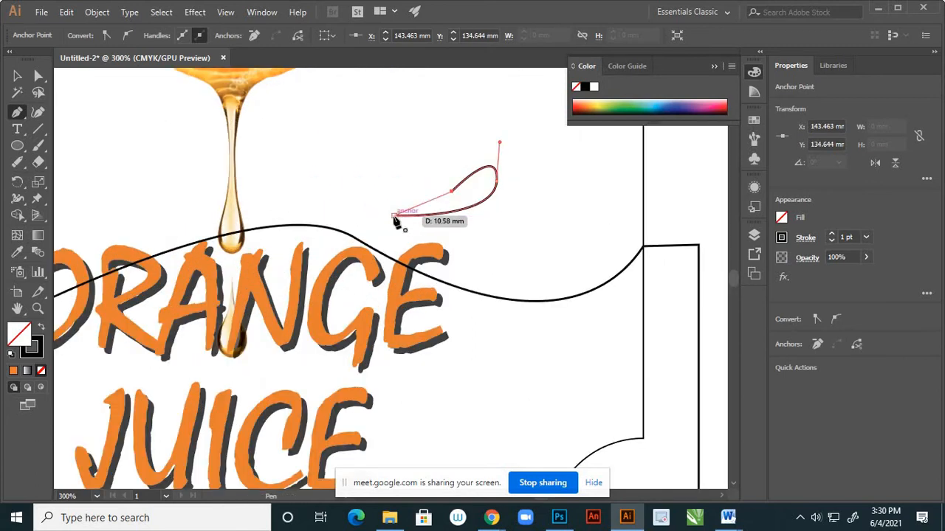
pyautogui.moveTo(383, 220); pyautogui.dragTo(349, 225)
pyautogui.click(17, 75)
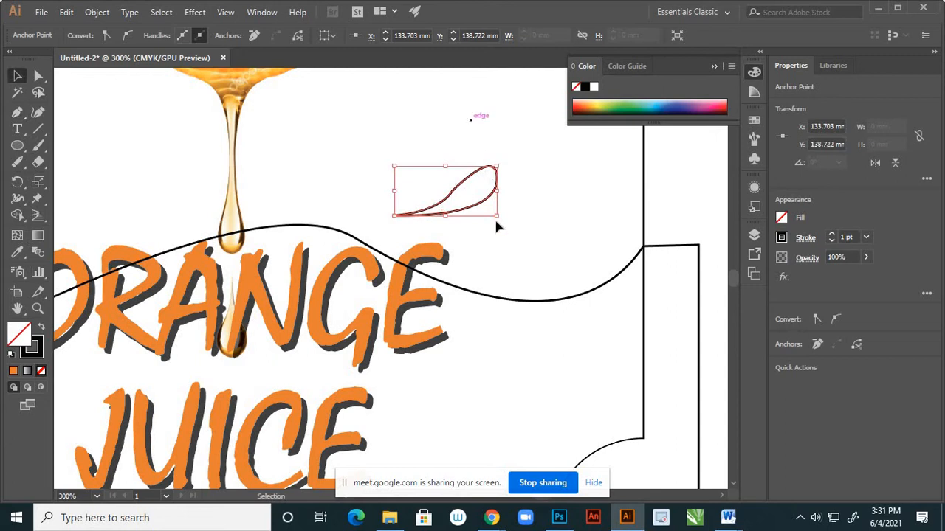
pyautogui.click(496, 250)
# Reshape the rounded end of the droplet beside the juice drip by pulling its upper curve handle inward with the Anchor Point tool.
pyautogui.scroll(-3, 498, 248)
pyautogui.scroll(4, 500, 230)
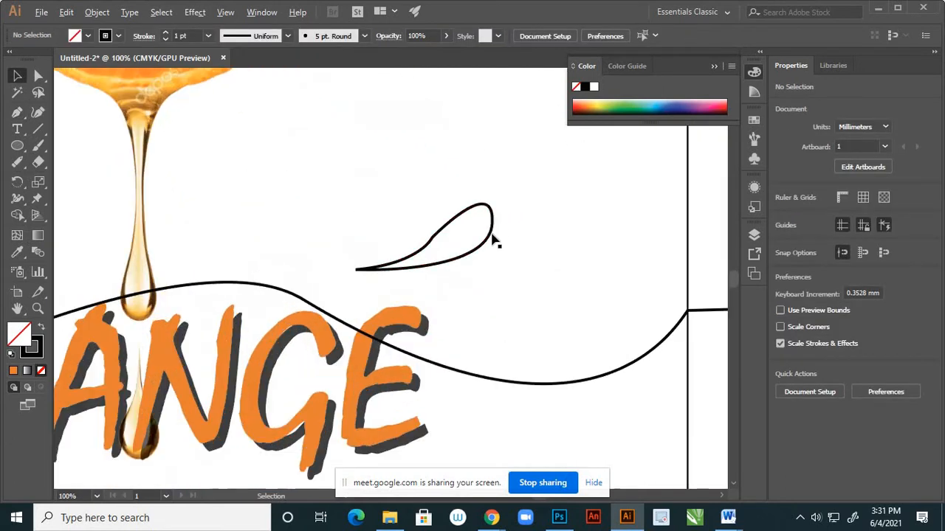
pyautogui.click(39, 76)
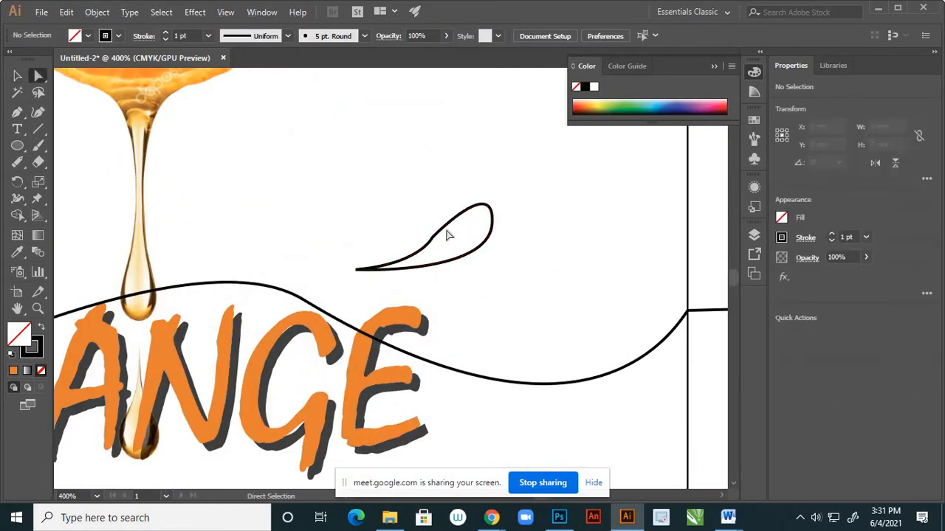
pyautogui.click(434, 239)
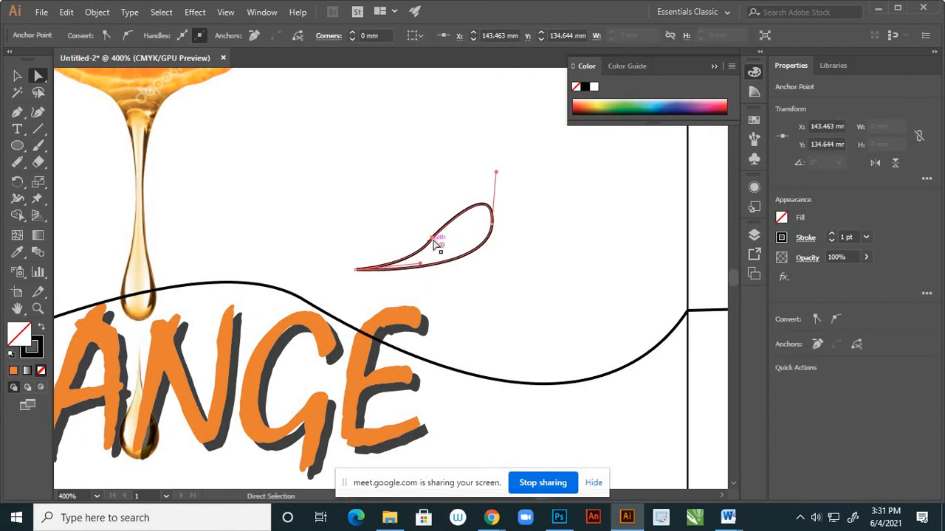
pyautogui.scroll(2, 441, 242)
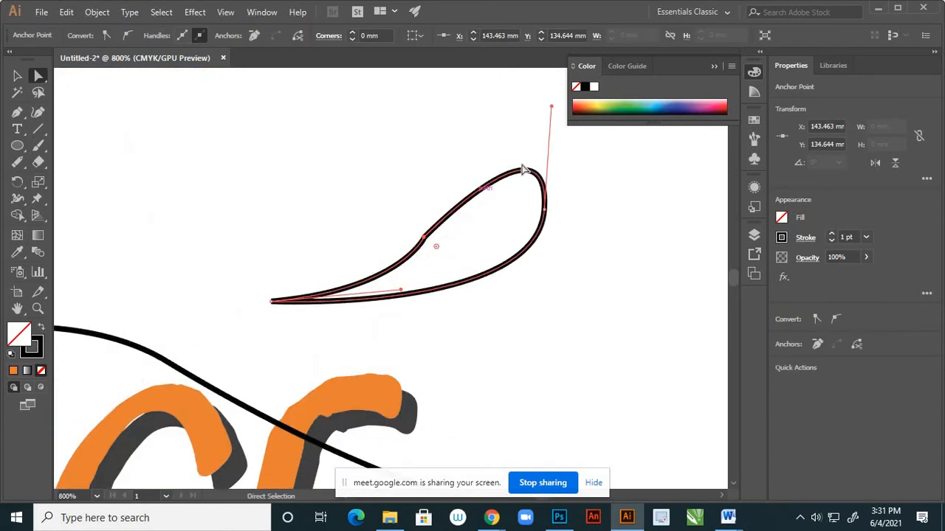
pyautogui.moveTo(552, 108); pyautogui.dragTo(508, 135)
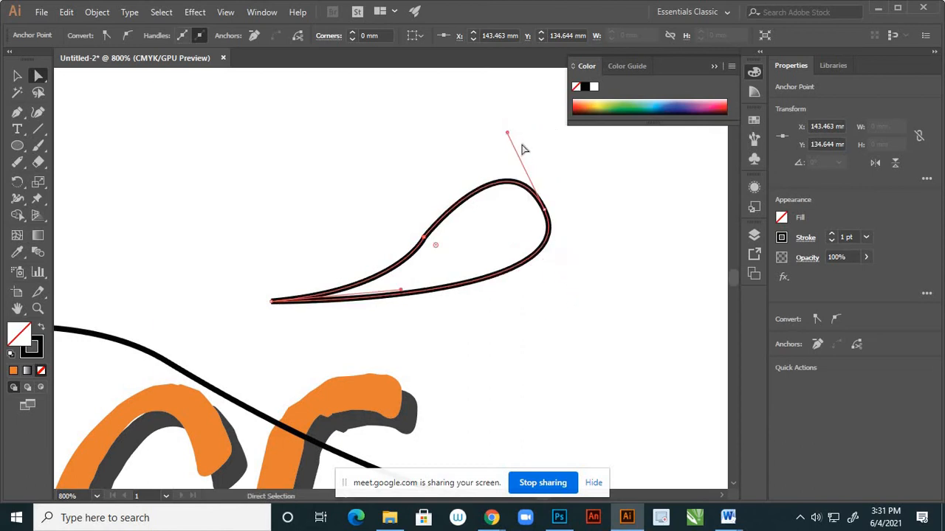
pyautogui.hotkey('ctrl', 'z')
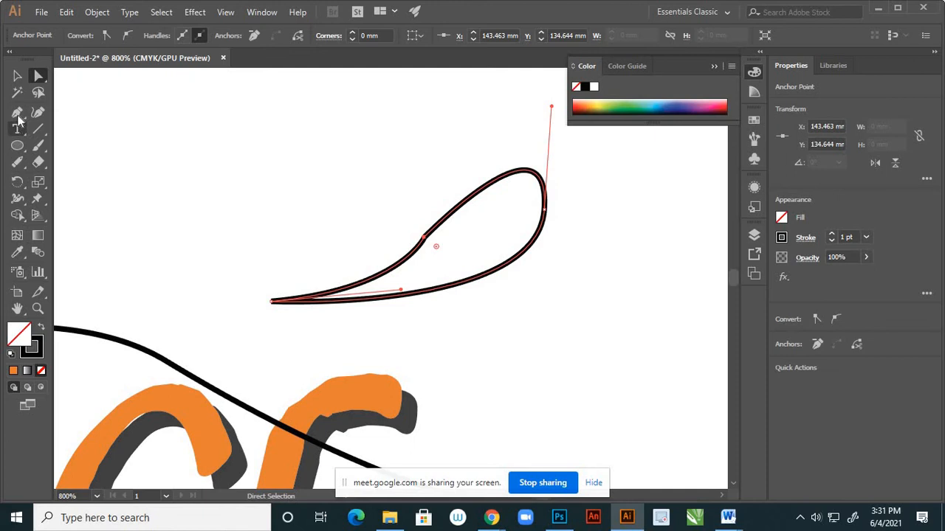
pyautogui.moveTo(17, 112); pyautogui.dragTo(71, 164)
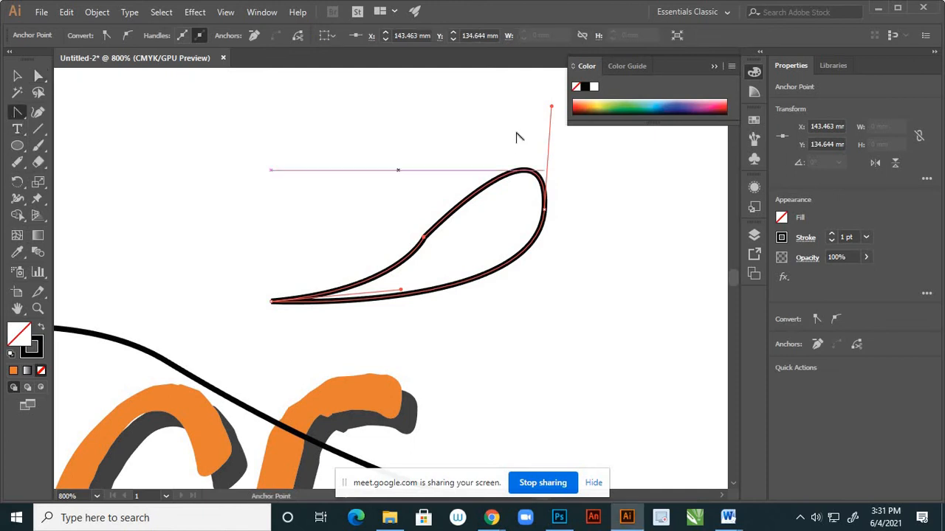
pyautogui.moveTo(547, 108); pyautogui.dragTo(528, 125)
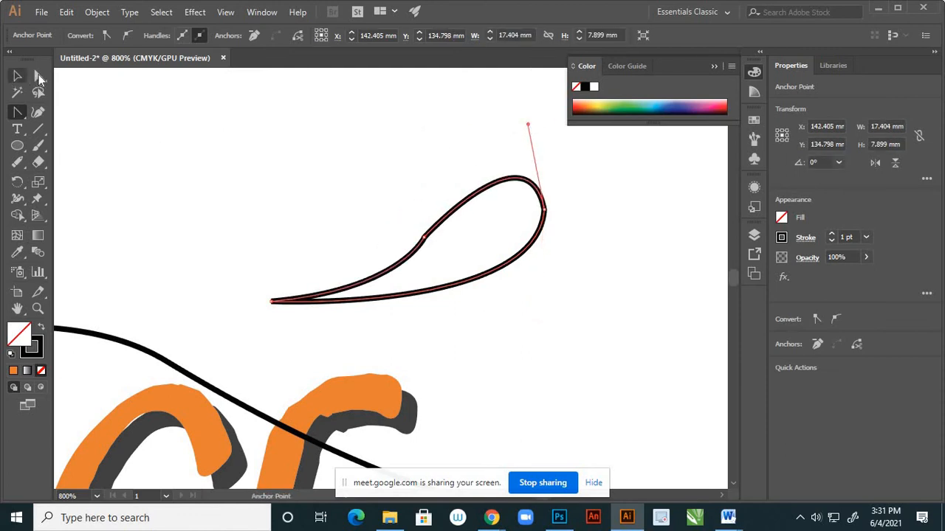
# Shorten the curve handle at the same droplet's pointed tip to smooth its upper edge, and deselect it.
pyautogui.click(38, 75)
pyautogui.click(425, 238)
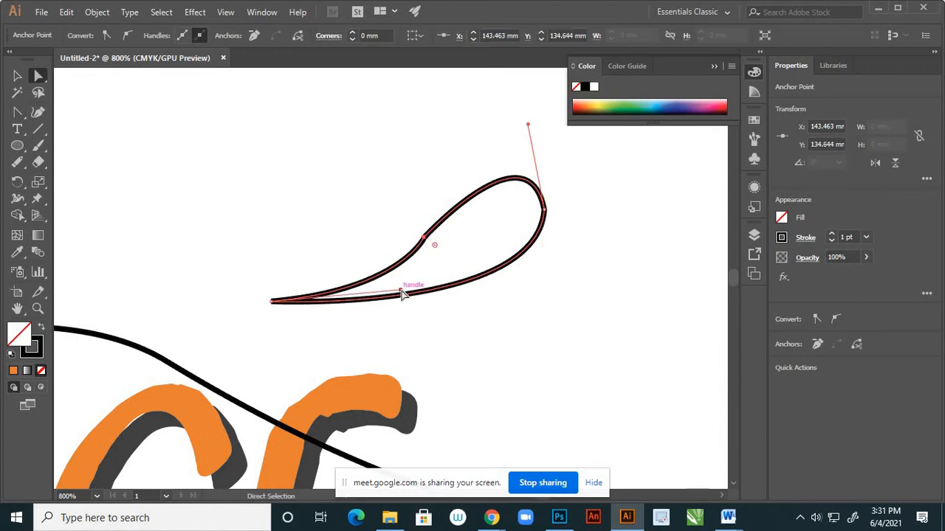
pyautogui.moveTo(401, 294); pyautogui.dragTo(371, 289)
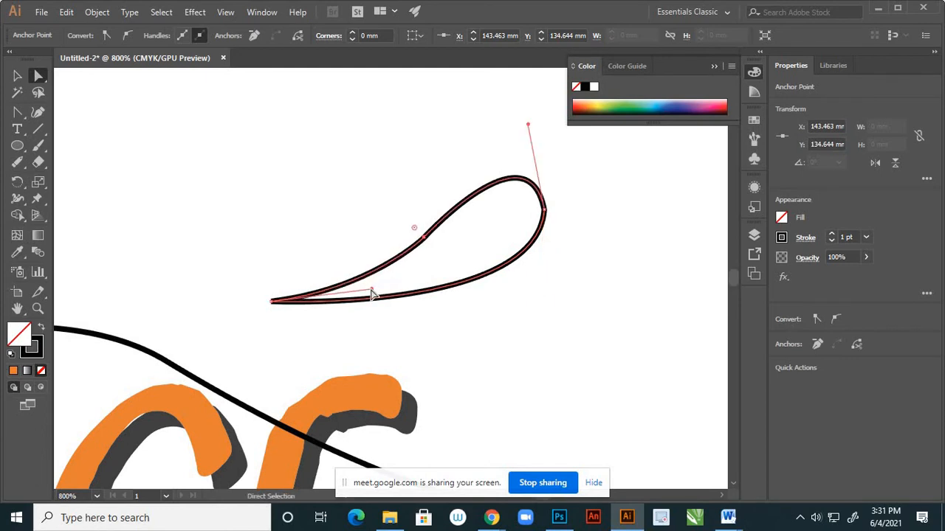
pyautogui.click(370, 194)
pyautogui.scroll(-2, 484, 249)
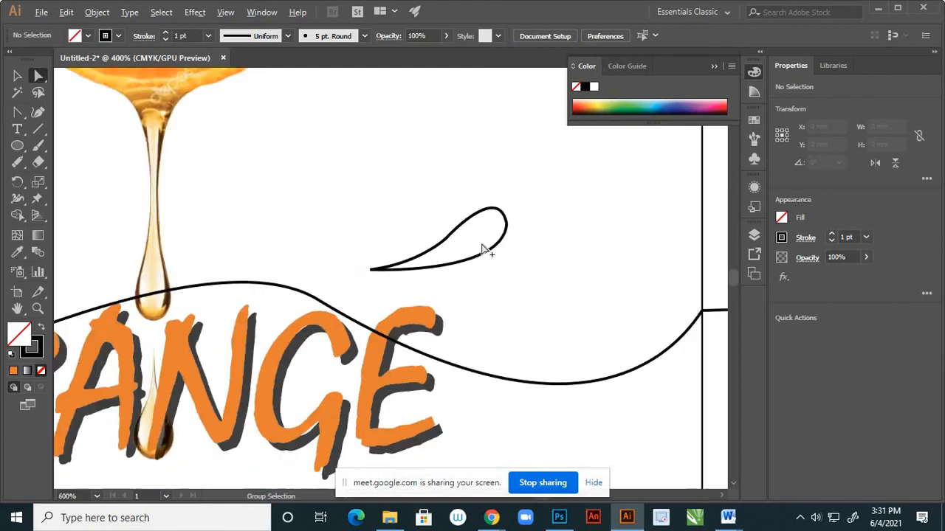
pyautogui.scroll(-4, 483, 249)
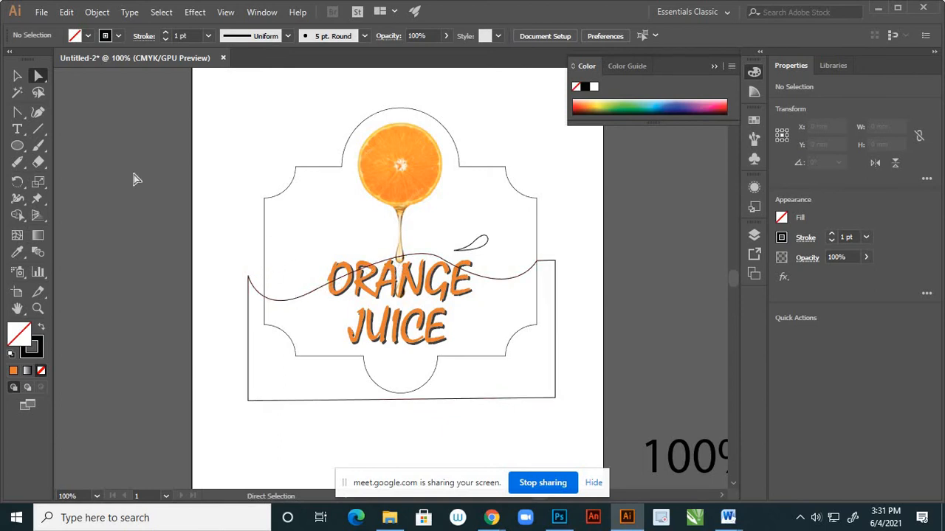
# Draw a second closed droplet about 12 mm wide and 7.6 mm high with the Pen tool, just inside the label's left edge above the wave.
pyautogui.moveTo(17, 112); pyautogui.dragTo(51, 116)
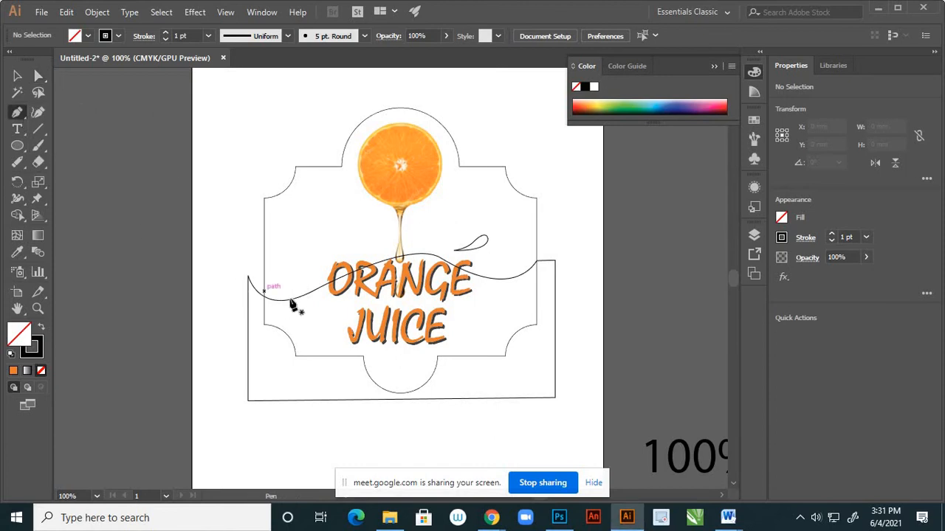
pyautogui.click(268, 239)
pyautogui.click(292, 226)
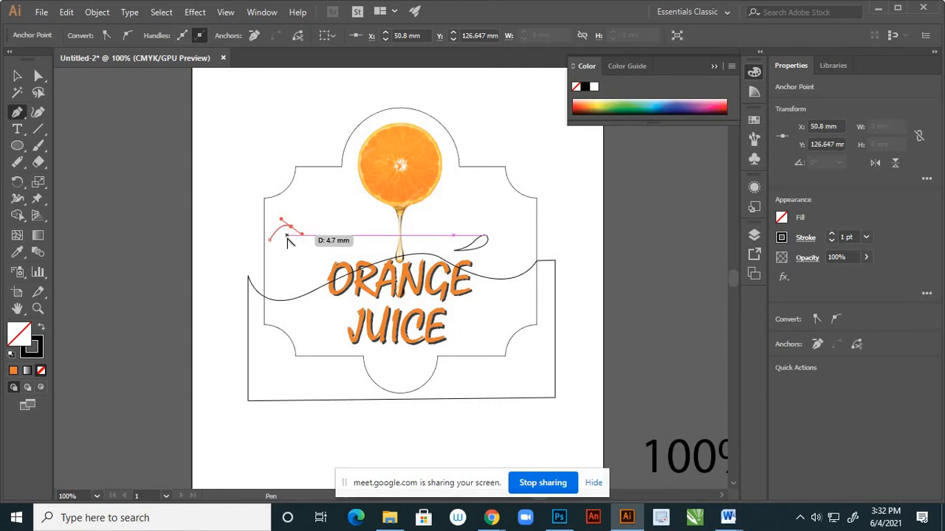
pyautogui.scroll(1, 288, 237)
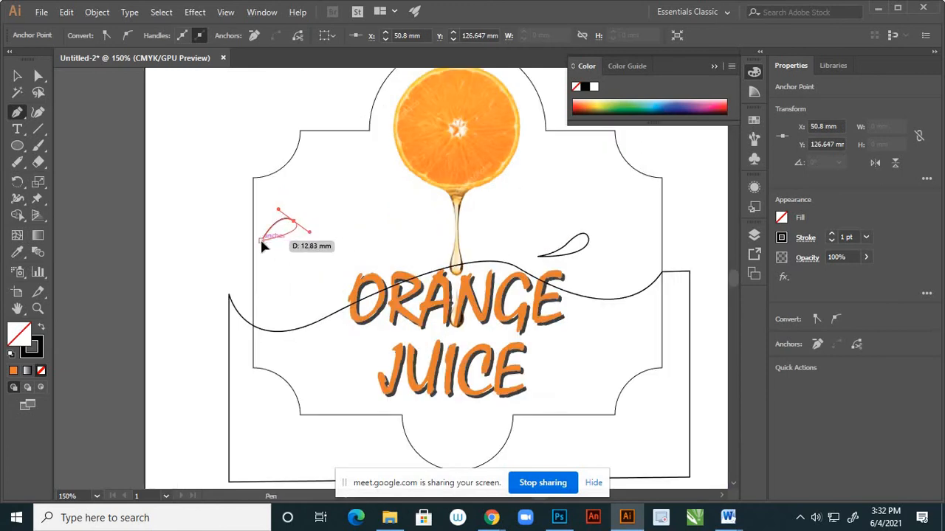
pyautogui.moveTo(261, 239); pyautogui.dragTo(254, 254)
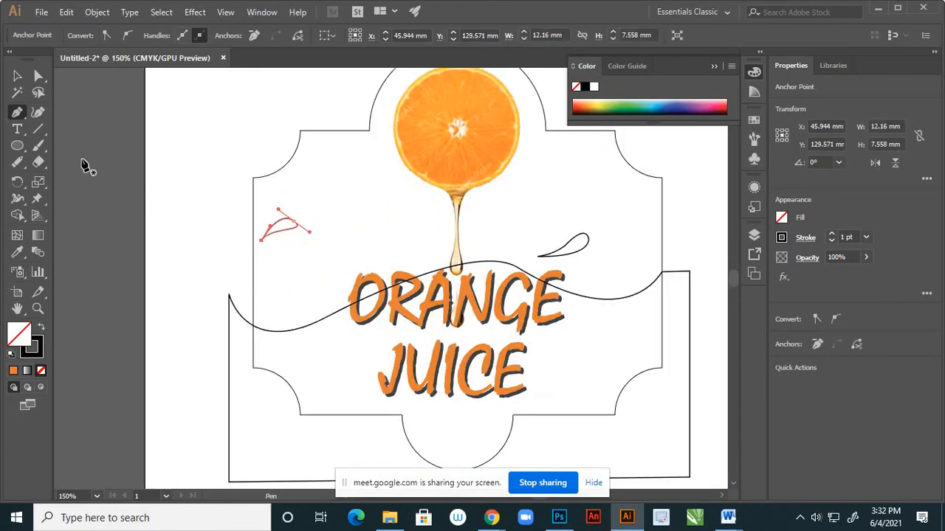
# Shorten the lower curve handle at the new droplet's rounded end, and deselect the shape.
pyautogui.click(38, 75)
pyautogui.scroll(2, 313, 217)
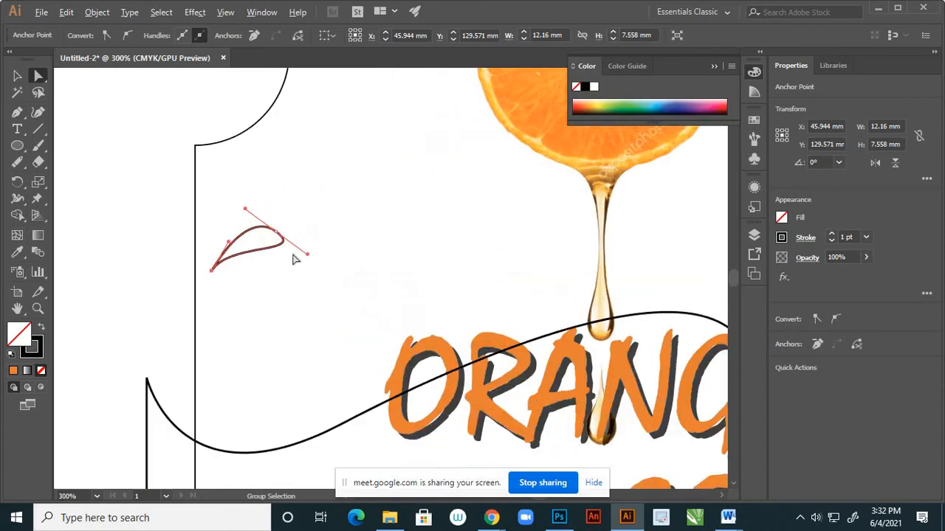
pyautogui.moveTo(304, 256); pyautogui.dragTo(294, 258)
pyautogui.click(305, 282)
pyautogui.hotkey('ctrl', '0')
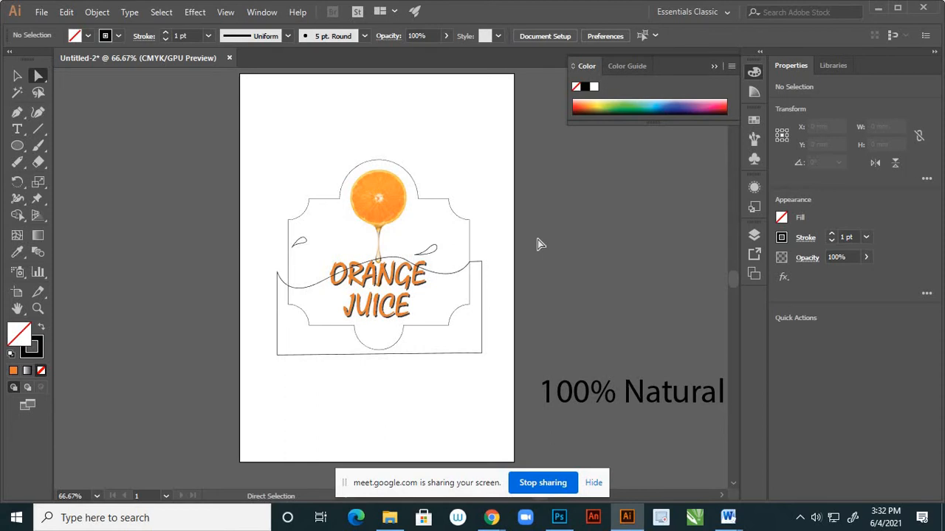
# Flatten the slope right of the wave's crest by pulling that anchor's upper curve handle outward to the left, and deselect the path.
pyautogui.click(18, 76)
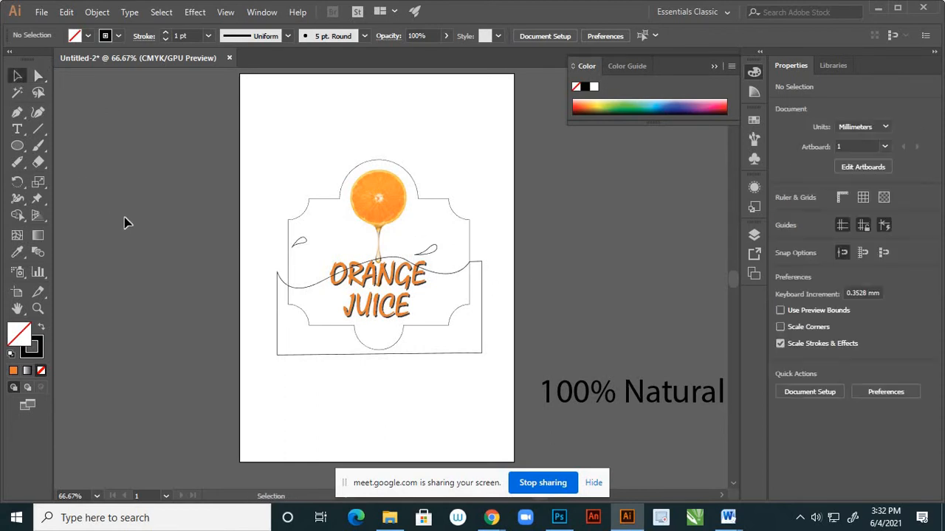
pyautogui.click(39, 75)
pyautogui.click(406, 254)
pyautogui.scroll(2, 406, 255)
pyautogui.click(406, 284)
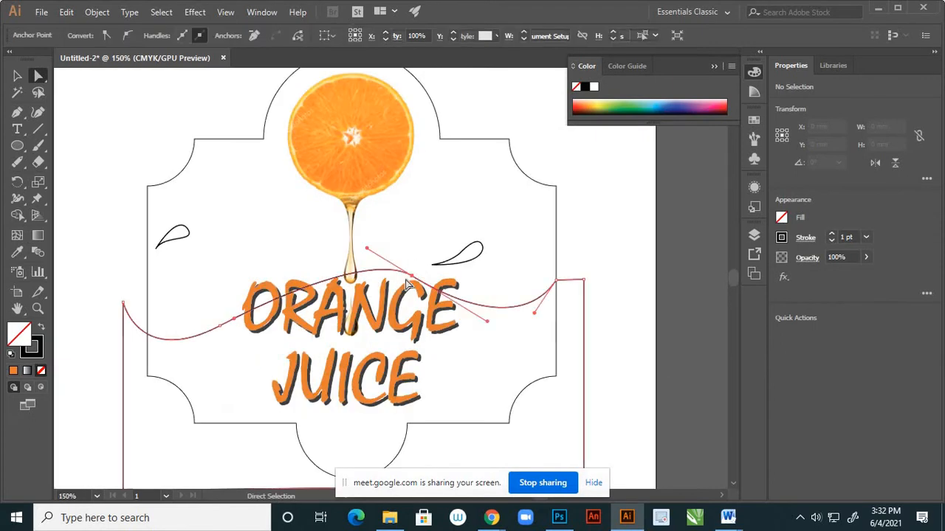
pyautogui.click(412, 277)
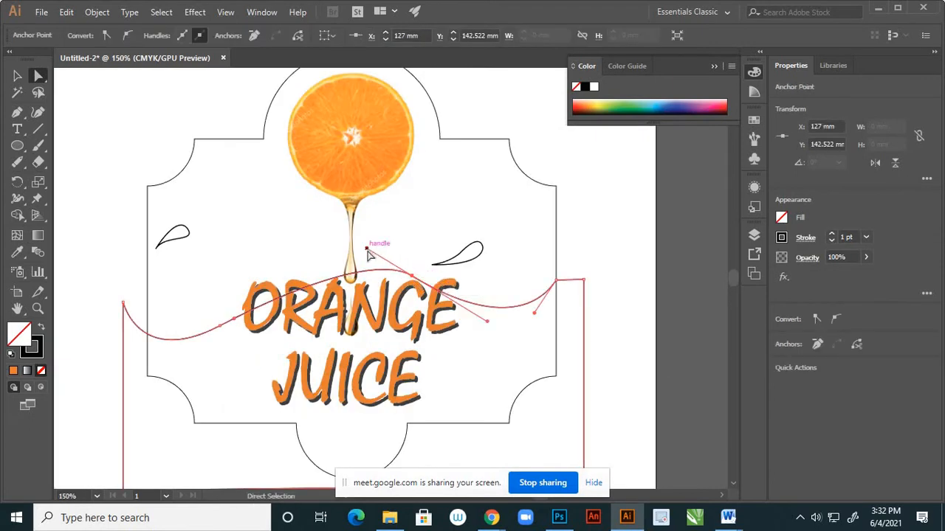
pyautogui.moveTo(368, 253); pyautogui.dragTo(345, 253)
pyautogui.click(433, 234)
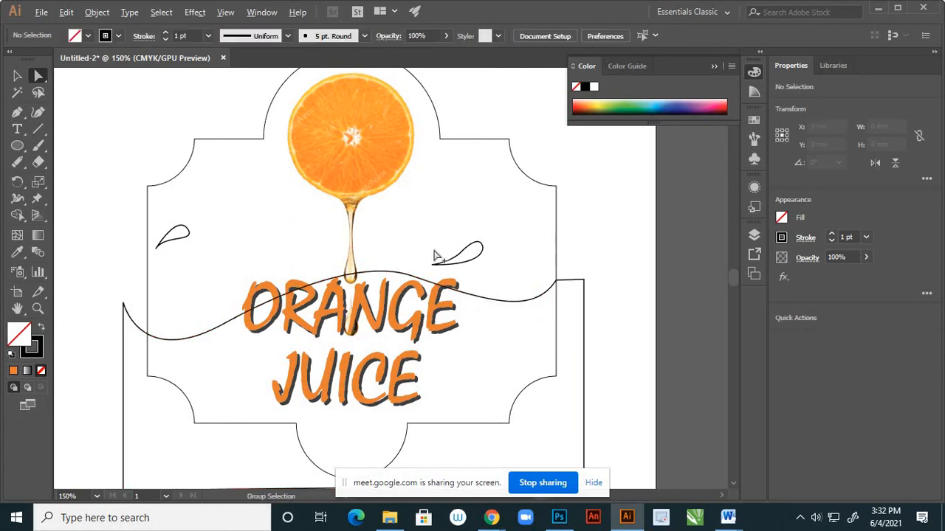
# Adjust the lower curve handle of the anchor right of the wave's crest to deepen the right dip, and deselect the path.
pyautogui.scroll(-2, 412, 237)
pyautogui.scroll(2, 413, 256)
pyautogui.click(404, 257)
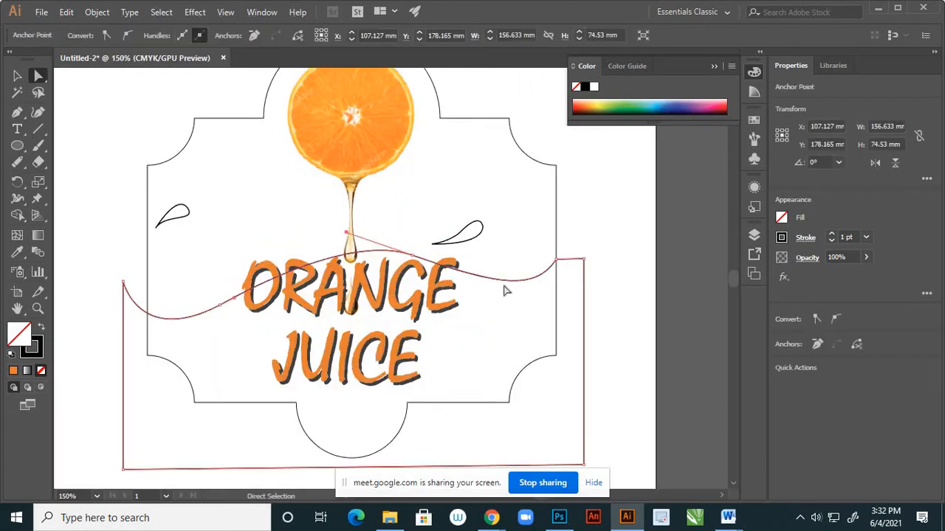
pyautogui.click(413, 255)
pyautogui.moveTo(498, 289); pyautogui.dragTo(483, 291)
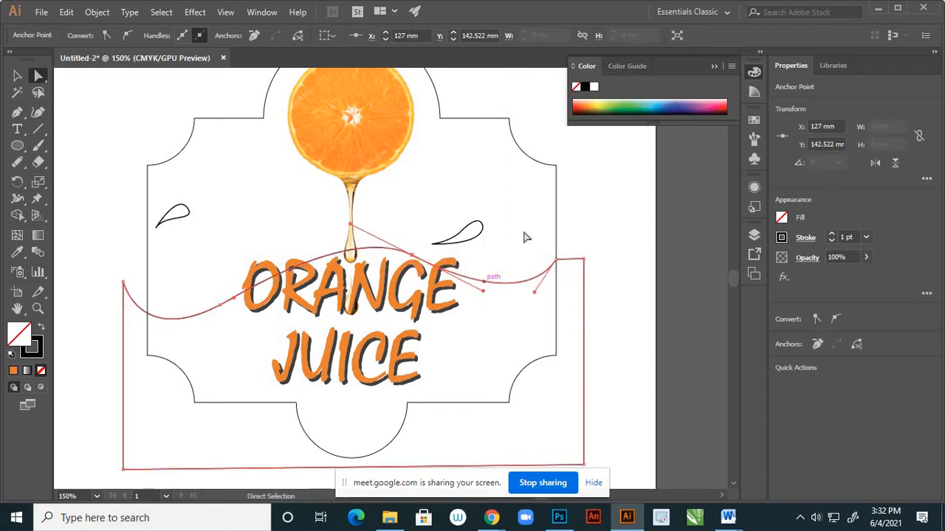
pyautogui.click(524, 232)
# Fill the closed wave shape with a yellow-orange sampled from the orange slice using the Eyedropper, leaving it without a stroke.
pyautogui.scroll(-3, 467, 249)
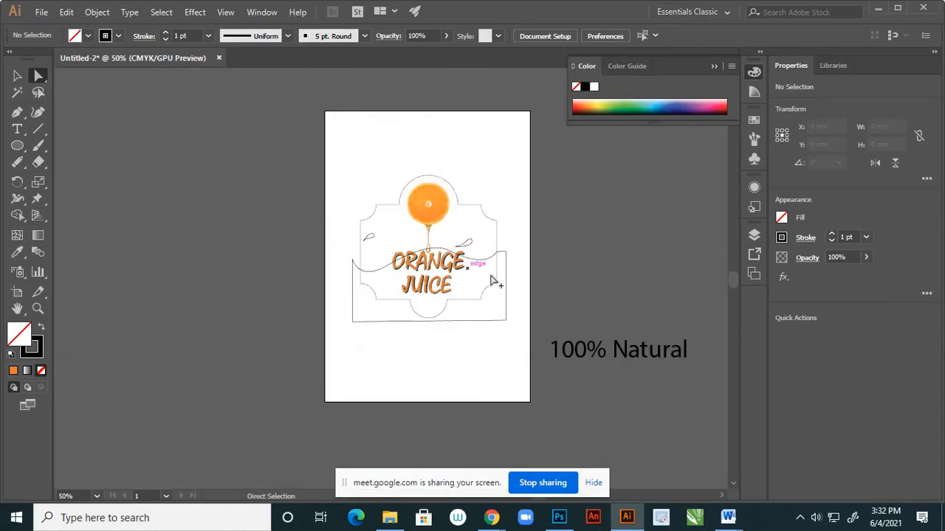
pyautogui.scroll(2, 496, 277)
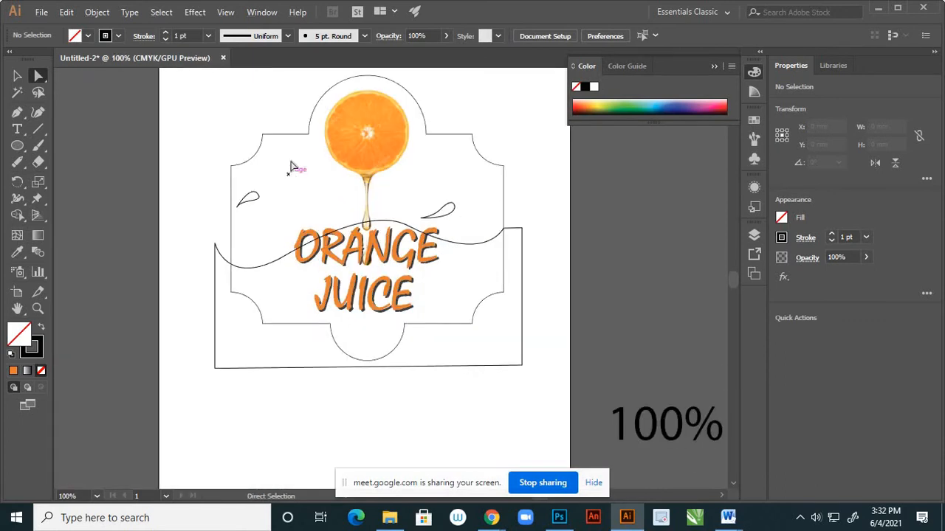
pyautogui.click(17, 75)
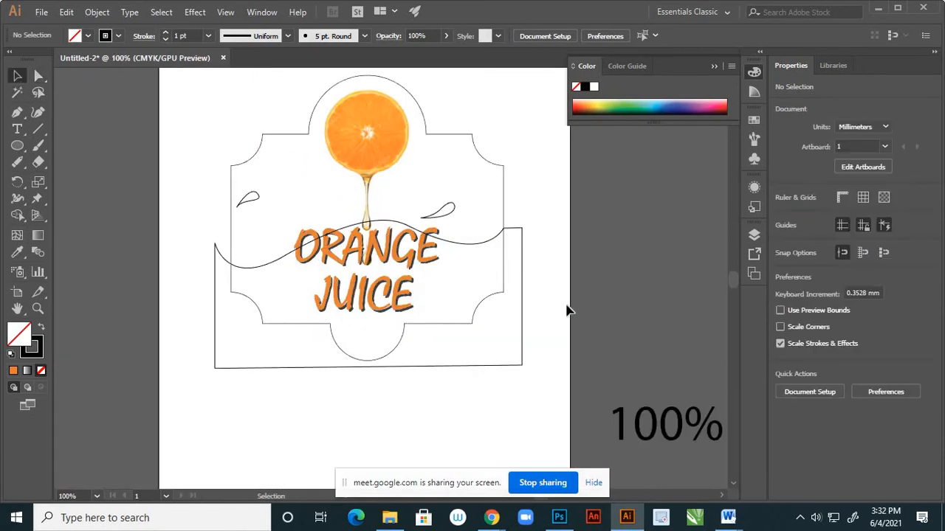
pyautogui.click(523, 277)
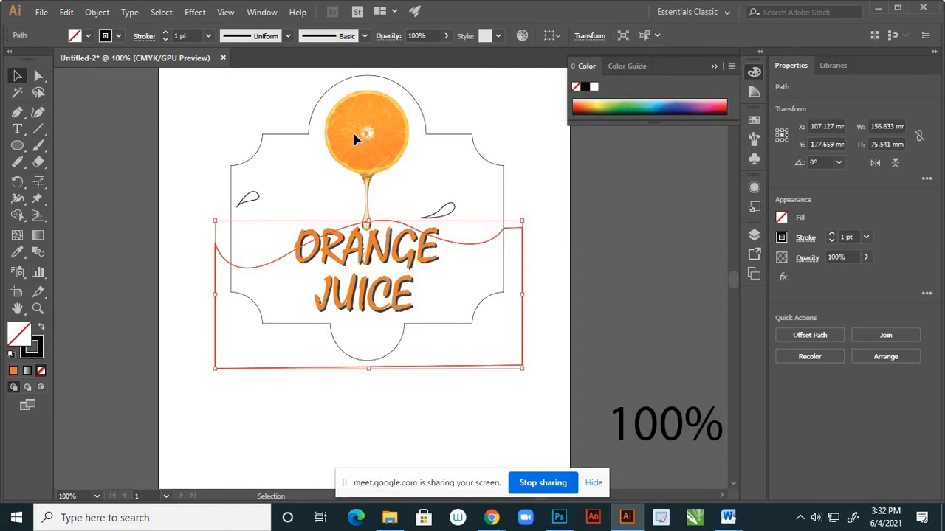
pyautogui.press('i')
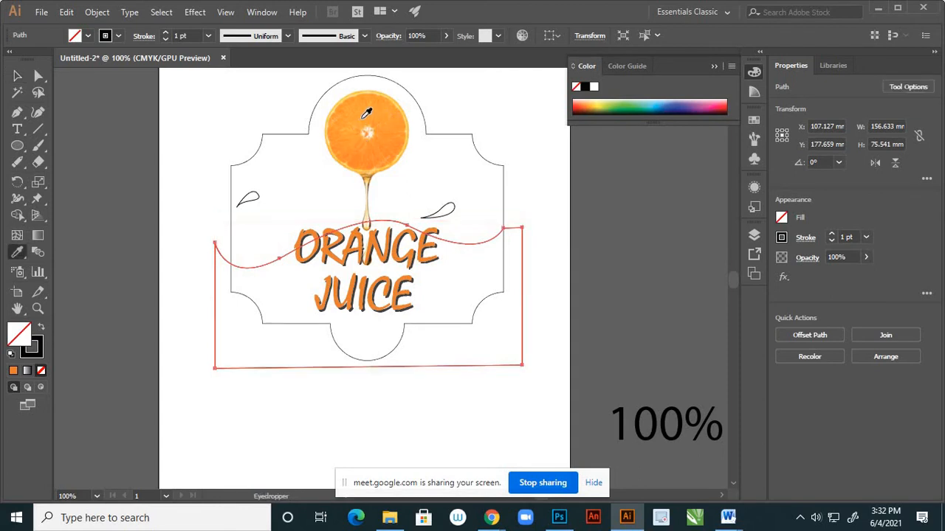
pyautogui.click(367, 112)
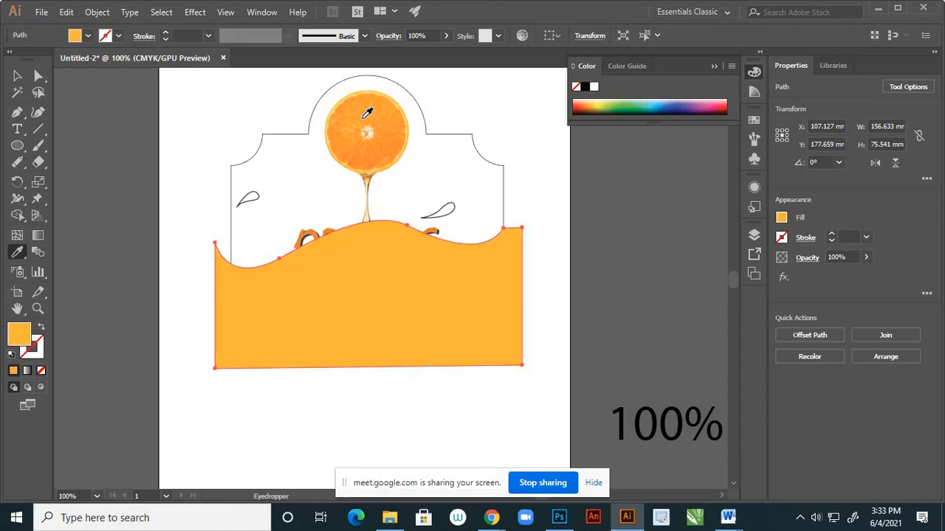
pyautogui.click(17, 75)
# Move Layer 2 below Layer 1 so the wave sits behind the label artwork, and deselect the wave.
pyautogui.click(753, 236)
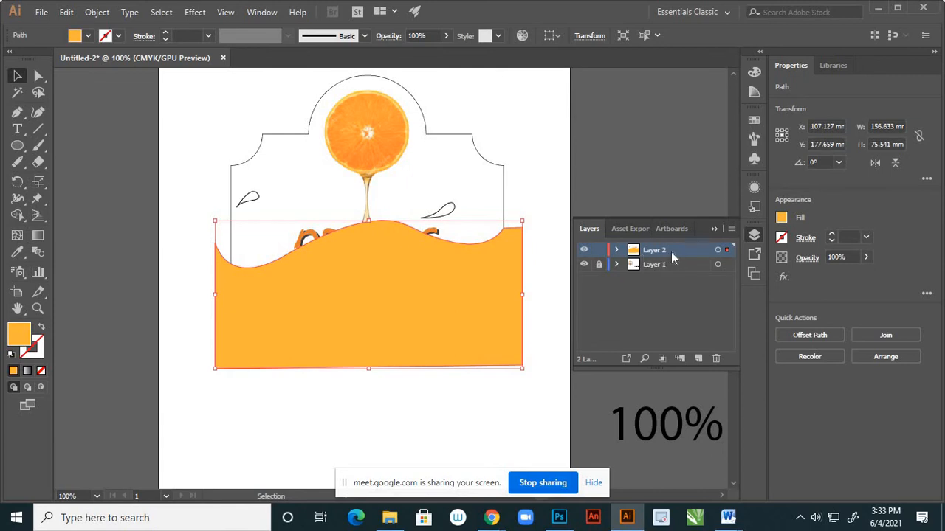
pyautogui.moveTo(671, 263); pyautogui.dragTo(674, 268)
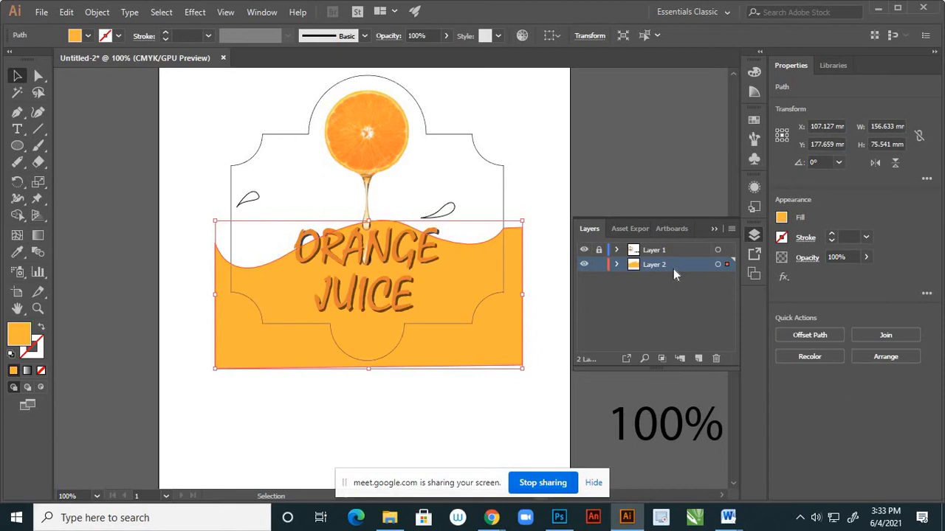
pyautogui.click(713, 230)
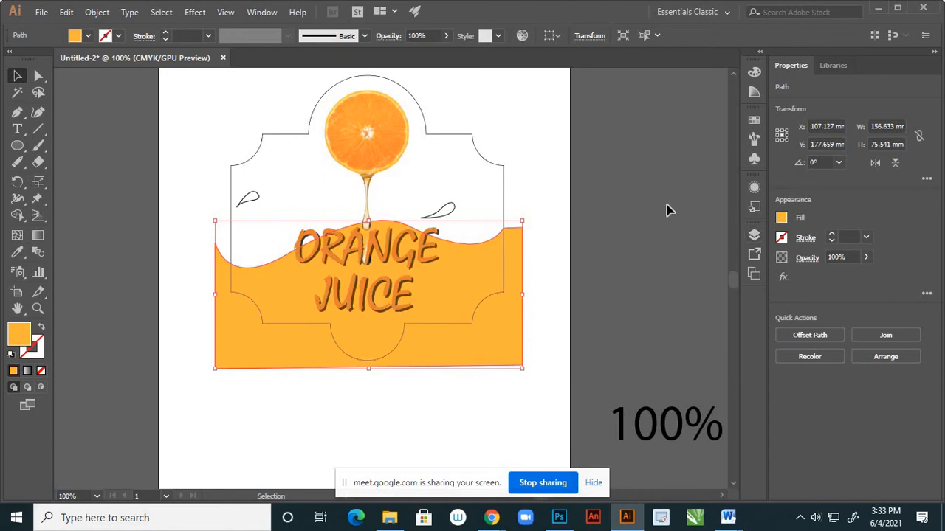
pyautogui.click(666, 211)
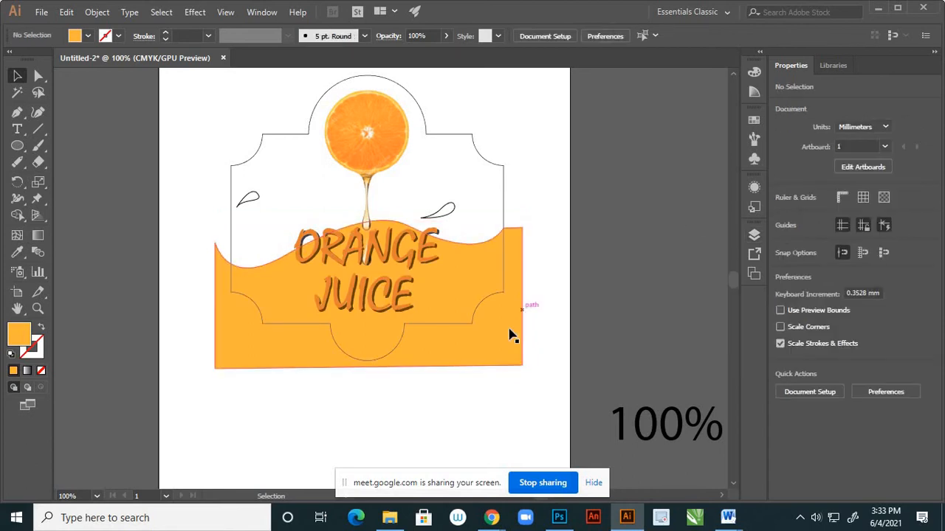
pyautogui.click(753, 235)
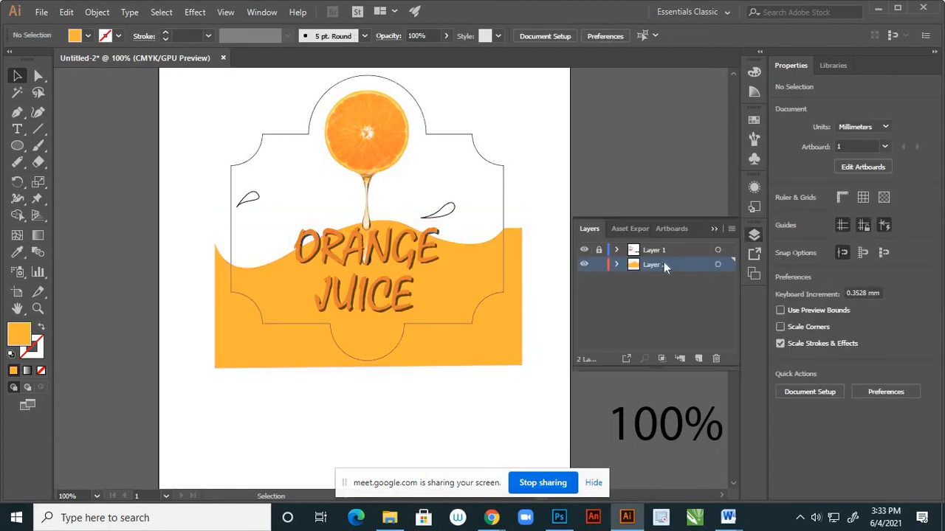
# Cut the wave and droplets from Layer 2 and add a new layer just above the label outline path inside Layer 1.
pyautogui.click(717, 265)
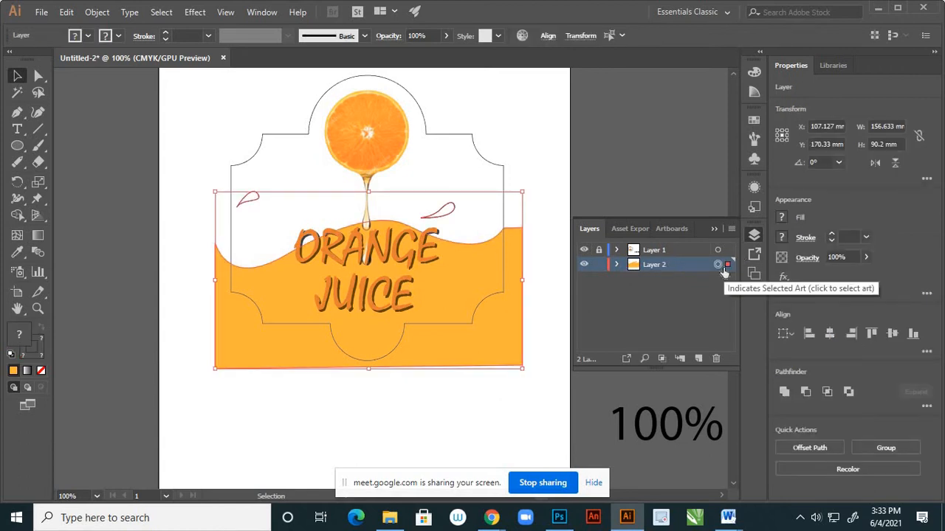
pyautogui.press('Delete')
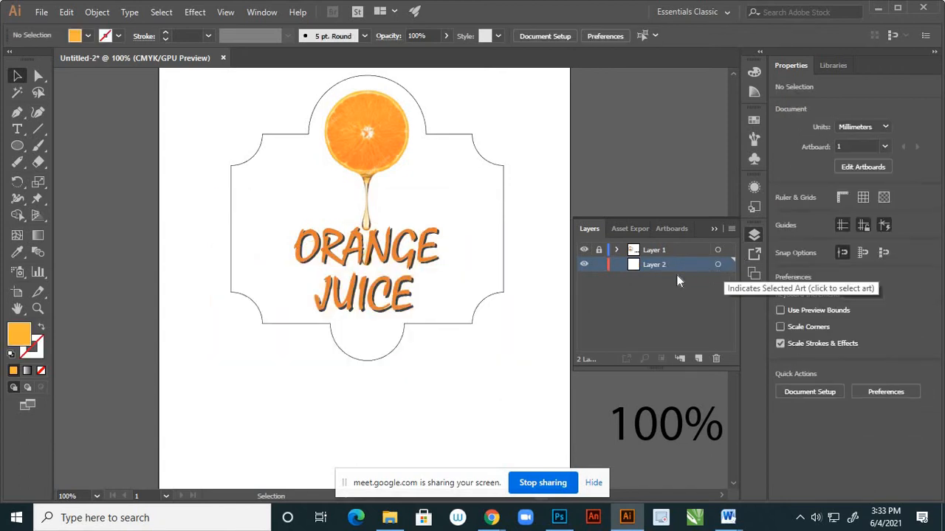
pyautogui.click(618, 251)
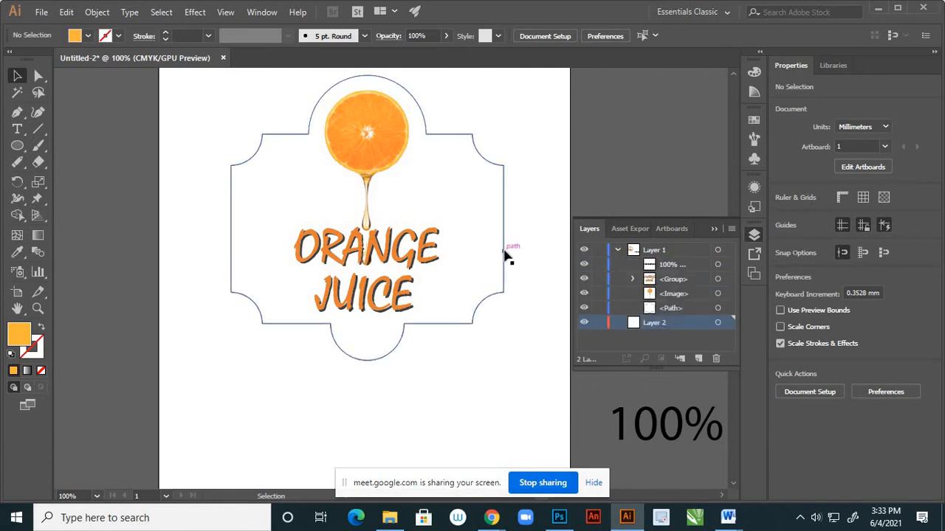
pyautogui.click(505, 253)
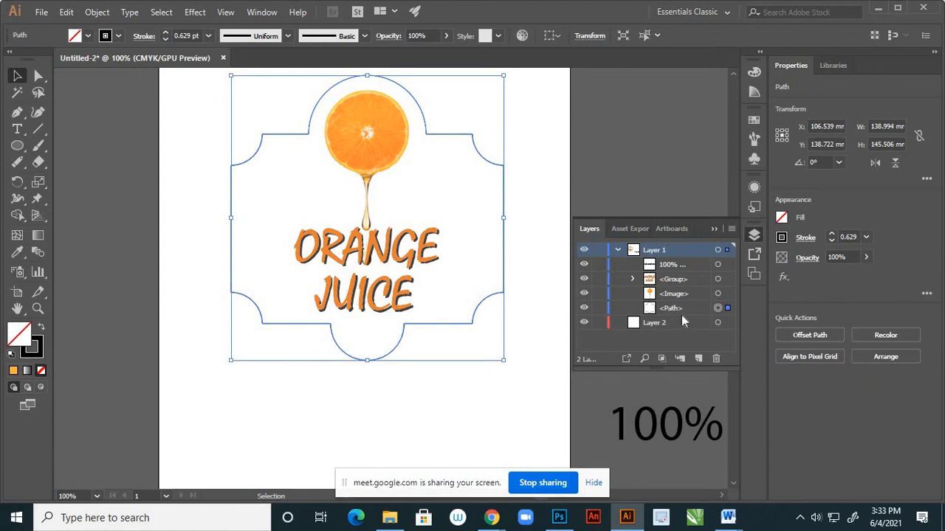
pyautogui.click(682, 309)
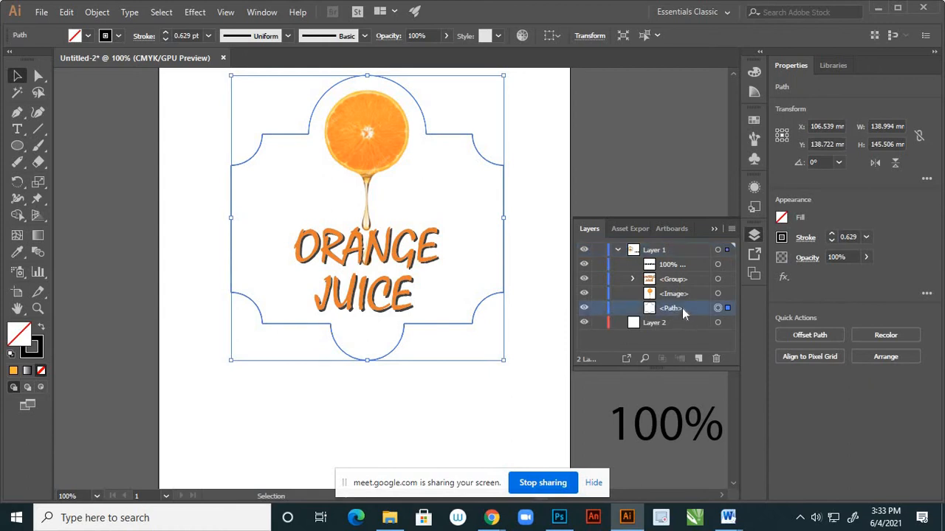
pyautogui.click(698, 360)
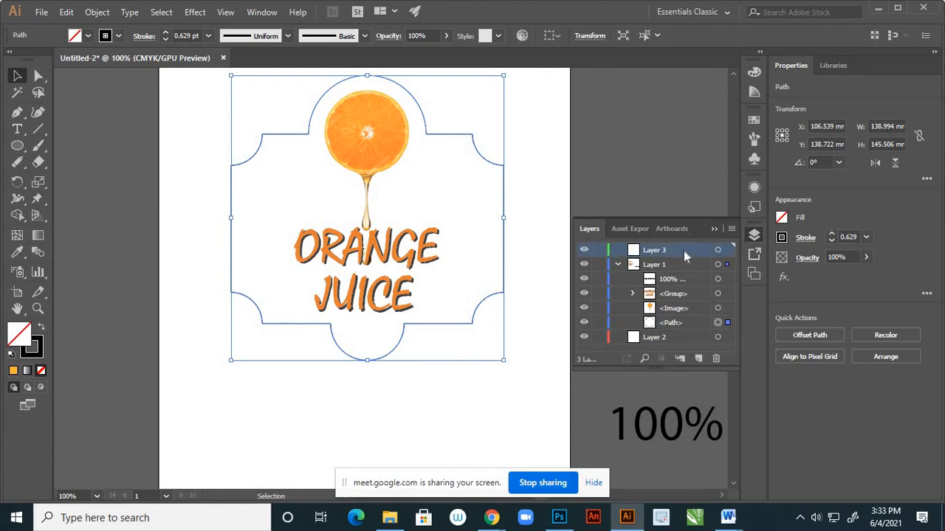
pyautogui.moveTo(684, 251); pyautogui.dragTo(687, 316)
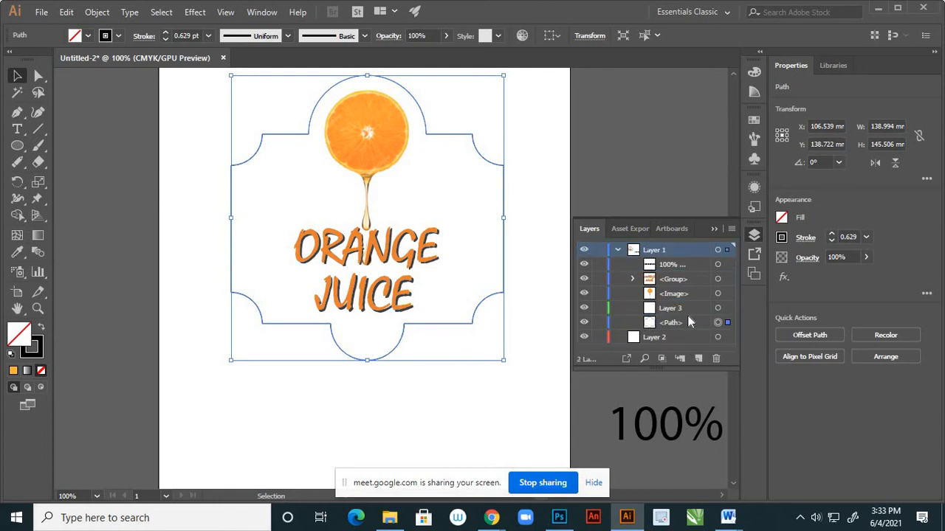
# Paste the wave and droplets in place and move the wave path below the label outline in the layer stack.
pyautogui.hotkey('ctrl', 'v')
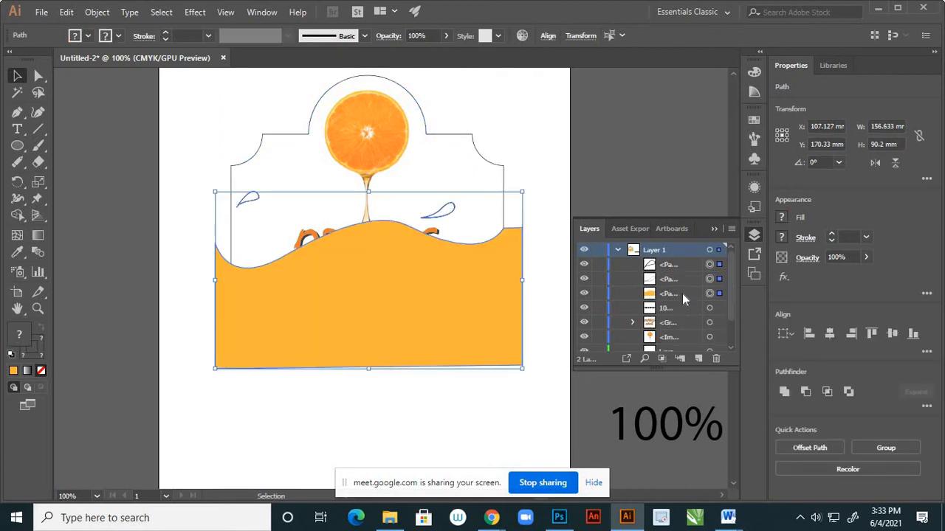
pyautogui.click(682, 293)
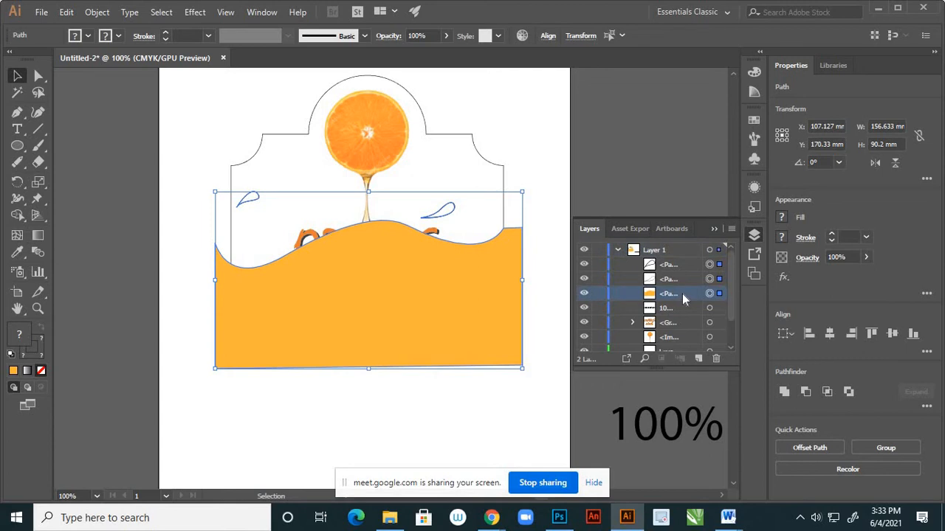
pyautogui.scroll(-2, 682, 294)
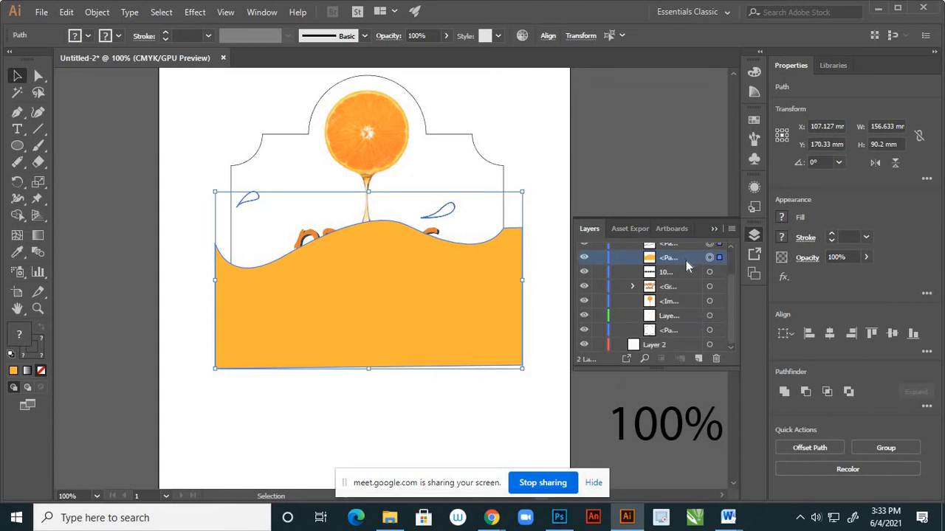
pyautogui.moveTo(686, 261); pyautogui.dragTo(689, 340)
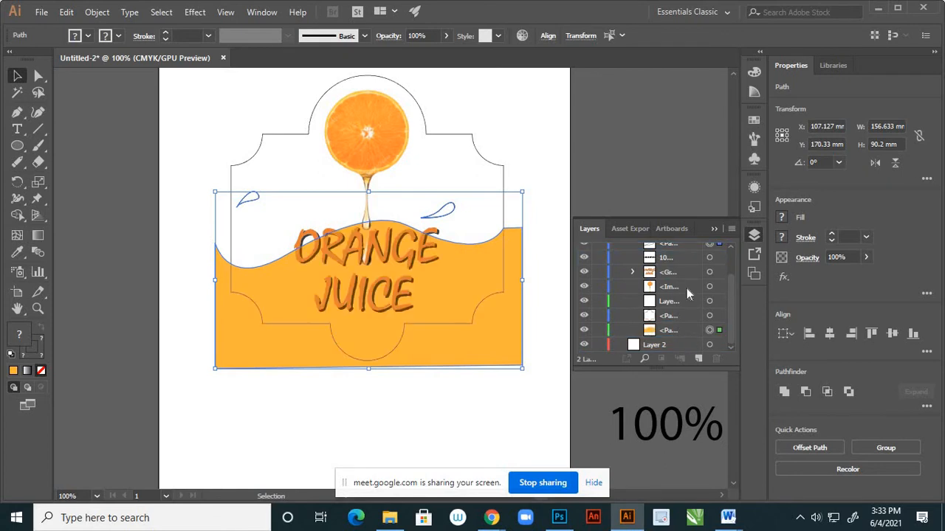
pyautogui.click(713, 230)
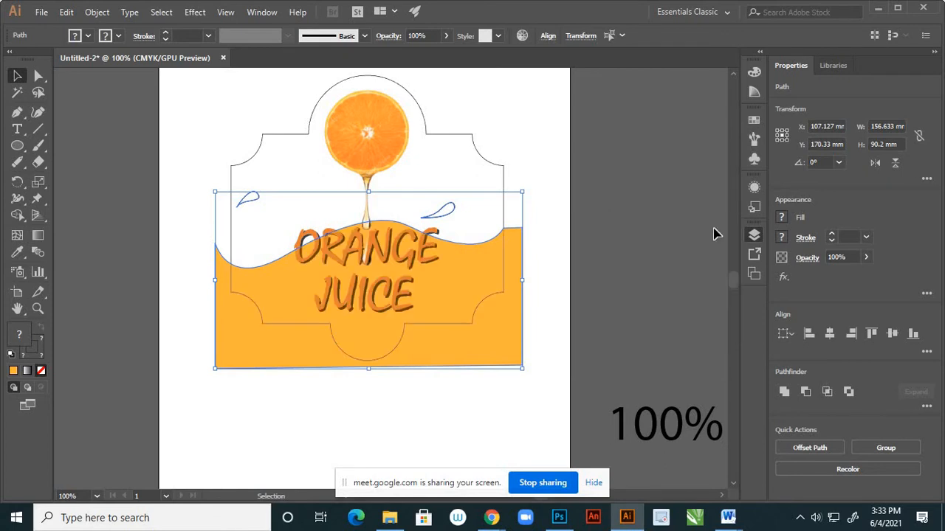
# Make a clipping mask from the label outline and the orange wave, and deselect the result.
pyautogui.click(231, 228)
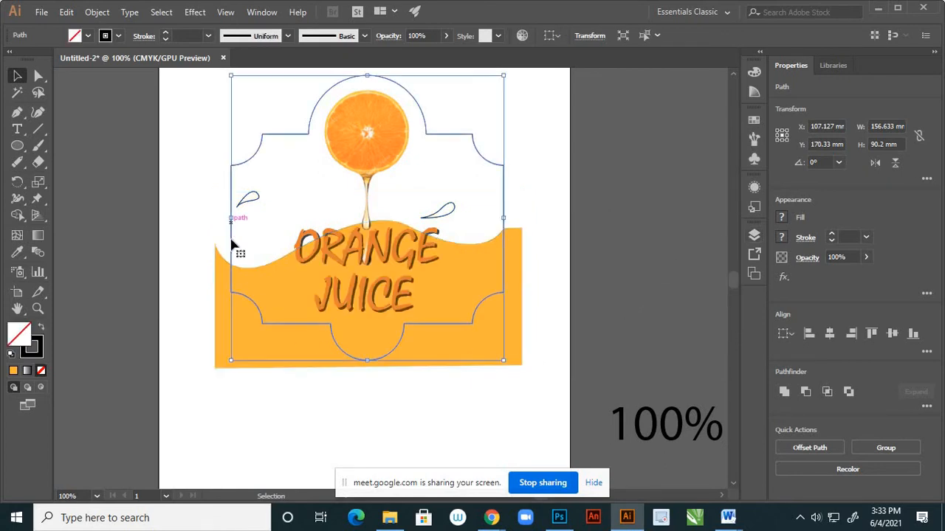
pyautogui.keyDown('shift'); pyautogui.click(223, 315); pyautogui.keyUp('shift')
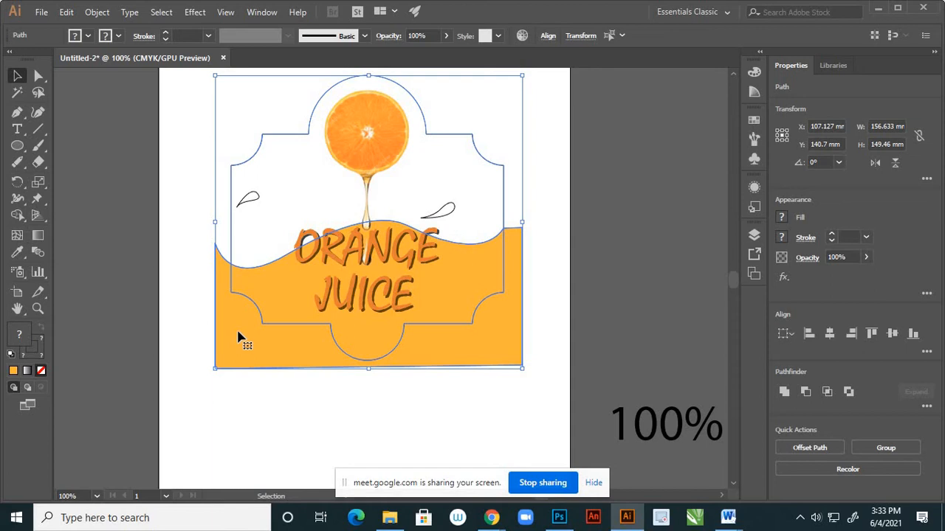
pyautogui.rightClick(239, 331)
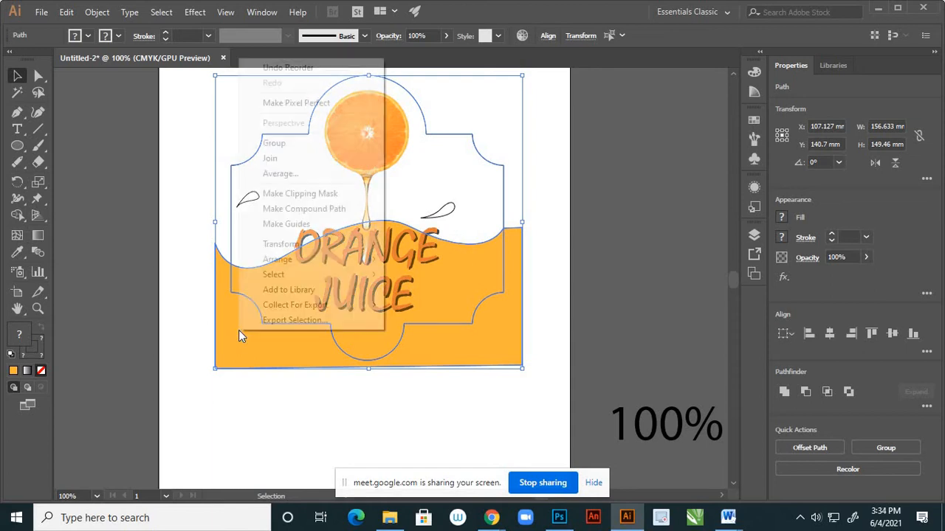
pyautogui.click(318, 194)
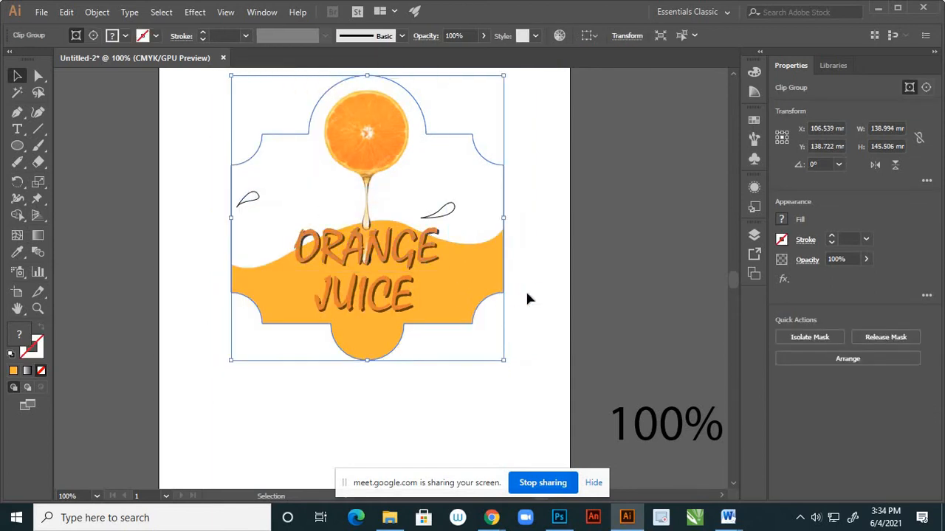
pyautogui.click(544, 293)
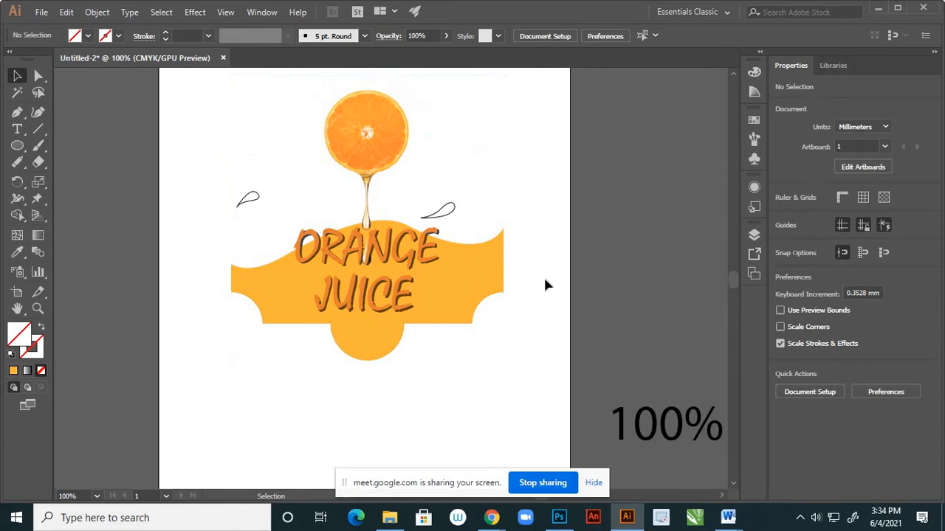
pyautogui.click(505, 206)
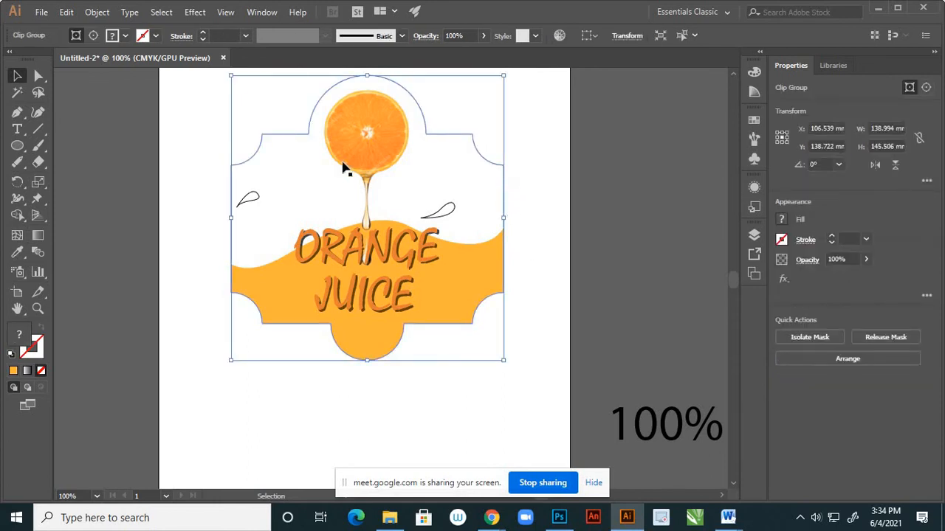
pyautogui.click(538, 247)
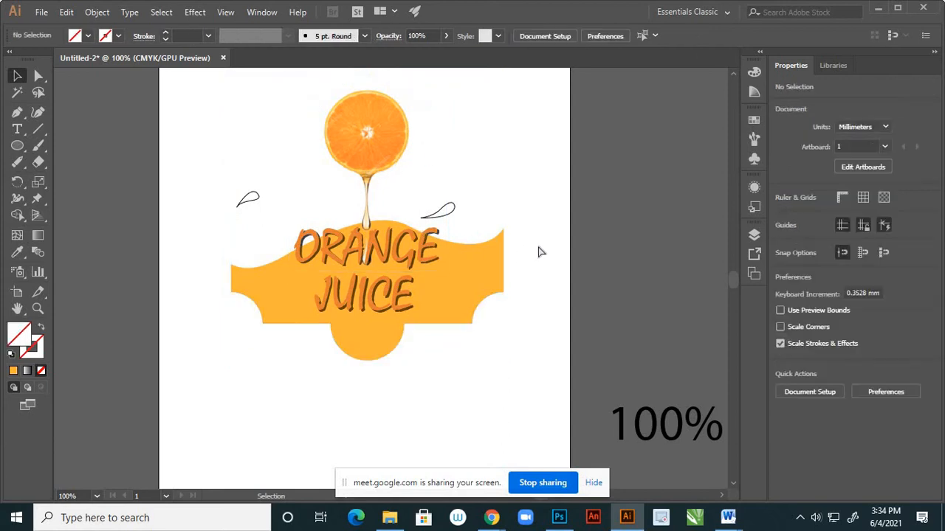
# Undo the clipping mask and the wave's reordering, and deselect everything.
pyautogui.hotkey('ctrl', 'z')
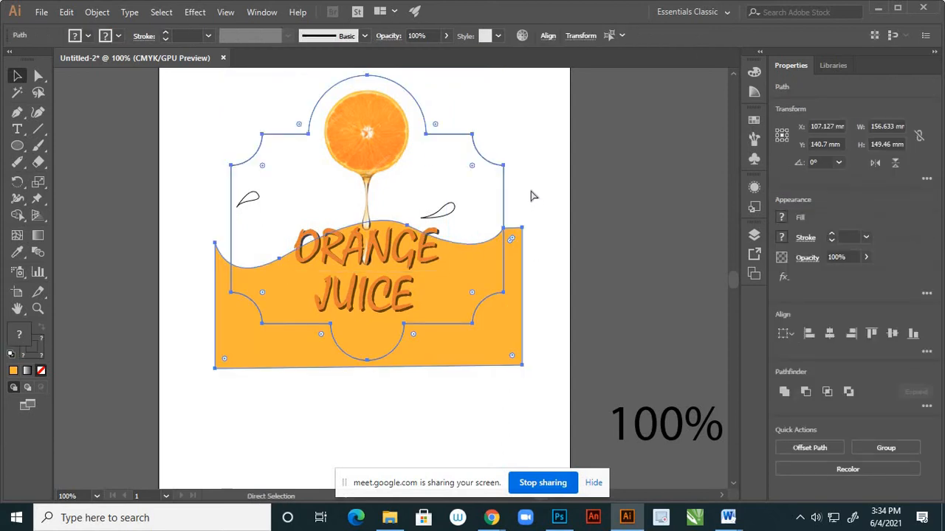
pyautogui.press('v')
pyautogui.hotkey('ctrl', 'z')
pyautogui.click(525, 166)
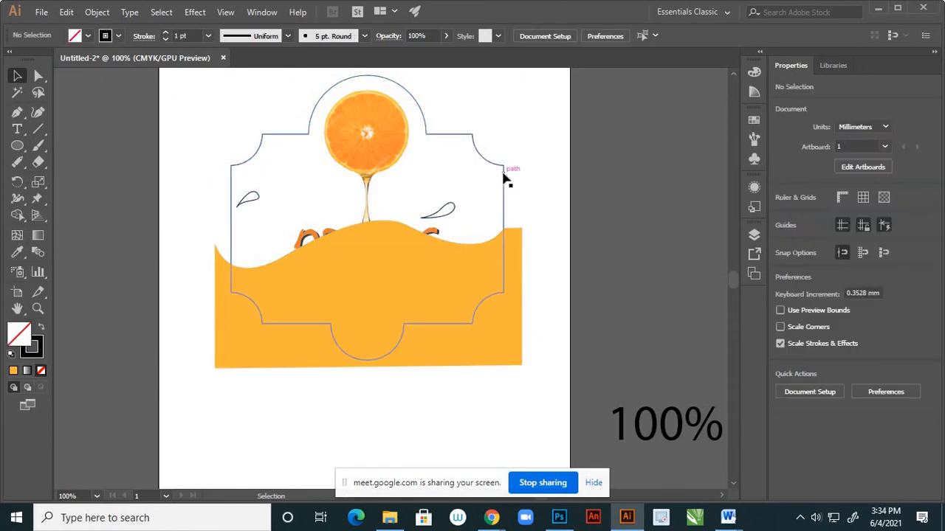
# Fill the label outline with green 639E0E and deselect it.
pyautogui.click(504, 176)
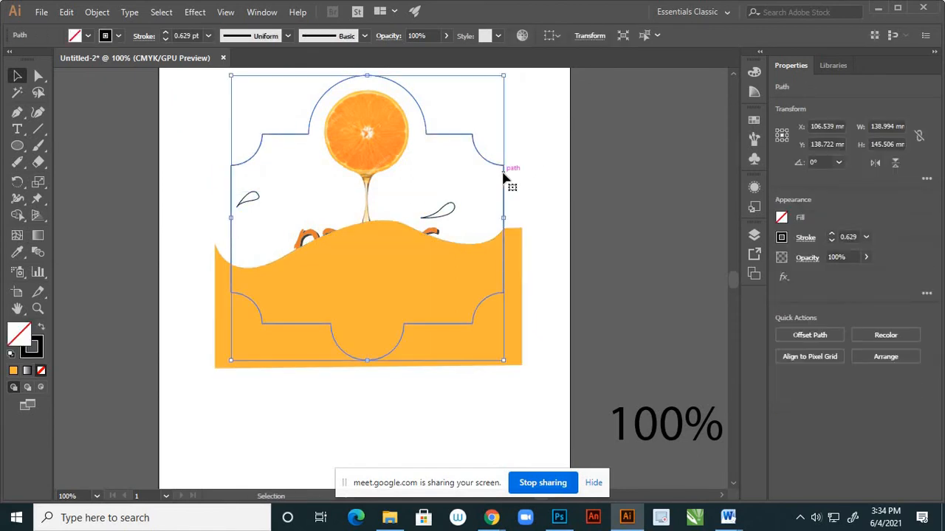
pyautogui.doubleClick(22, 333)
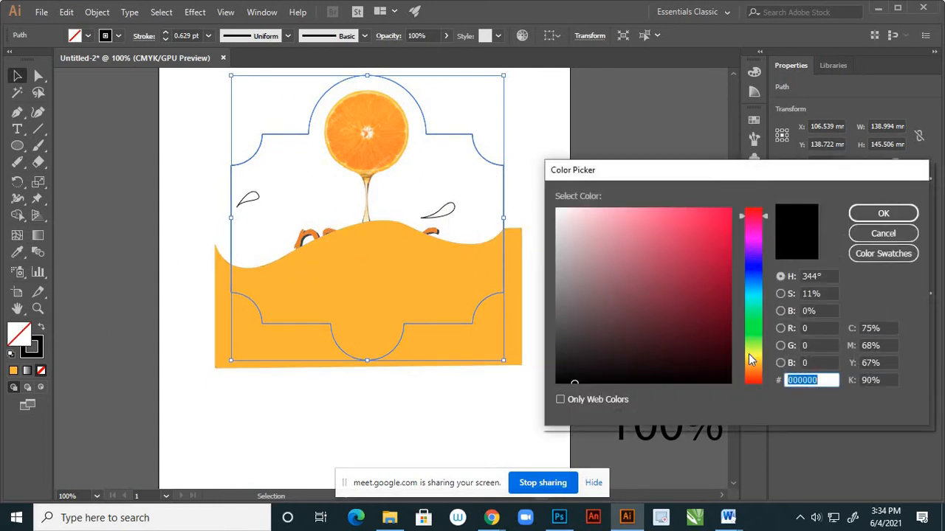
pyautogui.click(754, 342)
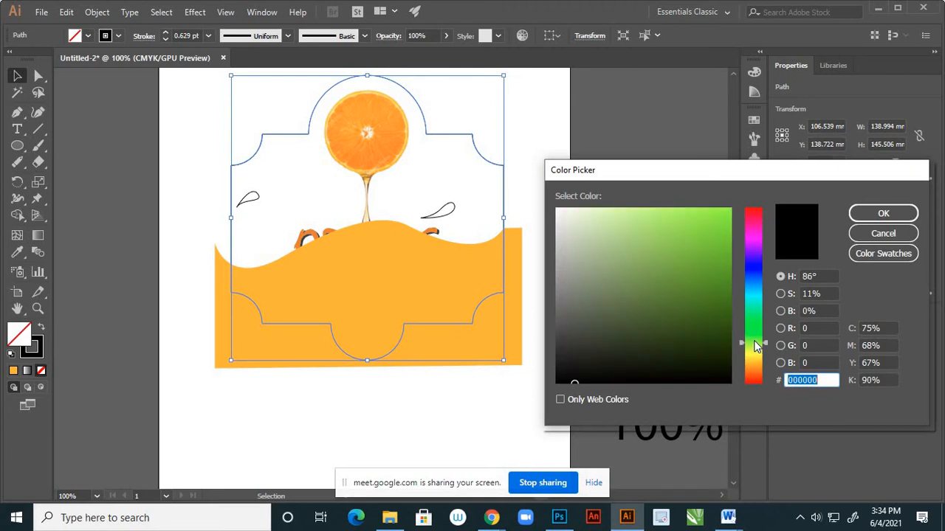
pyautogui.click(713, 272)
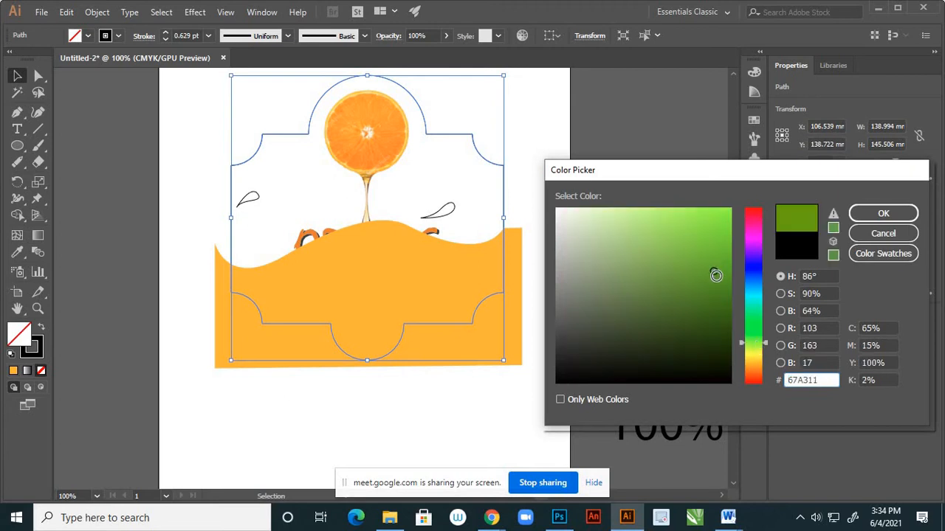
pyautogui.moveTo(715, 273); pyautogui.dragTo(715, 277)
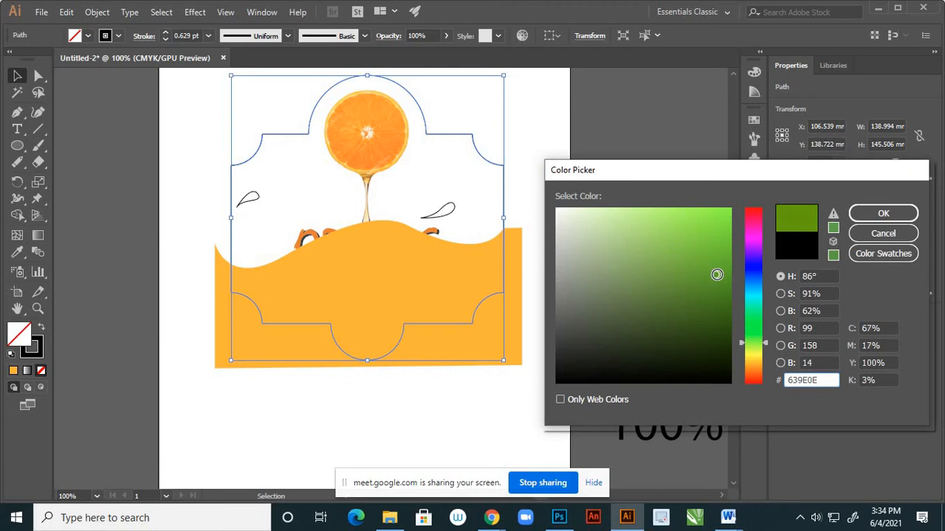
pyautogui.click(867, 214)
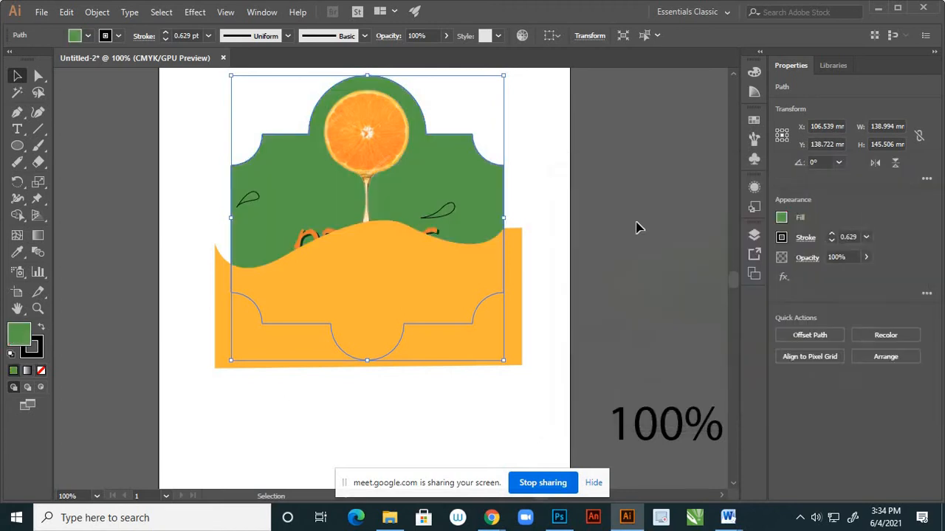
pyautogui.click(603, 221)
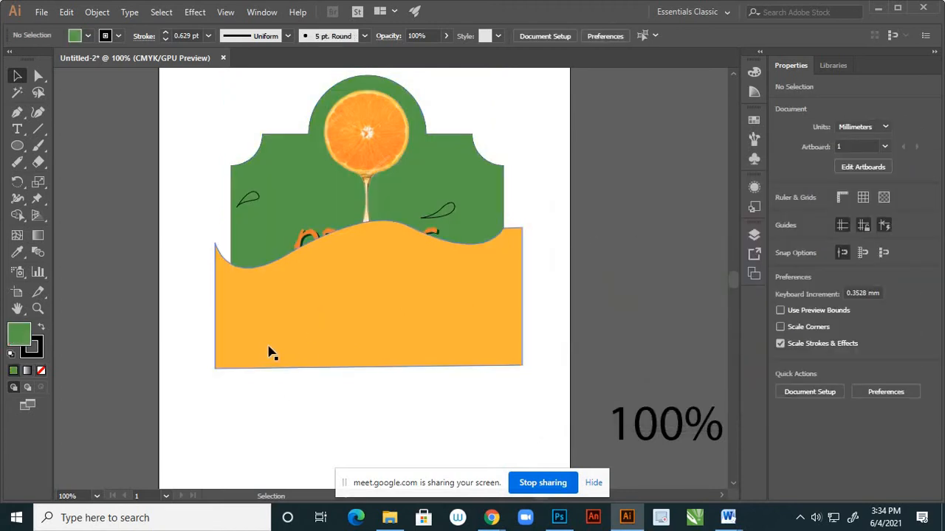
# Hide the green label shape, move the wave path directly above it in the layer stack, and show the shape again.
pyautogui.click(754, 236)
pyautogui.scroll(-2, 673, 296)
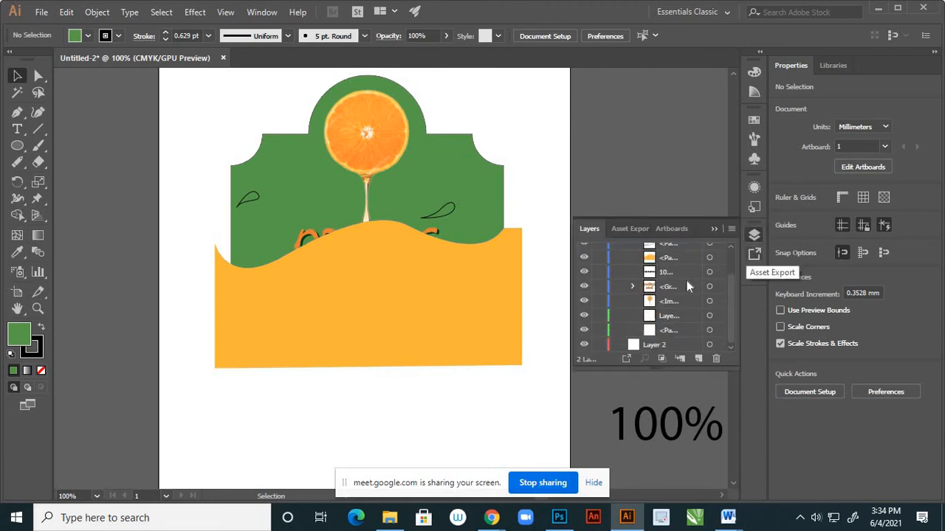
pyautogui.click(583, 331)
pyautogui.click(583, 331)
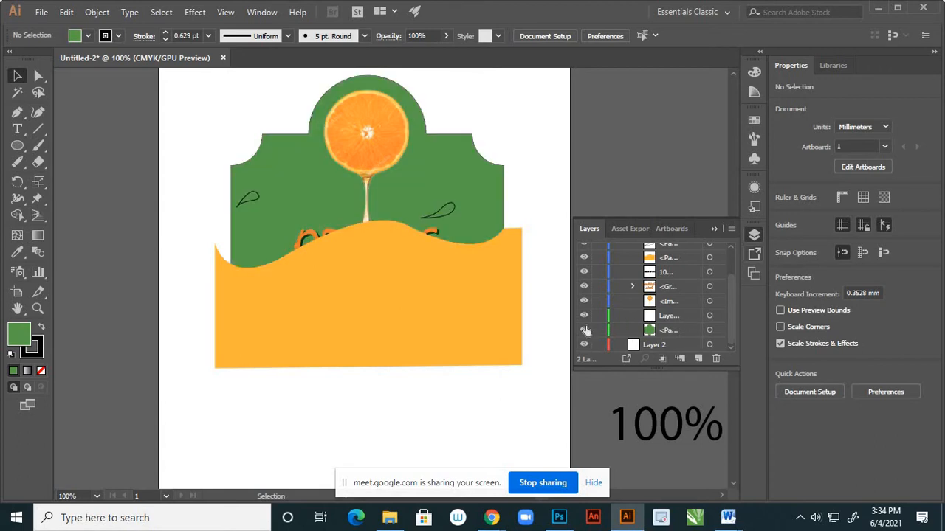
pyautogui.click(584, 331)
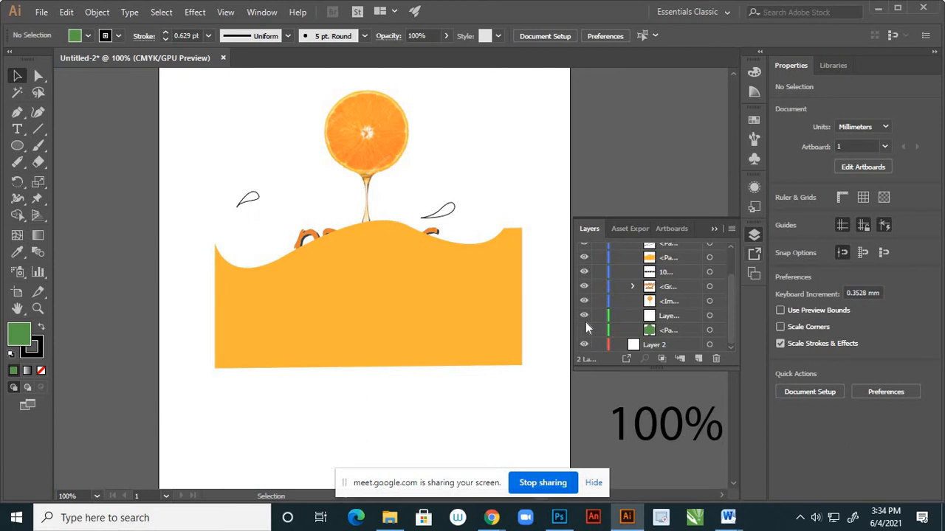
pyautogui.click(680, 259)
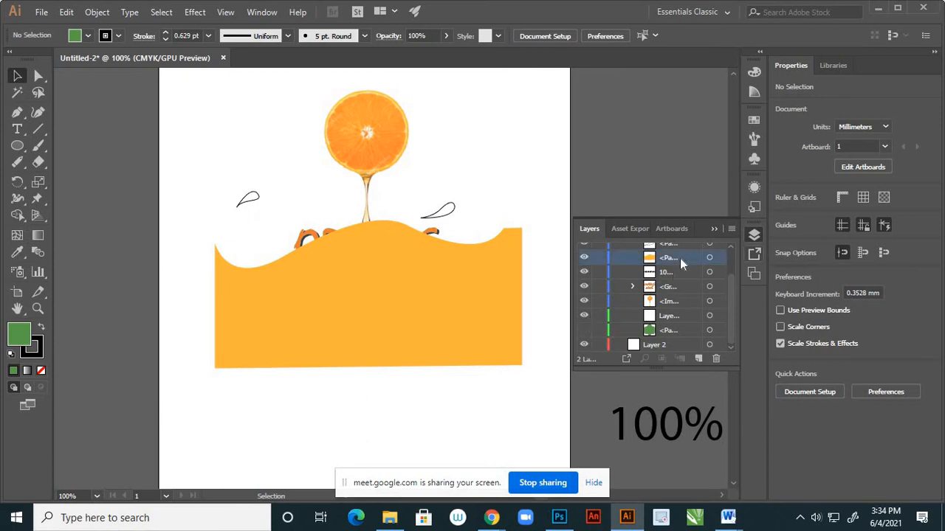
pyautogui.moveTo(680, 258); pyautogui.dragTo(685, 325)
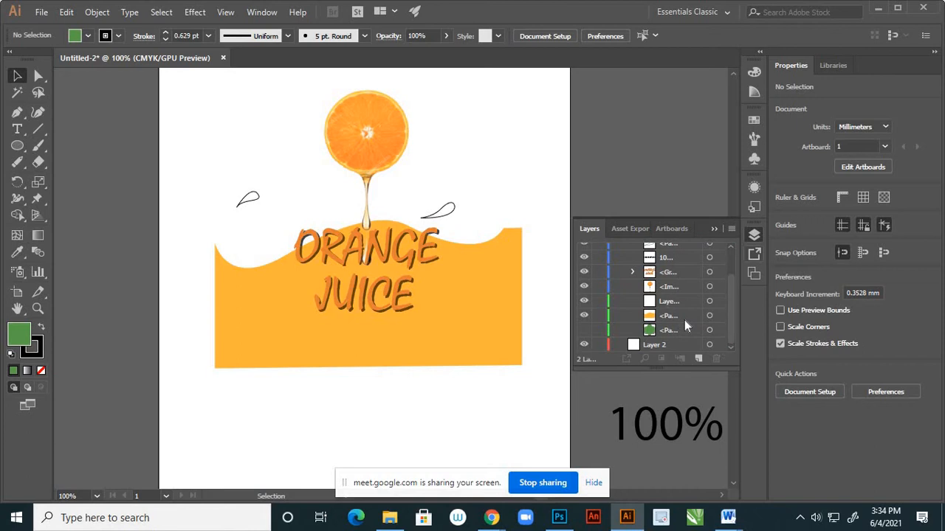
pyautogui.click(583, 330)
# Make a clipping mask from the orange wave and the green label shape, and deselect the result.
pyautogui.click(231, 366)
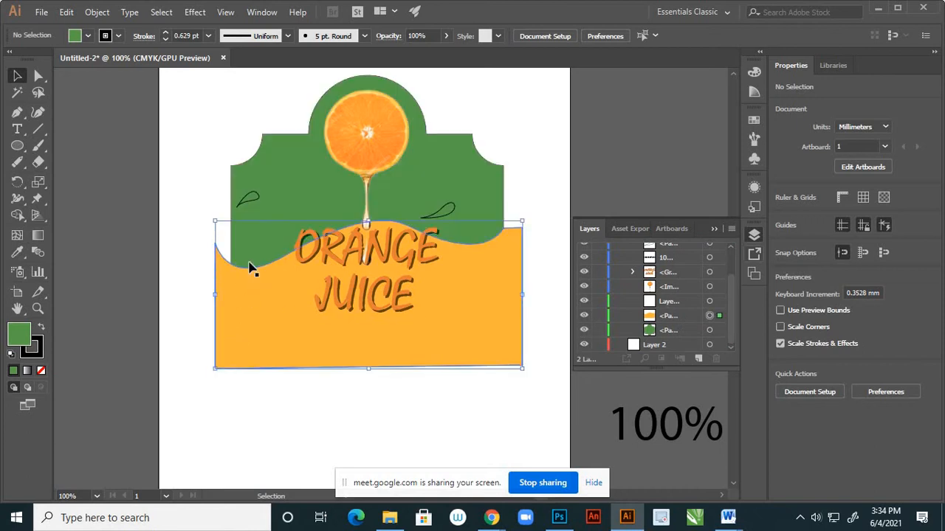
pyautogui.keyDown('shift'); pyautogui.click(278, 172); pyautogui.keyUp('shift')
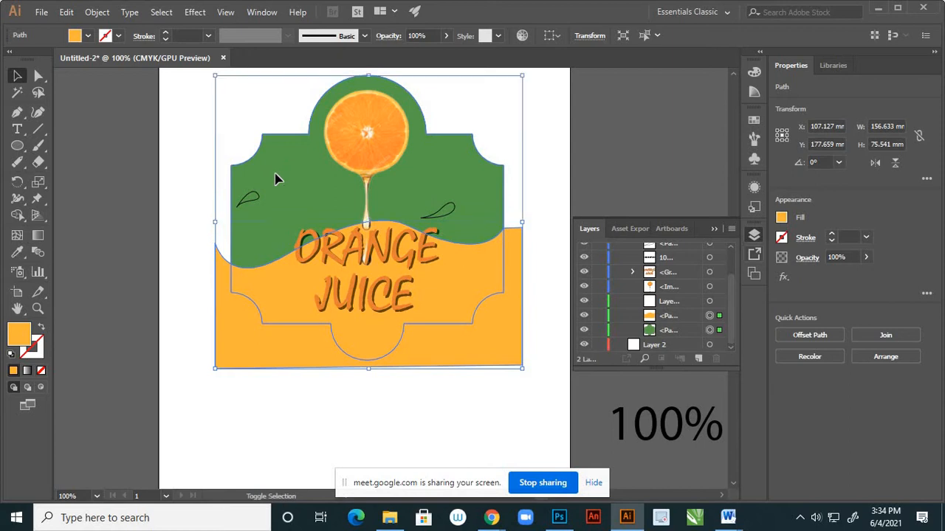
pyautogui.rightClick(294, 357)
pyautogui.click(357, 214)
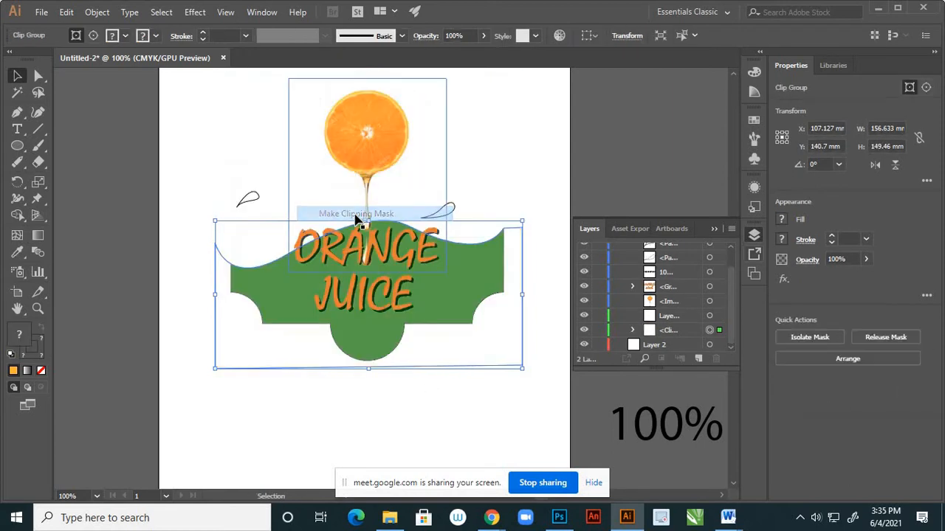
pyautogui.click(361, 394)
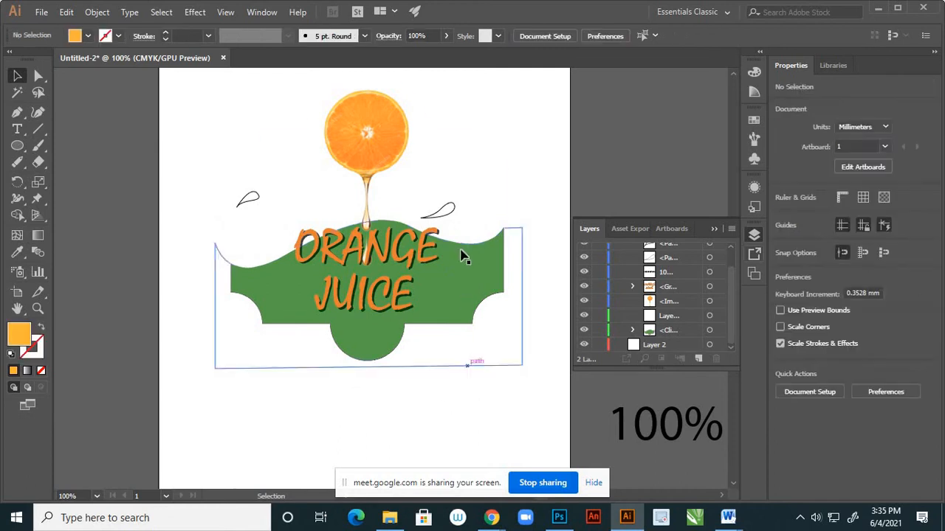
# Undo the clipping mask and the wave's move in the layer stack, and show the hidden green label shape again.
pyautogui.hotkey('ctrl', 'z')
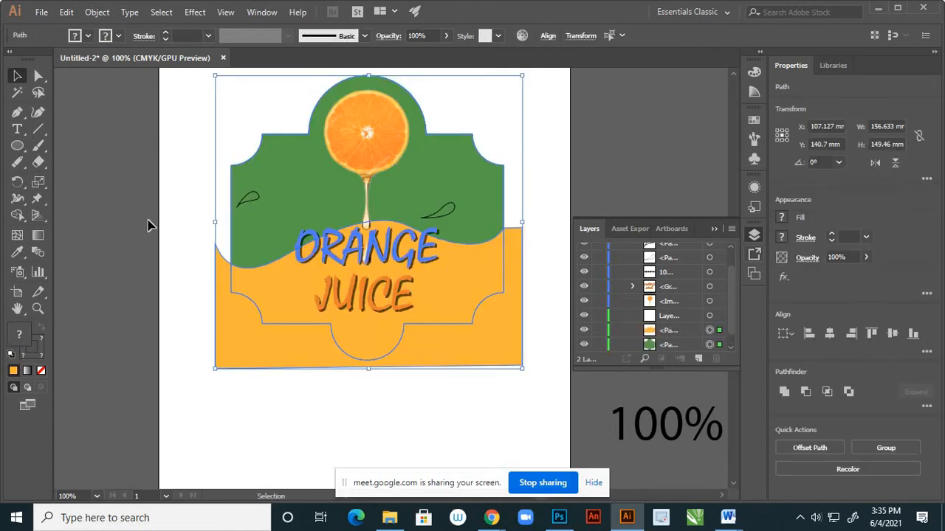
pyautogui.hotkey('ctrl', 'z')
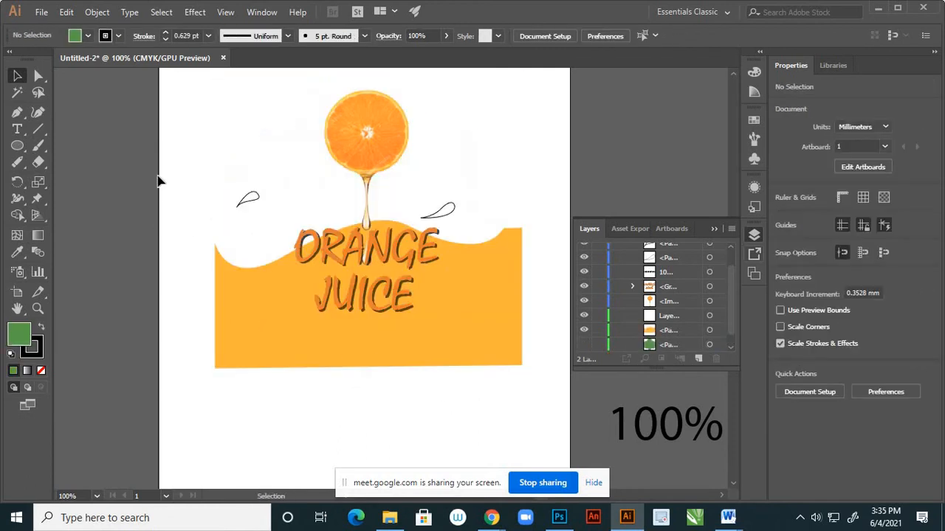
pyautogui.hotkey('ctrl', 'z')
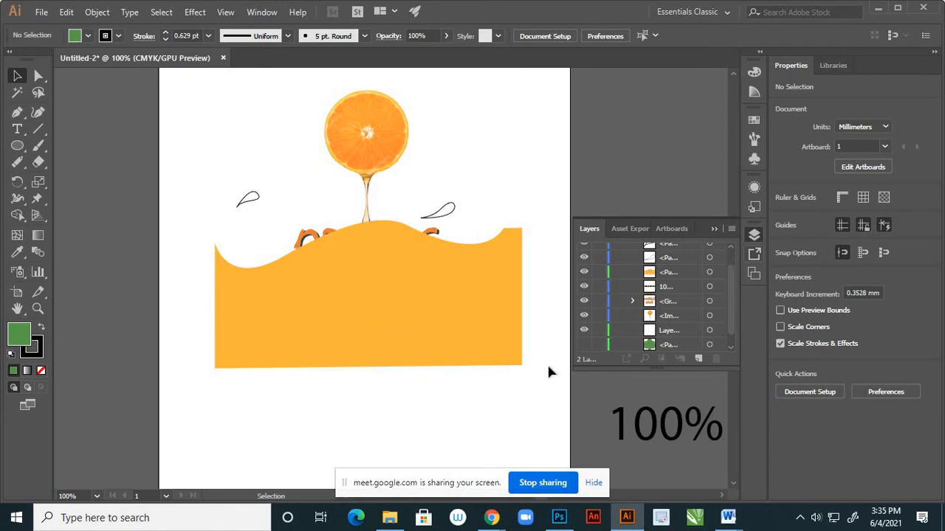
pyautogui.click(584, 344)
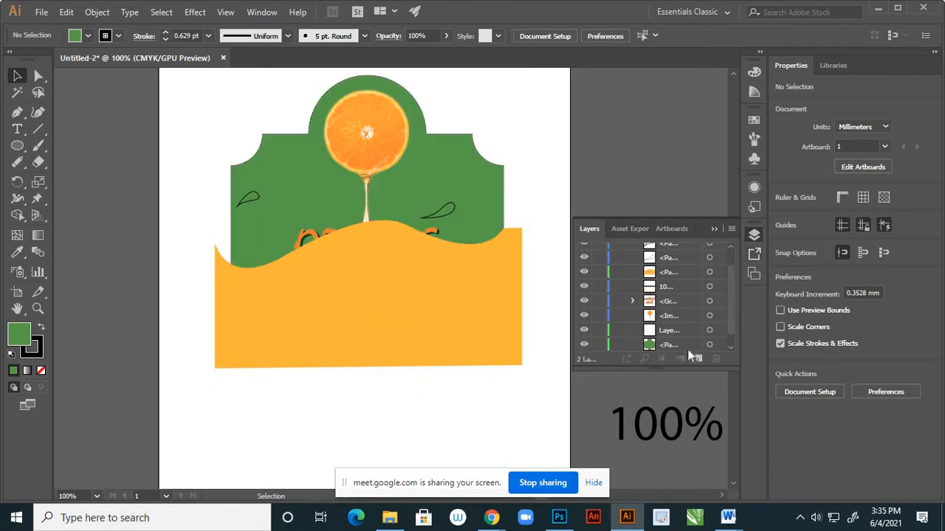
# Duplicate the green label shape in place and bring the copy to the front of all artwork.
pyautogui.click(710, 344)
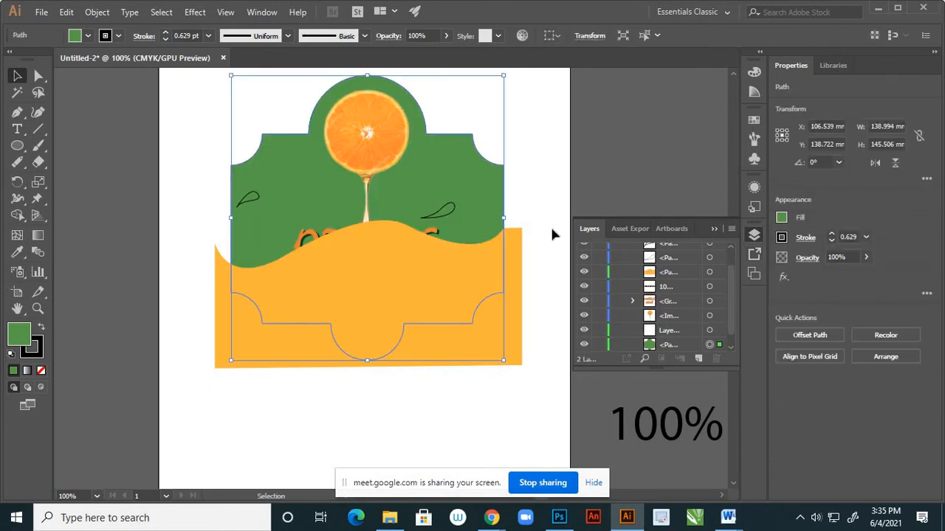
pyautogui.click(553, 137)
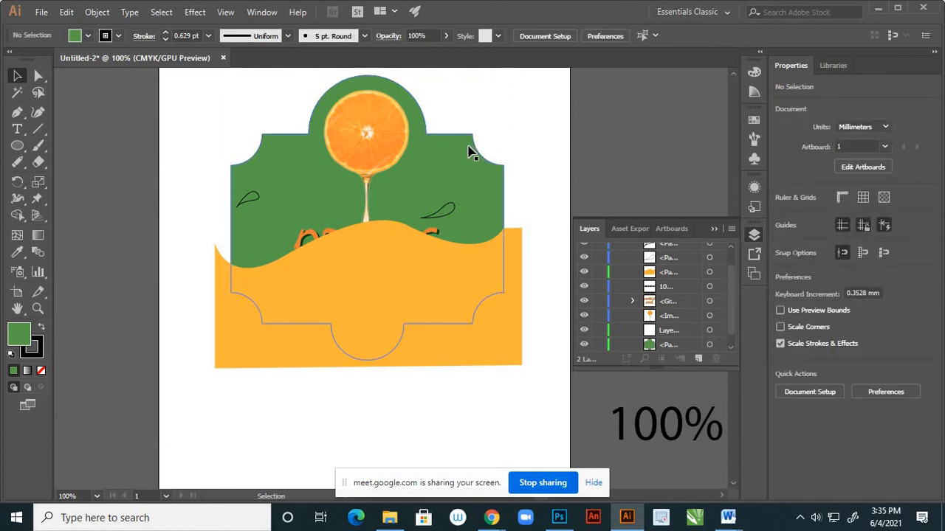
pyautogui.click(472, 150)
pyautogui.press('a')
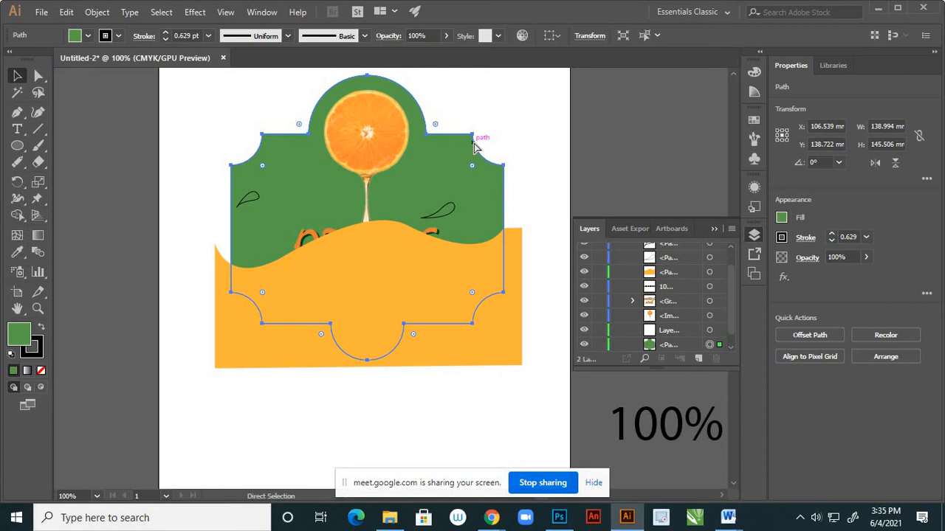
pyautogui.press('v')
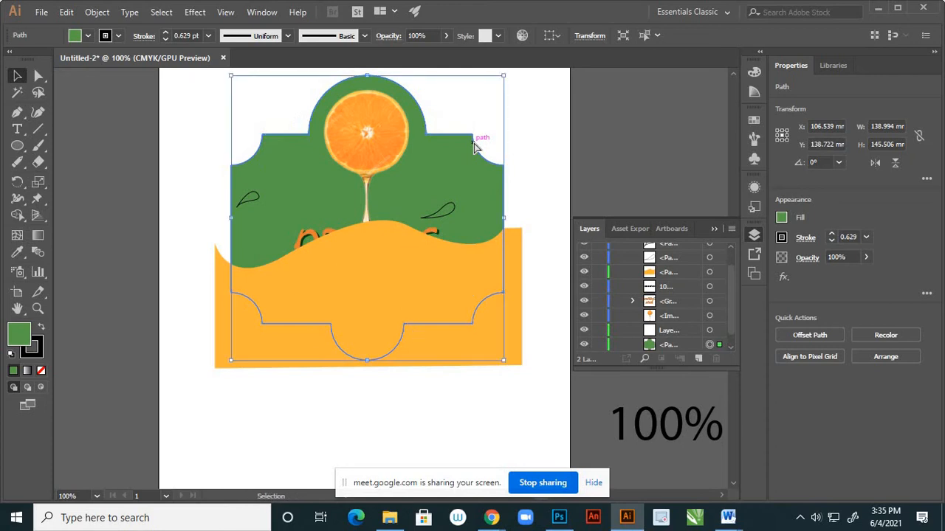
pyautogui.press('ctrl')
pyautogui.hotkey('ctrl', 'shift', ']')
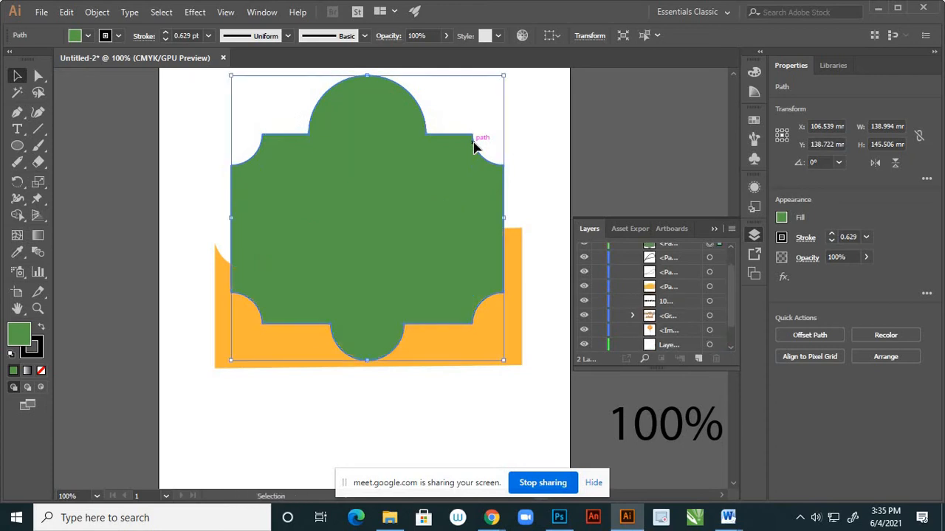
# Move the green label copy directly below the orange wave path in the layer stack.
pyautogui.scroll(2, 679, 251)
pyautogui.click(681, 264)
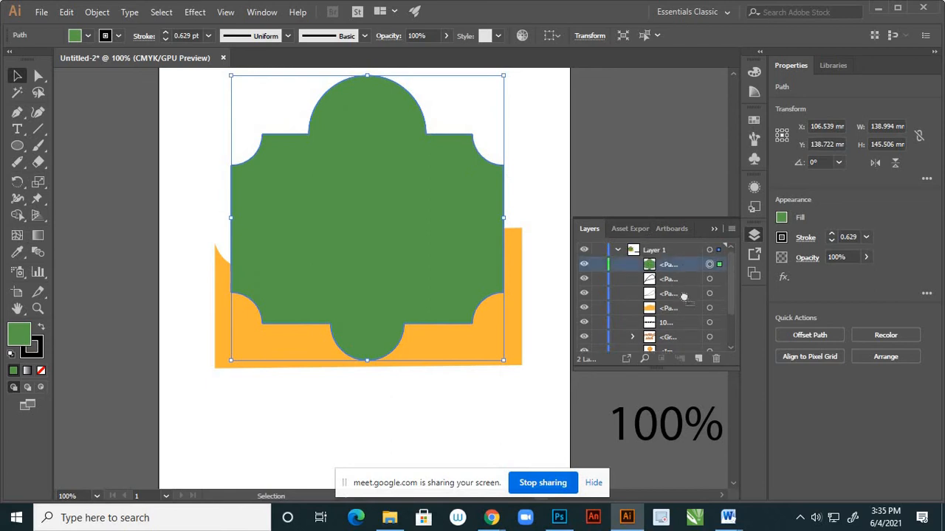
pyautogui.moveTo(683, 297); pyautogui.dragTo(686, 314)
# Move the orange wave path directly above the original green label shape at the end of Layer 1's stack.
pyautogui.scroll(-1, 682, 294)
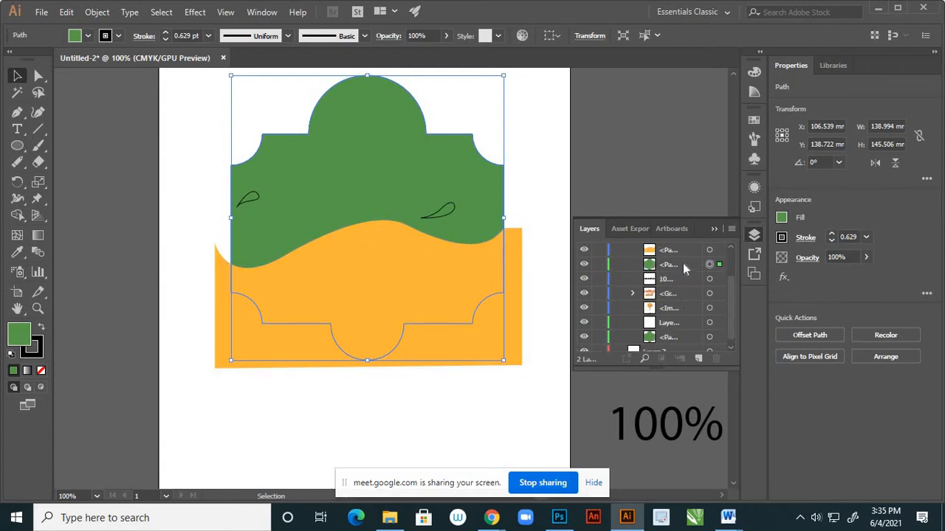
pyautogui.scroll(-1, 682, 310)
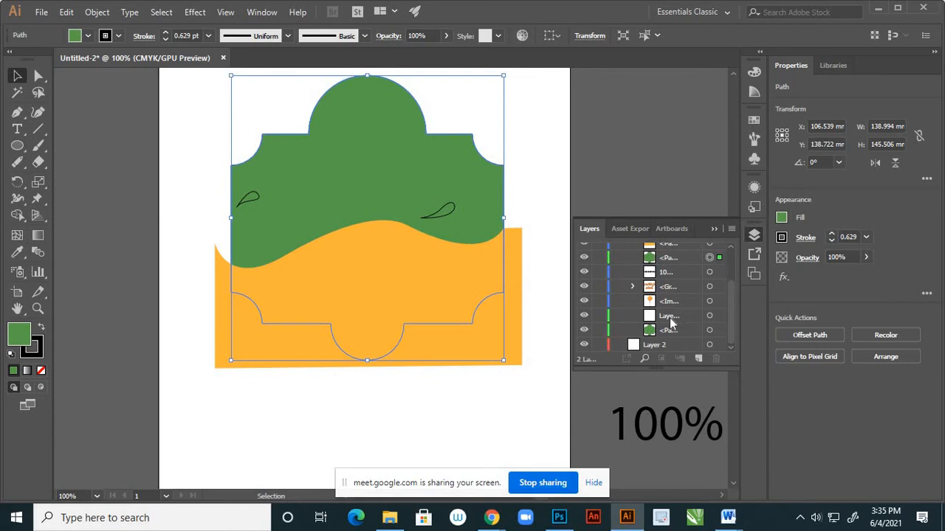
pyautogui.scroll(3, 674, 285)
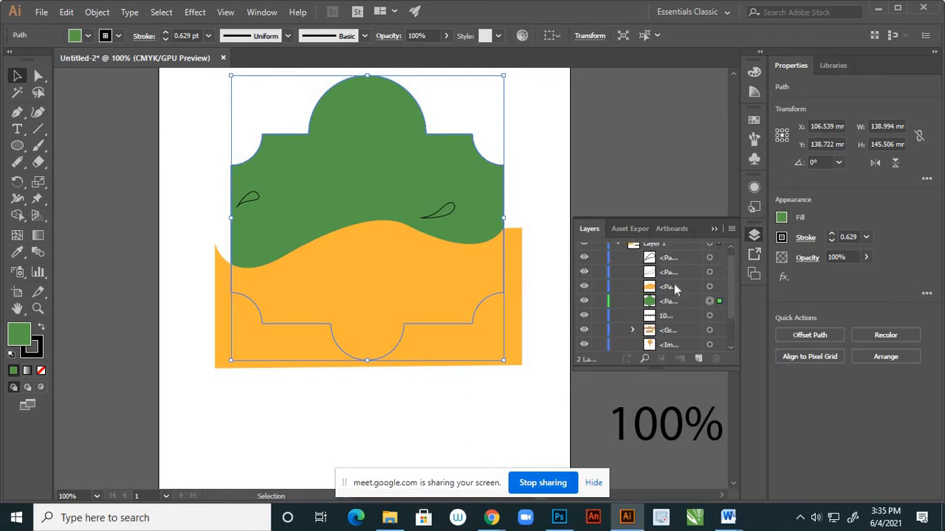
pyautogui.scroll(-3, 677, 284)
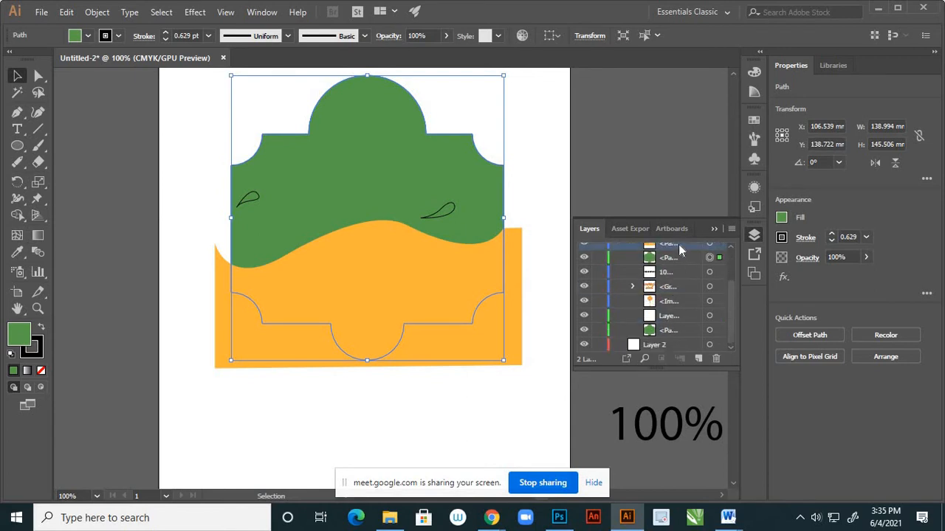
pyautogui.moveTo(679, 244); pyautogui.dragTo(682, 325)
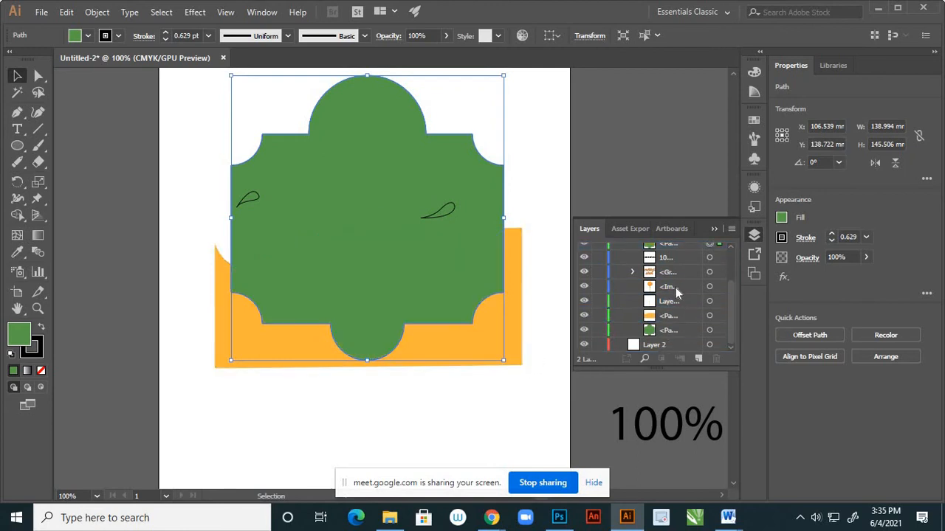
# Lock and hide the duplicate green label shape.
pyautogui.scroll(2, 678, 293)
pyautogui.scroll(-1, 682, 293)
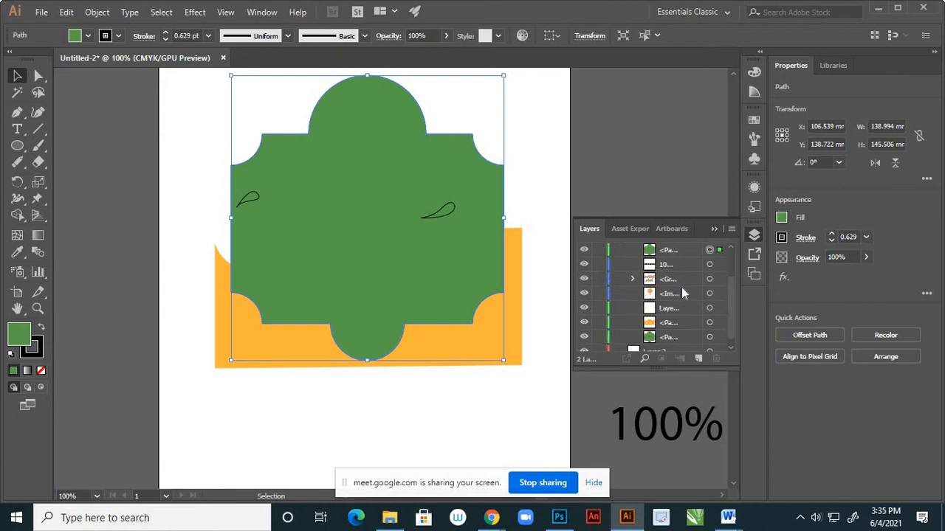
pyautogui.click(599, 251)
pyautogui.click(584, 251)
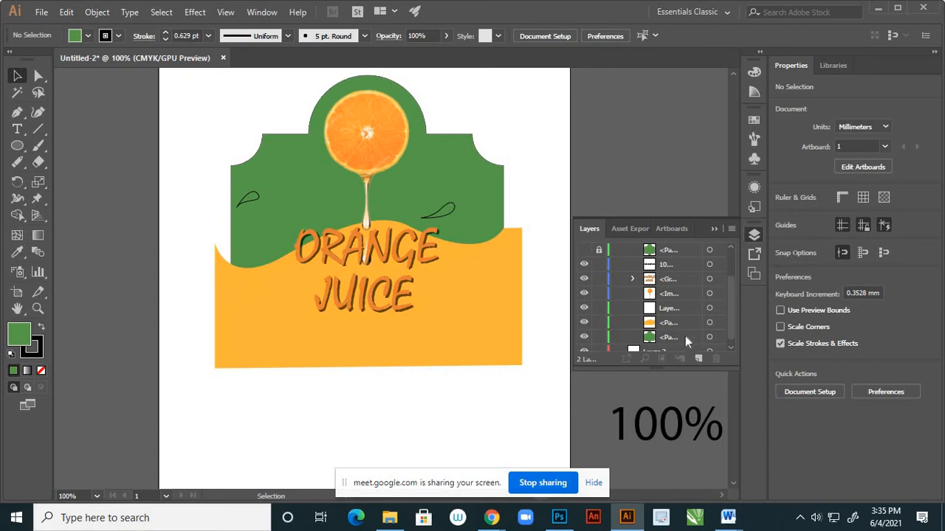
# Target the wave and the original green label shape in the layer stack and make a clipping mask from them.
pyautogui.click(709, 325)
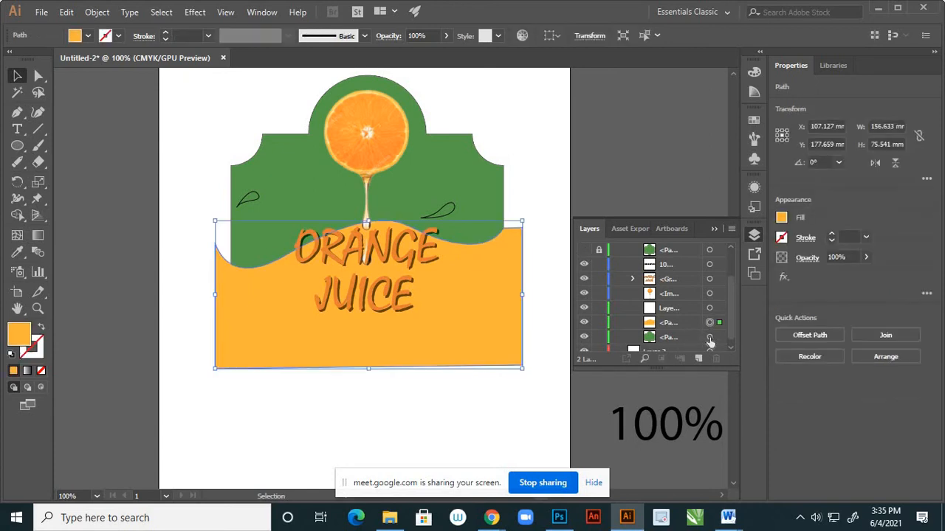
pyautogui.keyDown('shift'); pyautogui.click(709, 338); pyautogui.keyUp('shift')
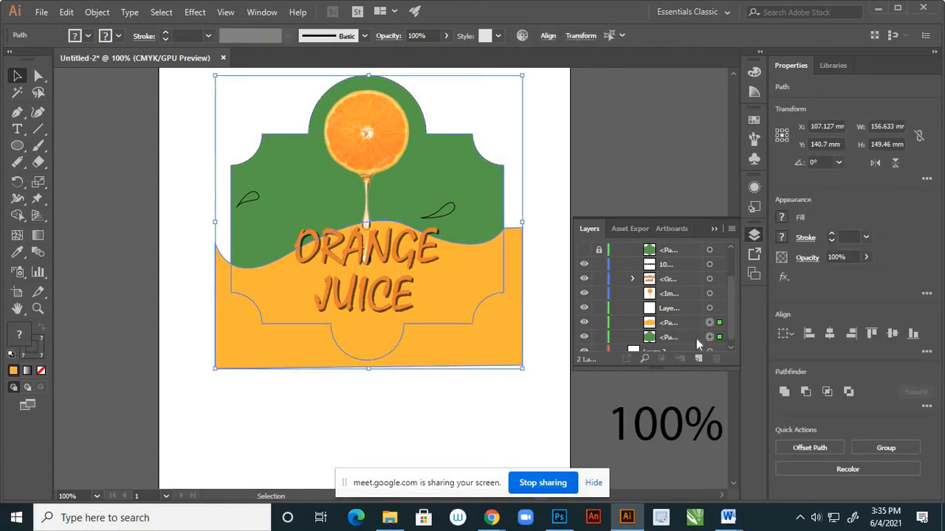
pyautogui.rightClick(265, 347)
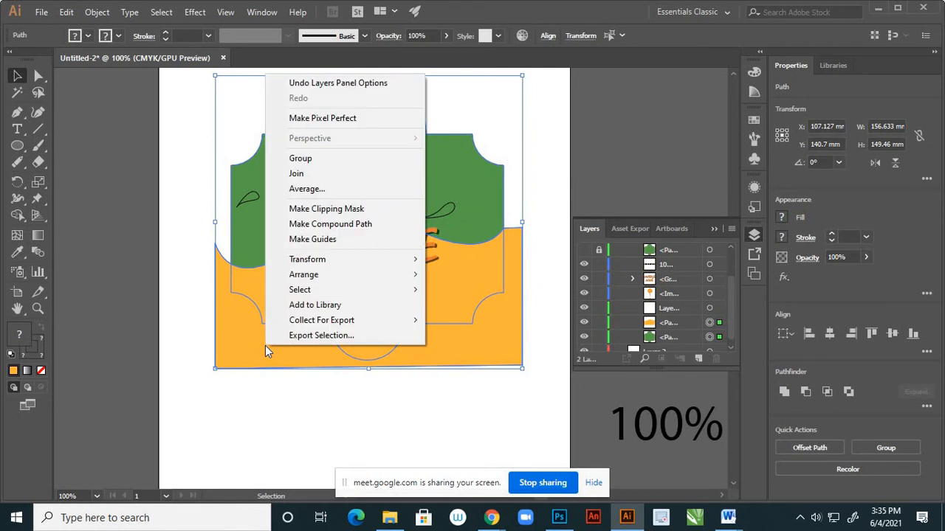
pyautogui.click(349, 211)
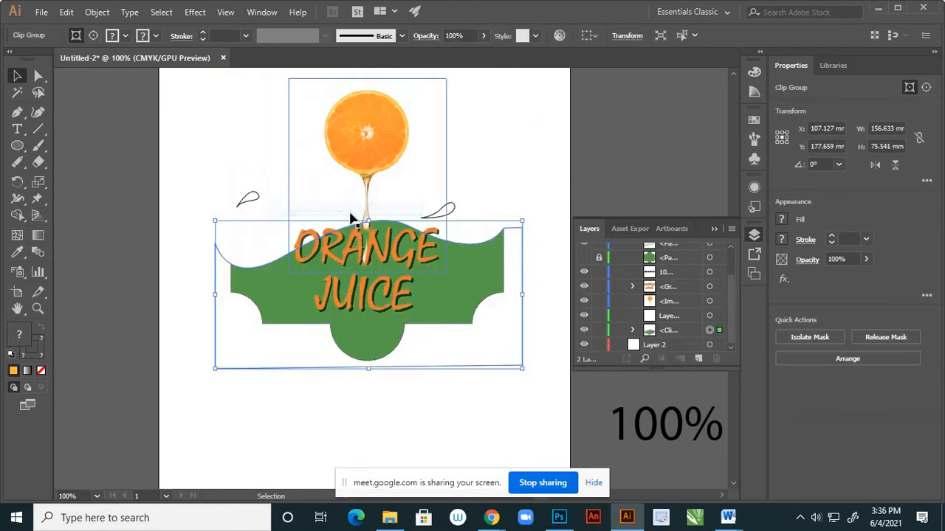
# Toggle the locked green copy's visibility, leave it hidden, and expand the clip group to examine its contents.
pyautogui.click(584, 260)
pyautogui.click(584, 260)
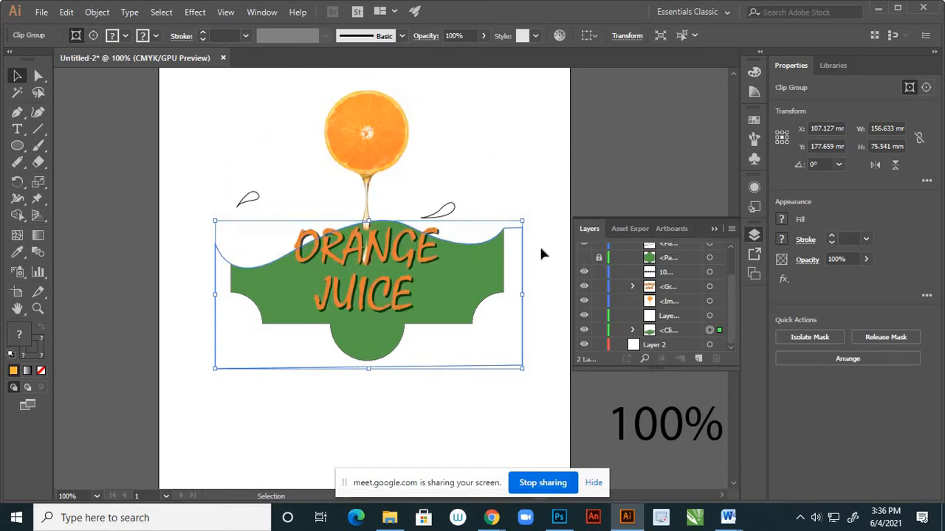
pyautogui.hotkey('ctrl', 'z')
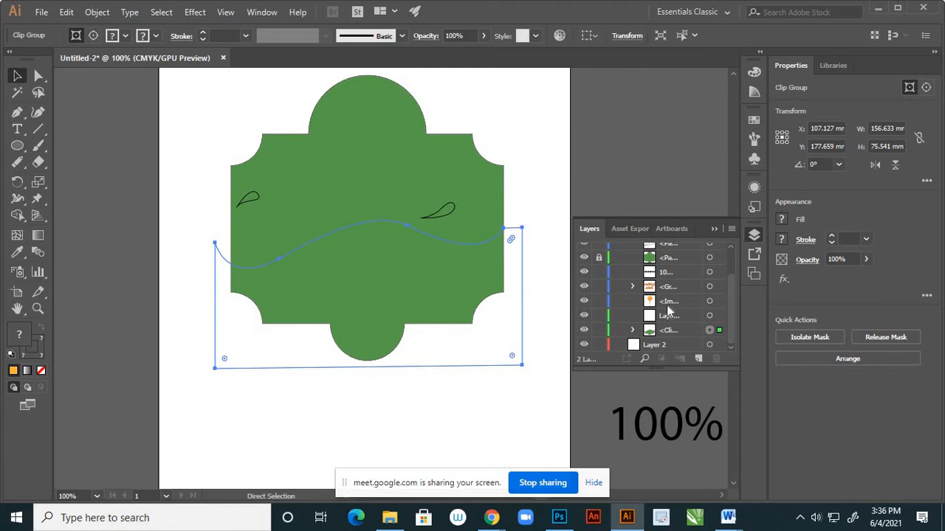
pyautogui.hotkey('ctrl', 'shift', 'z')
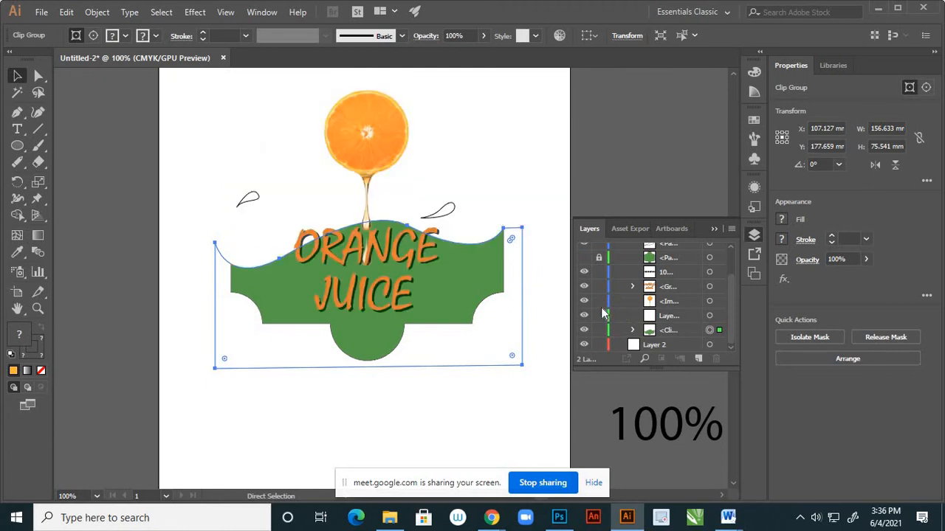
pyautogui.click(632, 333)
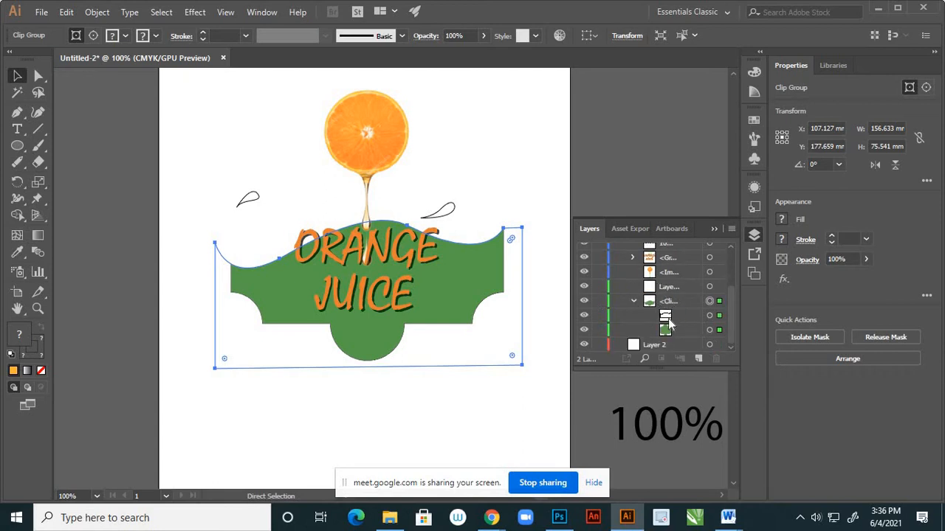
pyautogui.scroll(2, 668, 321)
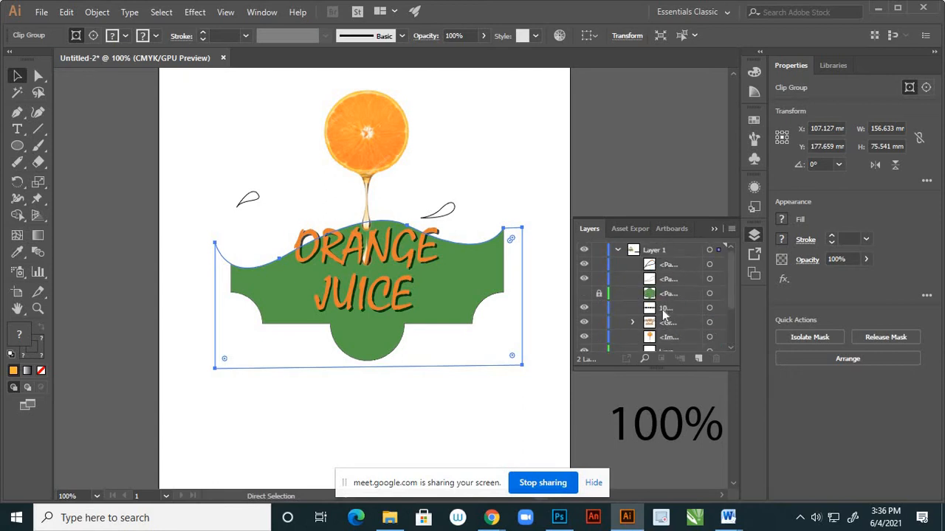
# Undo the clipping mask on the wave and the original label shape, and deselect everything.
pyautogui.hotkey('ctrl', 'z')
pyautogui.click(541, 146)
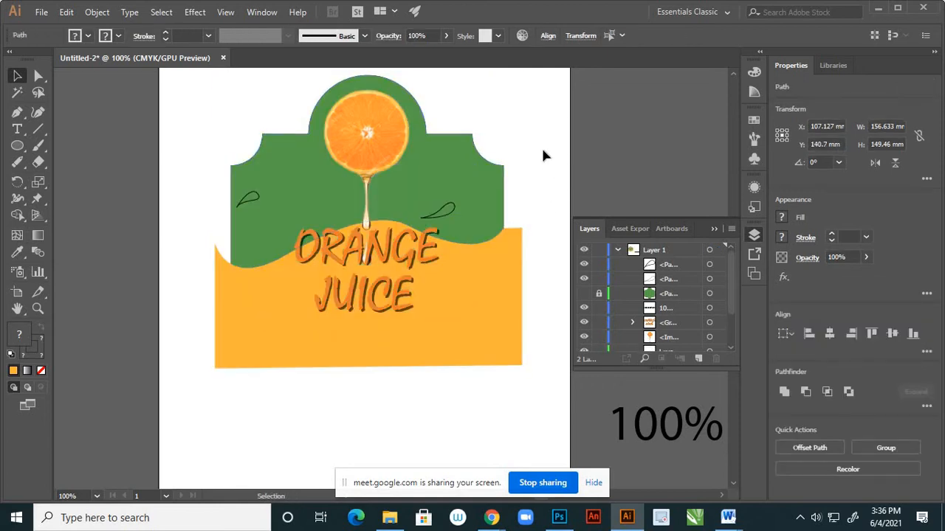
pyautogui.scroll(-2, 701, 292)
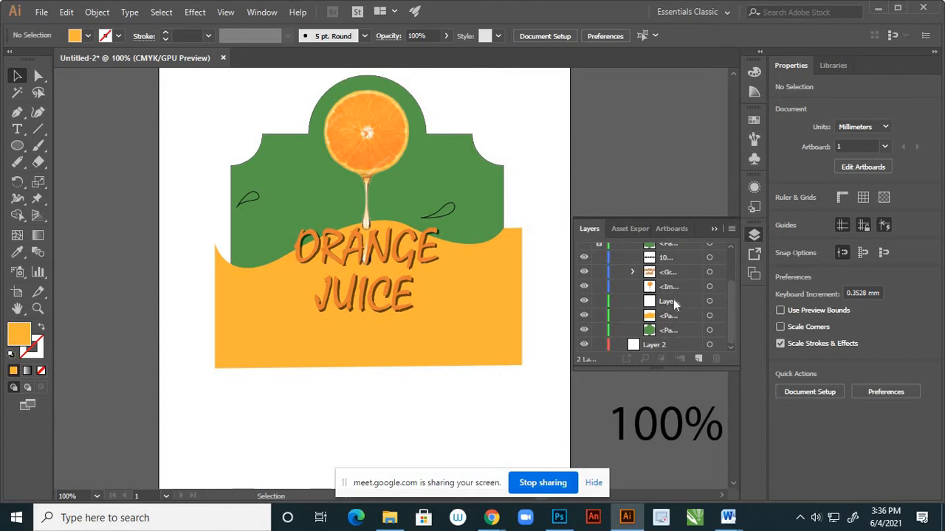
pyautogui.scroll(2, 668, 291)
pyautogui.scroll(-2, 668, 292)
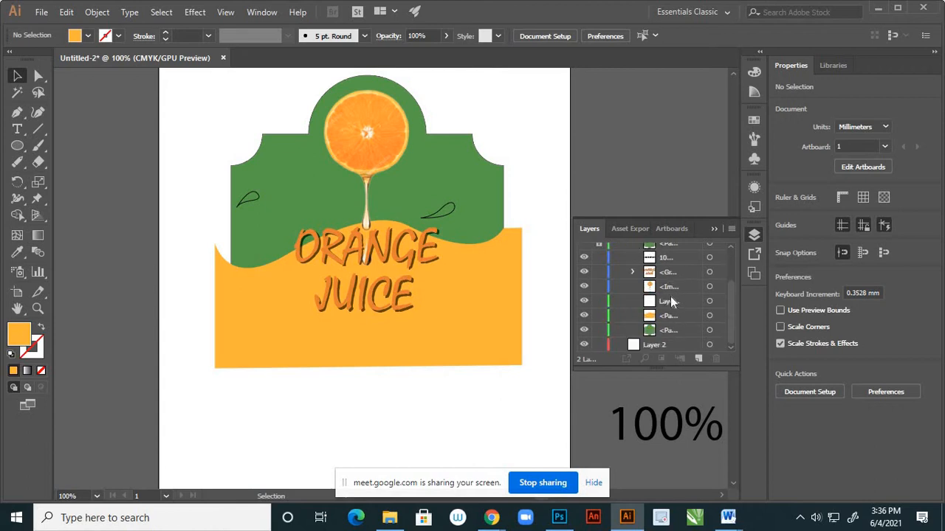
pyautogui.click(710, 319)
pyautogui.click(473, 408)
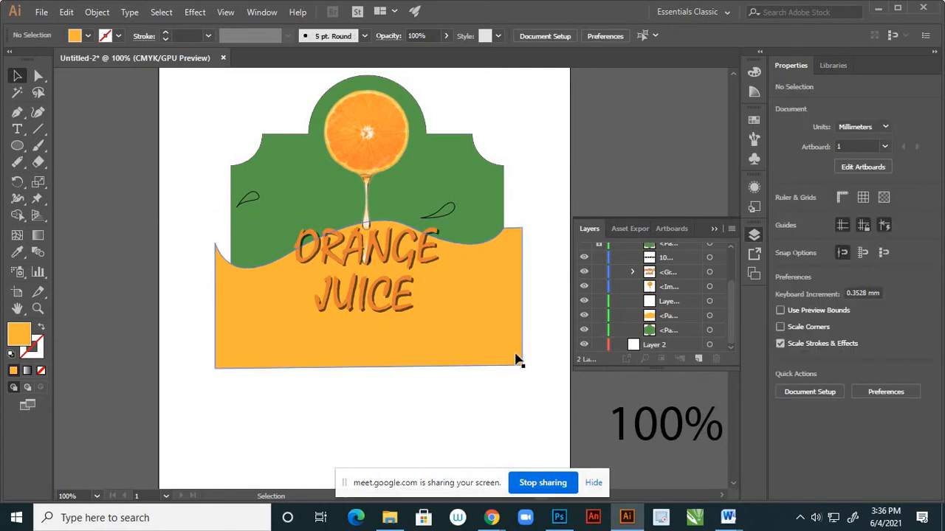
# Try to make a clipping mask from the wave and the green label shape, and undo it.
pyautogui.click(513, 345)
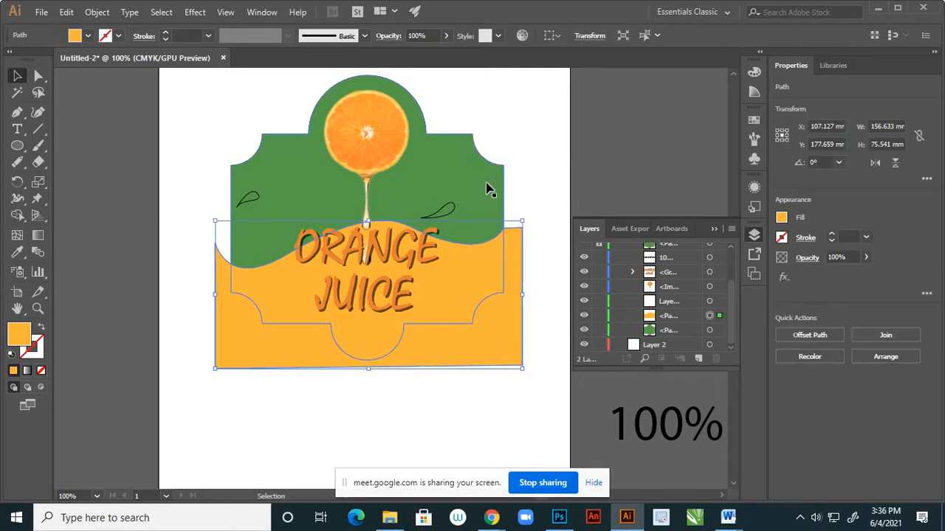
pyautogui.keyDown('shift'); pyautogui.click(488, 188); pyautogui.keyUp('shift')
pyautogui.rightClick(494, 325)
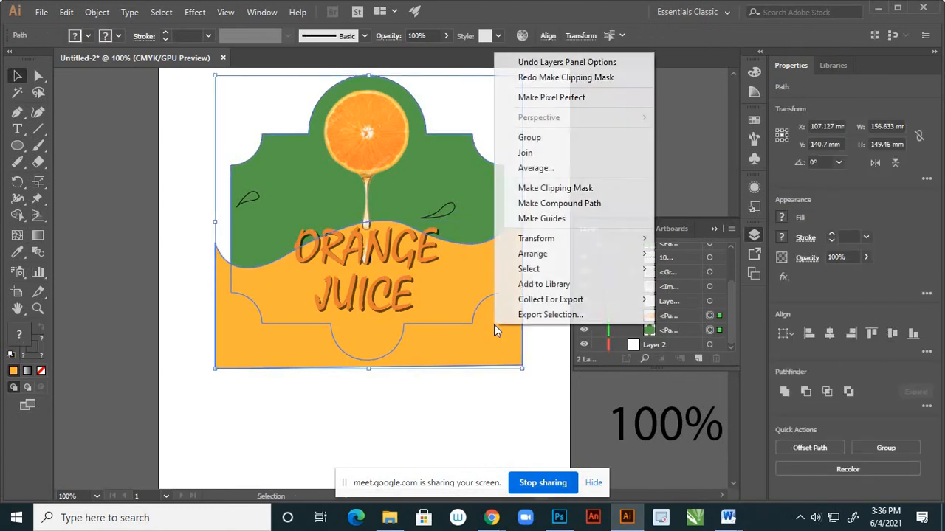
pyautogui.click(564, 190)
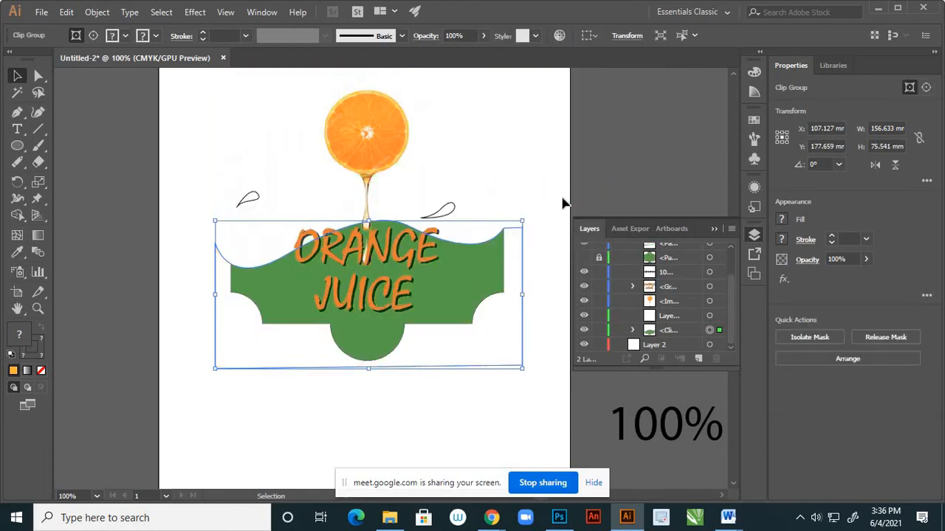
pyautogui.hotkey('ctrl', 'z')
pyautogui.click(489, 417)
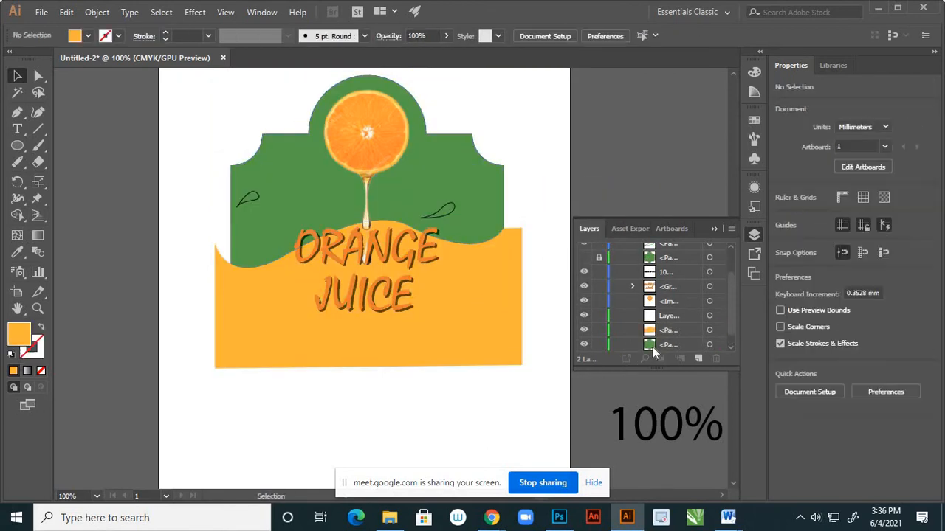
# Move the orange wave path below the original green label shape in the stacking order.
pyautogui.moveTo(672, 336); pyautogui.dragTo(674, 328)
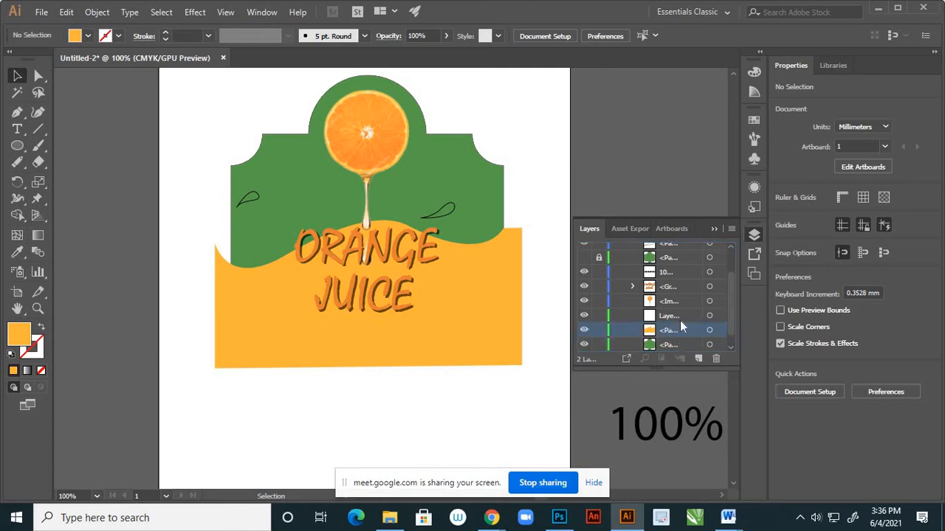
pyautogui.scroll(-1, 680, 321)
pyautogui.moveTo(681, 317); pyautogui.dragTo(680, 333)
# Make a clipping mask from the wave and the green label shape so the label outline crops the wave.
pyautogui.click(517, 362)
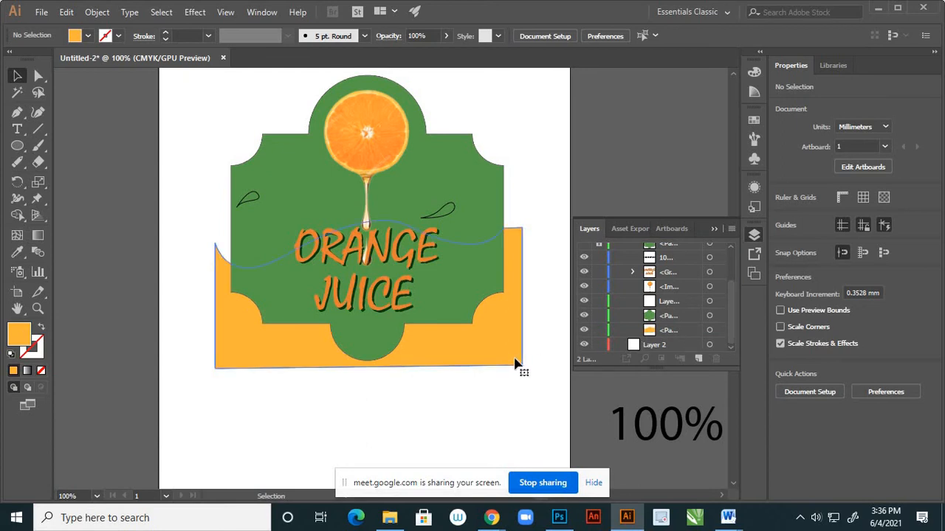
pyautogui.keyDown('shift'); pyautogui.click(491, 206); pyautogui.keyUp('shift')
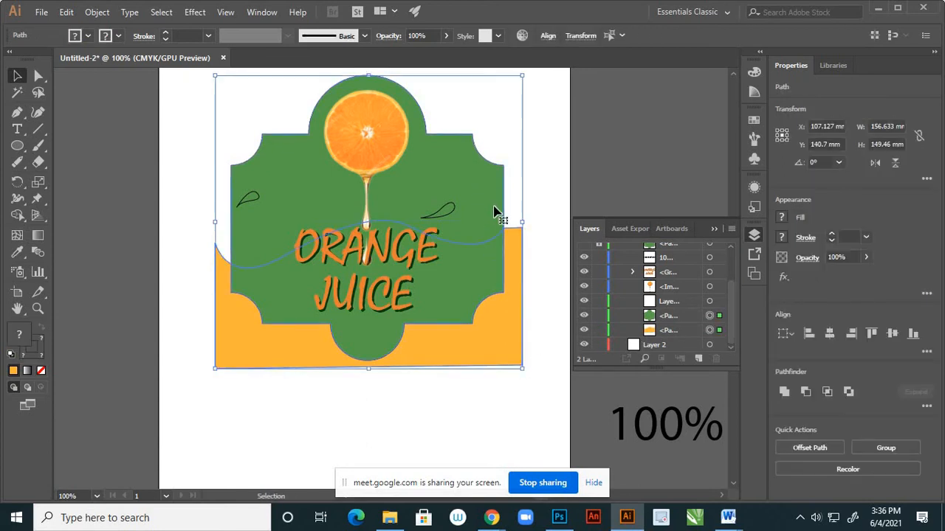
pyautogui.rightClick(494, 214)
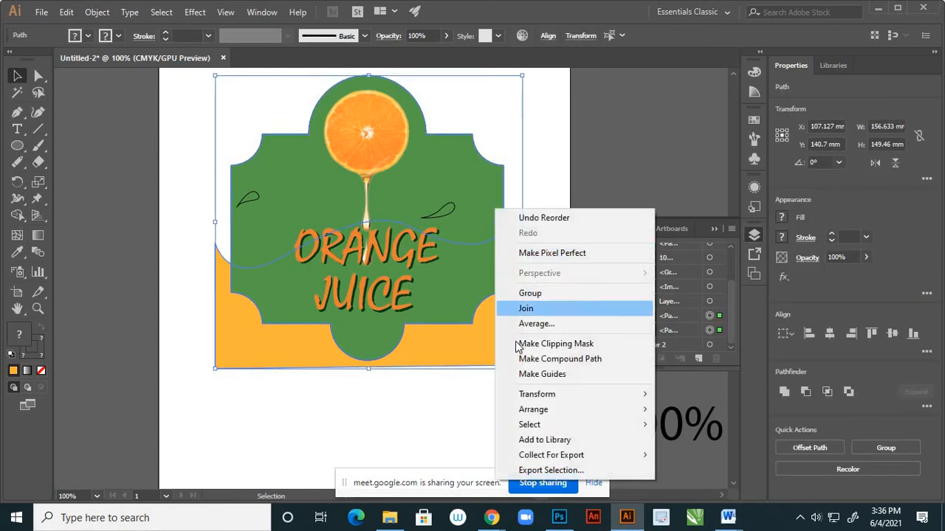
pyautogui.click(513, 345)
pyautogui.click(533, 257)
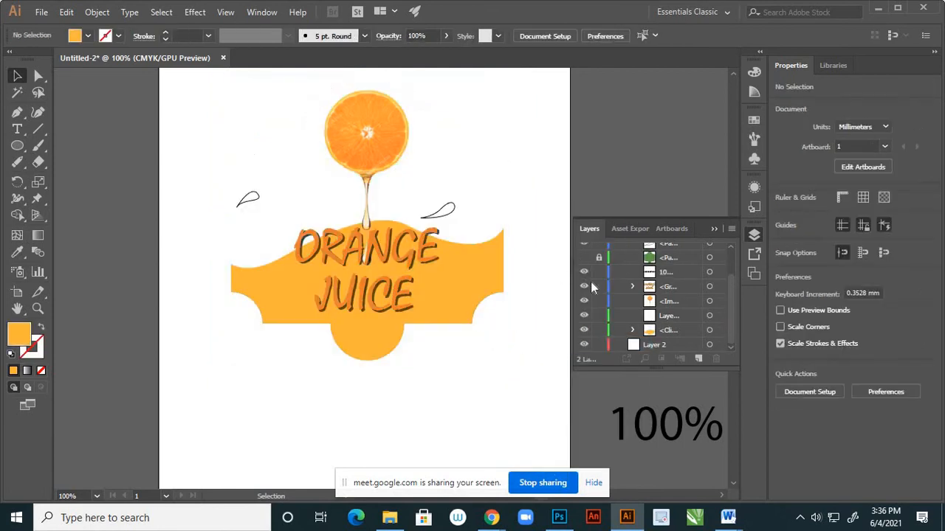
# Show the hidden green label copy and move it beneath the clipped wave group as the background.
pyautogui.scroll(2, 586, 306)
pyautogui.click(583, 293)
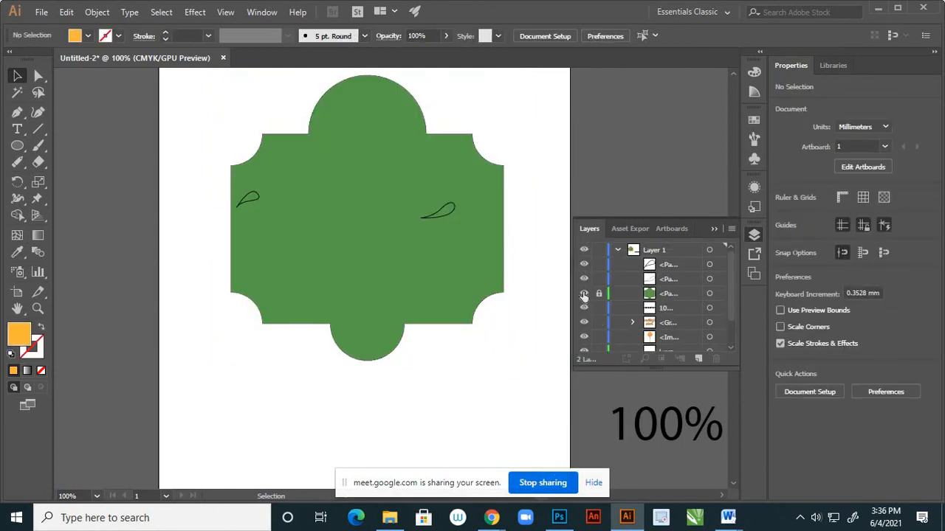
pyautogui.scroll(-2, 672, 294)
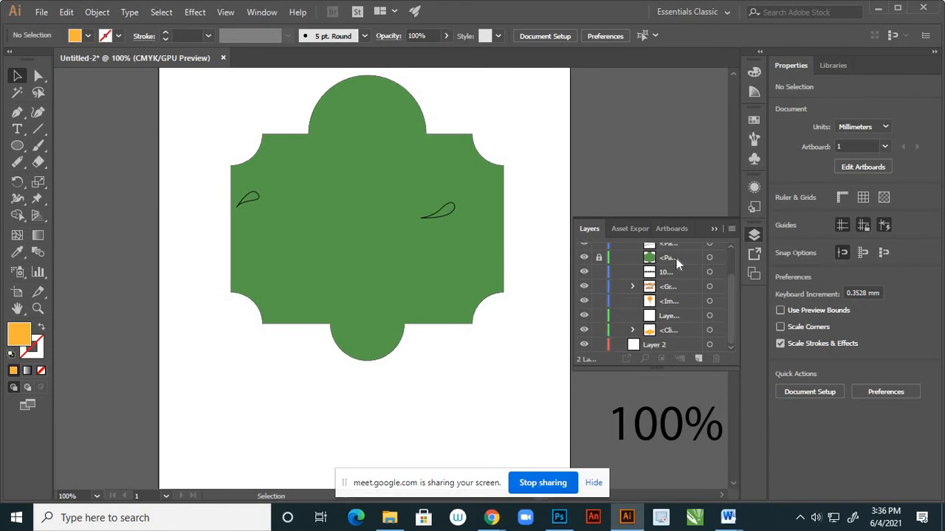
pyautogui.click(677, 258)
pyautogui.moveTo(676, 259); pyautogui.dragTo(687, 338)
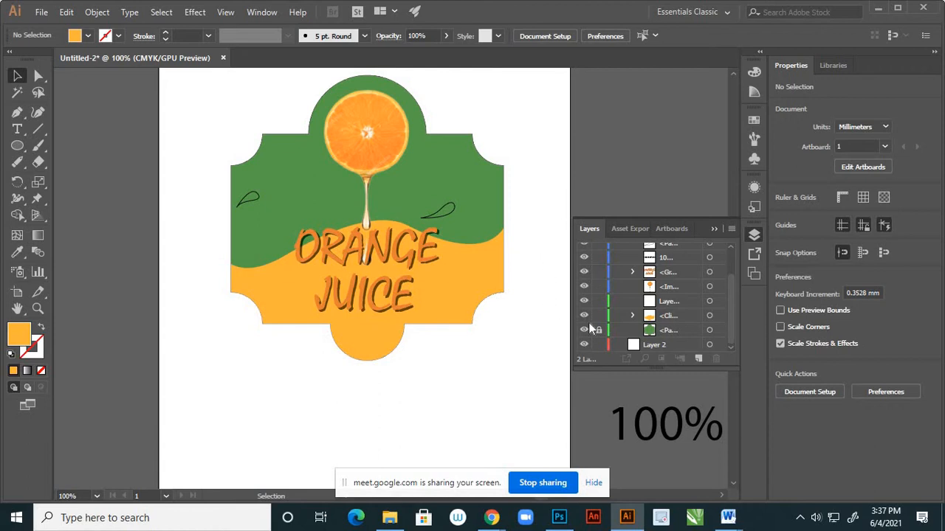
# Identify the orange image's entry in the layer stack by toggling its visibility, and lock it.
pyautogui.scroll(3, 649, 293)
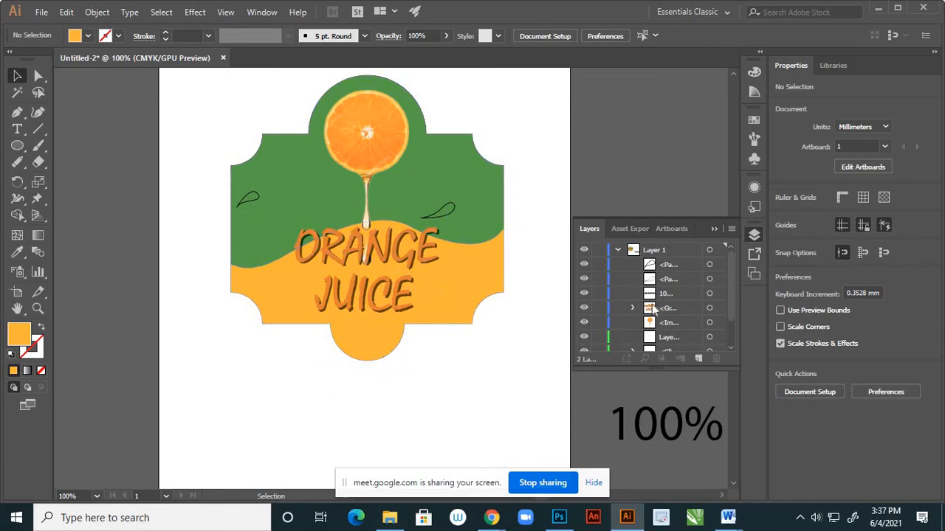
pyautogui.click(583, 323)
pyautogui.click(584, 323)
pyautogui.click(599, 323)
# Keep the green background locked, lock the clipped wave group, and delete the empty sublayer above it.
pyautogui.scroll(-1, 600, 330)
pyautogui.click(599, 330)
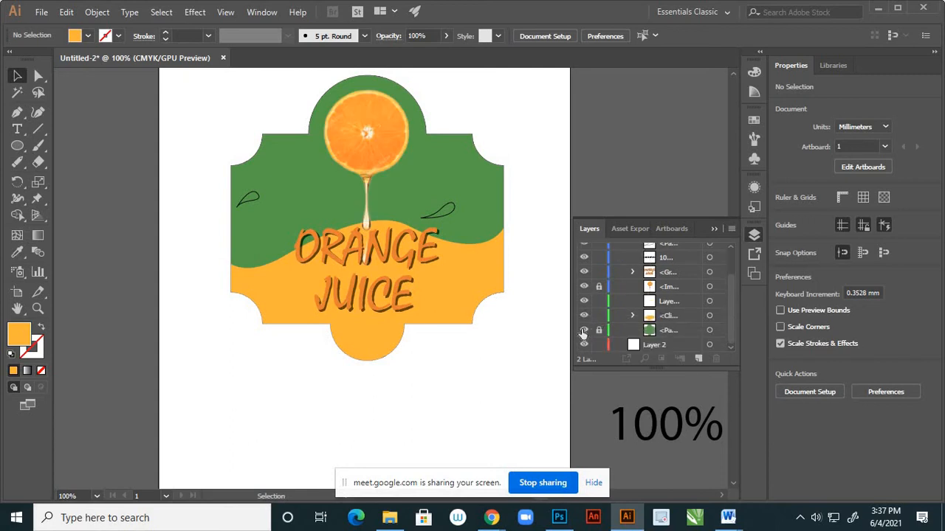
pyautogui.click(583, 329)
pyautogui.click(583, 329)
pyautogui.click(584, 315)
pyautogui.click(584, 316)
pyautogui.click(599, 316)
pyautogui.click(678, 301)
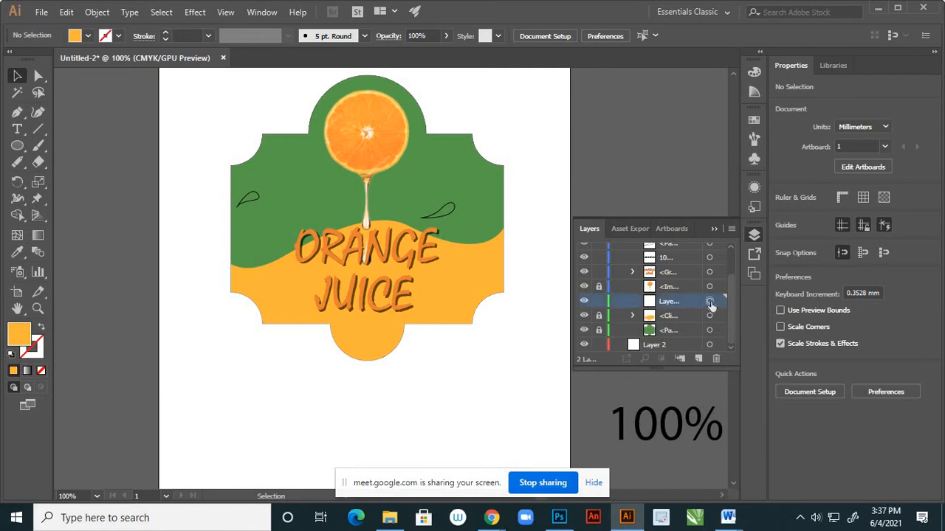
pyautogui.click(715, 357)
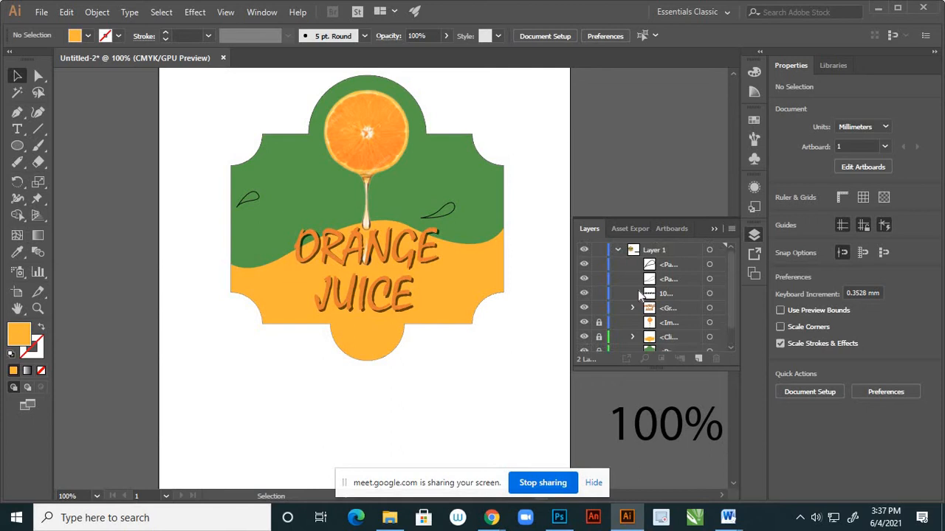
# Fill the small droplet on the label's left side with the wave's yellow-orange using the Eyedropper, and deselect it.
pyautogui.click(258, 203)
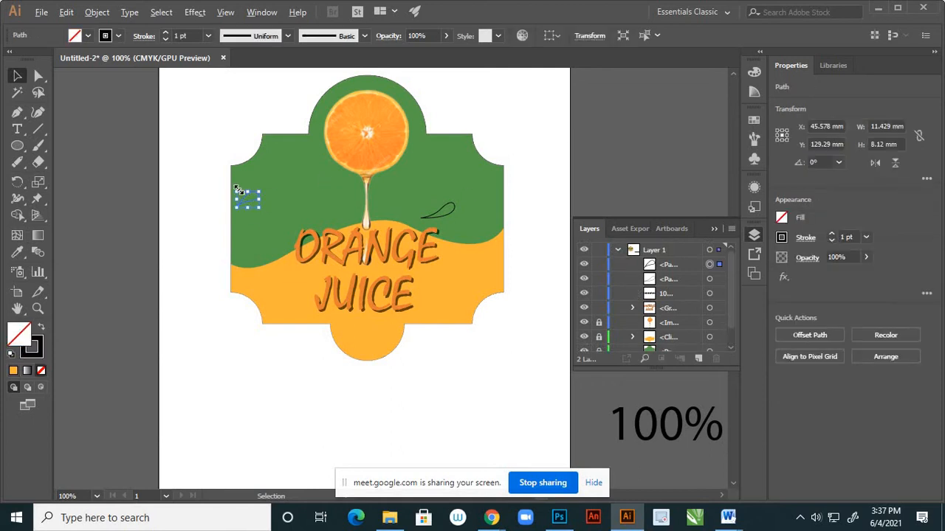
pyautogui.scroll(3, 238, 190)
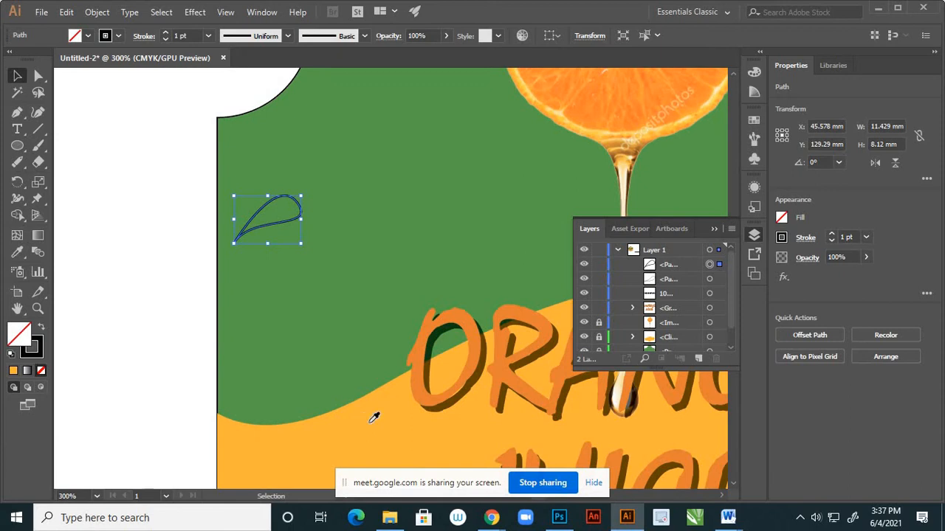
pyautogui.press('i')
pyautogui.click(372, 419)
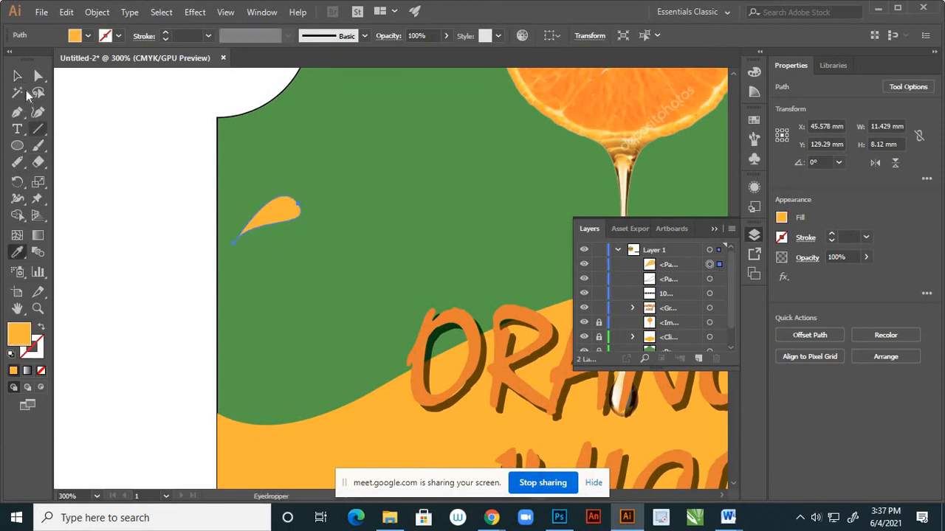
pyautogui.press('v')
pyautogui.click(229, 274)
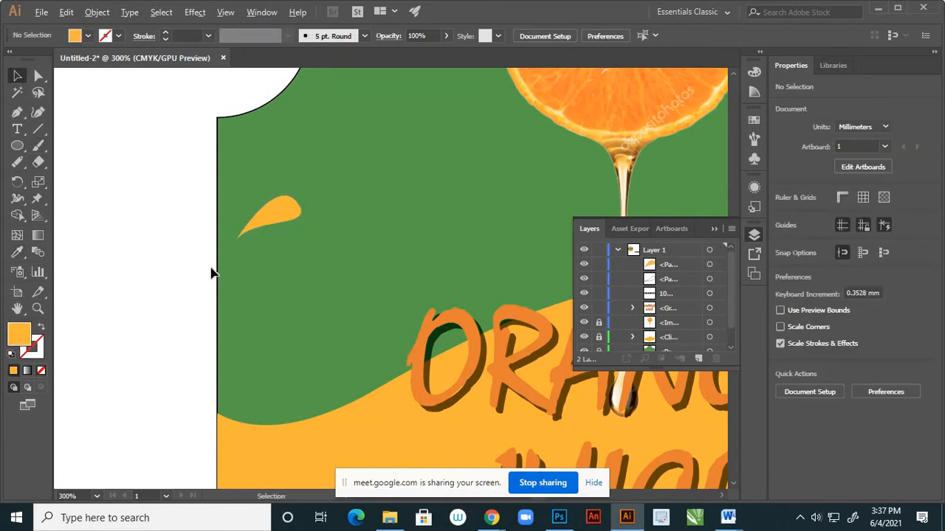
# Try to fill the right-hand droplet with a colour sampled from the wave area beside the lettering.
pyautogui.scroll(-1, 211, 274)
pyautogui.scroll(-2, 413, 270)
pyautogui.scroll(1, 432, 270)
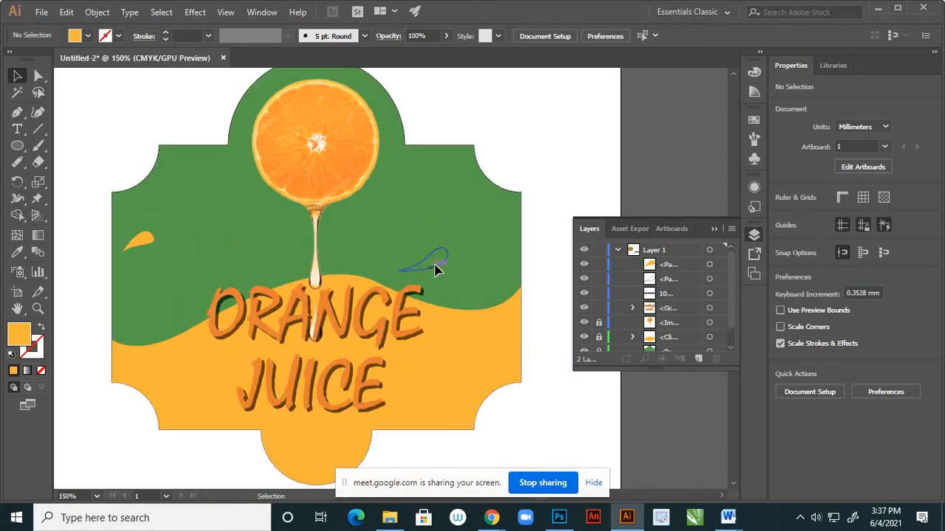
pyautogui.click(437, 272)
pyautogui.press('i')
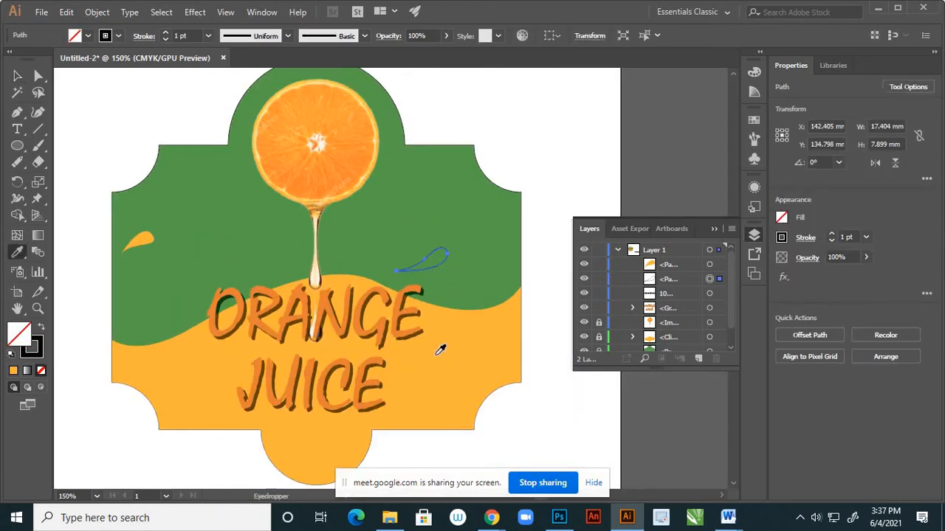
pyautogui.click(437, 344)
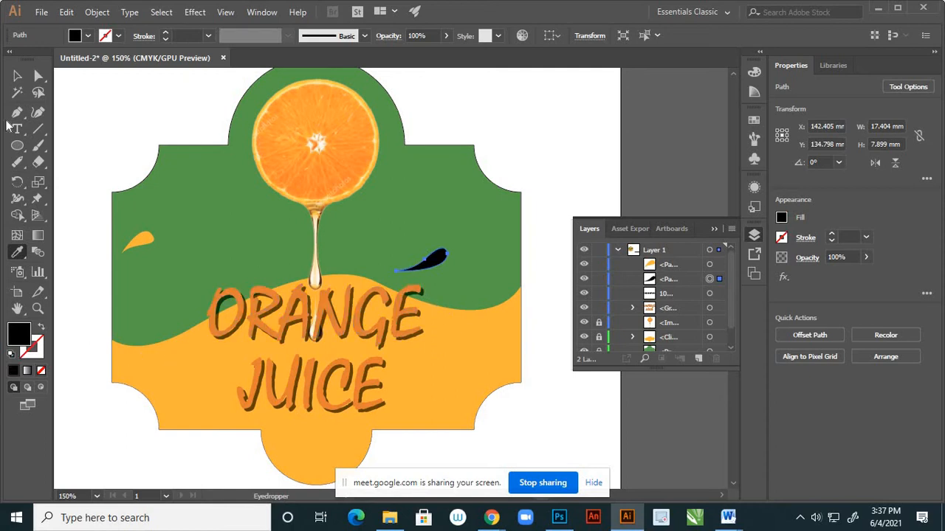
pyautogui.click(17, 75)
pyautogui.click(157, 164)
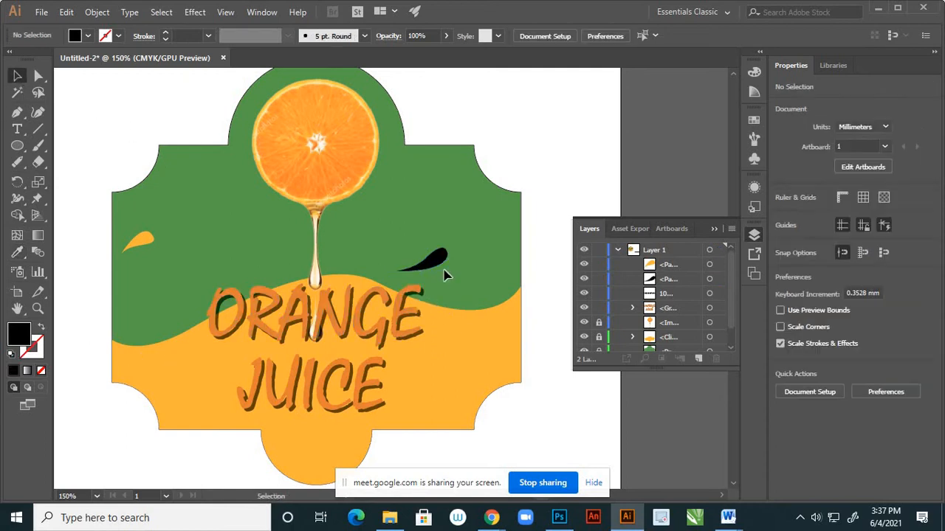
# Fill the right-hand droplet with the darker orange sampled from the ORANGE lettering, and deselect it.
pyautogui.click(439, 262)
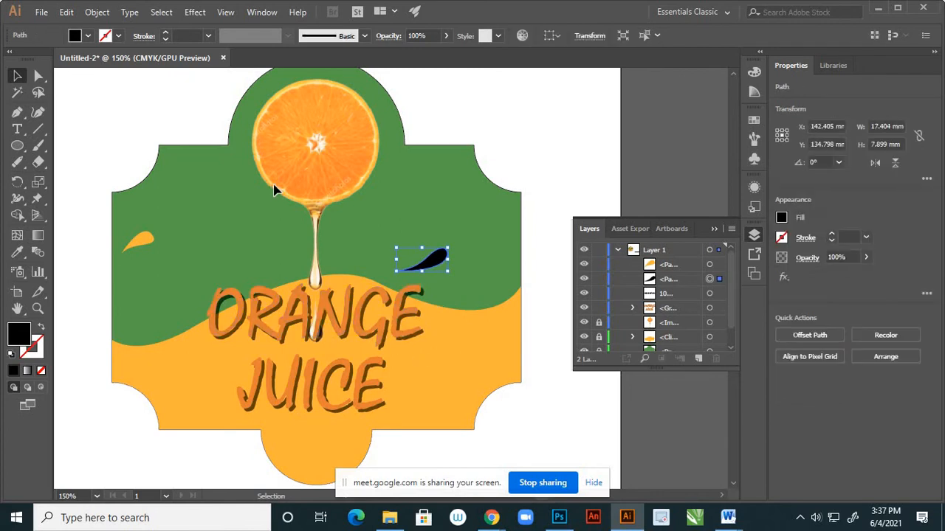
pyautogui.press('i')
pyautogui.click(421, 356)
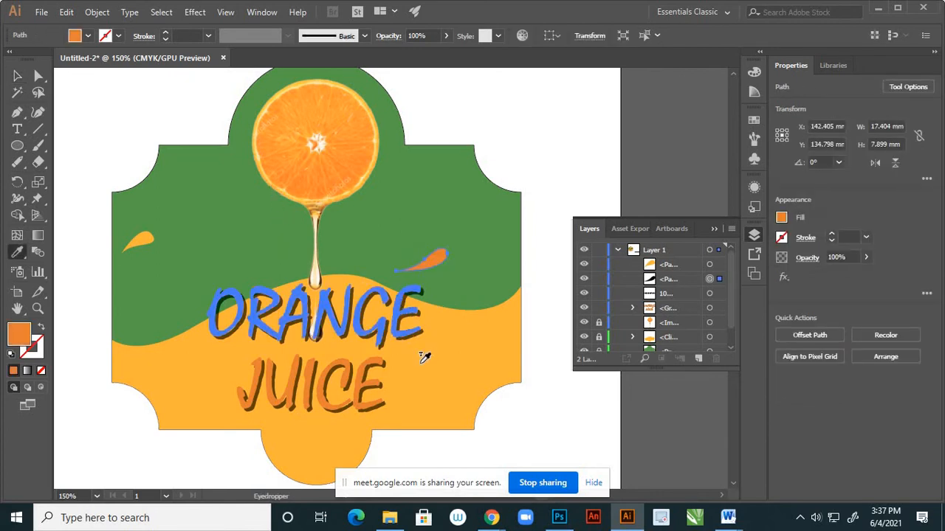
pyautogui.click(15, 77)
pyautogui.click(351, 253)
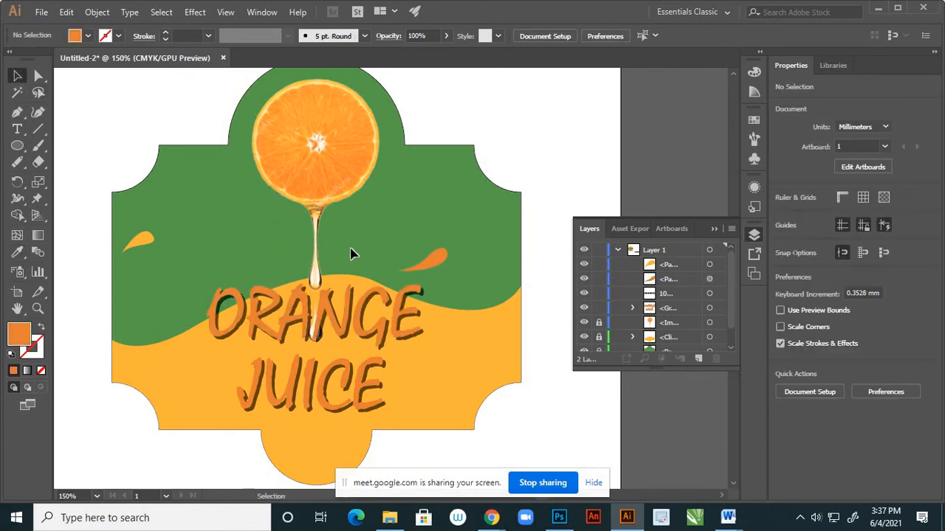
# Examine the coloured label as a whole and up close, checking the droplets, lettering and clipped wave.
pyautogui.scroll(-2, 419, 270)
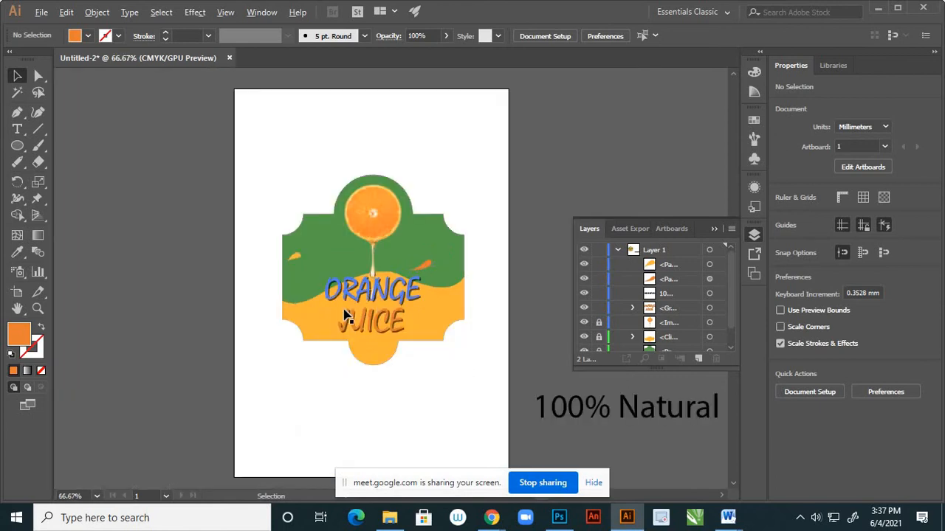
pyautogui.scroll(2, 344, 311)
pyautogui.scroll(-1, 279, 336)
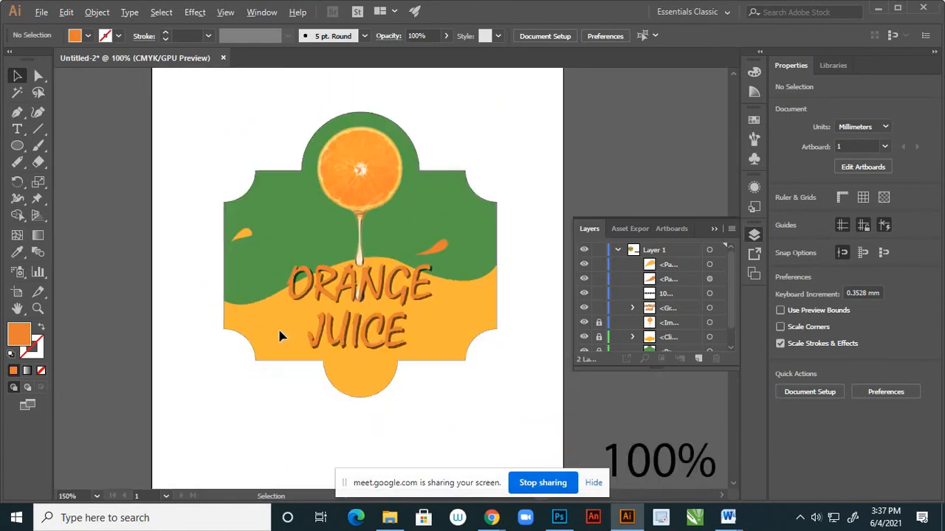
pyautogui.scroll(1, 295, 330)
pyautogui.scroll(-2, 301, 291)
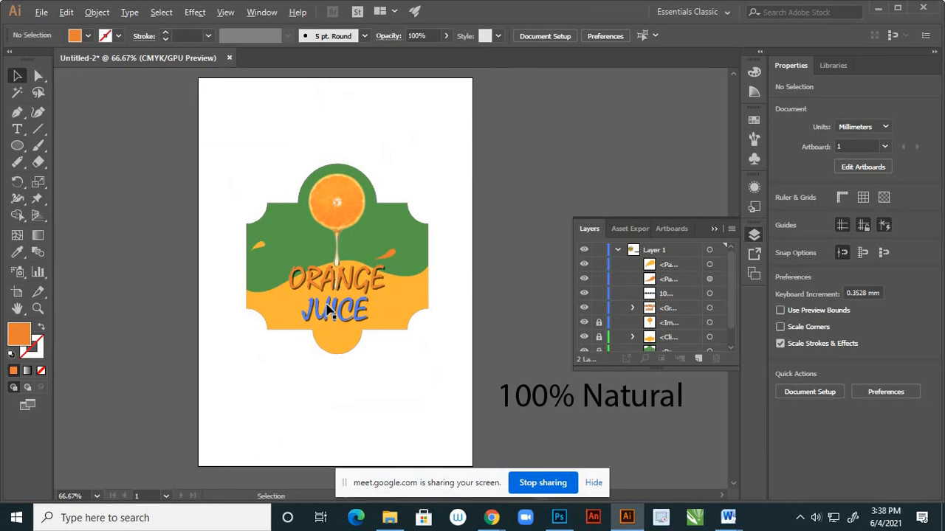
pyautogui.scroll(2, 333, 313)
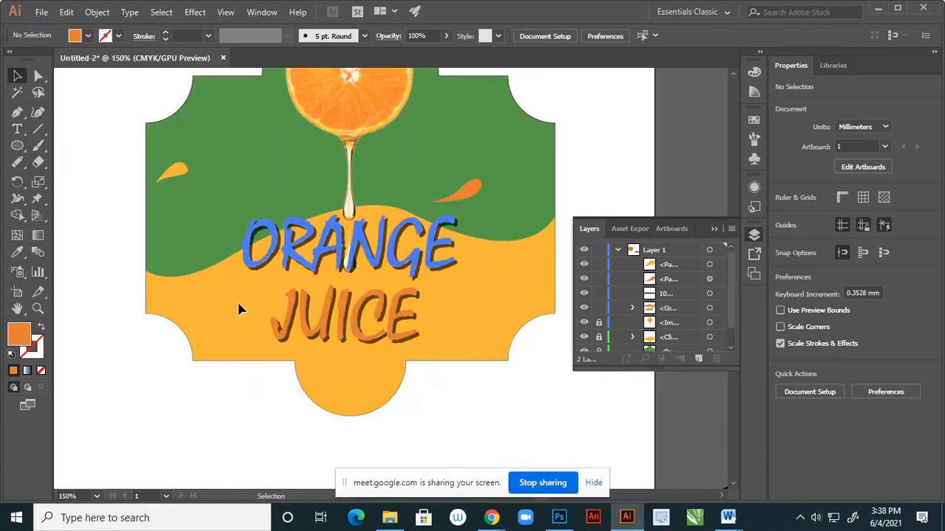
pyautogui.scroll(-1, 283, 344)
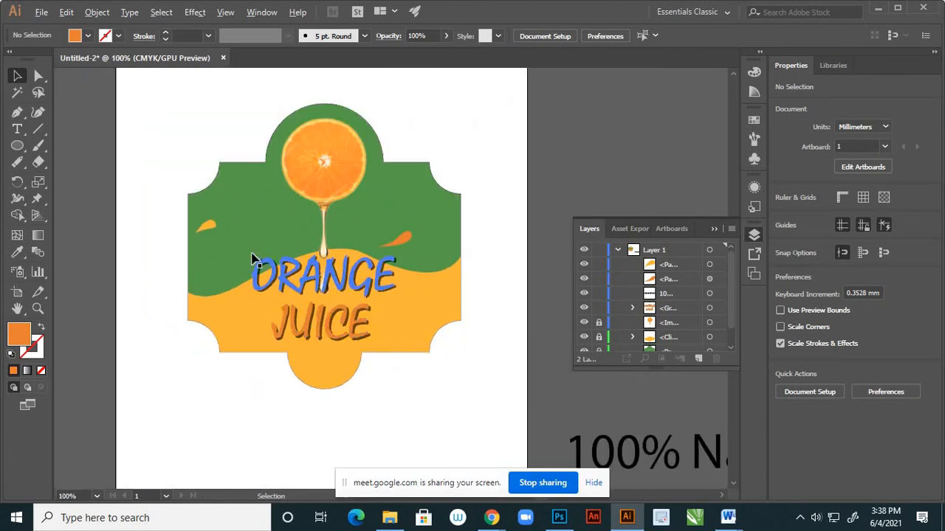
pyautogui.scroll(1, 240, 316)
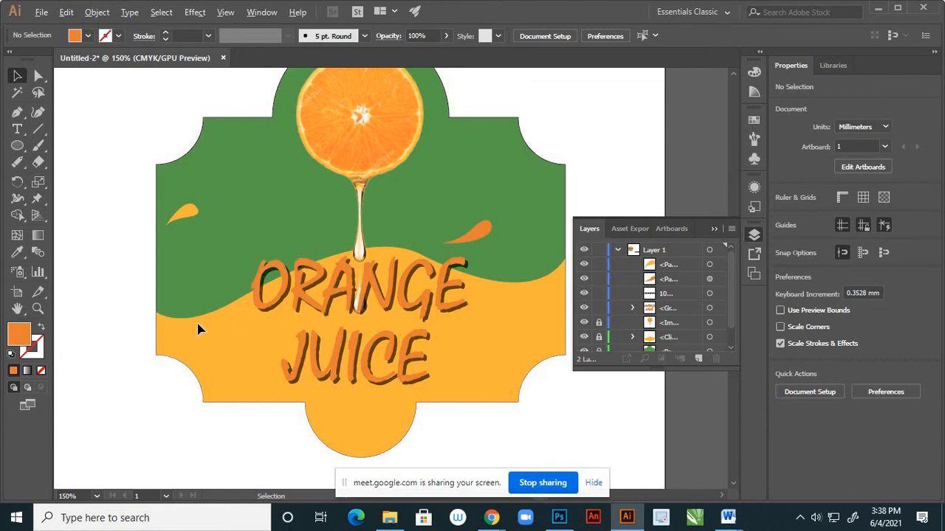
pyautogui.scroll(-1, 198, 329)
pyautogui.scroll(1, 169, 275)
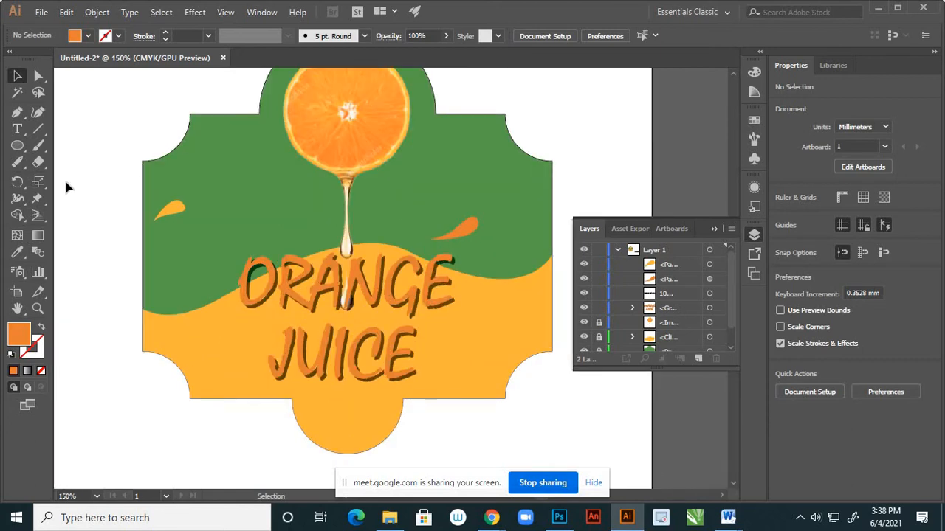
# Recolour the right-hand droplet with the left droplet's yellow-orange using the Eyedropper, and deselect it.
pyautogui.click(619, 251)
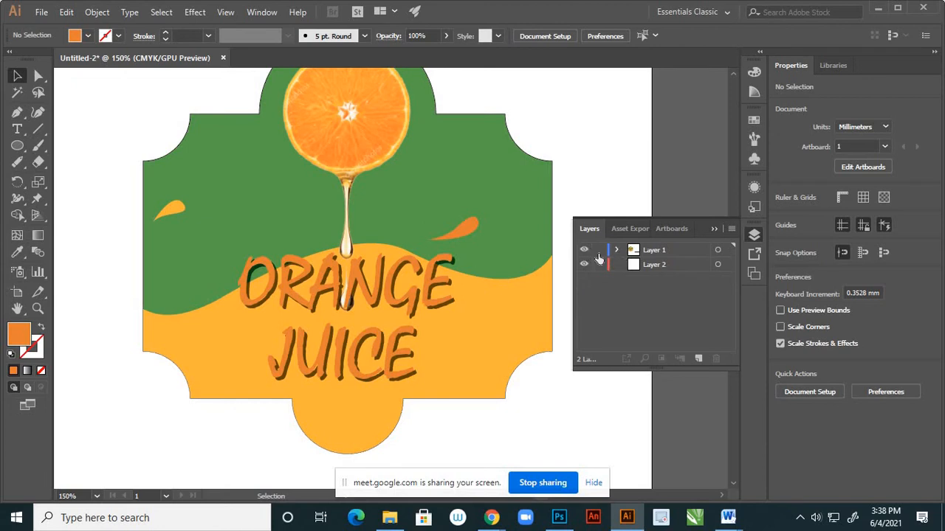
pyautogui.click(471, 233)
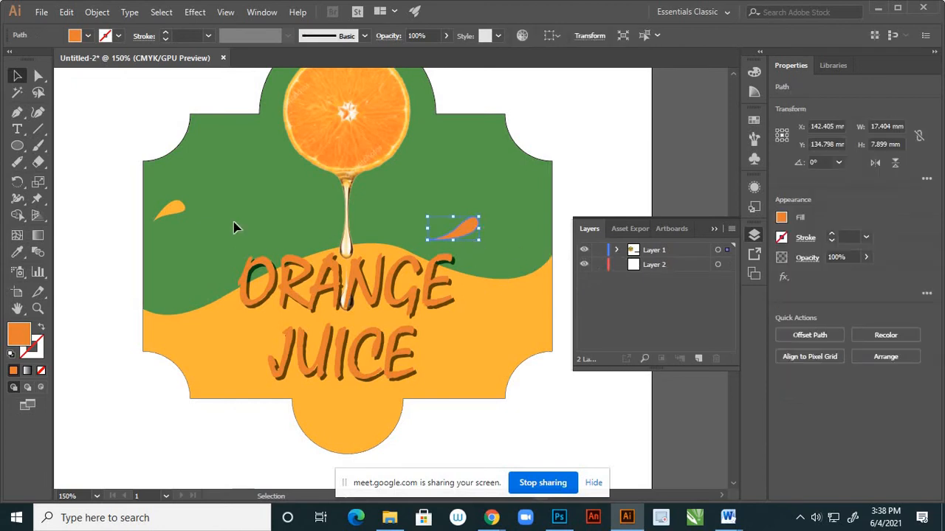
pyautogui.scroll(2, 172, 213)
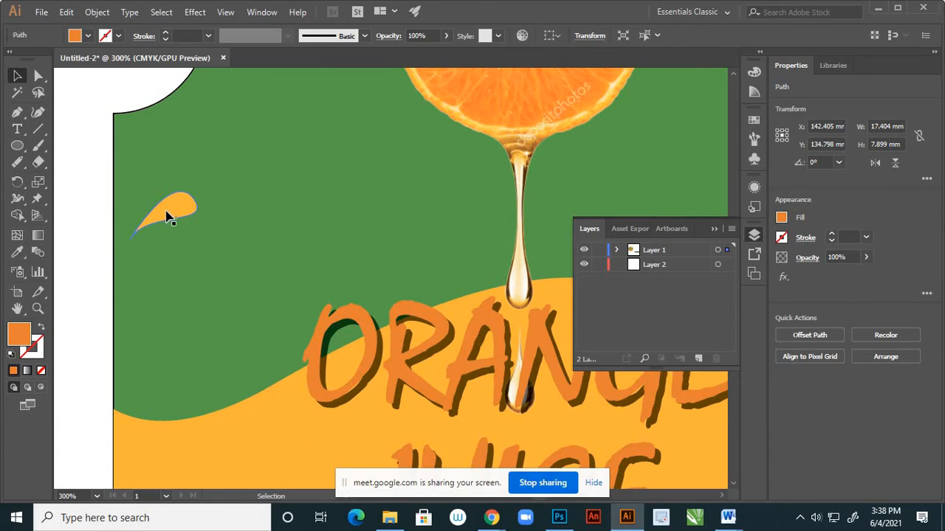
pyautogui.press('i')
pyautogui.click(180, 203)
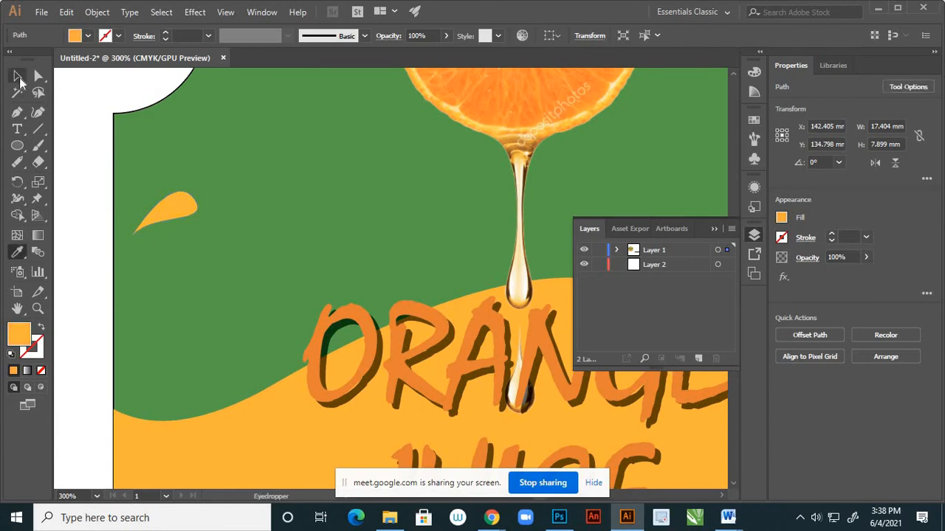
pyautogui.click(19, 77)
pyautogui.click(94, 267)
pyautogui.scroll(-2, 239, 312)
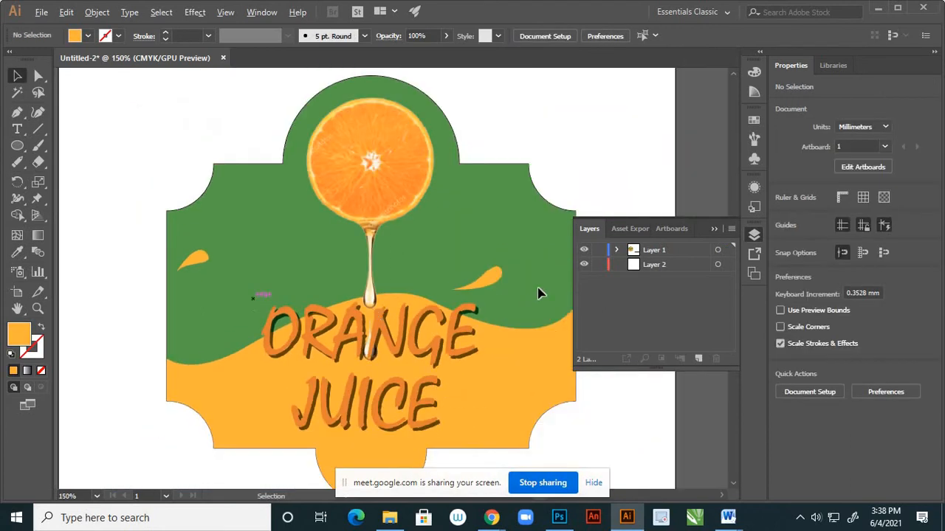
# Lock Layer 1 and create a new layer above it.
pyautogui.scroll(-2, 435, 262)
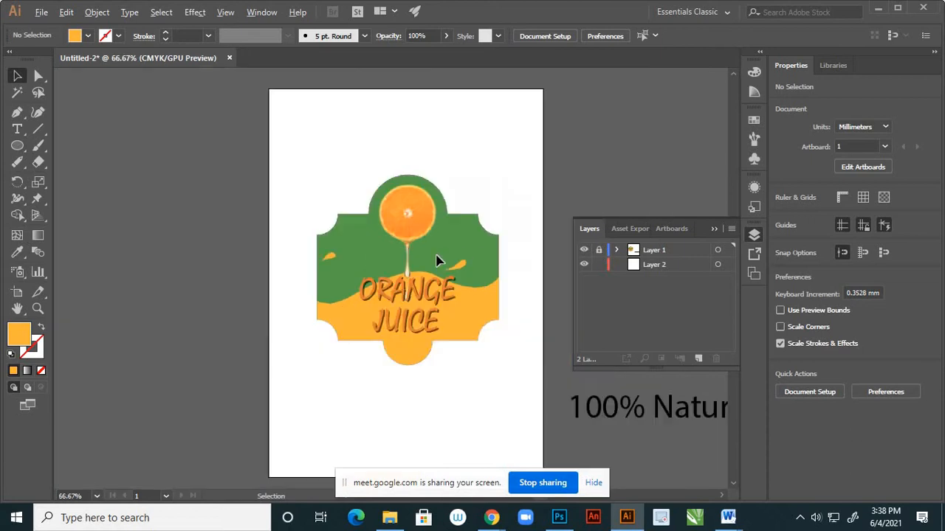
pyautogui.scroll(1, 433, 273)
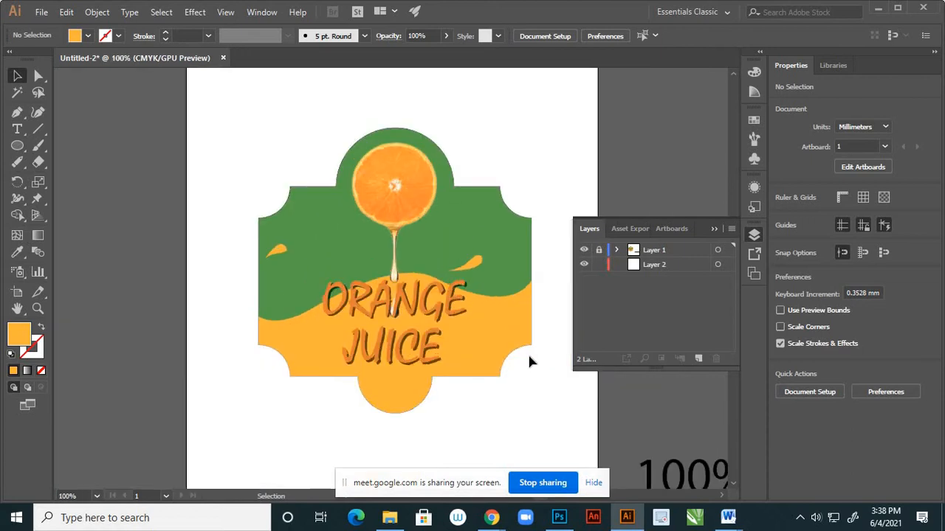
pyautogui.click(700, 359)
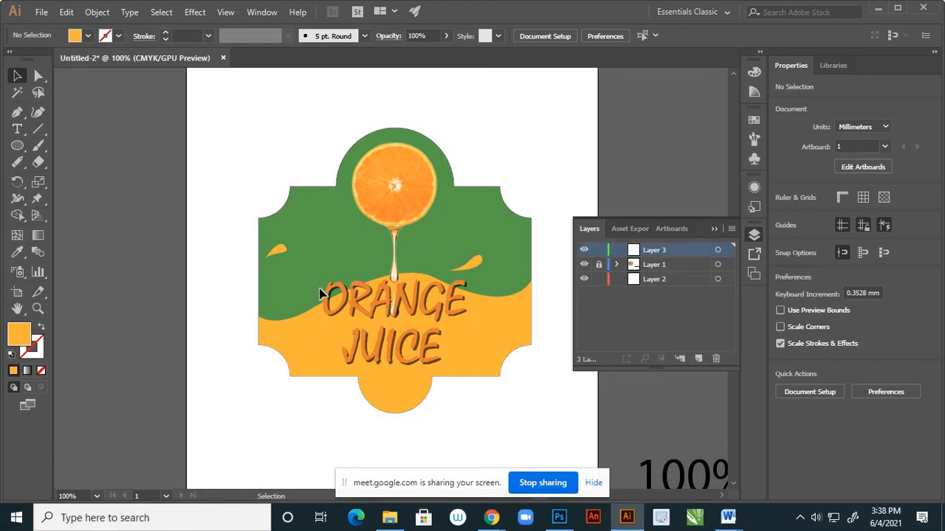
# Draw a curve about 28 mm wide with the Pen tool, following the wave's edge below its left dip.
pyautogui.scroll(1, 413, 283)
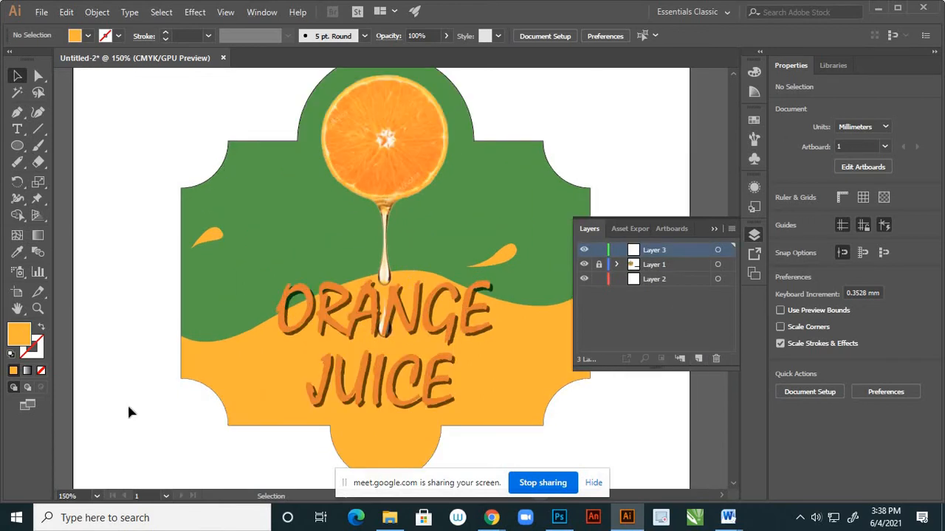
pyautogui.click(17, 112)
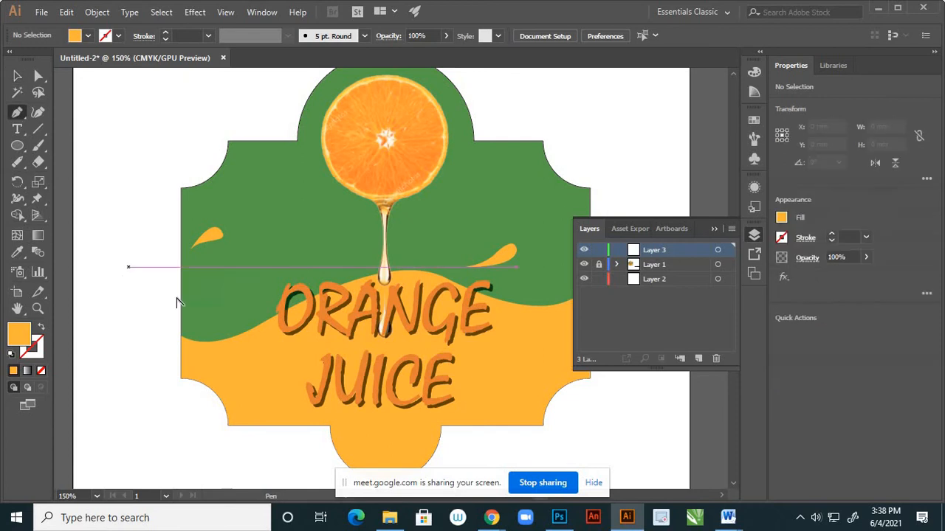
pyautogui.scroll(-1, 177, 303)
pyautogui.scroll(1, 250, 347)
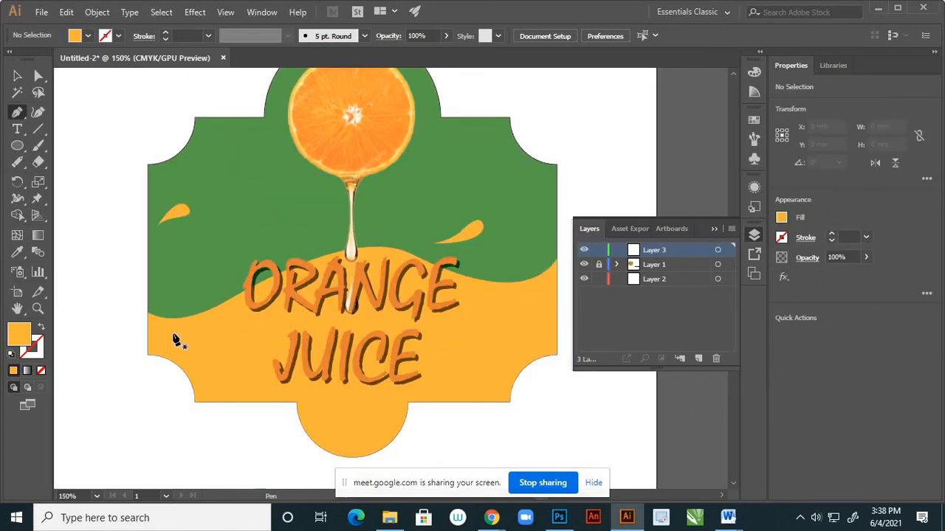
pyautogui.scroll(2, 177, 340)
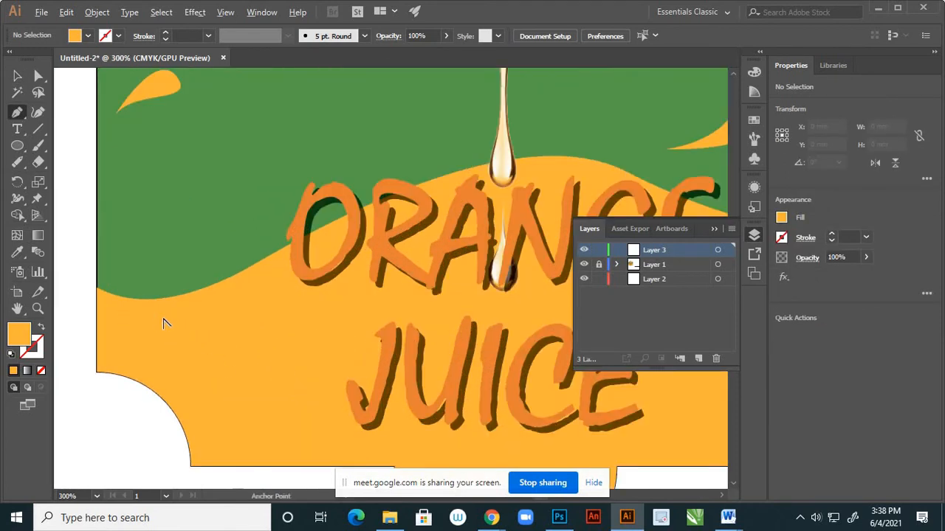
pyautogui.scroll(-1, 131, 317)
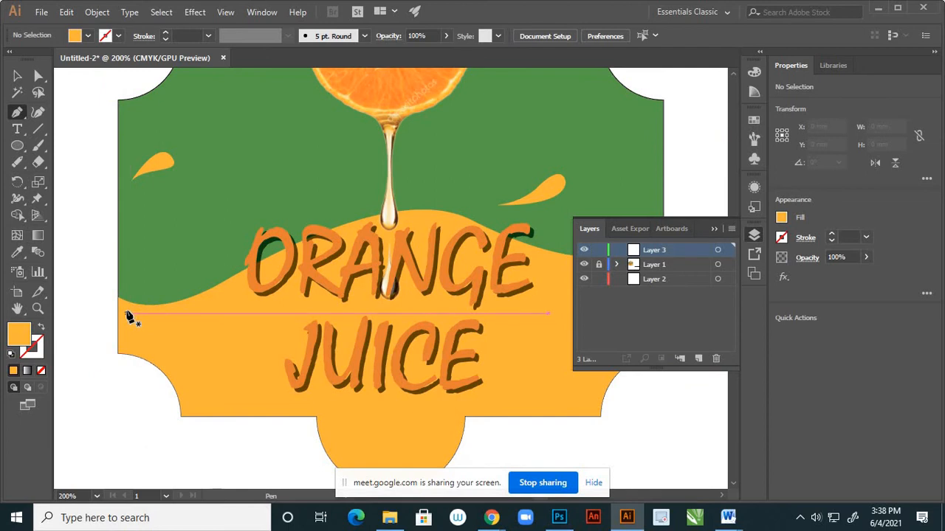
pyautogui.click(127, 316)
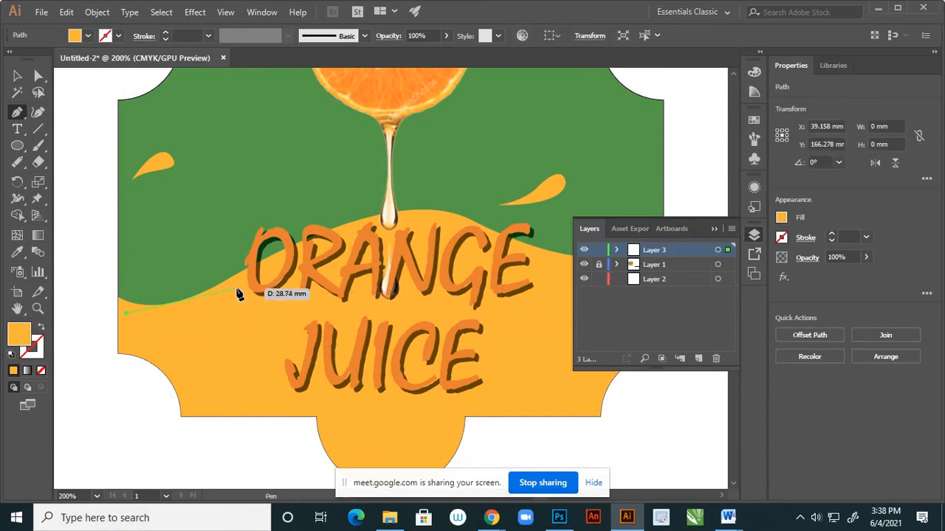
pyautogui.moveTo(238, 293); pyautogui.dragTo(283, 245)
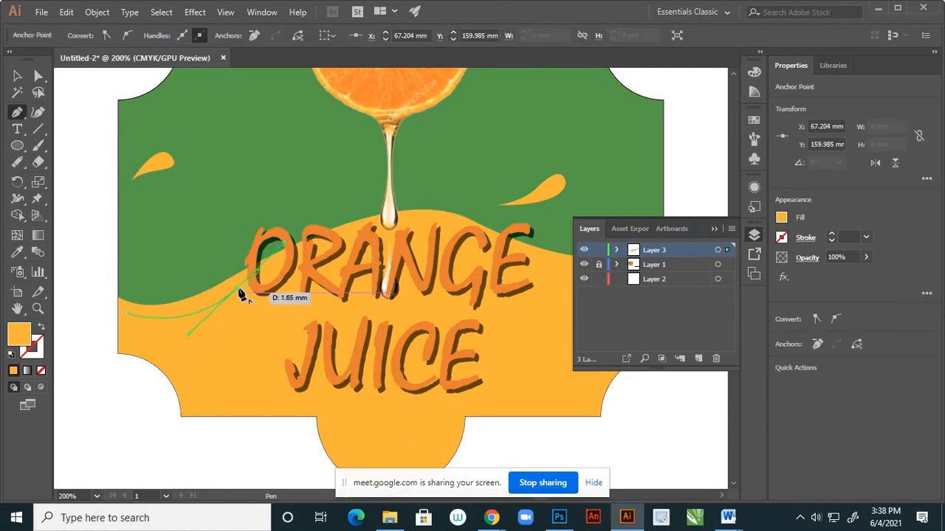
# Swap the curve's fill and stroke so it has no fill, and set the stroke colour to black.
pyautogui.click(42, 329)
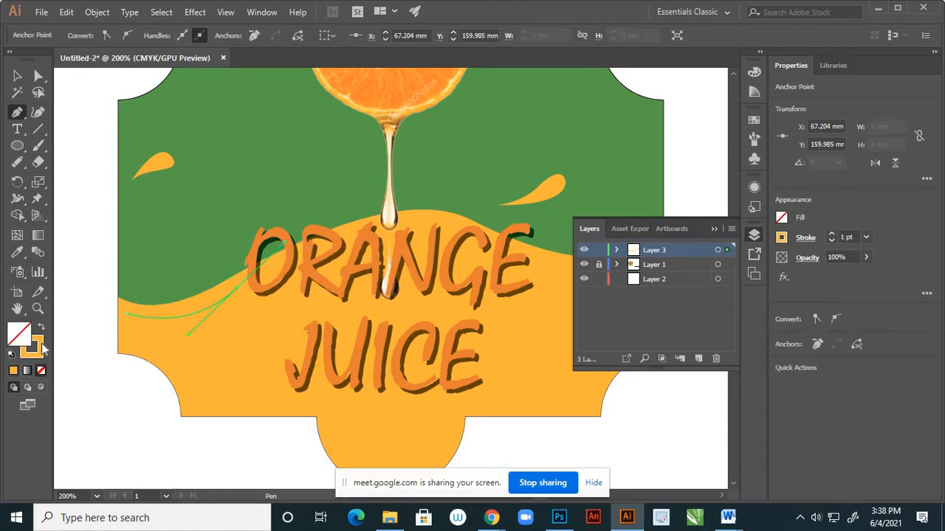
pyautogui.doubleClick(39, 347)
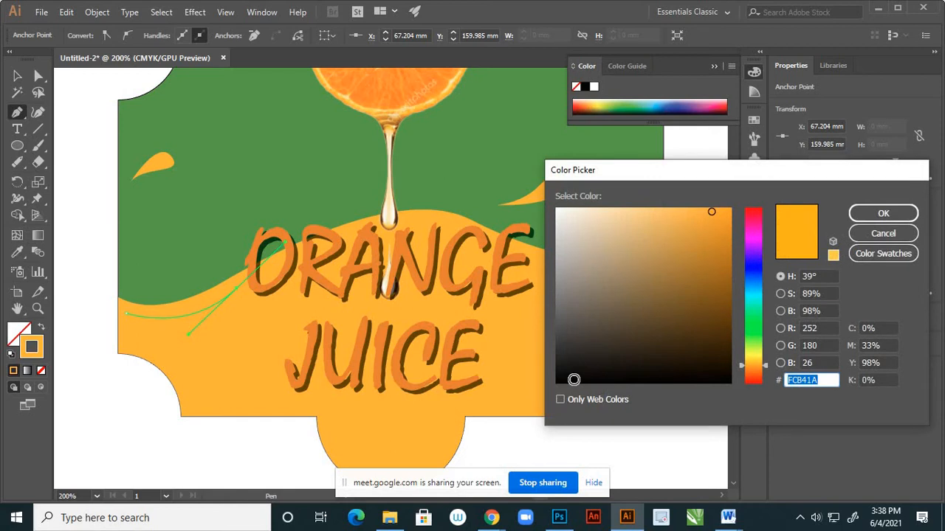
pyautogui.write('000000')
pyautogui.click(883, 214)
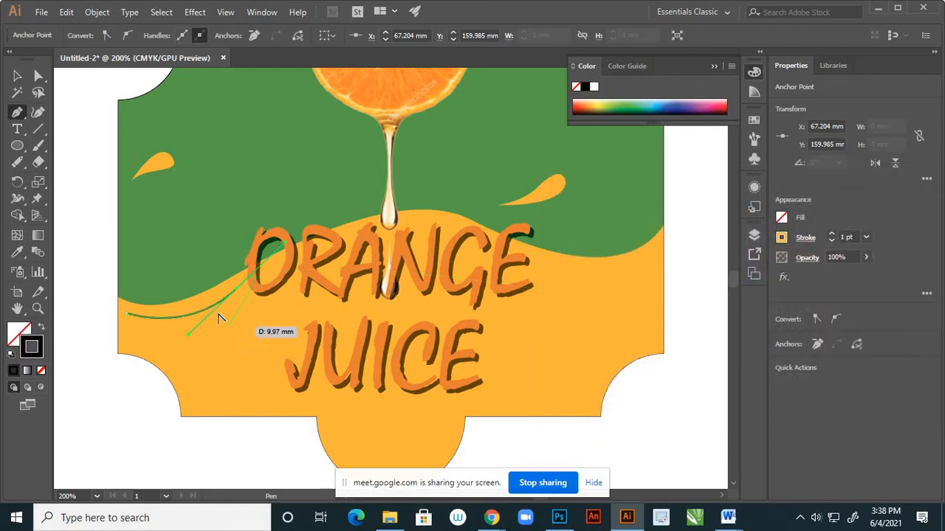
# Continue the left curve around a short rounded end and back to its start, closing it as a thin crescent highlight.
pyautogui.scroll(1, 217, 319)
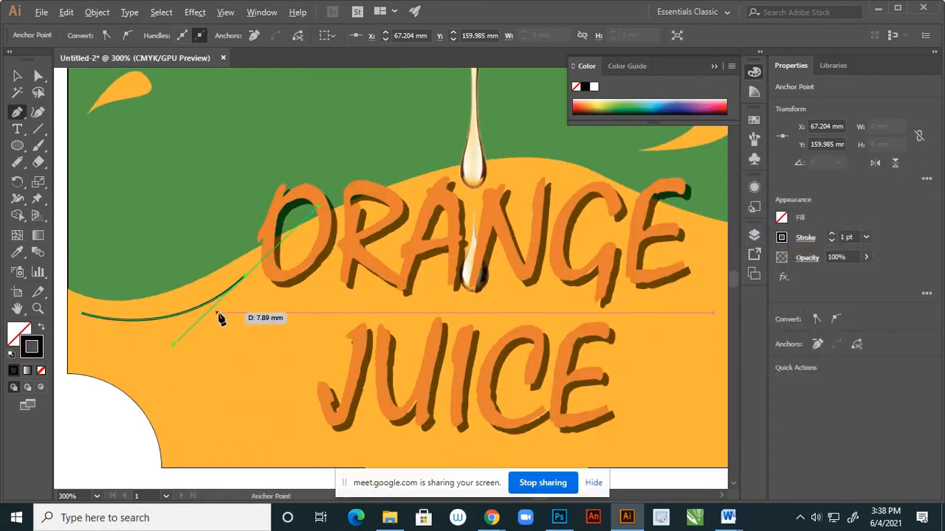
pyautogui.click(245, 278)
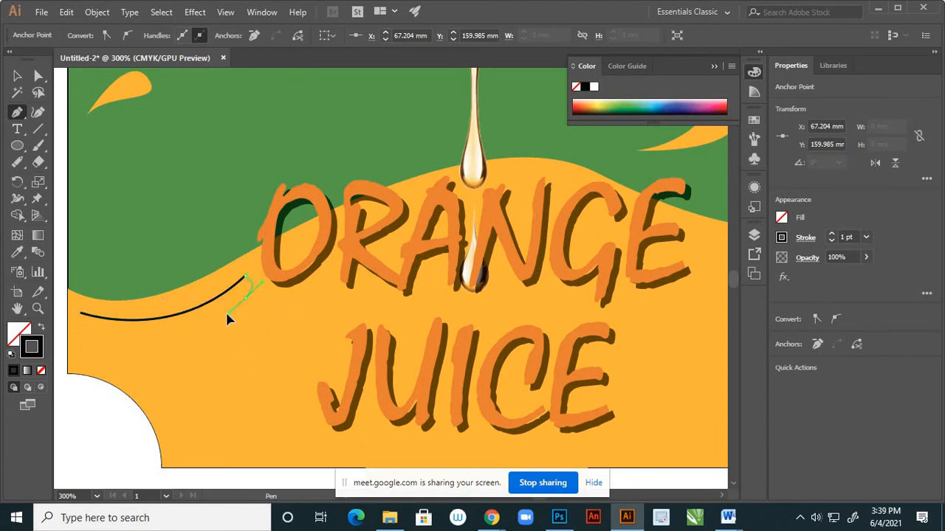
pyautogui.moveTo(246, 296); pyautogui.dragTo(227, 312)
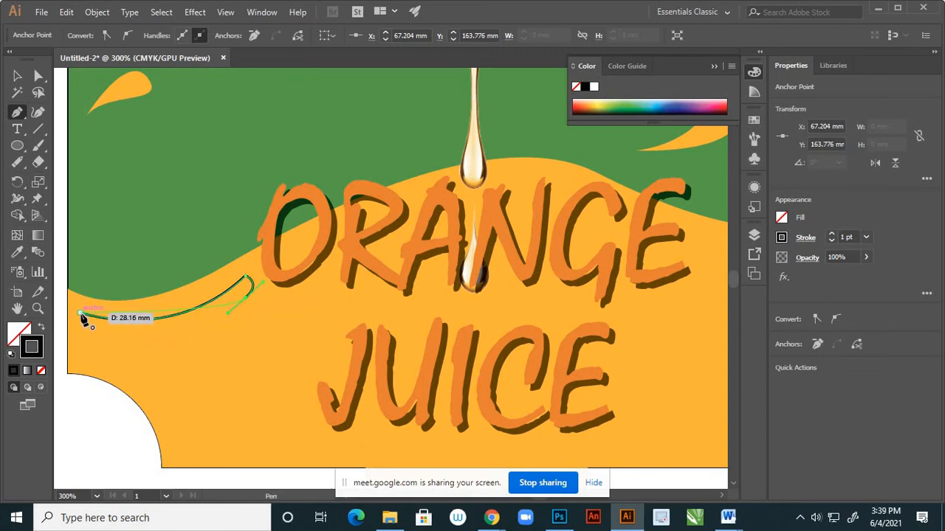
pyautogui.moveTo(83, 316); pyautogui.dragTo(253, 282)
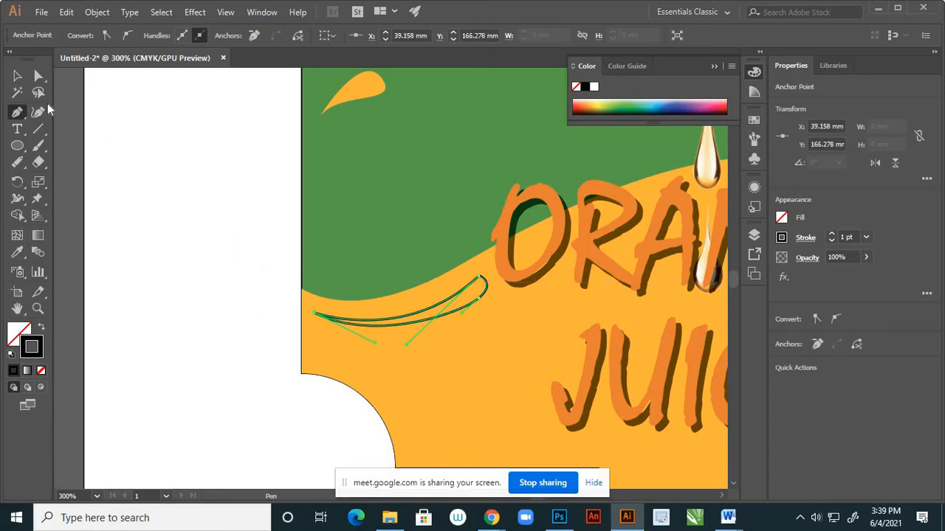
# Adjust the direction handle at the left crescent's wide end with Direct Selection to round it, and deselect the shape.
pyautogui.click(39, 76)
pyautogui.scroll(3, 496, 281)
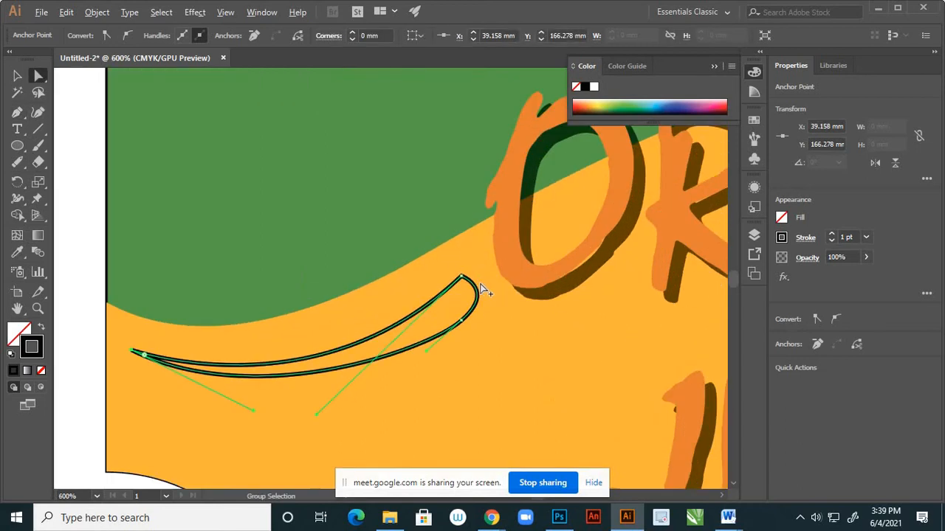
pyautogui.click(457, 274)
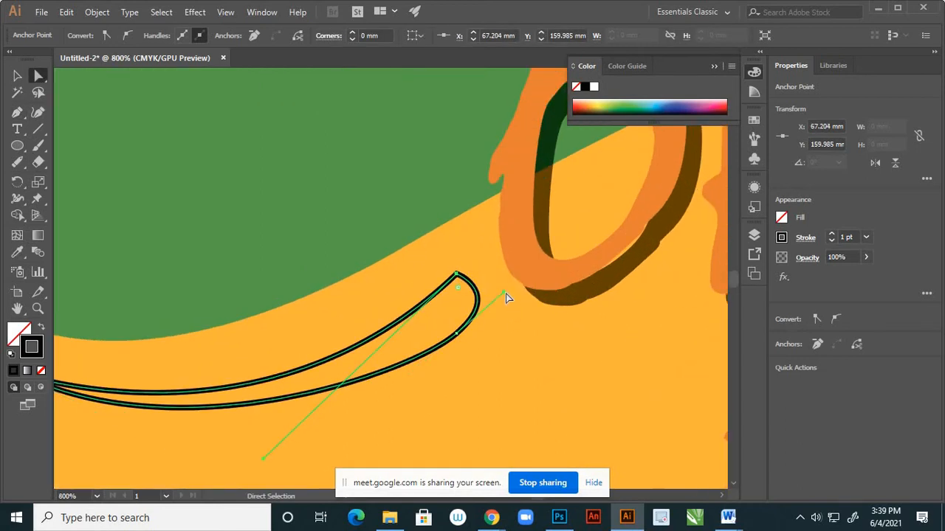
pyautogui.moveTo(507, 295); pyautogui.dragTo(508, 284)
pyautogui.scroll(-5, 441, 298)
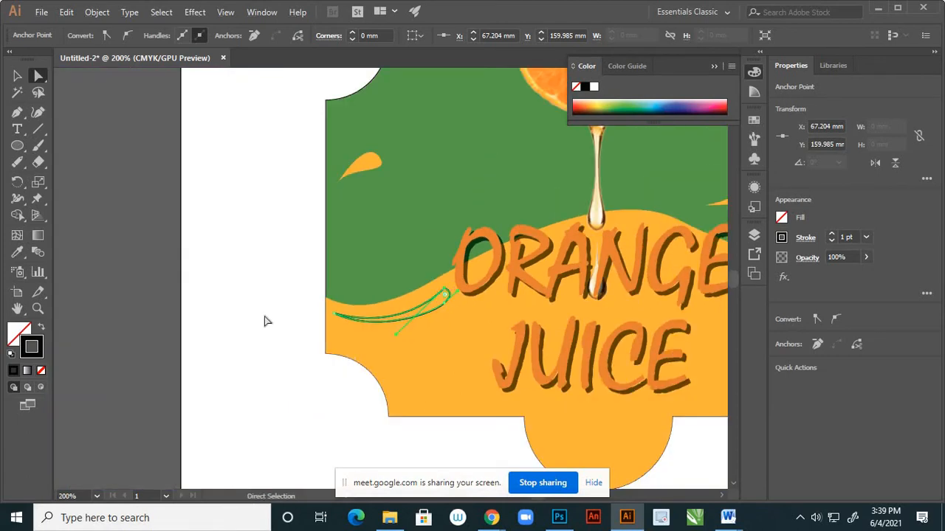
pyautogui.click(264, 321)
pyautogui.scroll(-2, 230, 327)
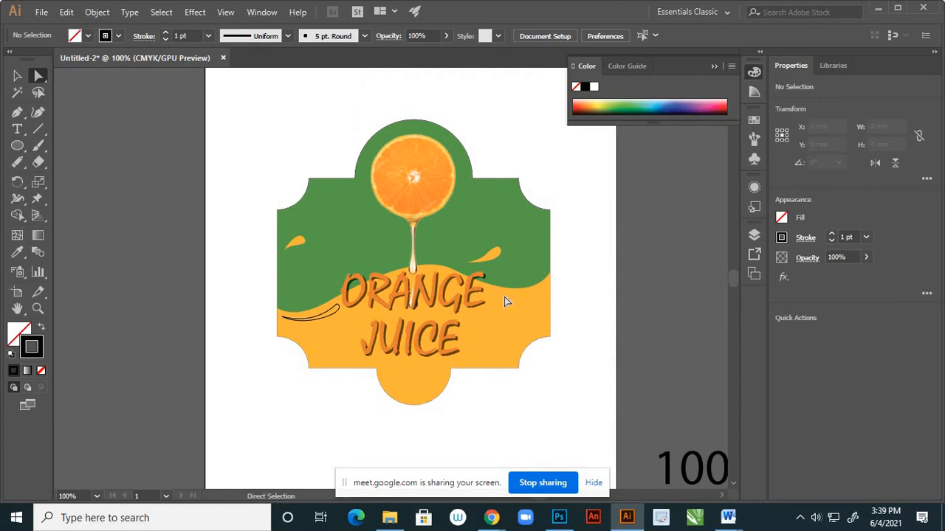
# Draw a matching closed crescent about 24 mm wide with the Pen tool below the wave's dip right of the ORANGE lettering.
pyautogui.click(17, 112)
pyautogui.scroll(1, 525, 299)
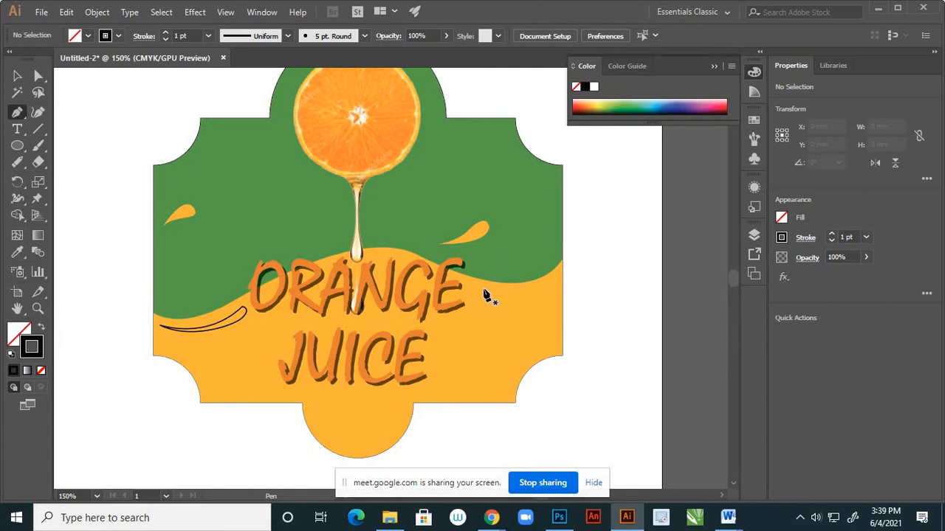
pyautogui.click(484, 290)
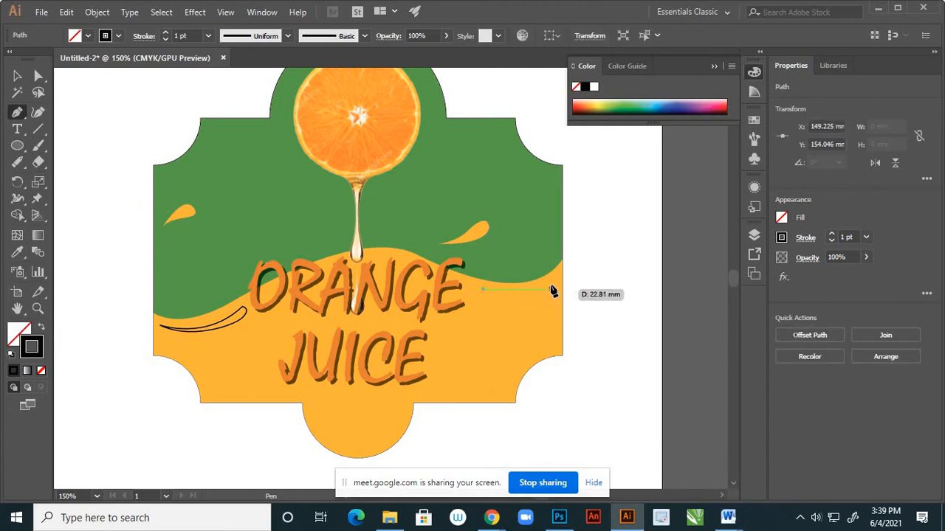
pyautogui.moveTo(553, 285); pyautogui.dragTo(576, 259)
pyautogui.scroll(2, 559, 294)
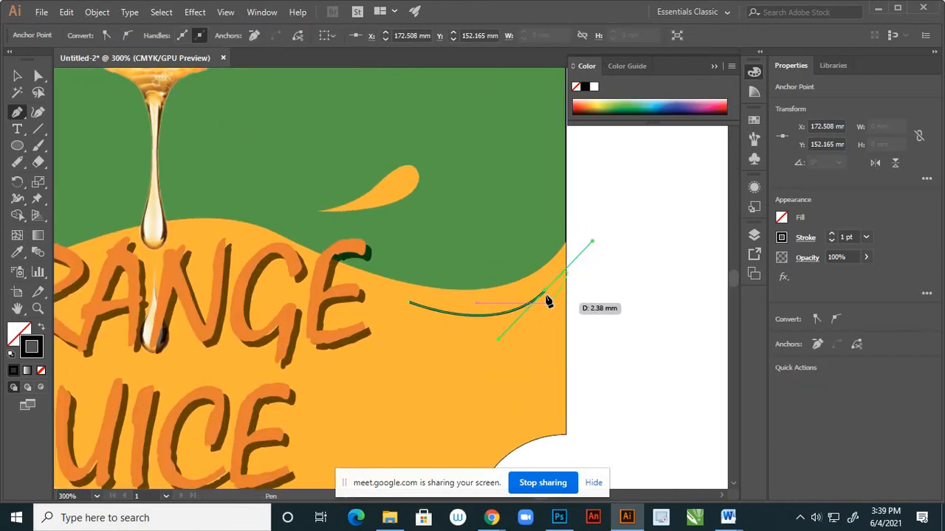
pyautogui.moveTo(546, 297); pyautogui.dragTo(547, 318)
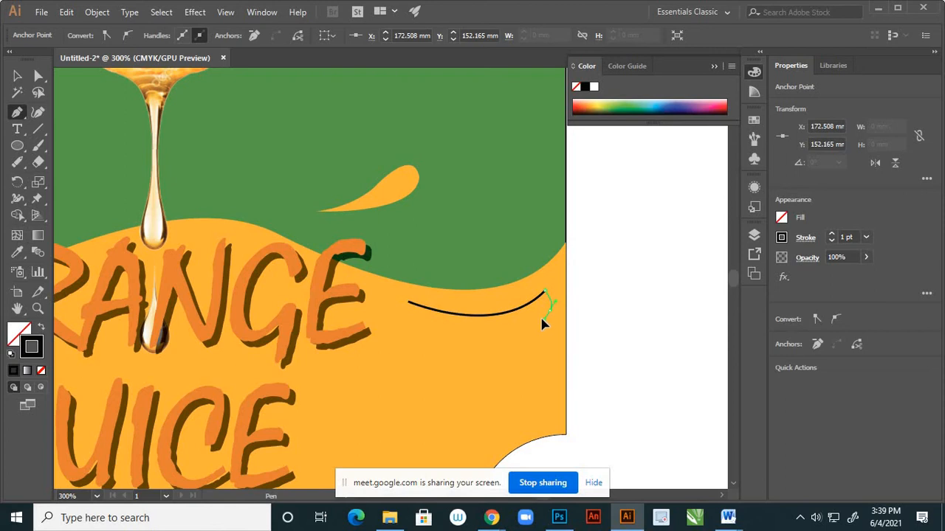
pyautogui.click(410, 307)
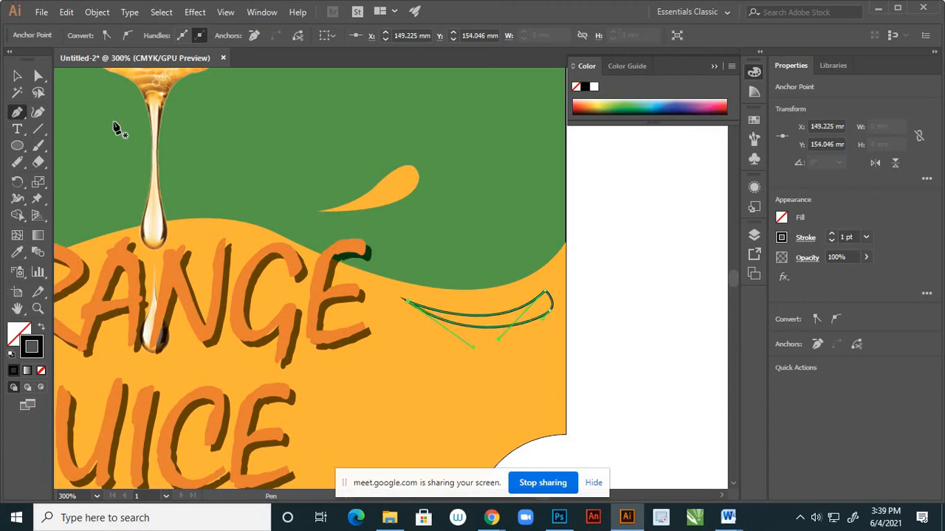
# Adjust the lower anchor's handle at the right crescent's wide end to round it, and deselect the shape.
pyautogui.click(39, 75)
pyautogui.click(496, 314)
pyautogui.scroll(2, 545, 316)
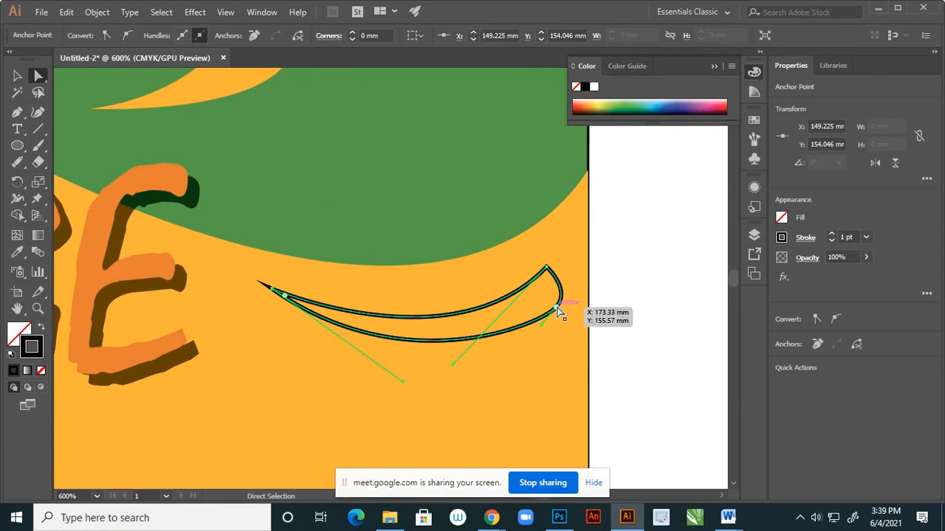
pyautogui.click(557, 307)
pyautogui.moveTo(573, 290); pyautogui.dragTo(575, 281)
pyautogui.click(16, 75)
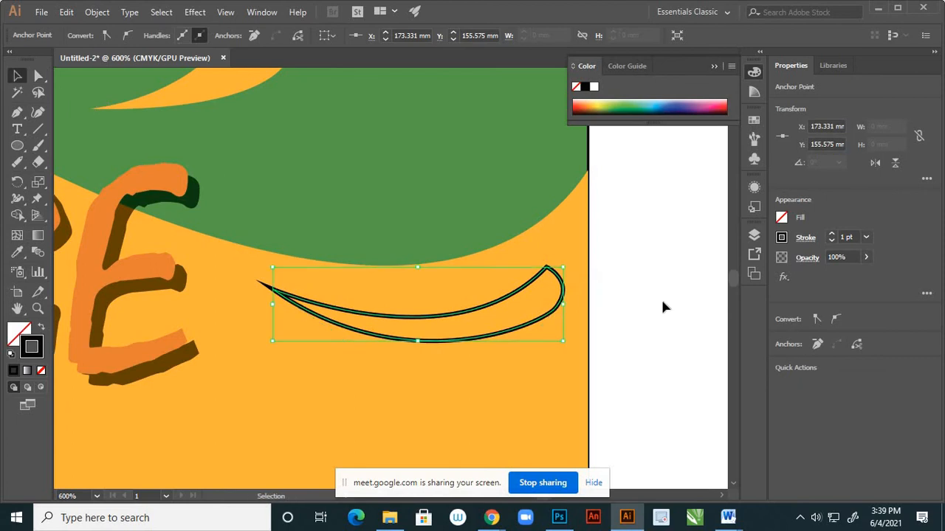
pyautogui.click(624, 295)
pyautogui.hotkey('ctrl', '1')
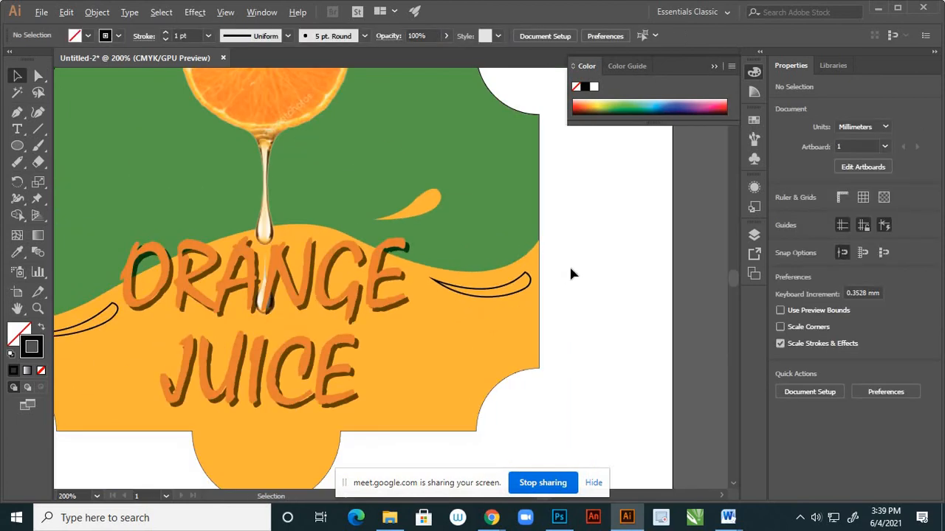
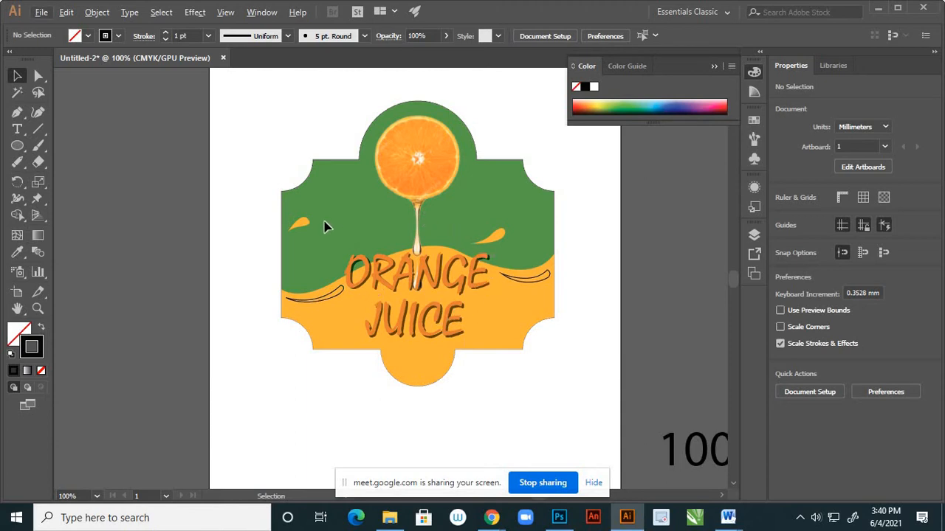
# Draw a small closed teardrop highlight about 4 mm wide with the Pen tool inside the right droplet's rounded end, and deselect it.
pyautogui.scroll(6, 502, 235)
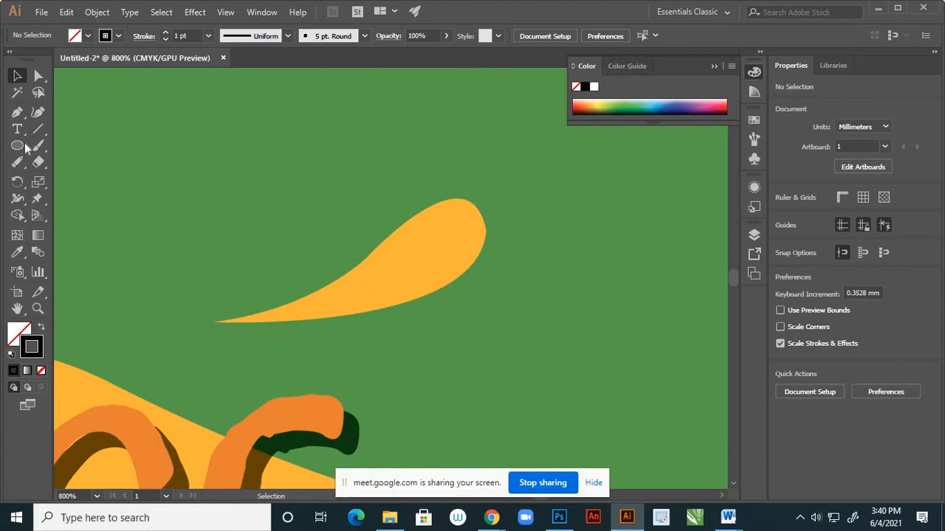
pyautogui.click(17, 112)
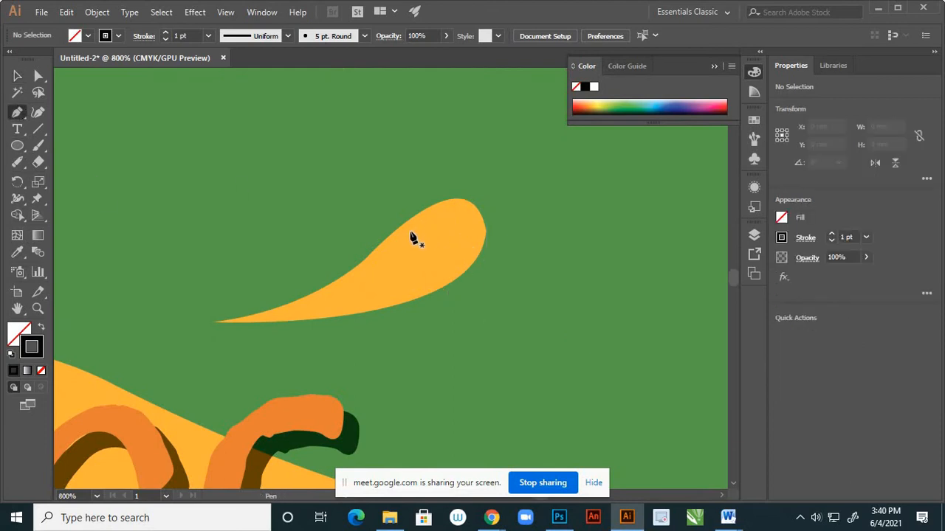
pyautogui.click(400, 239)
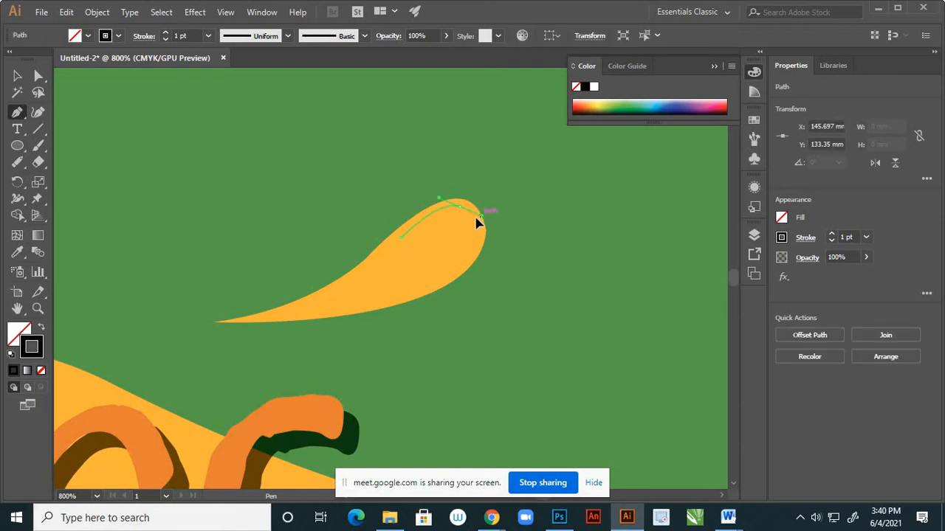
pyautogui.moveTo(458, 209)
pyautogui.mouseDown()
pyautogui.moveTo(456, 243)
pyautogui.moveTo(462, 225)
pyautogui.mouseUp()
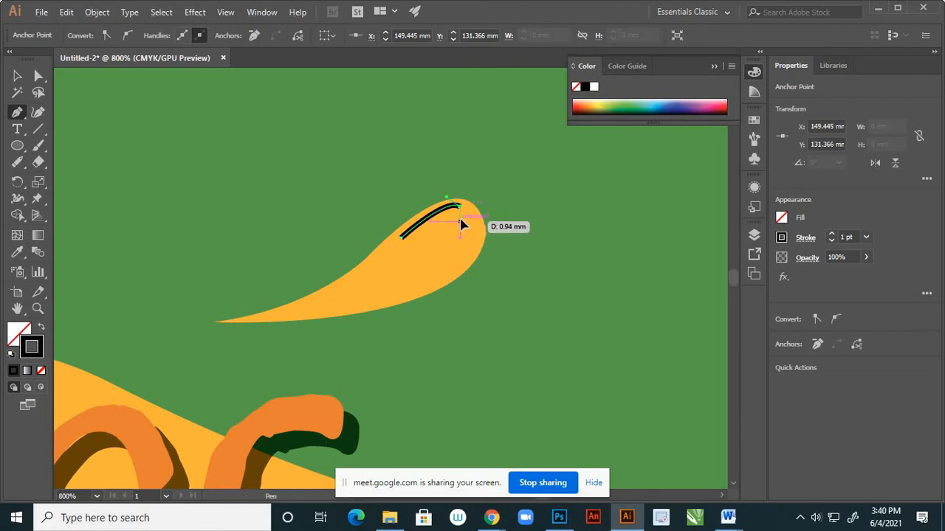
pyautogui.click(458, 222)
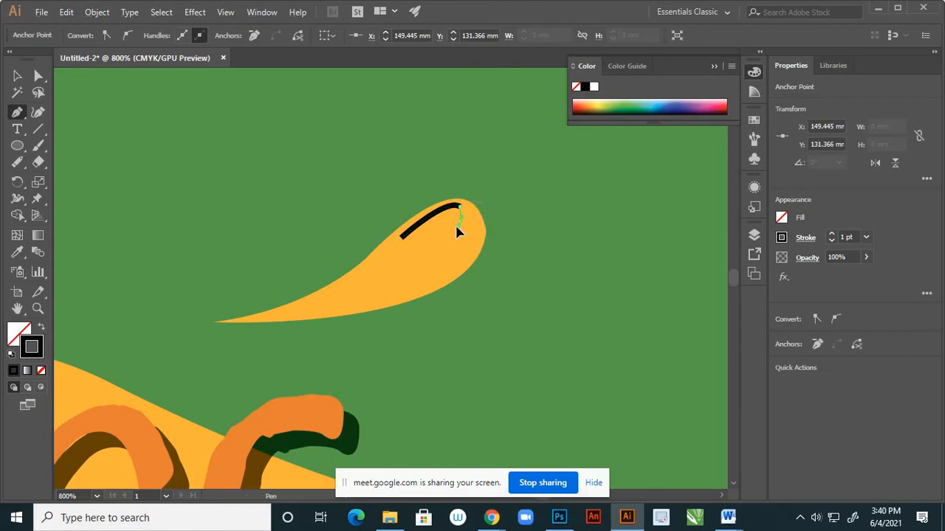
pyautogui.click(402, 239)
pyautogui.moveTo(378, 253); pyautogui.dragTo(374, 259)
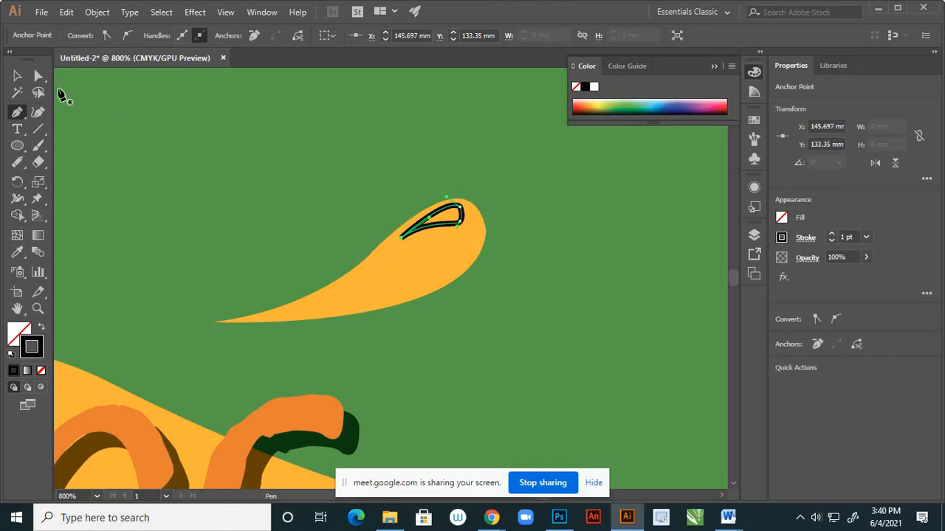
pyautogui.click(17, 75)
pyautogui.click(458, 233)
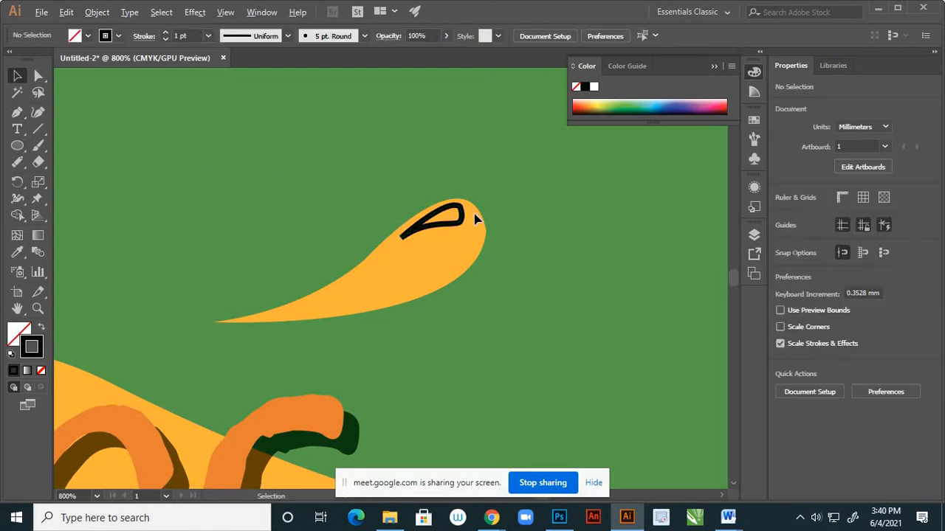
# Draw a similar closed teardrop highlight about 3.5 mm wide with the Pen tool inside the left droplet's rounded end.
pyautogui.scroll(-5, 479, 219)
pyautogui.scroll(4, 193, 208)
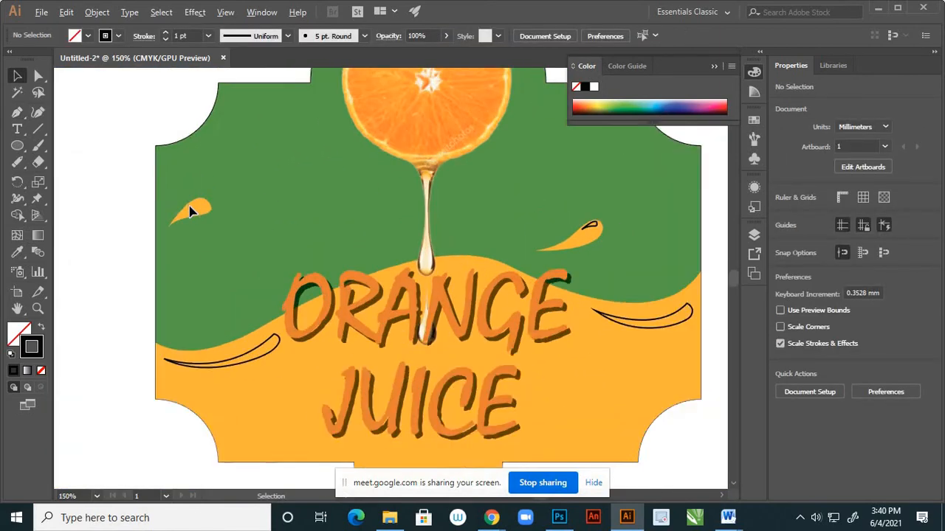
pyautogui.click(17, 112)
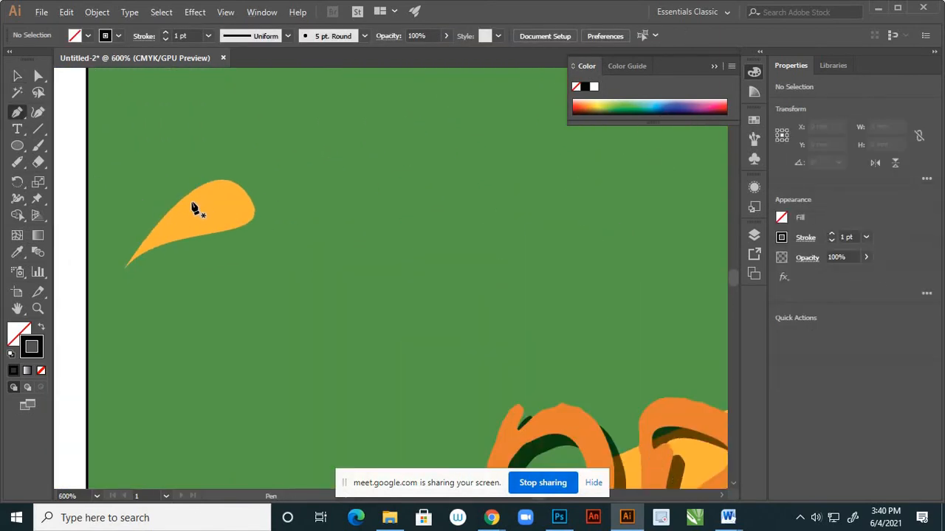
pyautogui.click(188, 201)
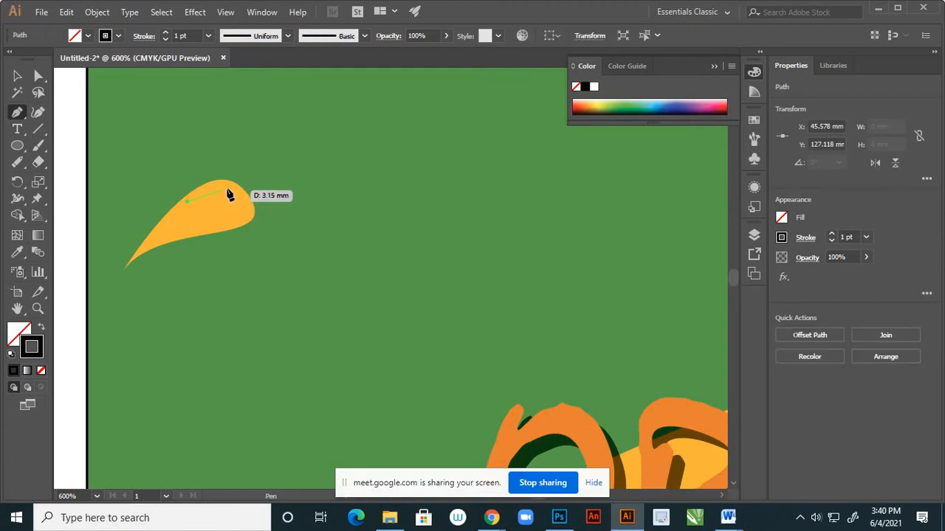
pyautogui.moveTo(227, 189)
pyautogui.mouseDown()
pyautogui.moveTo(240, 203)
pyautogui.moveTo(210, 198)
pyautogui.moveTo(227, 194)
pyautogui.mouseUp()
pyautogui.click(227, 189)
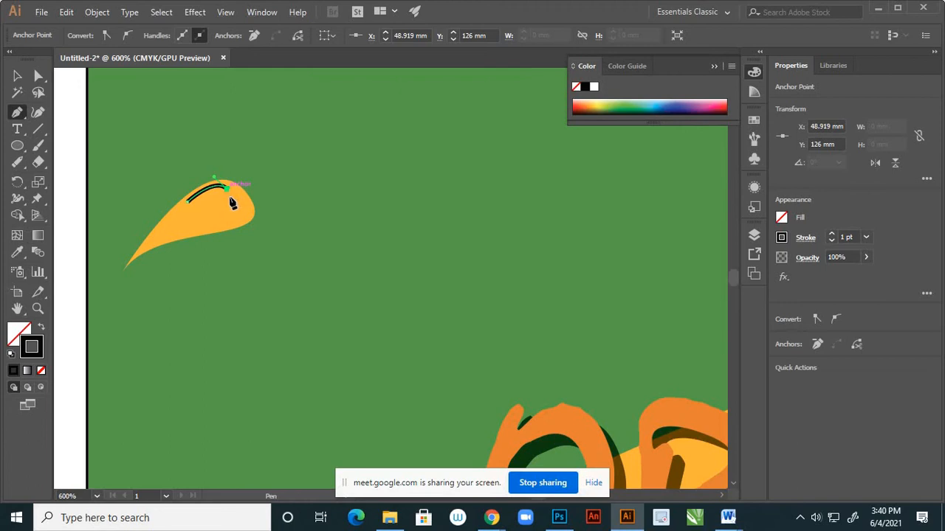
pyautogui.hotkey('ctrl', '=')
pyautogui.hotkey('ctrl', '=')
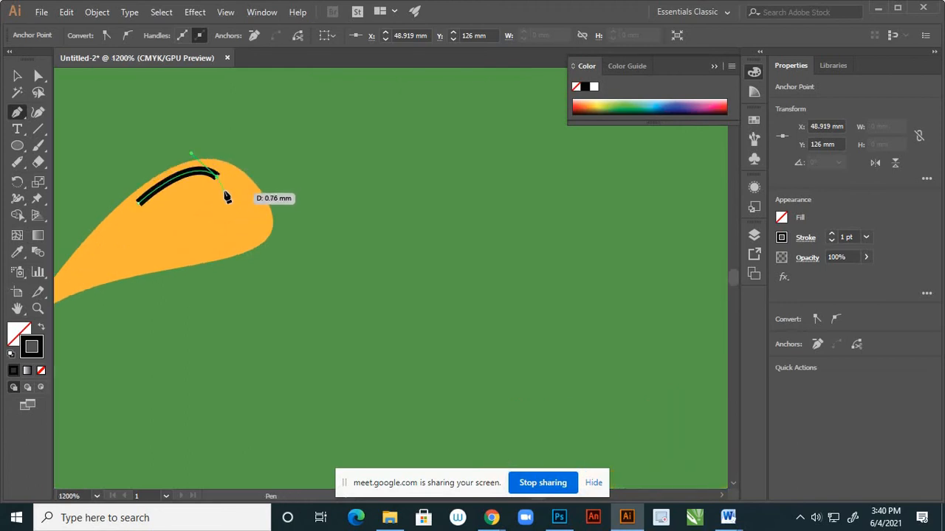
pyautogui.moveTo(225, 193); pyautogui.dragTo(111, 225)
# Smooth the wide end of the left droplet's highlight by adjusting its upper anchor's handle with Direct Selection, and deselect the shape.
pyautogui.click(38, 76)
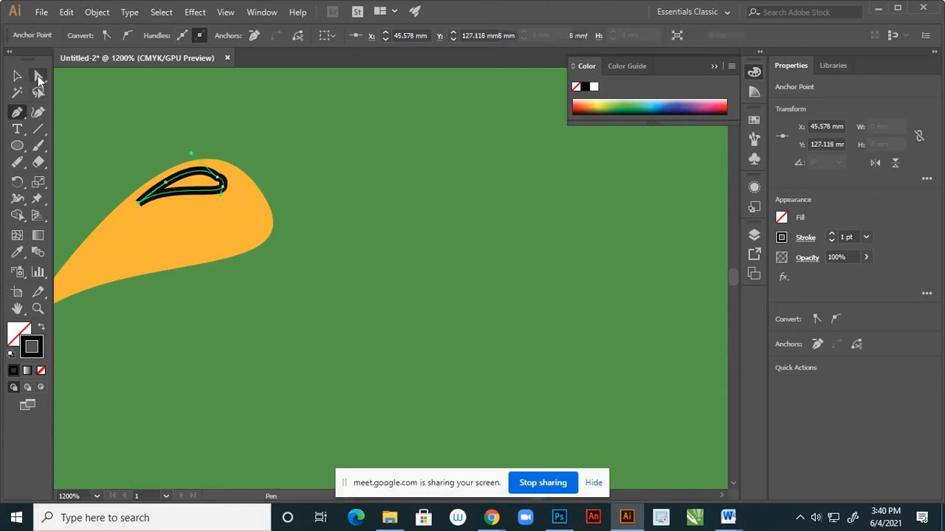
pyautogui.click(225, 135)
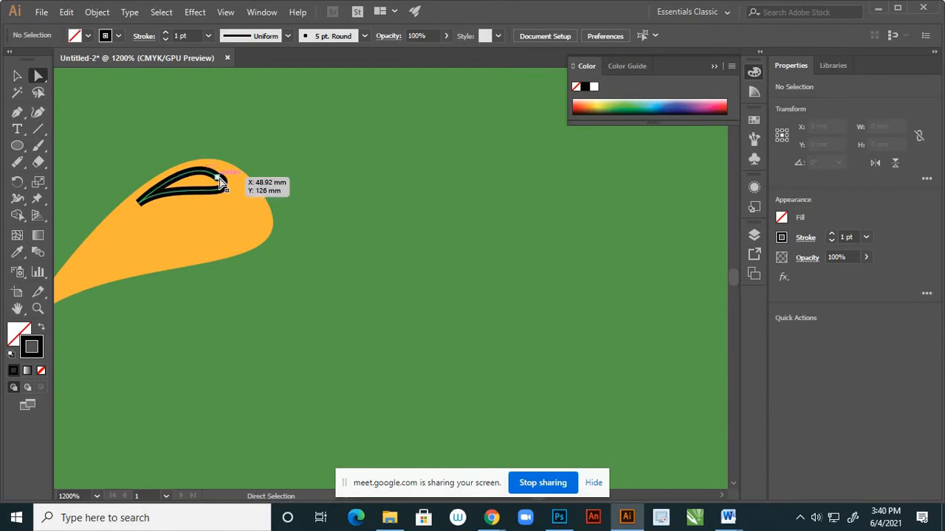
pyautogui.click(190, 169)
pyautogui.scroll(3, 190, 168)
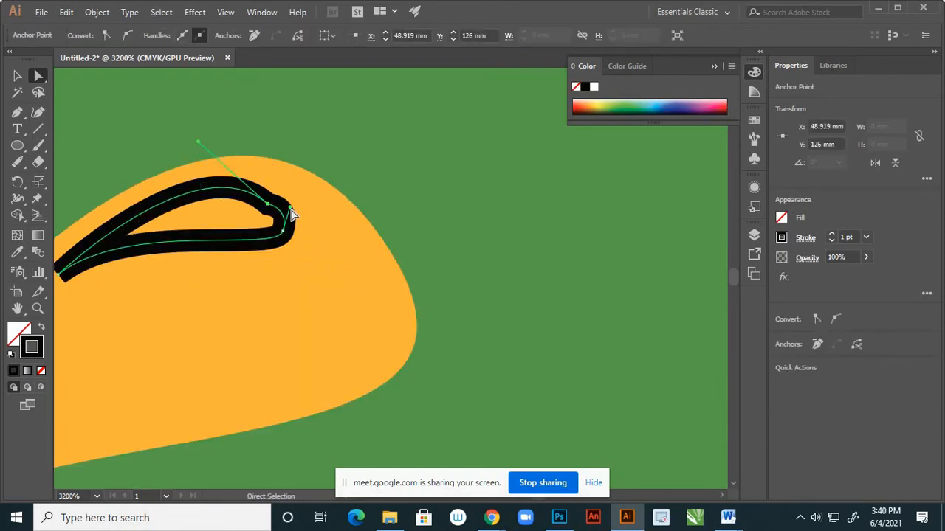
pyautogui.moveTo(290, 213); pyautogui.dragTo(288, 213)
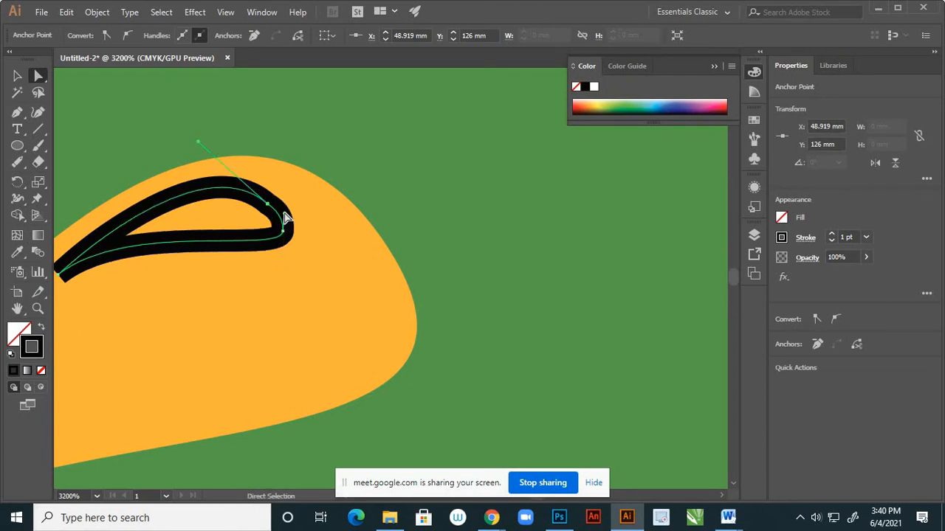
pyautogui.click(18, 76)
pyautogui.click(276, 177)
pyautogui.scroll(-7, 271, 183)
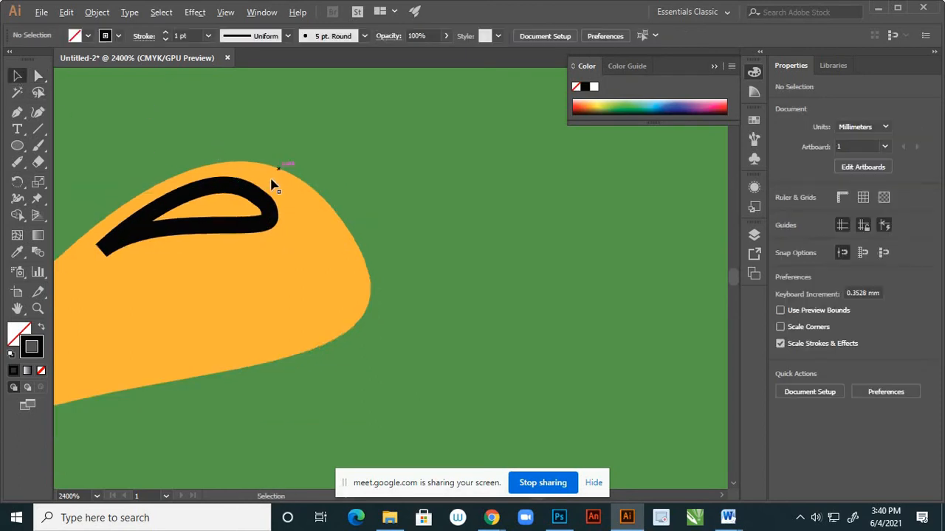
pyautogui.scroll(-4, 306, 184)
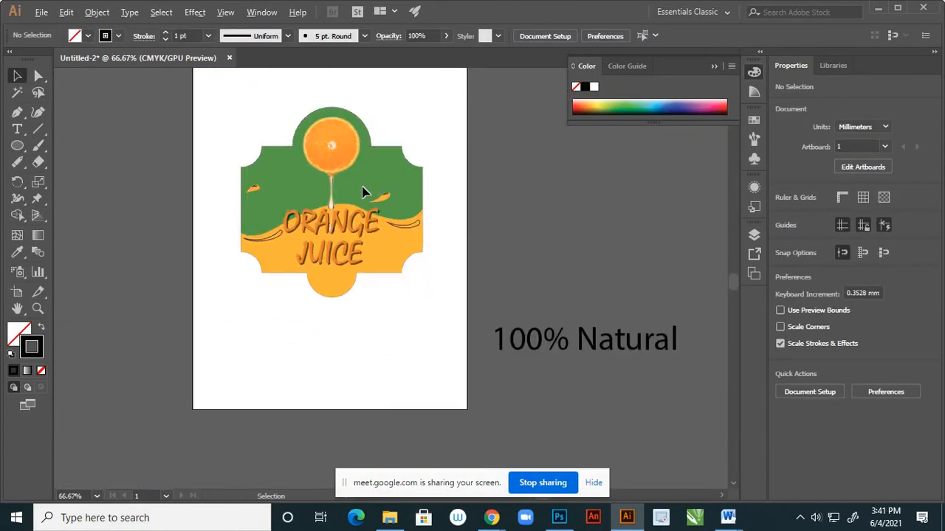
pyautogui.scroll(2, 363, 192)
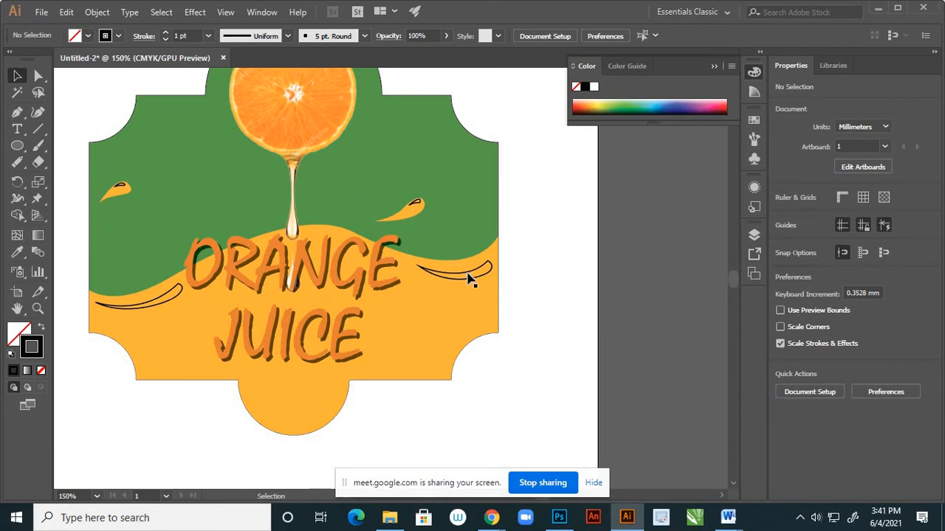
pyautogui.scroll(-1, 529, 275)
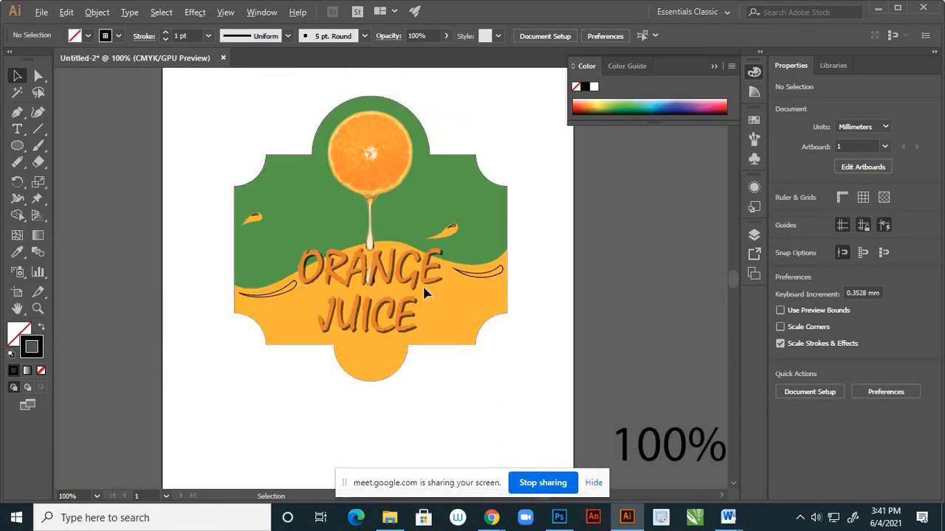
pyautogui.scroll(2, 424, 293)
pyautogui.scroll(-2, 533, 279)
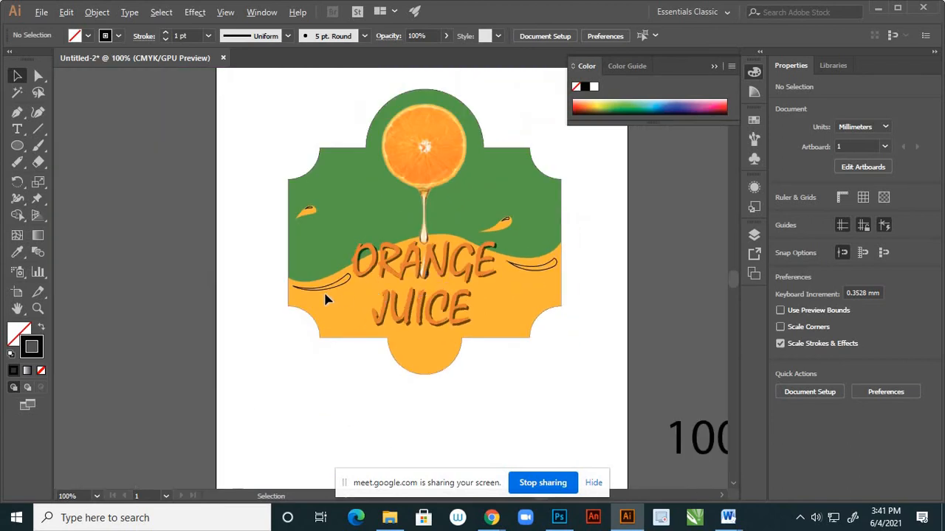
# Apply the wave's orange fill to the left crescent with the Eyedropper, darken it to #C18417, and deselect the shape.
pyautogui.scroll(2, 327, 297)
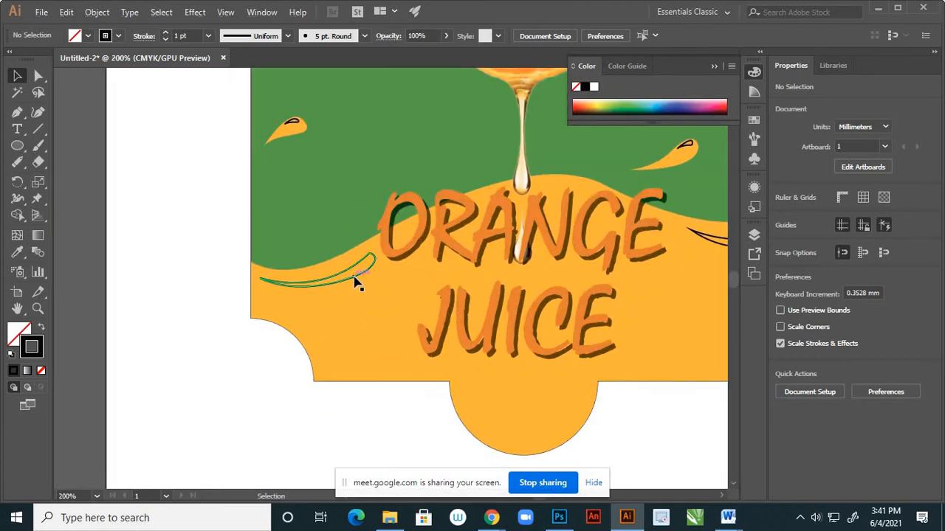
pyautogui.click(357, 283)
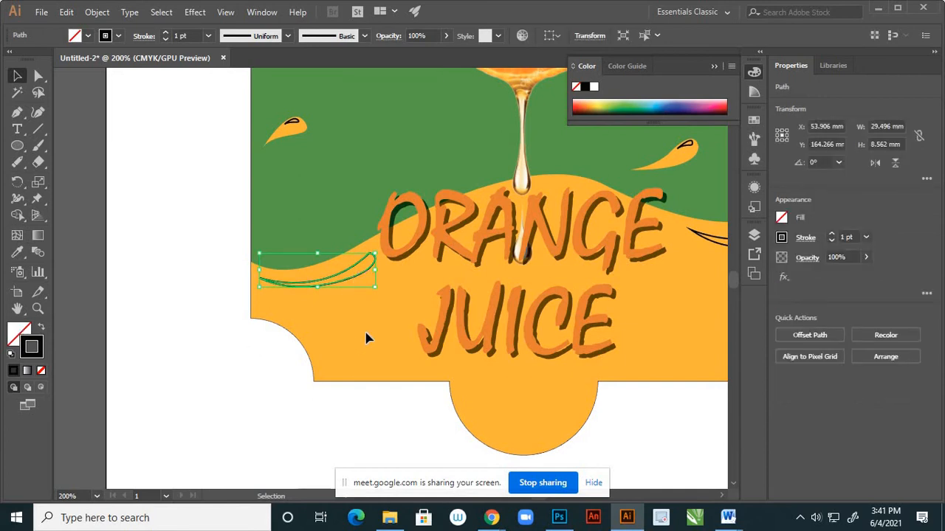
pyautogui.press('i')
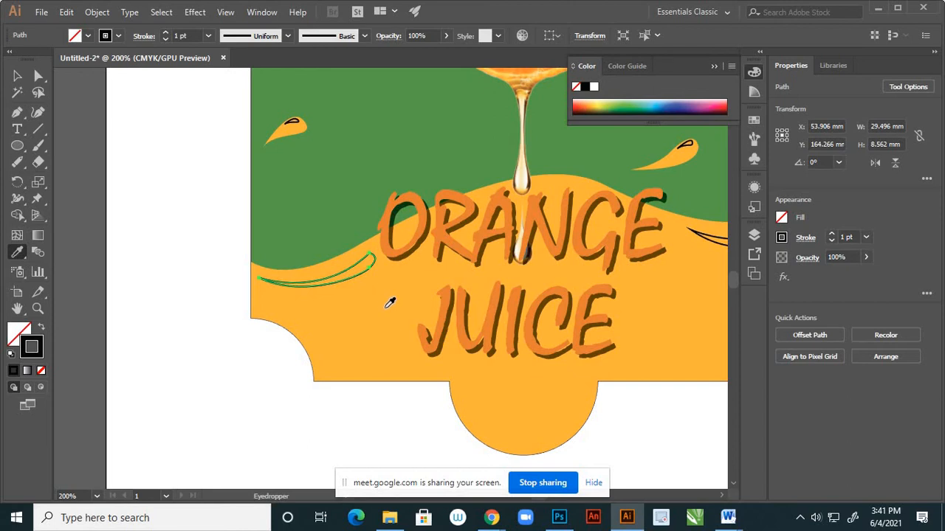
pyautogui.click(385, 307)
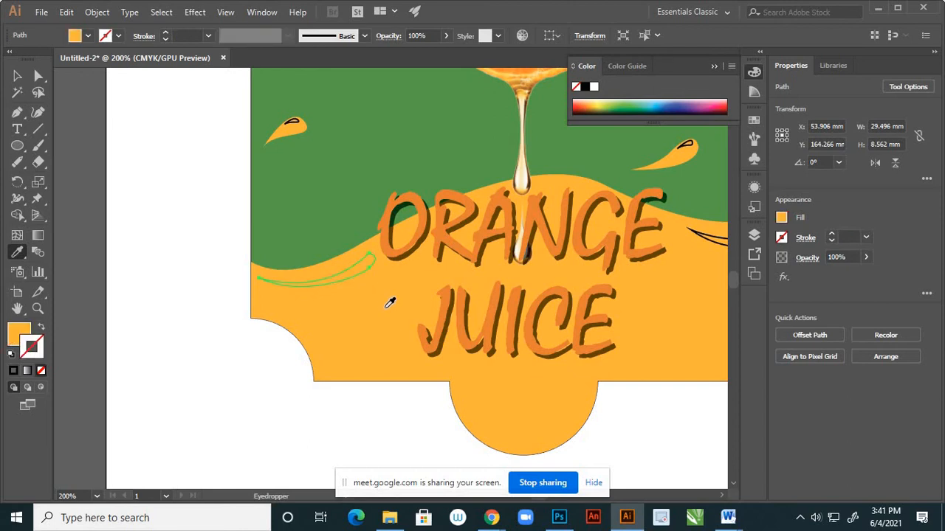
pyautogui.doubleClick(21, 335)
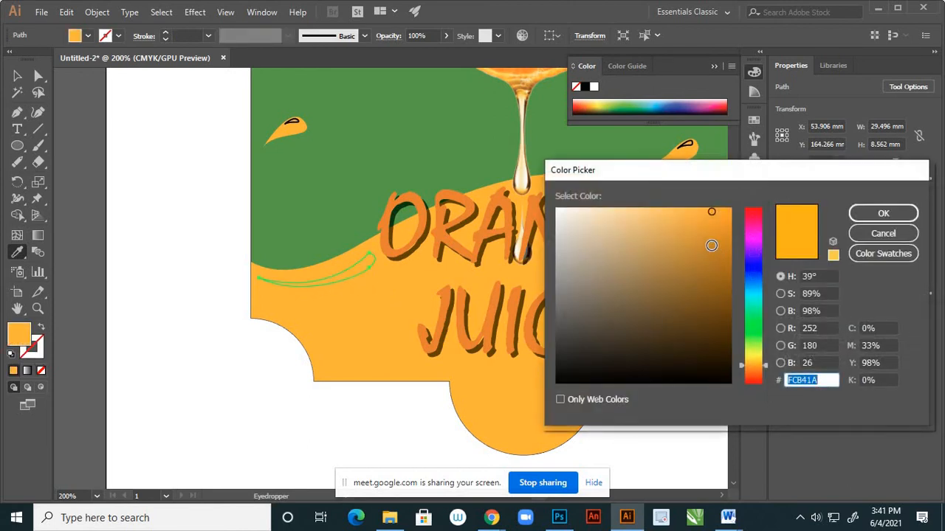
pyautogui.click(711, 245)
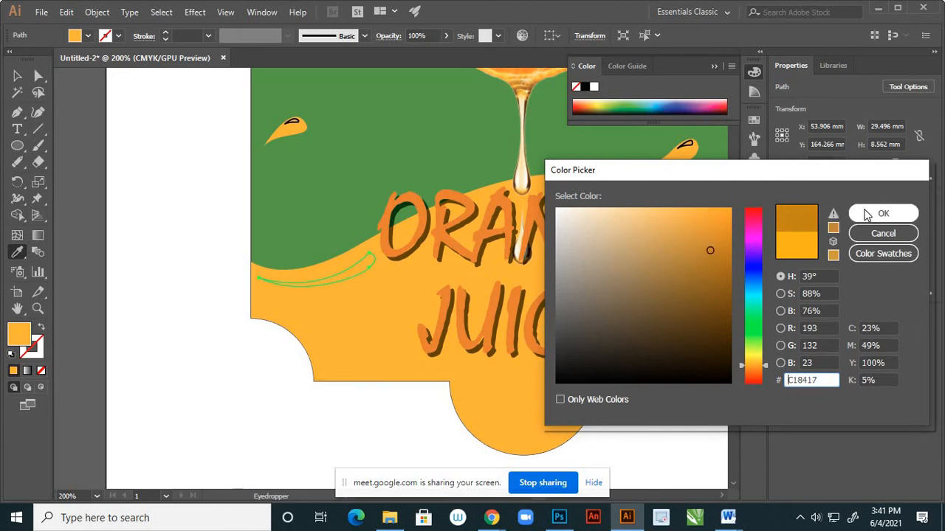
pyautogui.click(864, 213)
pyautogui.click(18, 76)
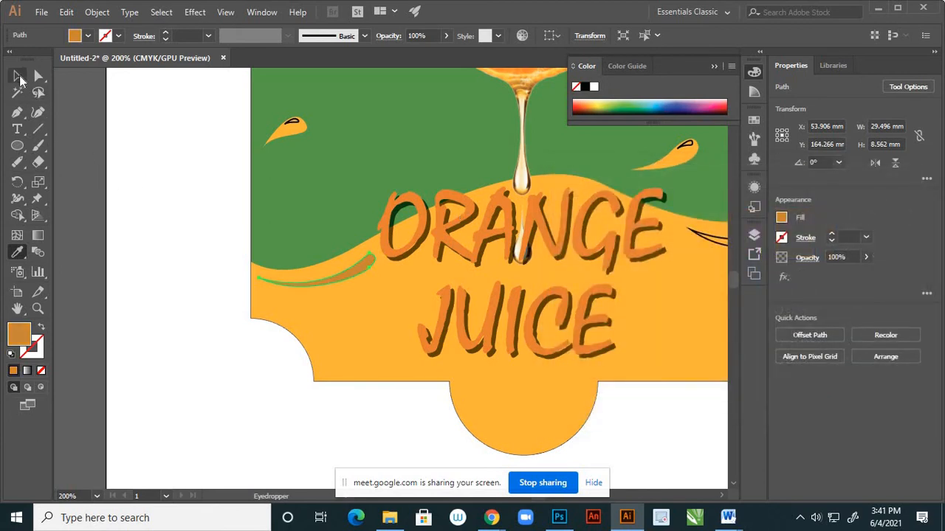
pyautogui.click(195, 287)
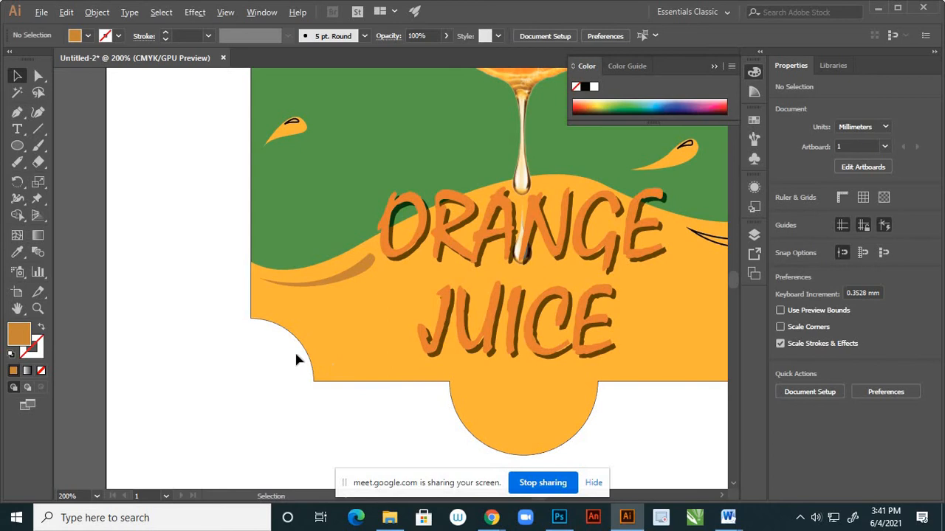
# Copy the left crescent's darker orange fill onto the right crescent with the Eyedropper, and deselect it.
pyautogui.hotkey('ctrl', '1')
pyautogui.scroll(1, 516, 310)
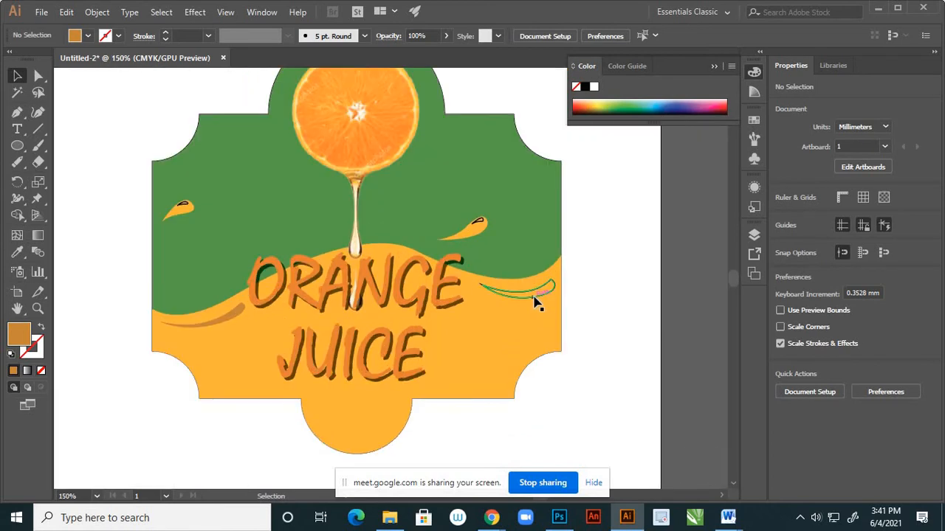
pyautogui.click(534, 301)
pyautogui.scroll(3, 190, 334)
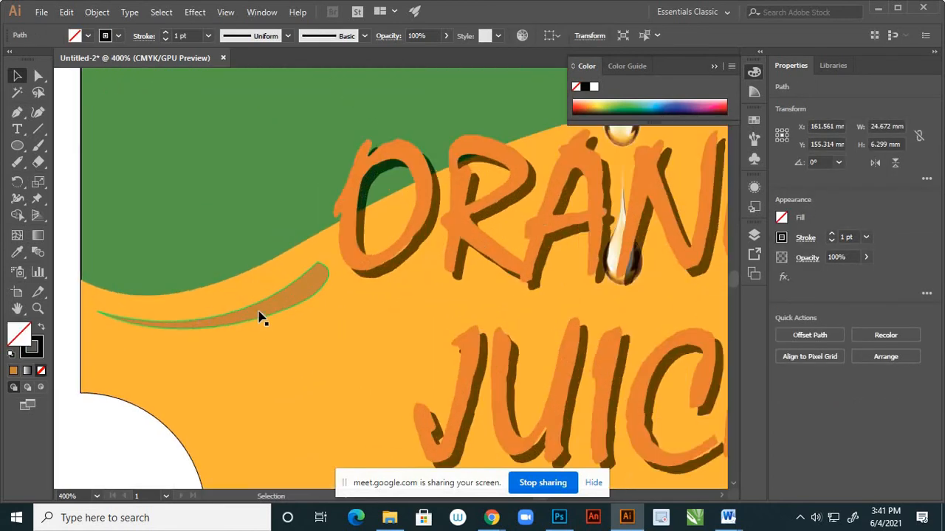
pyautogui.press('i')
pyautogui.click(287, 299)
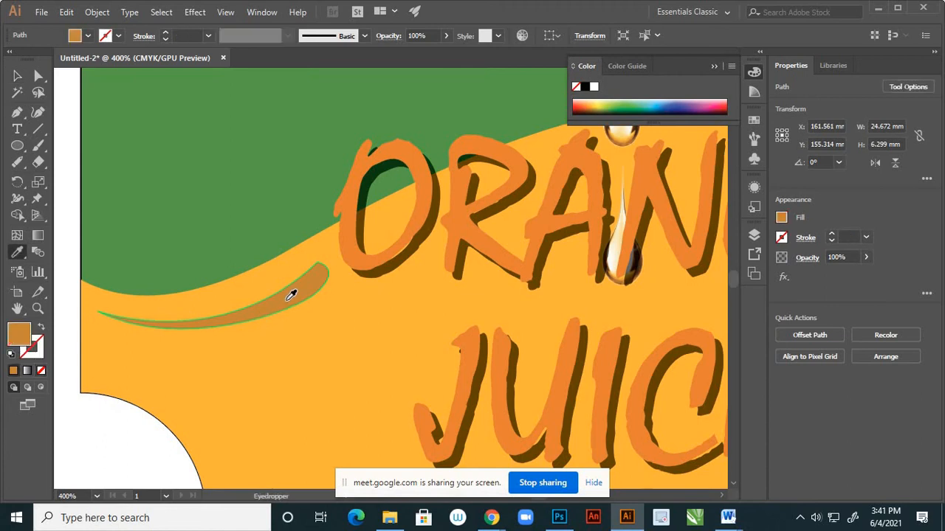
pyautogui.click(17, 77)
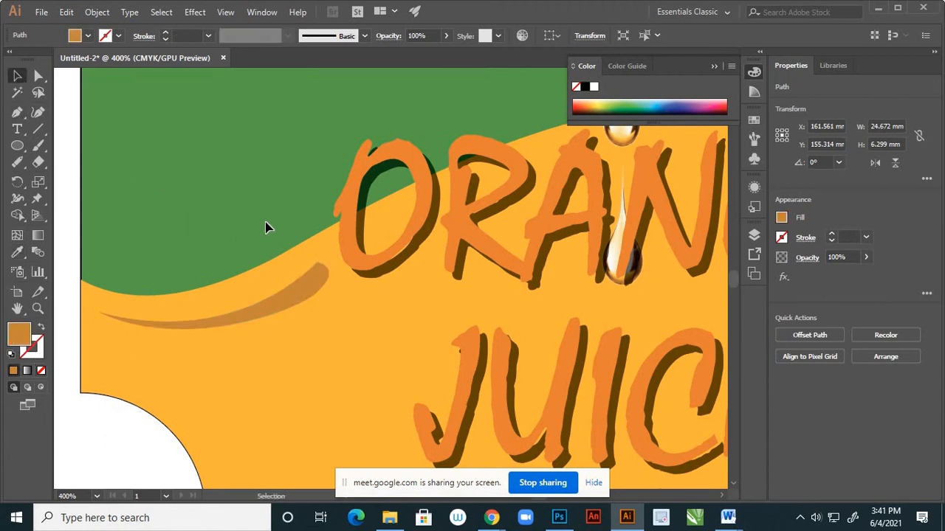
pyautogui.click(372, 302)
# Apply the left droplet's orange fill to its highlight shape with the Eyedropper, lighten it to #FCD288, and deselect it.
pyautogui.scroll(-4, 395, 307)
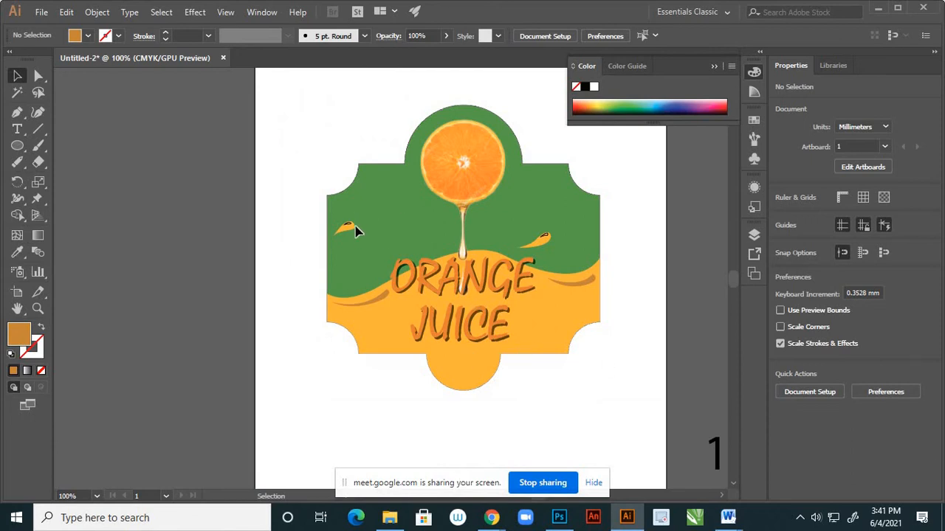
pyautogui.scroll(4, 355, 231)
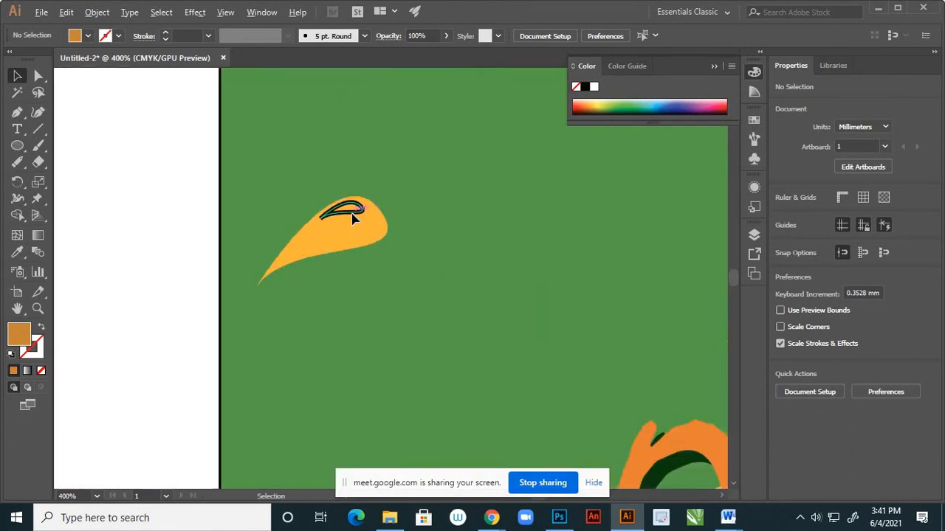
pyautogui.scroll(1, 354, 218)
pyautogui.click(358, 215)
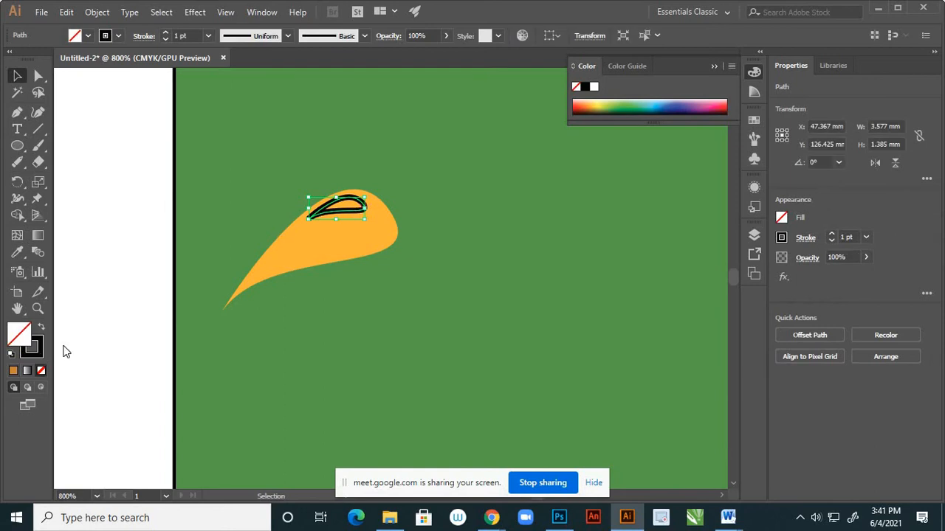
pyautogui.press('i')
pyautogui.click(314, 246)
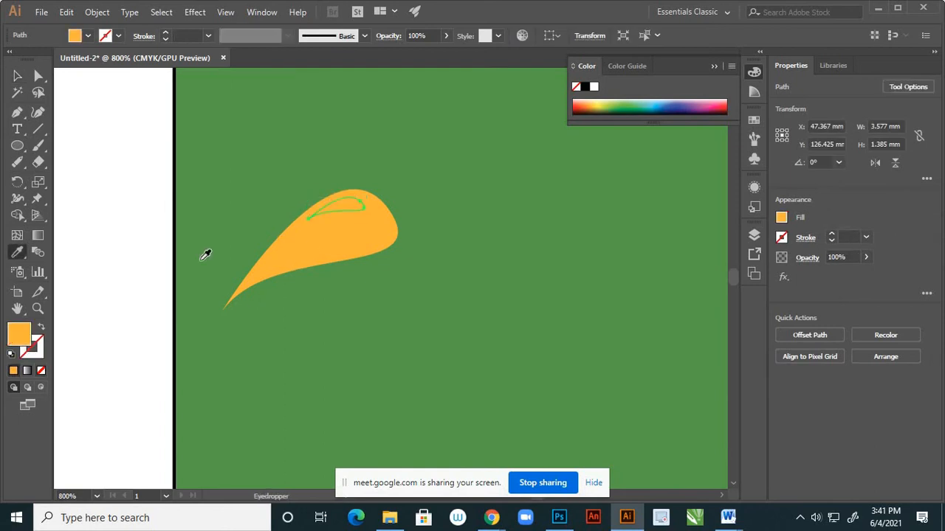
pyautogui.doubleClick(20, 334)
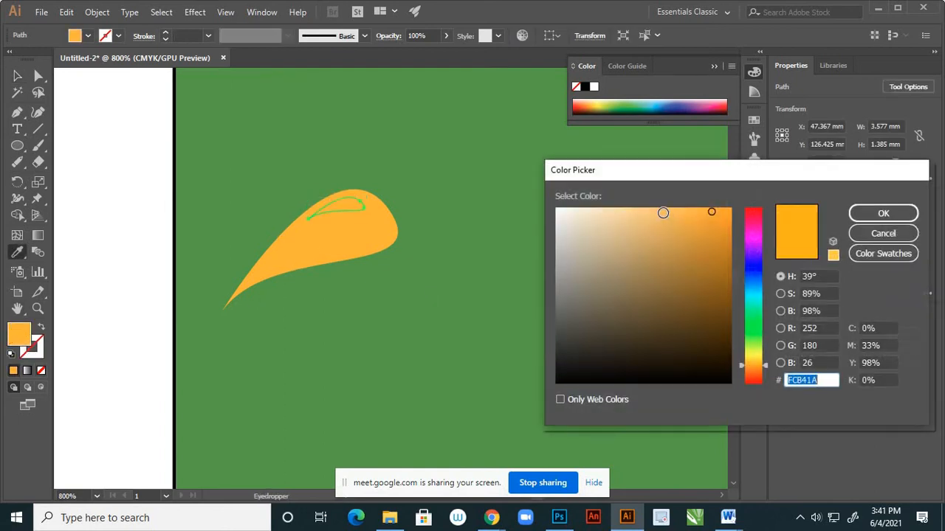
pyautogui.click(637, 209)
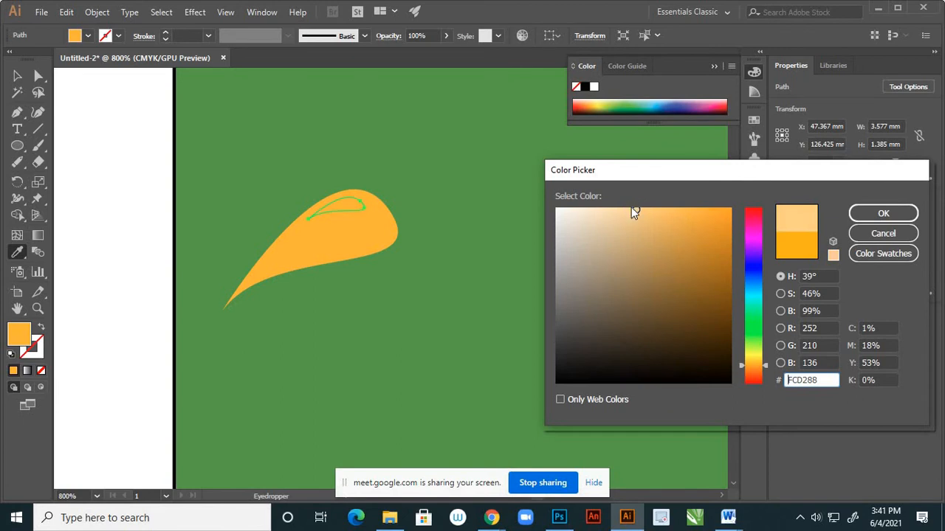
pyautogui.click(883, 214)
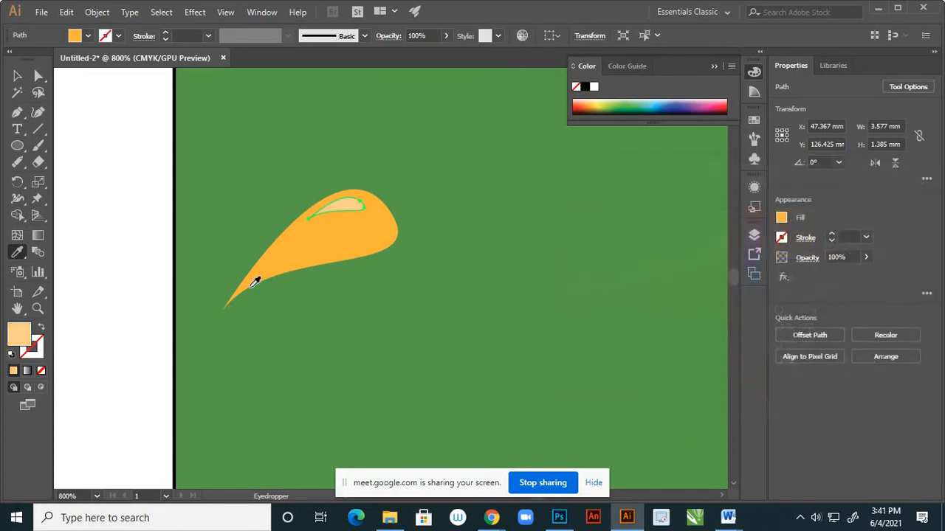
pyautogui.click(18, 76)
pyautogui.click(288, 293)
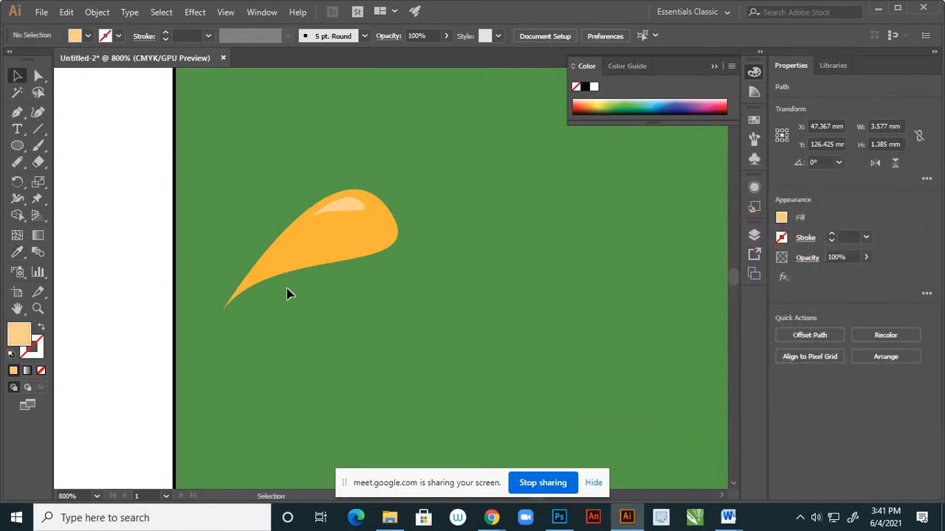
# Lighten the left droplet highlight's fill further to #F9ECD7, and deselect the shape.
pyautogui.scroll(-3, 336, 328)
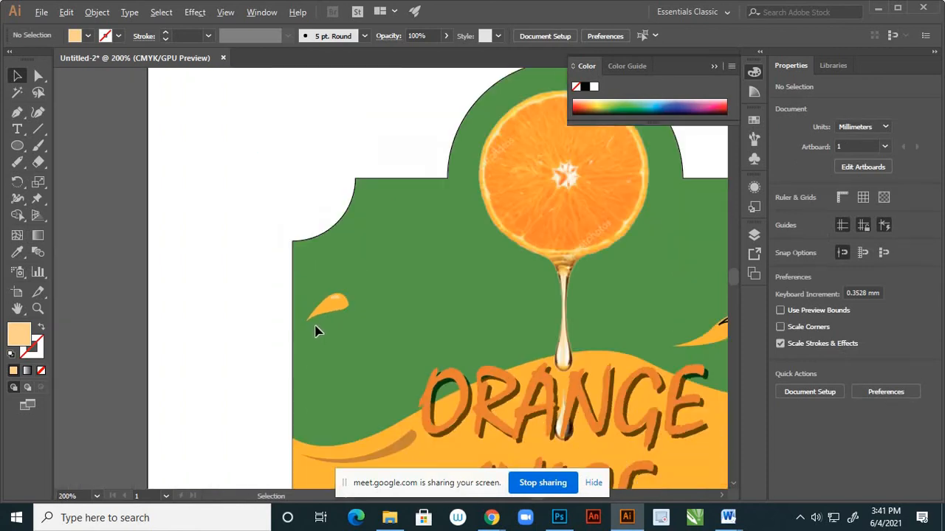
pyautogui.scroll(5, 326, 315)
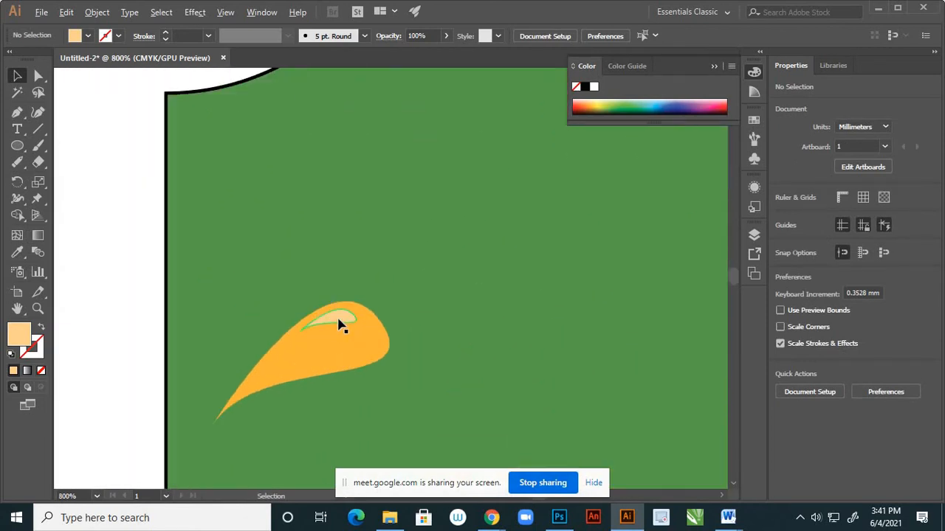
pyautogui.click(342, 322)
pyautogui.doubleClick(20, 334)
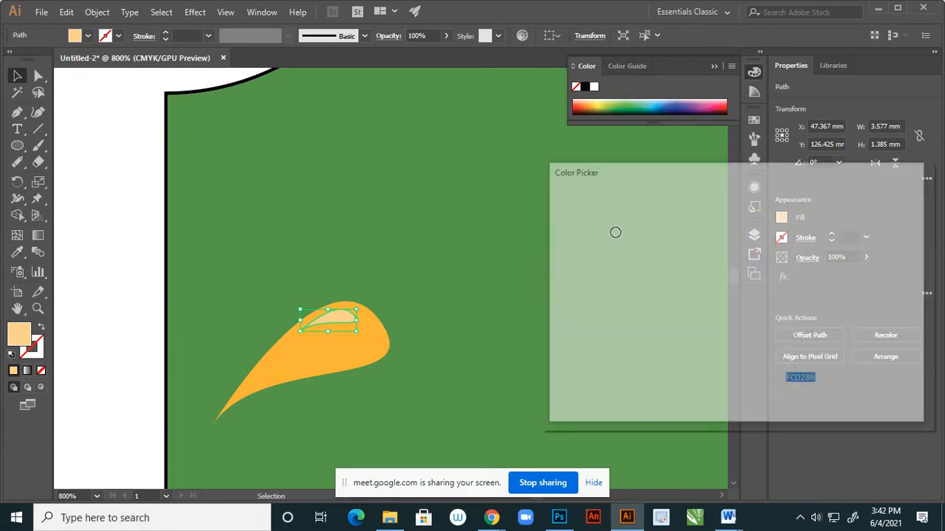
pyautogui.click(595, 211)
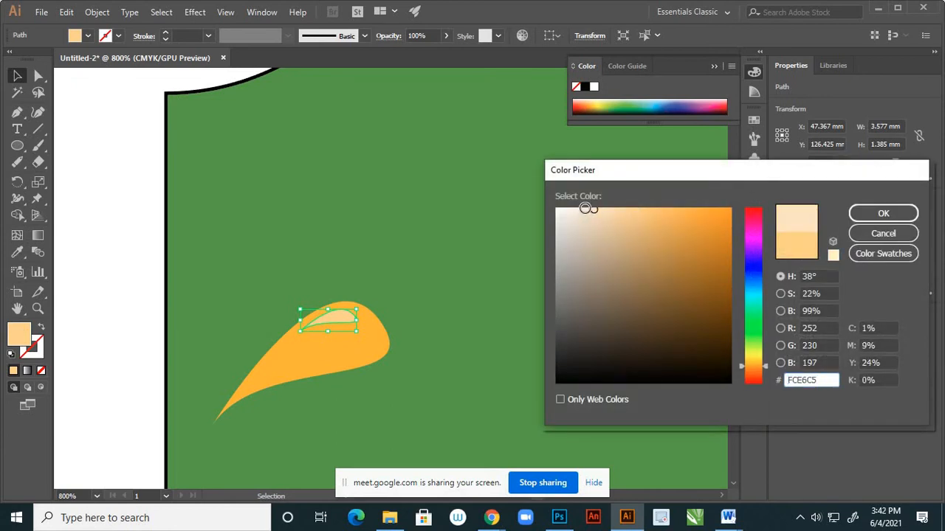
pyautogui.click(585, 208)
pyautogui.click(579, 212)
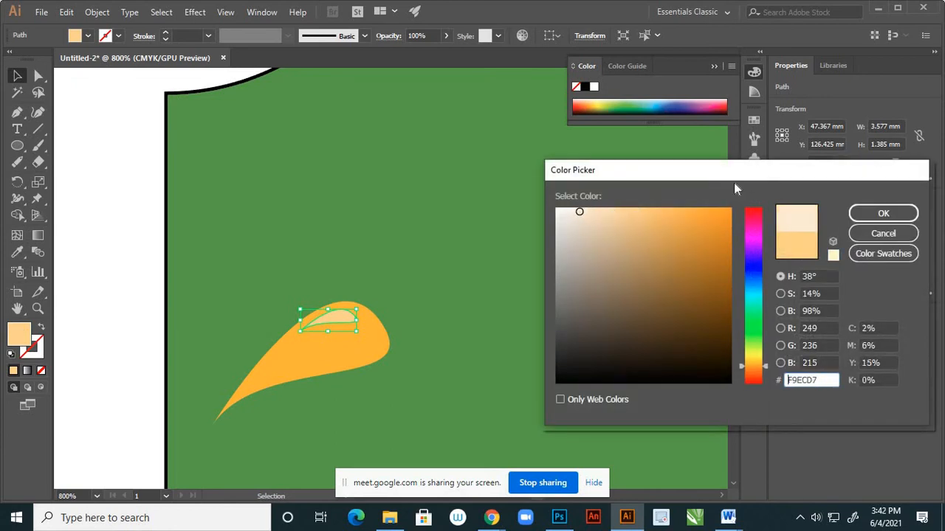
pyautogui.click(878, 214)
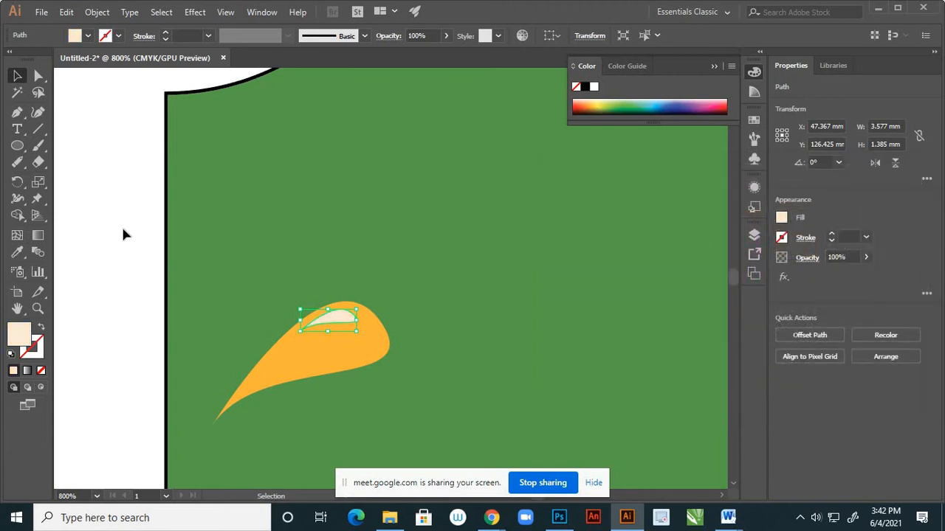
pyautogui.click(121, 224)
# Copy the left droplet highlight's cream fill onto the right droplet's highlight with the Eyedropper, and deselect it.
pyautogui.scroll(-8, 236, 225)
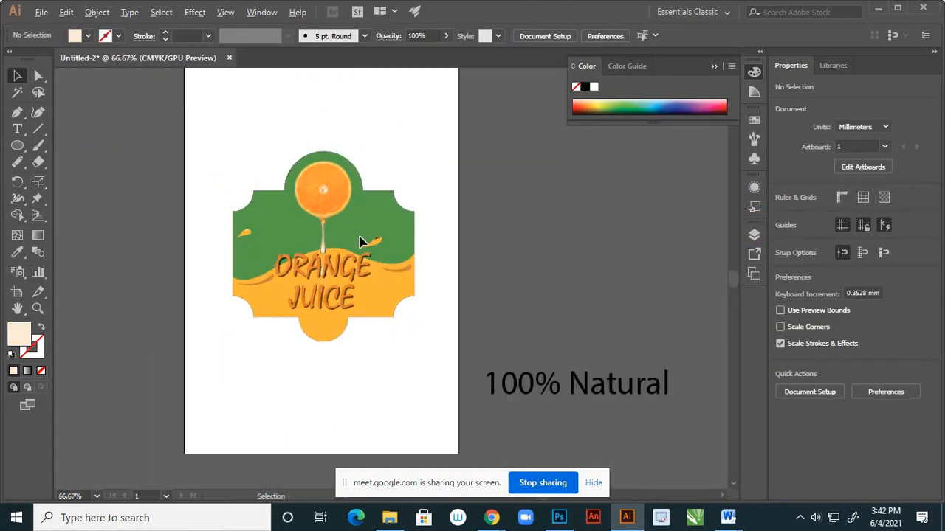
pyautogui.scroll(5, 369, 244)
pyautogui.scroll(1, 388, 250)
pyautogui.click(453, 238)
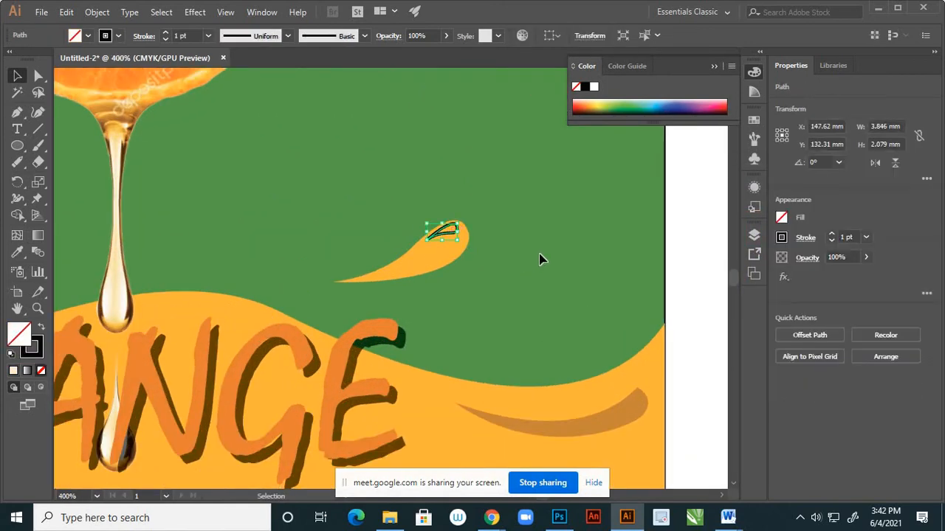
pyautogui.scroll(-2, 294, 275)
pyautogui.scroll(6, 205, 233)
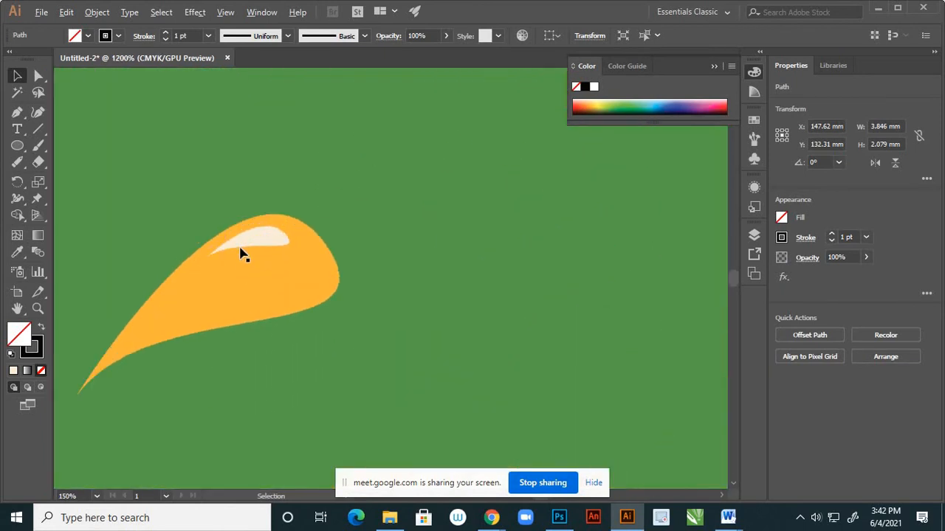
pyautogui.press('i')
pyautogui.click(268, 233)
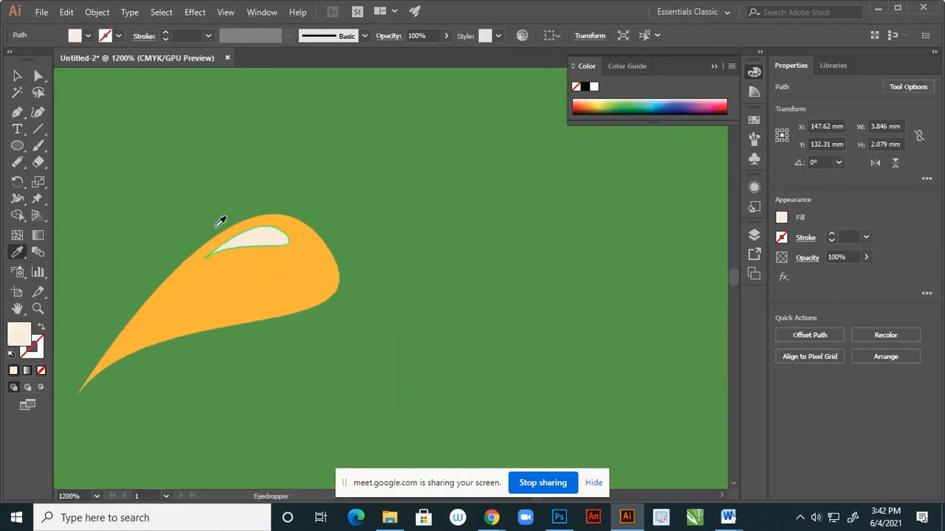
pyautogui.press('v')
pyautogui.click(241, 202)
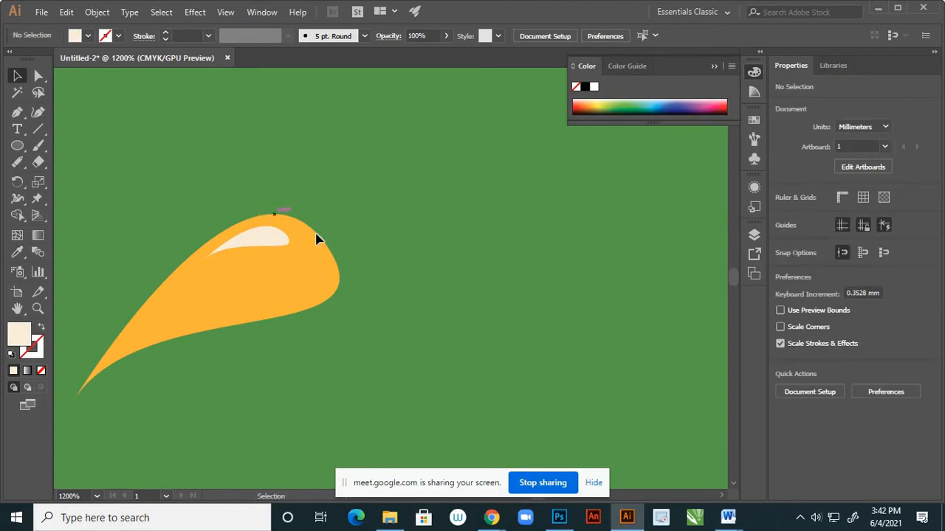
pyautogui.scroll(-4, 314, 239)
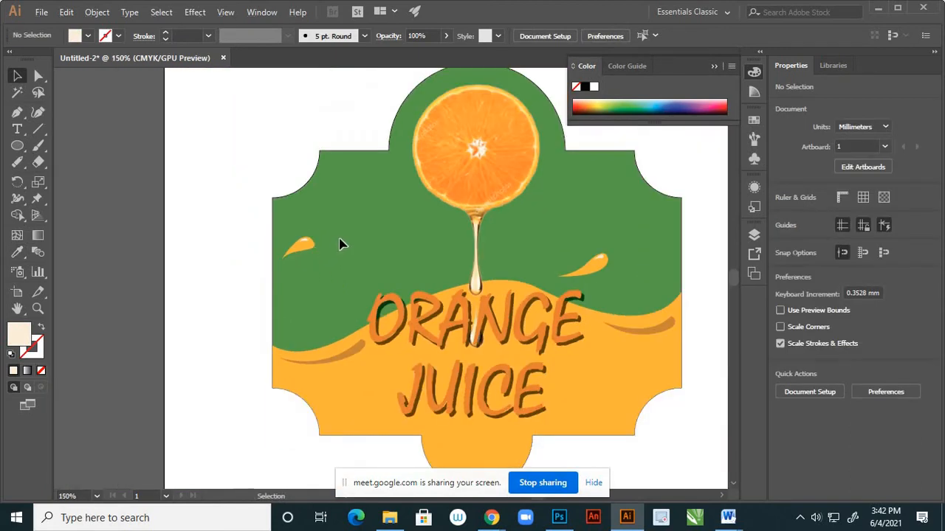
pyautogui.scroll(-1, 335, 236)
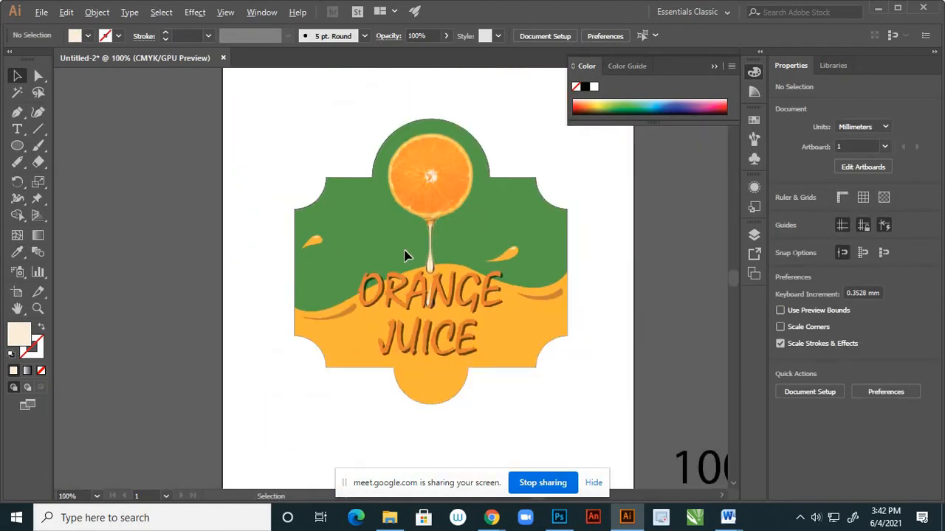
pyautogui.scroll(-1, 405, 256)
pyautogui.scroll(2, 410, 266)
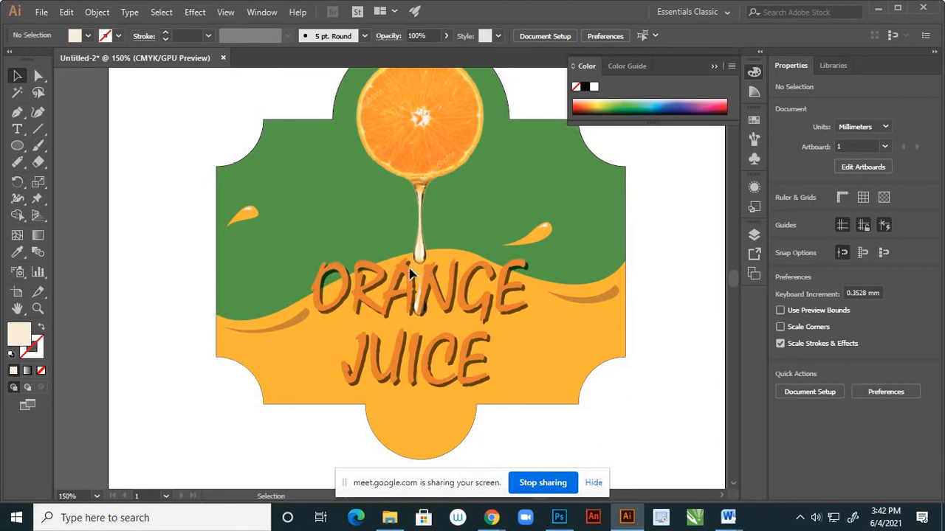
pyautogui.scroll(-1, 327, 279)
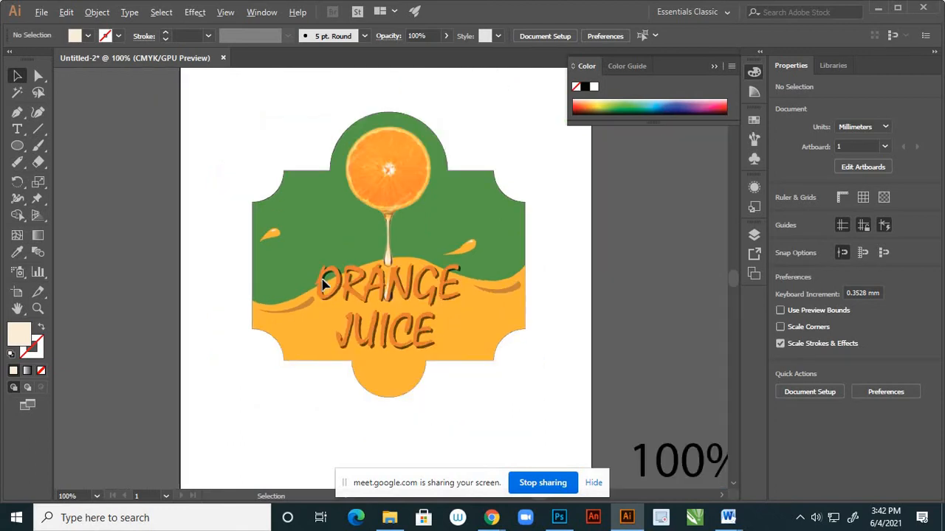
# Start an unfilled, cream-stroked Pen path at the label's left edge, curving just above the orange wave and slightly past its crest.
pyautogui.scroll(1, 423, 297)
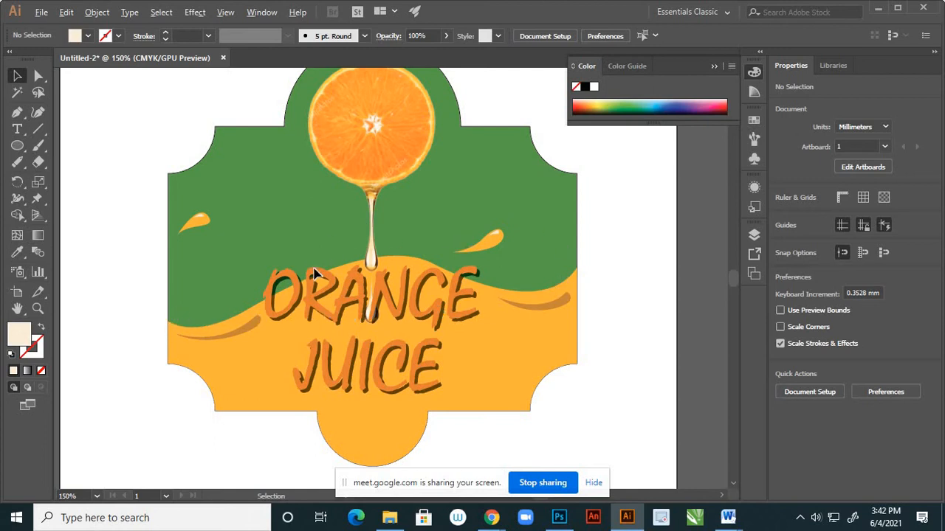
pyautogui.click(17, 112)
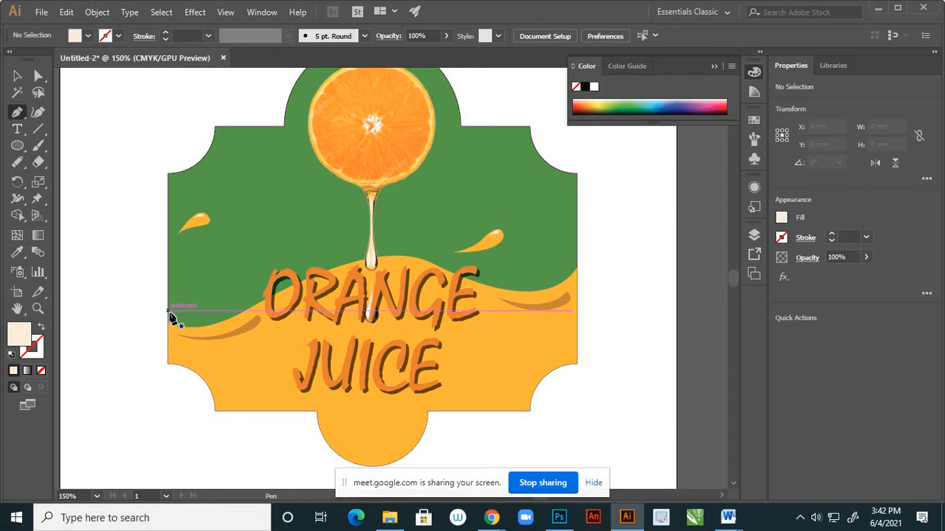
pyautogui.click(169, 311)
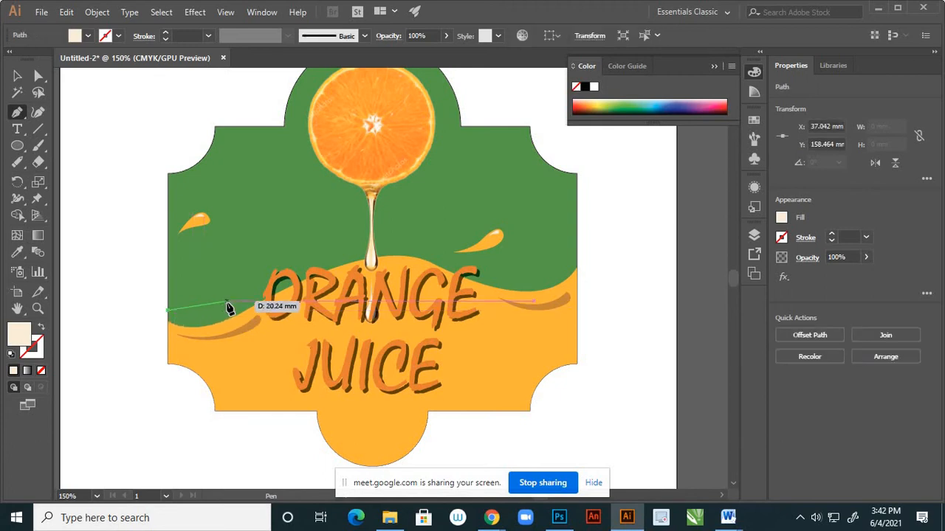
pyautogui.moveTo(240, 300); pyautogui.dragTo(40, 335)
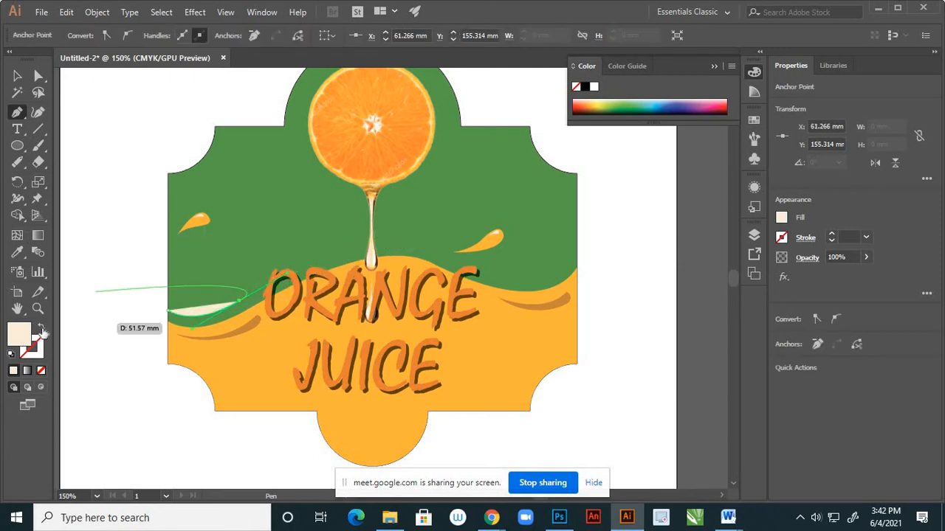
pyautogui.click(40, 333)
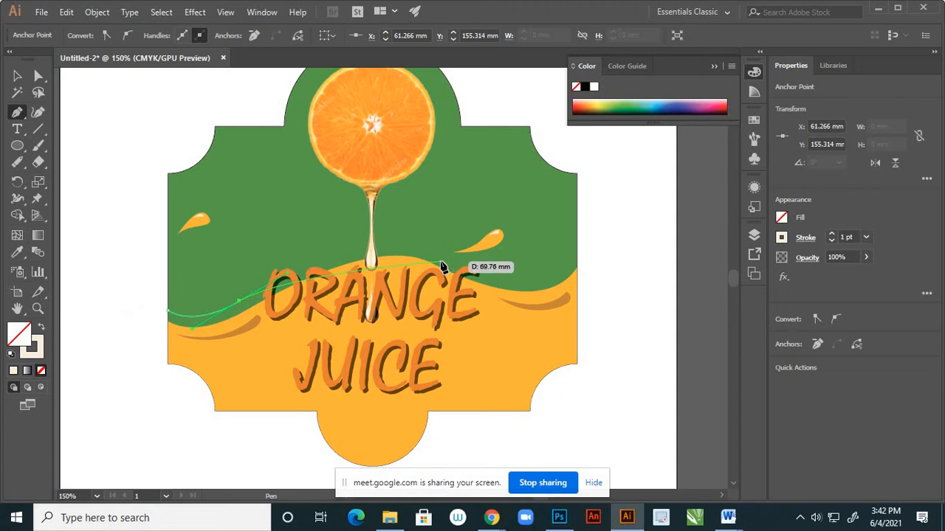
pyautogui.moveTo(441, 262); pyautogui.dragTo(480, 296)
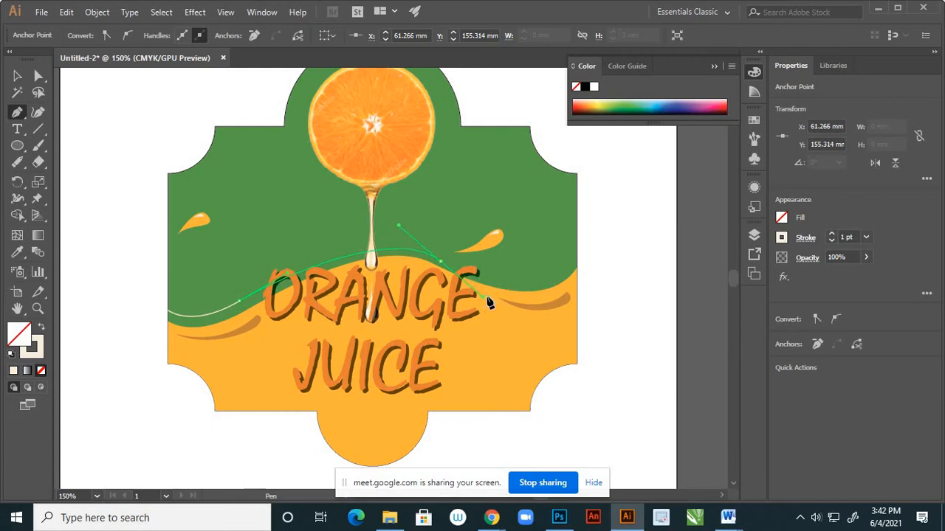
# Remove the last anchor's outgoing handle and continue the curve above the wave's right-hand dip to the label's right edge.
pyautogui.moveTo(567, 272); pyautogui.dragTo(574, 262)
pyautogui.hotkey('ctrl', 'z')
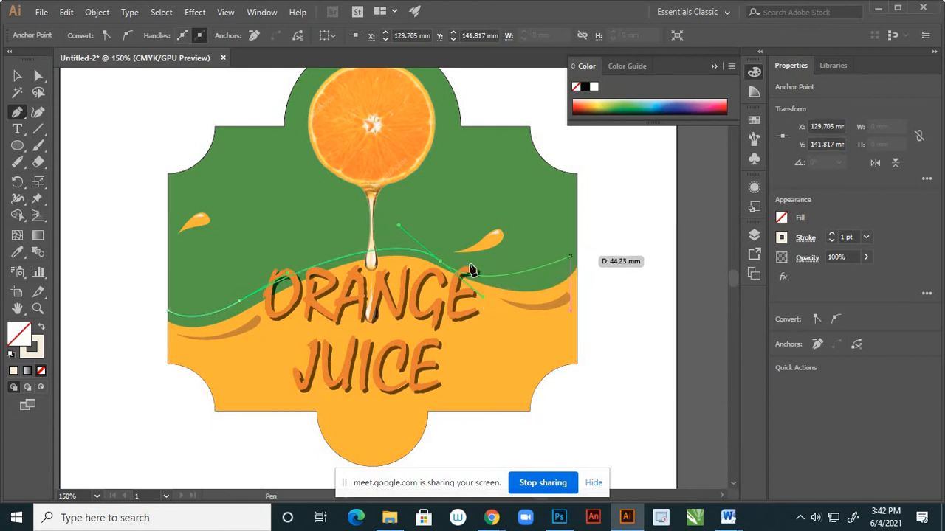
pyautogui.click(442, 263)
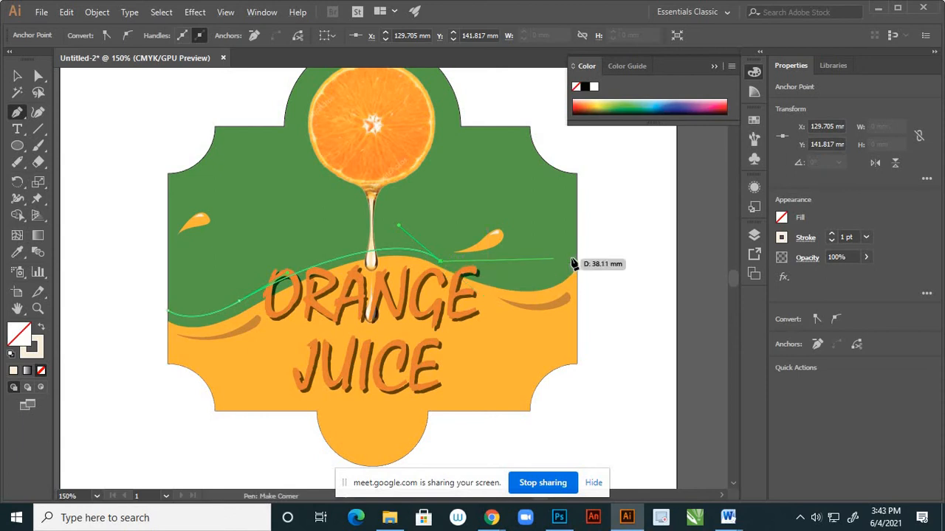
pyautogui.moveTo(576, 253); pyautogui.dragTo(600, 193)
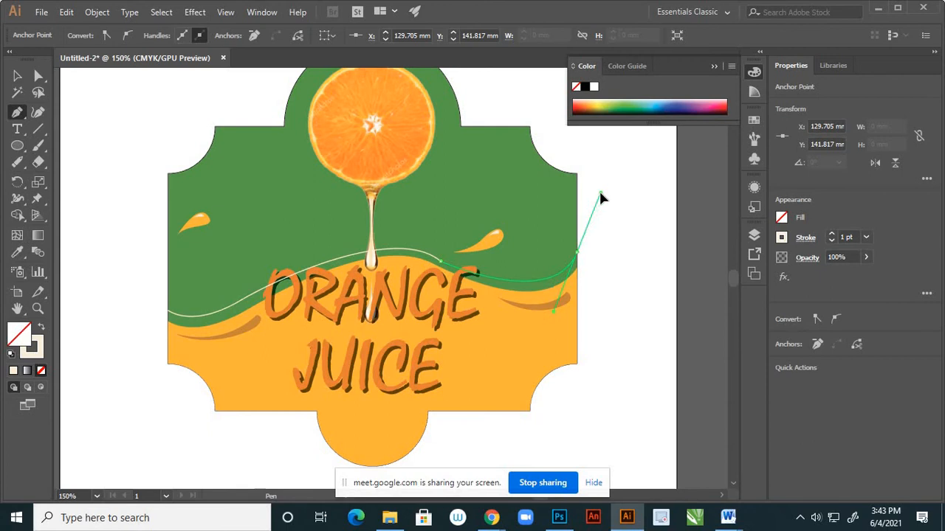
# Close the cream path along the label's right edge, back through ORANGE to a corner above JUICE and up the left edge, and deselect it.
pyautogui.click(577, 265)
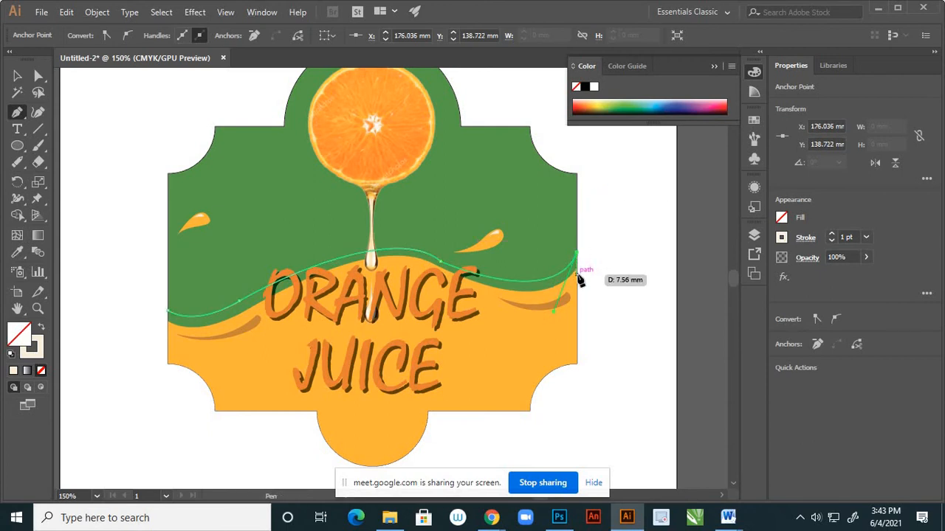
pyautogui.click(576, 279)
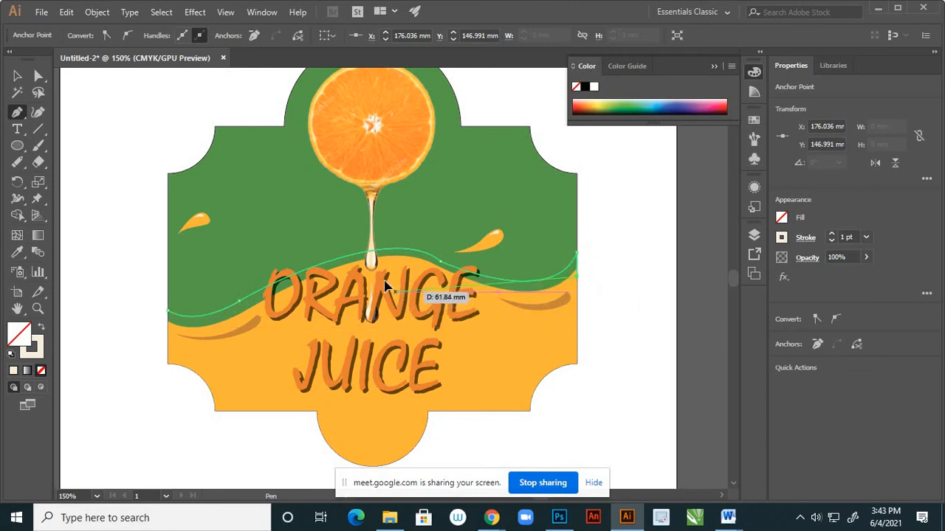
pyautogui.moveTo(385, 287); pyautogui.dragTo(293, 244)
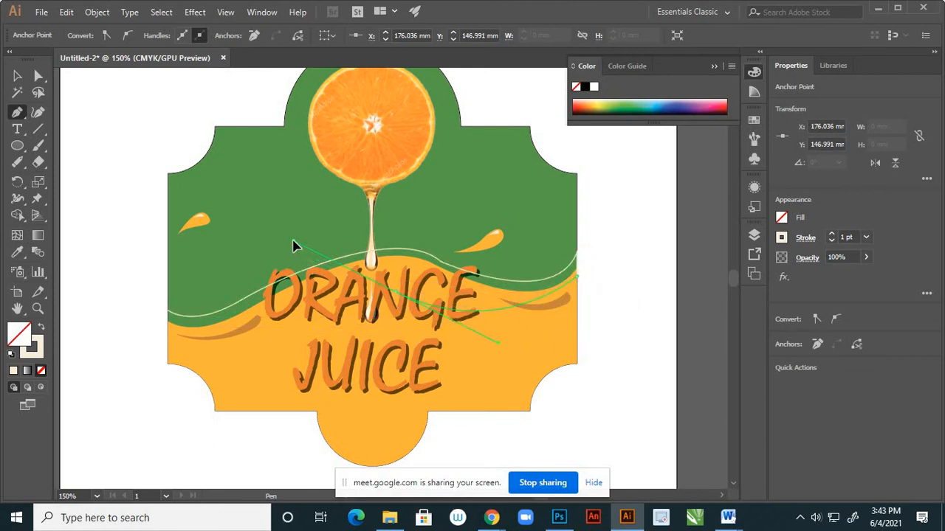
pyautogui.click(254, 345)
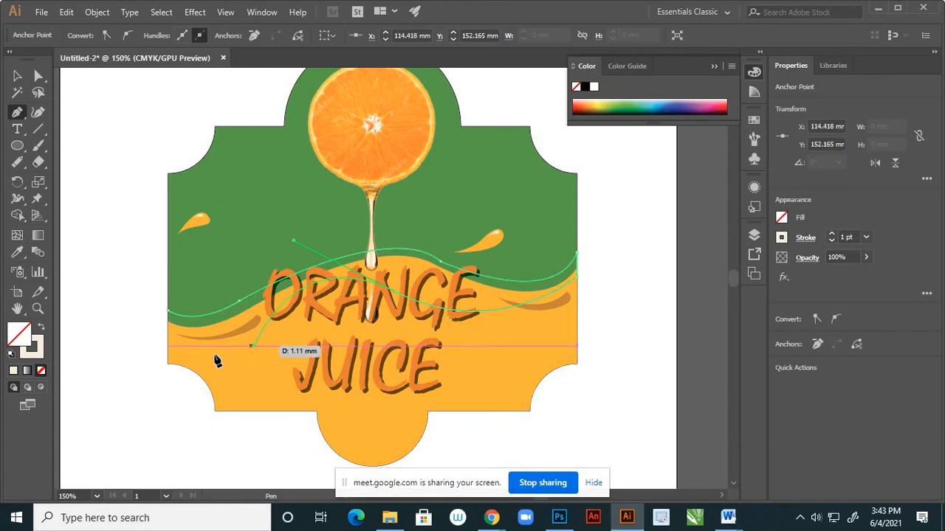
pyautogui.click(168, 341)
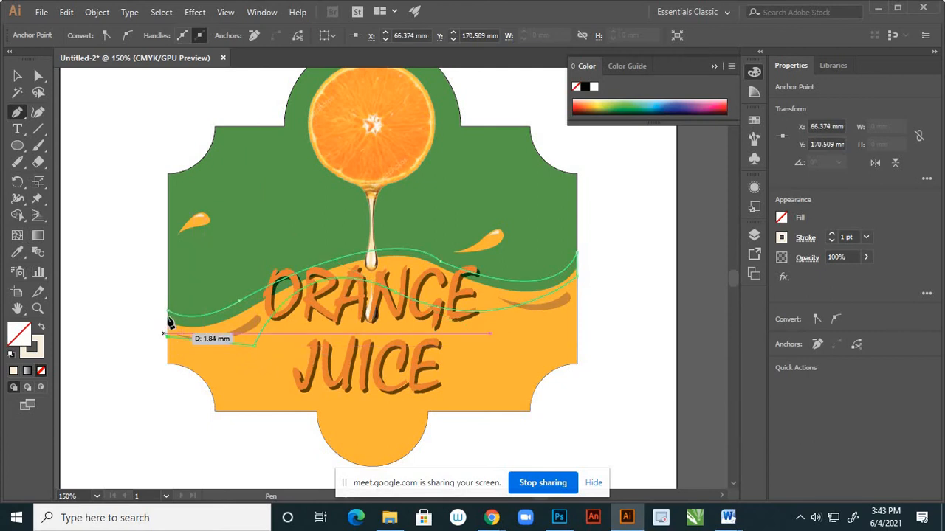
pyautogui.click(168, 312)
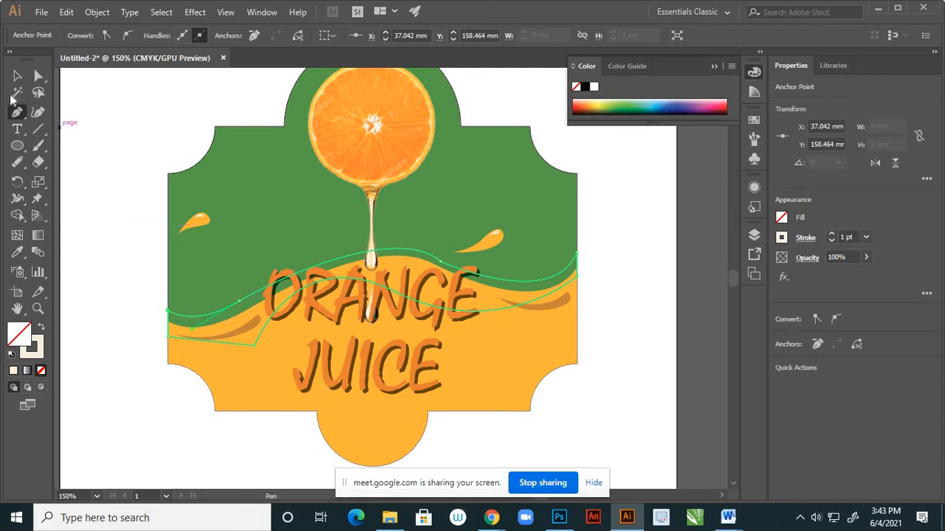
pyautogui.click(17, 75)
pyautogui.click(110, 225)
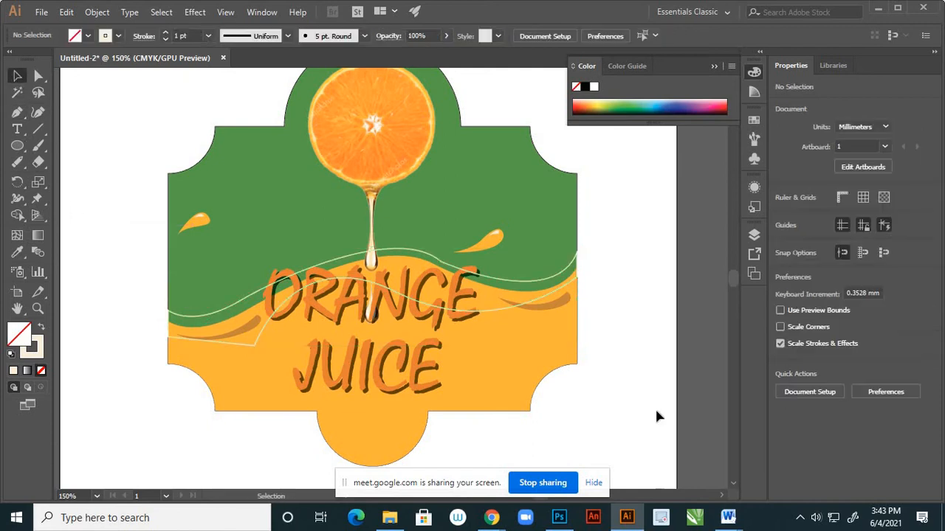
# Lengthen the leftward handle of the upper curve's anchor past the crest, and slightly extend the right-edge anchor's lower handle.
pyautogui.click(38, 75)
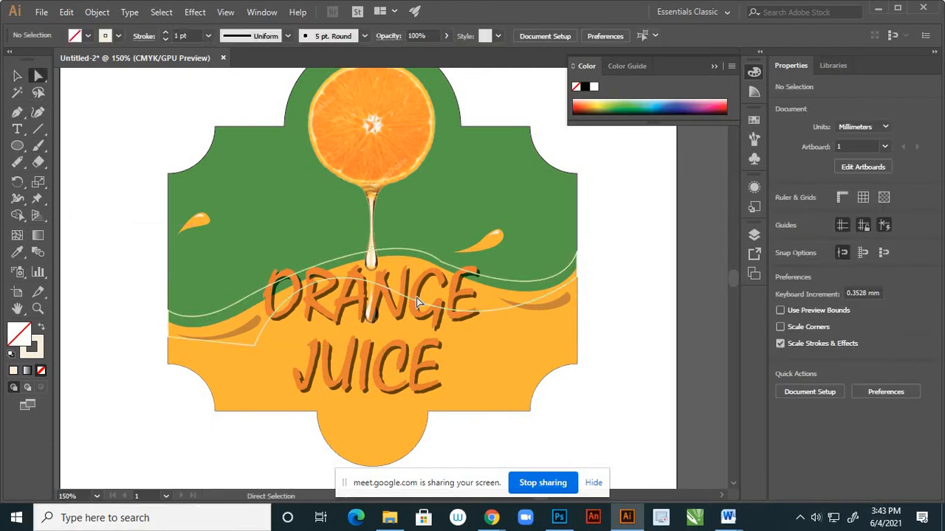
pyautogui.scroll(2, 434, 263)
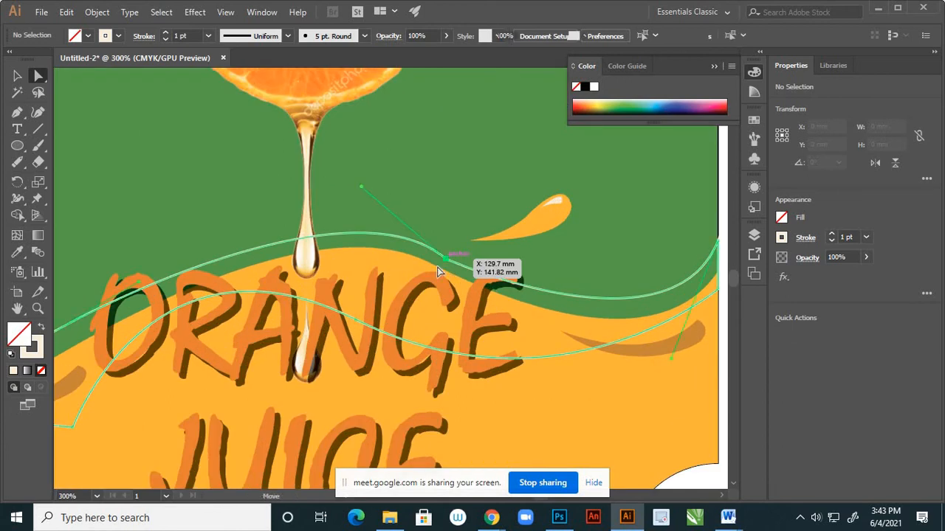
pyautogui.click(445, 259)
pyautogui.moveTo(361, 192); pyautogui.dragTo(339, 193)
pyautogui.scroll(-2, 339, 250)
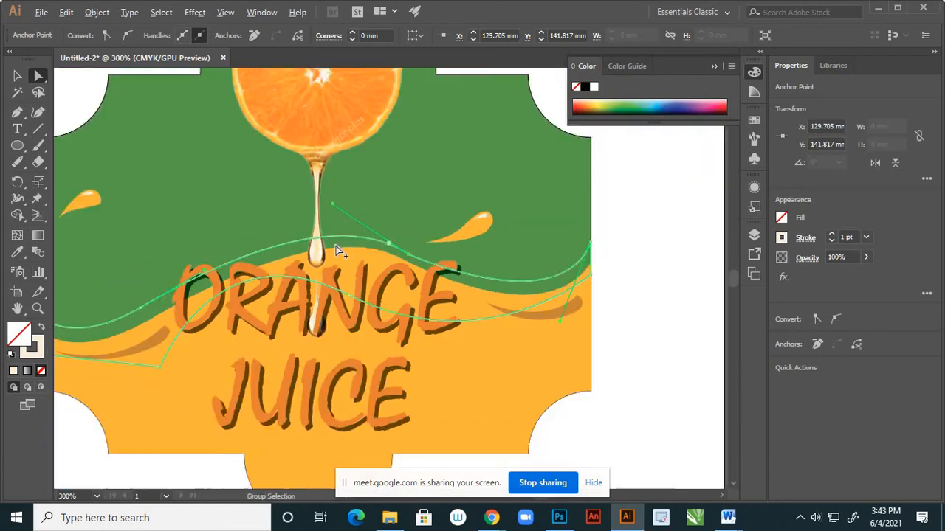
pyautogui.scroll(2, 511, 285)
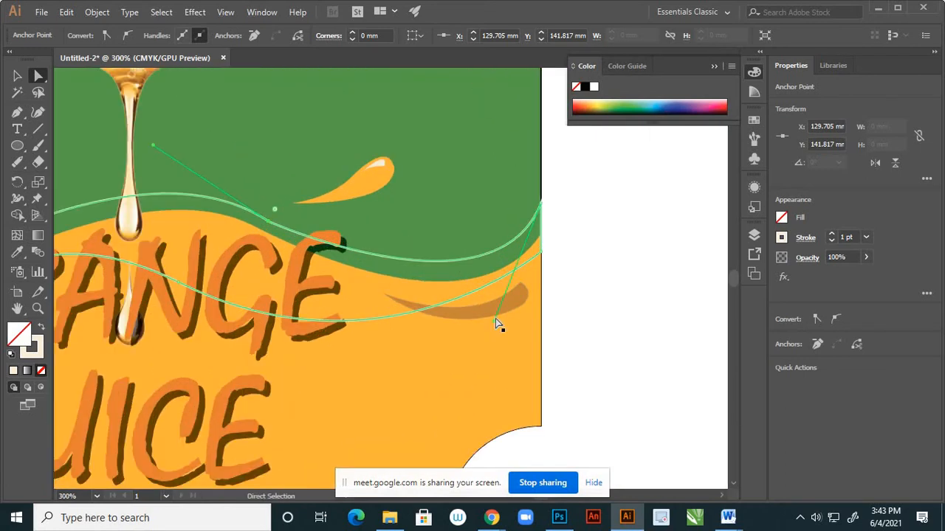
pyautogui.moveTo(495, 324); pyautogui.dragTo(493, 338)
# Move the upper curve's anchor past the crest to about X 130.2, Y 140.8 mm, and stretch its handle further left.
pyautogui.scroll(-2, 612, 300)
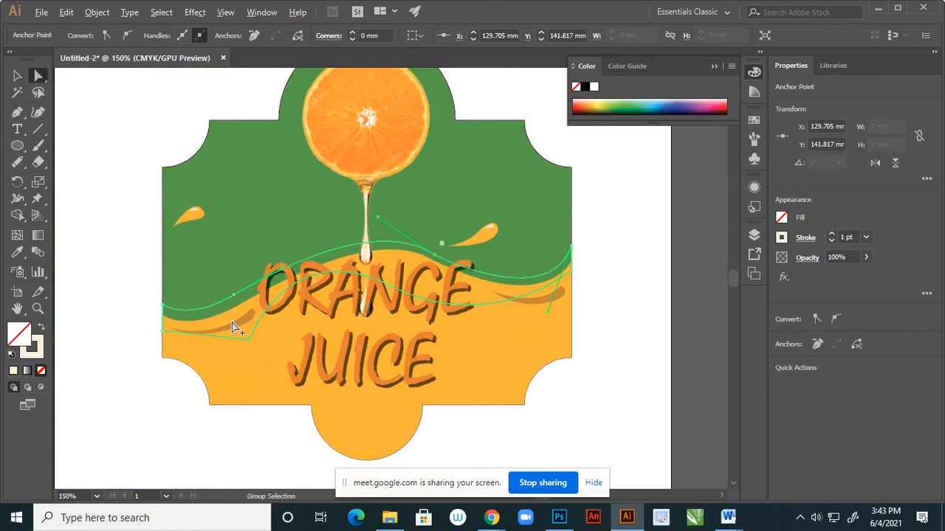
pyautogui.scroll(1, 235, 313)
pyautogui.scroll(2, 237, 310)
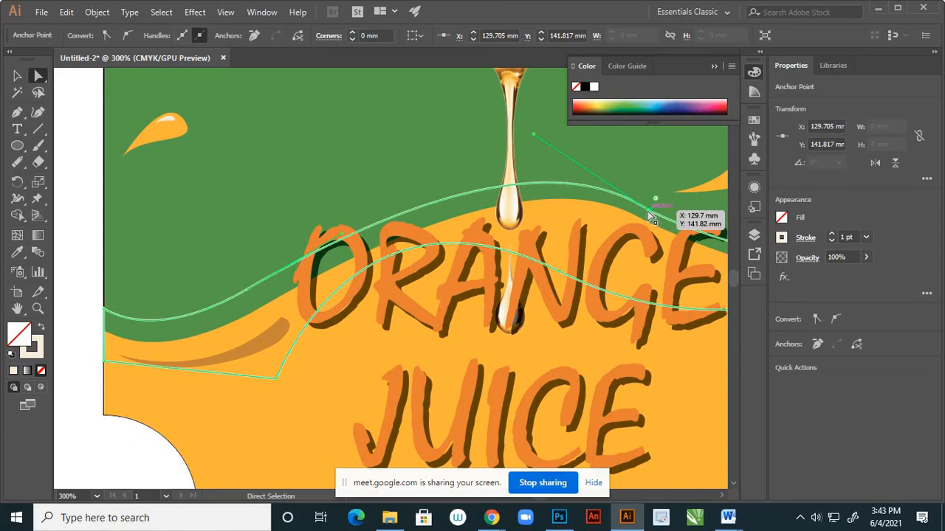
pyautogui.moveTo(650, 213); pyautogui.dragTo(653, 205)
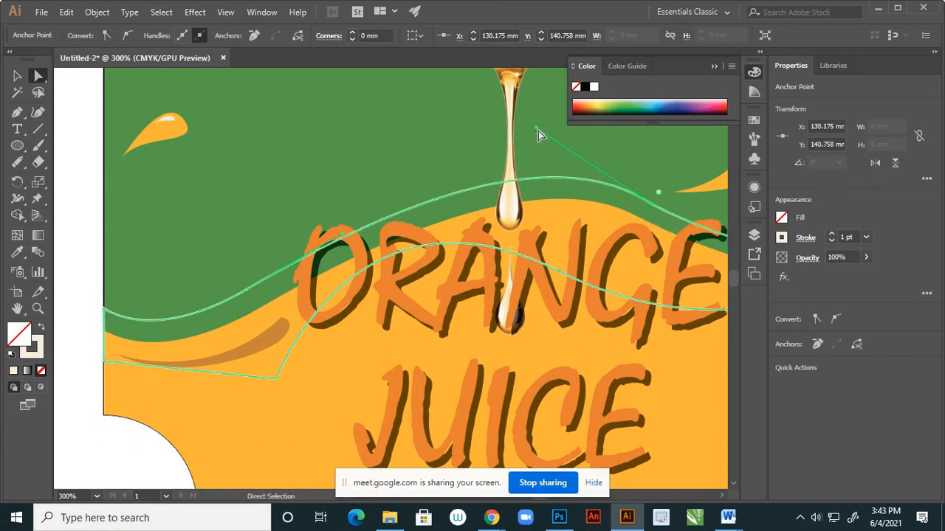
pyautogui.moveTo(536, 130); pyautogui.dragTo(512, 130)
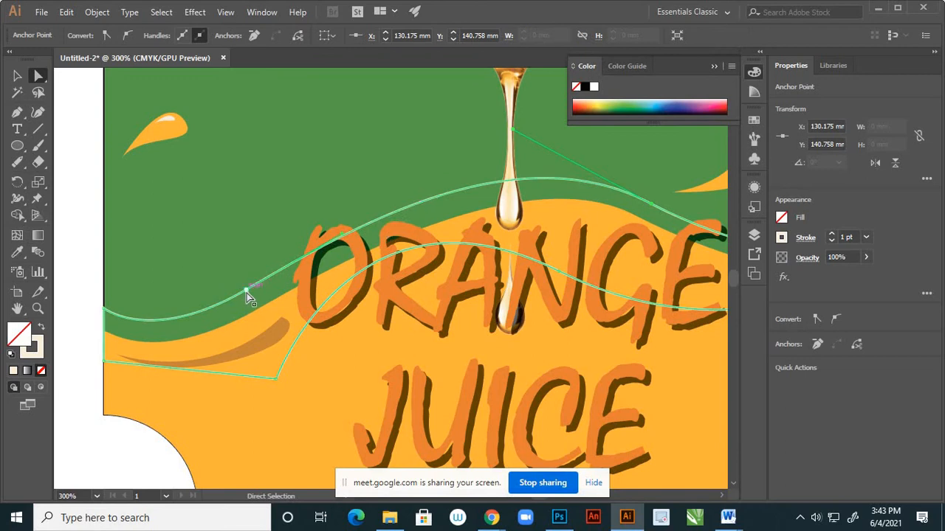
# Raise the right-edge anchor to about Y 137.1 mm, and nudge the anchor past the crest to about X 131.2, Y 140.3 mm.
pyautogui.scroll(-2, 207, 308)
pyautogui.scroll(-4, 206, 307)
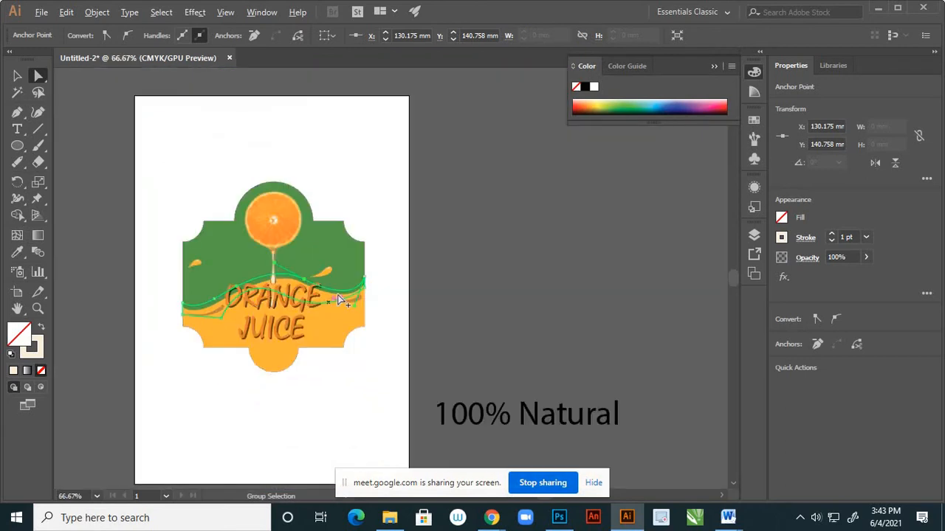
pyautogui.scroll(3, 411, 255)
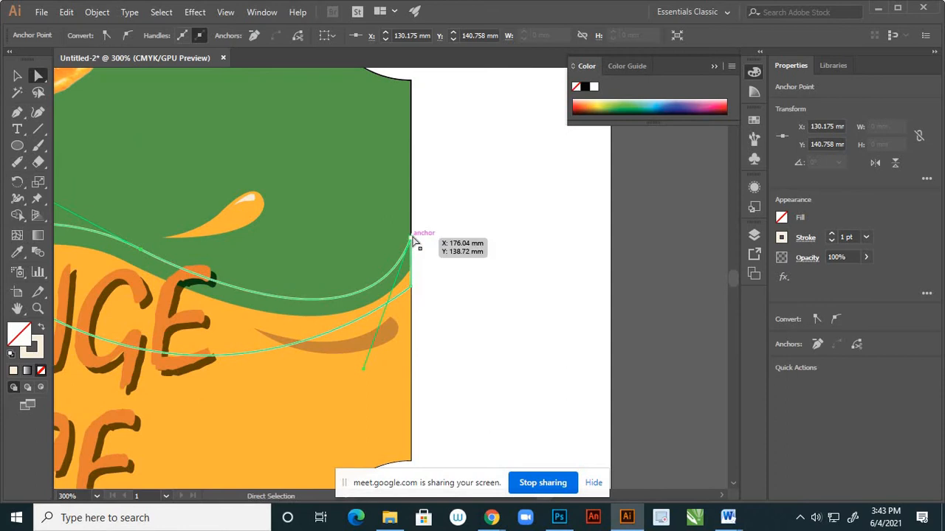
pyautogui.moveTo(412, 242); pyautogui.dragTo(412, 231)
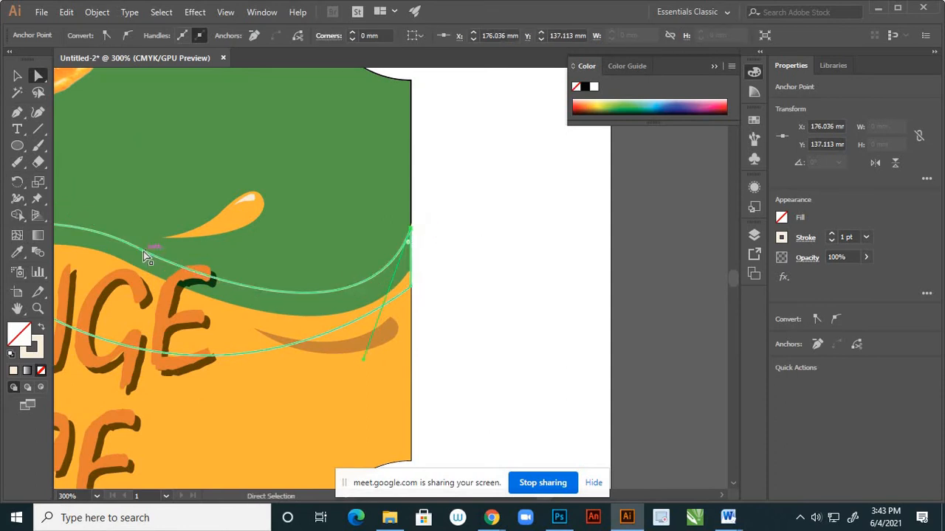
pyautogui.moveTo(147, 249); pyautogui.dragTo(262, 281)
pyautogui.scroll(-3, 448, 268)
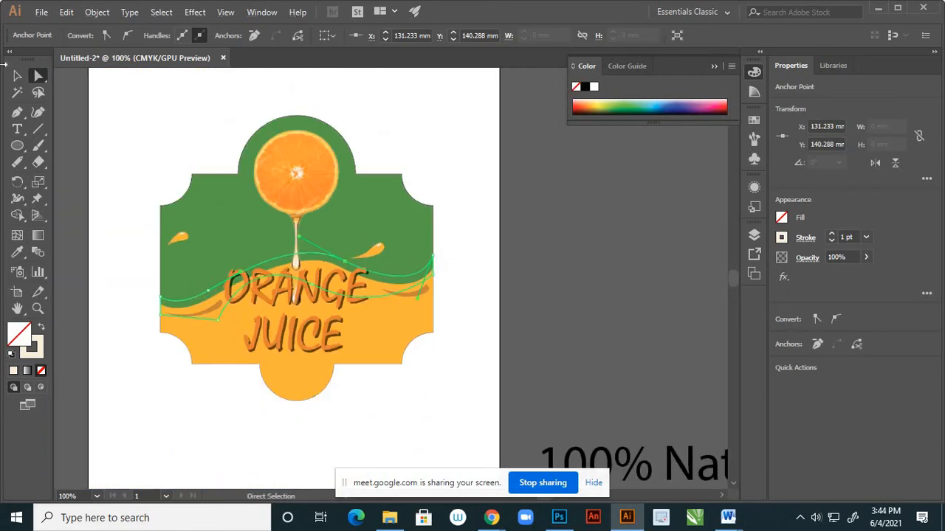
# Copy the label's orange fill onto the closed wave shape with the Eyedropper.
pyautogui.click(17, 76)
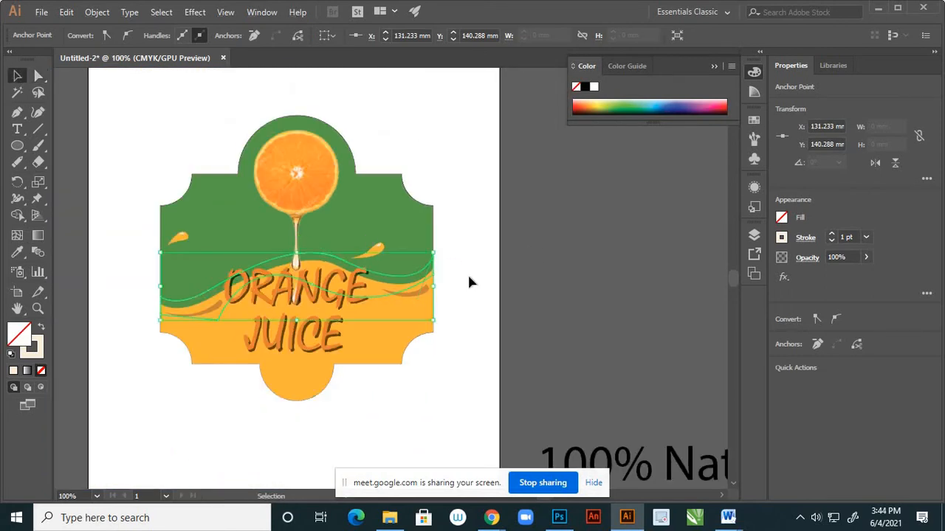
pyautogui.scroll(2, 229, 277)
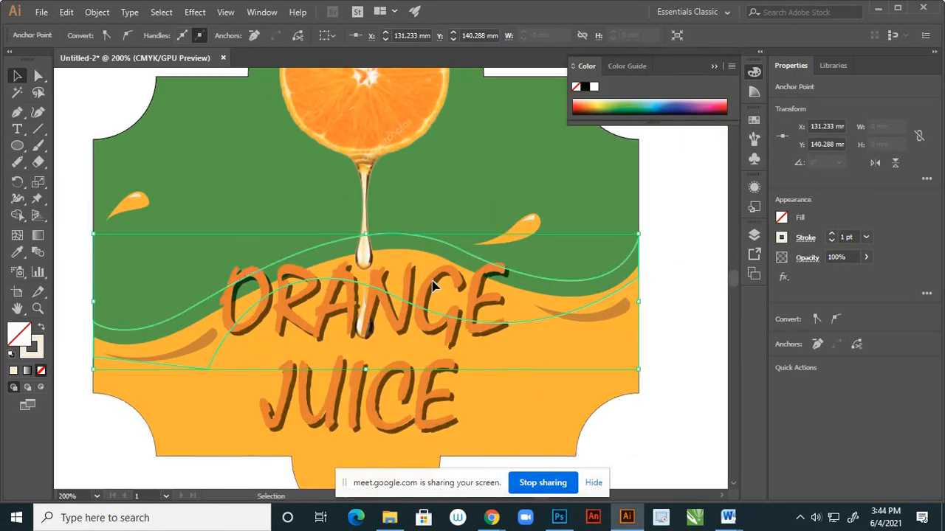
pyautogui.press('i')
pyautogui.click(186, 379)
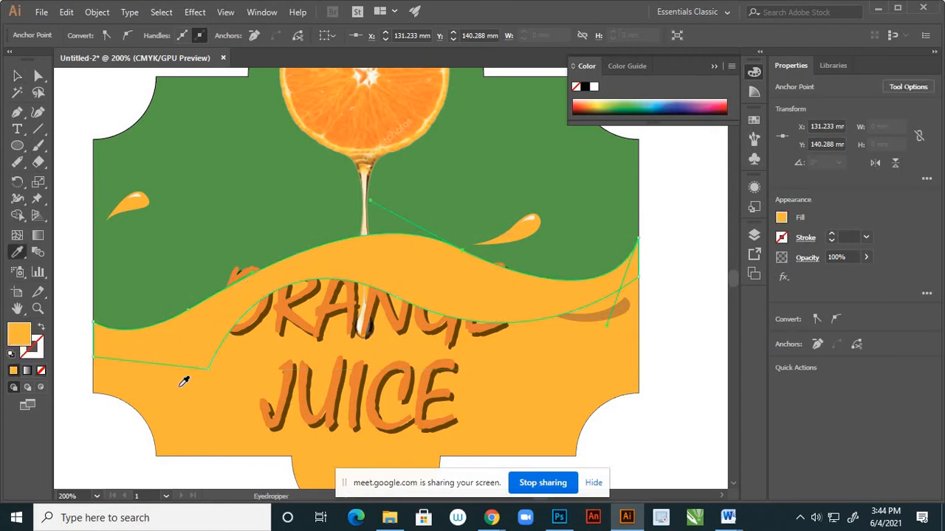
# Lighten the wave shape's fill to #F7D18D, and deselect it.
pyautogui.doubleClick(27, 338)
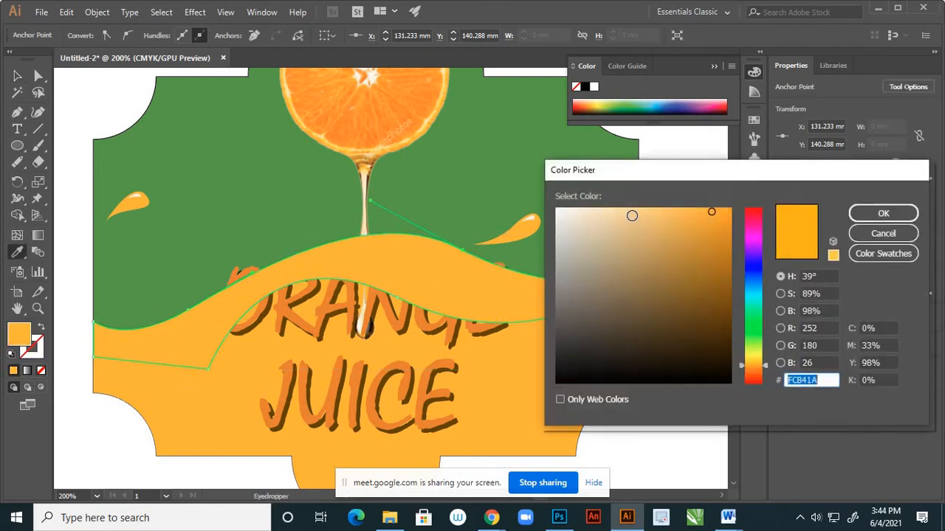
pyautogui.click(650, 212)
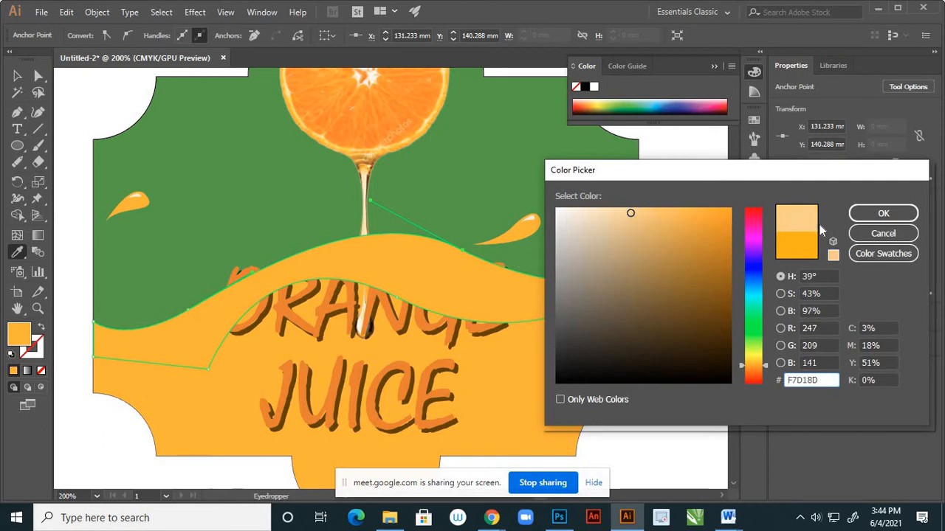
pyautogui.click(880, 213)
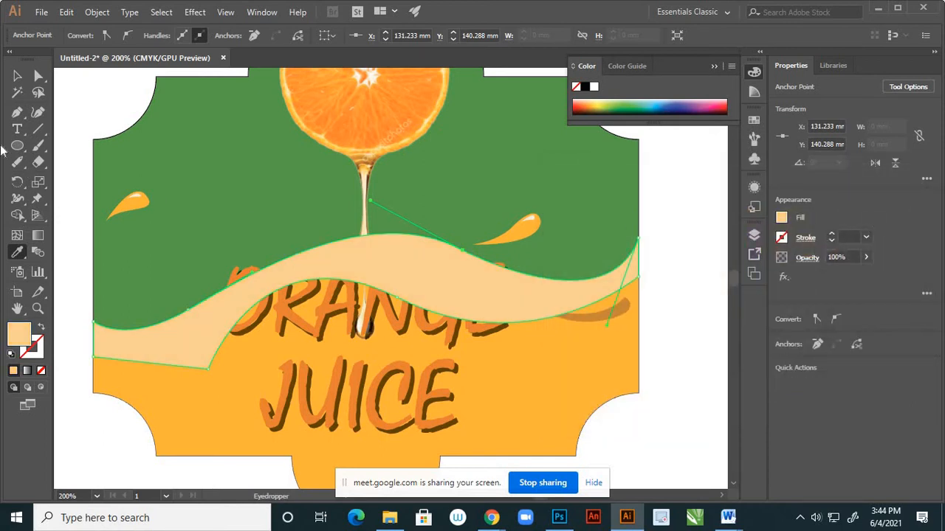
pyautogui.click(17, 76)
pyautogui.click(57, 222)
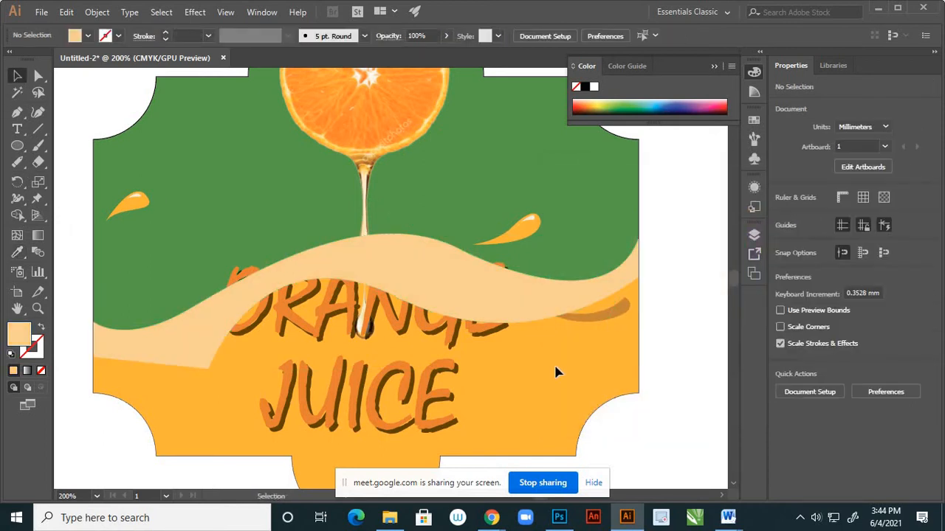
# Try placing Layer 3 beneath Layer 1, examine its paths, and return it to the top of the layer order.
pyautogui.scroll(-2, 542, 336)
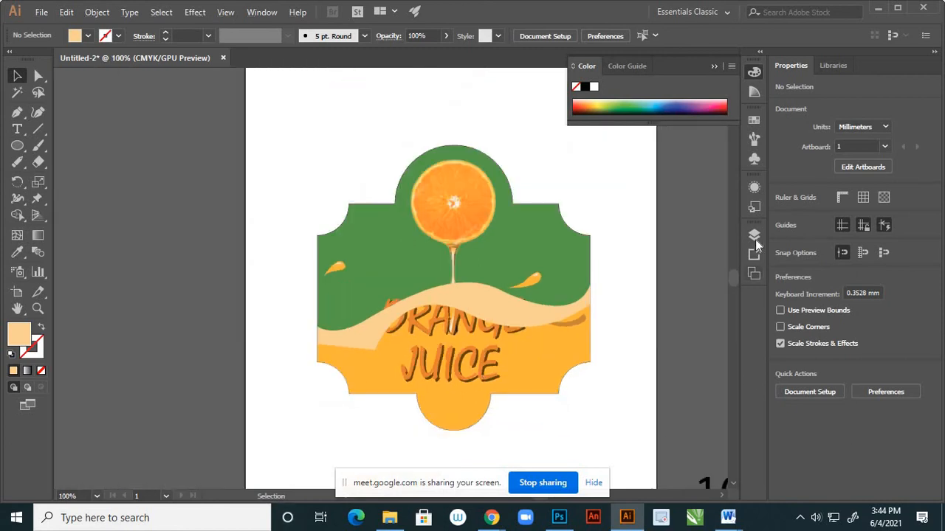
pyautogui.press('F7')
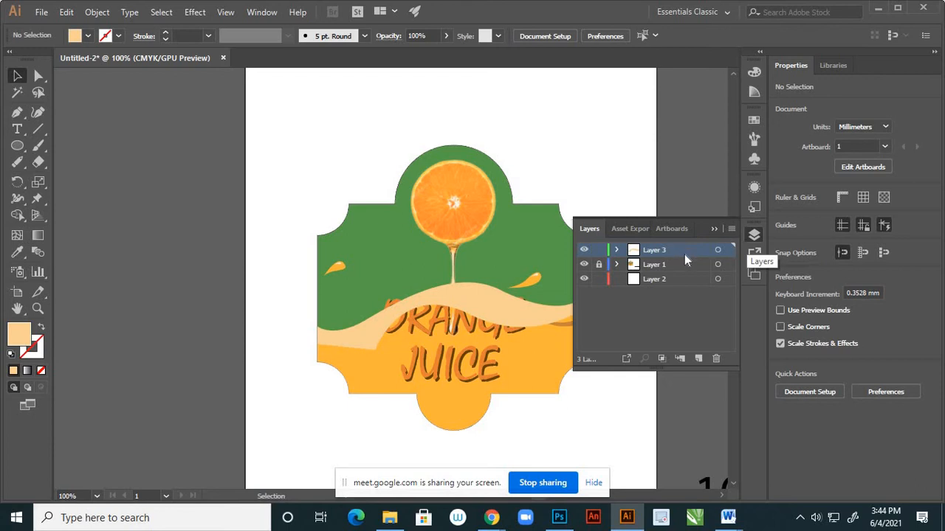
pyautogui.moveTo(685, 254); pyautogui.dragTo(687, 270)
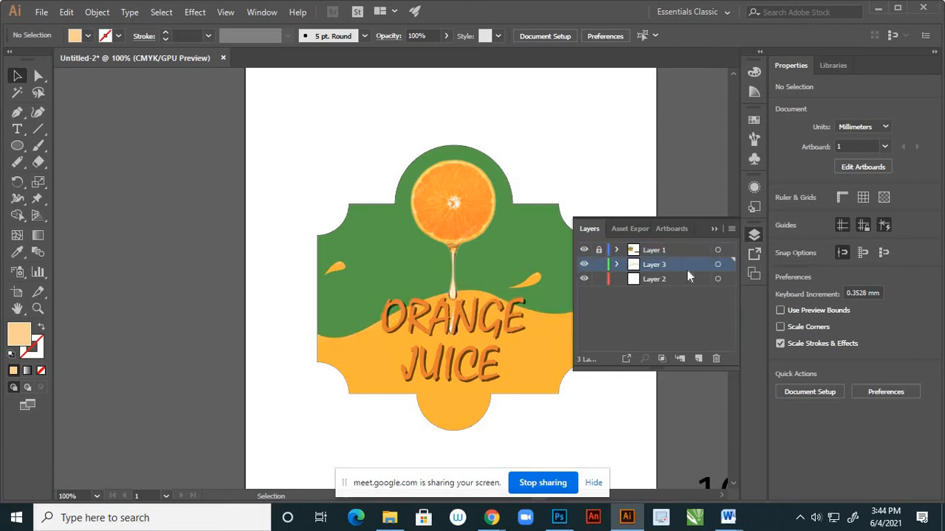
pyautogui.click(617, 265)
pyautogui.scroll(-1, 716, 314)
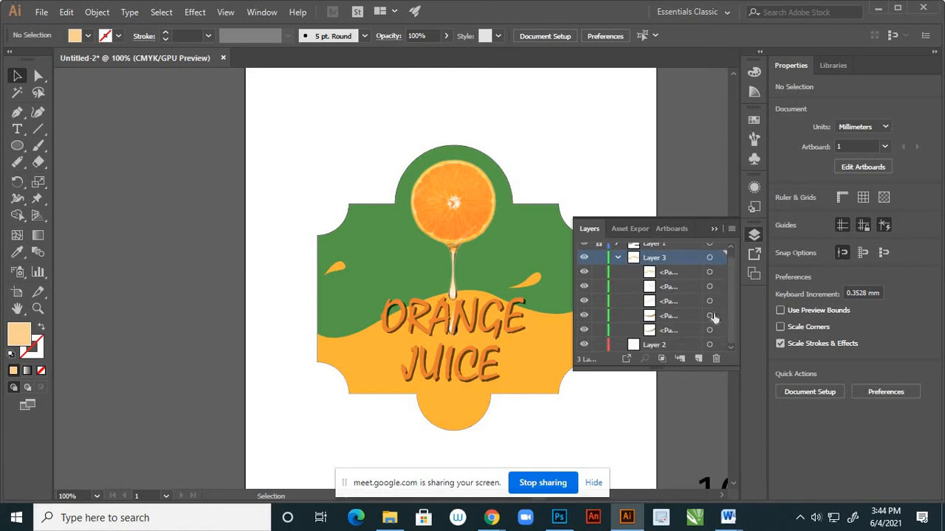
pyautogui.click(618, 258)
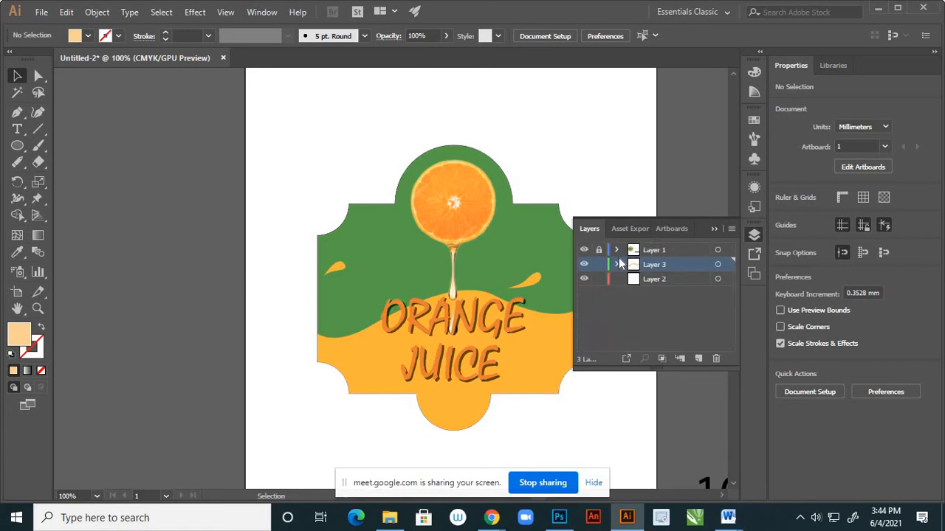
pyautogui.moveTo(620, 265); pyautogui.dragTo(620, 248)
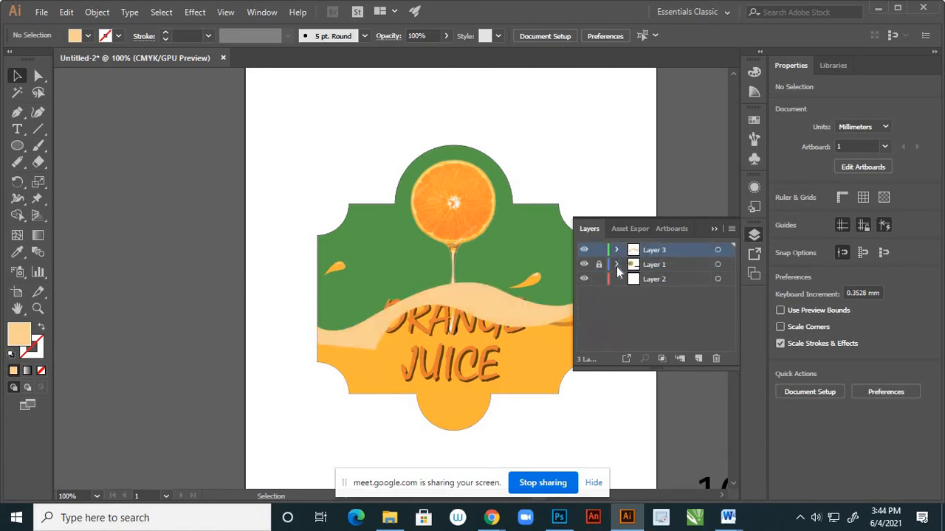
# Cut the light wave artwork from Layer 3, and identify the orange wave's clip group inside Layer 1 by toggling item visibility.
pyautogui.click(717, 251)
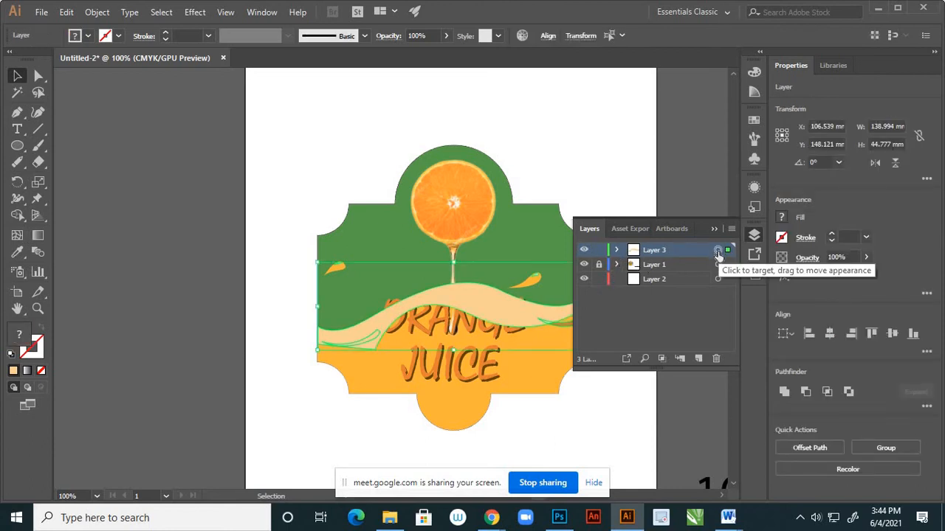
pyautogui.press('Delete')
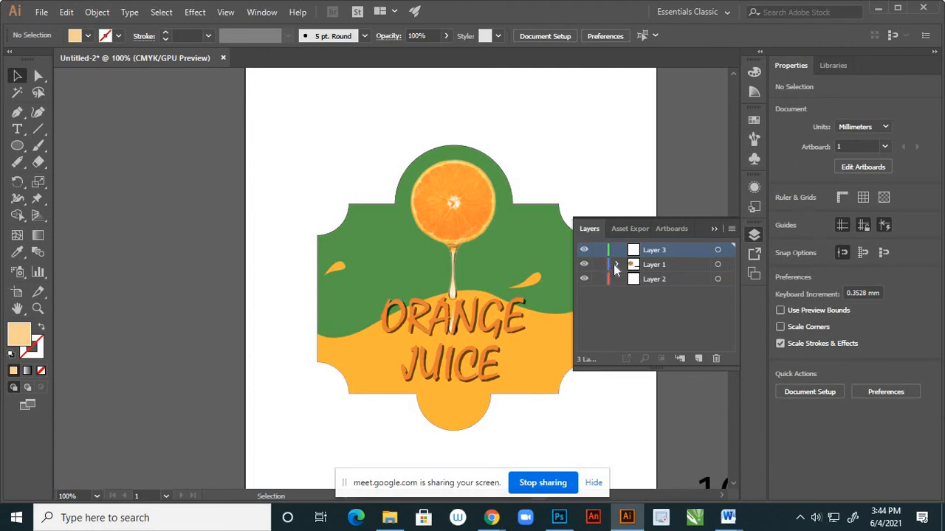
pyautogui.click(616, 264)
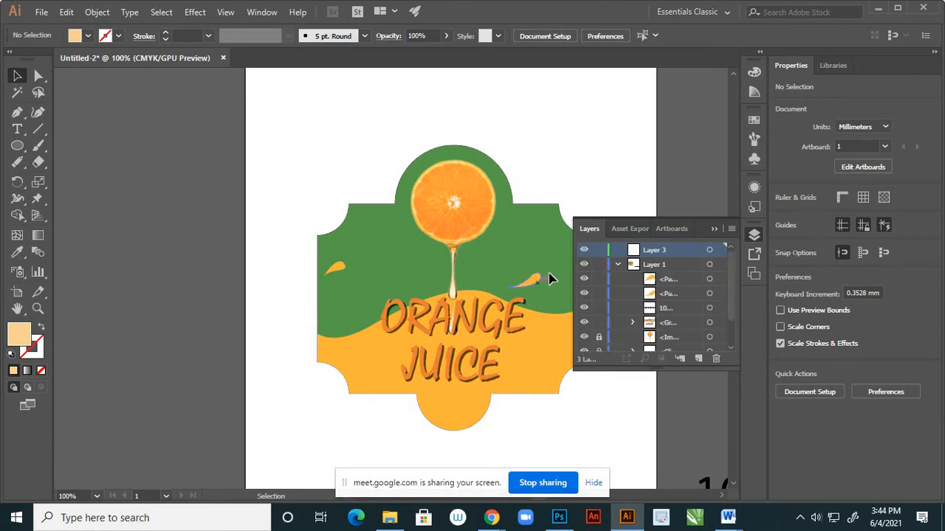
pyautogui.scroll(-1, 634, 309)
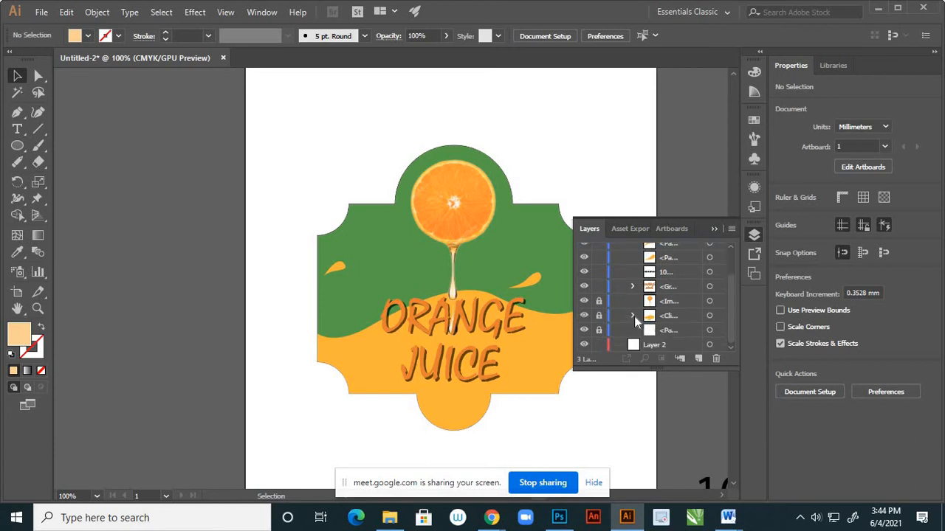
pyautogui.click(584, 317)
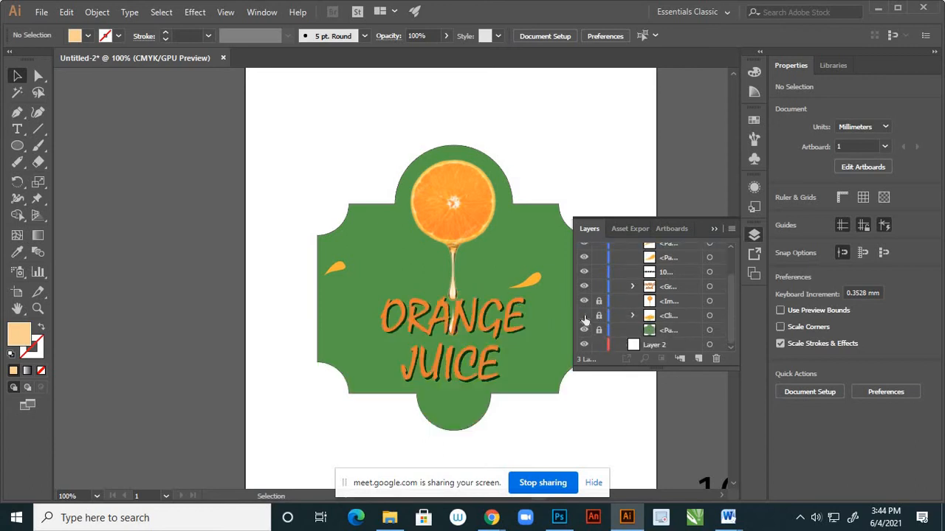
pyautogui.click(584, 317)
pyautogui.click(584, 317)
pyautogui.click(584, 301)
pyautogui.click(584, 302)
pyautogui.click(584, 317)
# Create a new layer and nest it inside Layer 1, between the dripping orange image and the orange wave's clip group.
pyautogui.click(666, 317)
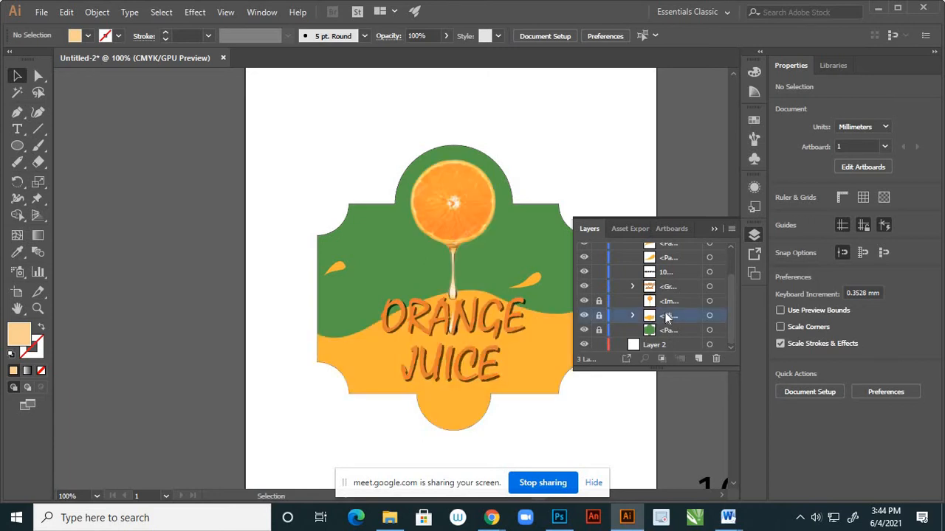
pyautogui.click(698, 358)
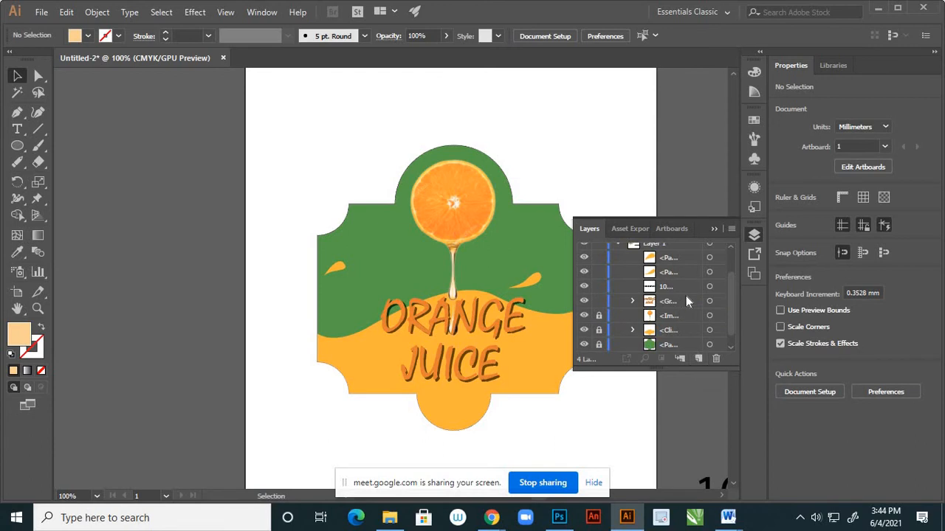
pyautogui.scroll(3, 685, 301)
pyautogui.moveTo(684, 264); pyautogui.dragTo(689, 337)
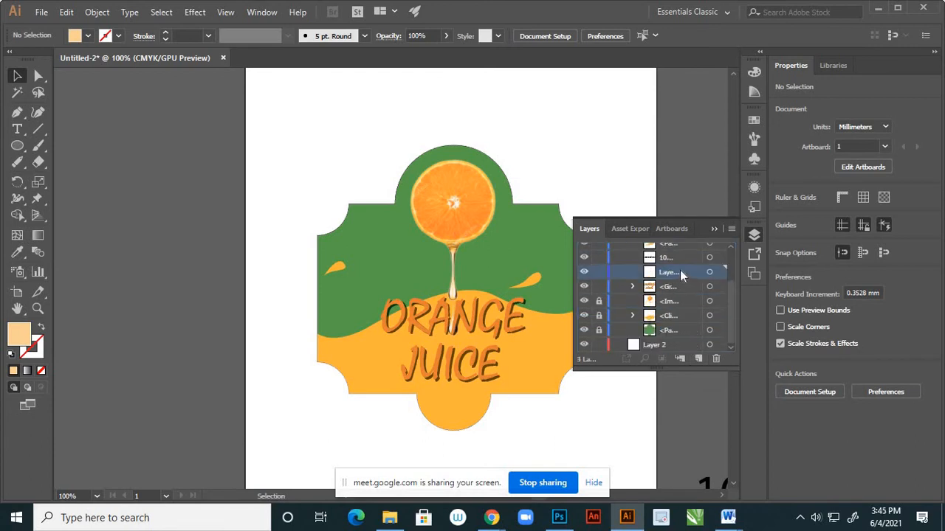
pyautogui.moveTo(680, 272); pyautogui.dragTo(684, 309)
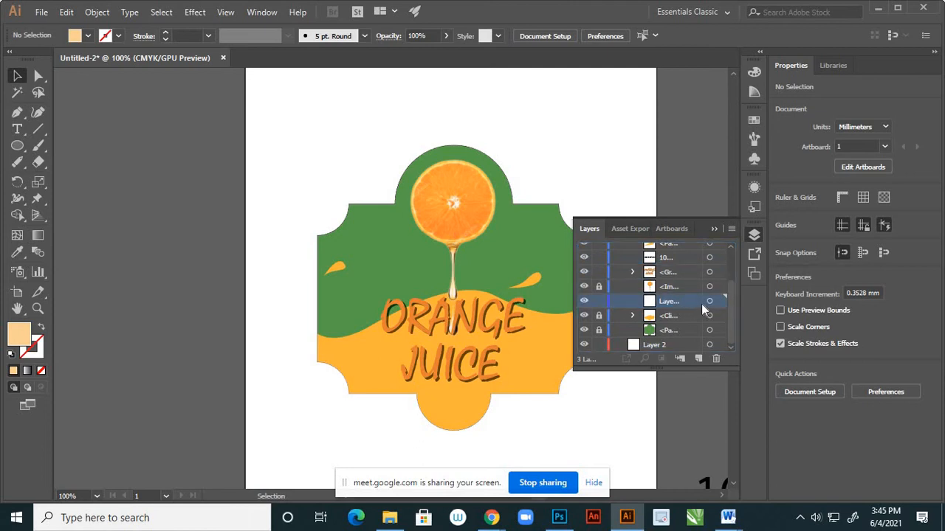
# Paste the light wave in place on the nested layer, and move that layer beneath the orange wave's clip group.
pyautogui.click(710, 303)
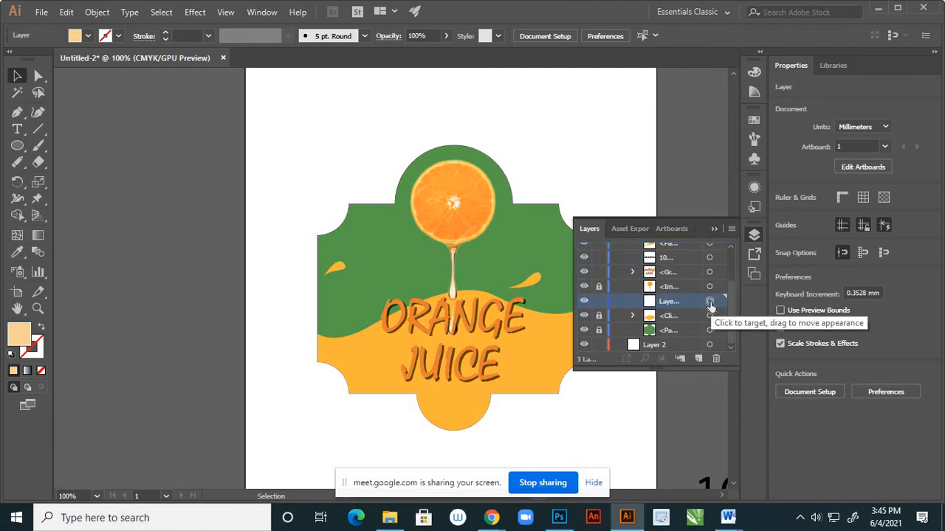
pyautogui.click(710, 303)
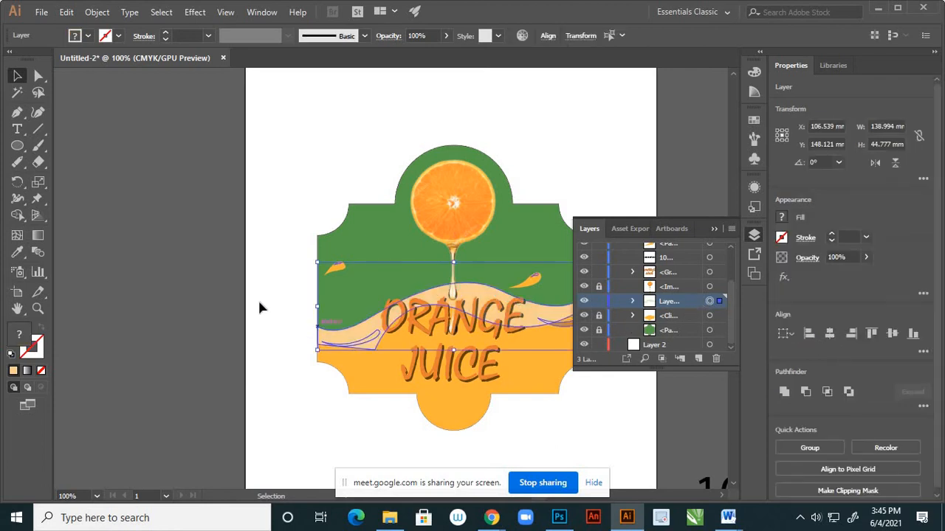
pyautogui.click(263, 275)
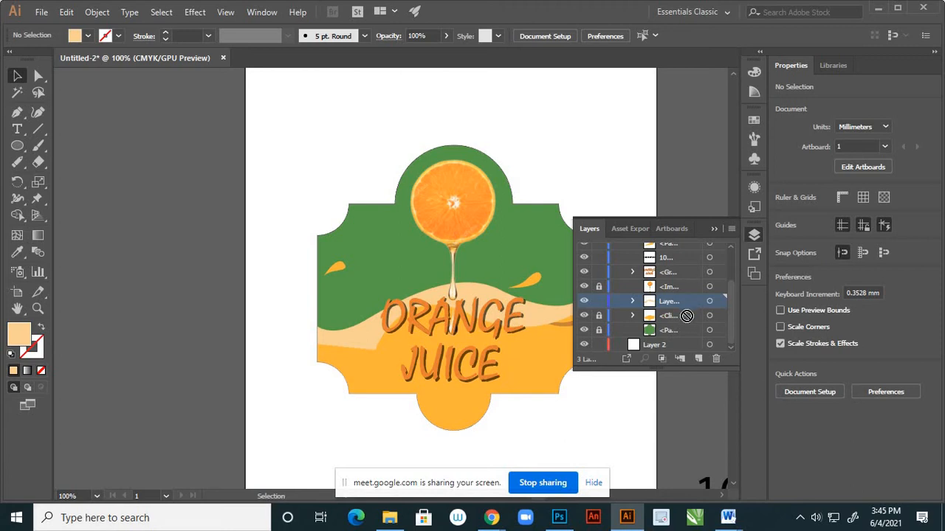
pyautogui.moveTo(686, 304); pyautogui.dragTo(687, 325)
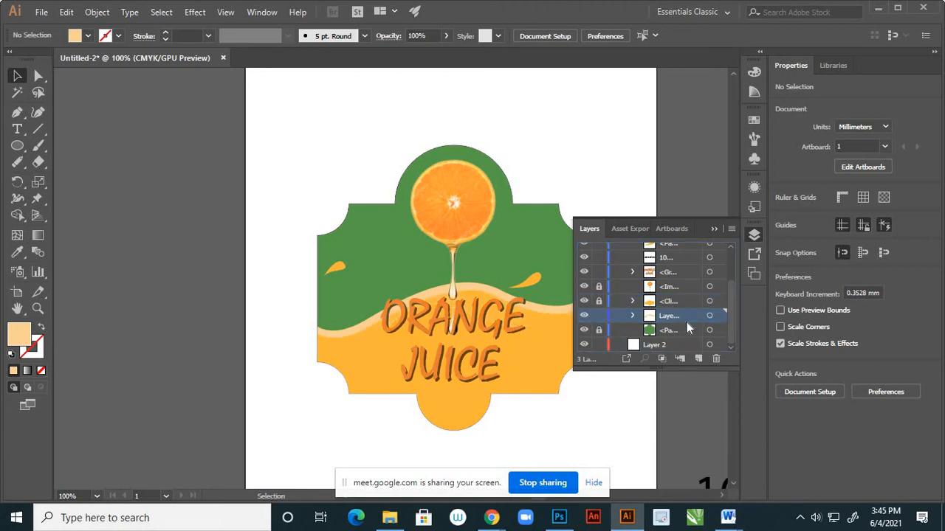
pyautogui.click(713, 229)
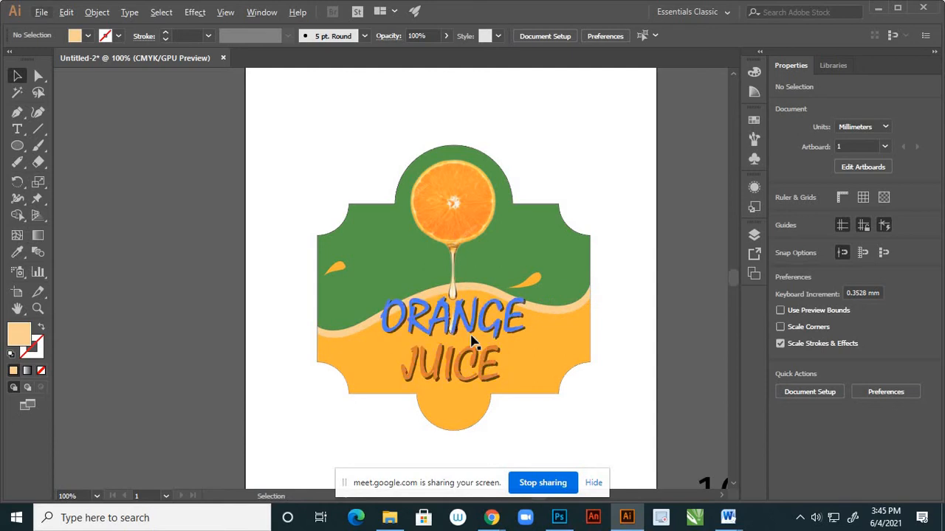
# Change the ORANGE JUICE text group's fill to a brighter, more saturated orange, and deselect it.
pyautogui.scroll(-2, 521, 350)
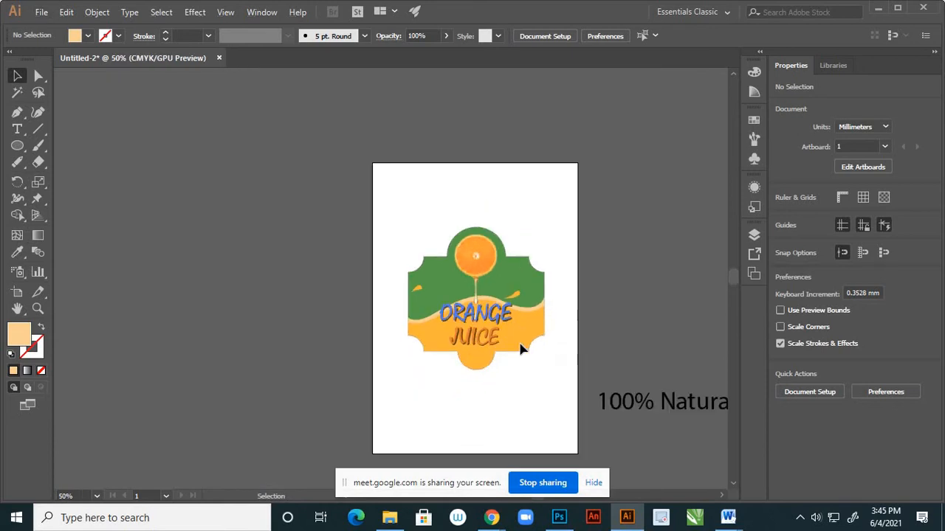
pyautogui.scroll(2, 481, 349)
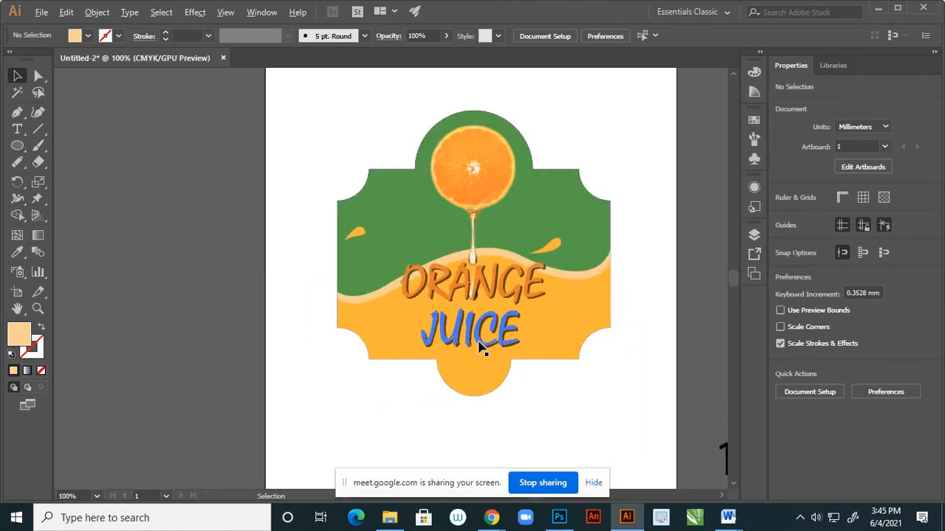
pyautogui.scroll(2, 493, 299)
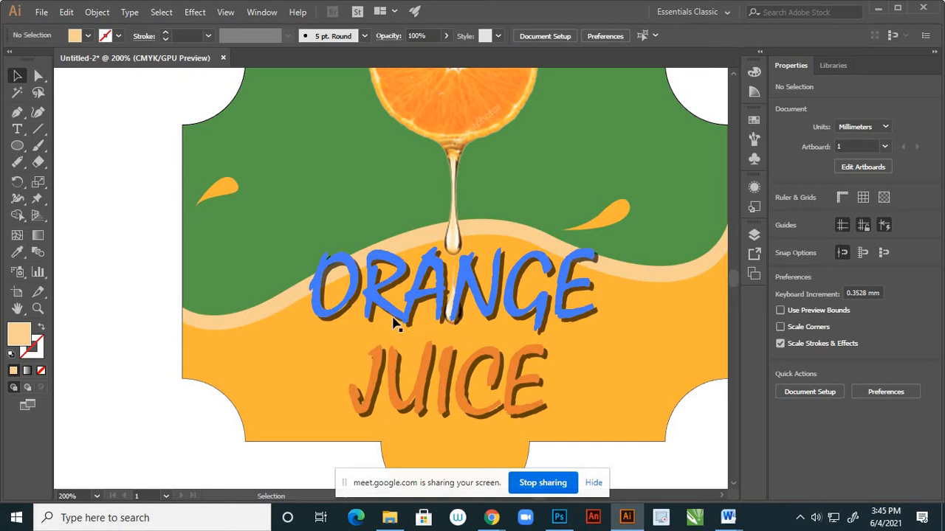
pyautogui.click(753, 234)
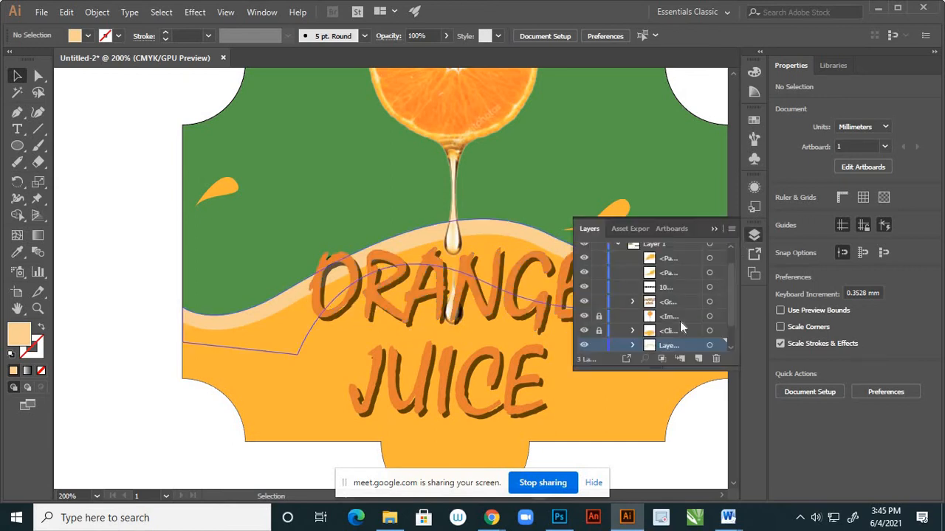
pyautogui.click(585, 304)
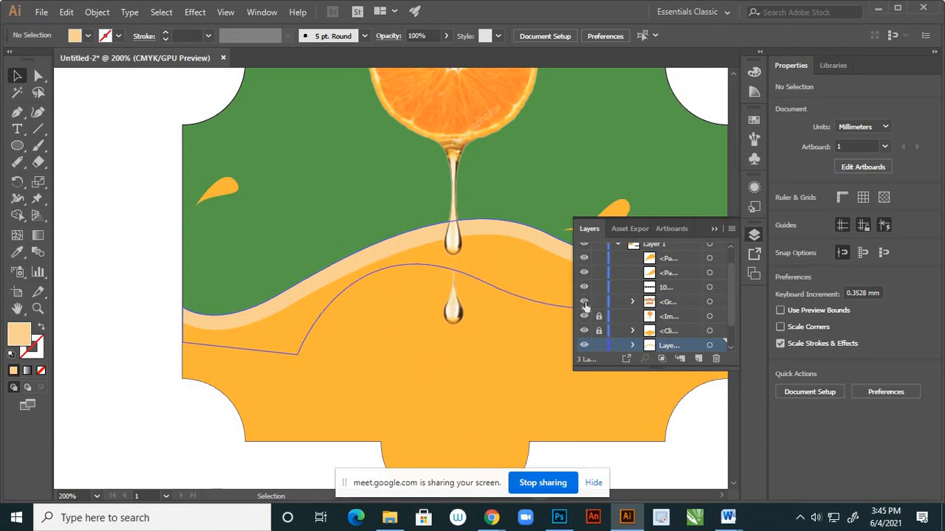
pyautogui.click(584, 303)
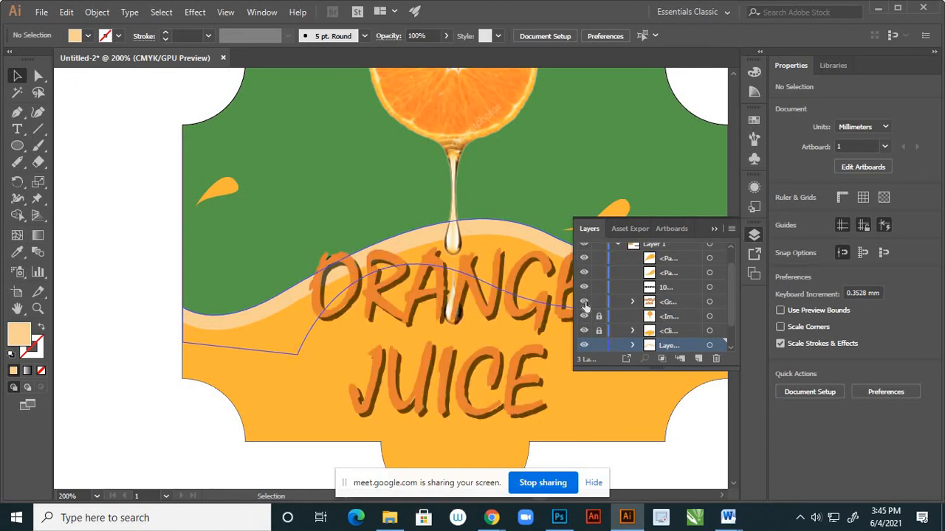
pyautogui.click(709, 303)
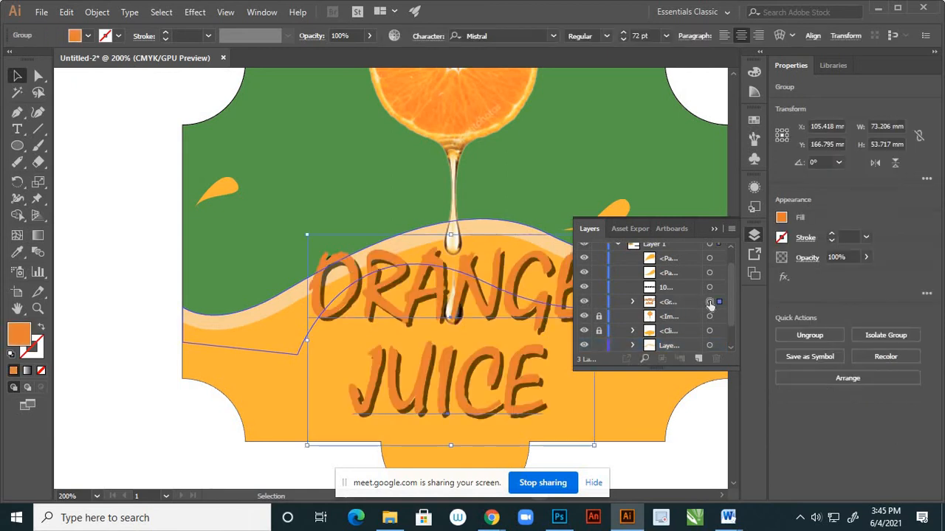
pyautogui.doubleClick(19, 334)
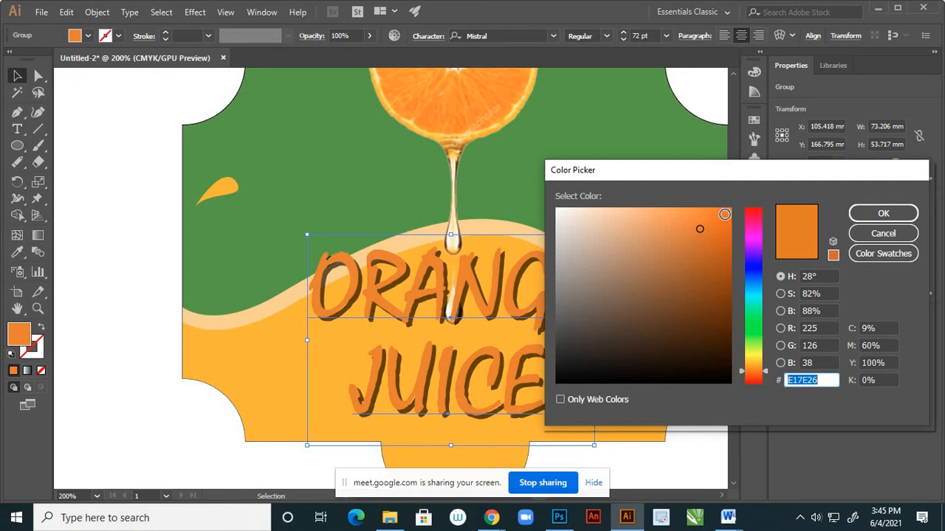
pyautogui.click(876, 214)
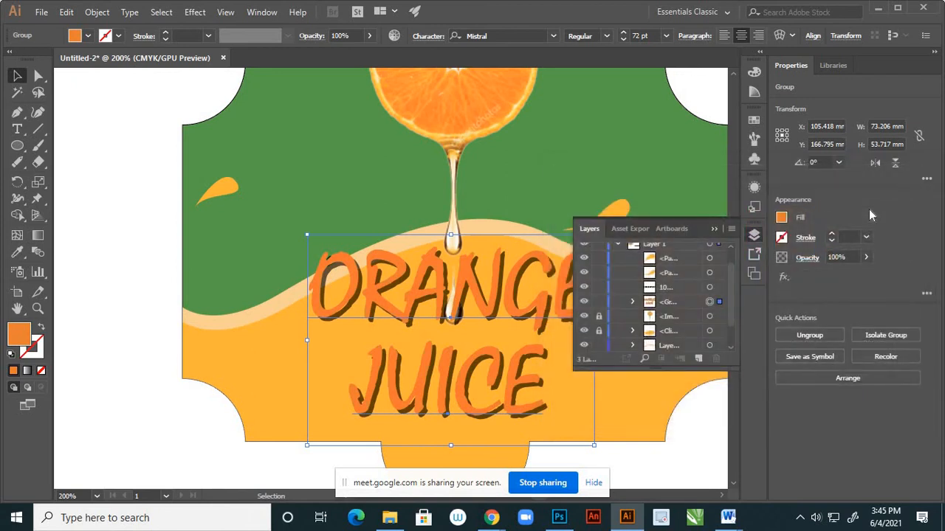
pyautogui.click(141, 207)
# Examine the label's recoloured lettering and layered waves at several magnifications, including actual size.
pyautogui.scroll(-3, 337, 320)
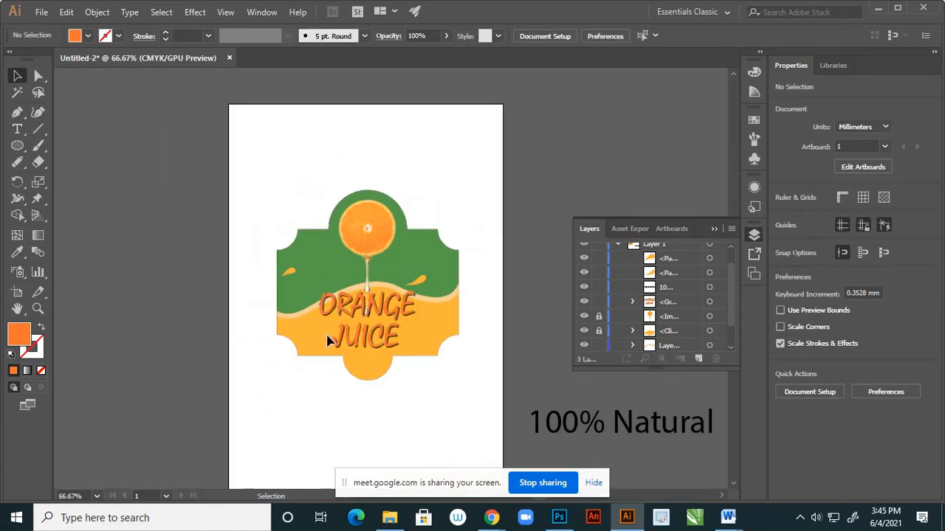
pyautogui.scroll(2, 317, 336)
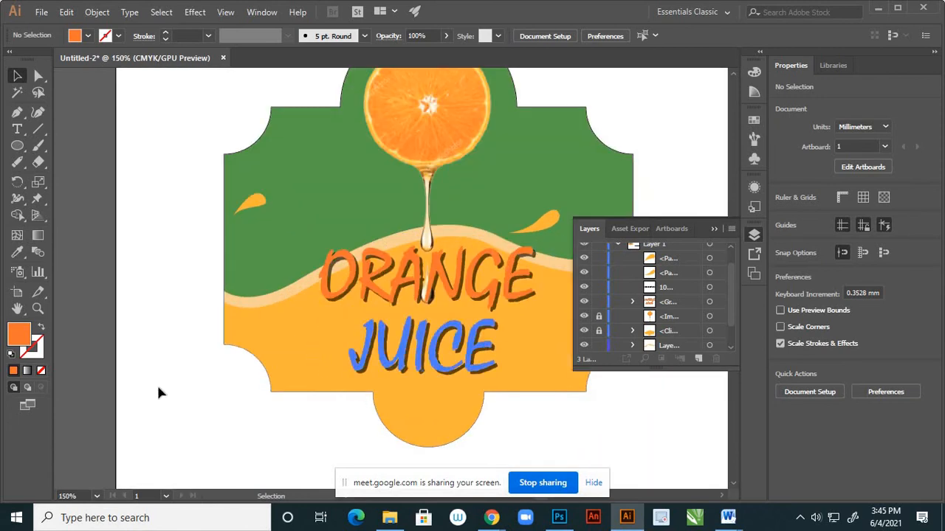
pyautogui.hotkey('ctrl', '-')
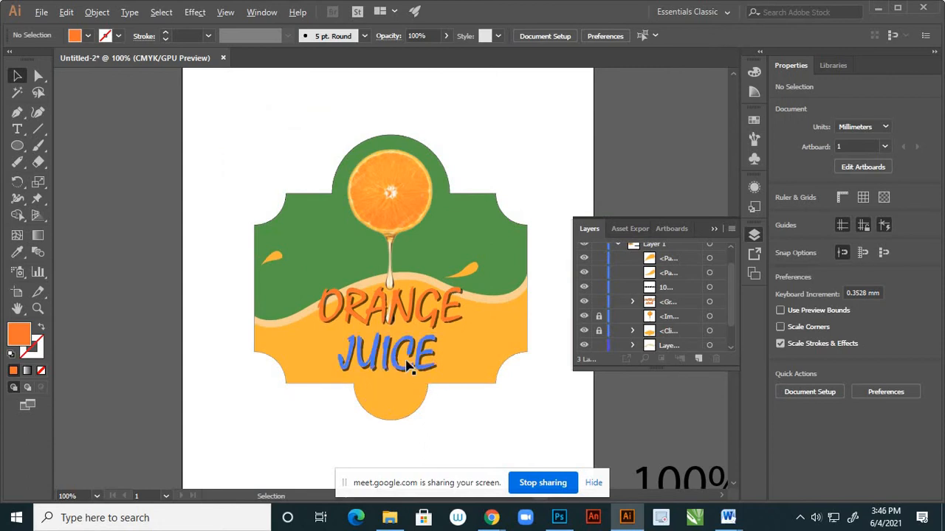
pyautogui.hotkey('ctrl', '+')
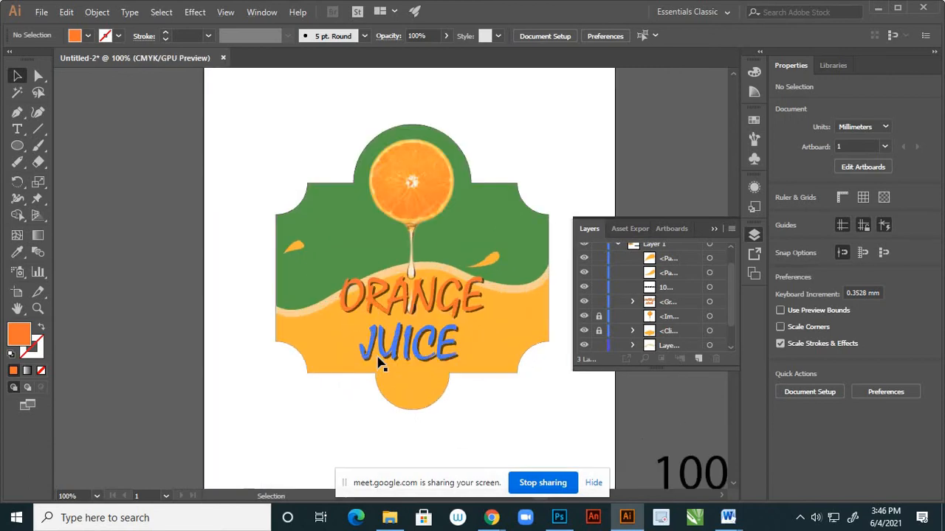
pyautogui.scroll(2, 405, 347)
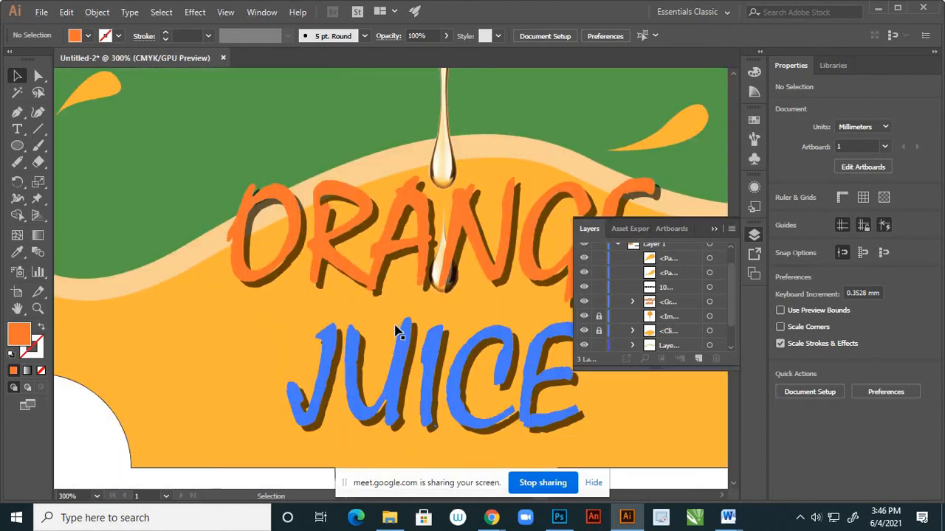
pyautogui.scroll(-4, 347, 332)
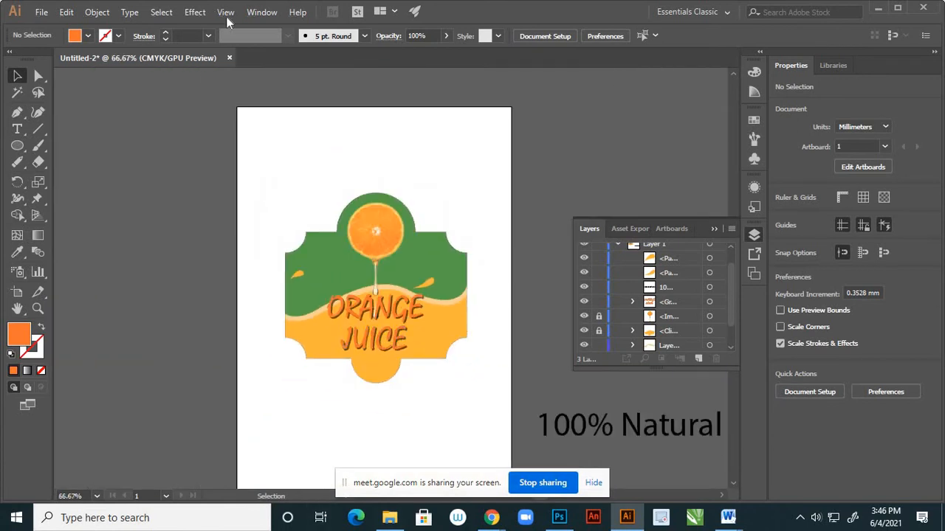
pyautogui.click(225, 12)
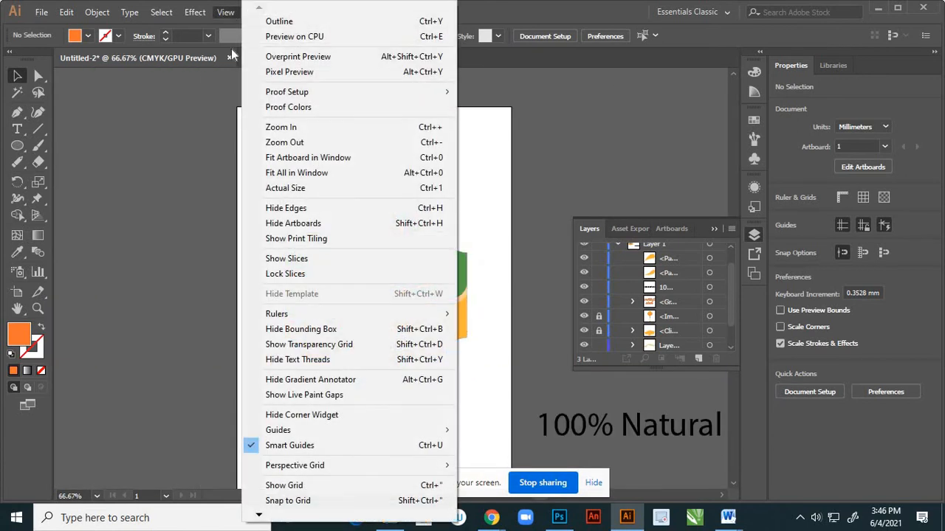
pyautogui.click(271, 191)
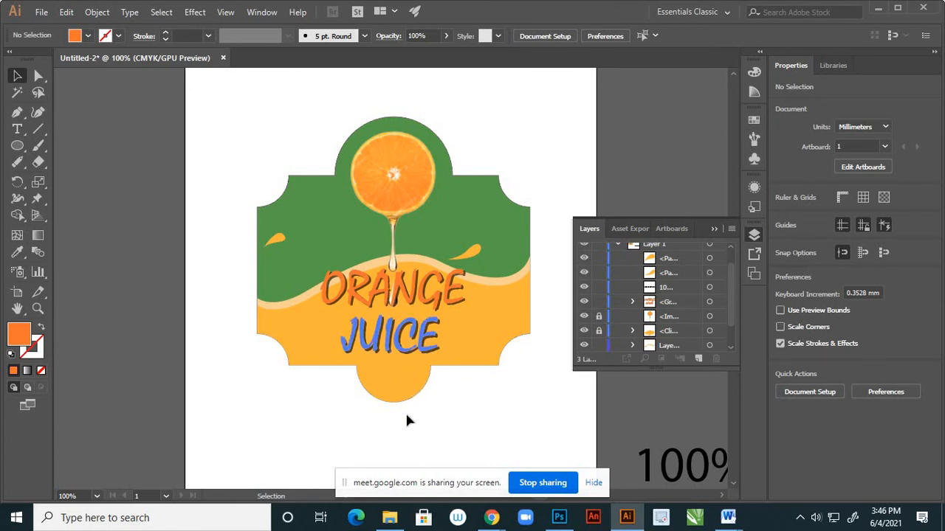
pyautogui.scroll(-3, 434, 269)
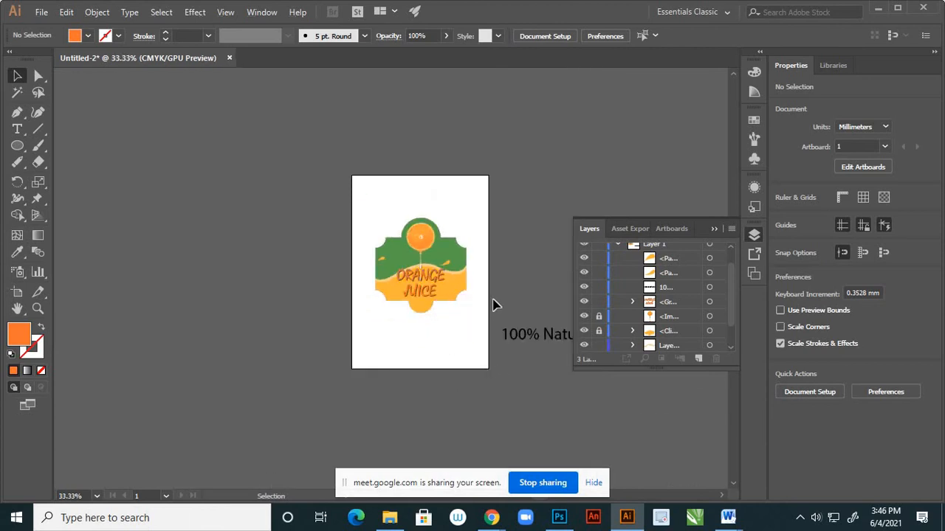
pyautogui.scroll(2, 431, 292)
pyautogui.scroll(1, 428, 287)
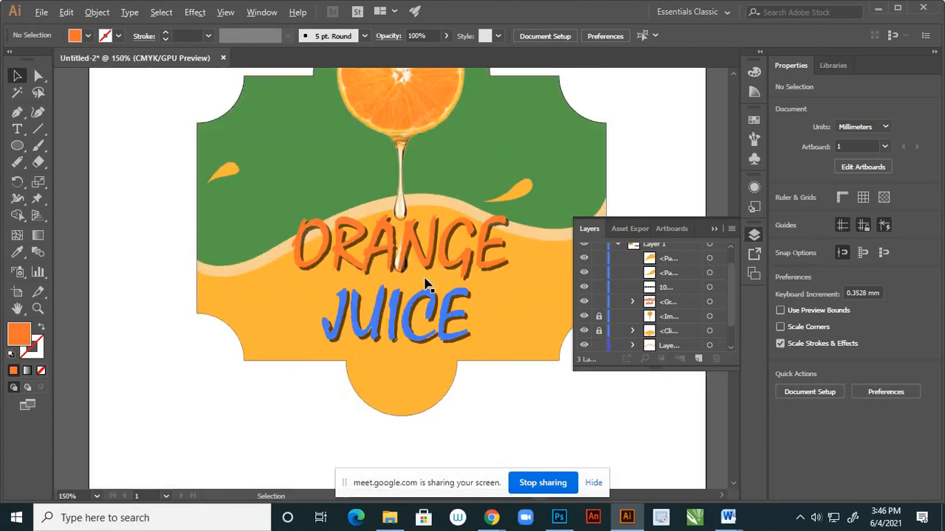
pyautogui.scroll(-1, 406, 293)
pyautogui.scroll(1, 406, 294)
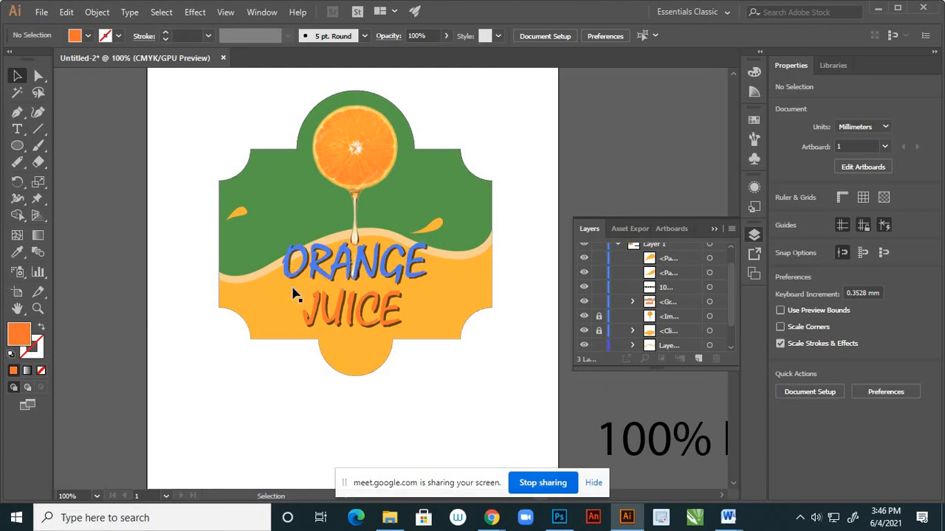
pyautogui.scroll(3, 307, 273)
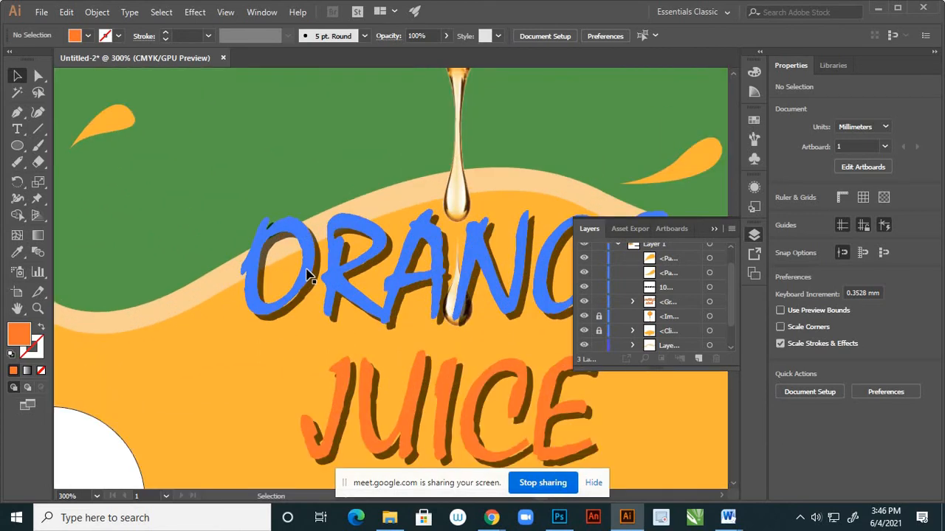
# Try a white fill on the ORANGE JUICE text group and deselect it.
pyautogui.click(309, 275)
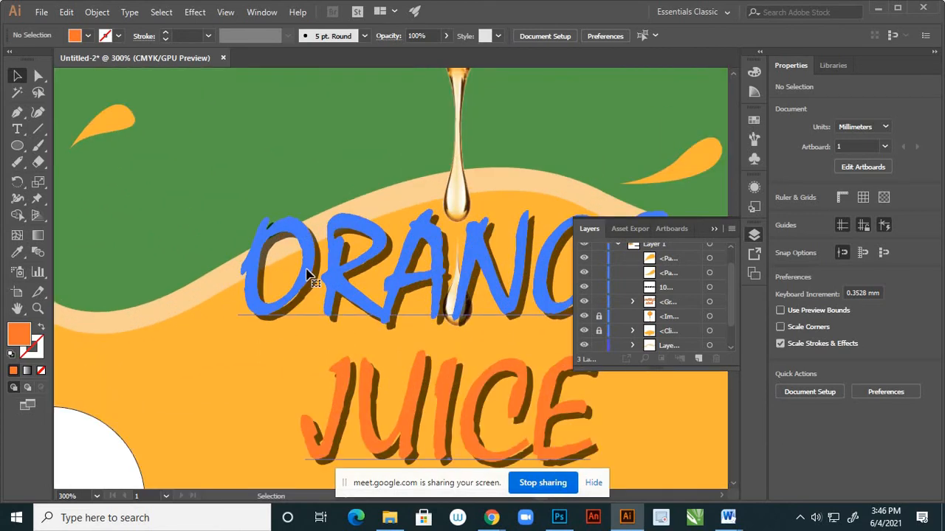
pyautogui.doubleClick(22, 338)
pyautogui.moveTo(585, 228); pyautogui.dragTo(558, 210)
pyautogui.click(883, 213)
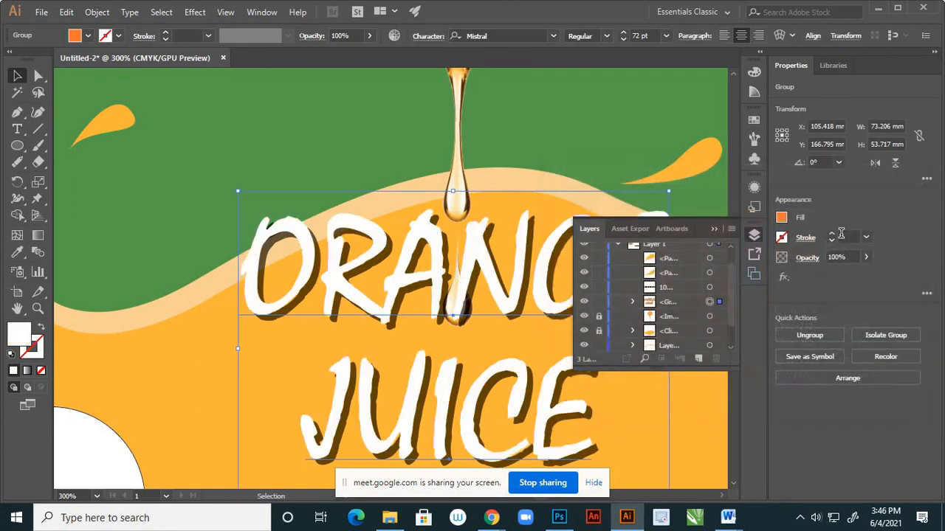
pyautogui.click(157, 181)
# Compare the white lettering with the label at several magnifications, and undo the white fill.
pyautogui.scroll(-3, 256, 238)
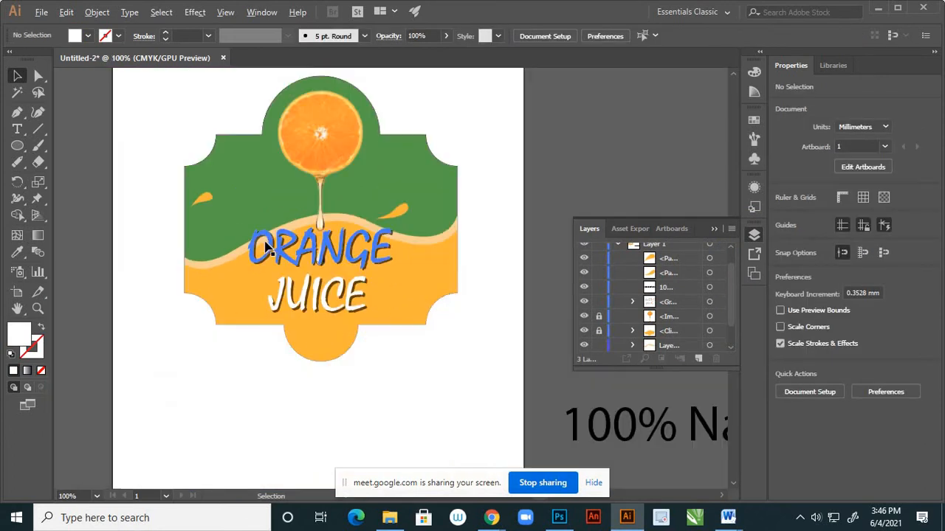
pyautogui.scroll(-2, 414, 351)
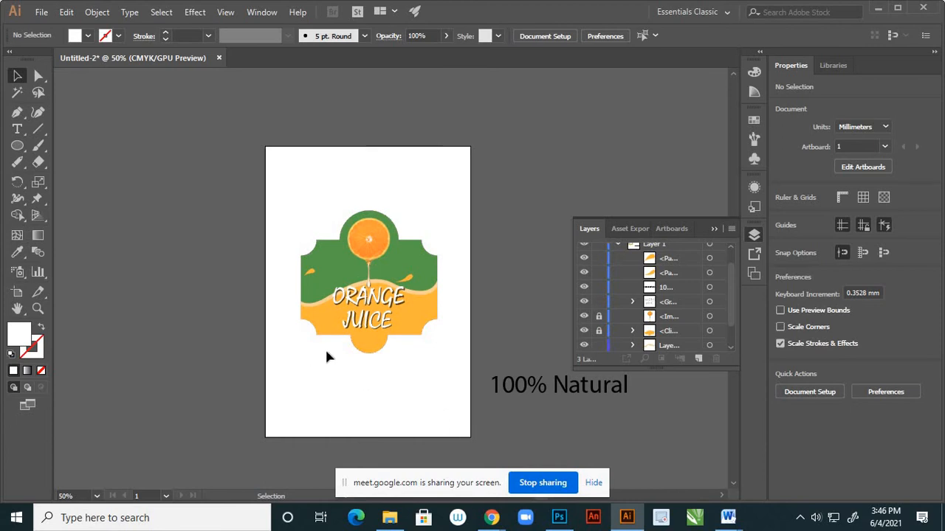
pyautogui.scroll(2, 327, 352)
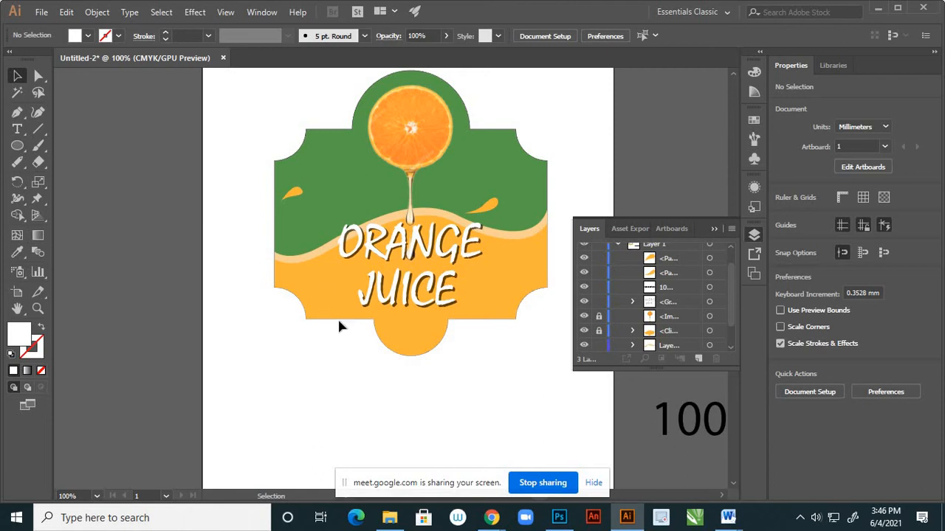
pyautogui.scroll(-6, 413, 325)
pyautogui.scroll(2, 424, 322)
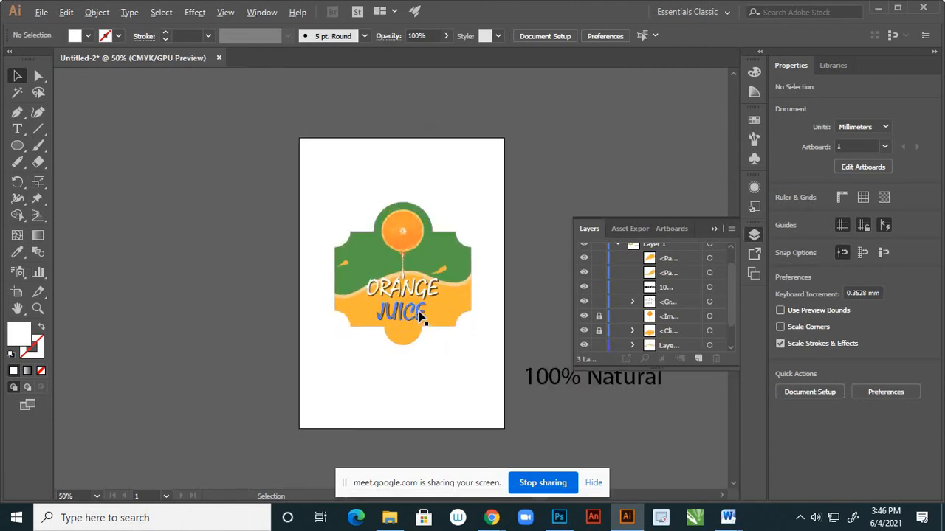
pyautogui.scroll(4, 417, 321)
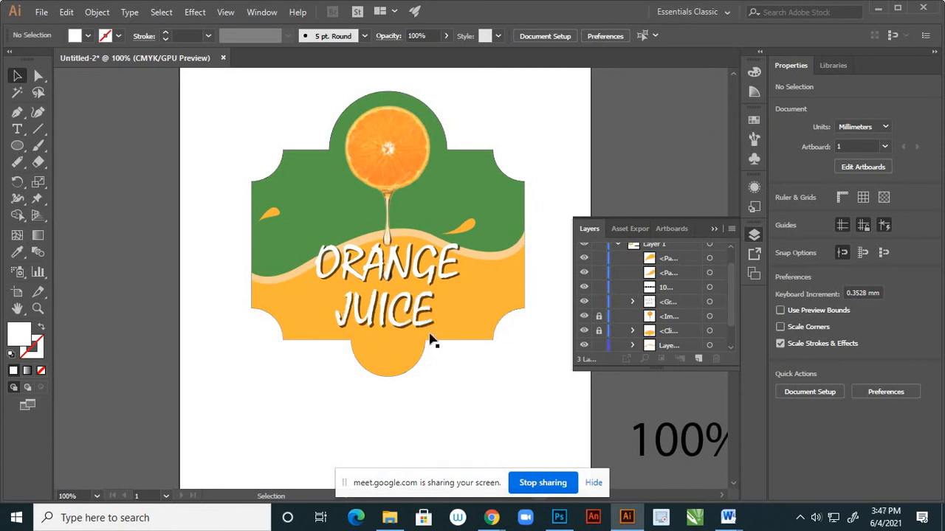
pyautogui.scroll(-2, 347, 258)
pyautogui.scroll(2, 415, 369)
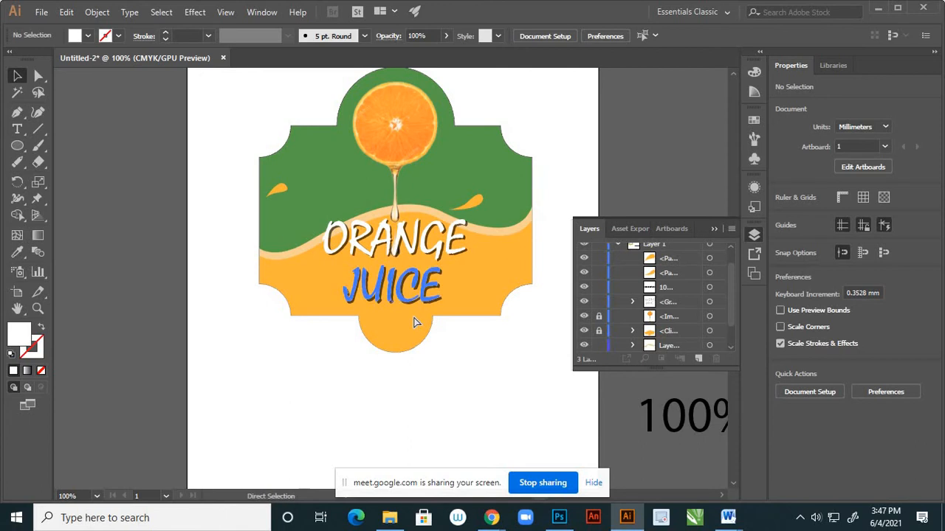
pyautogui.hotkey('ctrl', 'z')
pyautogui.click(441, 384)
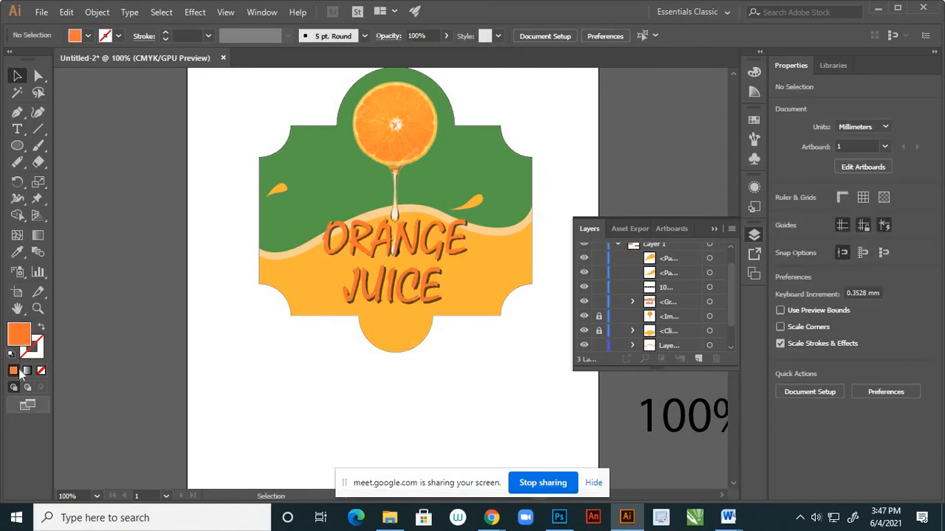
# Try a darker, redder burnt-orange fill with a 16° hue on the ORANGE JUICE text group.
pyautogui.click(382, 263)
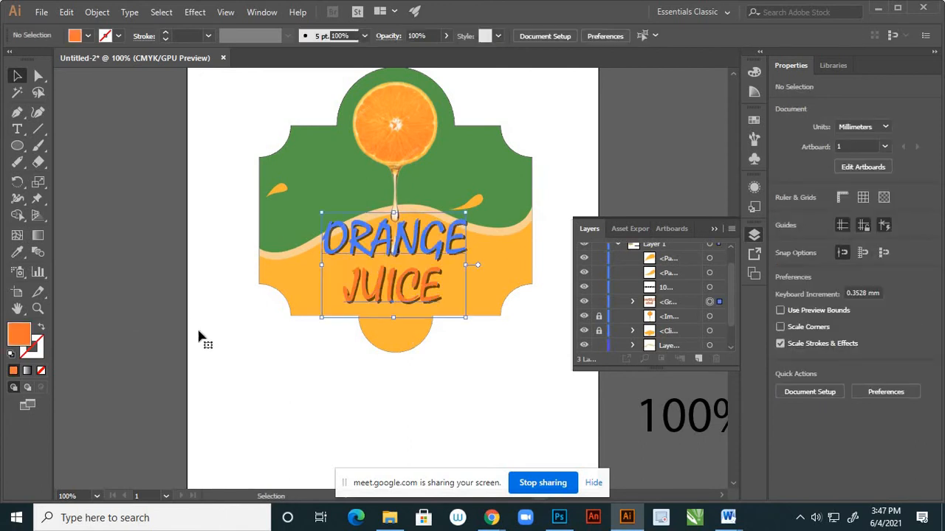
pyautogui.doubleClick(19, 334)
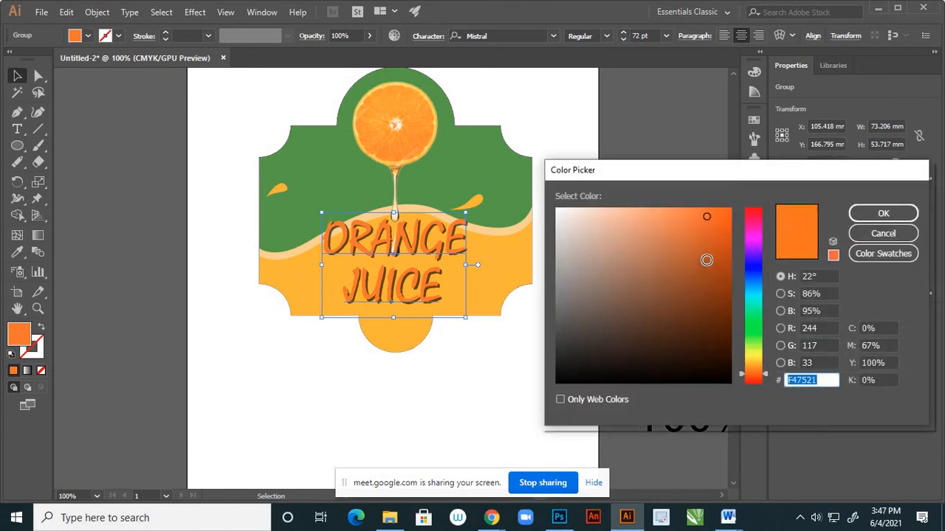
pyautogui.click(705, 262)
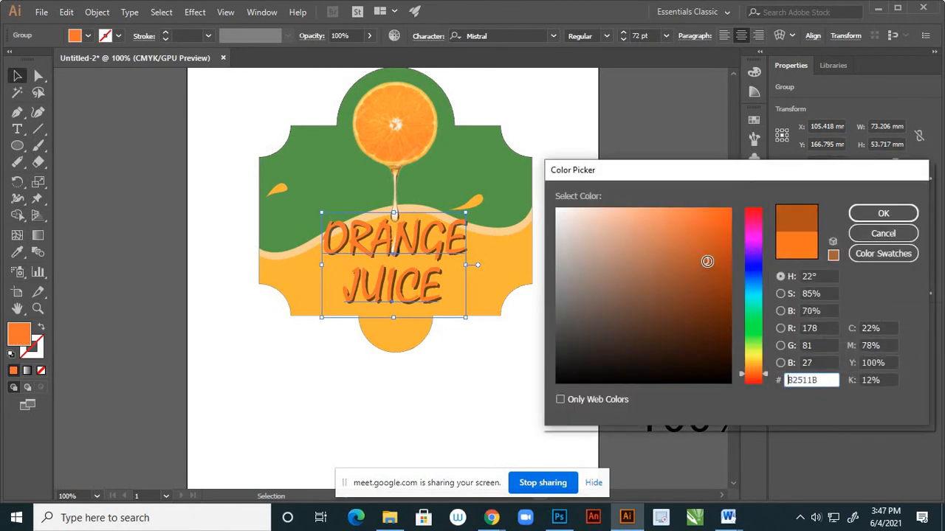
pyautogui.click(706, 263)
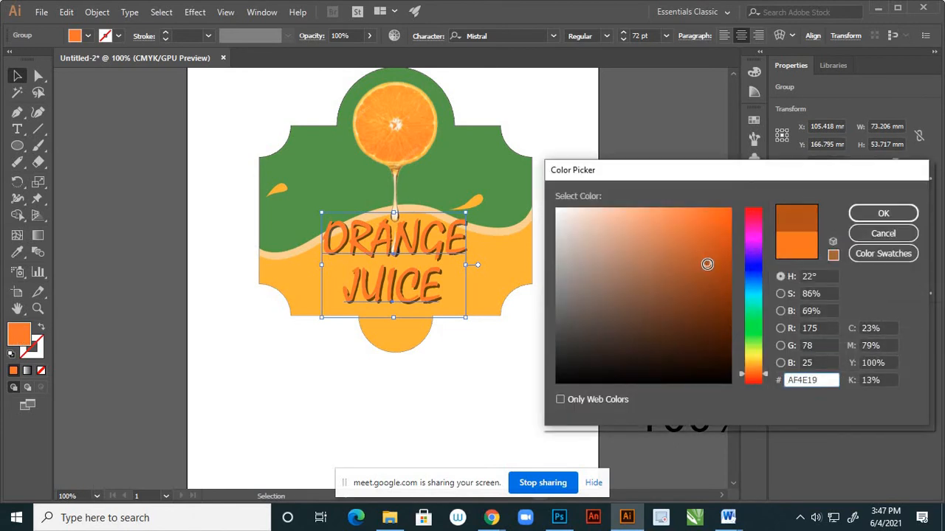
pyautogui.click(754, 377)
pyautogui.click(707, 261)
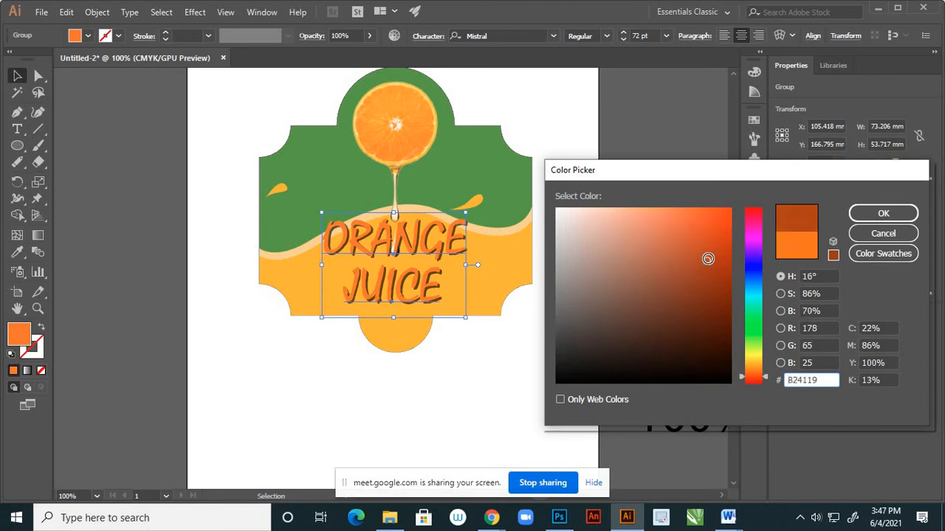
pyautogui.click(705, 257)
pyautogui.click(703, 263)
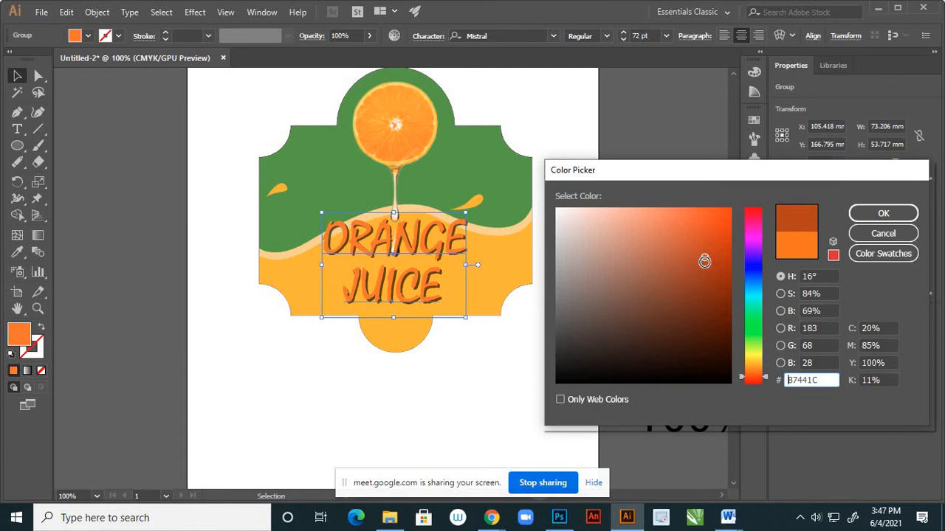
pyautogui.click(882, 213)
pyautogui.click(483, 372)
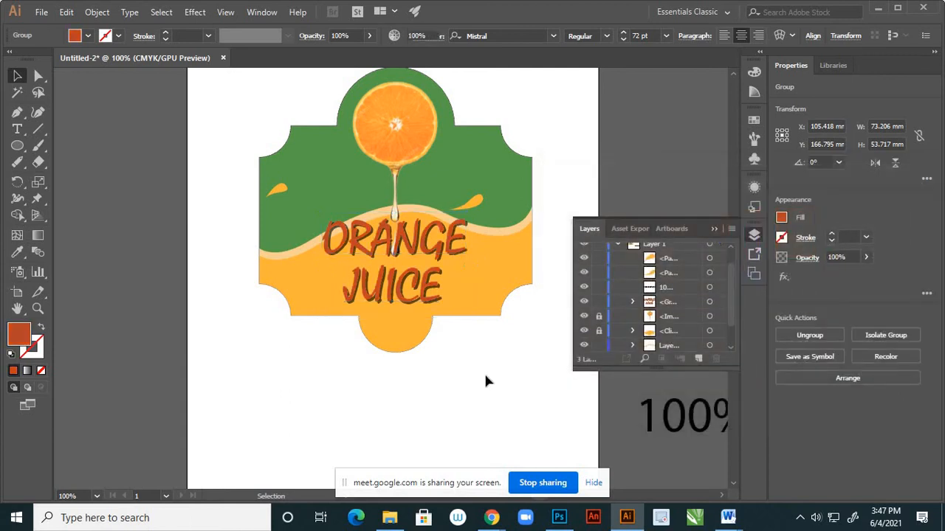
# Undo the burnt-orange fill on the ORANGE JUICE text group and deselect it.
pyautogui.scroll(-2, 456, 359)
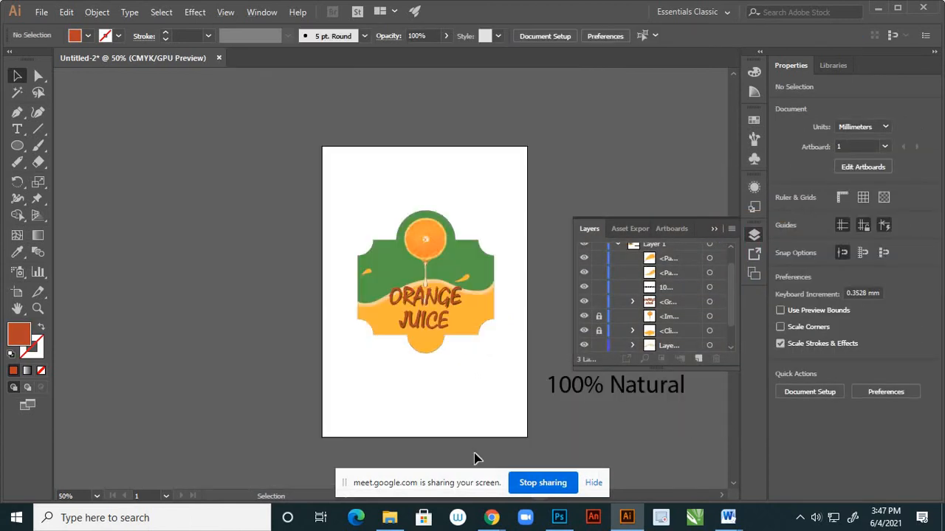
pyautogui.hotkey('ctrl', 'z')
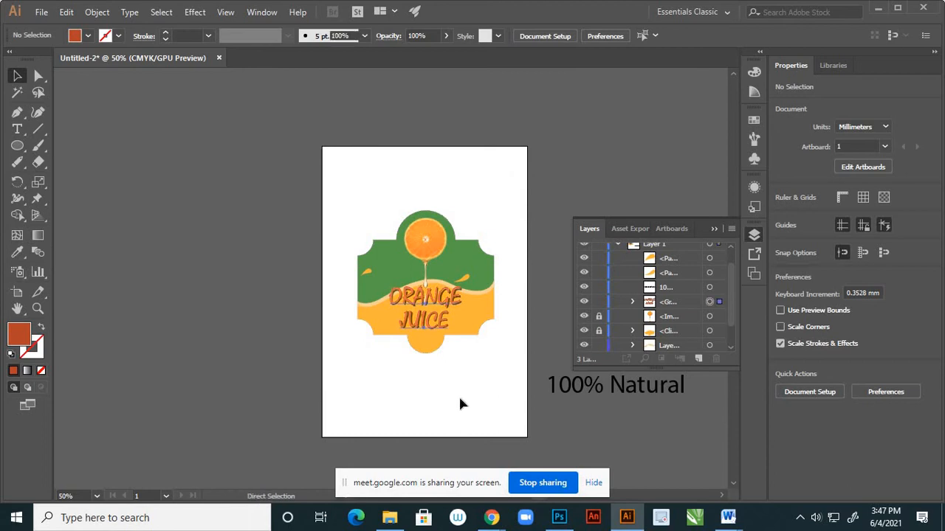
pyautogui.click(457, 392)
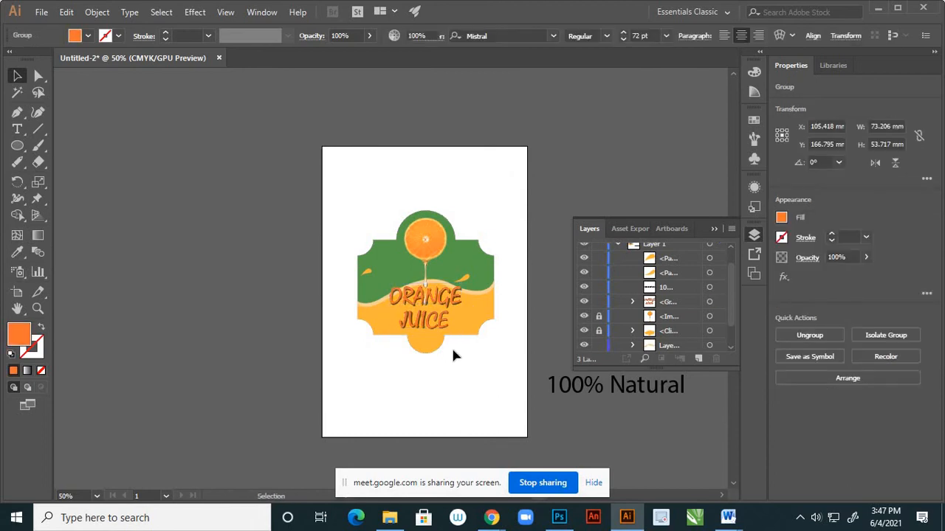
# Examine the orange lettering's contrast against the orange wave at several magnifications, including actual size.
pyautogui.scroll(1, 448, 312)
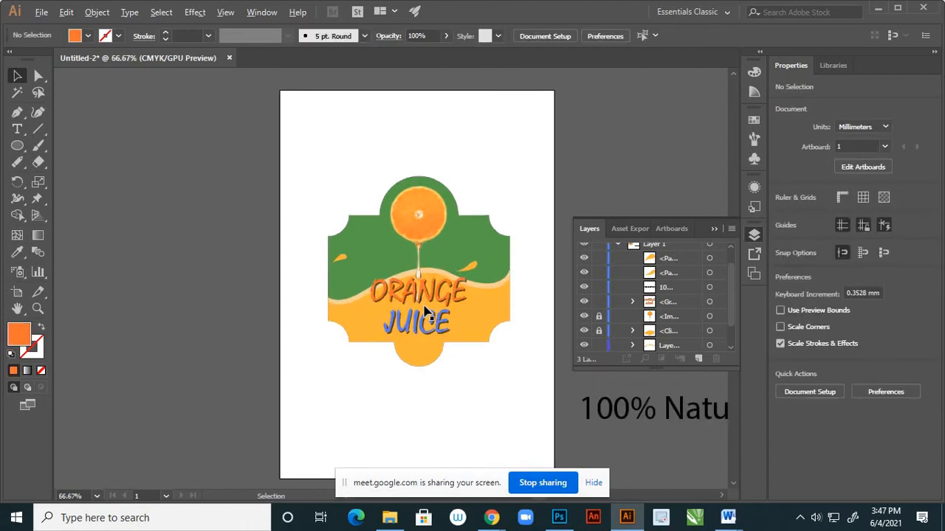
pyautogui.scroll(2, 423, 304)
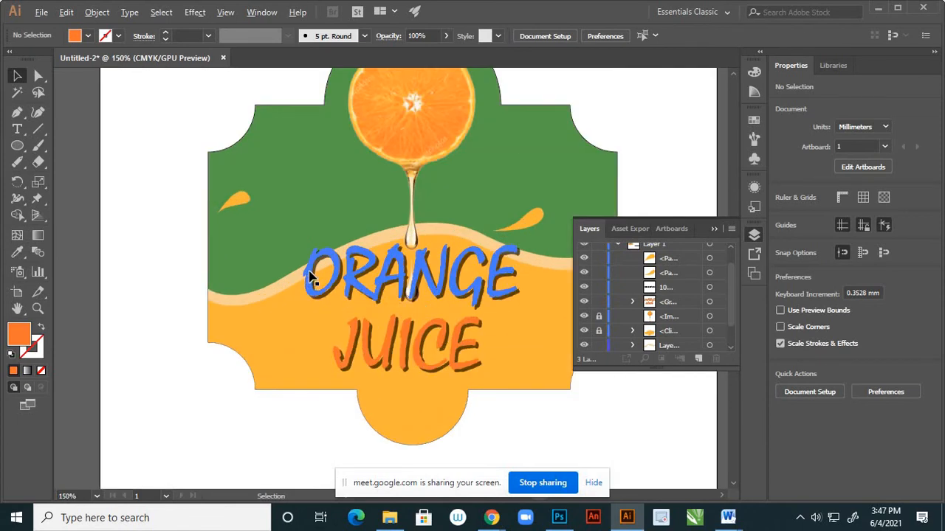
pyautogui.scroll(-2, 309, 277)
pyautogui.scroll(1, 290, 285)
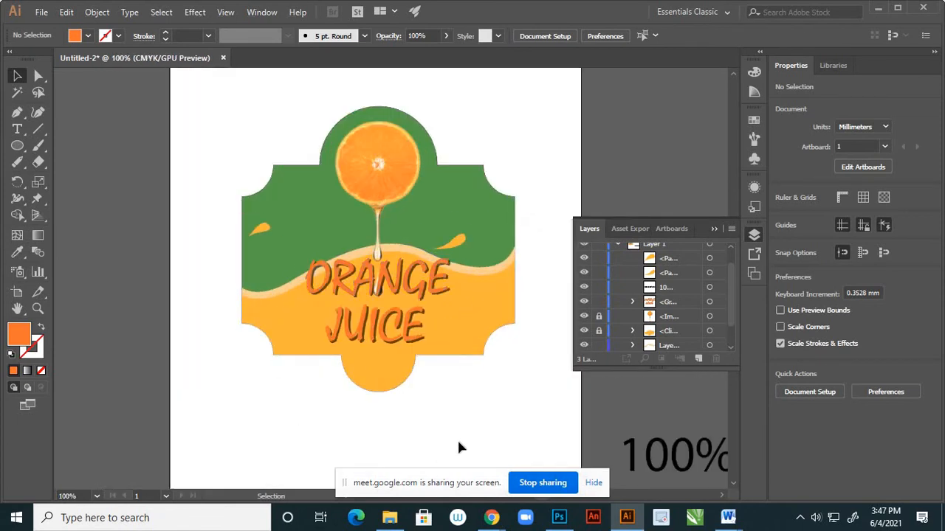
pyautogui.scroll(2, 392, 346)
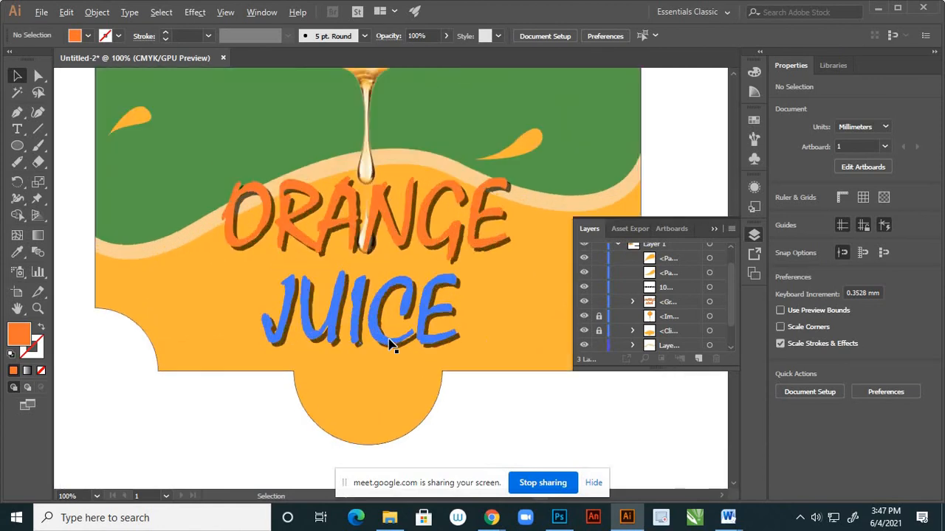
pyautogui.scroll(-2, 390, 348)
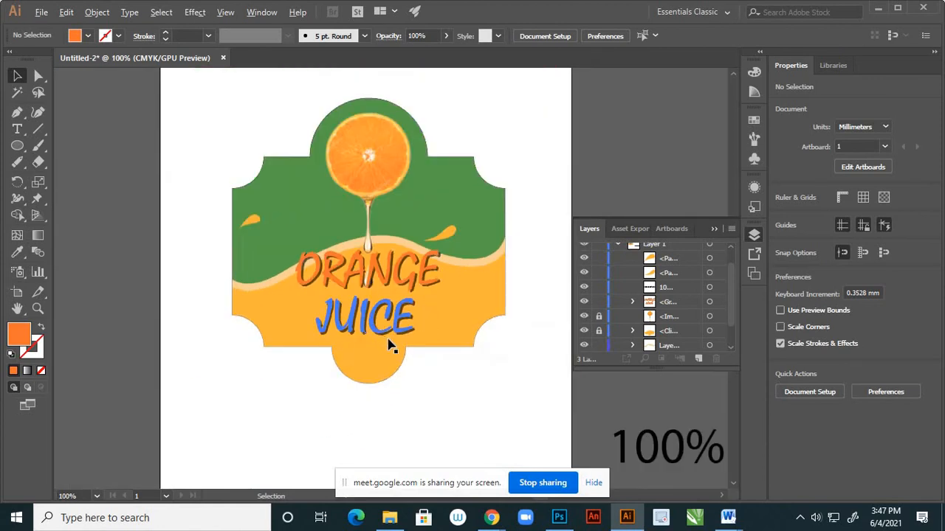
pyautogui.click(225, 11)
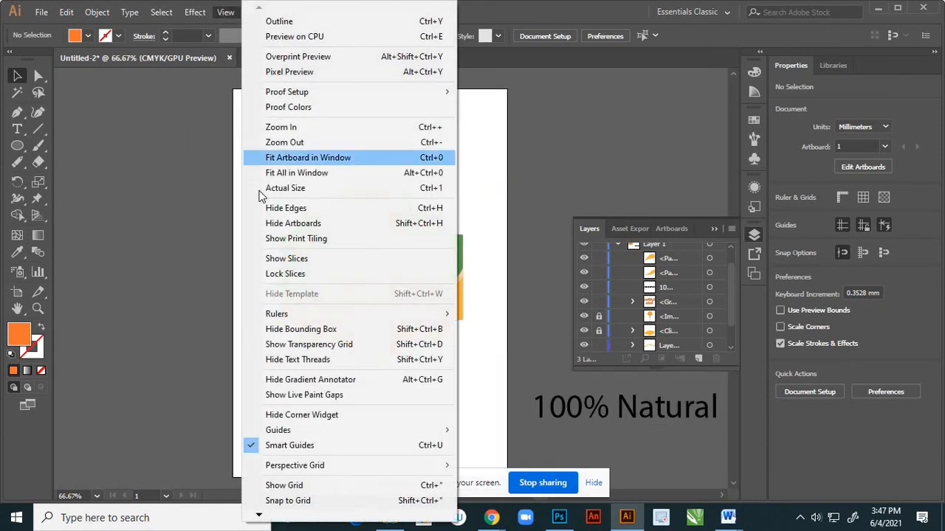
pyautogui.click(273, 190)
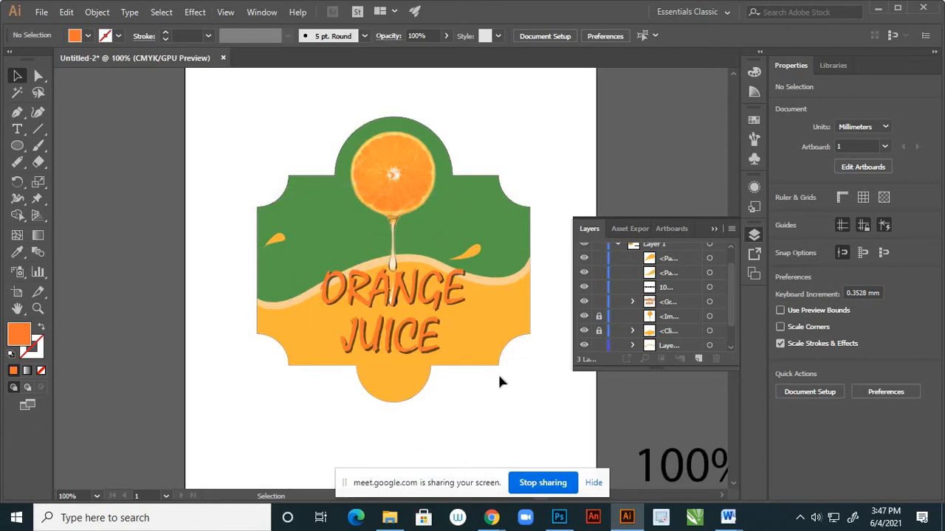
pyautogui.press('h')
pyautogui.moveTo(498, 365); pyautogui.dragTo(468, 362)
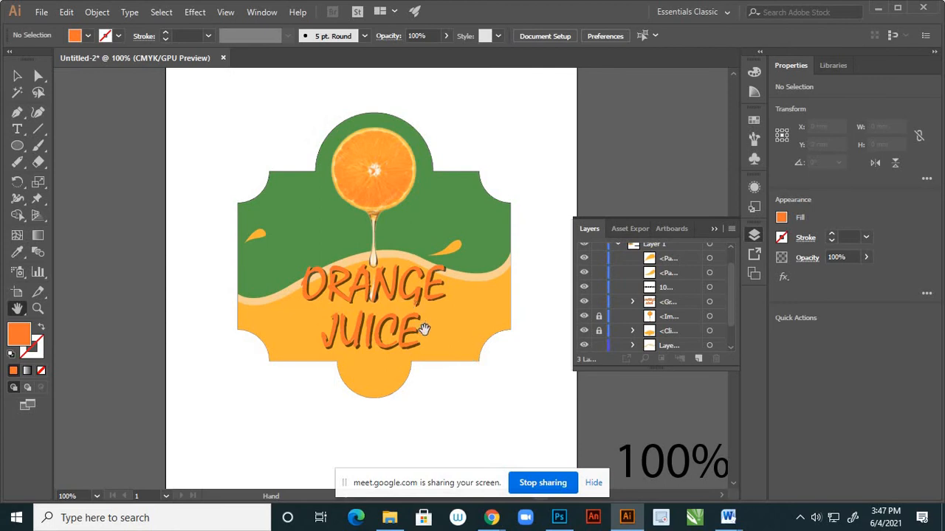
pyautogui.scroll(-3, 449, 351)
pyautogui.scroll(5, 441, 359)
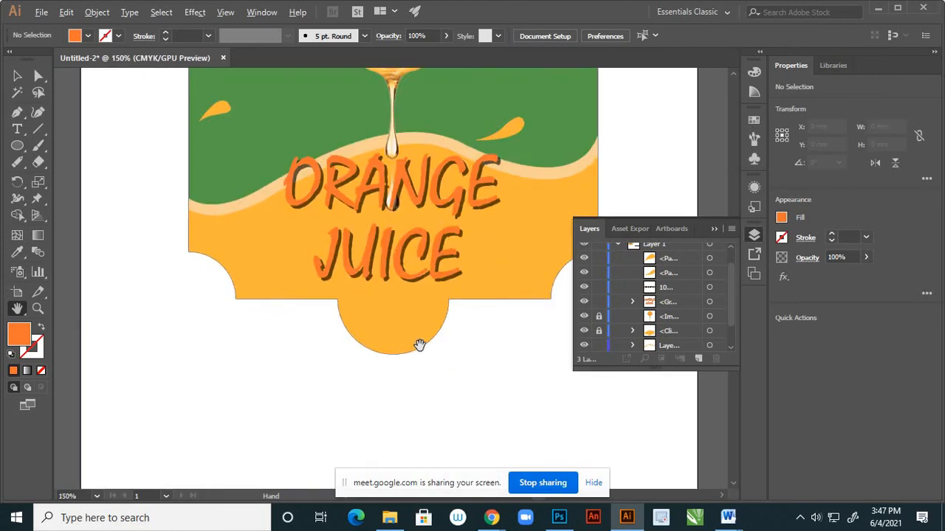
# Move the 100% Natural text from beside the artboard onto it, below the label shape.
pyautogui.click(18, 76)
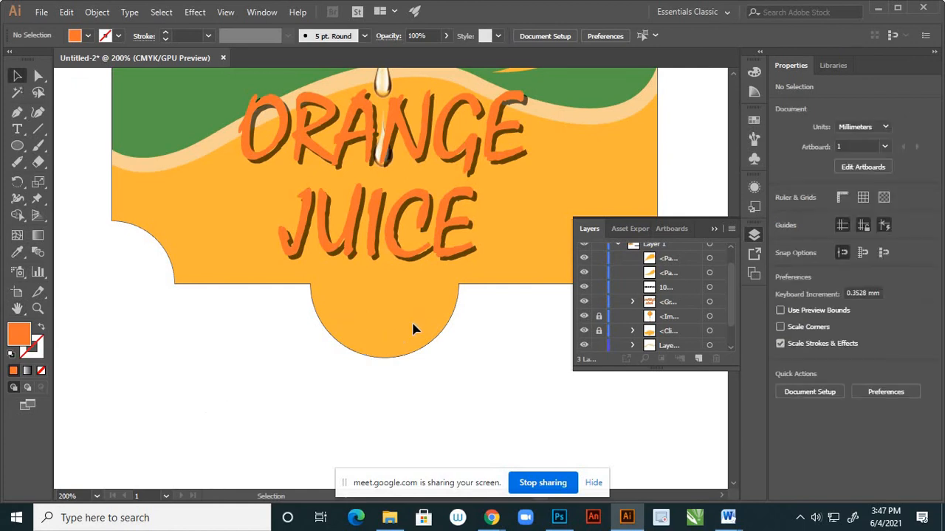
pyautogui.scroll(-2, 413, 329)
pyautogui.scroll(2, 399, 318)
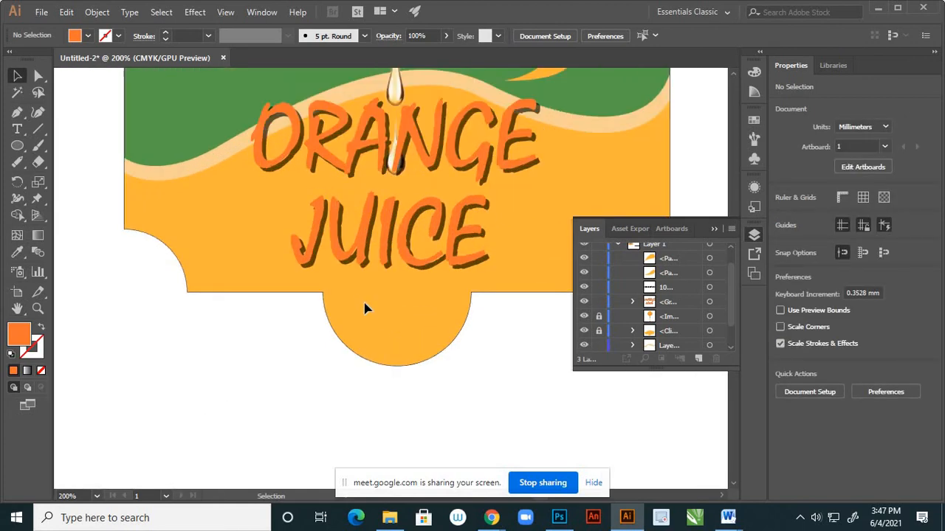
pyautogui.scroll(-1, 365, 309)
pyautogui.moveTo(658, 412); pyautogui.dragTo(307, 410)
# Set the ORANGE JUICE text group's fill to dark brown 280F01 and deselect it.
pyautogui.scroll(1, 361, 231)
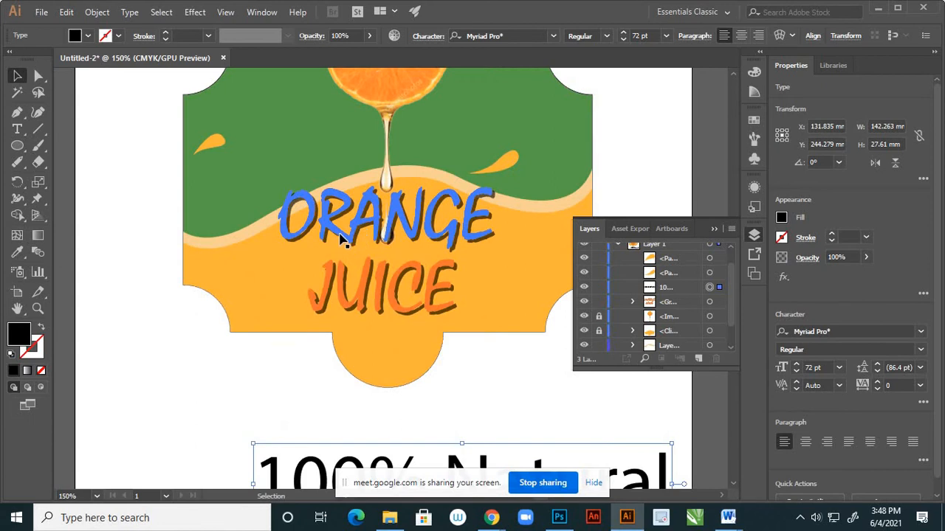
pyautogui.click(344, 240)
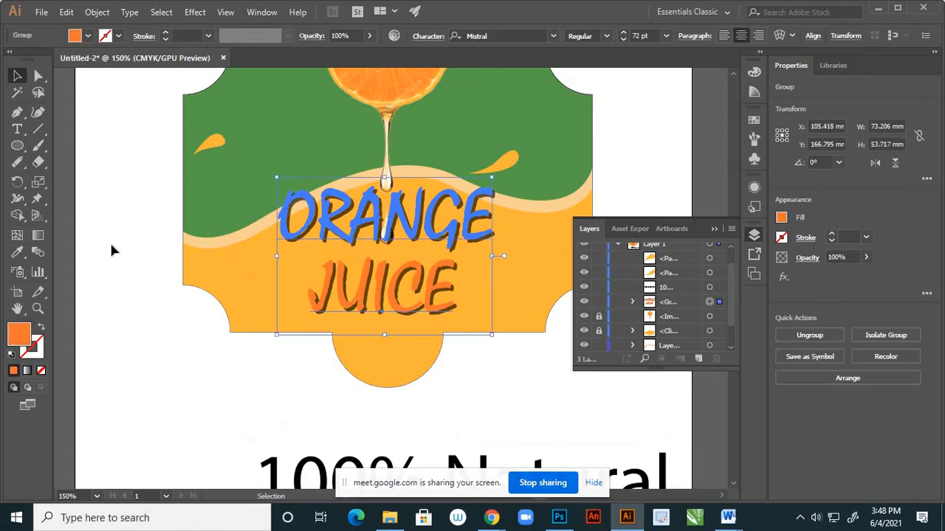
pyautogui.doubleClick(26, 341)
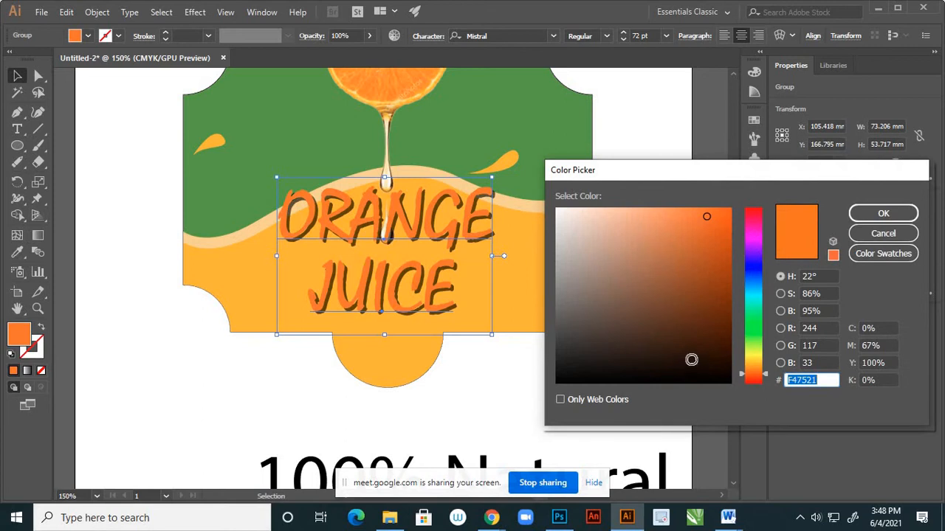
pyautogui.click(726, 350)
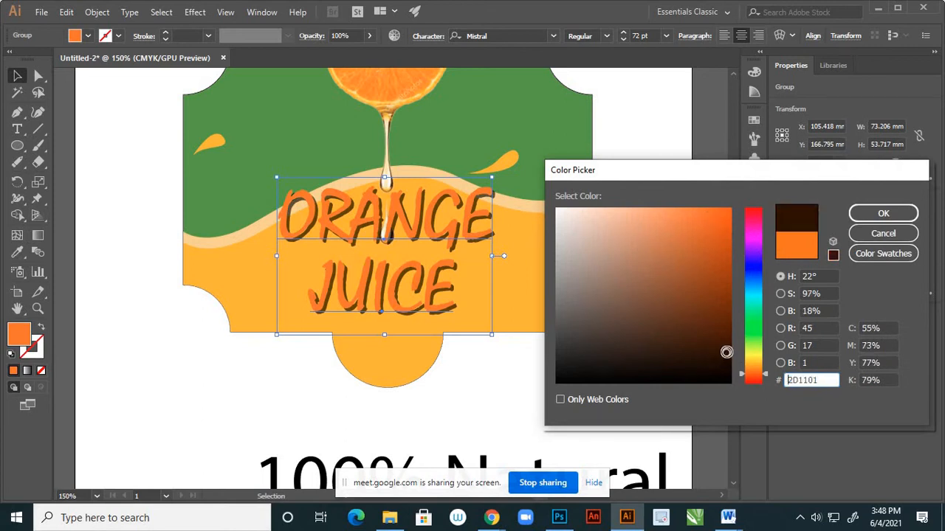
pyautogui.click(725, 357)
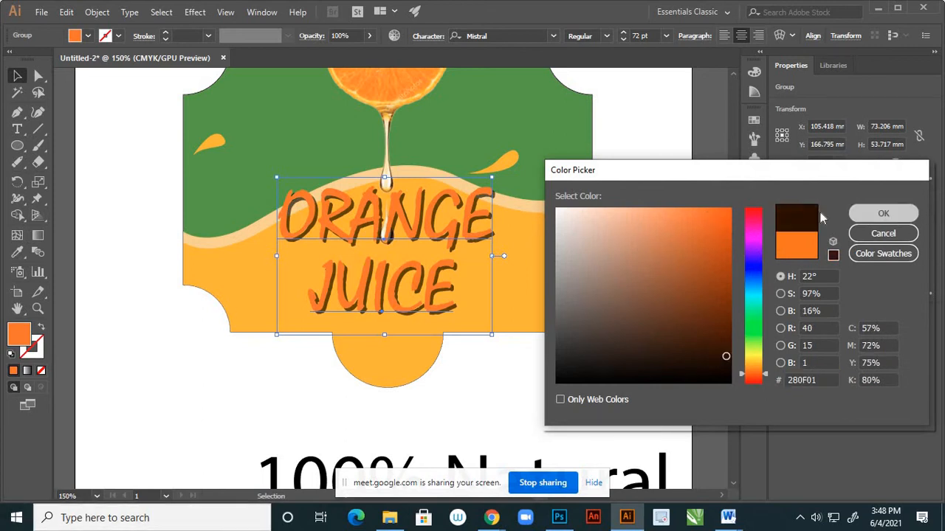
pyautogui.click(880, 214)
pyautogui.click(310, 358)
pyautogui.hotkey('ctrl', '-')
pyautogui.hotkey('ctrl', '-')
pyautogui.hotkey('ctrl', '-')
pyautogui.hotkey('ctrl', '-')
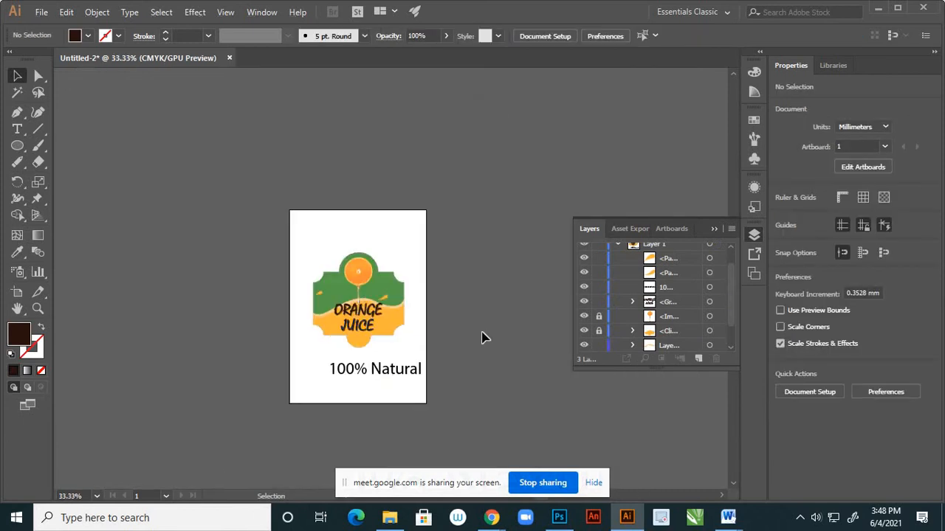
# Examine the dark brown ORANGE JUICE lettering against the orange wave at several magnifications.
pyautogui.scroll(4, 378, 323)
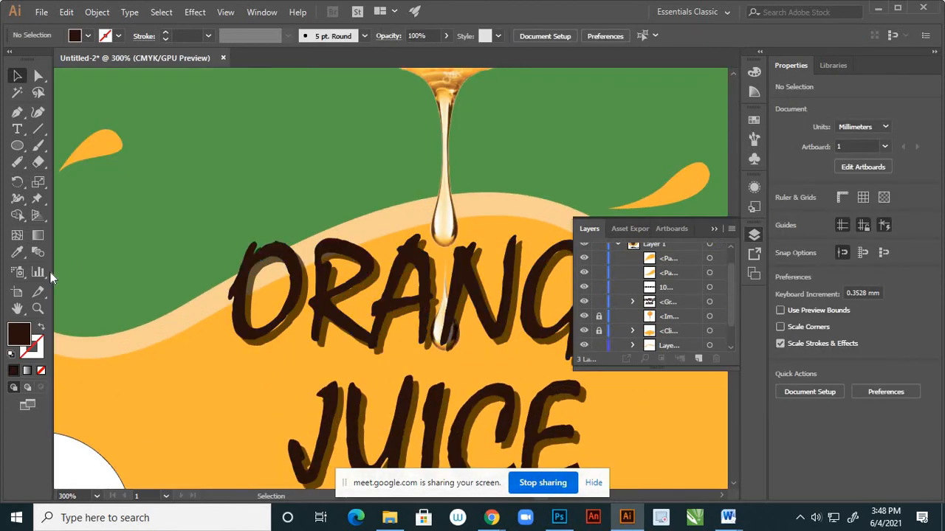
pyautogui.scroll(-4, 309, 201)
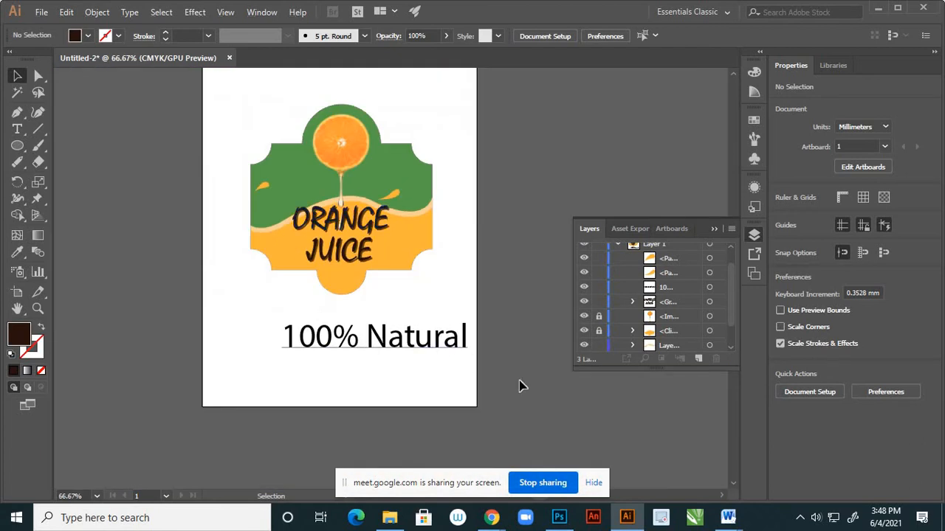
pyautogui.scroll(-2, 476, 327)
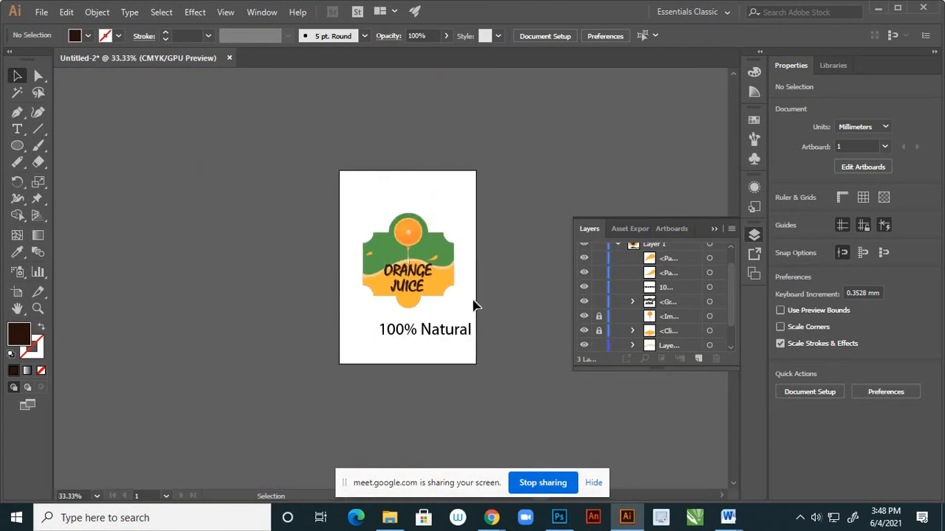
pyautogui.scroll(1, 448, 279)
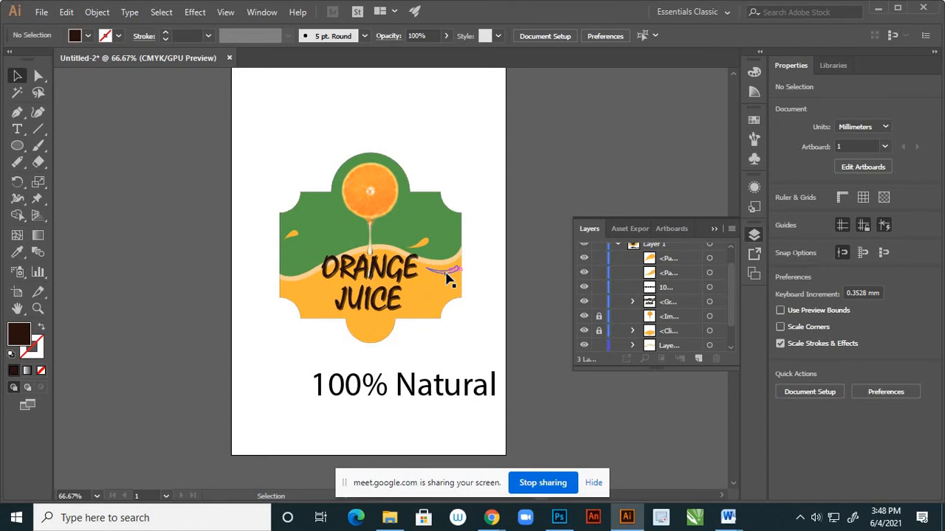
pyautogui.scroll(-1, 450, 280)
pyautogui.scroll(1, 431, 287)
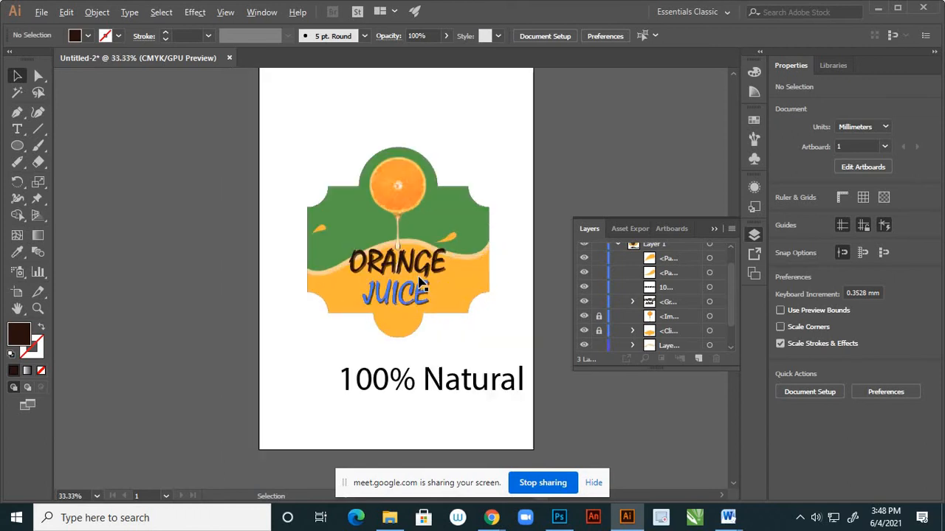
pyautogui.scroll(2, 419, 281)
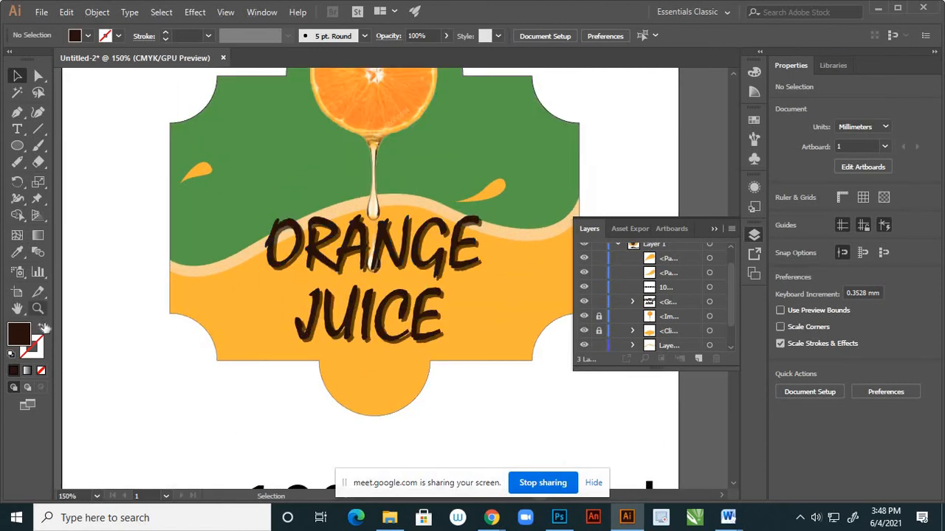
pyautogui.doubleClick(20, 335)
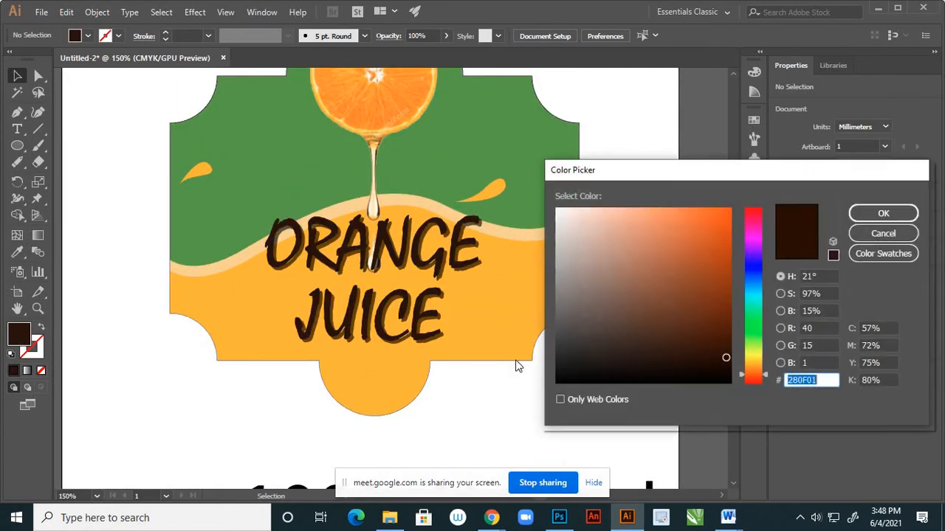
pyautogui.click(755, 348)
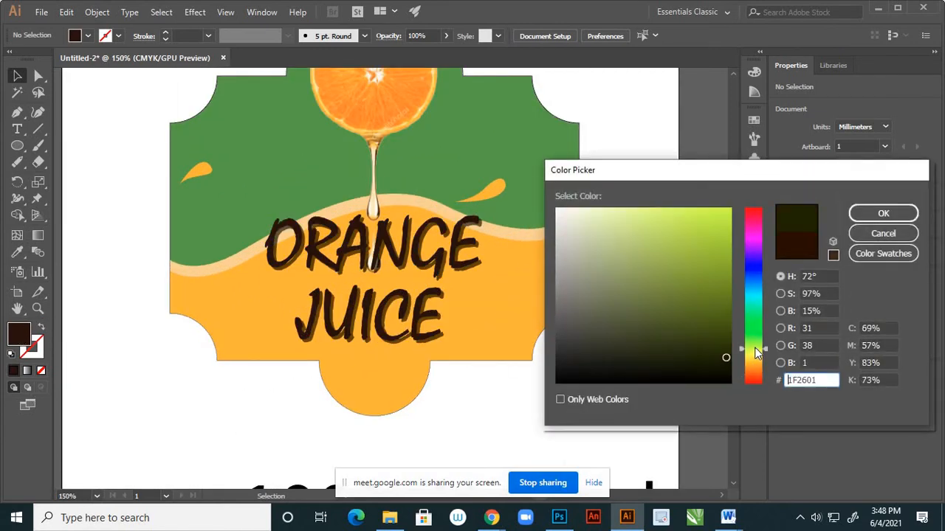
pyautogui.click(715, 317)
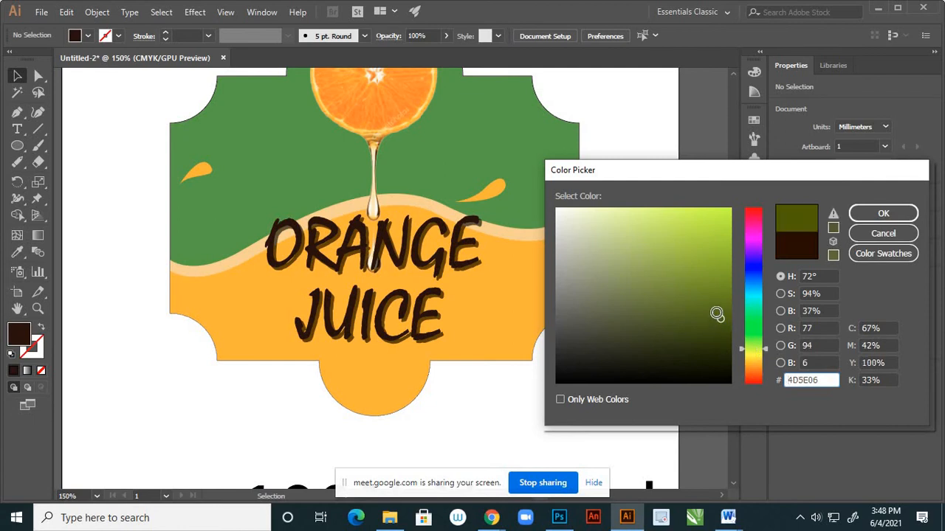
pyautogui.click(715, 313)
pyautogui.click(868, 216)
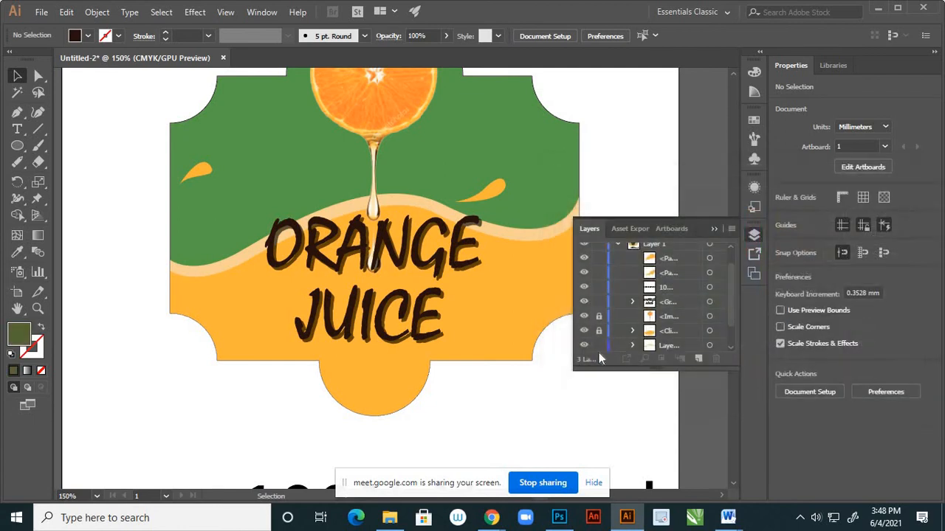
# Set the ORANGE JUICE text group's fill to green 5A8409 and deselect it.
pyautogui.click(380, 253)
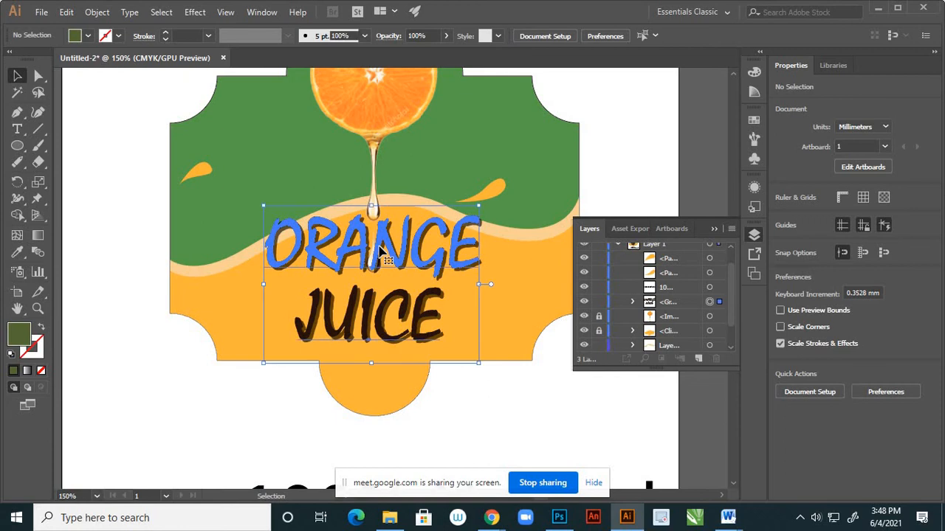
pyautogui.doubleClick(22, 335)
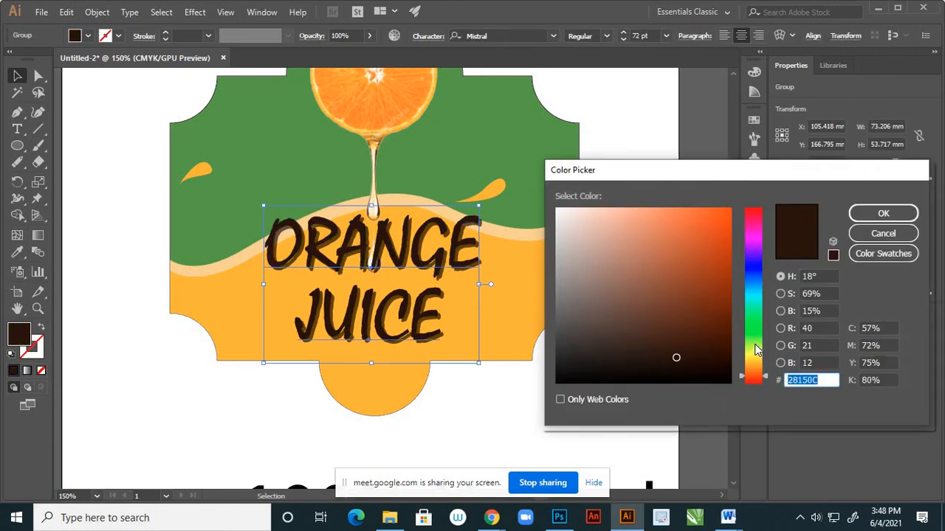
pyautogui.click(754, 345)
pyautogui.moveTo(725, 309); pyautogui.dragTo(719, 290)
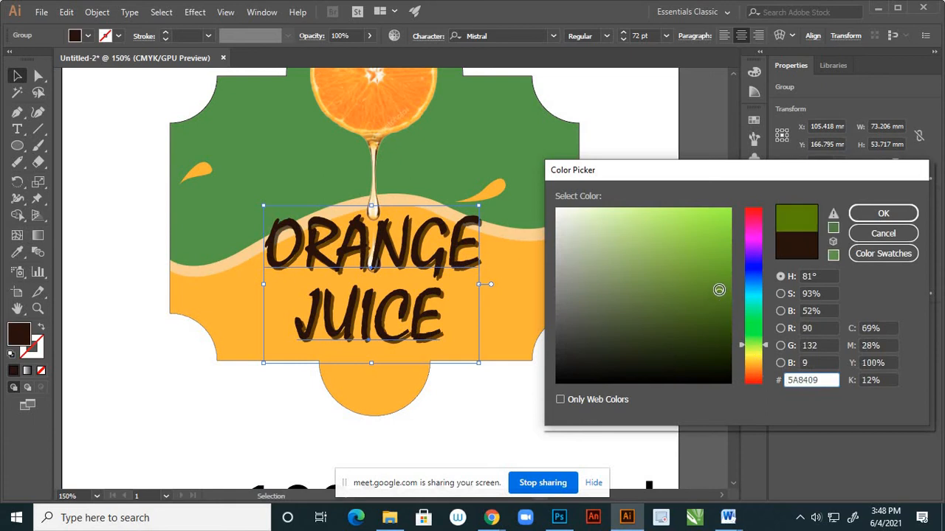
pyautogui.click(883, 213)
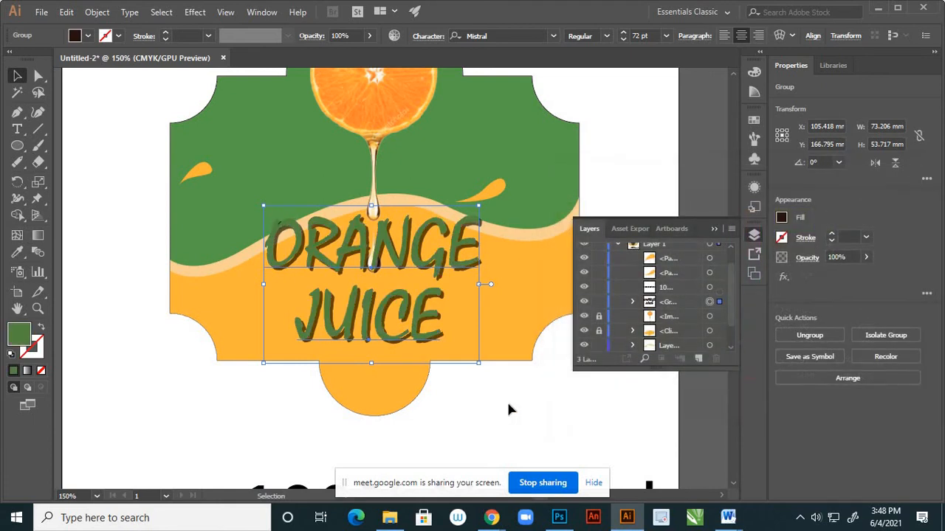
pyautogui.click(508, 406)
# Darken the ORANGE JUICE text group's fill to green 4C6B08 and deselect it.
pyautogui.hotkey('ctrl', '-')
pyautogui.hotkey('ctrl', '-')
pyautogui.hotkey('ctrl', '-')
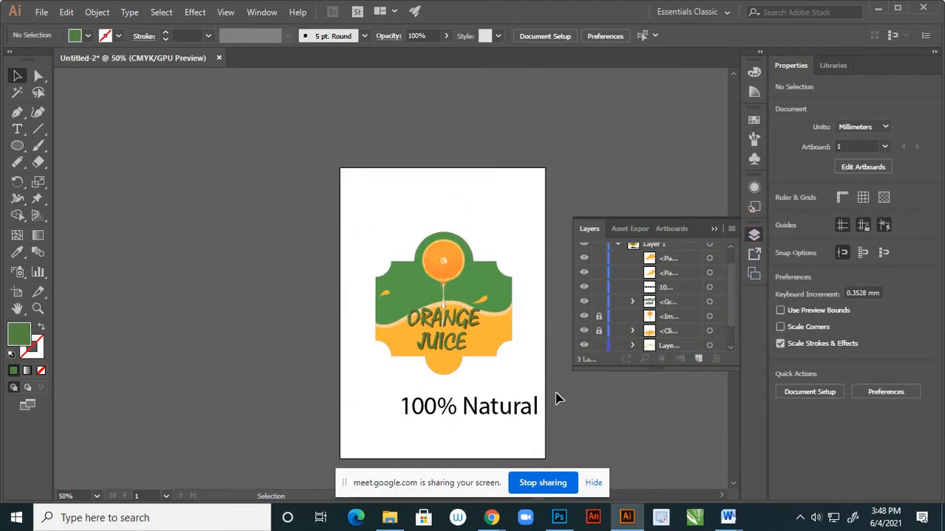
pyautogui.scroll(2, 496, 378)
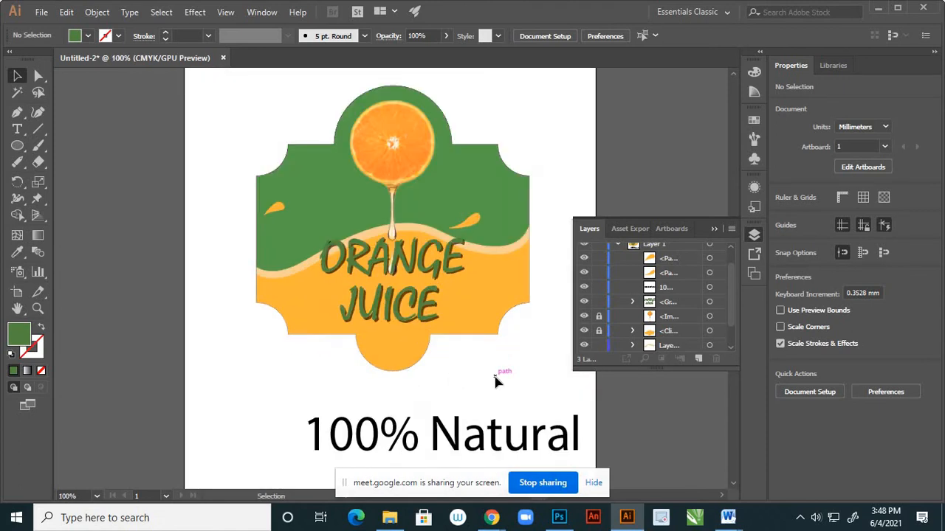
pyautogui.scroll(2, 369, 332)
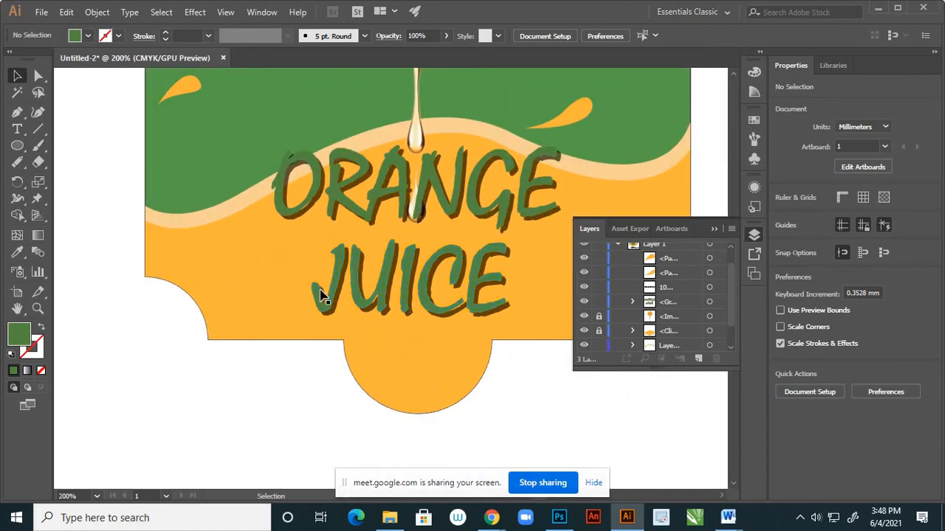
pyautogui.click(344, 281)
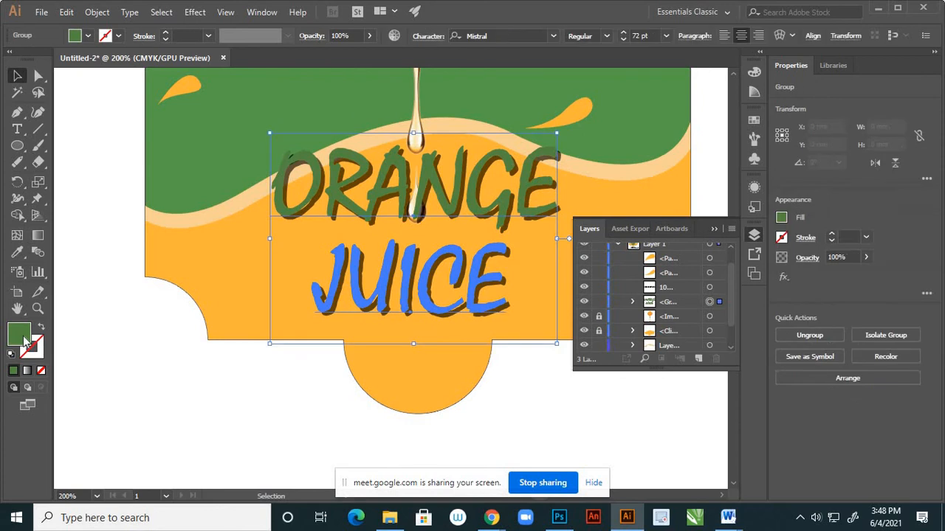
pyautogui.doubleClick(19, 335)
pyautogui.click(719, 310)
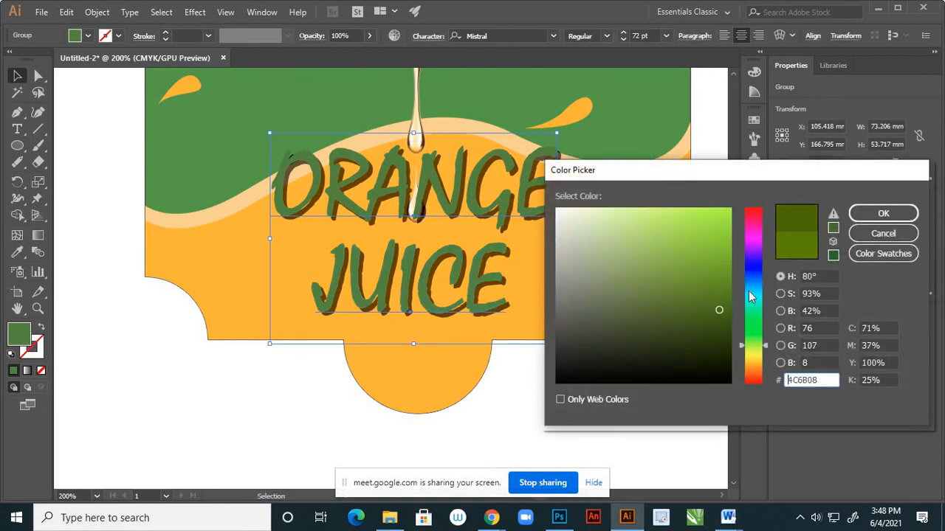
pyautogui.click(884, 214)
pyautogui.click(418, 359)
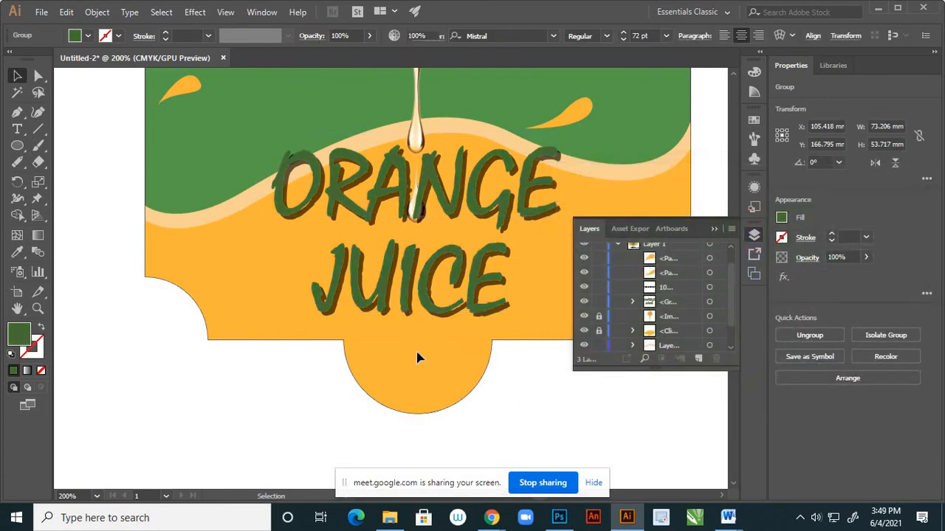
# Undo the green and dark brown fill changes on the ORANGE JUICE text group and leave it deselected.
pyautogui.scroll(-1, 418, 347)
pyautogui.scroll(-4, 452, 307)
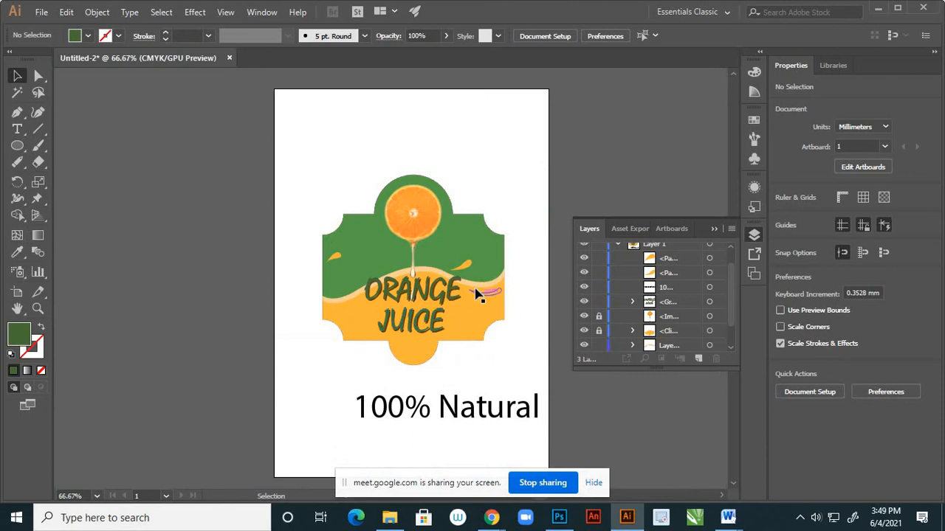
pyautogui.scroll(1, 506, 312)
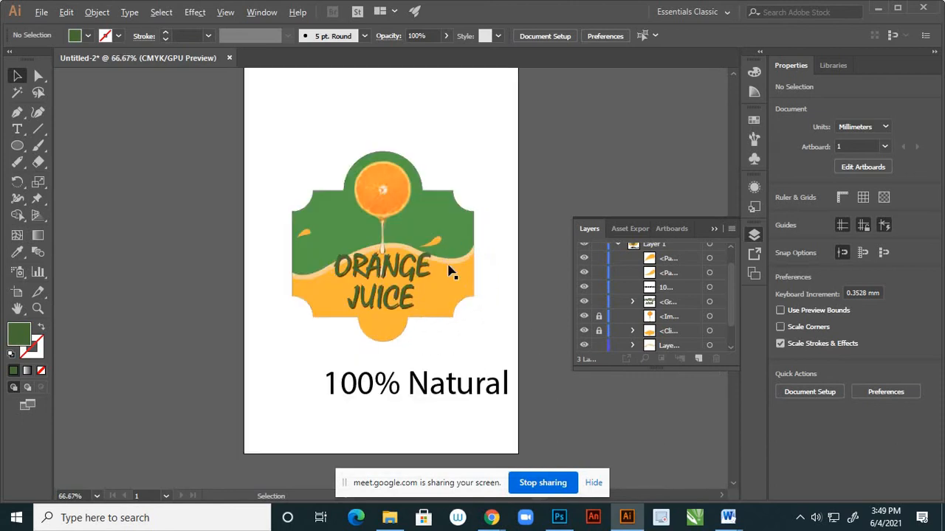
pyautogui.scroll(2, 432, 239)
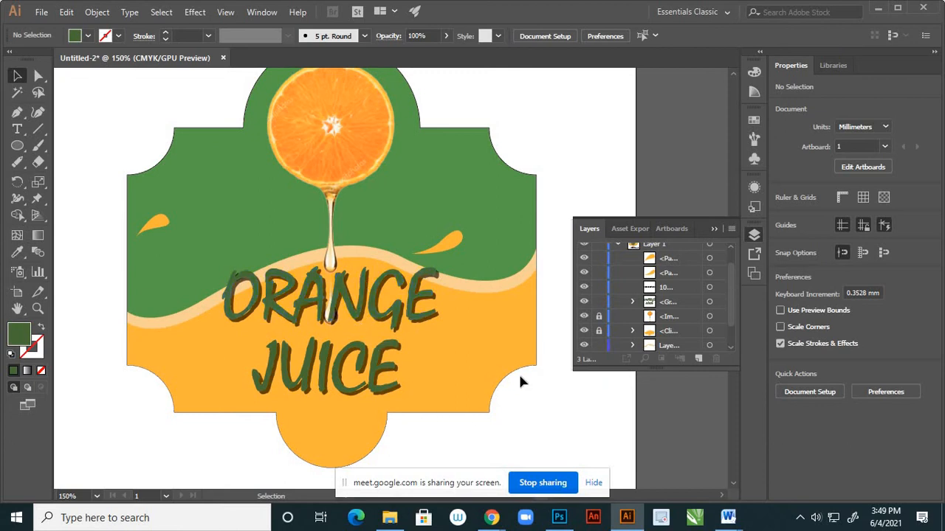
pyautogui.scroll(-2, 496, 339)
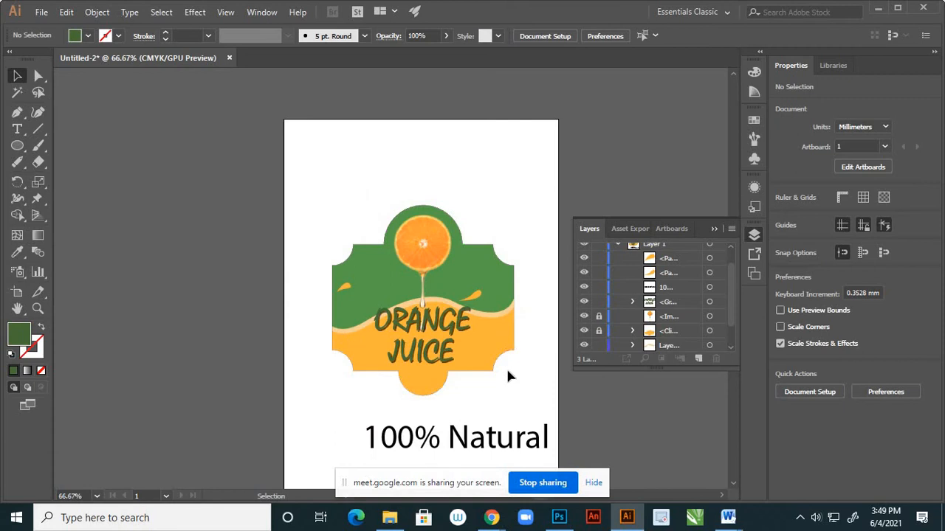
pyautogui.scroll(-1, 521, 362)
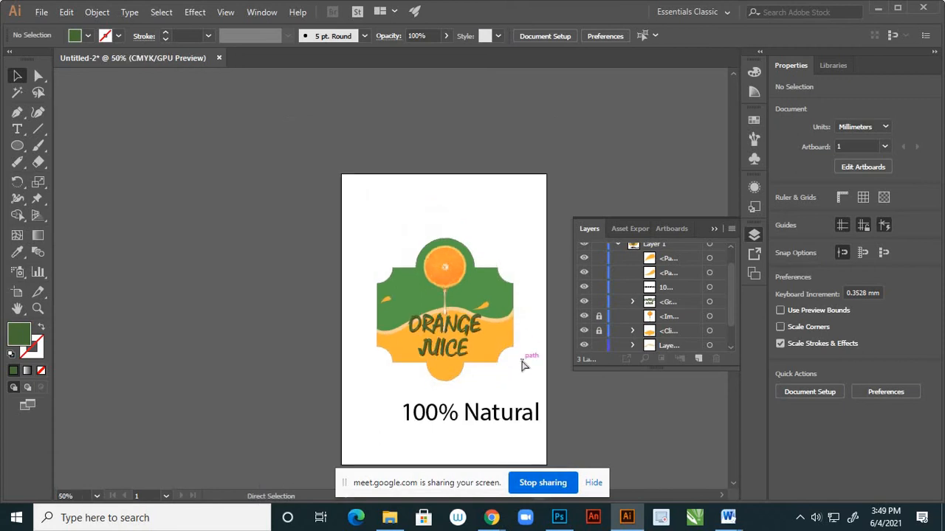
pyautogui.click(522, 365)
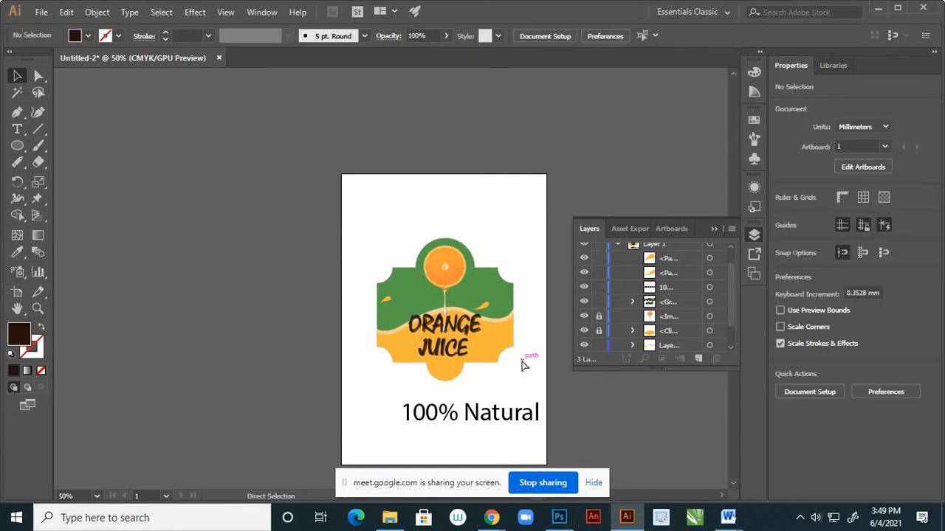
pyautogui.hotkey('ctrl', 'z')
pyautogui.click(521, 371)
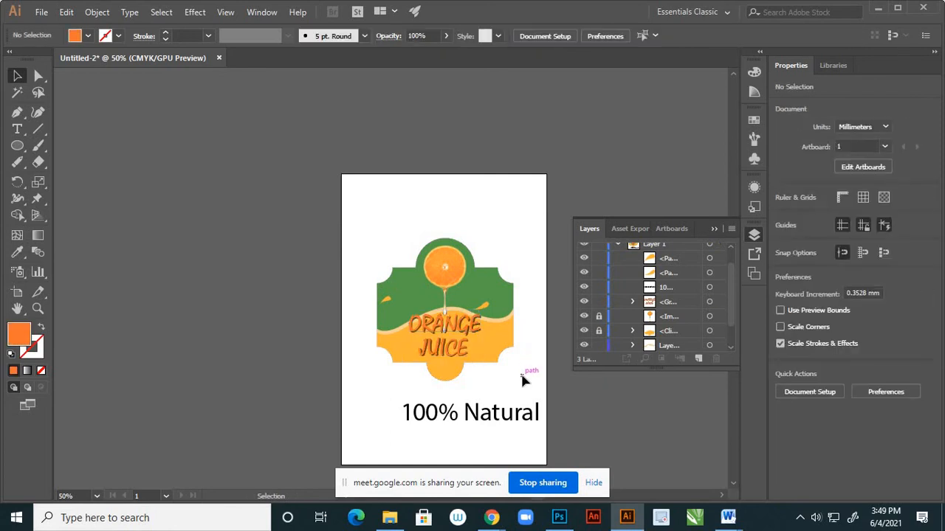
# Move the 100% Natural text beneath the label shape, to about X 99.9 mm and Y 253.3 mm.
pyautogui.scroll(2, 471, 347)
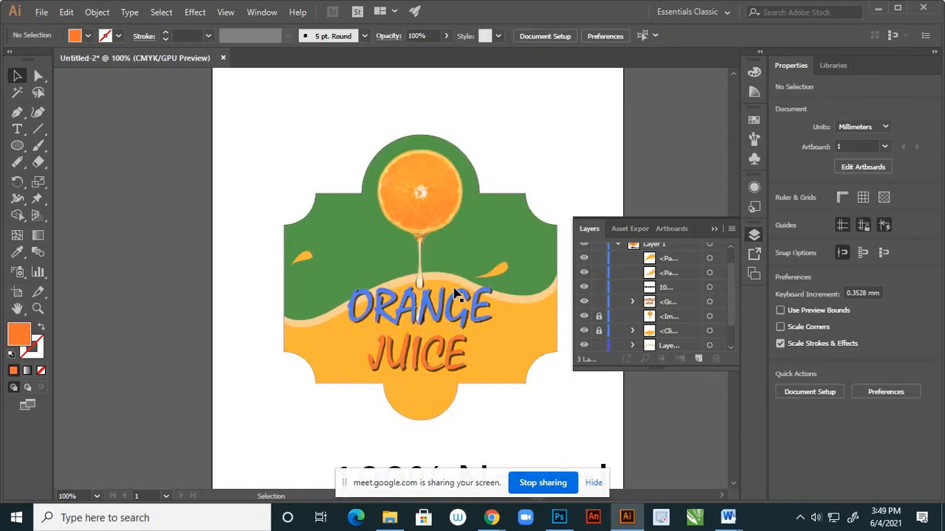
pyautogui.scroll(-2, 459, 369)
pyautogui.scroll(1, 454, 373)
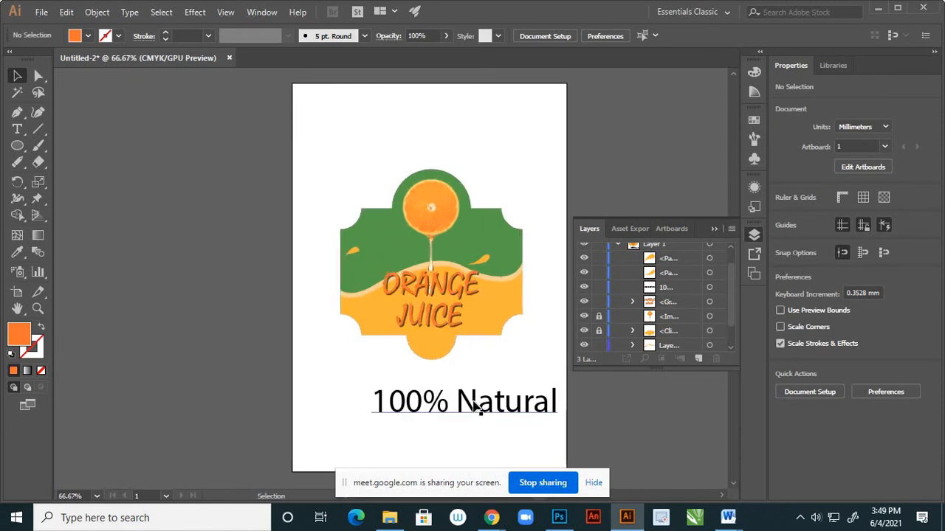
pyautogui.moveTo(478, 404); pyautogui.dragTo(447, 408)
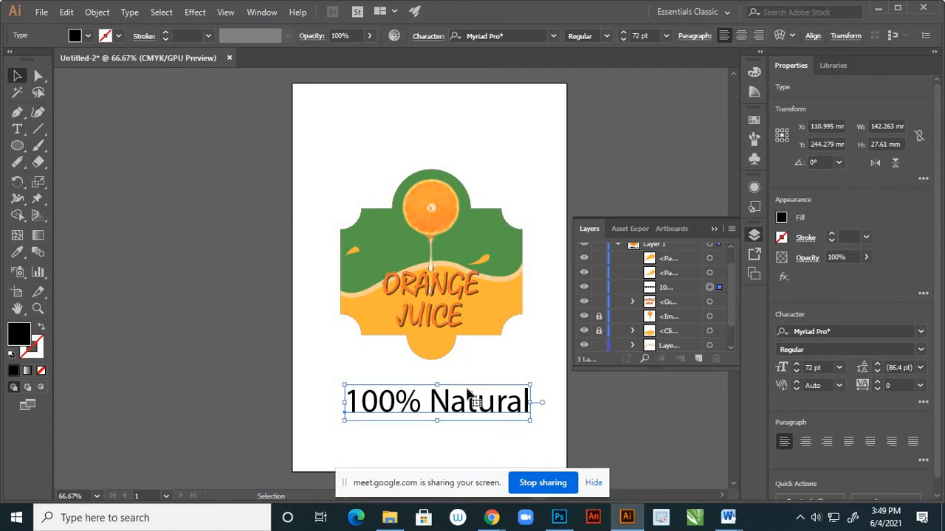
pyautogui.moveTo(462, 401); pyautogui.dragTo(448, 412)
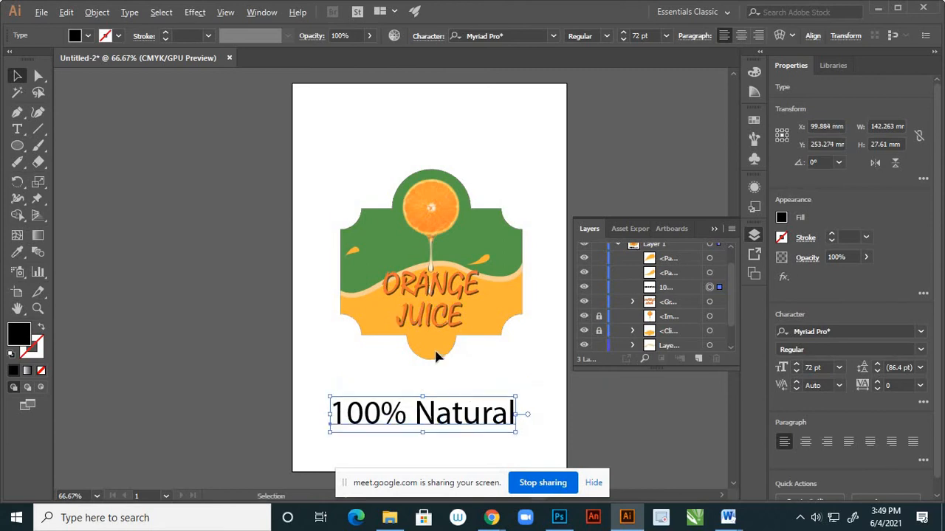
# Collapse and lock Layer 1, and make Layer 3 the active layer for drawing with the Ellipse tool.
pyautogui.scroll(2, 436, 350)
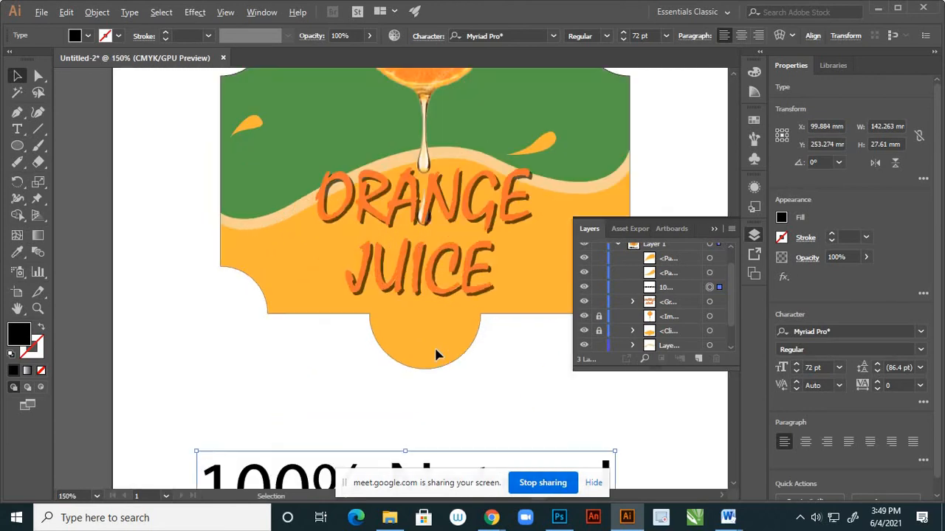
pyautogui.click(17, 146)
pyautogui.scroll(1, 650, 284)
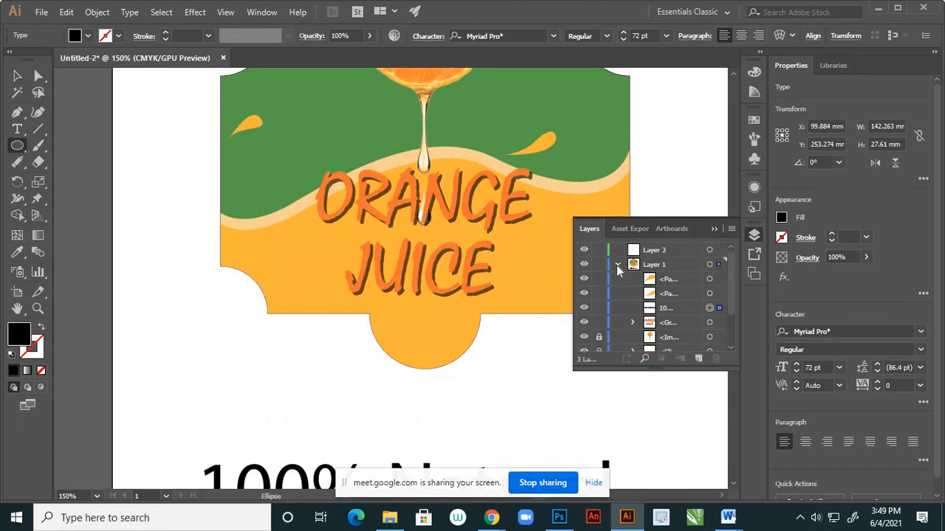
pyautogui.click(616, 265)
pyautogui.click(599, 264)
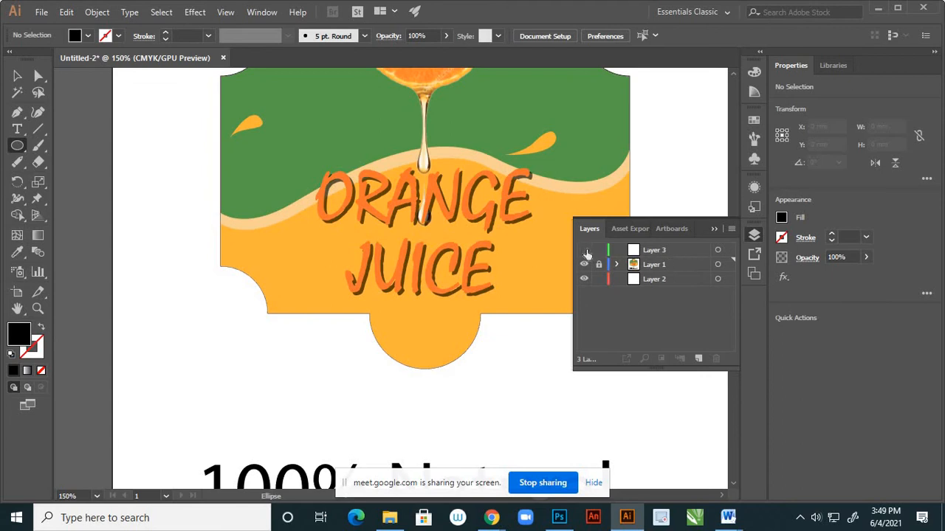
pyautogui.click(718, 251)
pyautogui.click(687, 250)
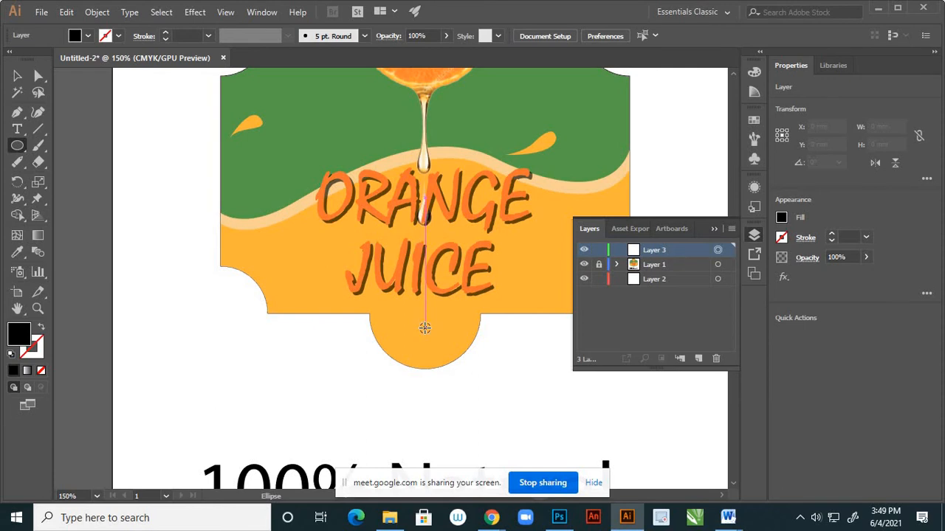
# Draw a circle about 40.7 mm across over the label's bottom tab, unfilled with a black stroke, and nudge it up to Y 191.558 mm.
pyautogui.moveTo(425, 328); pyautogui.dragTo(485, 361)
pyautogui.click(44, 327)
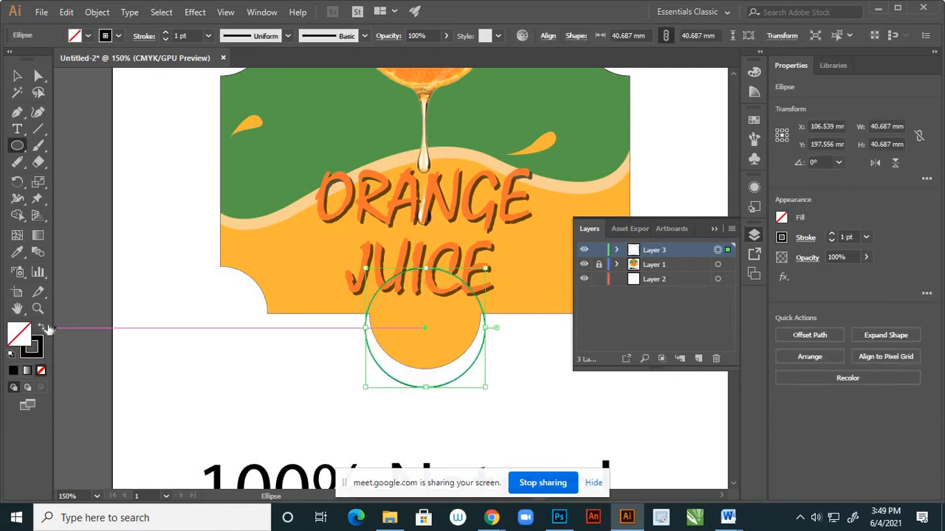
pyautogui.press('Up')
pyautogui.press('Up')
pyautogui.press('Up')
pyautogui.press('Up')
pyautogui.press('Up')
pyautogui.press('Up')
pyautogui.press('Up')
pyautogui.press('Up')
pyautogui.press('Up')
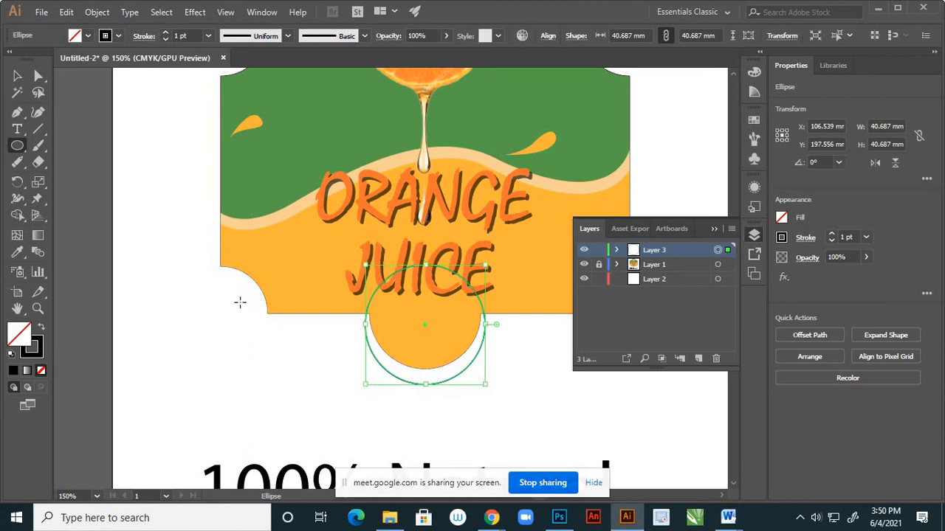
pyautogui.press('Up')
pyautogui.press('Up')
pyautogui.press('Up')
pyautogui.press('Up')
pyautogui.press('Up')
pyautogui.press('Up')
pyautogui.press('Up')
pyautogui.press('Up')
pyautogui.press('Up')
pyautogui.press('Up')
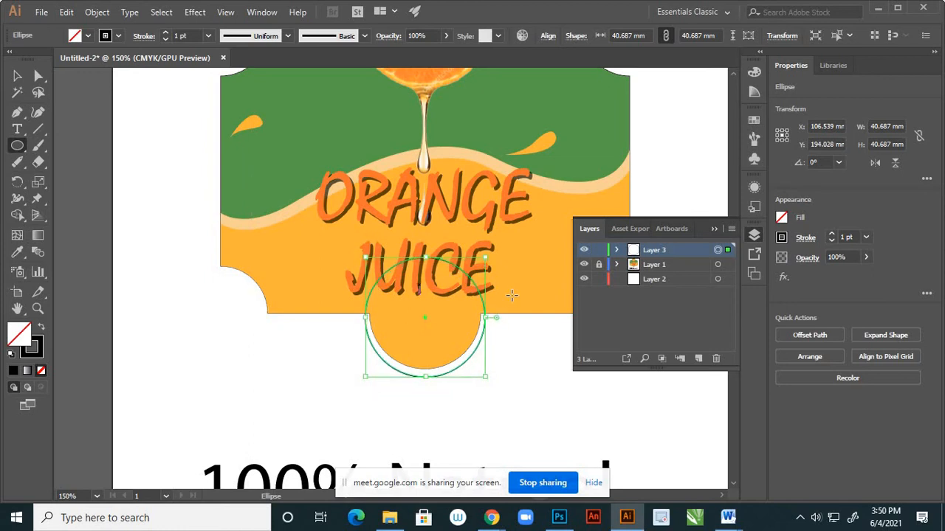
pyautogui.press('Up')
pyautogui.press('Up')
pyautogui.press('Up')
pyautogui.press('Up')
pyautogui.press('Up')
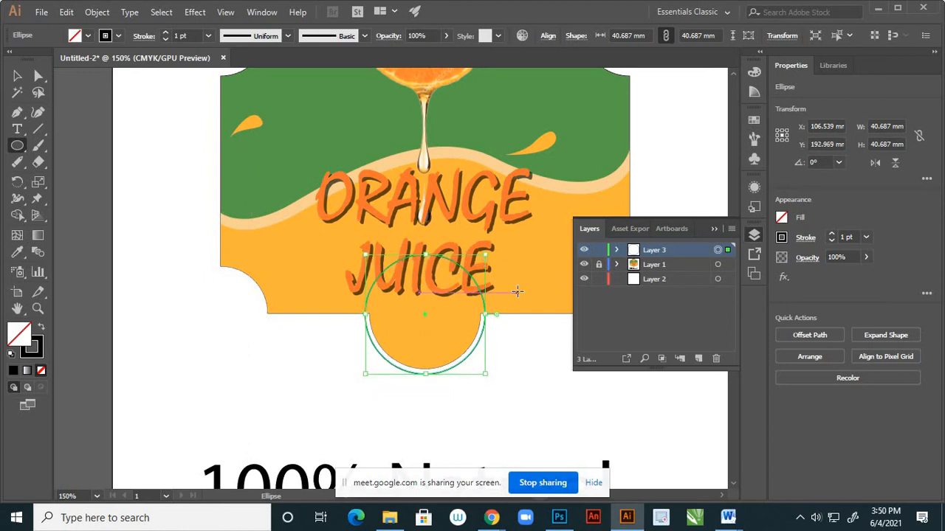
pyautogui.press('Up')
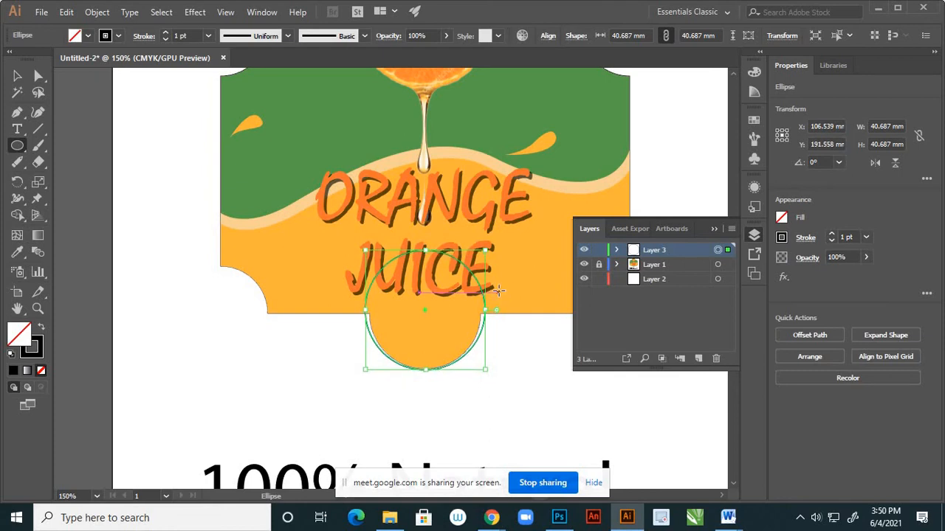
# Shrink the circle to about 37.865 mm across and nudge it down to Y 192.264 mm to match the bottom tab's curve.
pyautogui.scroll(3, 495, 293)
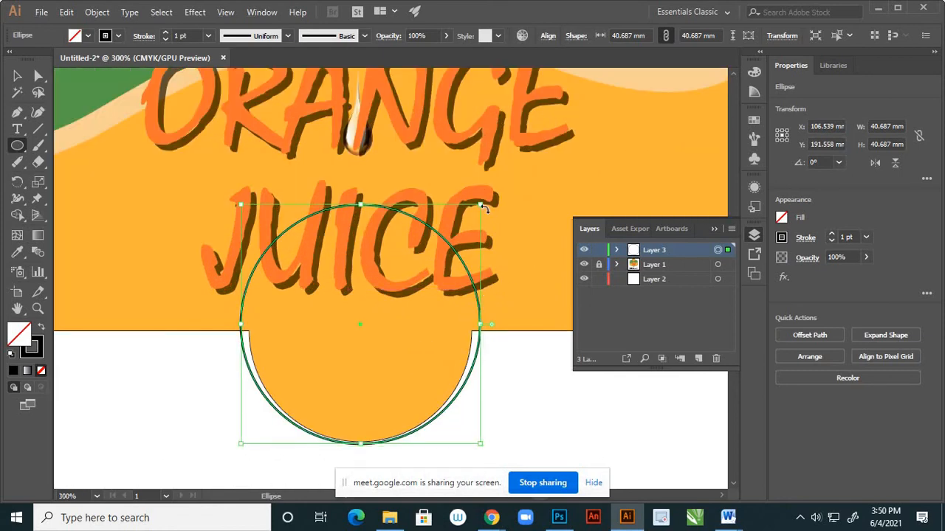
pyautogui.moveTo(481, 206); pyautogui.dragTo(480, 210)
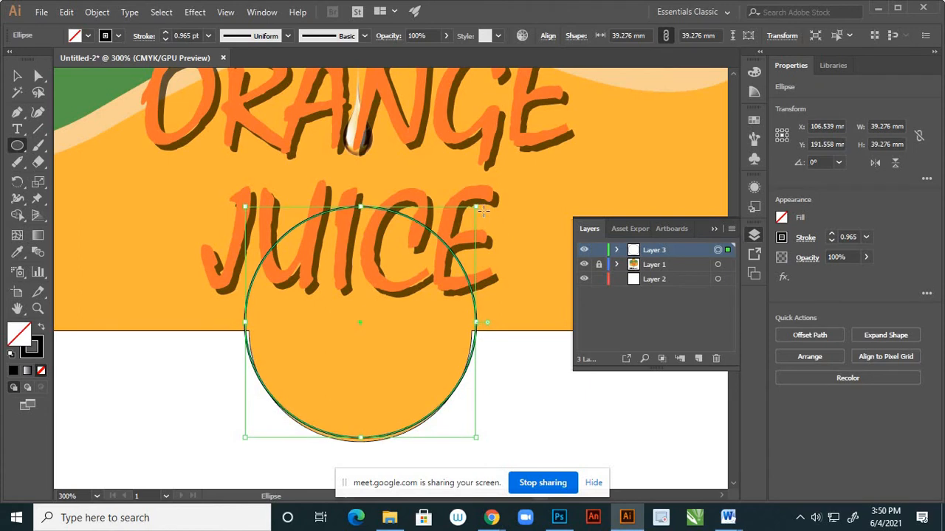
pyautogui.press('Down')
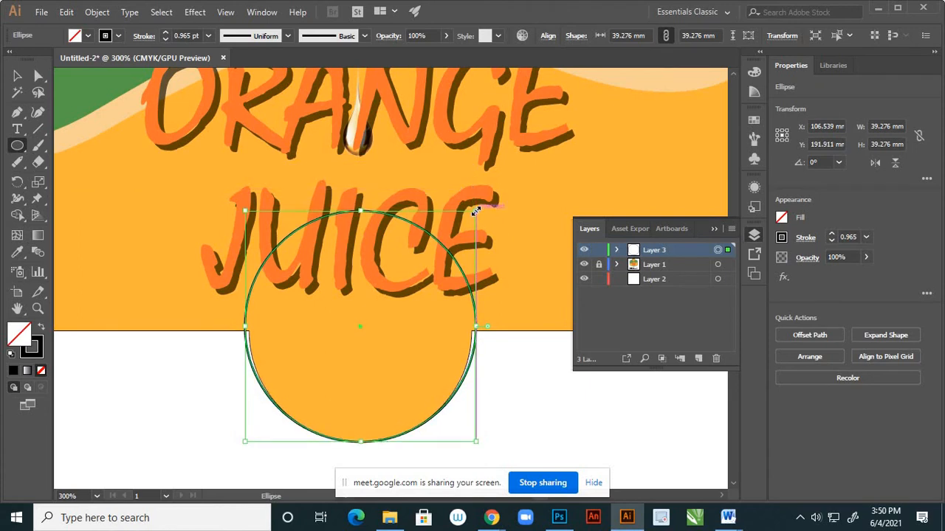
pyautogui.moveTo(476, 212); pyautogui.dragTo(477, 221)
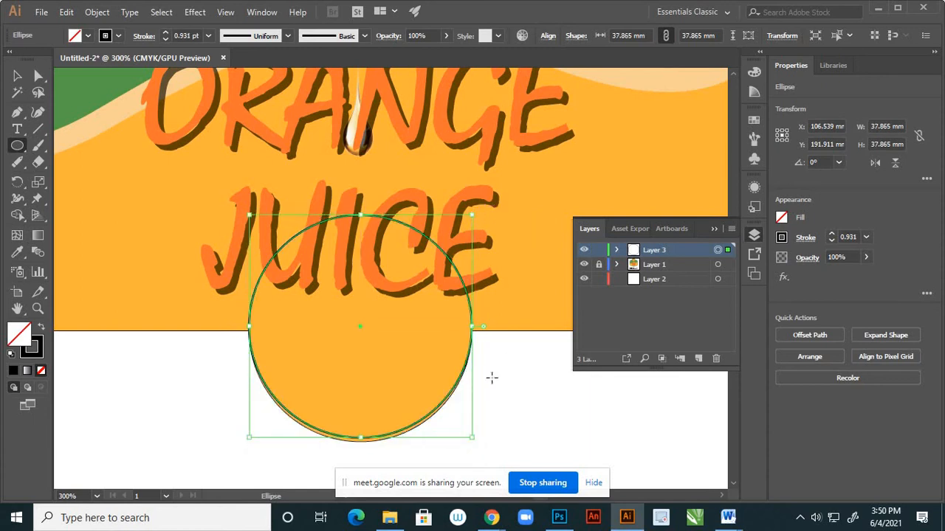
pyautogui.press('Down')
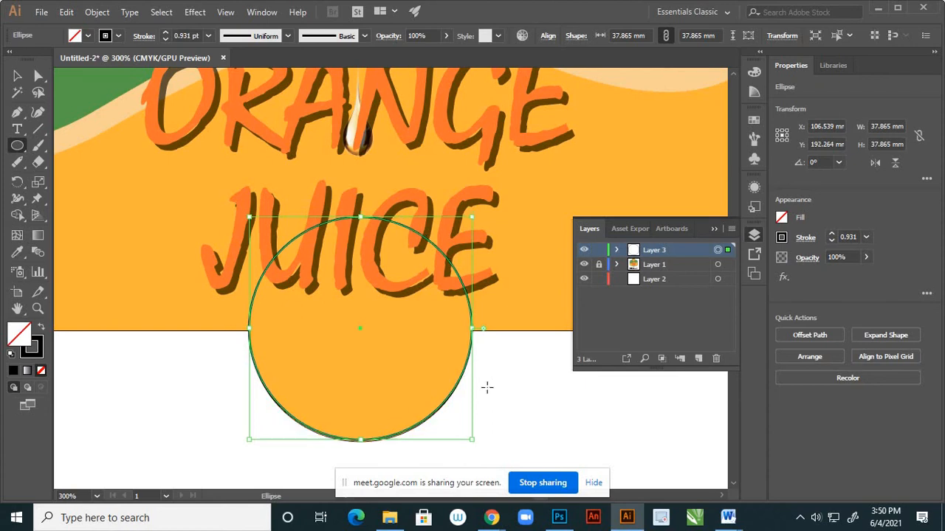
# Convert the circle around the label's bottom tab into a text path with the Type on a Path tool.
pyautogui.click(16, 76)
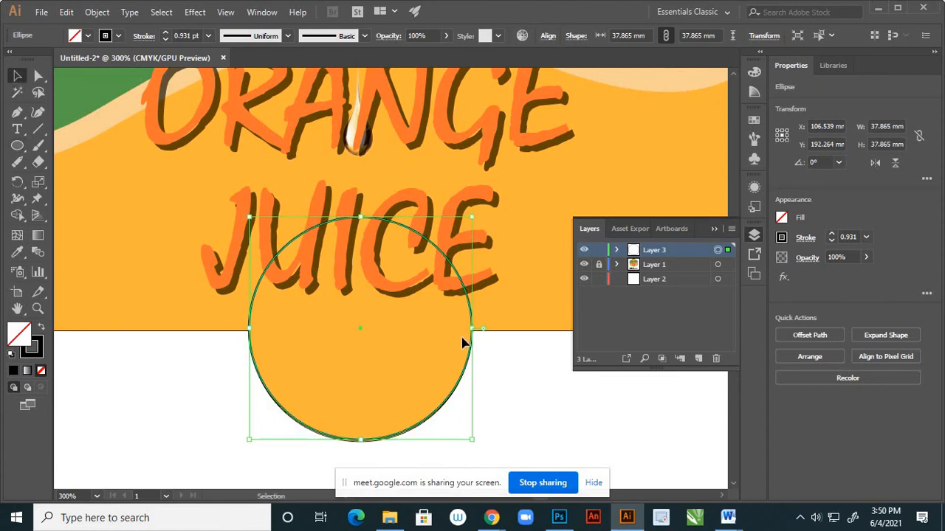
pyautogui.scroll(-3, 488, 330)
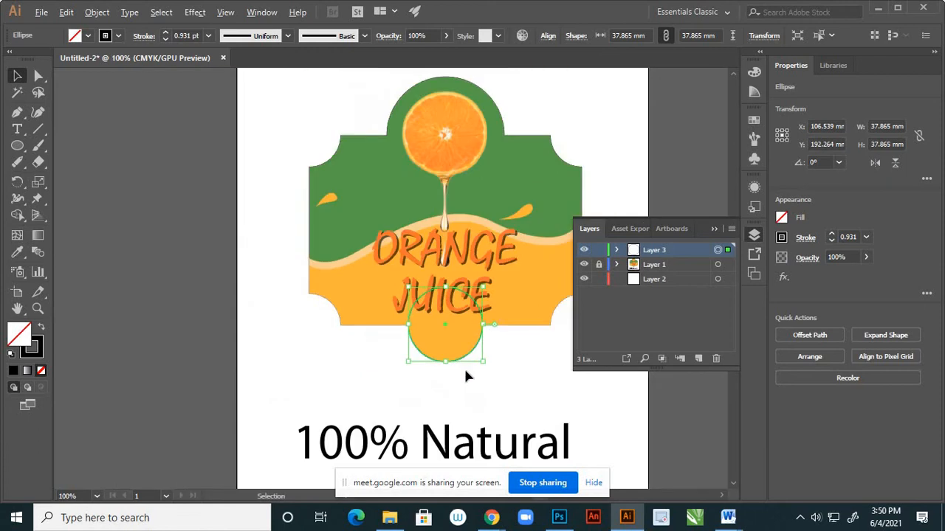
pyautogui.scroll(1, 447, 378)
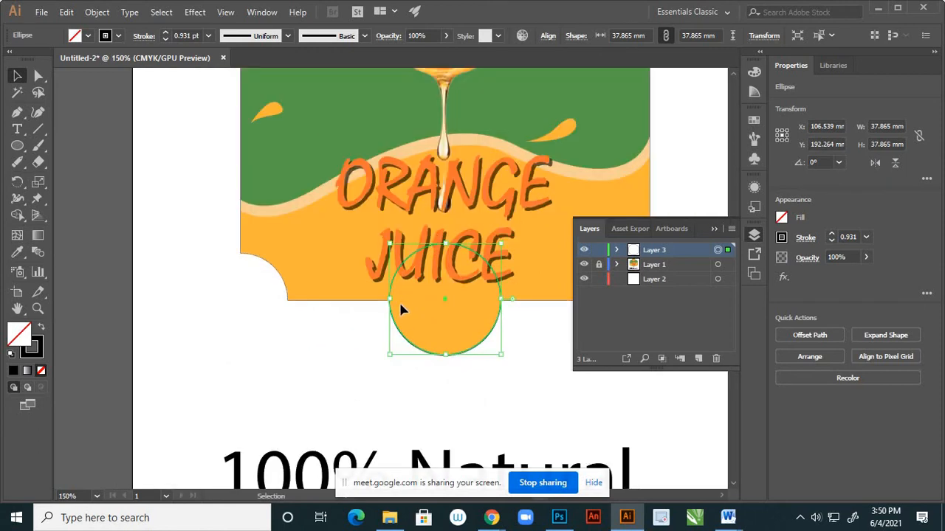
pyautogui.click(22, 131)
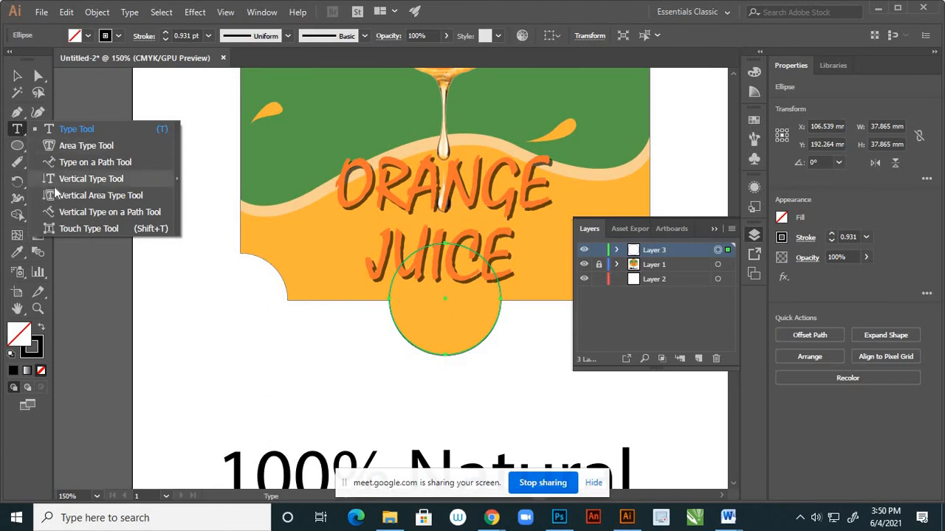
pyautogui.click(81, 161)
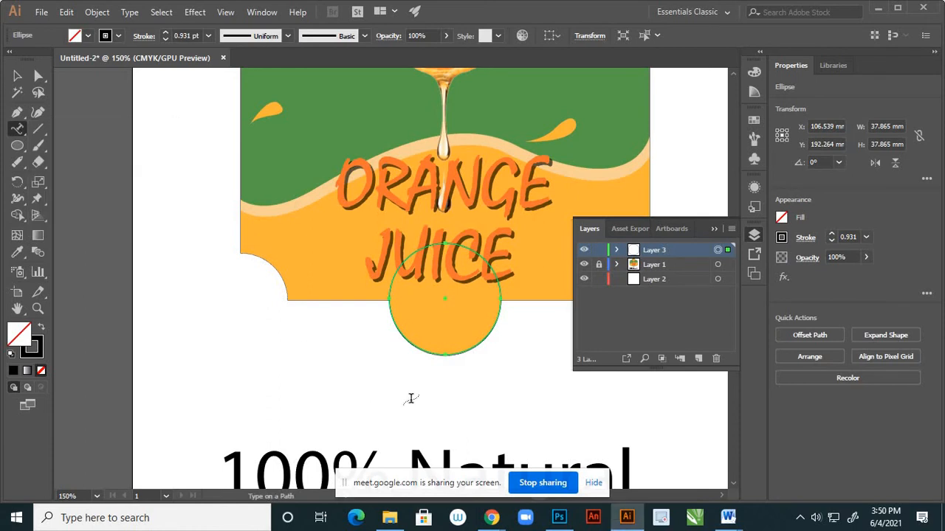
pyautogui.click(405, 337)
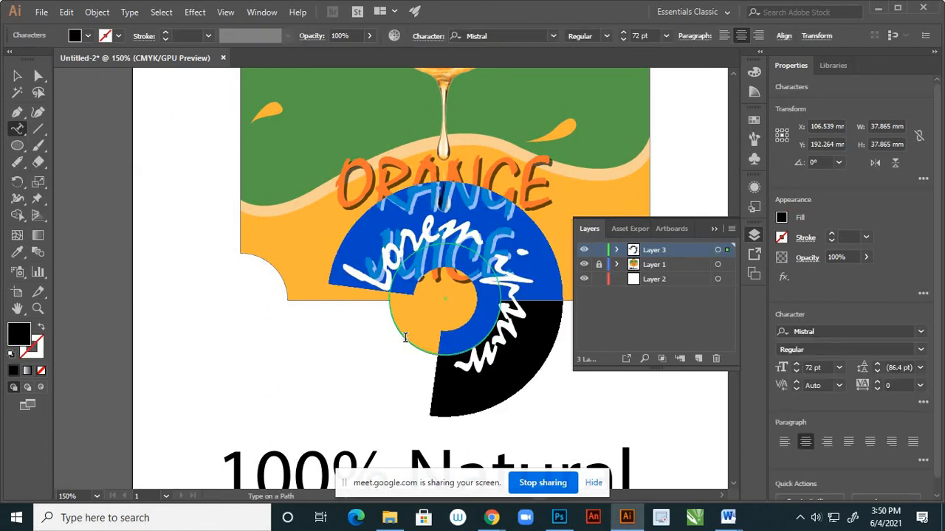
# Set the circular path text's font to Arial and open its font size choices.
pyautogui.click(554, 36)
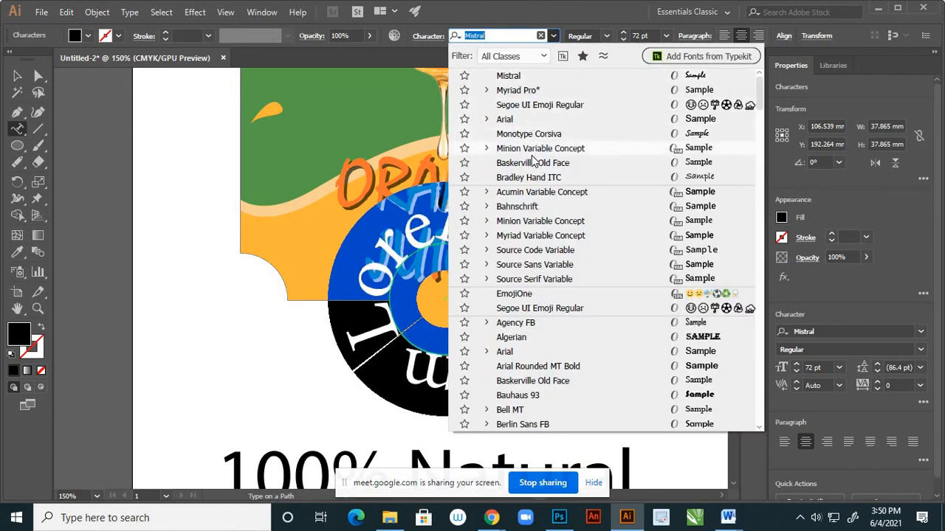
pyautogui.click(521, 120)
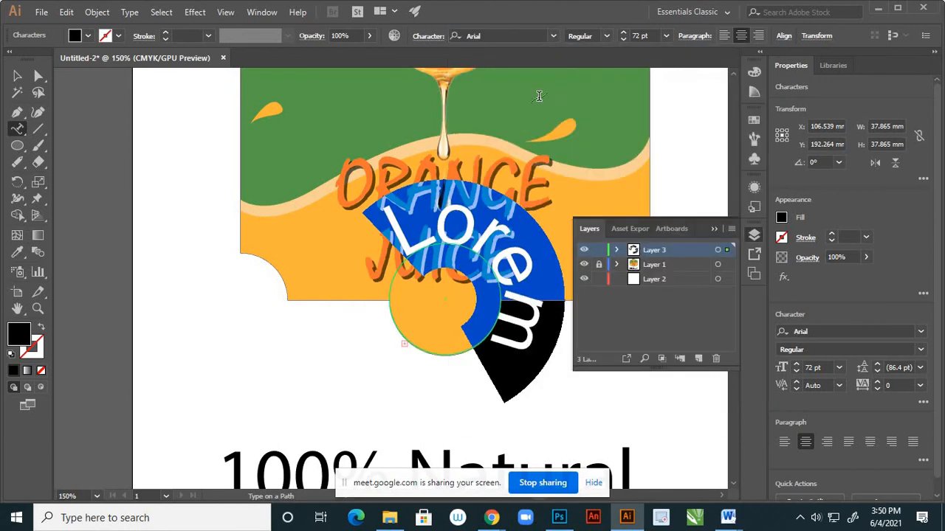
pyautogui.click(667, 36)
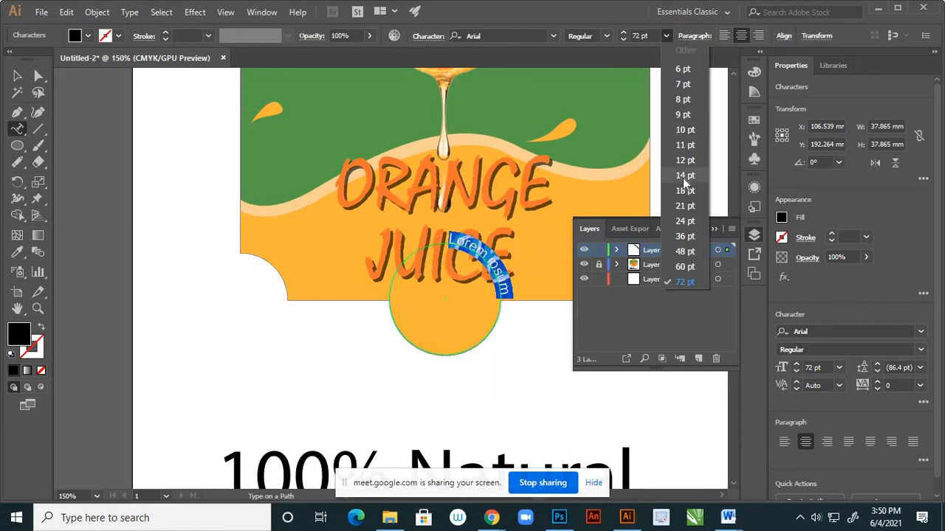
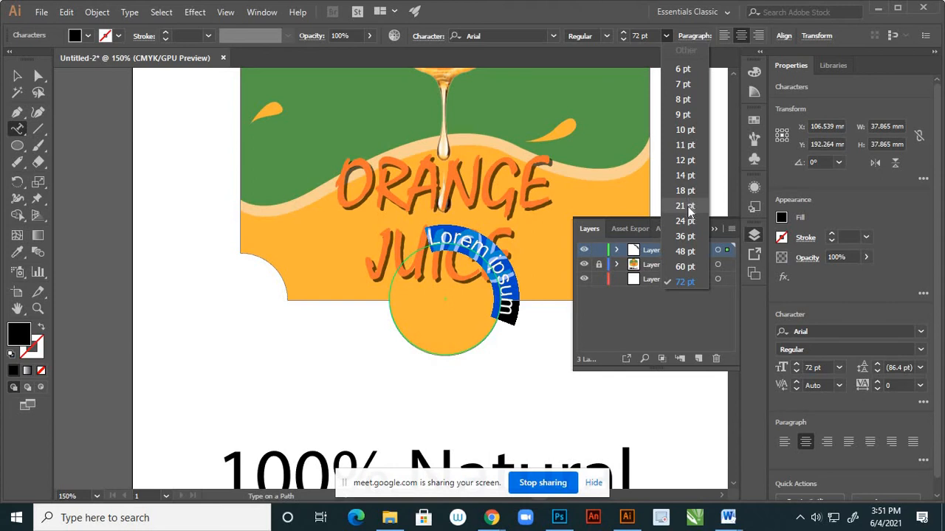
# Set the circular path text's size to 21 pt and replace the placeholder text with "100% Natural".
pyautogui.click(688, 207)
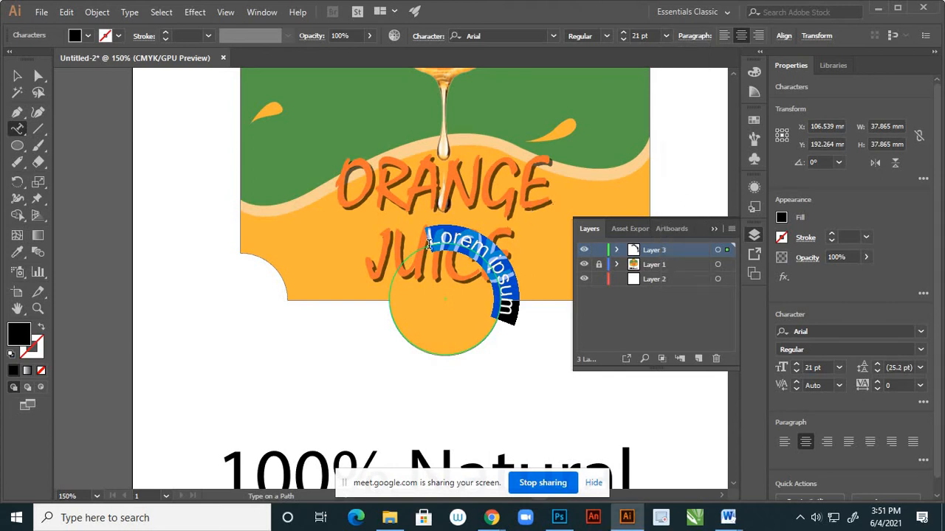
pyautogui.write('100')
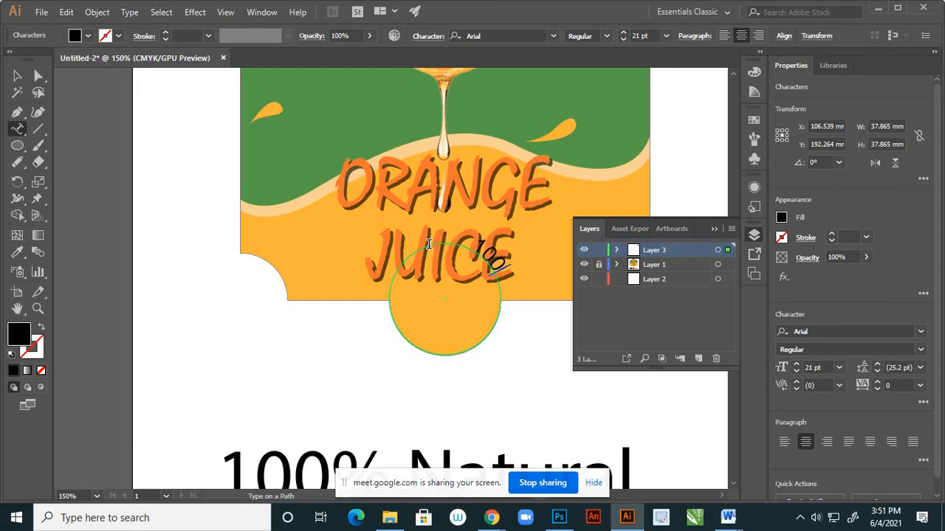
pyautogui.write('5')
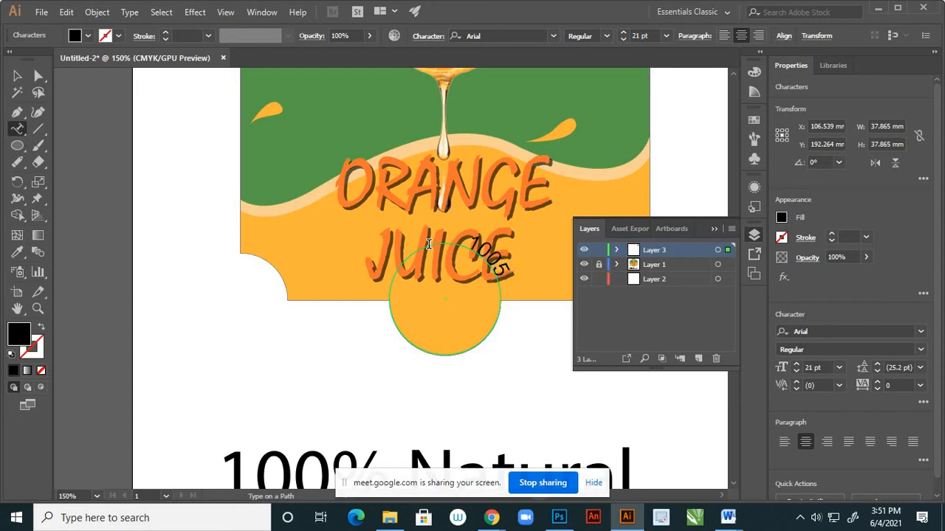
pyautogui.press('BackSpace')
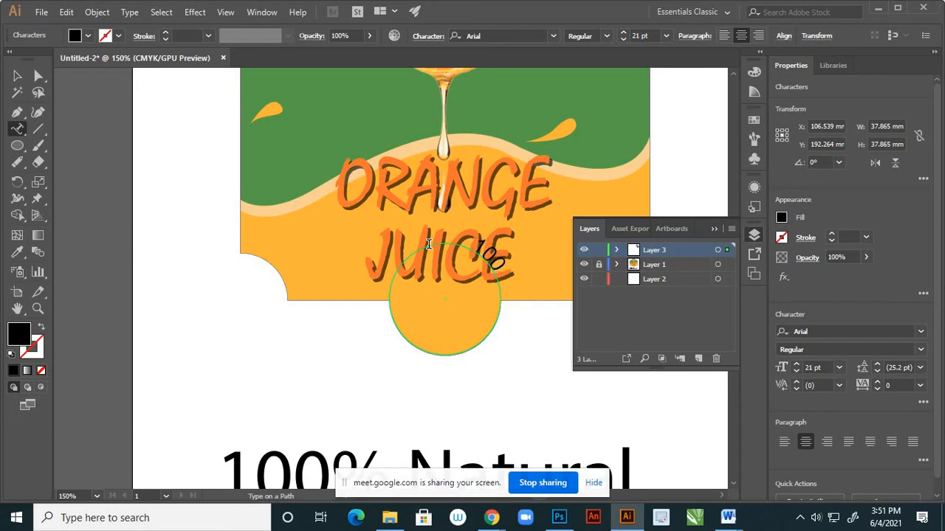
pyautogui.write('%')
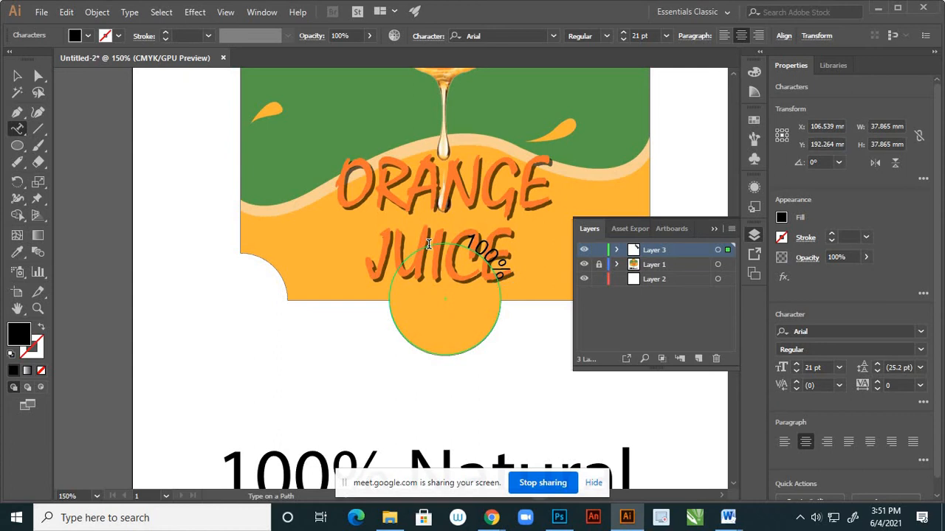
pyautogui.write(' N')
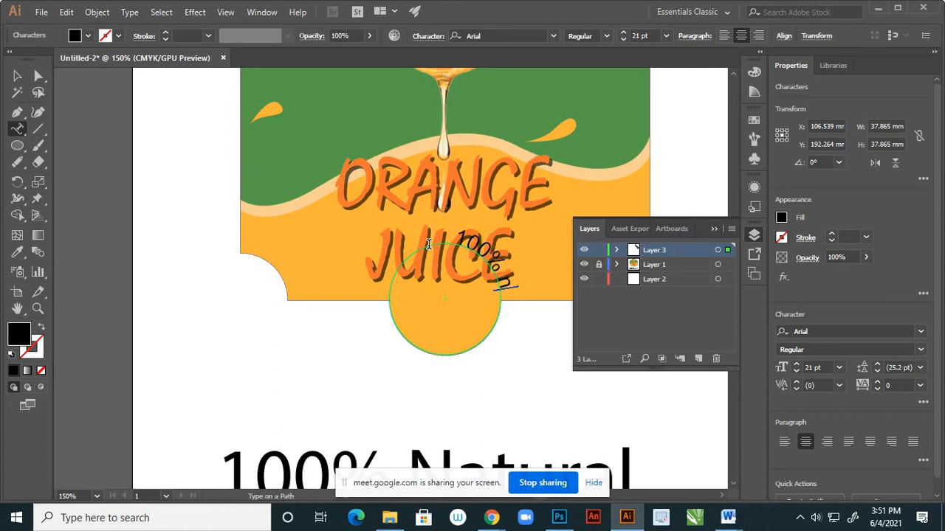
pyautogui.press('BackSpace')
pyautogui.write('N')
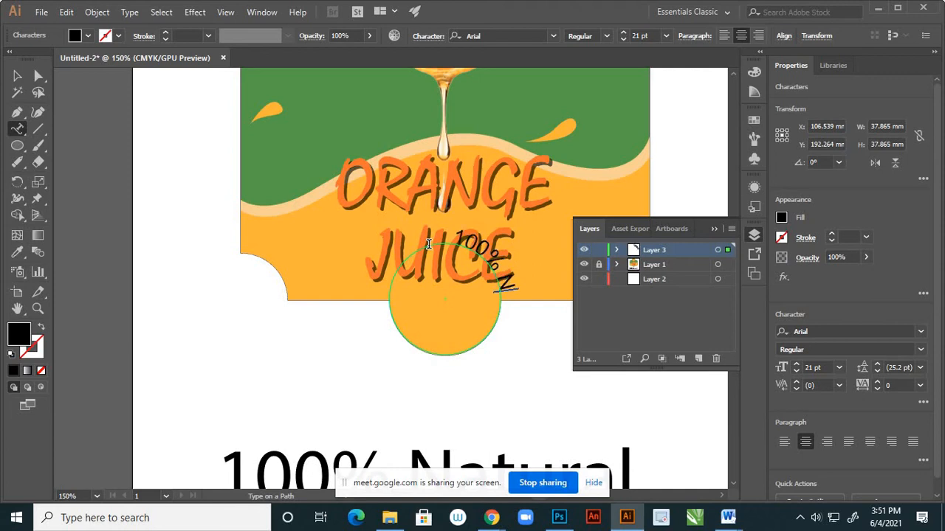
pyautogui.write('at')
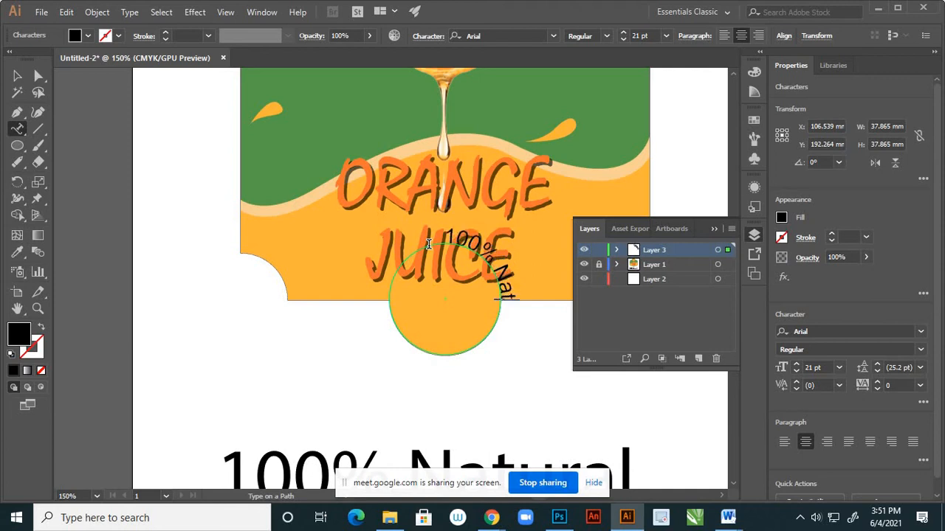
pyautogui.write('urall')
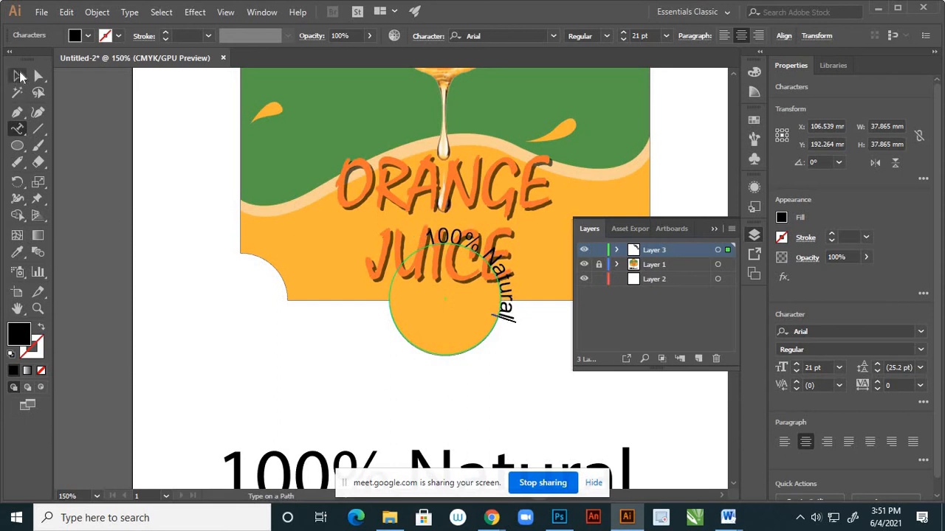
# Make the curved "100% Natural" text Bold and set its size to 18 pt.
pyautogui.click(18, 76)
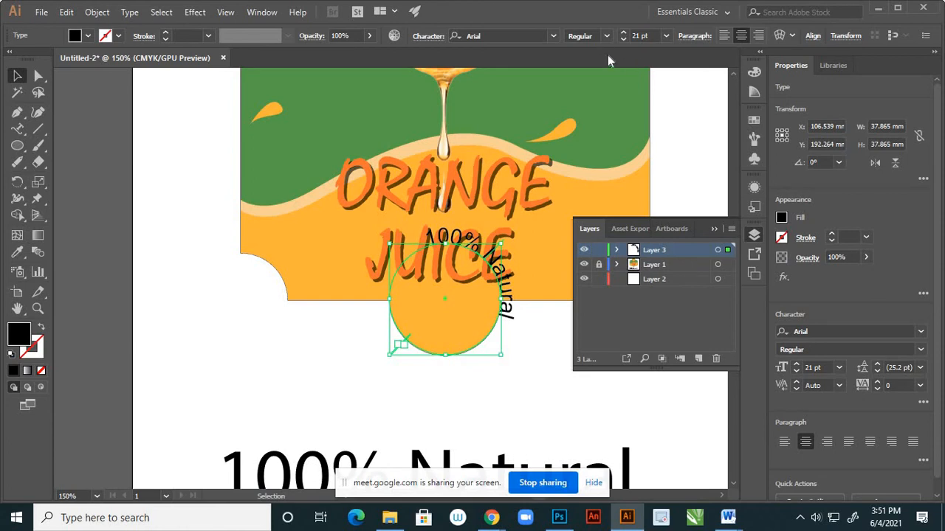
pyautogui.click(606, 36)
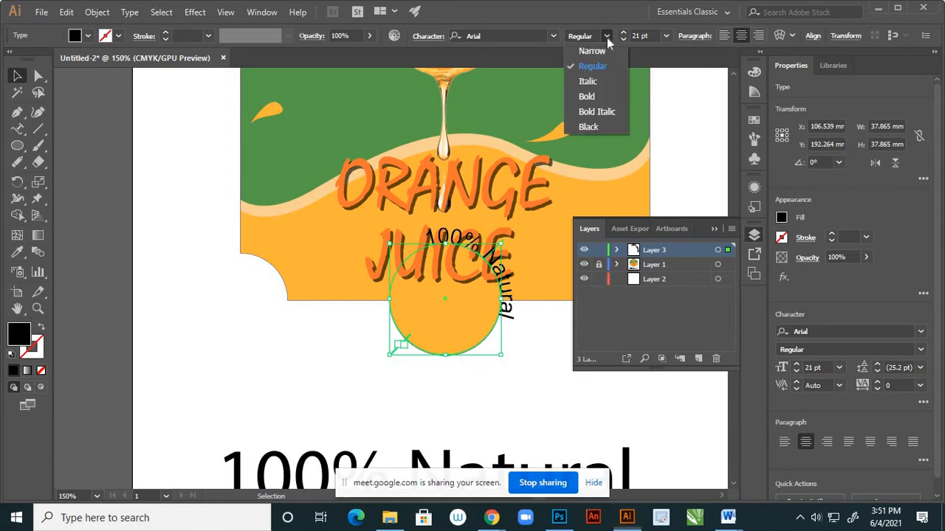
pyautogui.click(587, 97)
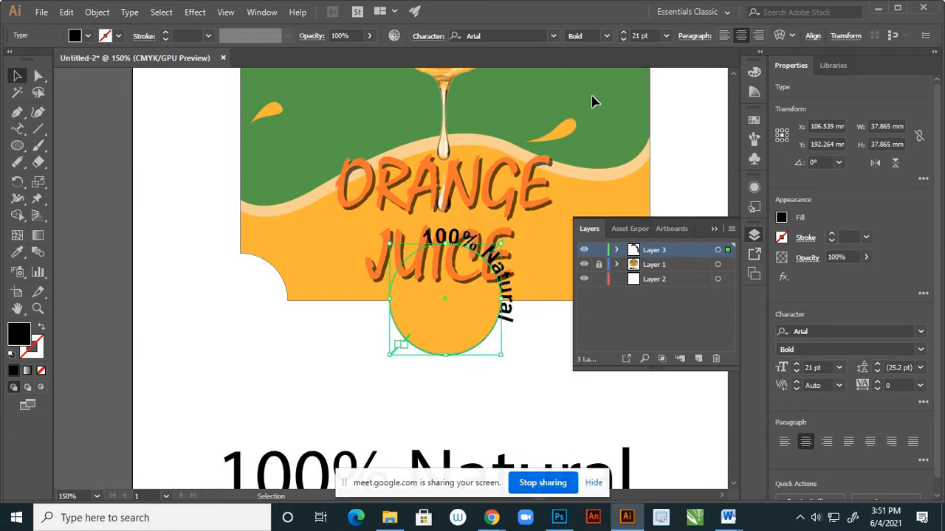
pyautogui.click(665, 36)
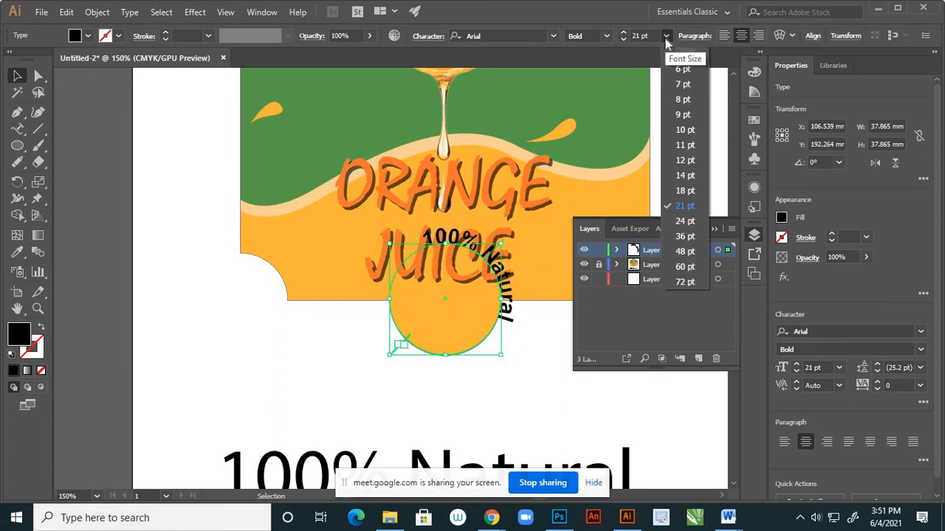
pyautogui.click(684, 191)
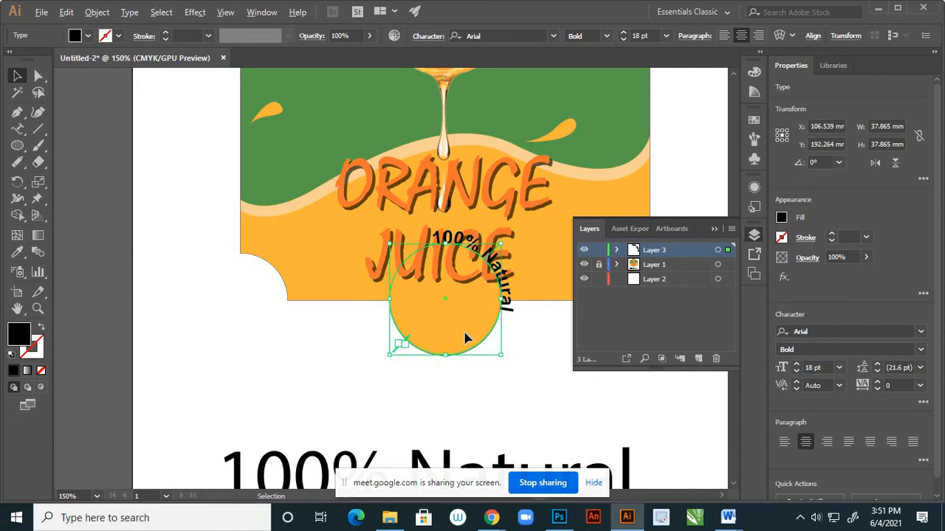
# Reposition the path text's start and end brackets to opposite sides of the circle, centring "100% Natural" along its lower half.
pyautogui.scroll(2, 467, 344)
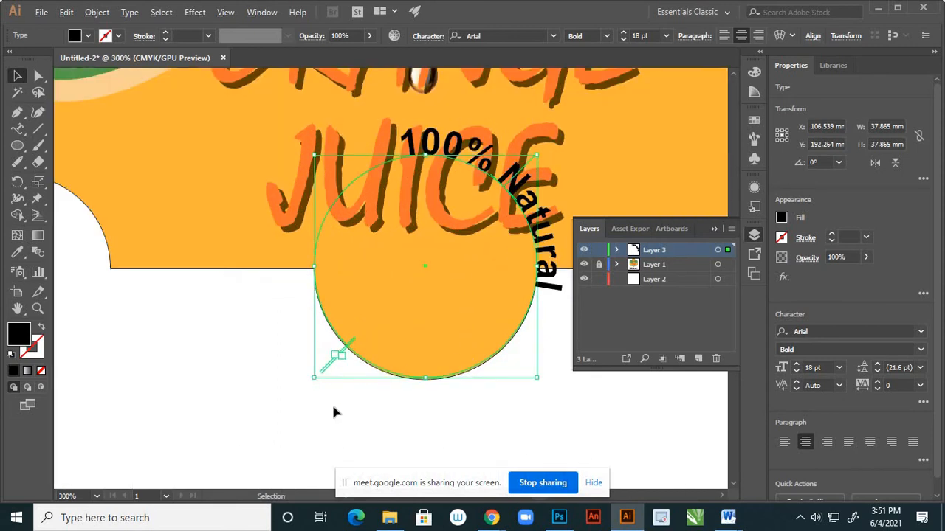
pyautogui.click(168, 322)
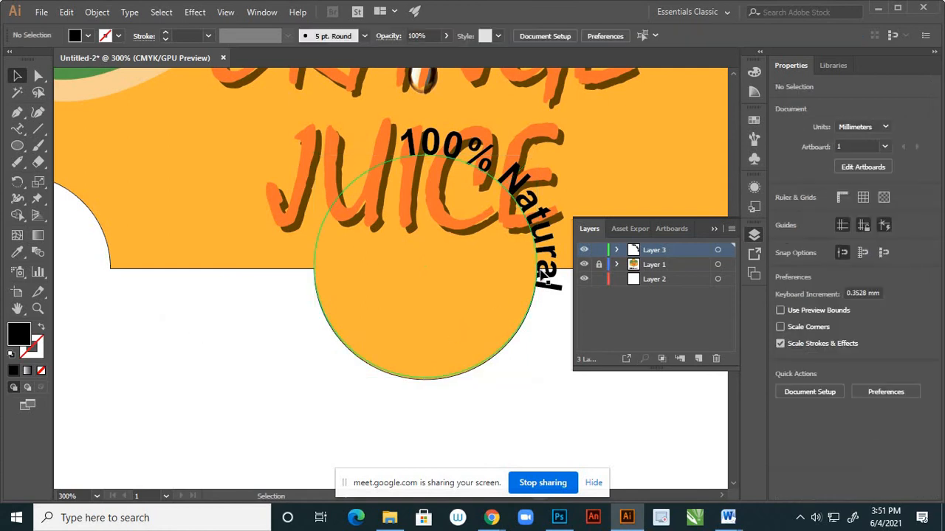
pyautogui.click(561, 283)
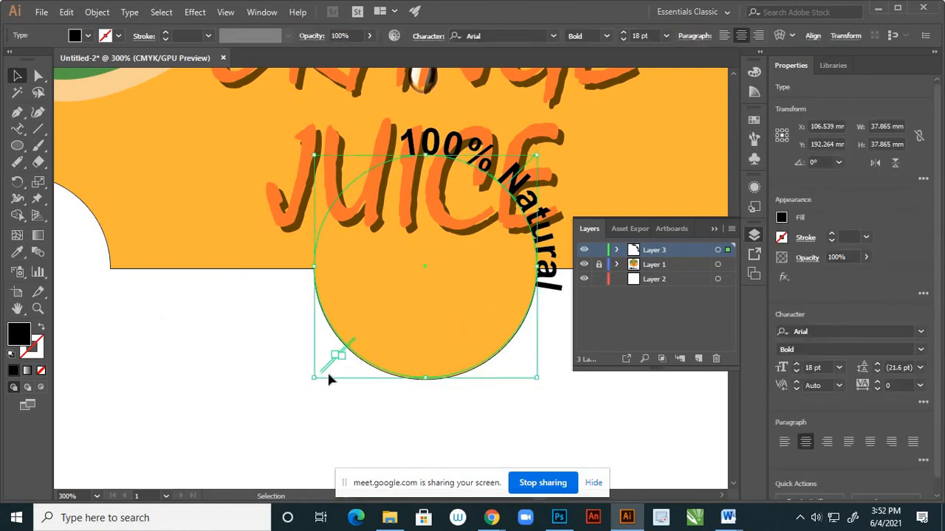
pyautogui.moveTo(317, 363); pyautogui.dragTo(516, 267)
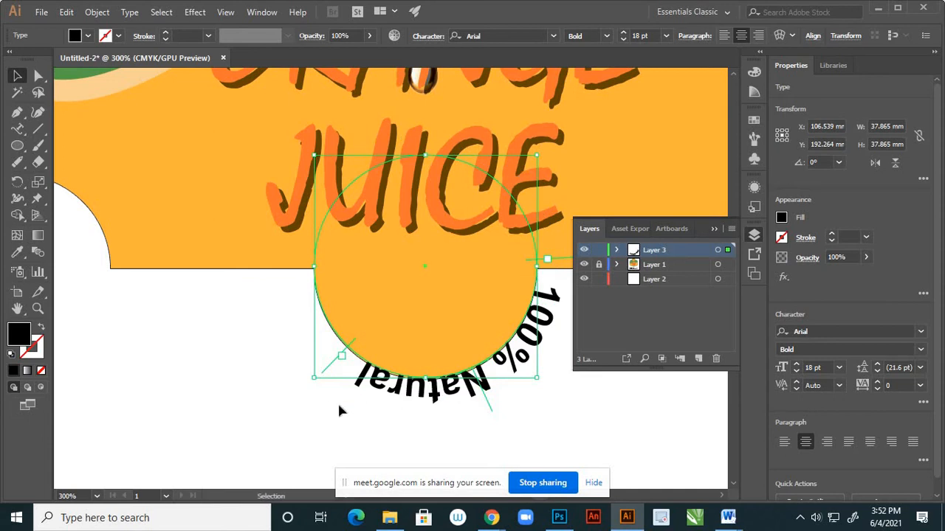
pyautogui.moveTo(321, 366); pyautogui.dragTo(245, 272)
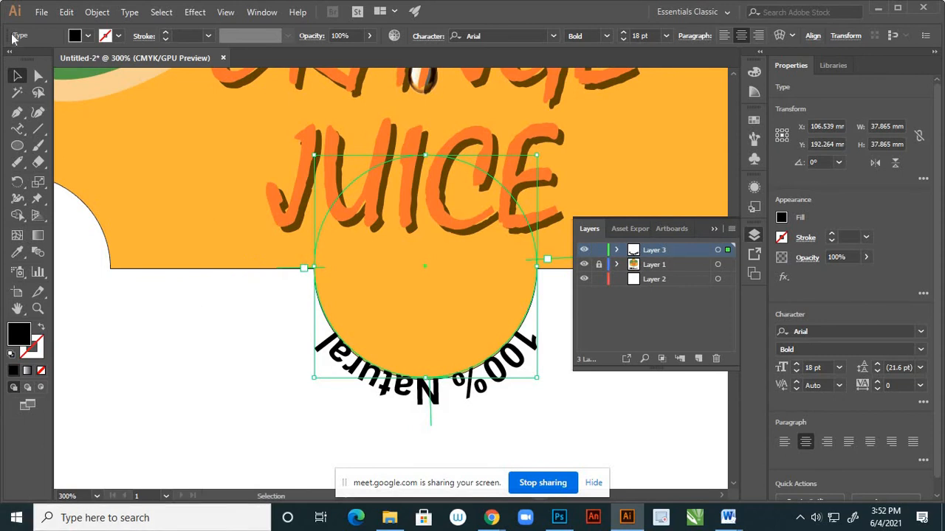
# Flip the curved "100% Natural" text to the inside of the circle using Type on a Path Options with Preview on.
pyautogui.click(135, 13)
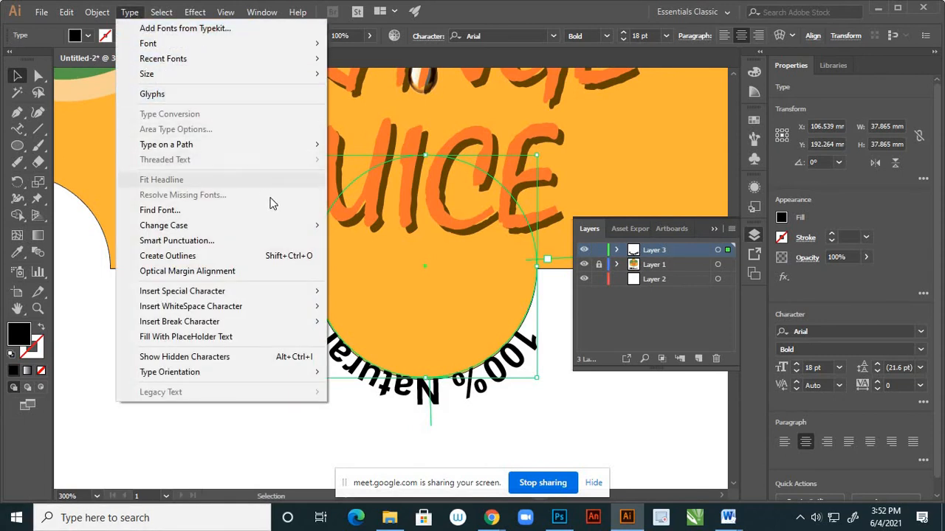
pyautogui.moveTo(269, 147)
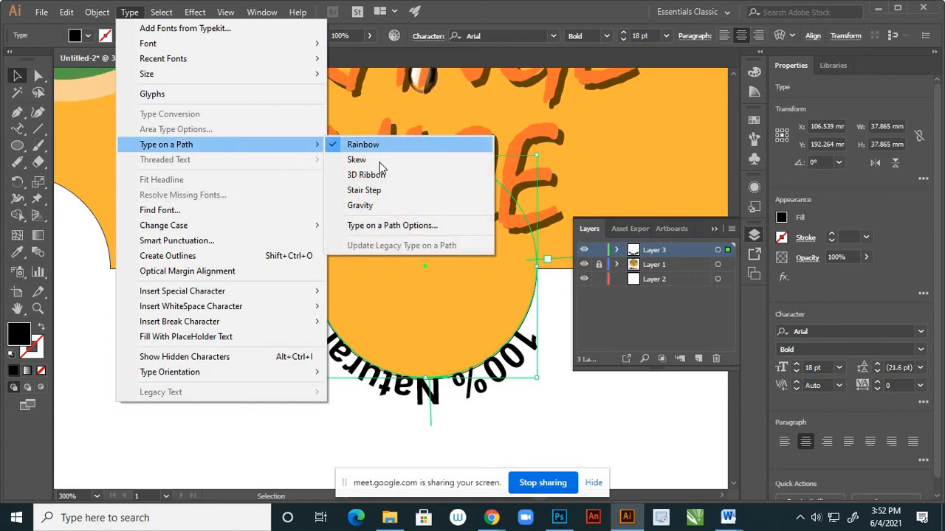
pyautogui.click(396, 228)
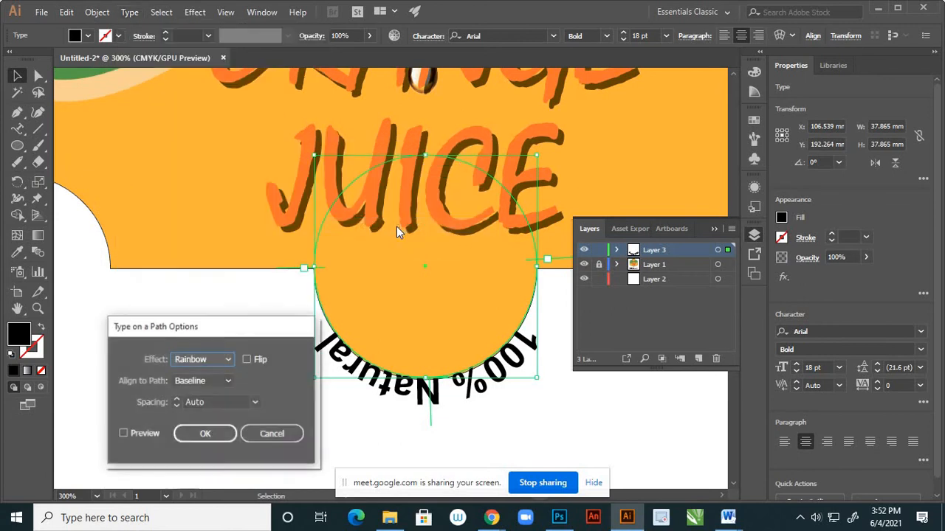
pyautogui.click(123, 434)
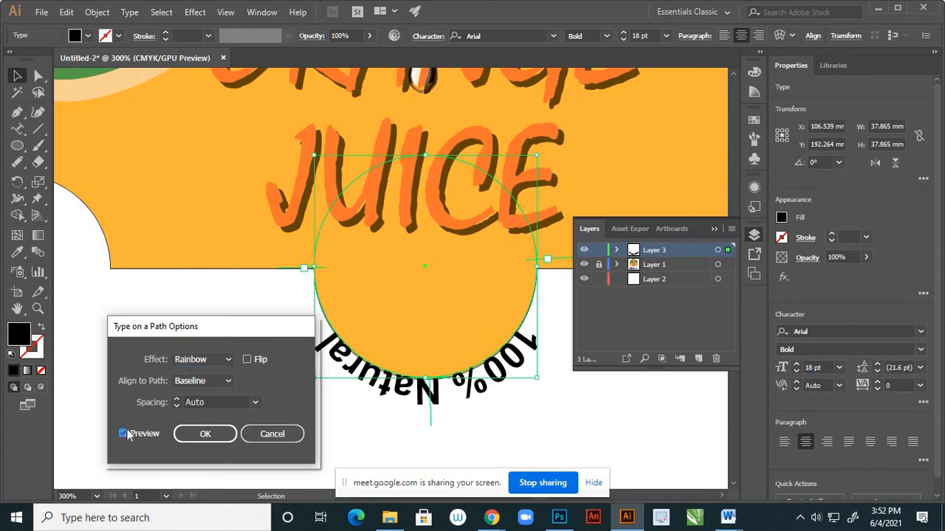
pyautogui.click(228, 381)
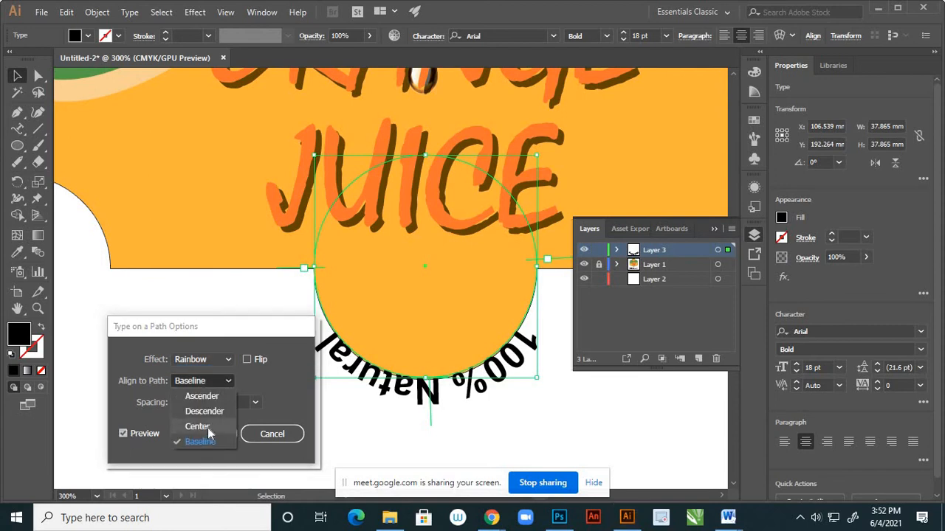
pyautogui.click(248, 360)
pyautogui.click(248, 360)
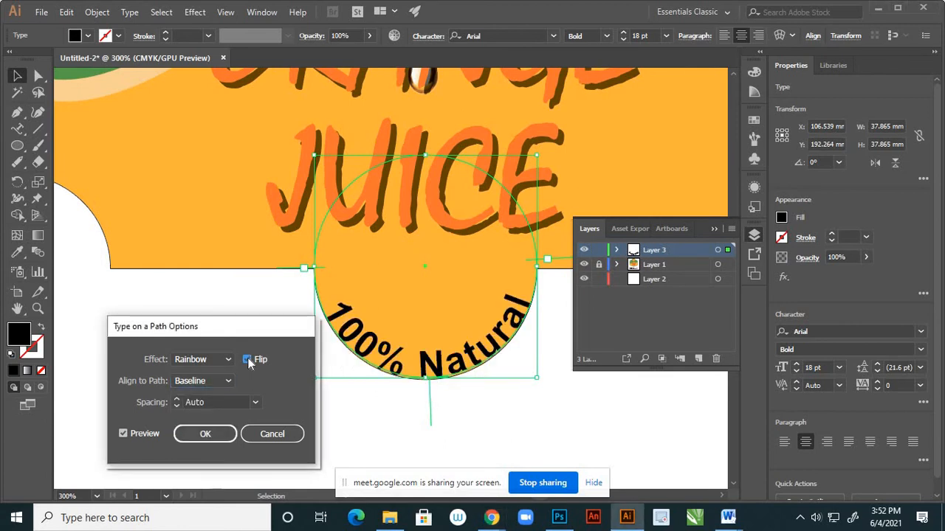
# Try the Center and Ascender path alignments, settle on Descender for the curved text, apply the options and deselect the text.
pyautogui.click(228, 381)
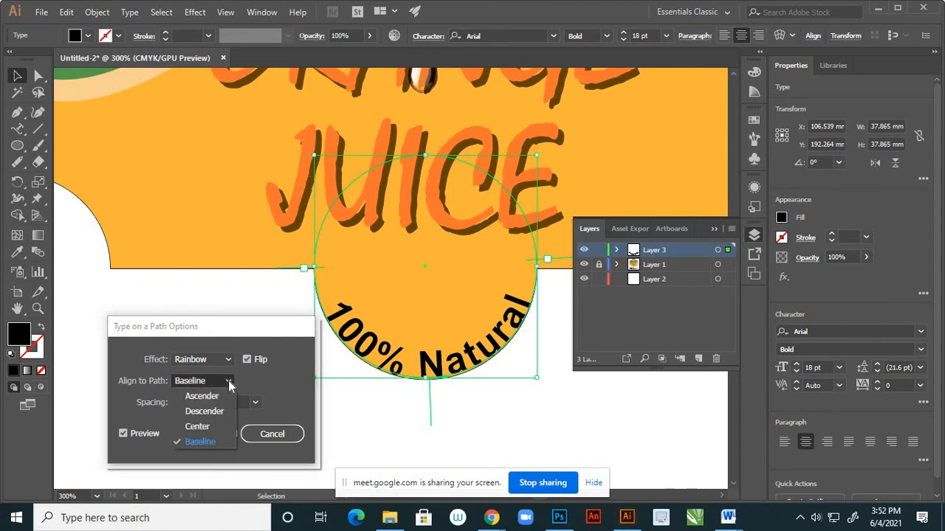
pyautogui.click(208, 435)
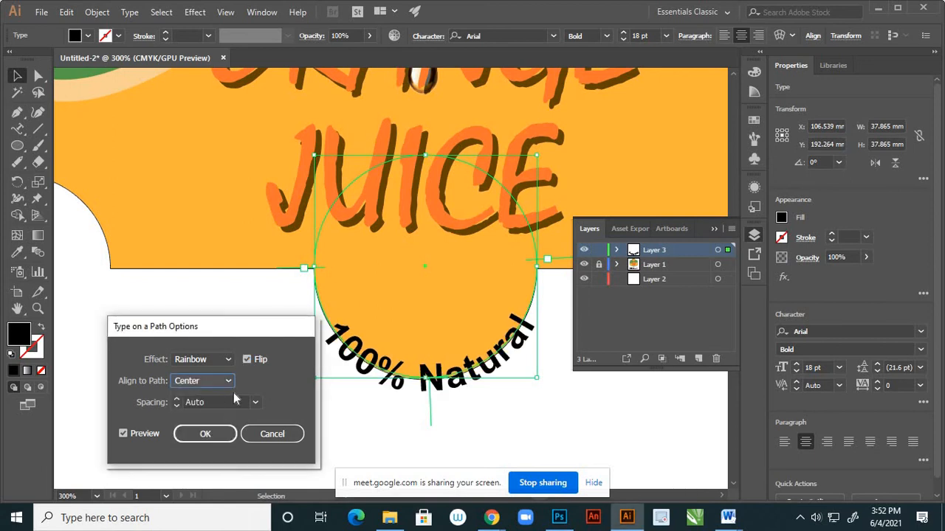
pyautogui.click(229, 381)
pyautogui.click(214, 397)
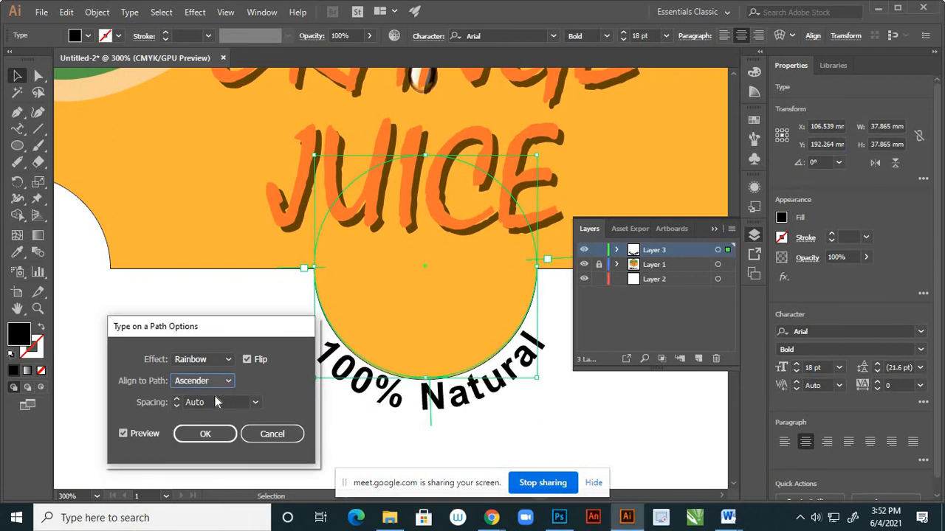
pyautogui.click(228, 381)
pyautogui.click(209, 410)
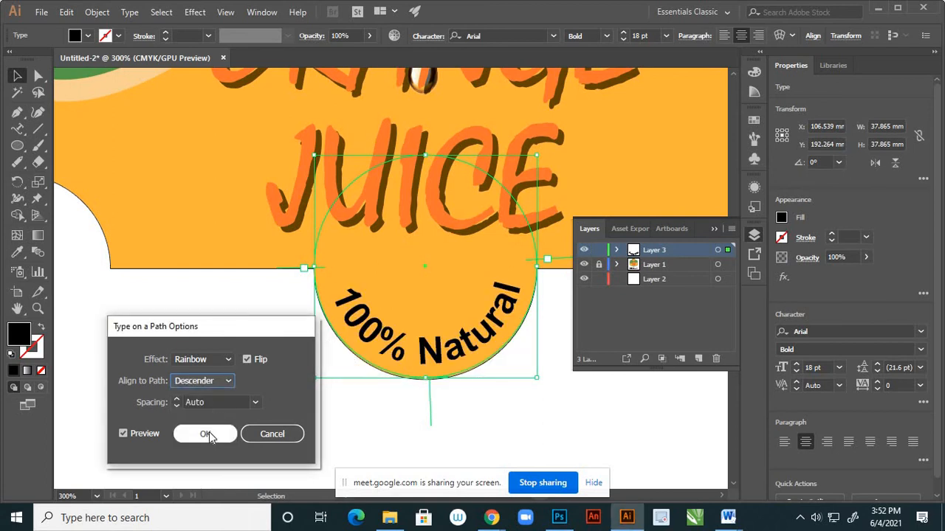
pyautogui.click(209, 434)
pyautogui.click(234, 404)
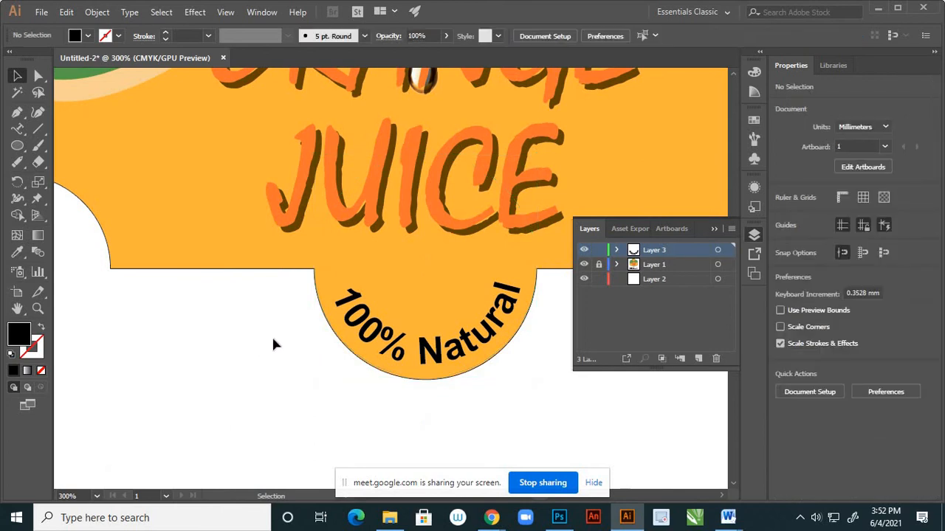
# Try to shift the curved "100% Natural" text slightly along the circle by its middle bracket, and undo the shift.
pyautogui.hotkey('ctrl', '1')
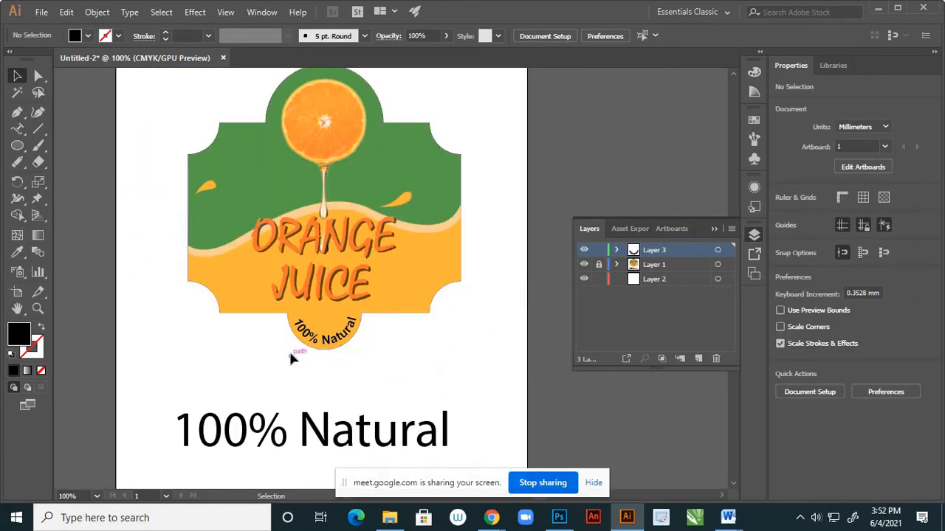
pyautogui.scroll(2, 292, 349)
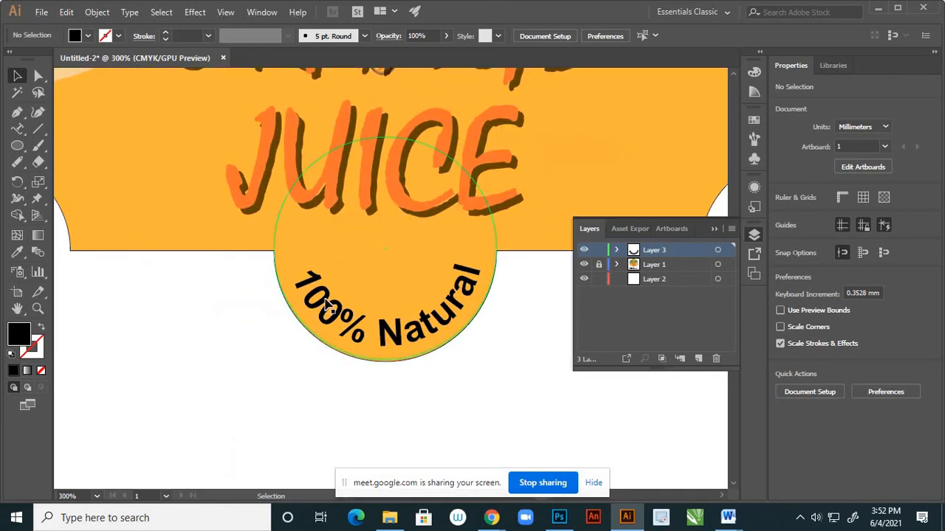
pyautogui.click(307, 335)
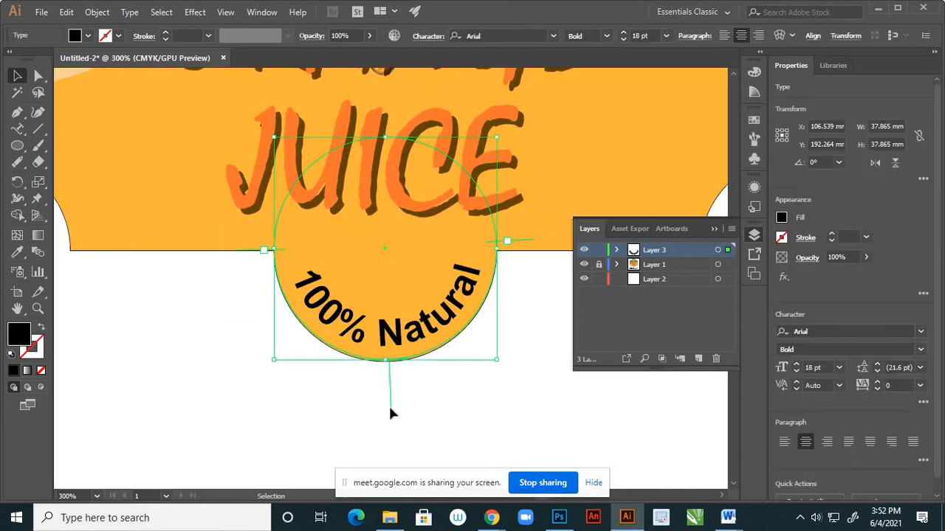
pyautogui.moveTo(390, 414); pyautogui.dragTo(395, 406)
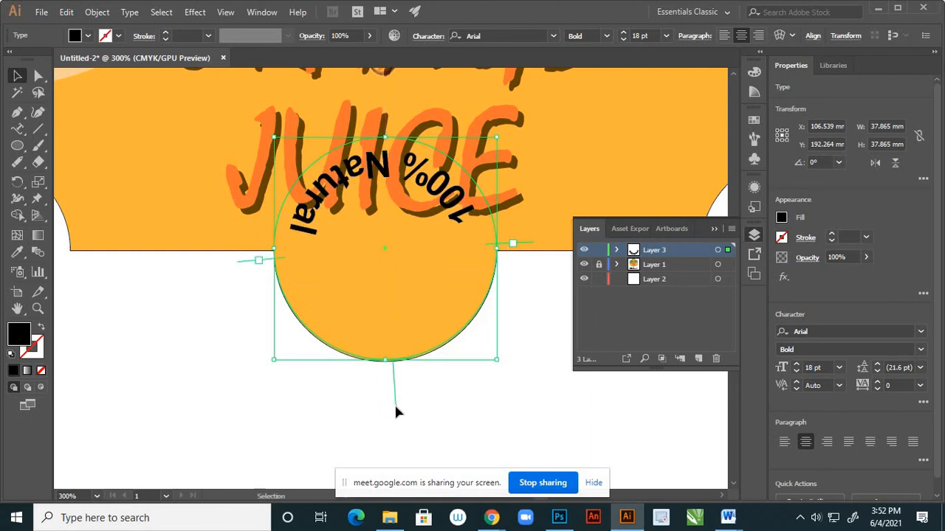
pyautogui.hotkey('ctrl', 'z')
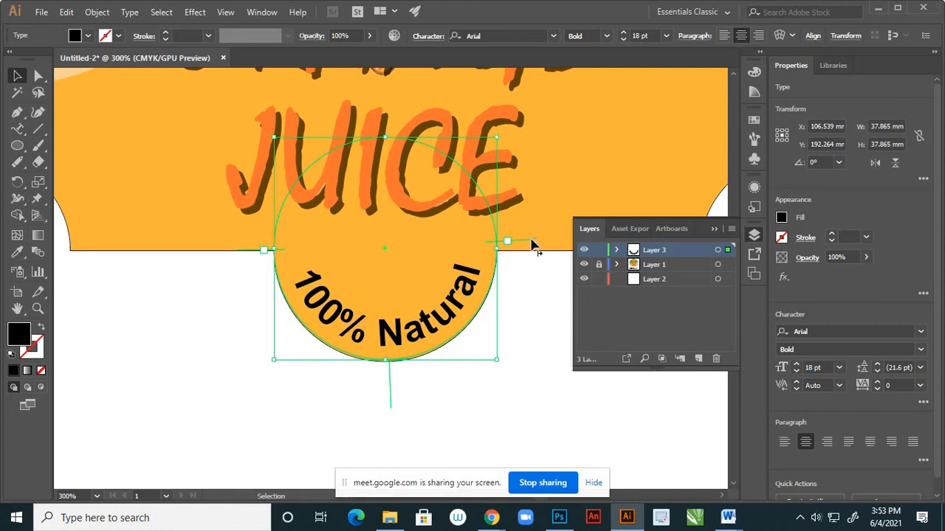
# Deselect the curved text and save the document to the Desktop as "label design" in Adobe Illustrator format, Illustrator CC version.
pyautogui.moveTo(530, 247); pyautogui.dragTo(533, 249)
pyautogui.click(528, 316)
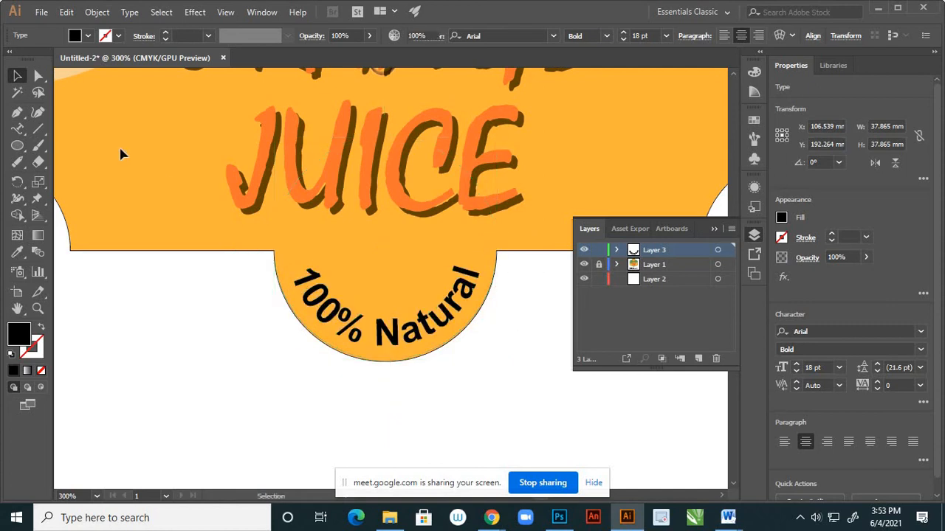
pyautogui.press('a')
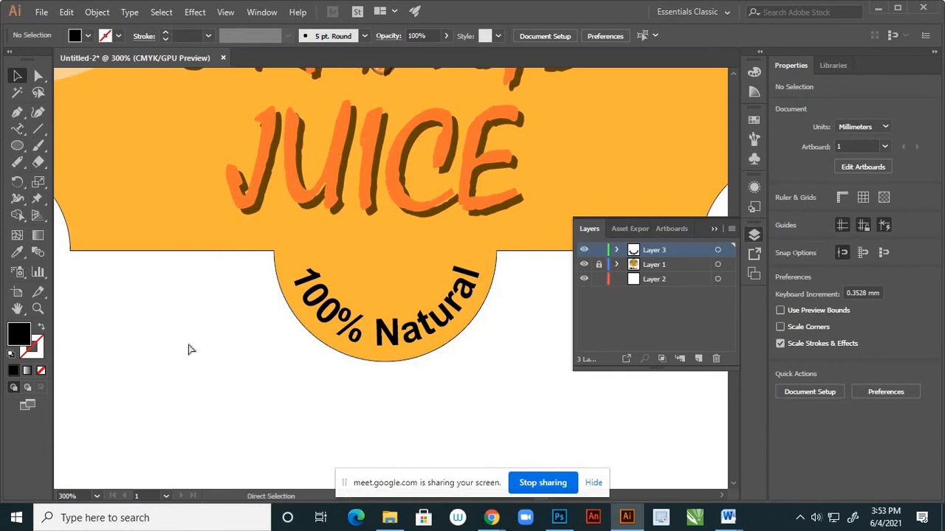
pyautogui.hotkey('ctrl', 's')
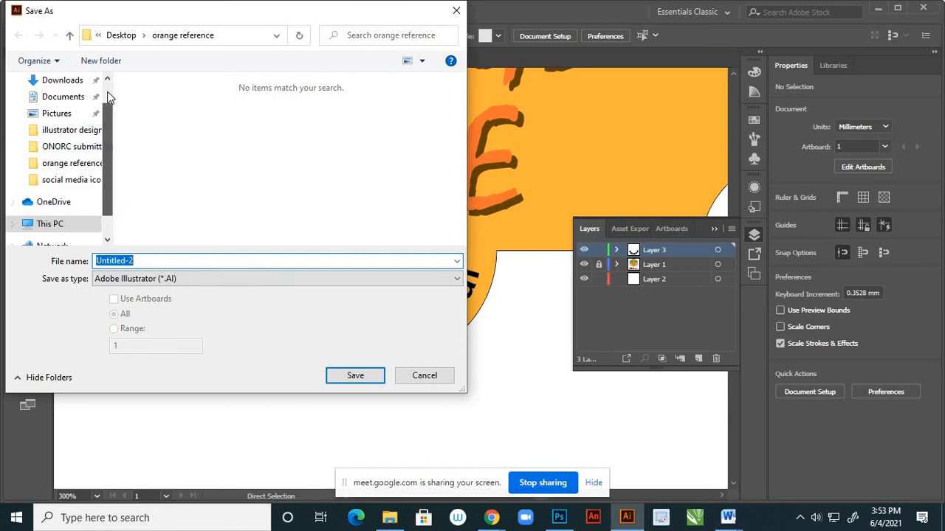
pyautogui.scroll(1, 96, 103)
pyautogui.click(57, 108)
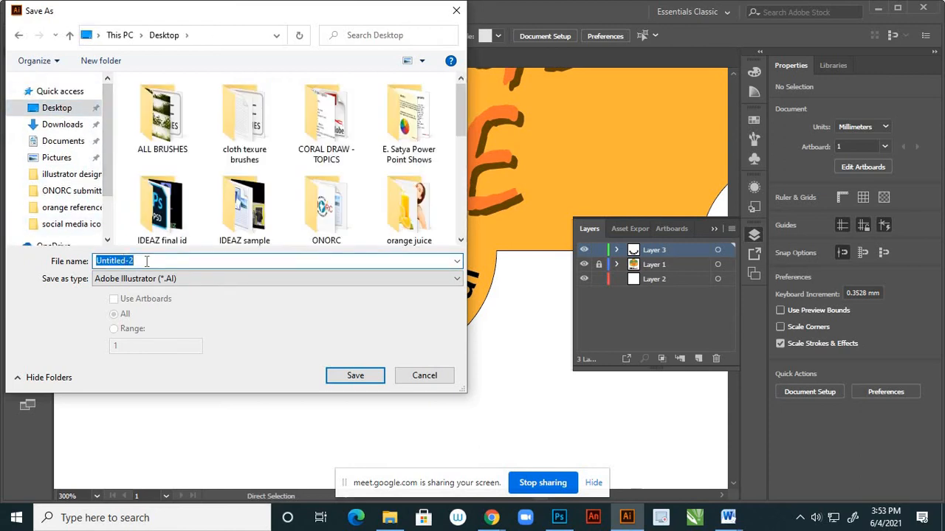
pyautogui.write('label design')
pyautogui.click(342, 376)
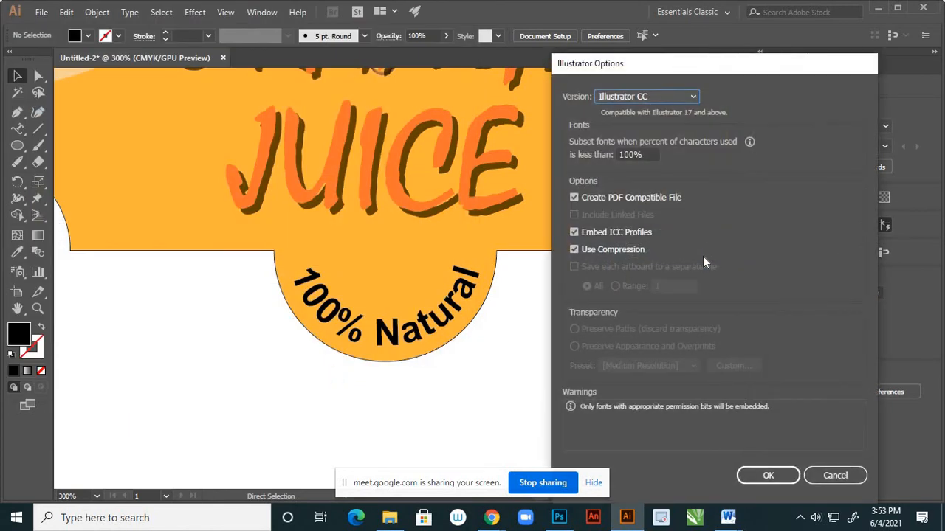
pyautogui.click(747, 475)
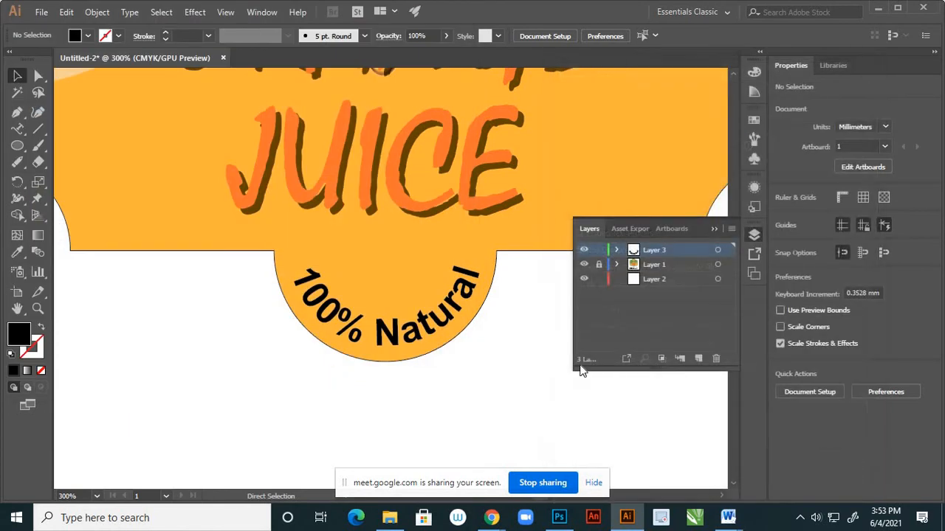
# Unlock Layer 1 and delete the leftover straight "100% Natural" text below the label.
pyautogui.click(717, 229)
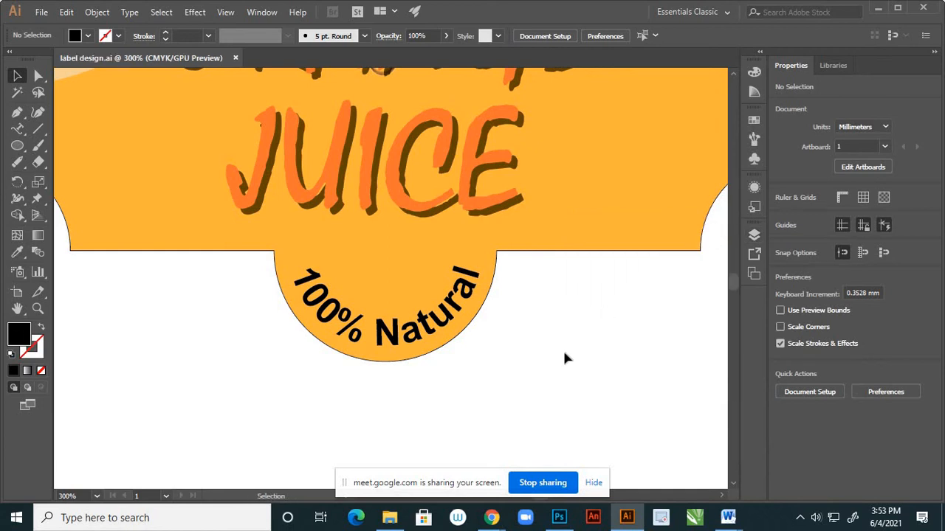
pyautogui.scroll(-6, 436, 372)
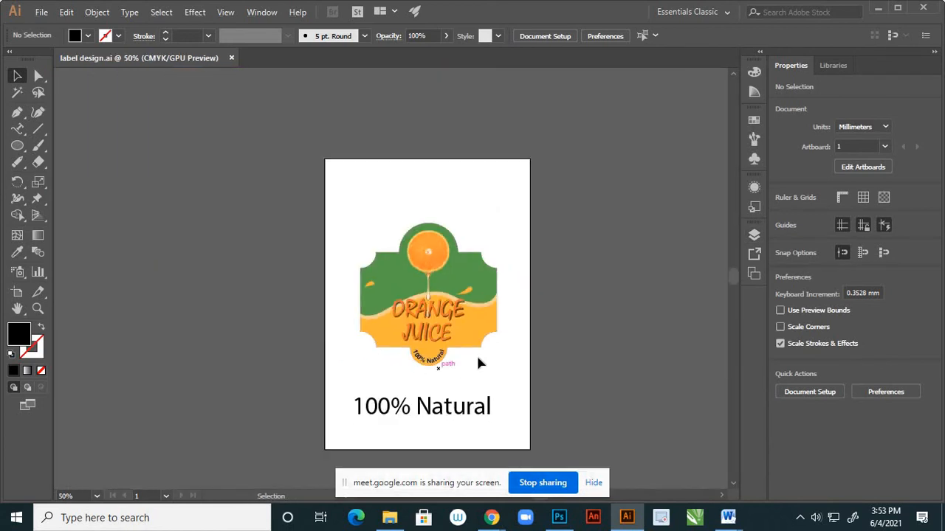
pyautogui.scroll(2, 490, 307)
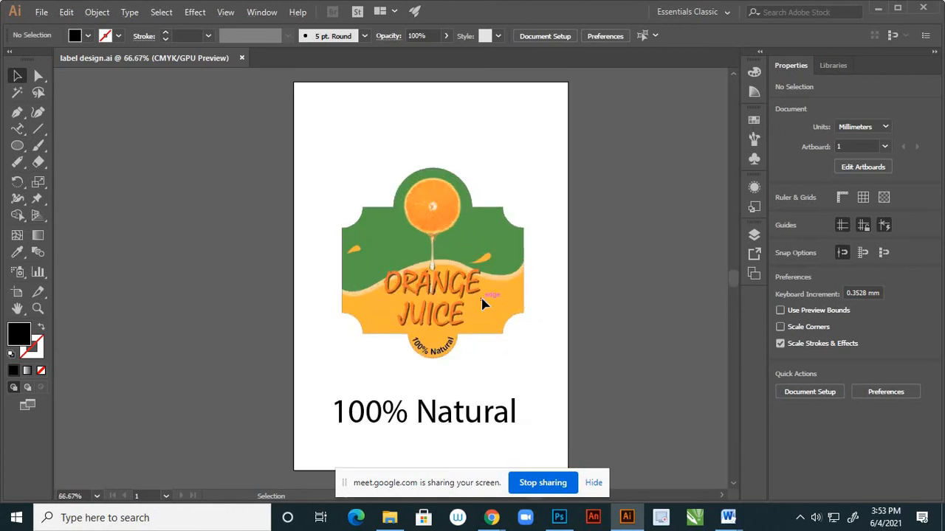
pyautogui.scroll(1, 419, 310)
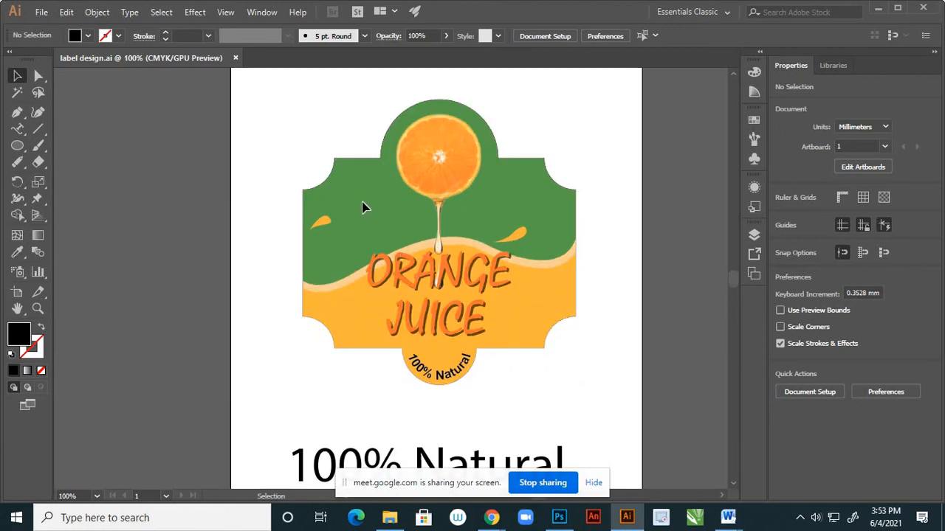
pyautogui.scroll(1, 442, 292)
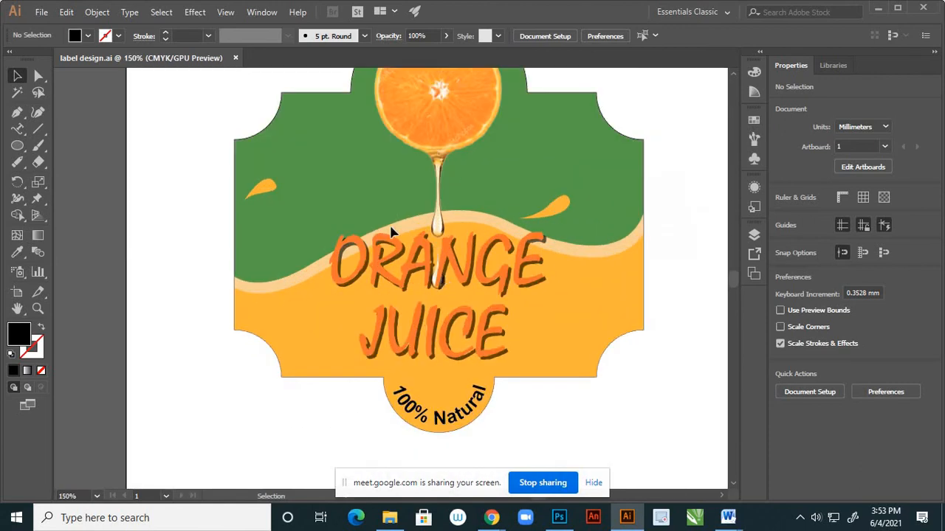
pyautogui.scroll(-1, 435, 229)
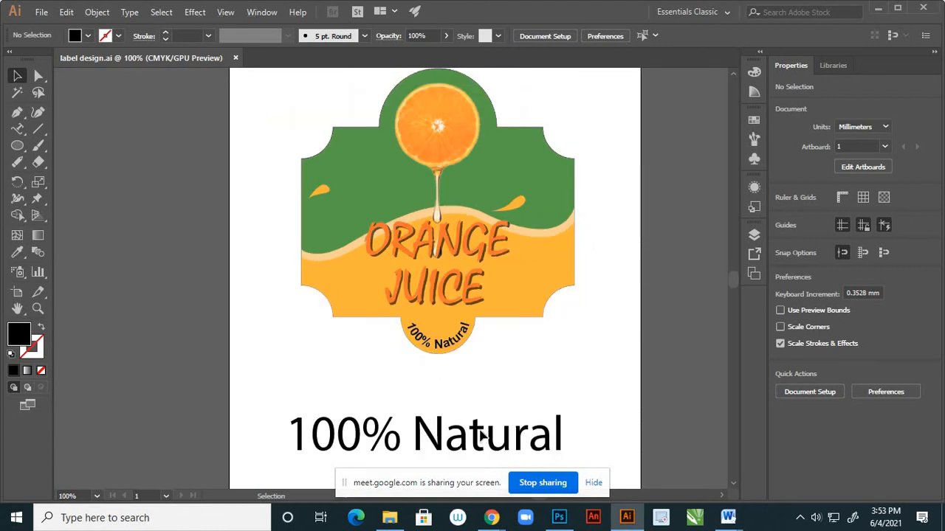
pyautogui.click(755, 234)
pyautogui.click(584, 264)
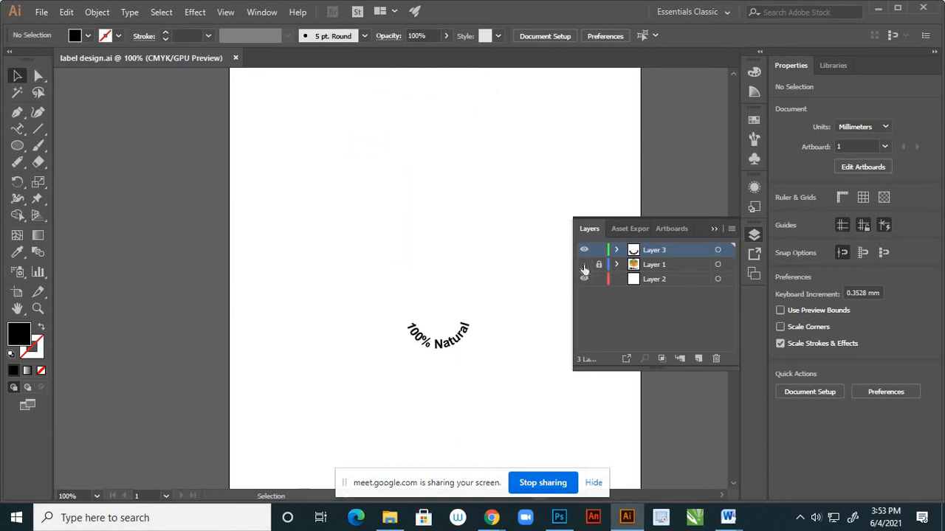
pyautogui.click(584, 264)
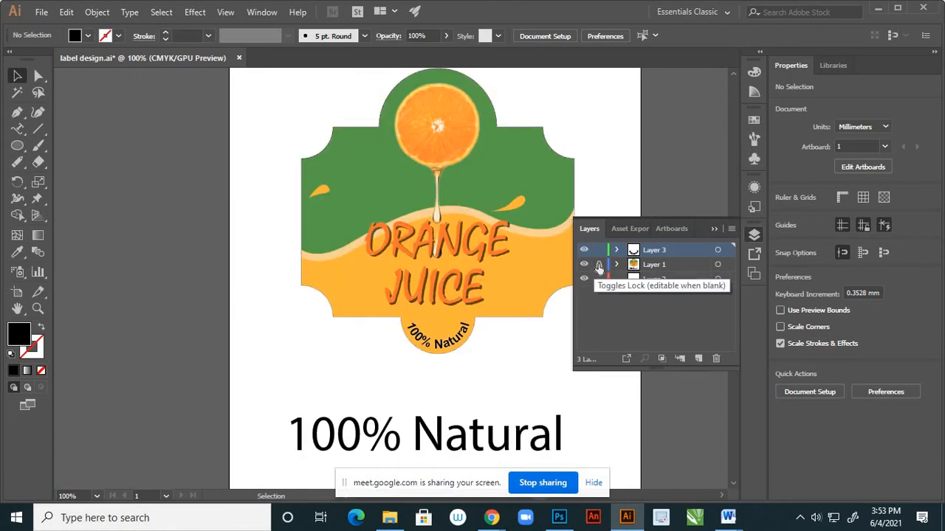
pyautogui.click(526, 447)
pyautogui.press('Delete')
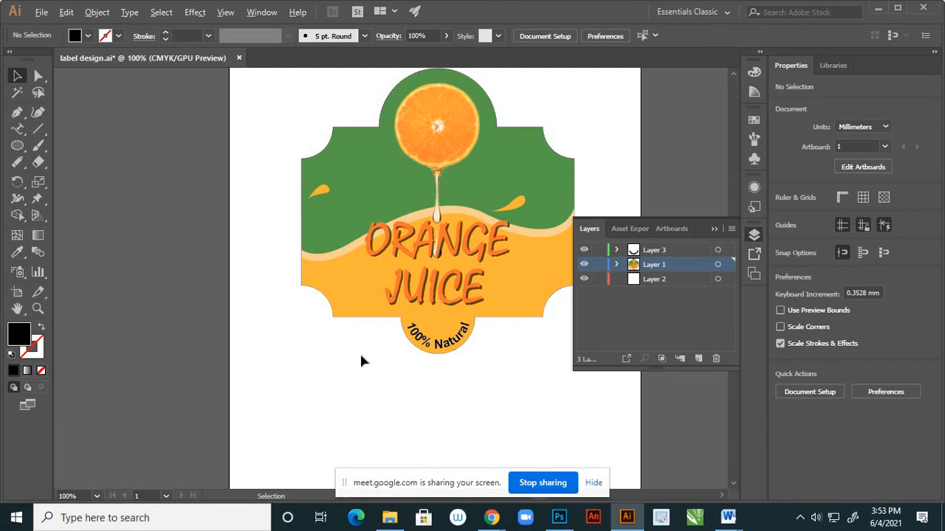
pyautogui.scroll(-3, 362, 359)
pyautogui.scroll(2, 383, 316)
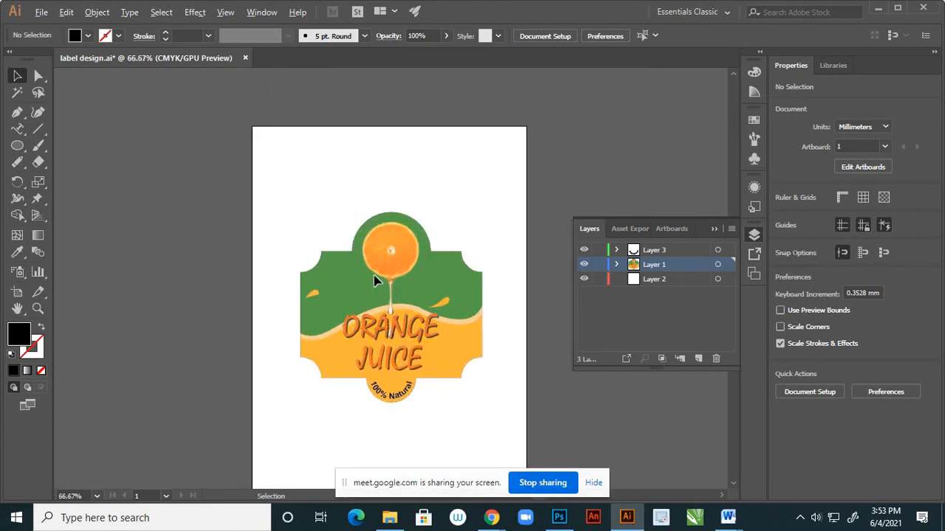
pyautogui.scroll(2, 374, 280)
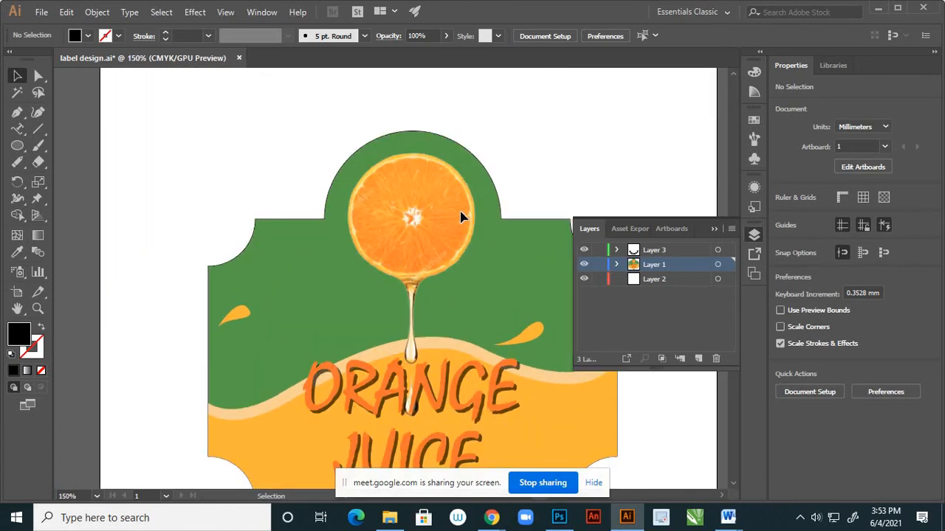
pyautogui.scroll(-4, 460, 216)
pyautogui.scroll(4, 451, 258)
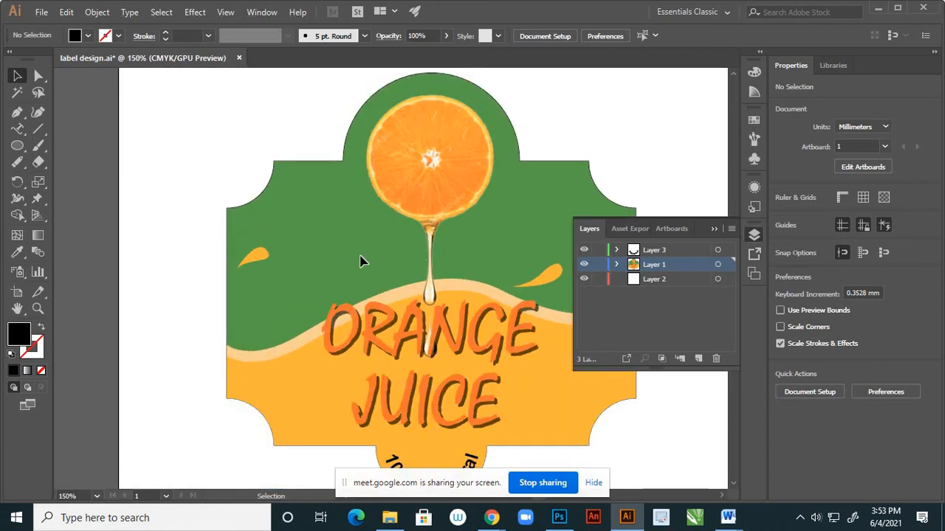
pyautogui.scroll(-2, 361, 262)
pyautogui.scroll(2, 428, 303)
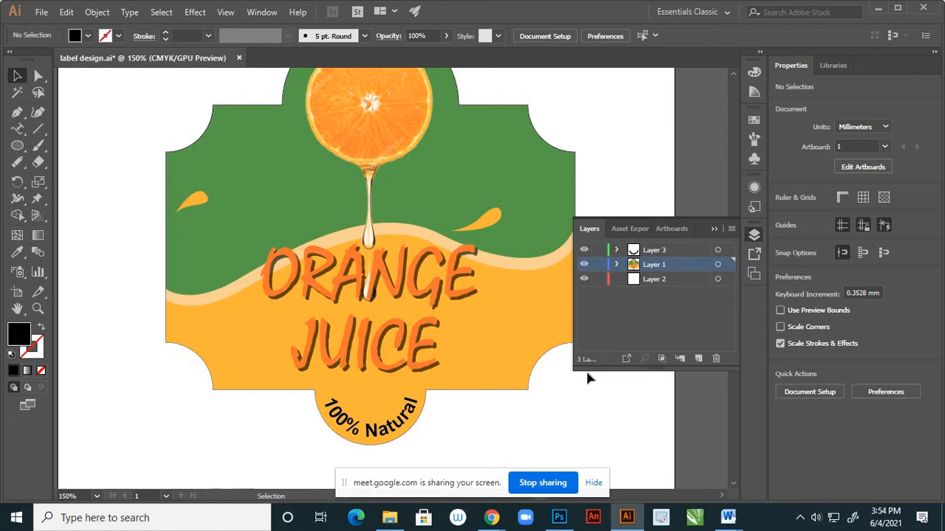
# Expand Layer 1 and find the green label shape among its objects by toggling their visibility, unlocking that path.
pyautogui.click(584, 266)
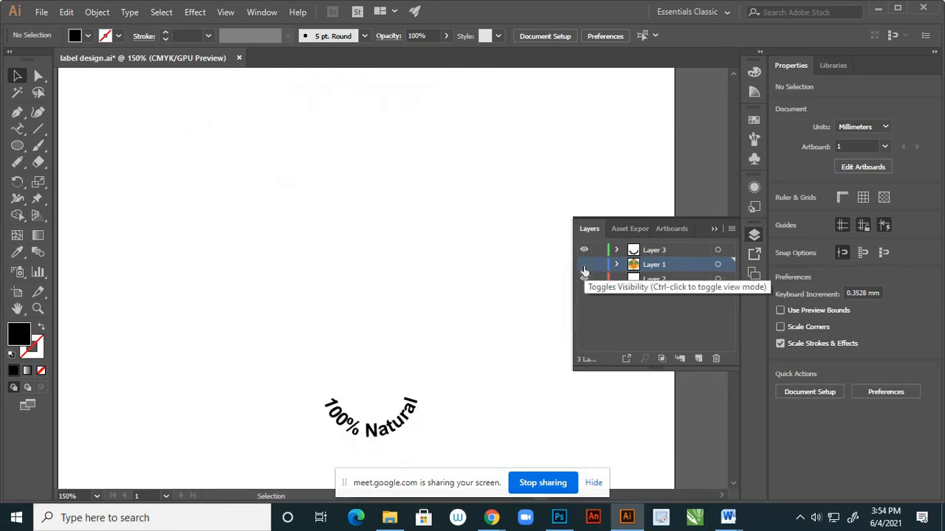
pyautogui.click(584, 264)
pyautogui.click(617, 264)
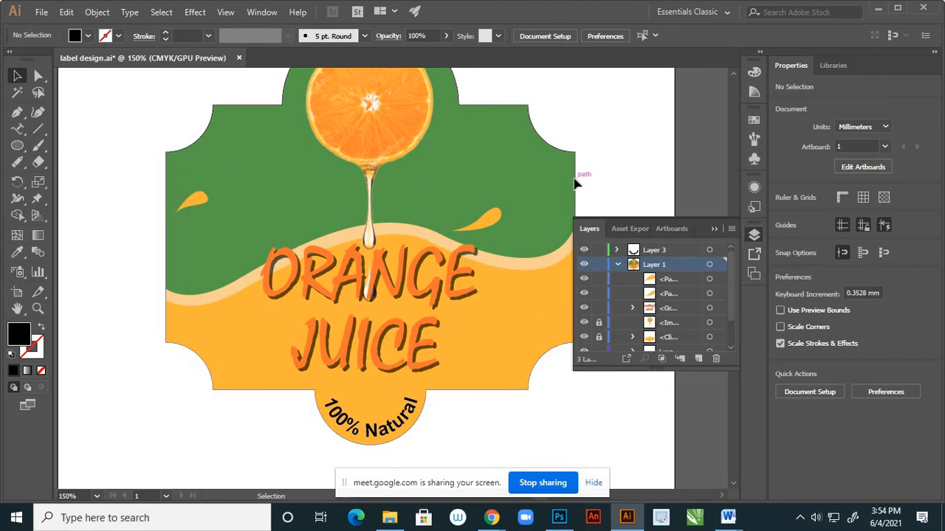
pyautogui.scroll(-2, 654, 316)
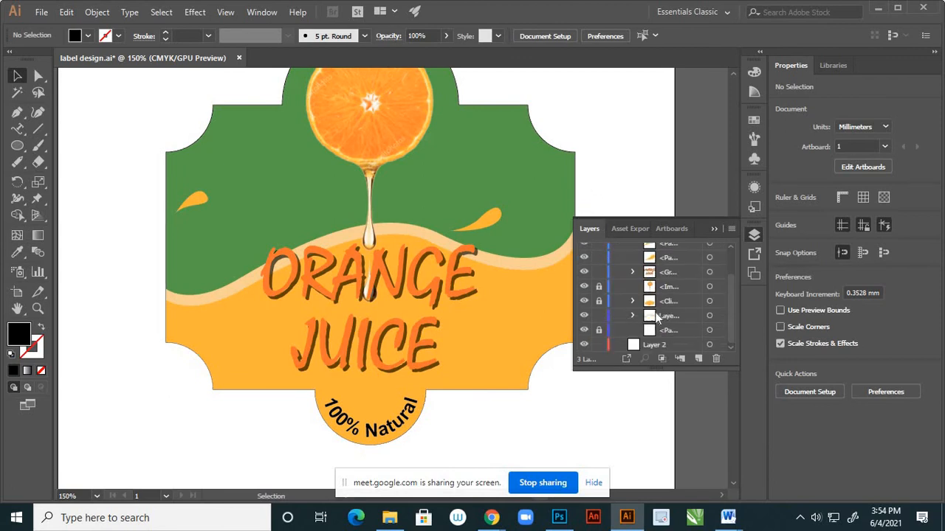
pyautogui.click(584, 301)
pyautogui.click(583, 301)
pyautogui.click(584, 331)
pyautogui.click(584, 331)
pyautogui.click(584, 329)
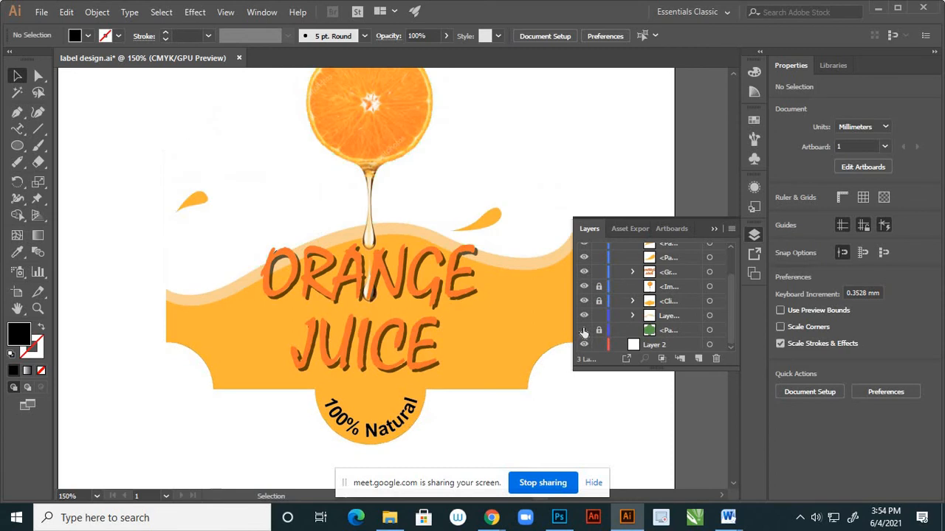
pyautogui.click(584, 329)
# Duplicate the green label shape in front and move the copy directly below the clipped wave group in Layer 1.
pyautogui.click(709, 330)
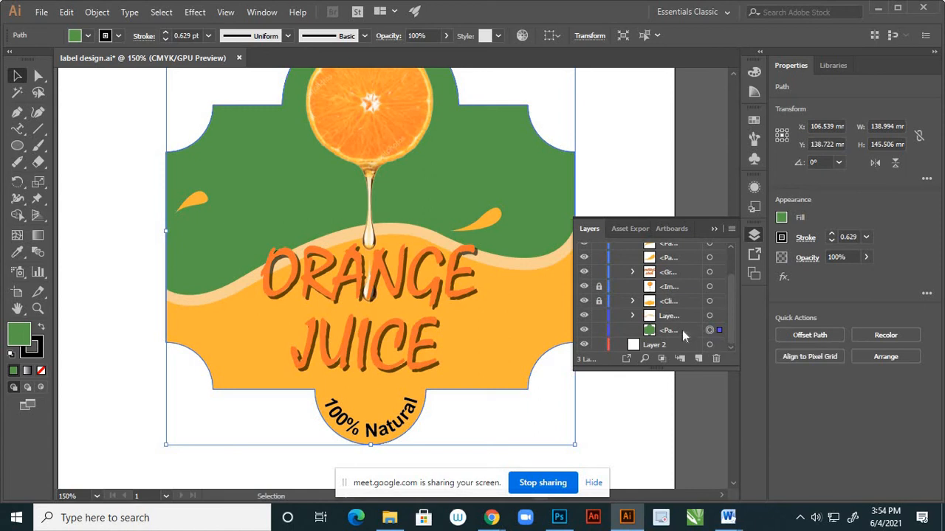
pyautogui.click(682, 330)
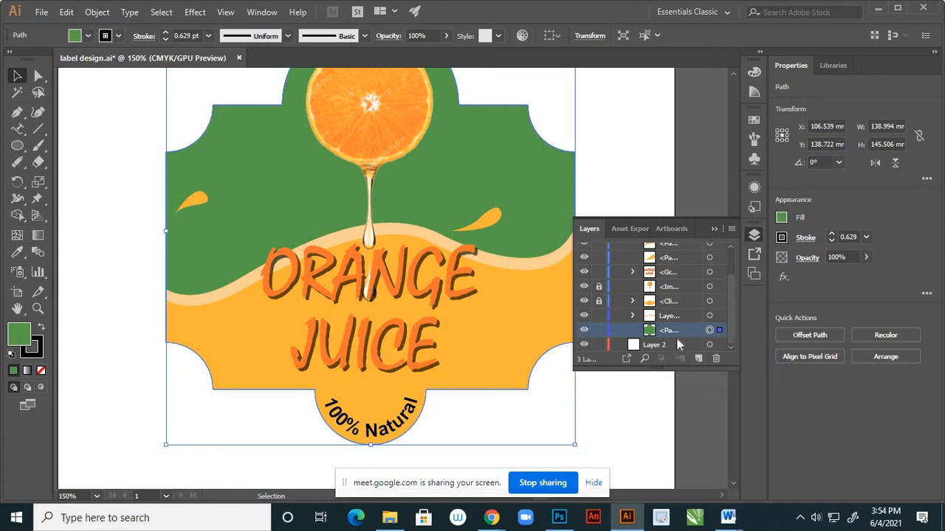
pyautogui.hotkey('ctrl', 'shift', ']')
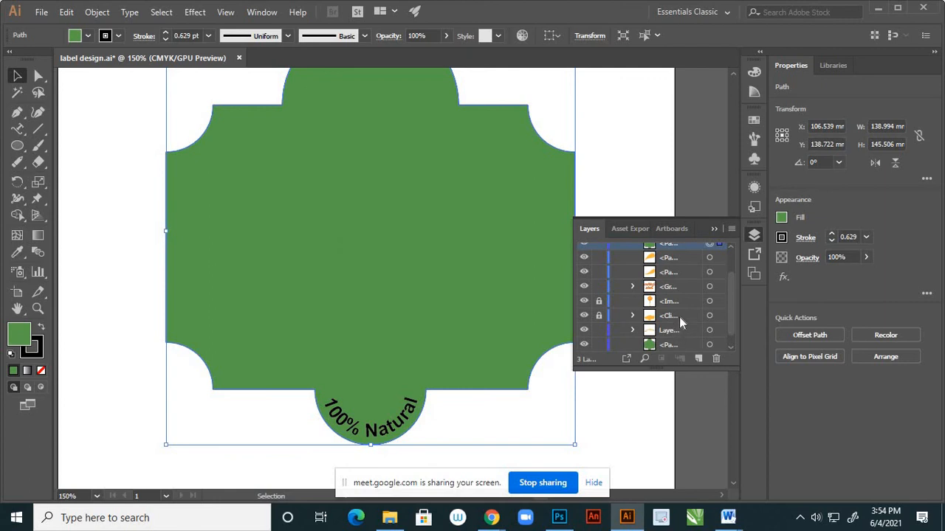
pyautogui.moveTo(678, 245); pyautogui.dragTo(678, 337)
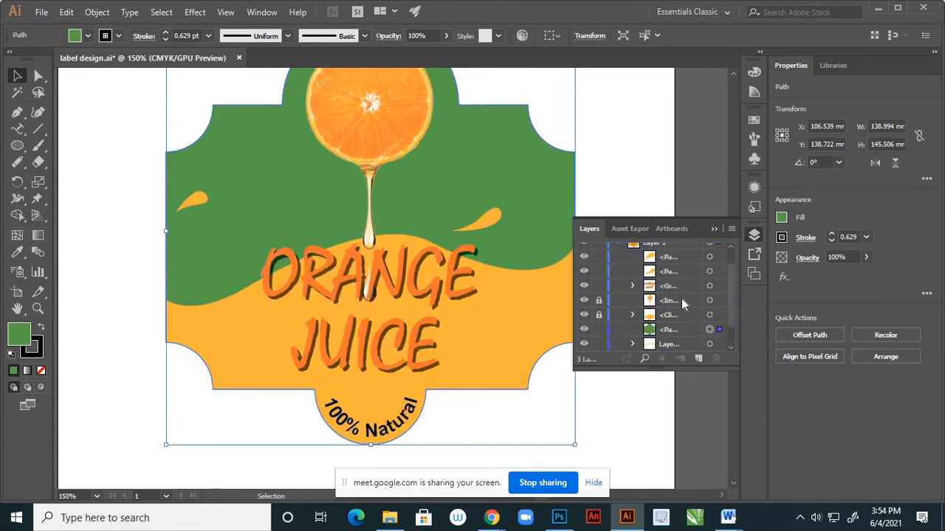
pyautogui.scroll(-2, 682, 298)
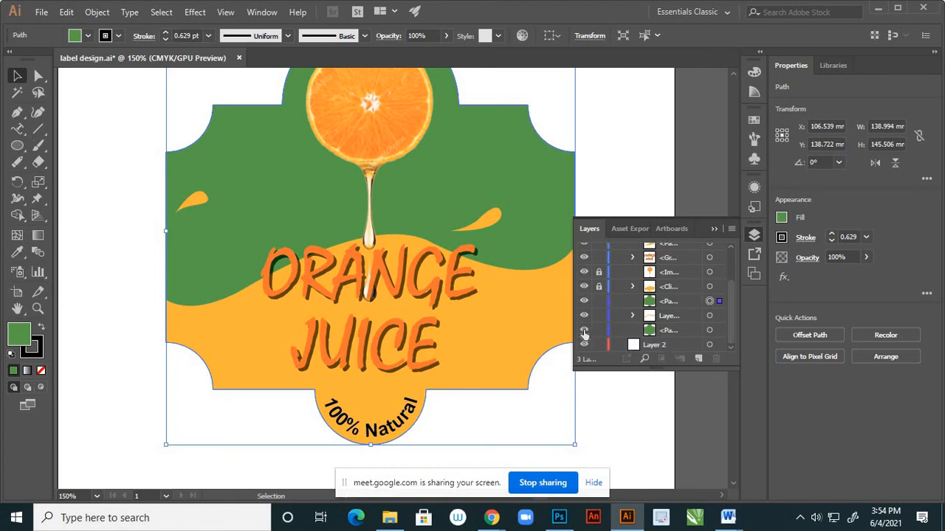
# Toggle the visibility of both green shapes to tell them apart, and lock the original at the bottom of Layer 1.
pyautogui.click(584, 301)
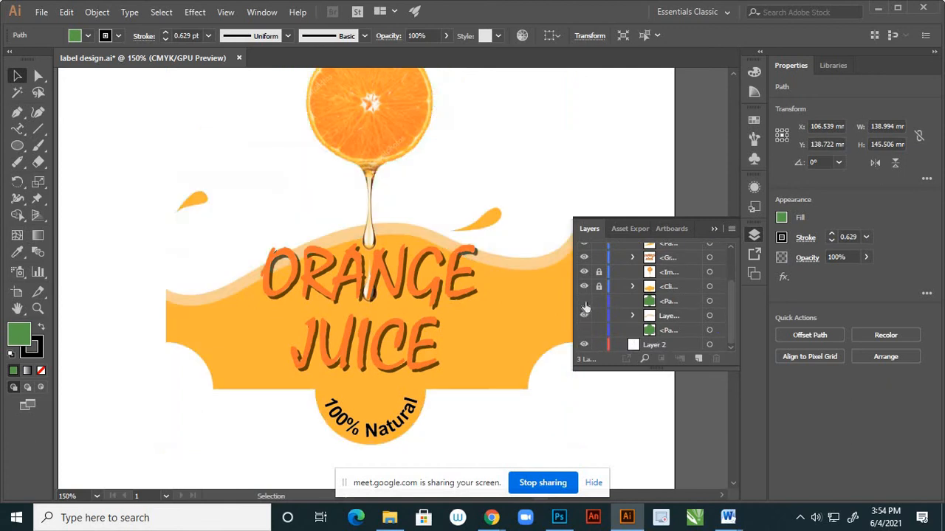
pyautogui.click(584, 329)
pyautogui.click(600, 330)
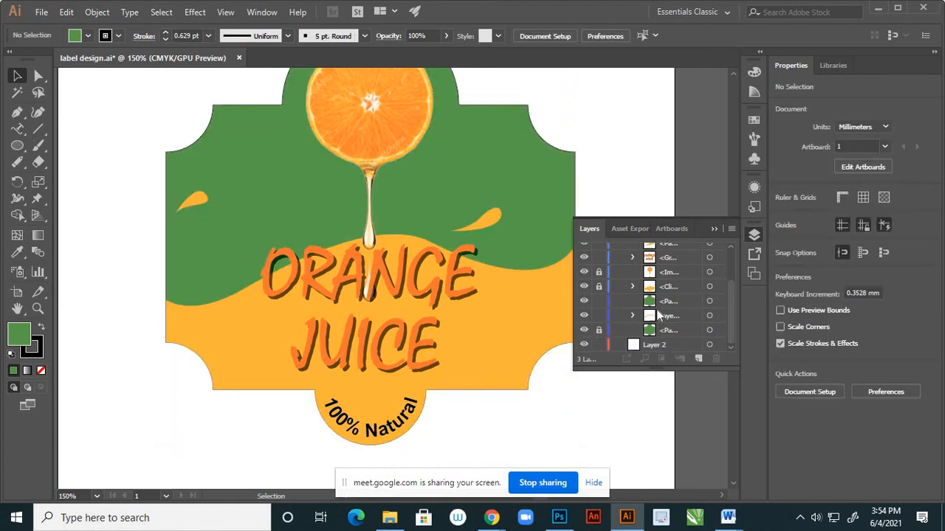
# Scale the copied green shape down proportionally from its centre to about 130 × 136 mm, keeping its current fill colour.
pyautogui.click(710, 301)
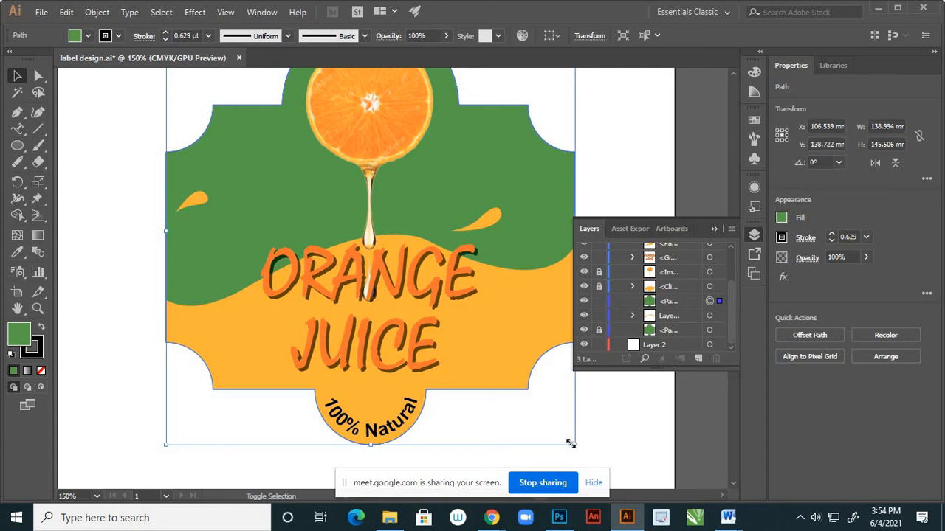
pyautogui.moveTo(569, 443); pyautogui.dragTo(563, 439)
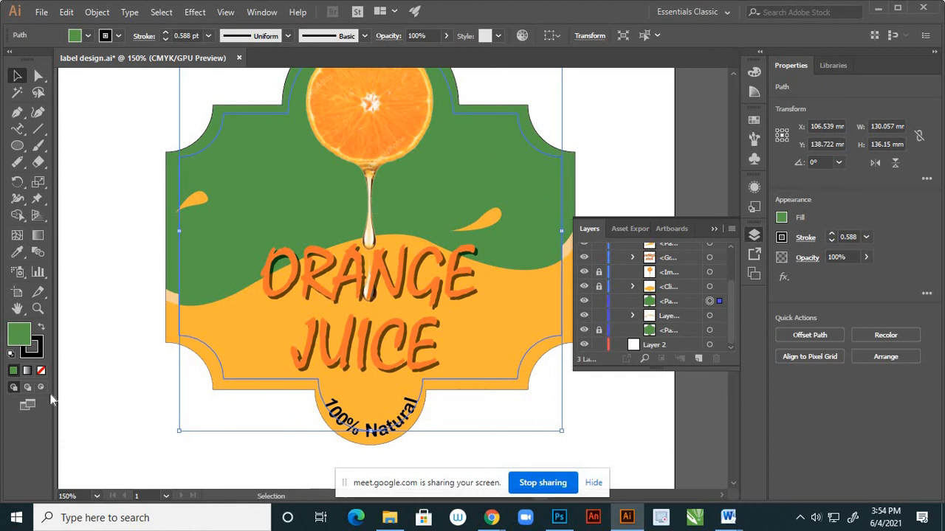
pyautogui.doubleClick(22, 339)
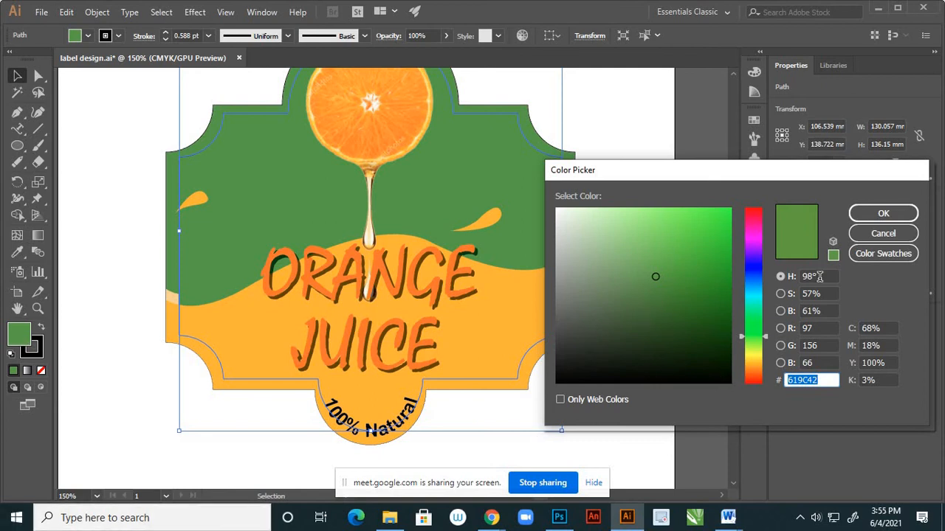
pyautogui.click(883, 233)
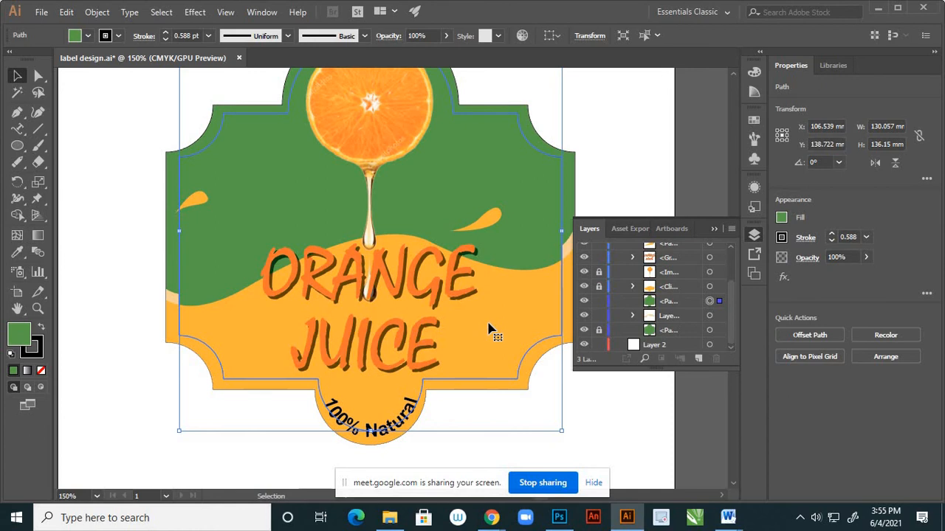
# Try the wave's orange on the inset label shape, as a fill and as a 10 pt stroke without fill.
pyautogui.press('i')
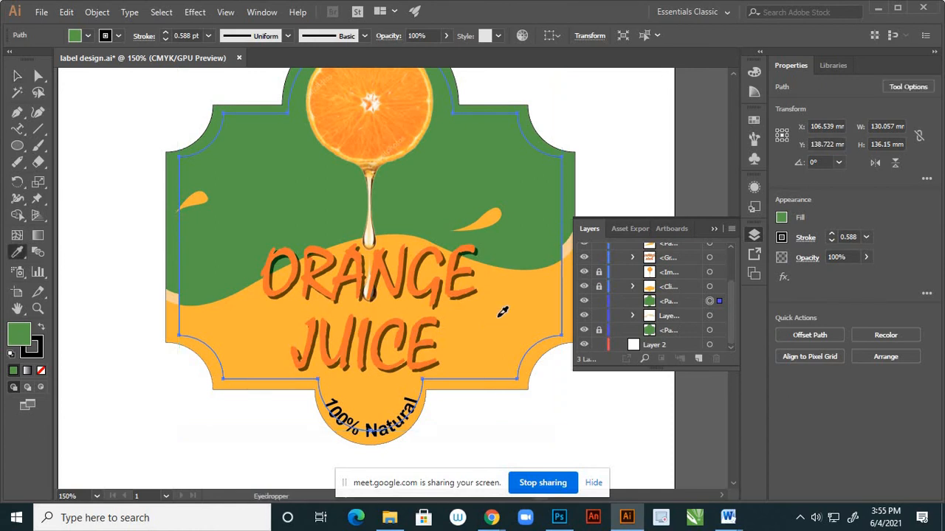
pyautogui.click(500, 315)
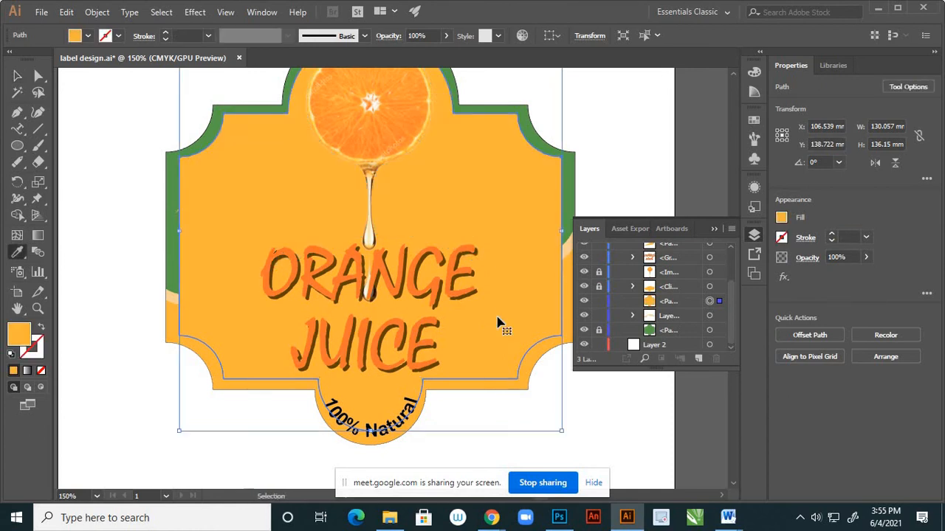
pyautogui.hotkey('ctrl', 'z')
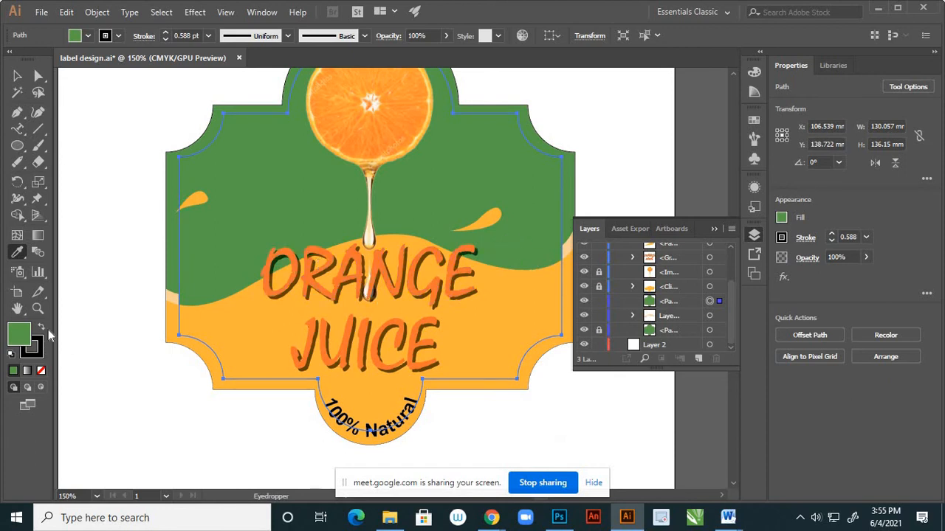
pyautogui.click(500, 312)
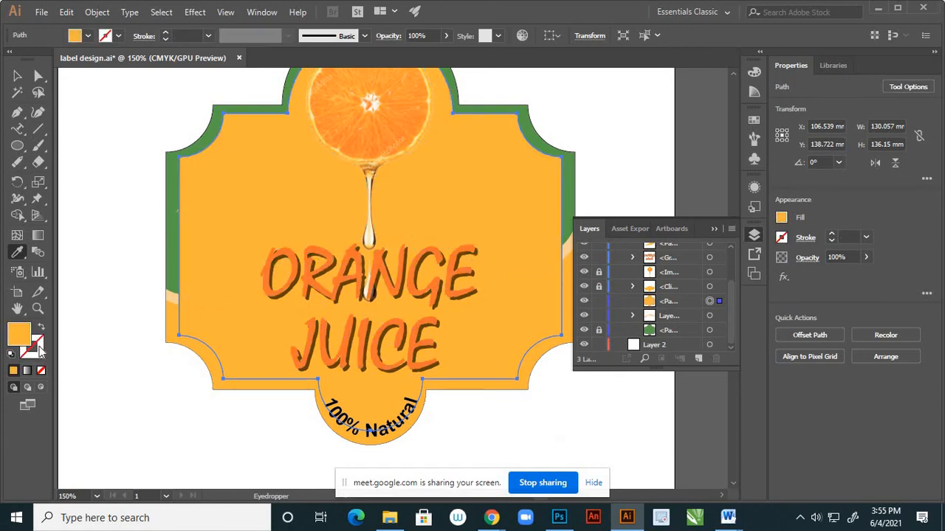
pyautogui.click(42, 330)
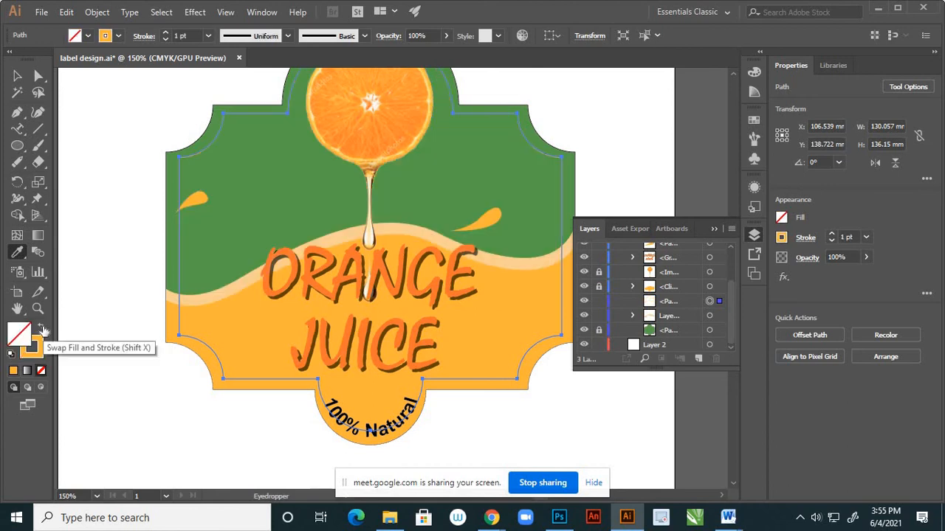
pyautogui.click(209, 37)
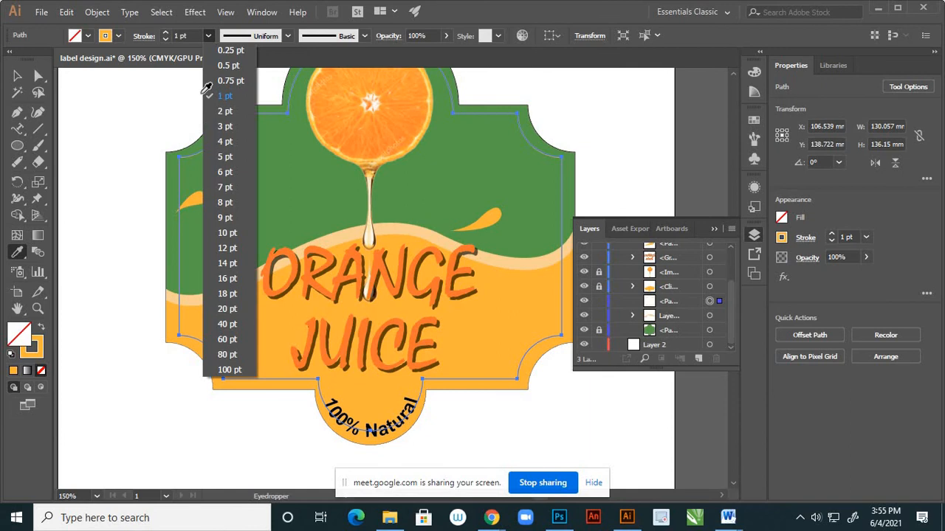
pyautogui.click(218, 235)
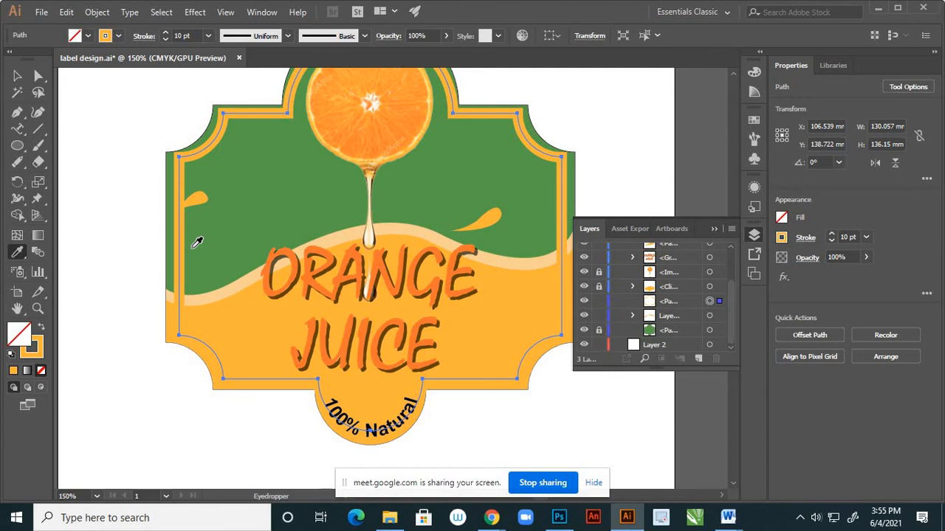
pyautogui.hotkey('ctrl', 'z')
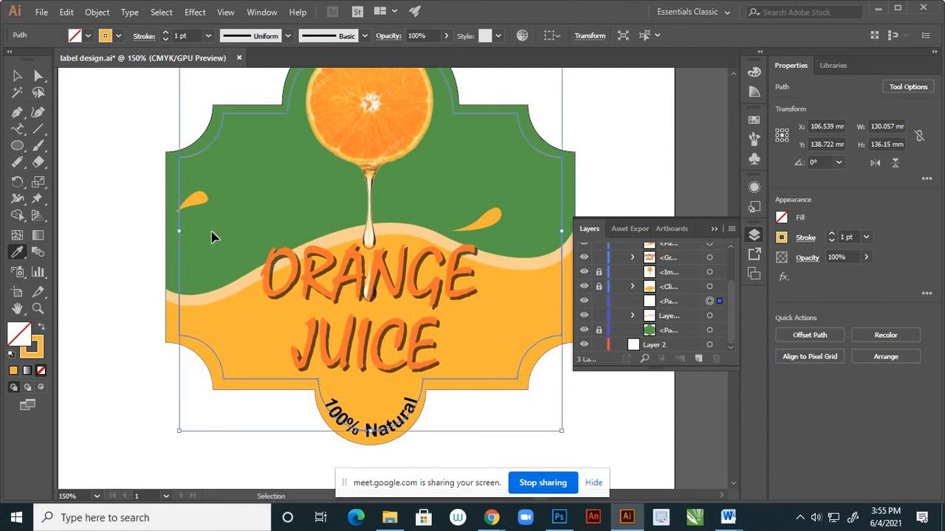
pyautogui.hotkey('shift', 'x')
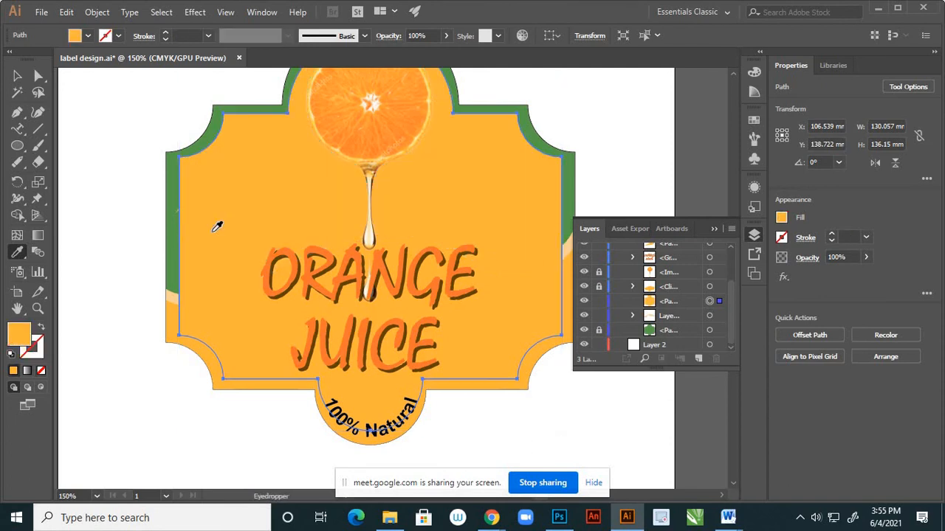
# Copy the outer label's green appearance onto the inset shape and darken its fill to 34601B.
pyautogui.click(18, 76)
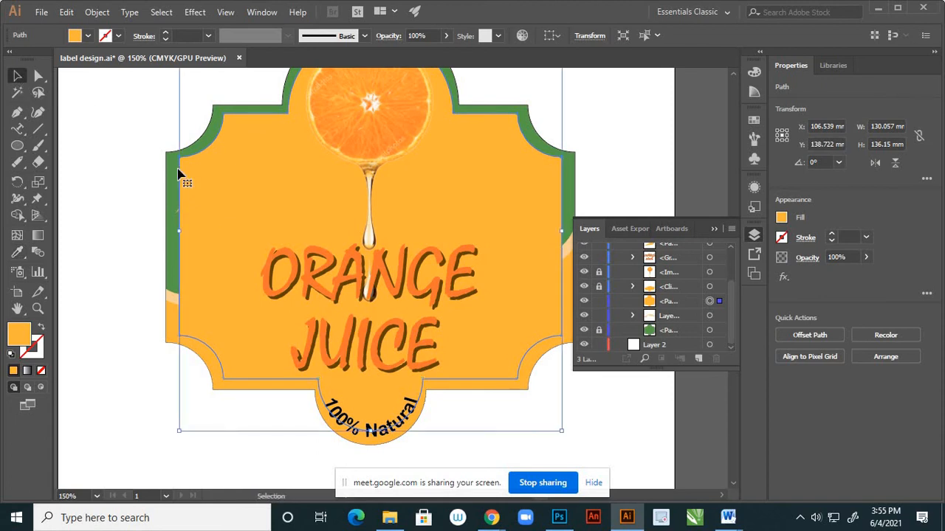
pyautogui.press('i')
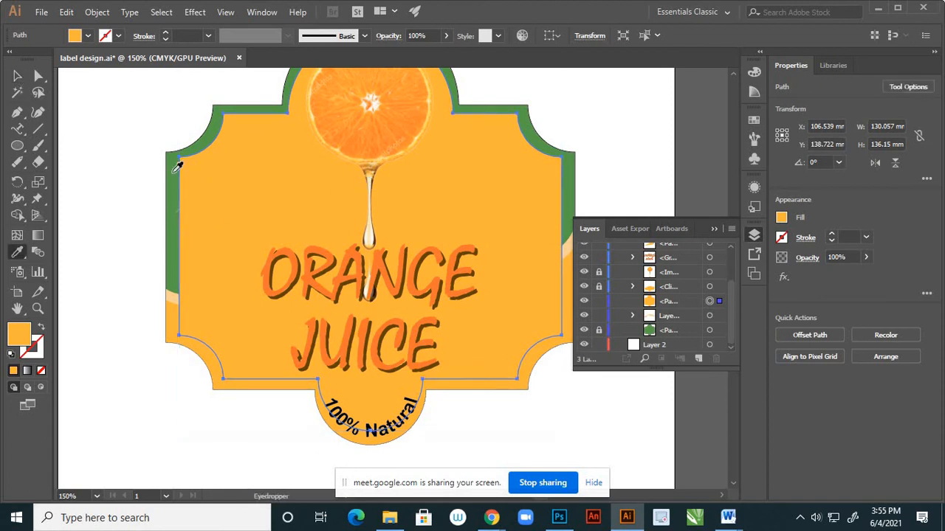
pyautogui.click(178, 166)
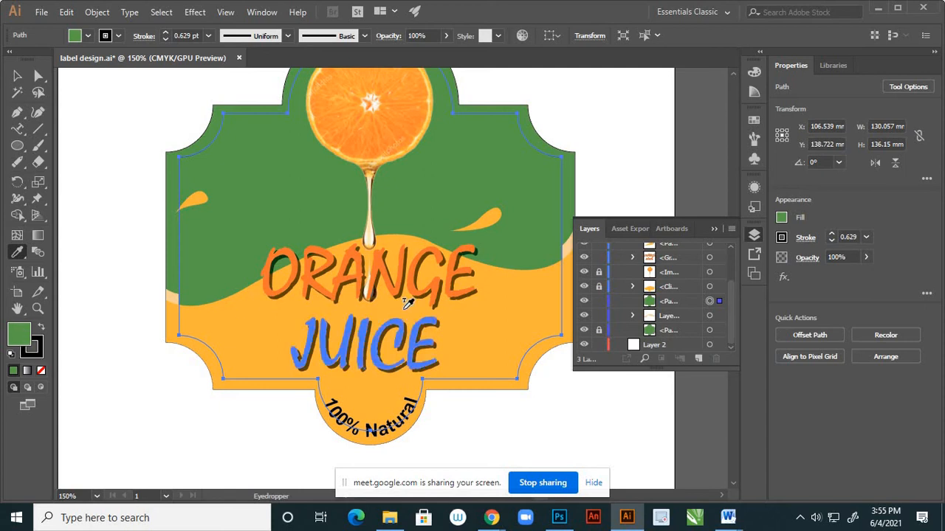
pyautogui.doubleClick(27, 334)
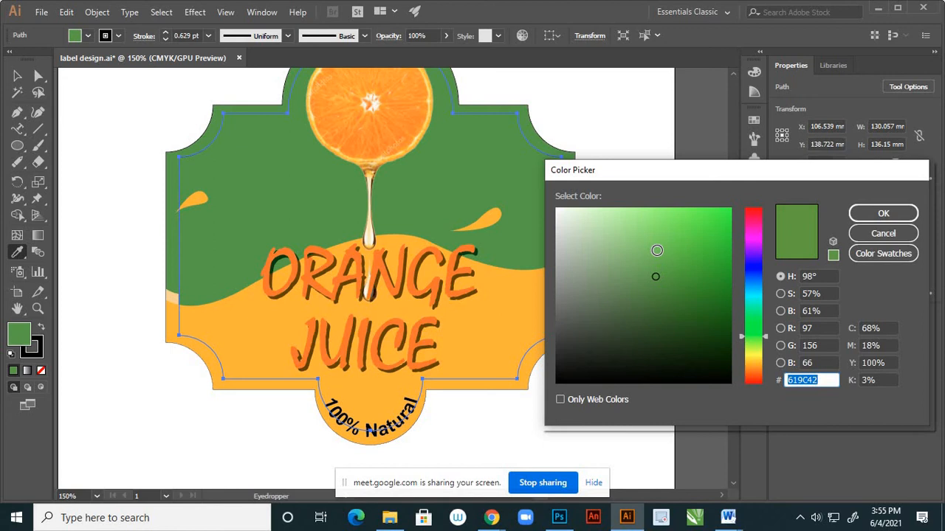
pyautogui.click(678, 305)
pyautogui.click(681, 311)
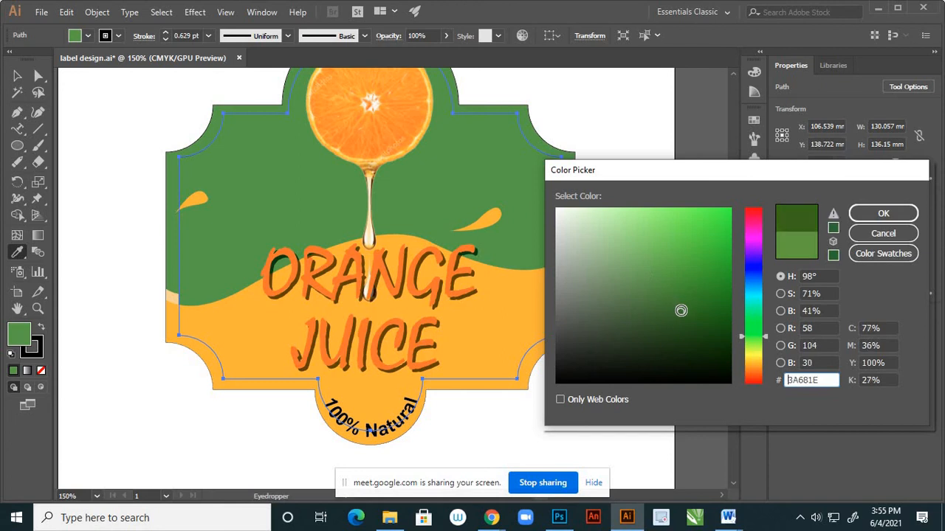
pyautogui.click(681, 317)
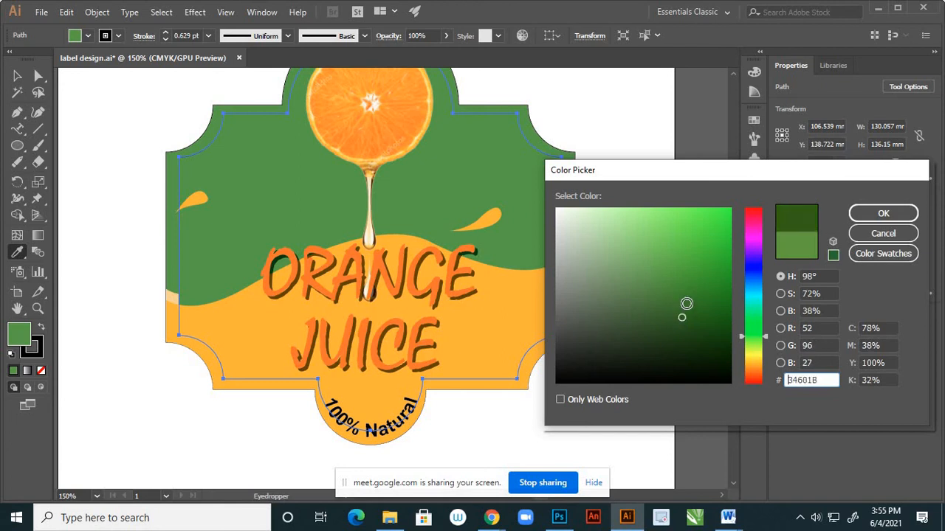
pyautogui.click(859, 213)
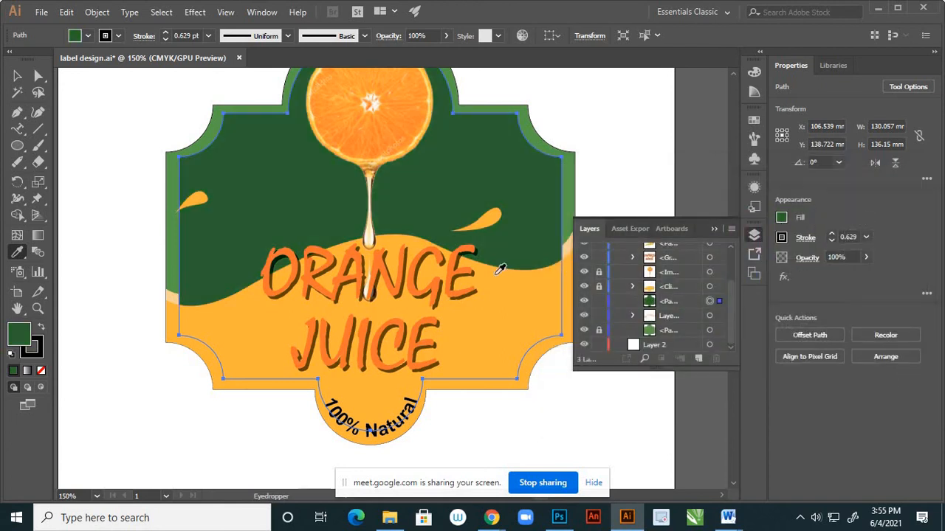
pyautogui.click(18, 76)
pyautogui.click(99, 166)
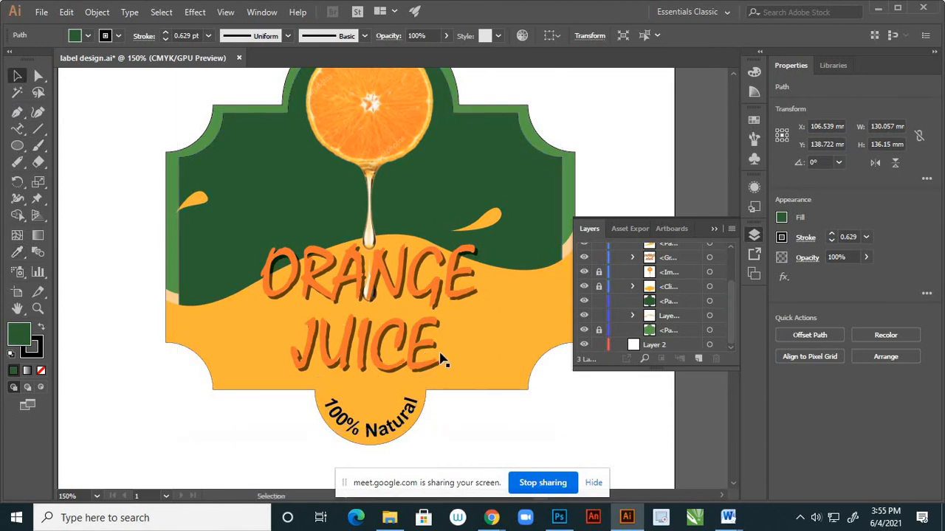
# Move the two inset anchor points at the base of the dome inward, to about X 132.6 mm and X 80.0 mm.
pyautogui.scroll(-3, 425, 320)
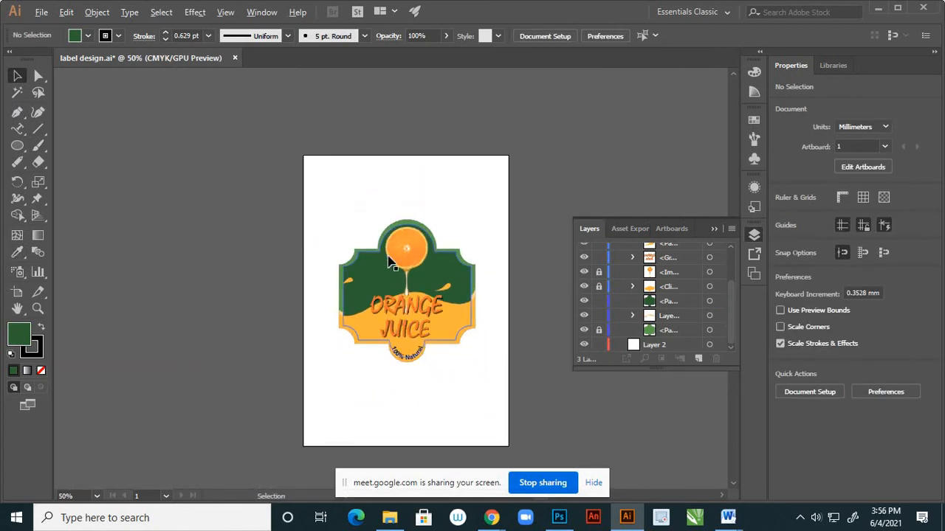
pyautogui.scroll(3, 391, 262)
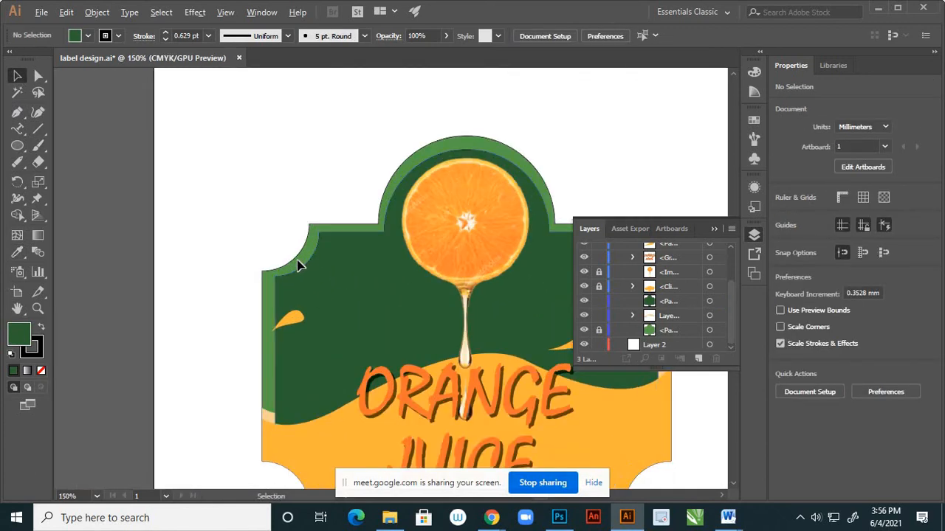
pyautogui.scroll(-4, 299, 266)
pyautogui.scroll(3, 394, 256)
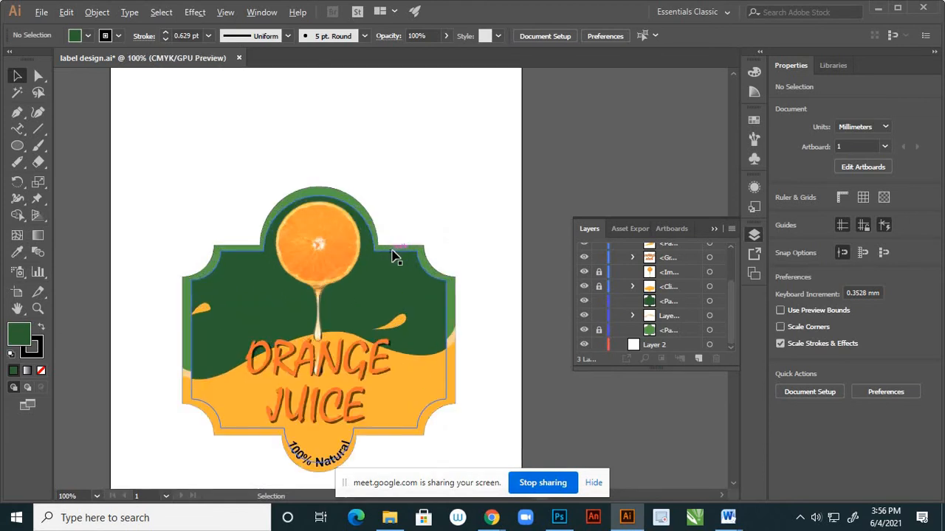
pyautogui.scroll(2, 393, 256)
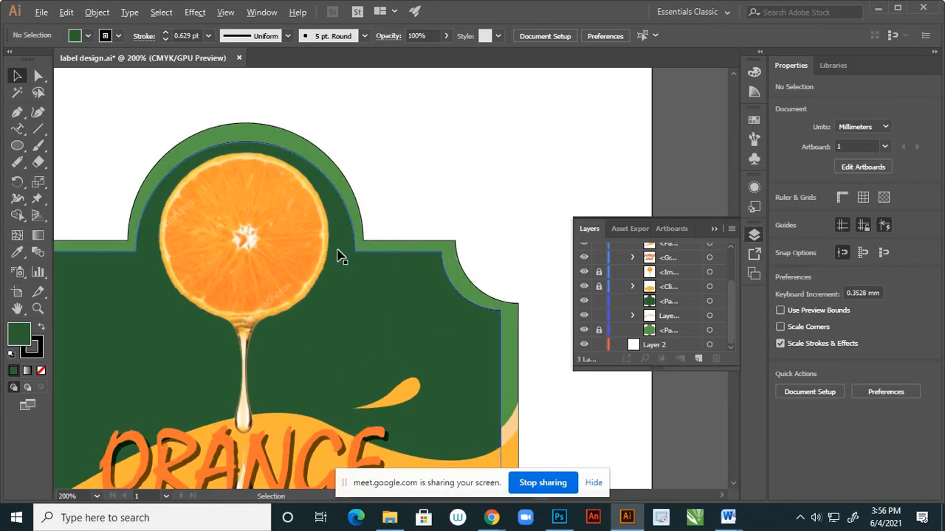
pyautogui.scroll(2, 356, 263)
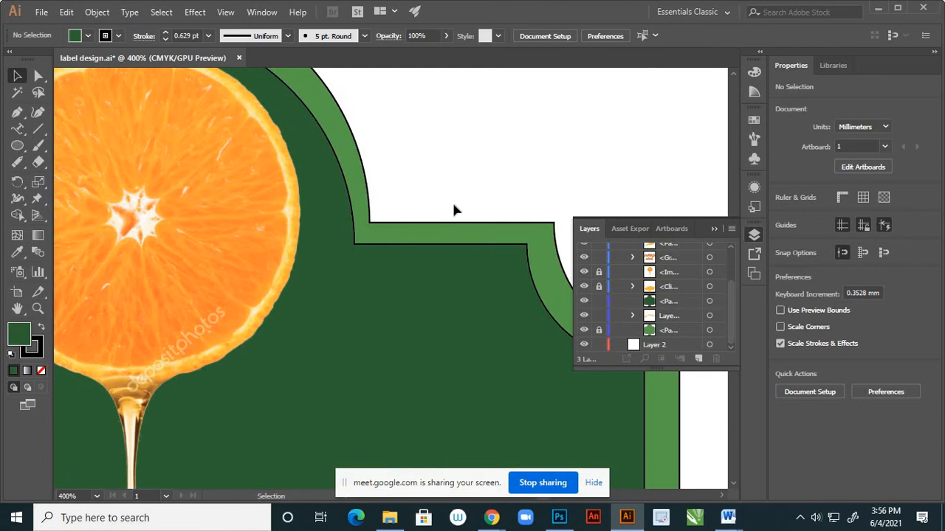
pyautogui.scroll(-2, 454, 210)
pyautogui.click(39, 75)
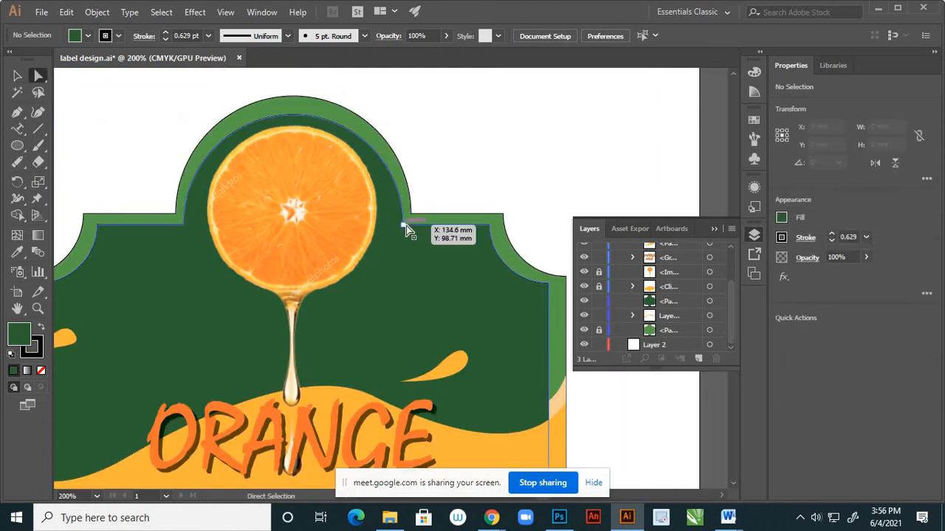
pyautogui.click(404, 224)
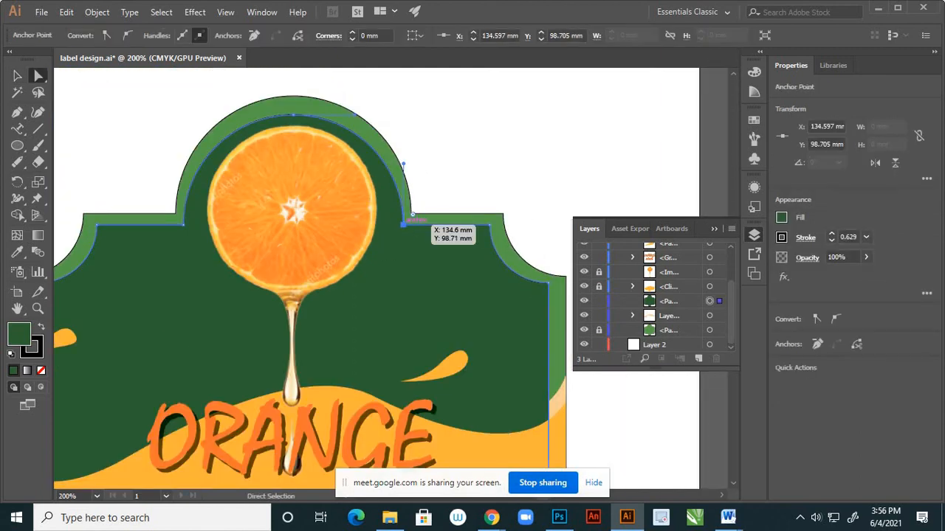
pyautogui.moveTo(404, 224); pyautogui.dragTo(395, 230)
pyautogui.scroll(2, 159, 225)
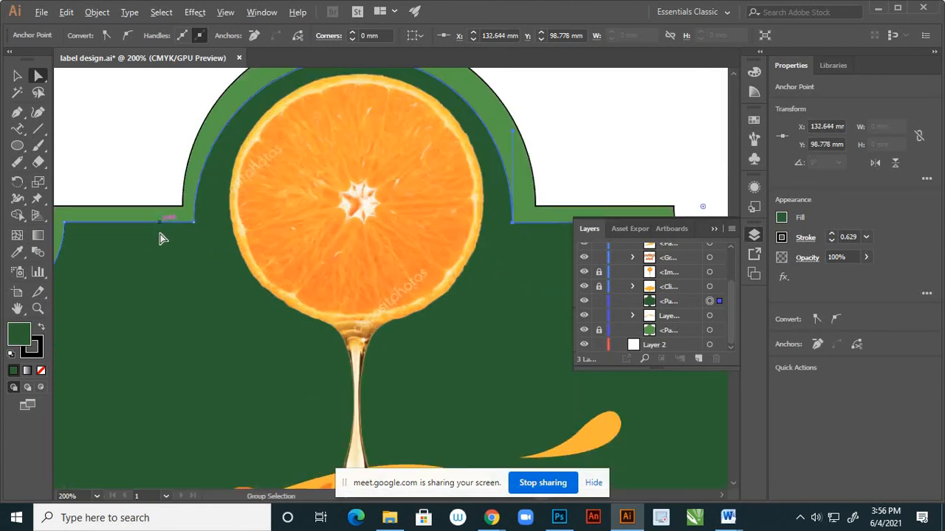
pyautogui.moveTo(205, 222); pyautogui.dragTo(217, 221)
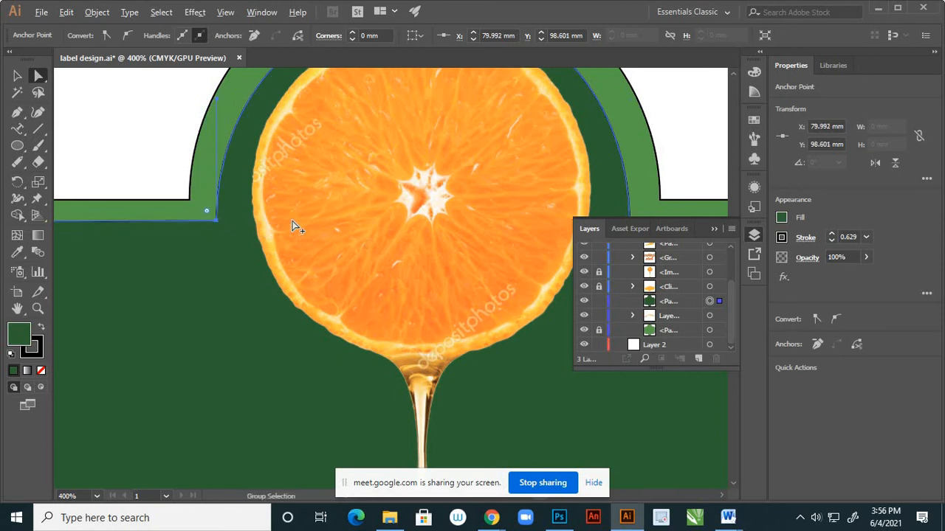
pyautogui.scroll(-5, 292, 222)
pyautogui.click(250, 158)
# Lower the inset's horizontal edge right of the orange by nudging its two anchor points down three increments, about 1 mm.
pyautogui.scroll(4, 377, 225)
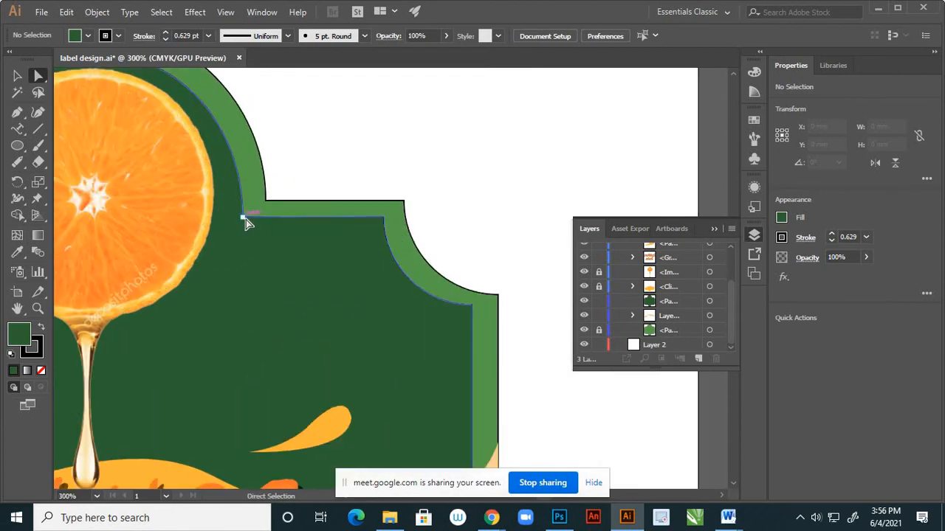
pyautogui.click(244, 219)
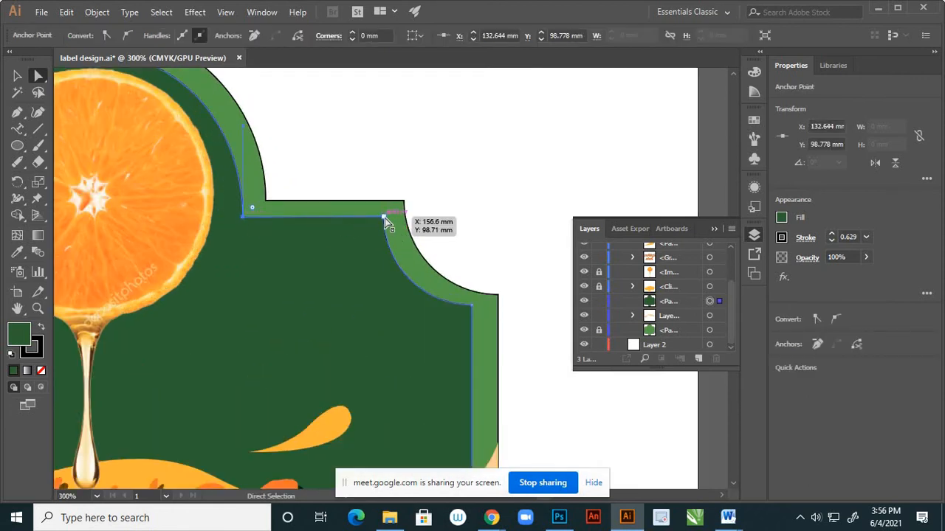
pyautogui.keyDown('shift'); pyautogui.click(385, 218); pyautogui.keyUp('shift')
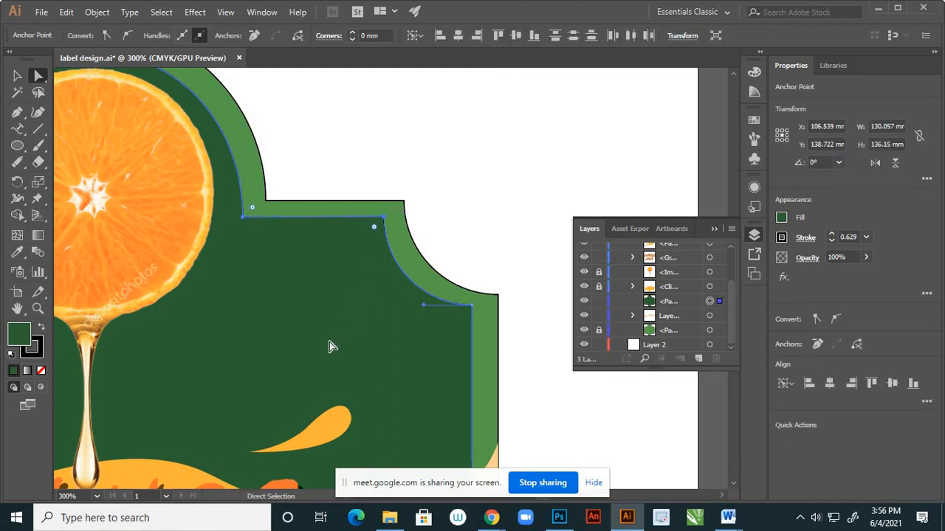
pyautogui.press('Down')
pyautogui.press('Down')
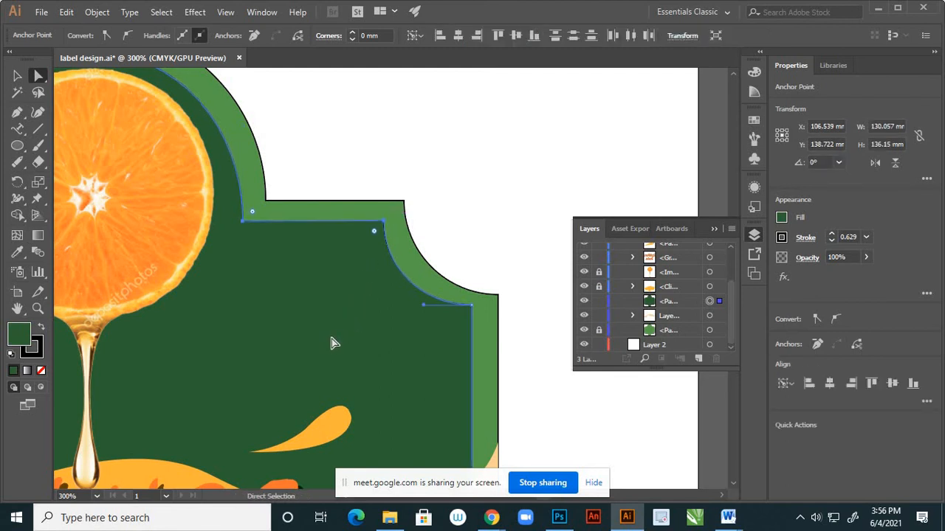
pyautogui.press('Down')
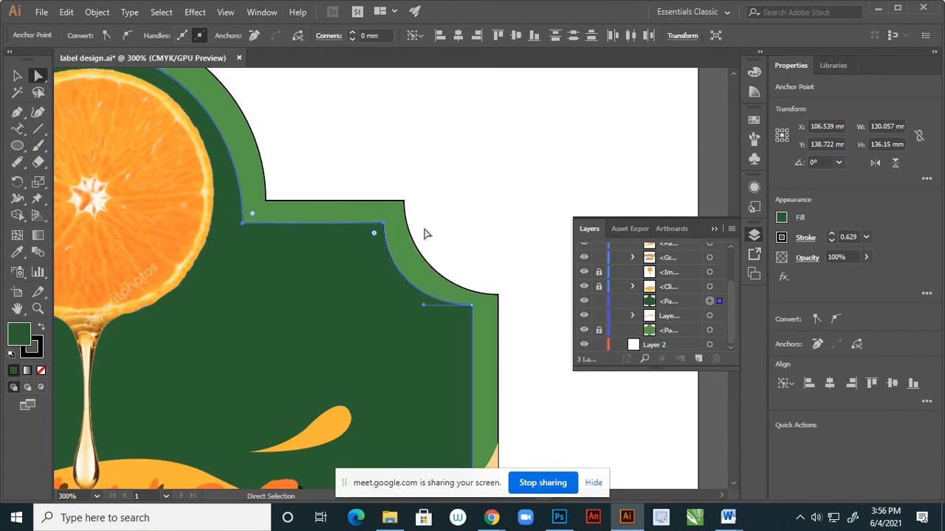
pyautogui.scroll(-1, 438, 220)
pyautogui.click(508, 227)
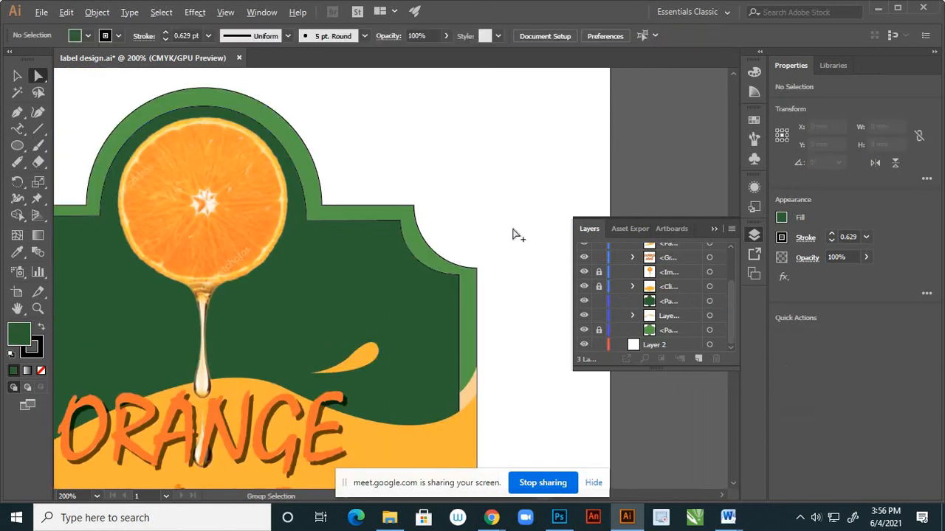
# Lower the inset's horizontal edge left of the orange by nudging its two anchor points down to match the right side.
pyautogui.scroll(-2, 513, 228)
pyautogui.scroll(2, 257, 231)
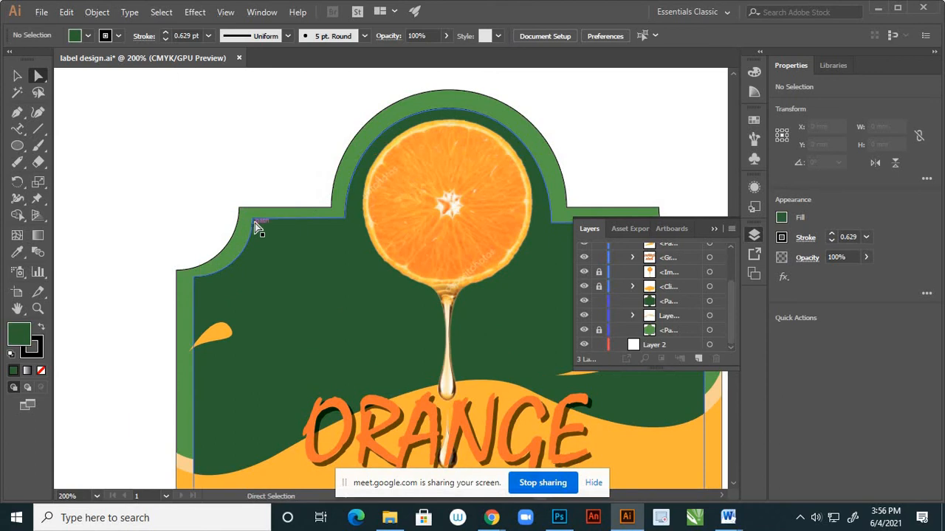
pyautogui.click(255, 219)
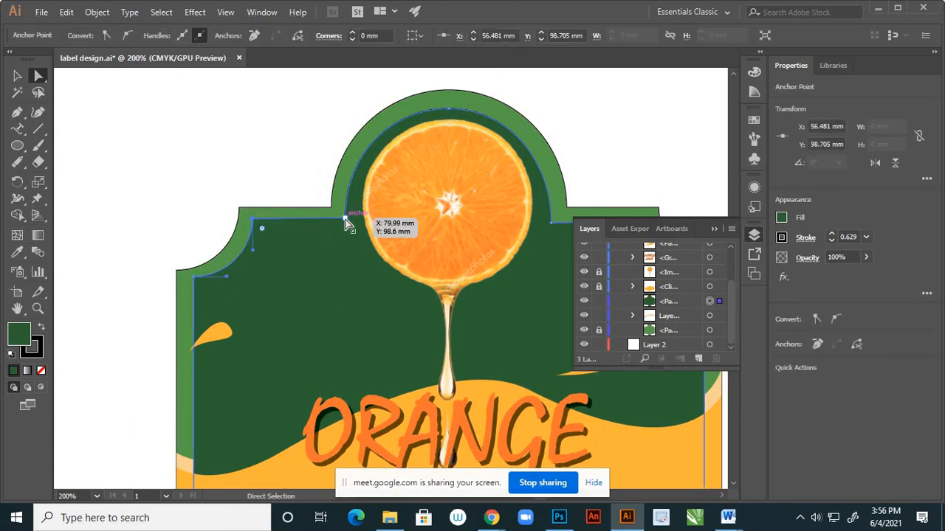
pyautogui.click(348, 227)
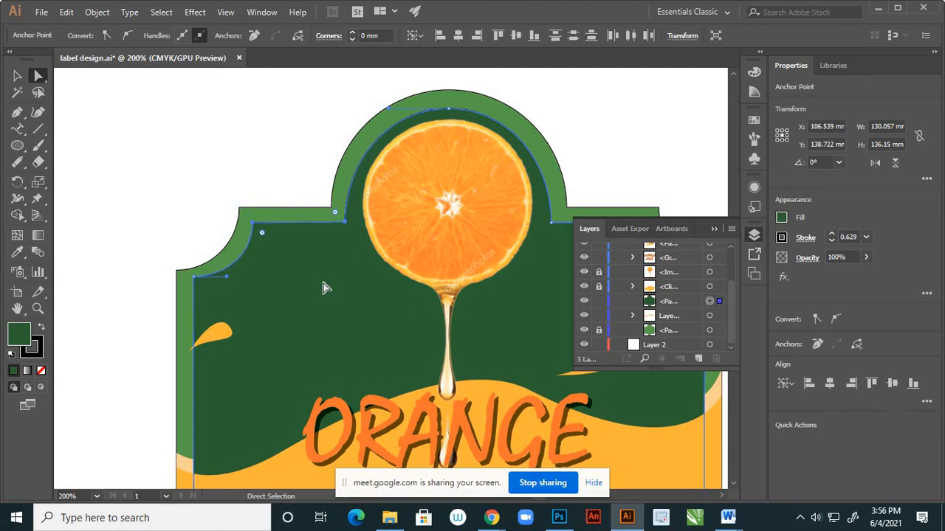
# Lower the inset's anchor point at the left shoulder curve's outer end slightly, to about Y 114.2 mm.
pyautogui.click(260, 185)
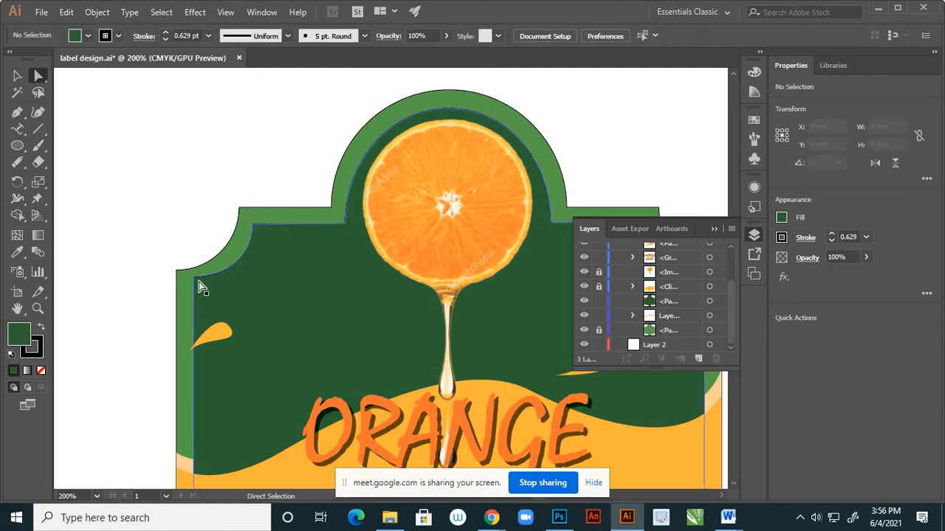
pyautogui.scroll(2, 193, 279)
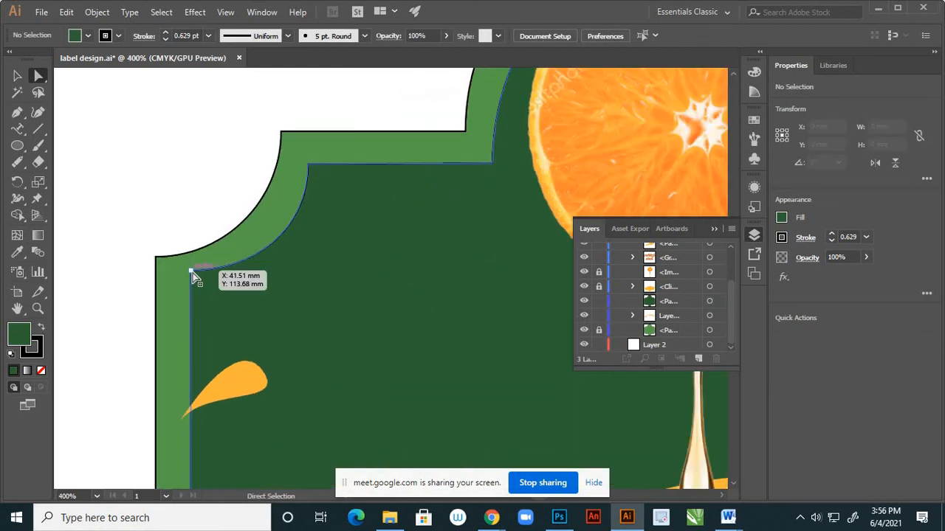
pyautogui.click(193, 278)
pyautogui.moveTo(193, 278); pyautogui.dragTo(193, 276)
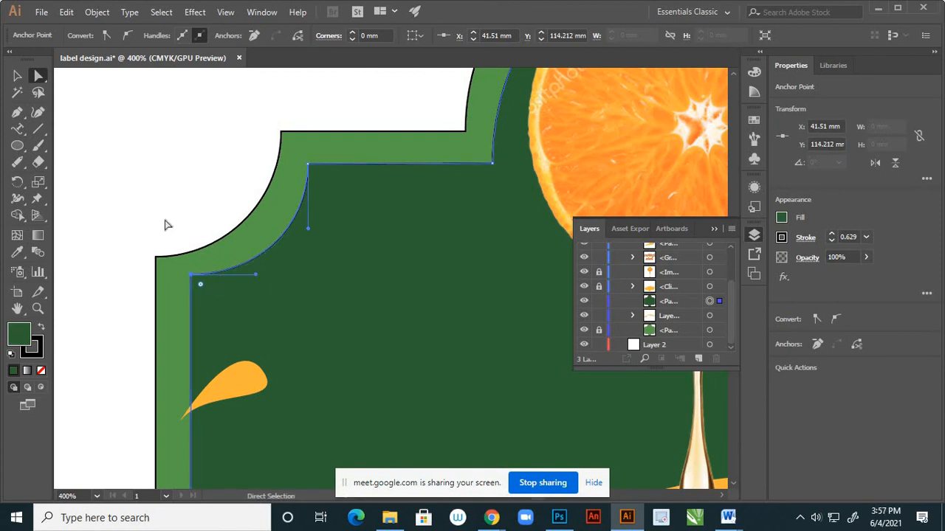
pyautogui.click(163, 219)
# Lower the inset's anchor point at the right shoulder curve's outer end slightly to match the left shoulder.
pyautogui.keyDown('alt'); pyautogui.scroll(-3, 163, 220); pyautogui.keyUp('alt')
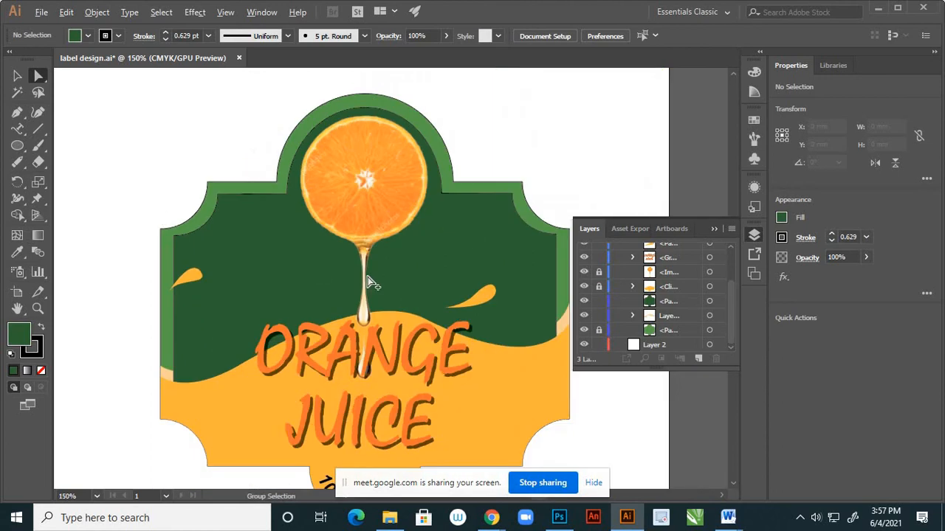
pyautogui.keyDown('alt'); pyautogui.scroll(2, 560, 232); pyautogui.keyUp('alt')
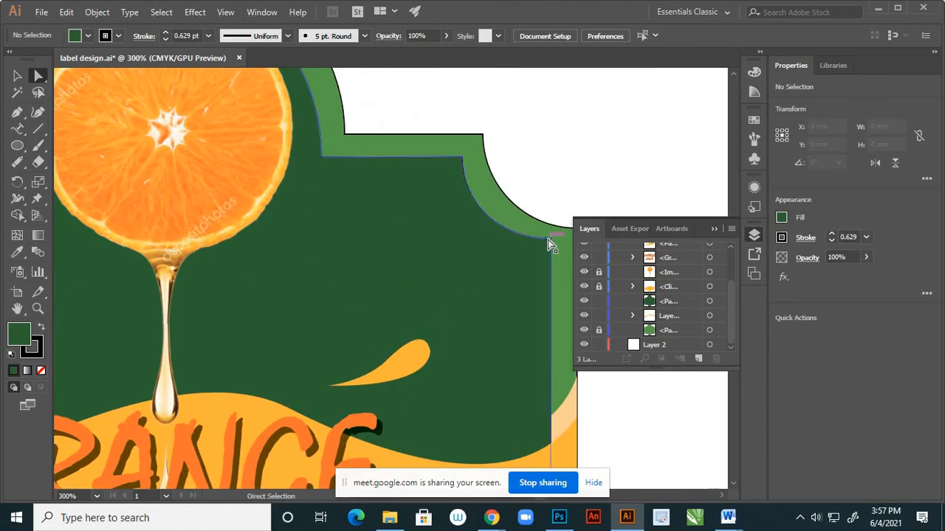
pyautogui.moveTo(549, 240); pyautogui.dragTo(549, 250)
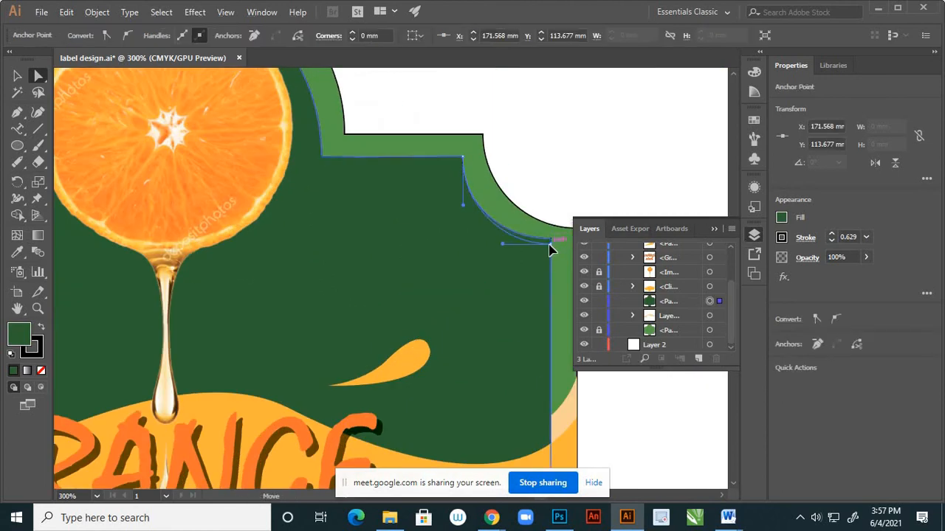
pyautogui.click(421, 226)
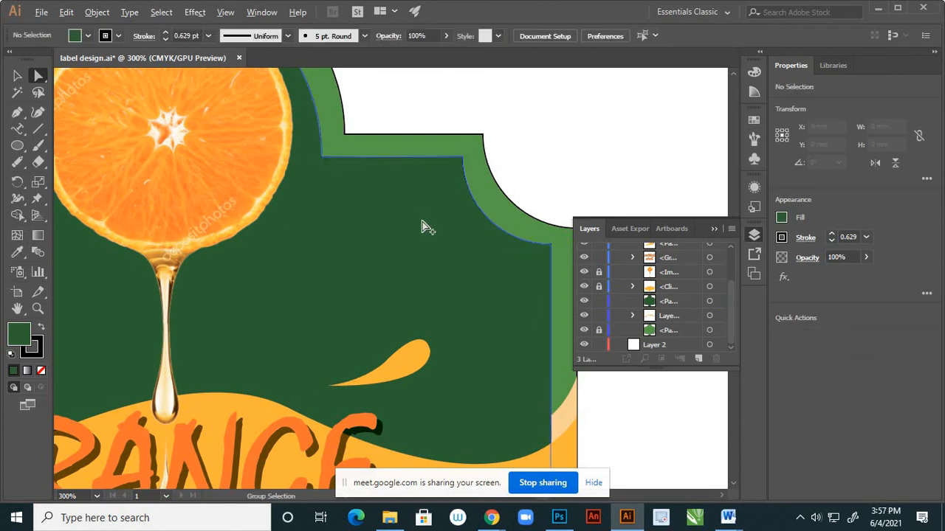
pyautogui.keyDown('alt'); pyautogui.scroll(-3, 426, 225); pyautogui.keyUp('alt')
pyautogui.keyDown('alt'); pyautogui.scroll(-1, 428, 221); pyautogui.keyUp('alt')
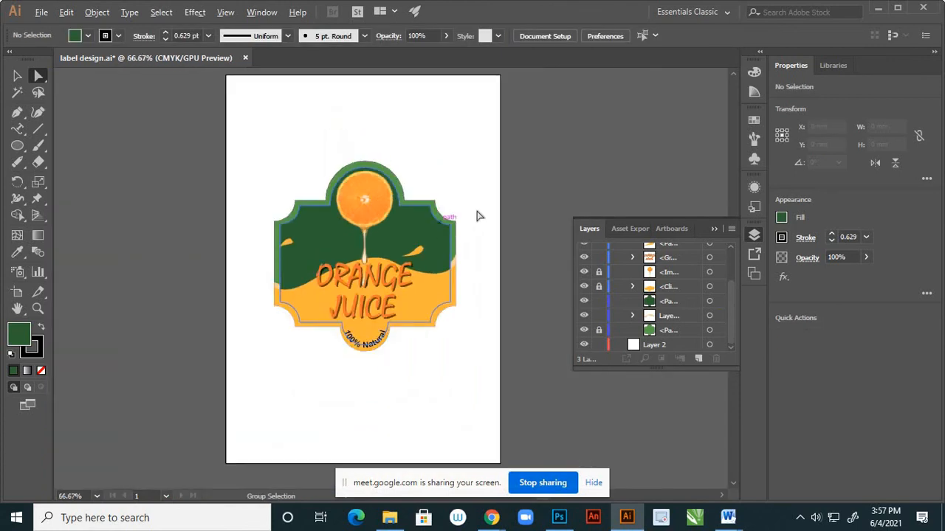
# Move the ORANGE JUICE lettering group straight up the label to about Y 149.2 mm.
pyautogui.click(18, 77)
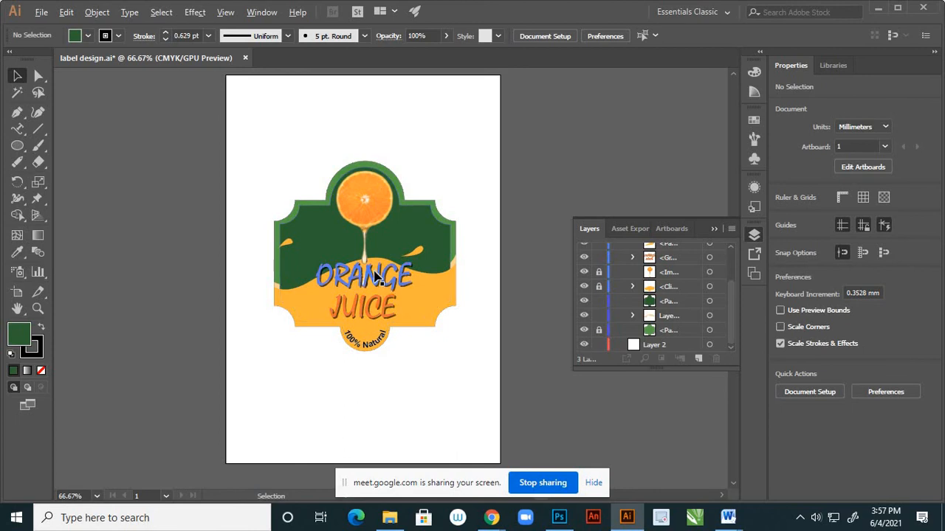
pyautogui.keyDown('alt'); pyautogui.scroll(1, 376, 277); pyautogui.keyUp('alt')
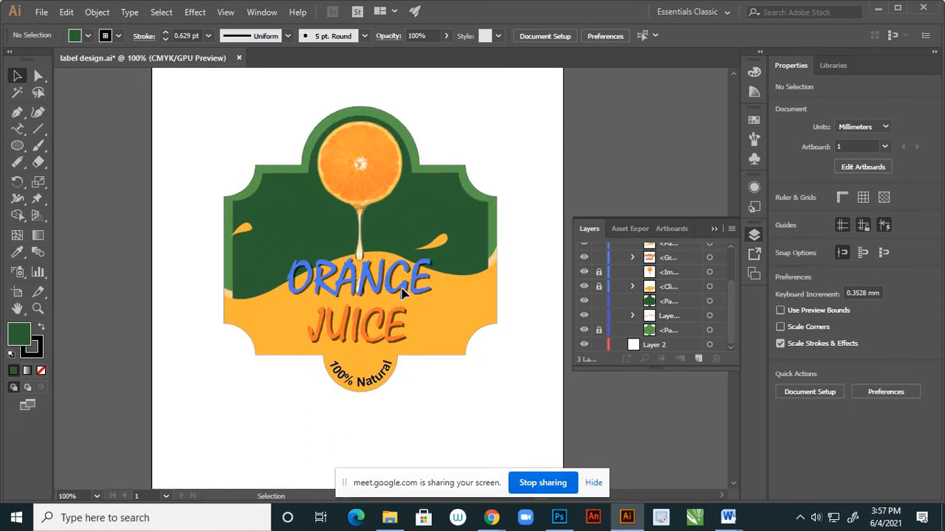
pyautogui.click(402, 293)
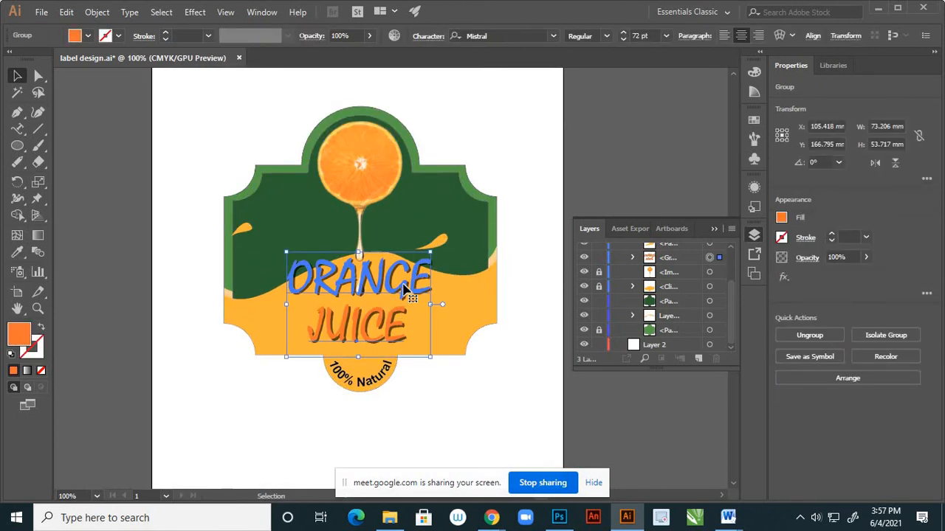
pyautogui.hotkey('shift', 'Up')
pyautogui.hotkey('shift', 'Up')
pyautogui.hotkey('shift', 'Up')
pyautogui.hotkey('shift', 'Up')
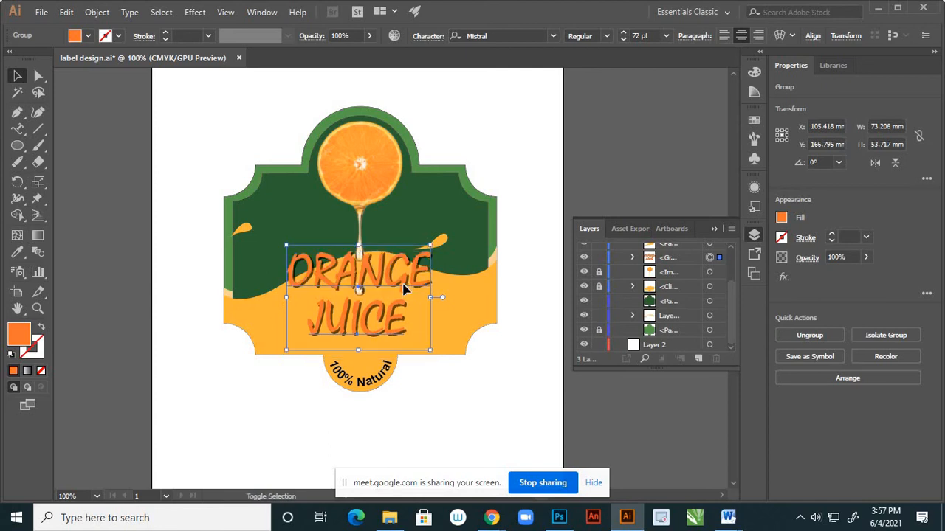
pyautogui.hotkey('shift', 'Up')
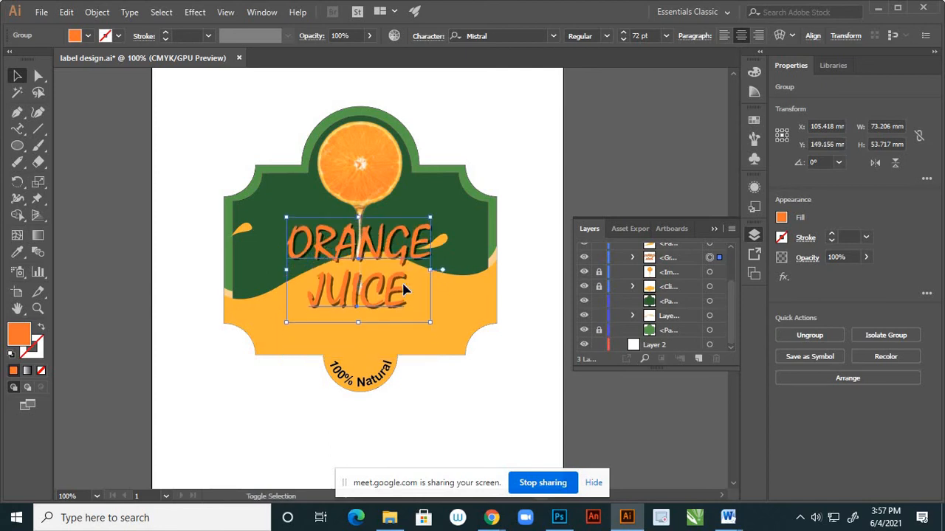
pyautogui.hotkey('shift', 'Up')
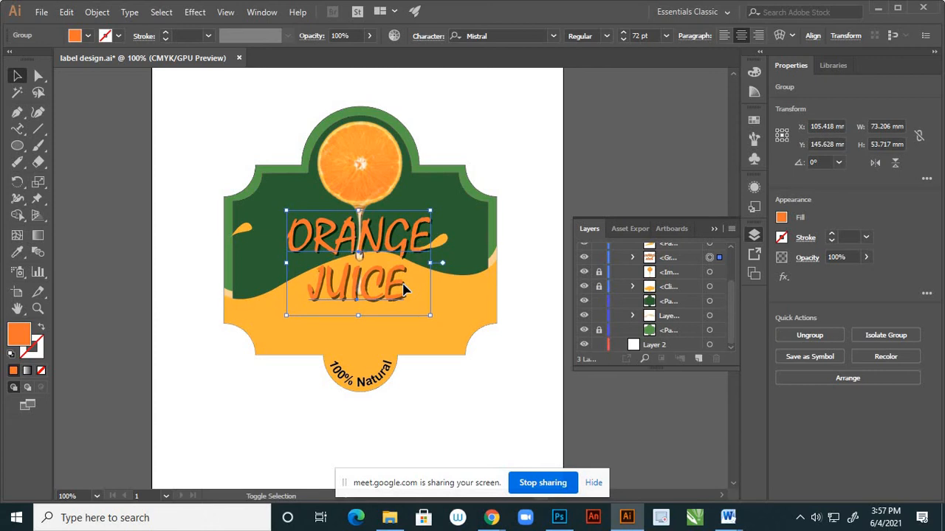
pyautogui.hotkey('shift', 'Down')
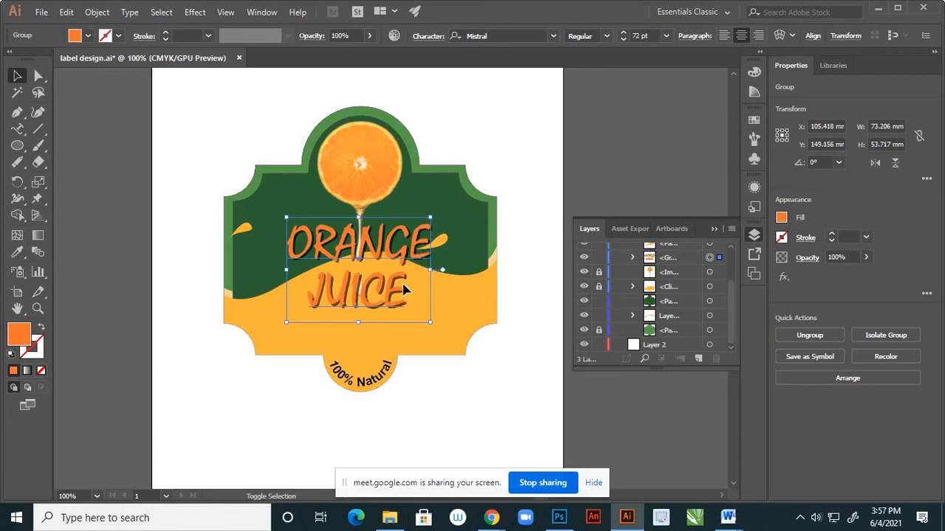
pyautogui.click(99, 180)
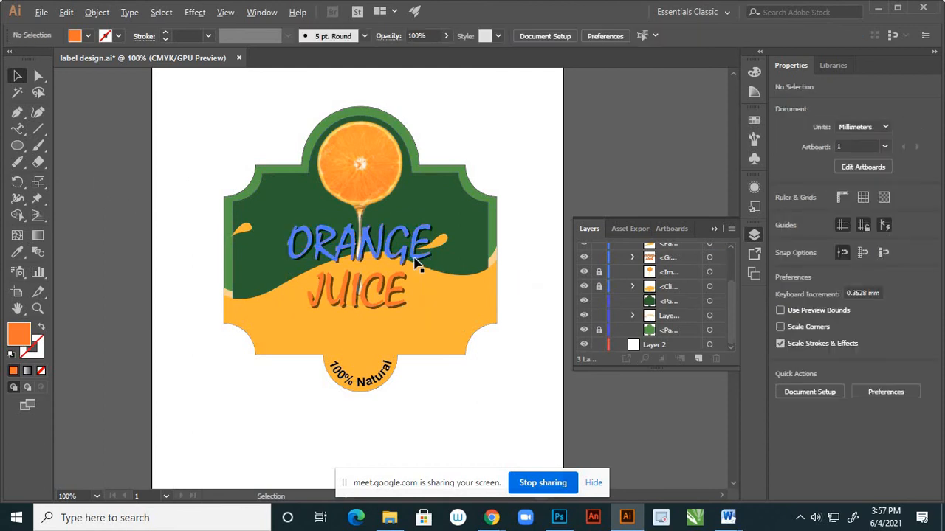
# Move the ORANGE JUICE lettering group down to about Y 156.2 mm.
pyautogui.scroll(-2, 415, 259)
pyautogui.scroll(2, 401, 259)
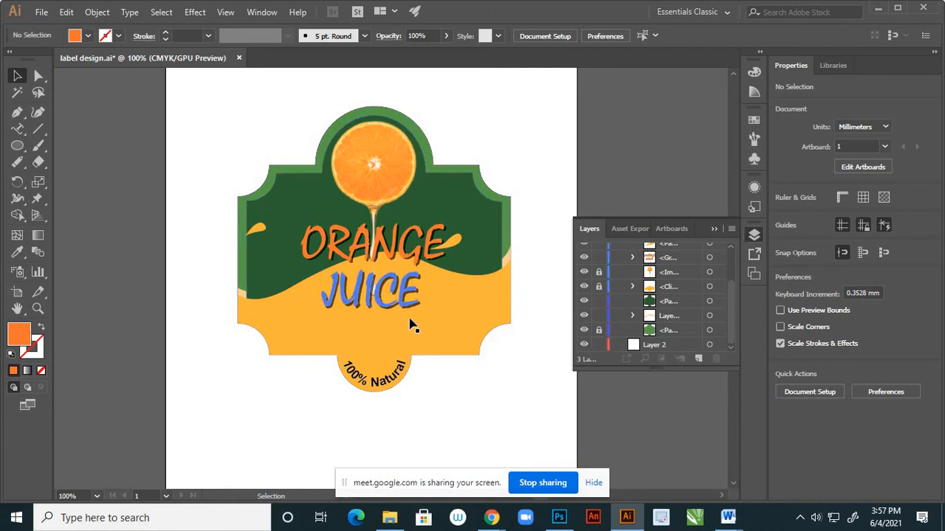
pyautogui.click(411, 279)
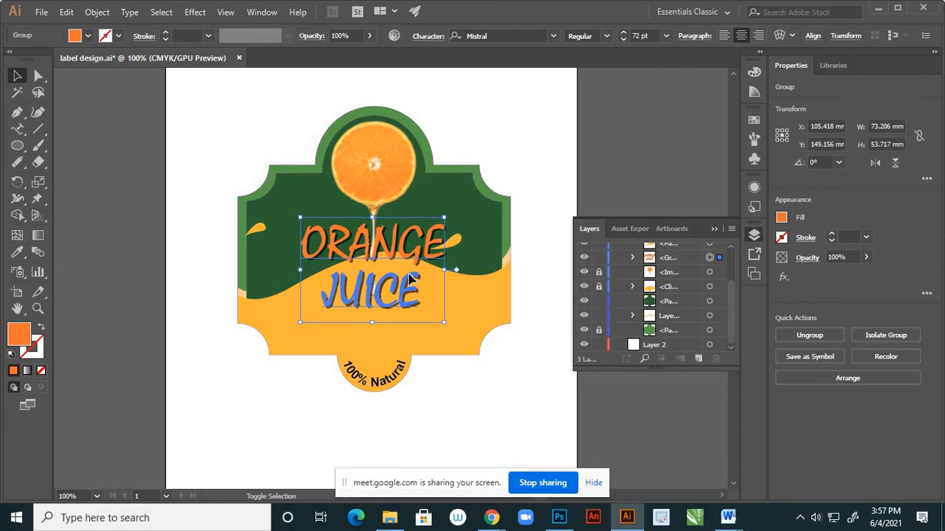
pyautogui.hotkey('shift', 'Down')
pyautogui.hotkey('shift', 'Down')
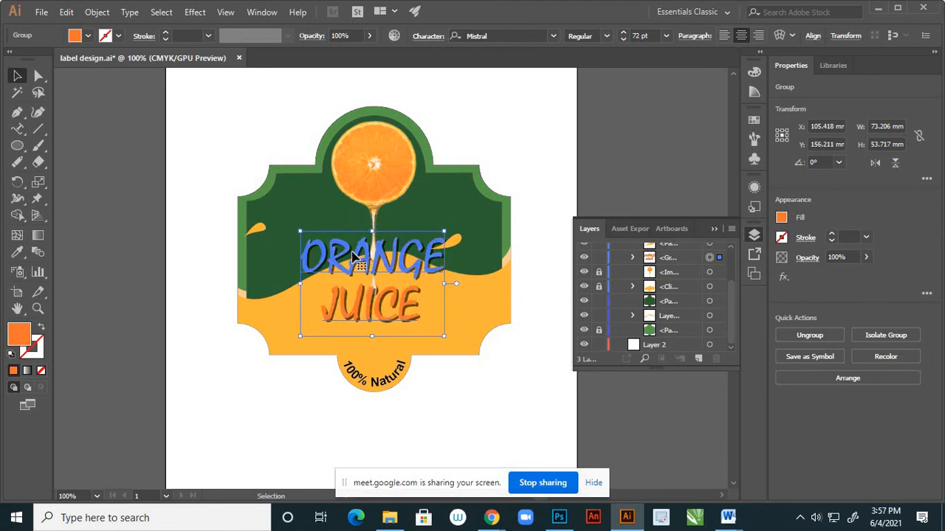
pyautogui.click(240, 346)
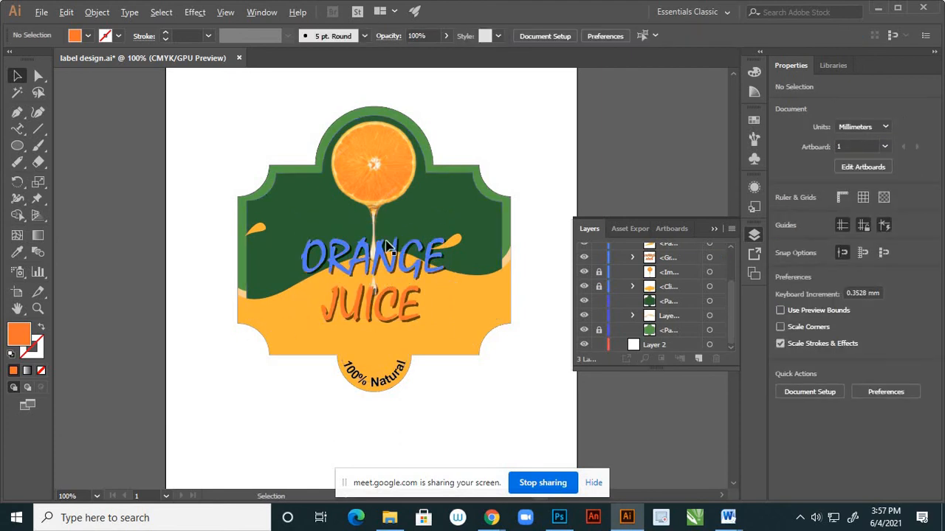
# Unlock the dripping orange image and select it.
pyautogui.scroll(3, 399, 240)
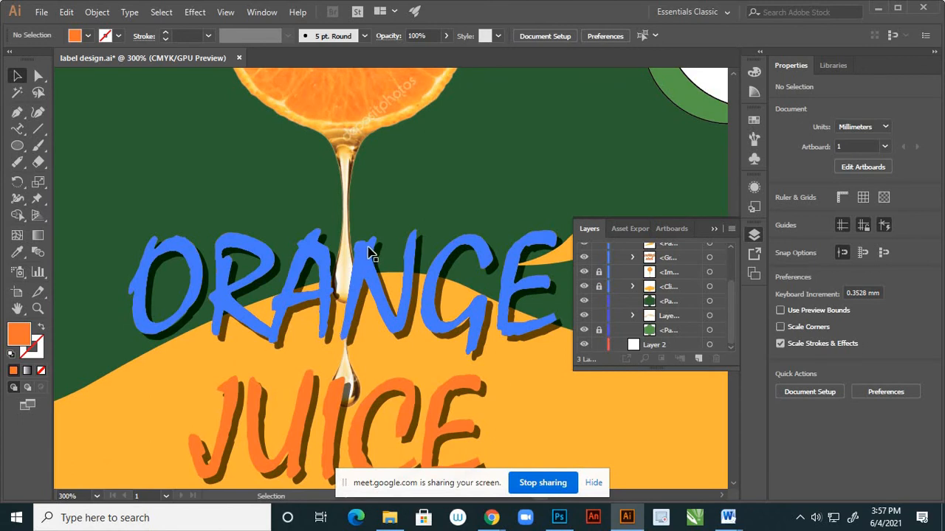
pyautogui.scroll(-2, 382, 231)
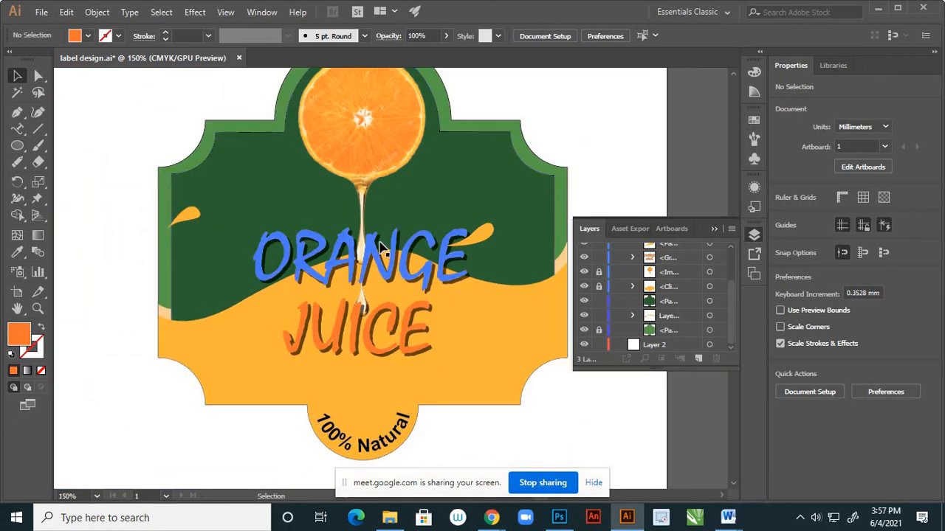
pyautogui.scroll(2, 382, 251)
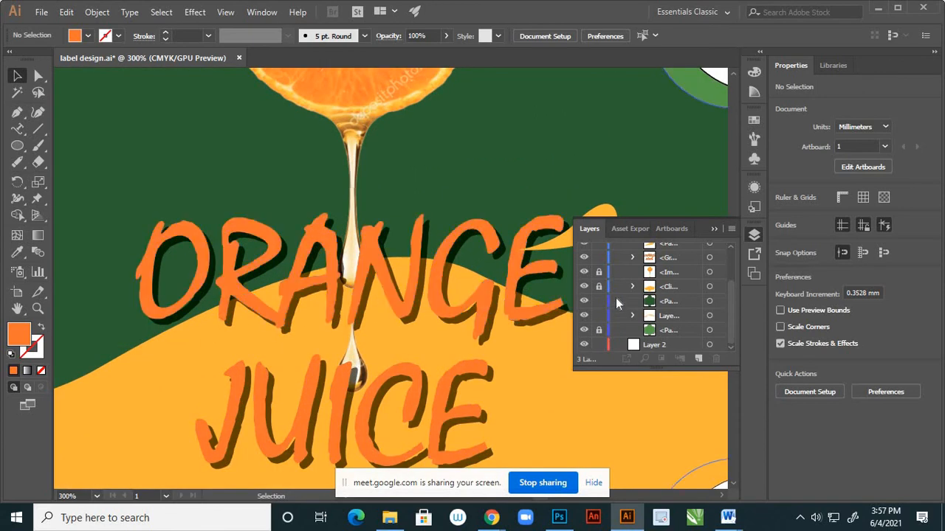
pyautogui.click(584, 272)
pyautogui.click(584, 271)
pyautogui.click(599, 271)
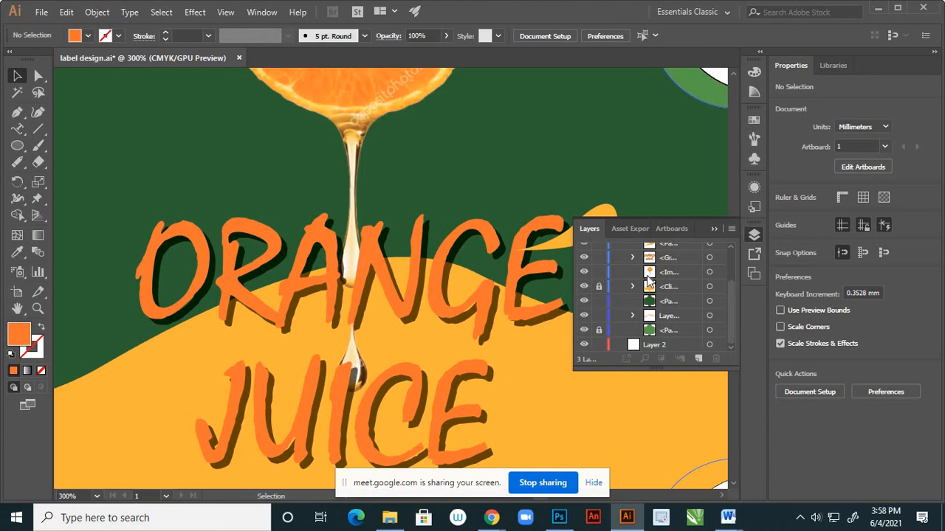
pyautogui.click(711, 273)
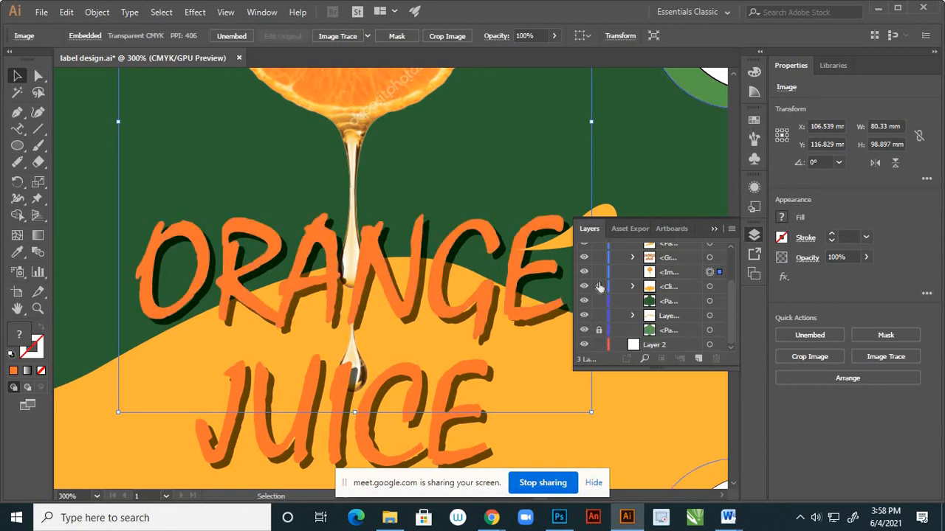
# Move the dripping orange image above the ORANGE JUICE lettering group in the stacking order.
pyautogui.click(584, 257)
pyautogui.click(584, 257)
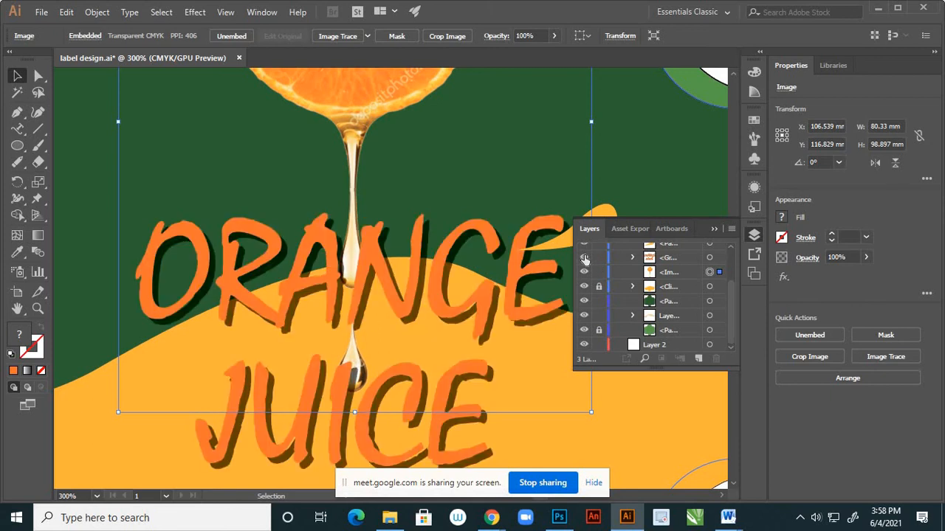
pyautogui.click(679, 270)
pyautogui.moveTo(679, 270); pyautogui.dragTo(680, 254)
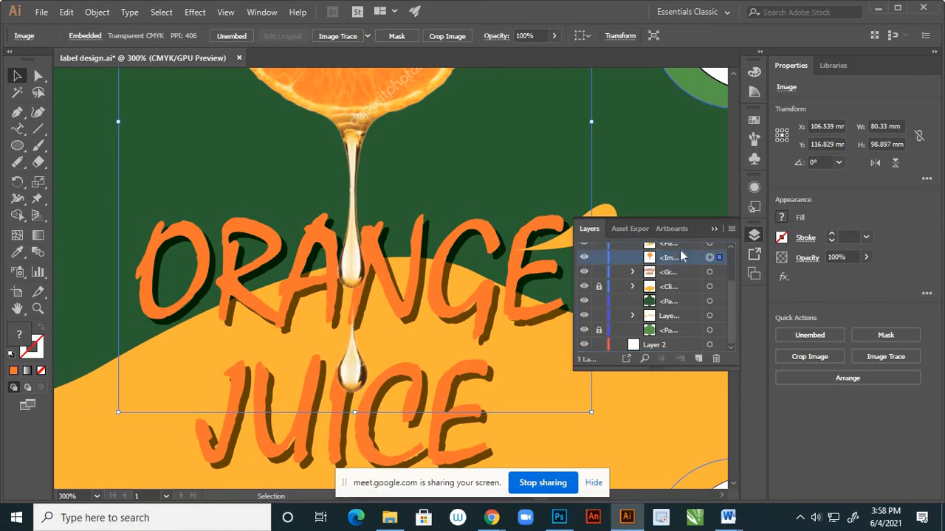
pyautogui.click(713, 229)
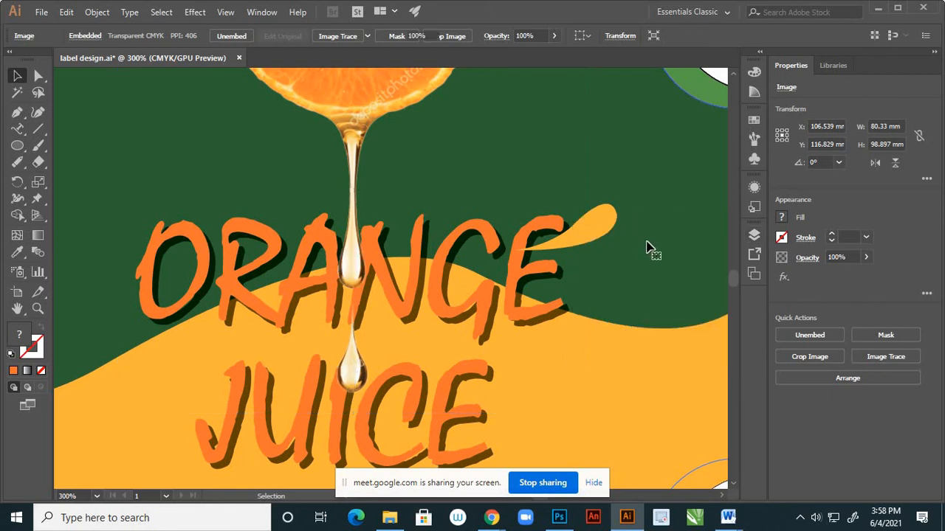
# Examine the whole label, checking the drips over the lettering and the wave area along the lower edge.
pyautogui.click(596, 262)
pyautogui.scroll(-2, 596, 260)
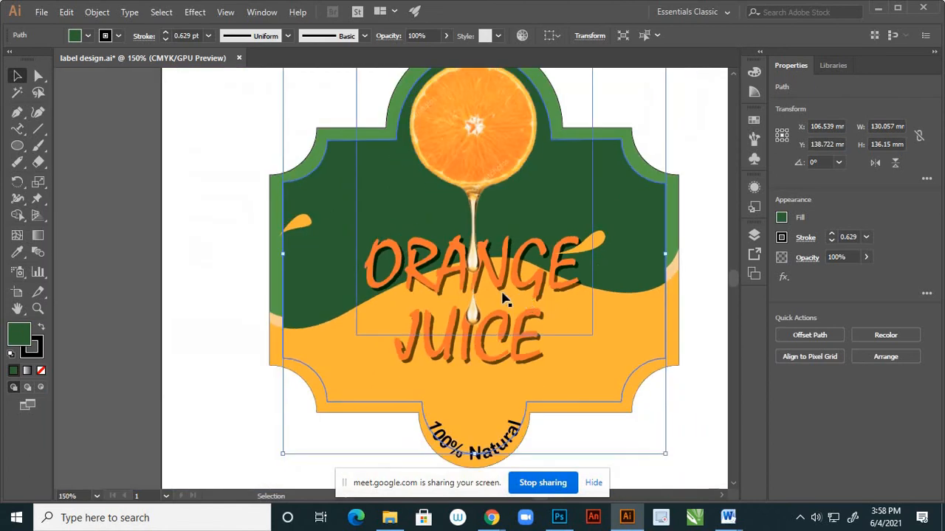
pyautogui.scroll(-1, 517, 303)
pyautogui.scroll(-1, 537, 301)
pyautogui.scroll(1, 559, 306)
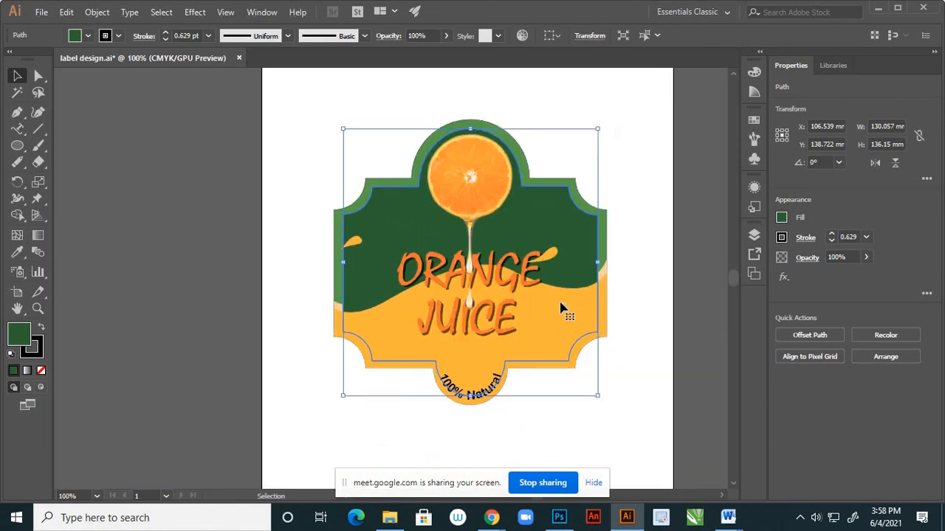
pyautogui.scroll(1, 418, 401)
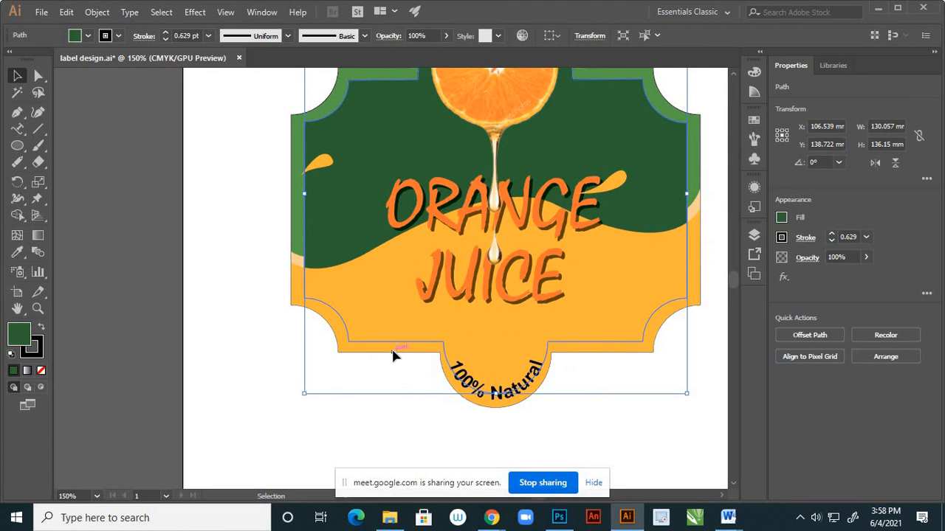
pyautogui.click(393, 355)
pyautogui.scroll(-2, 377, 365)
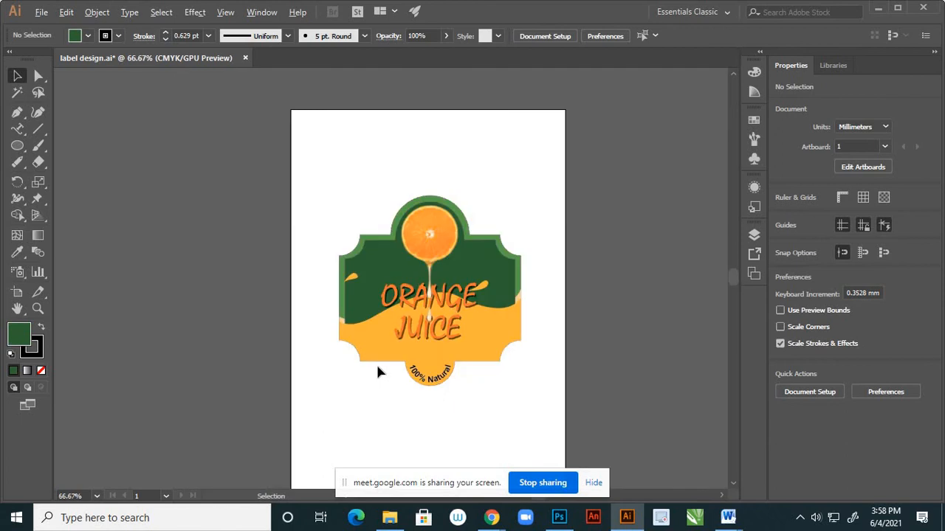
pyautogui.scroll(2, 380, 357)
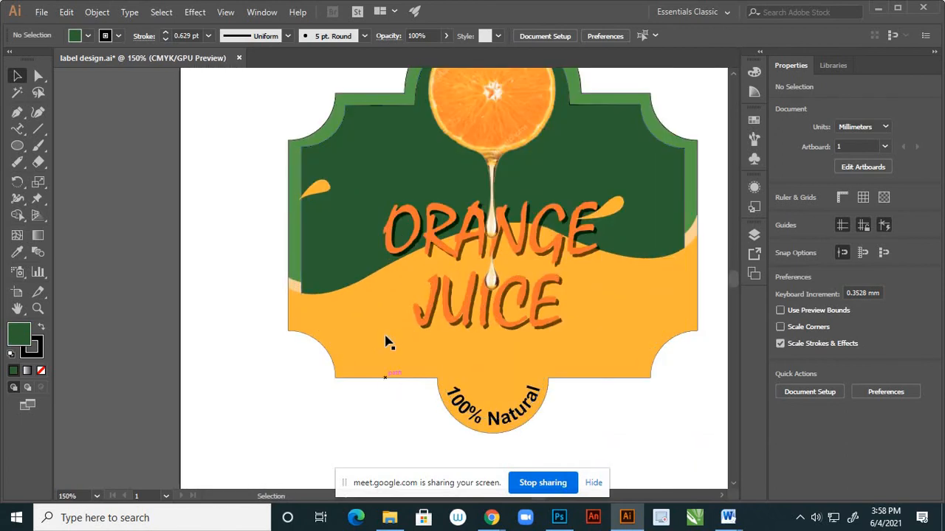
pyautogui.scroll(-1, 342, 329)
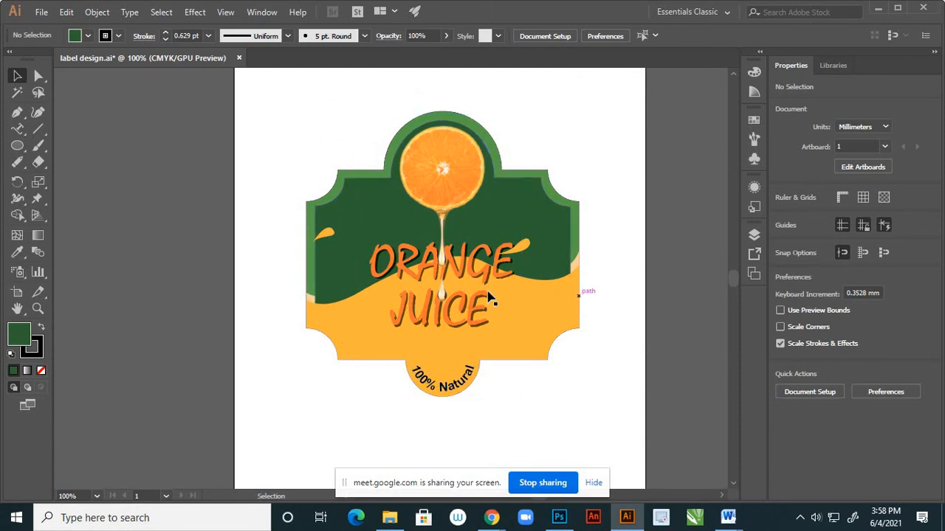
# Select the dark green inset path, locate it in Layer 1, and hide and show it to check what it covers.
pyautogui.click(547, 309)
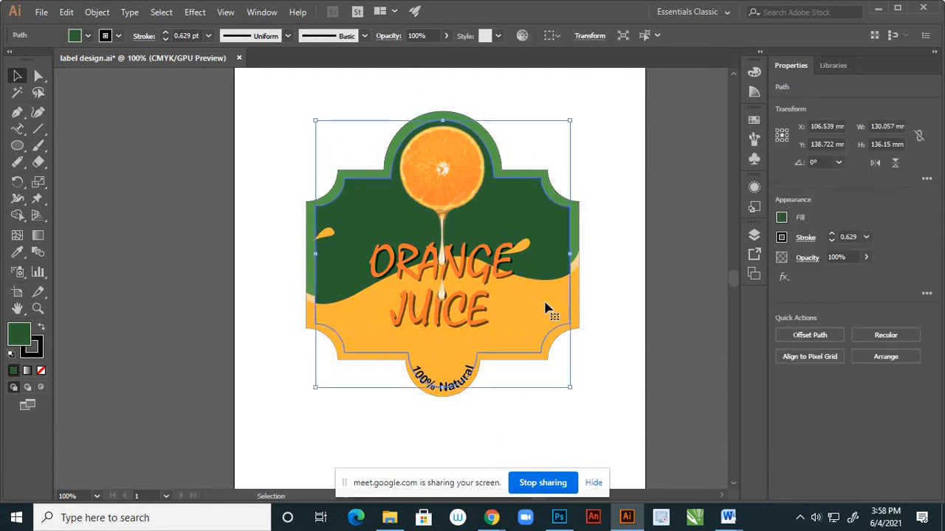
pyautogui.click(756, 236)
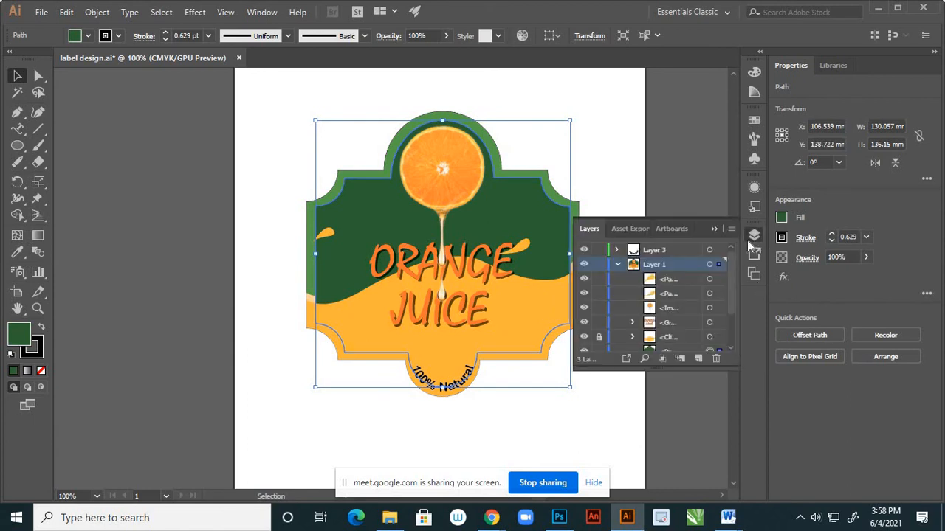
pyautogui.scroll(-3, 689, 299)
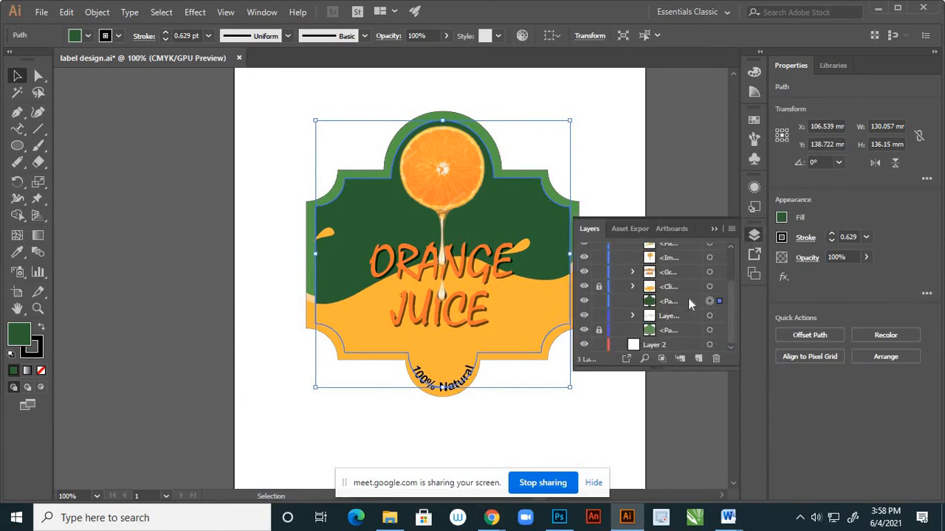
pyautogui.click(584, 302)
pyautogui.click(584, 302)
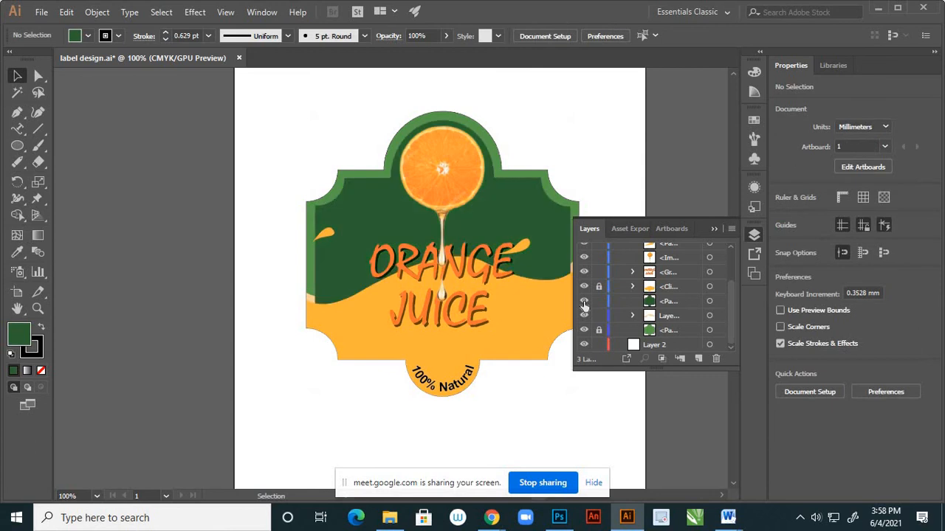
pyautogui.click(584, 301)
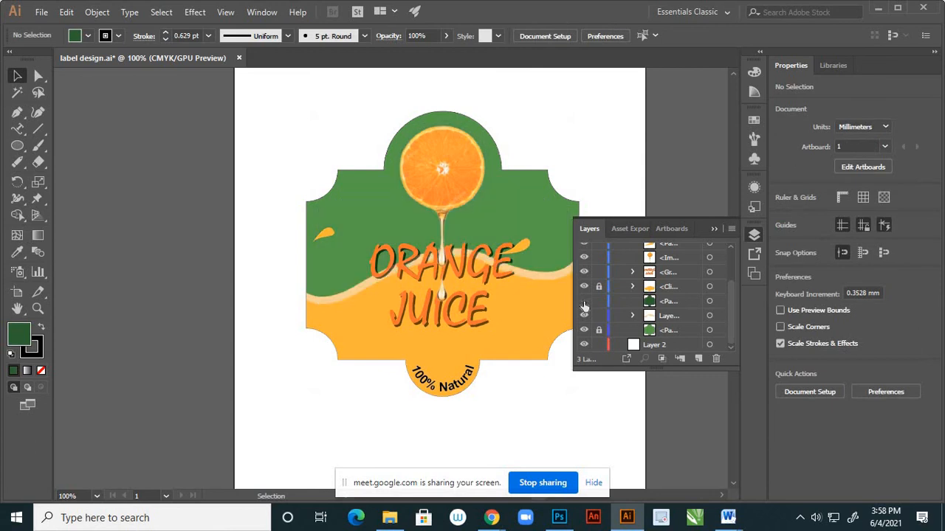
pyautogui.click(584, 301)
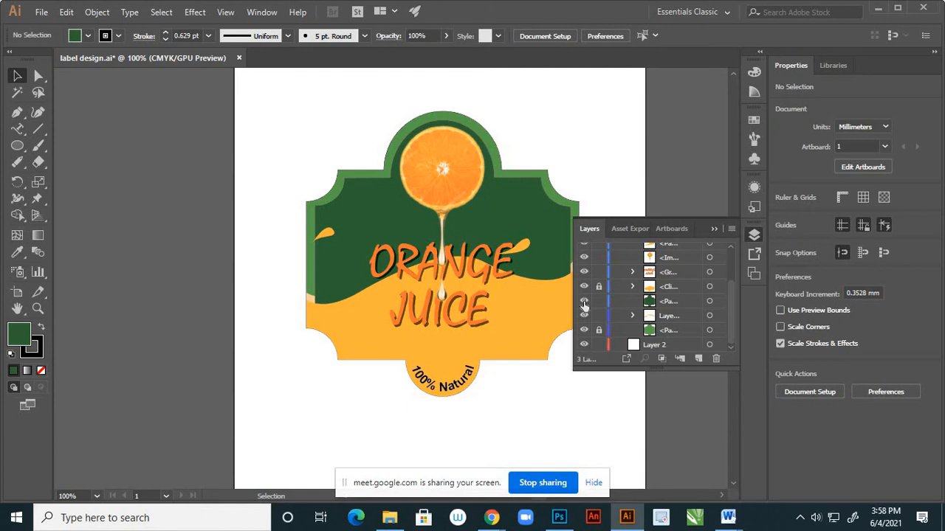
# Move the dark green inset path directly below the light orange wave sublayer in Layer 1's stacking order.
pyautogui.click(681, 301)
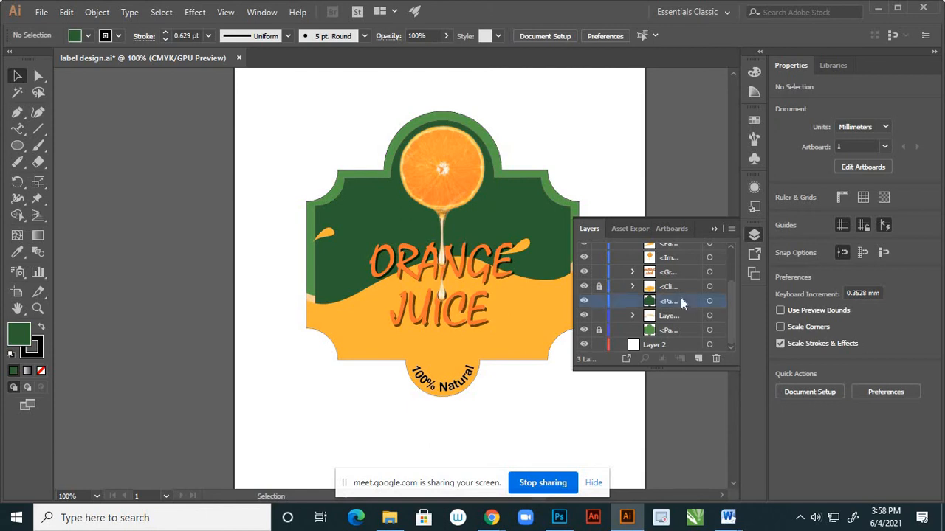
pyautogui.click(581, 315)
pyautogui.moveTo(674, 302); pyautogui.dragTo(682, 319)
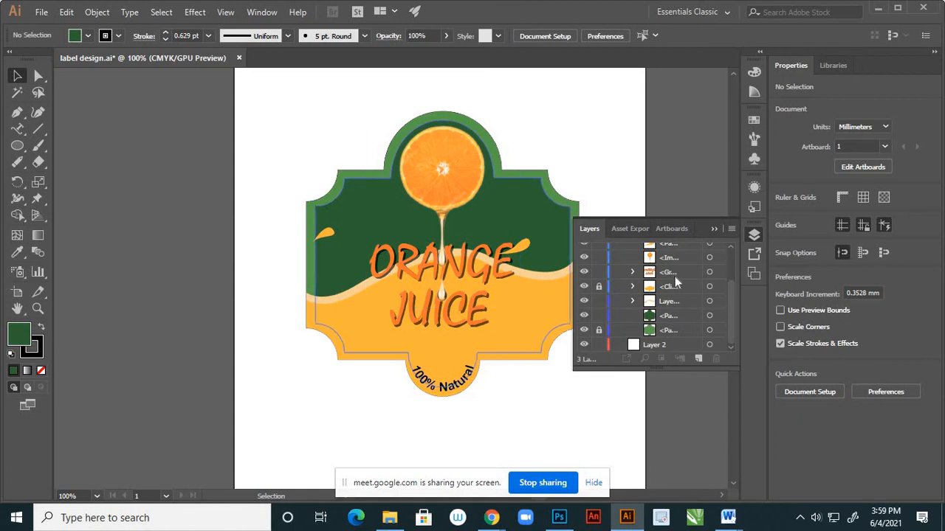
pyautogui.click(713, 229)
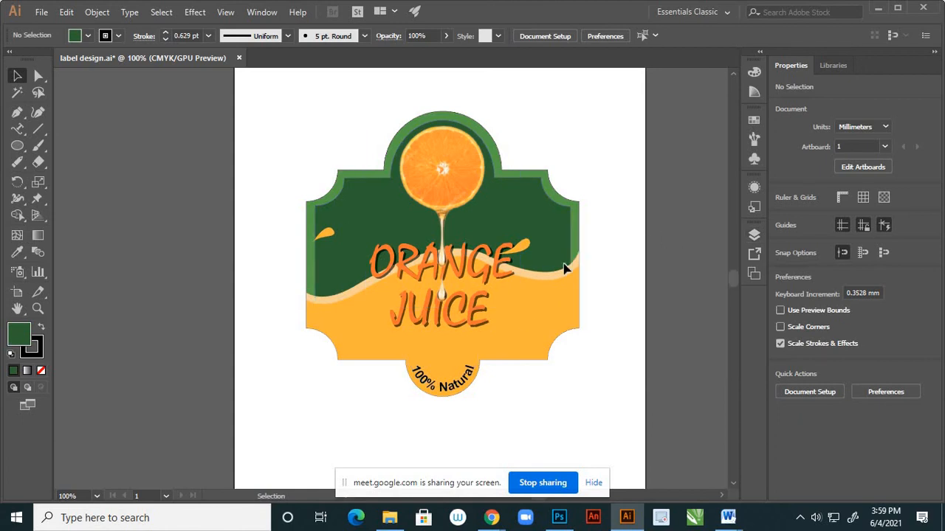
# Examine the label's wave bands and lower edge at close range, checking where the dark green inset's outline runs.
pyautogui.hotkey('ctrl', '-')
pyautogui.hotkey('ctrl', '-')
pyautogui.scroll(-1, 521, 273)
pyautogui.scroll(4, 533, 251)
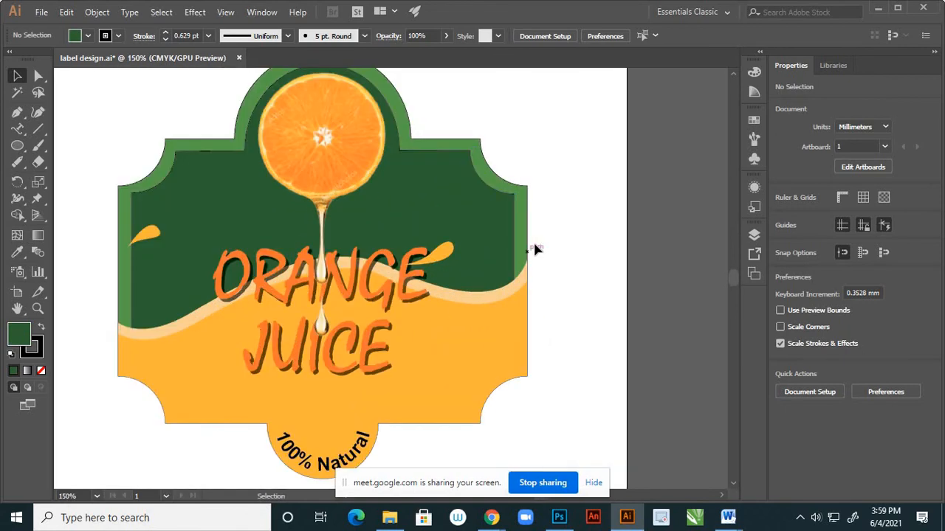
pyautogui.scroll(-1, 532, 240)
pyautogui.scroll(-1, 581, 270)
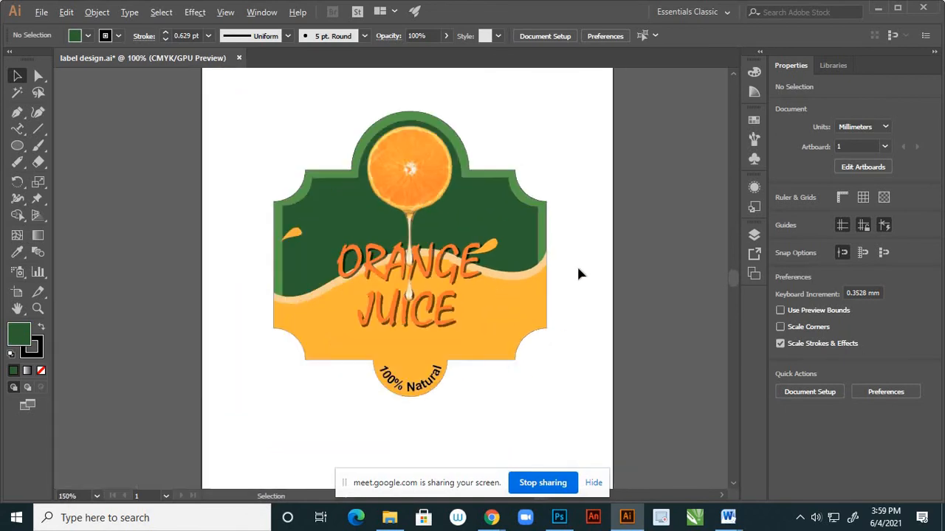
pyautogui.scroll(1, 307, 352)
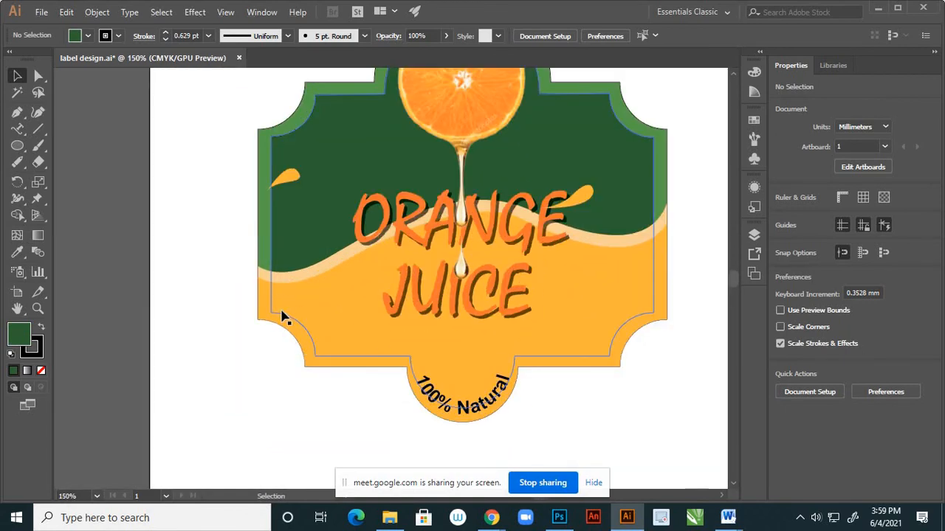
pyautogui.click(284, 317)
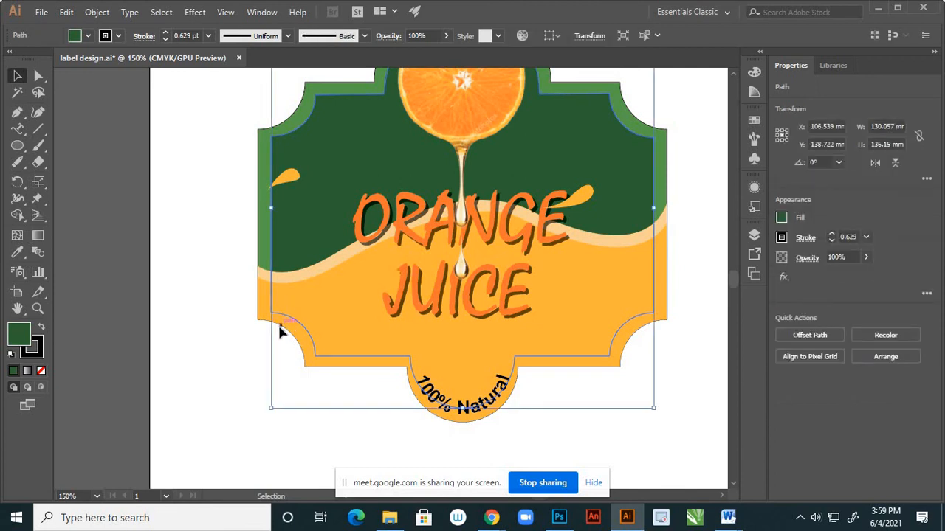
pyautogui.click(236, 345)
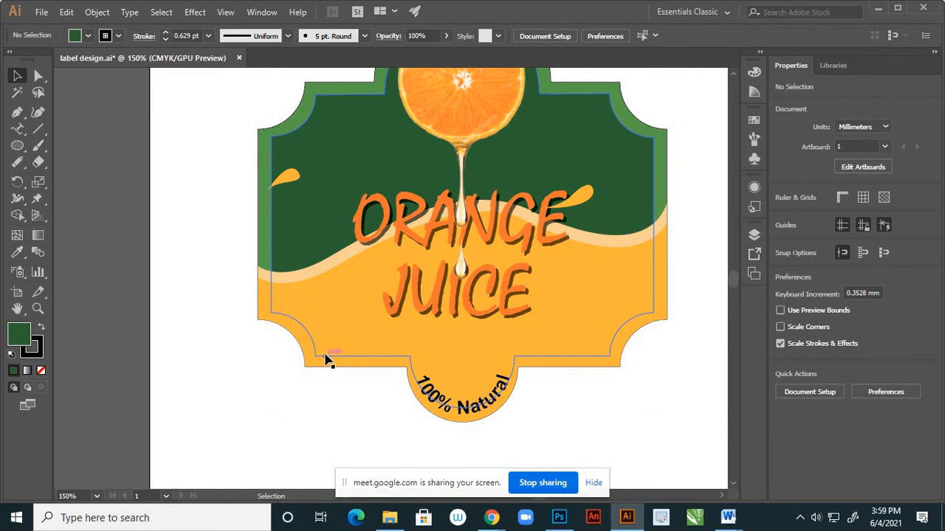
pyautogui.click(327, 358)
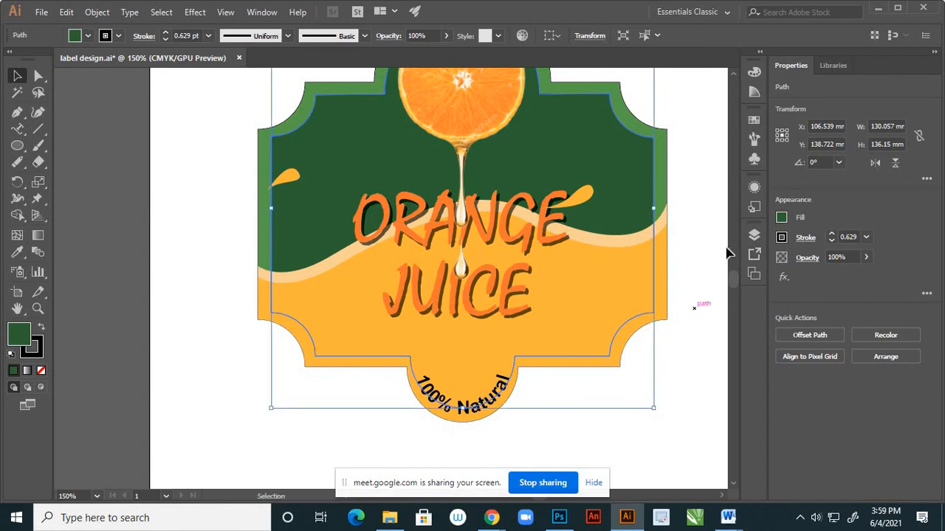
# Hide and show the locked yellow wave clip group to check what lies beneath it.
pyautogui.click(753, 235)
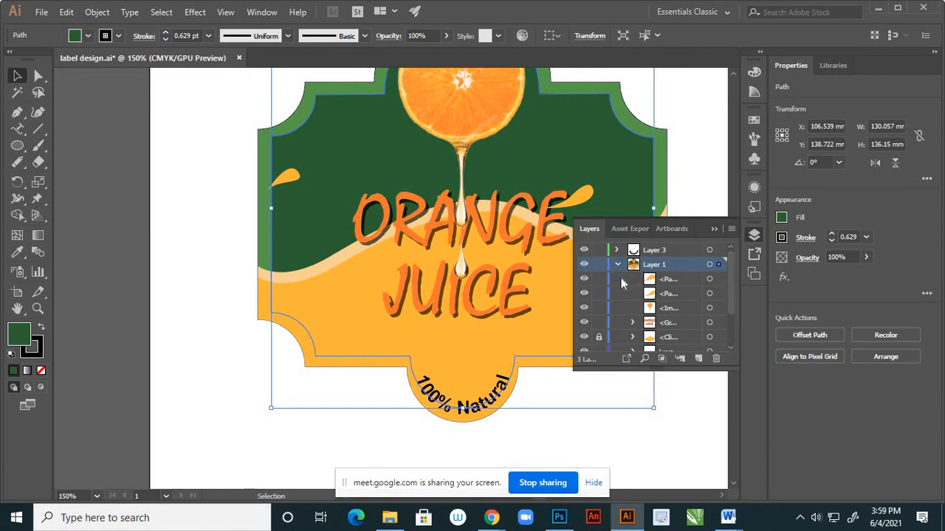
pyautogui.click(584, 337)
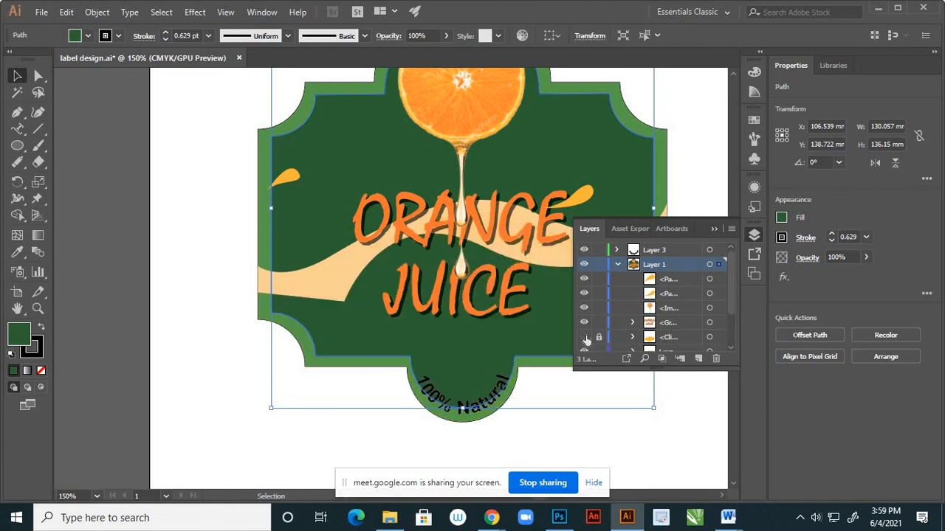
pyautogui.click(584, 337)
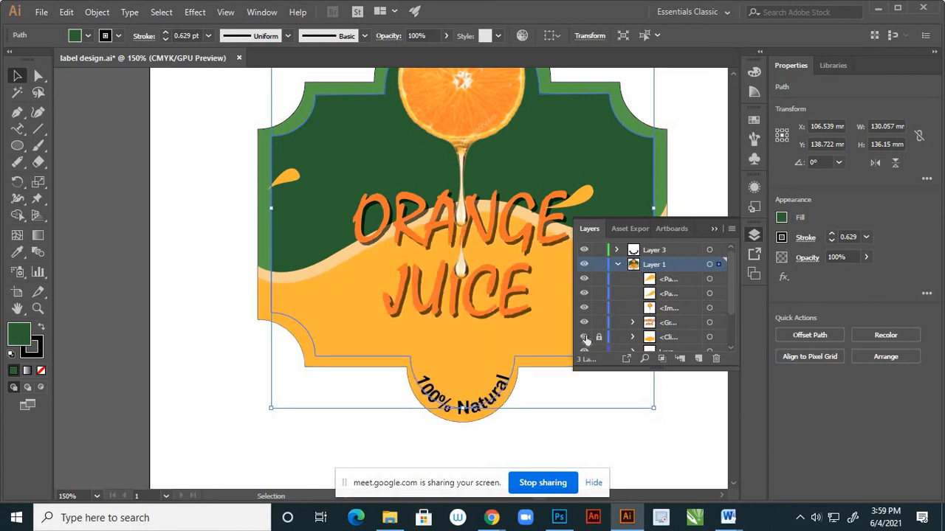
pyautogui.click(670, 338)
pyautogui.scroll(-3, 672, 317)
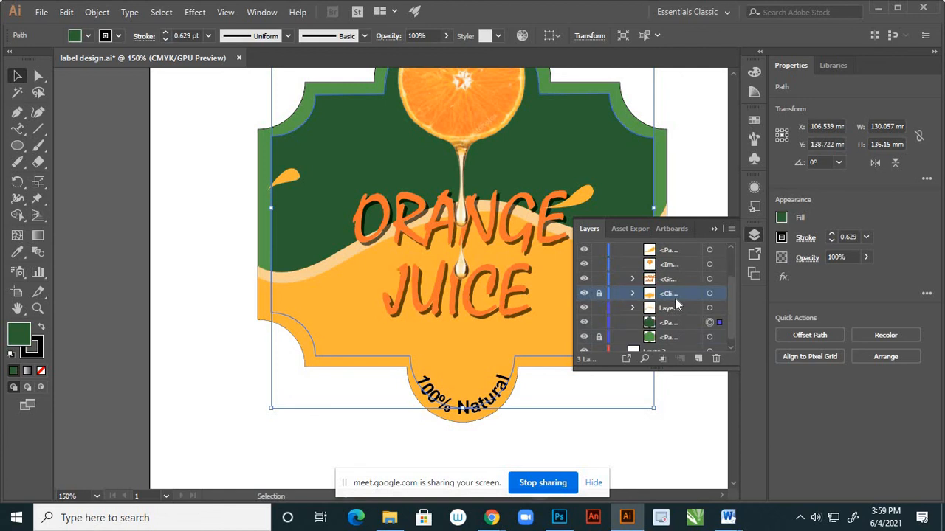
# Place a copy of the dark green inset at the front and restack it beneath the light wave, beside the original inset.
pyautogui.hotkey('ctrl', 'shift', ']')
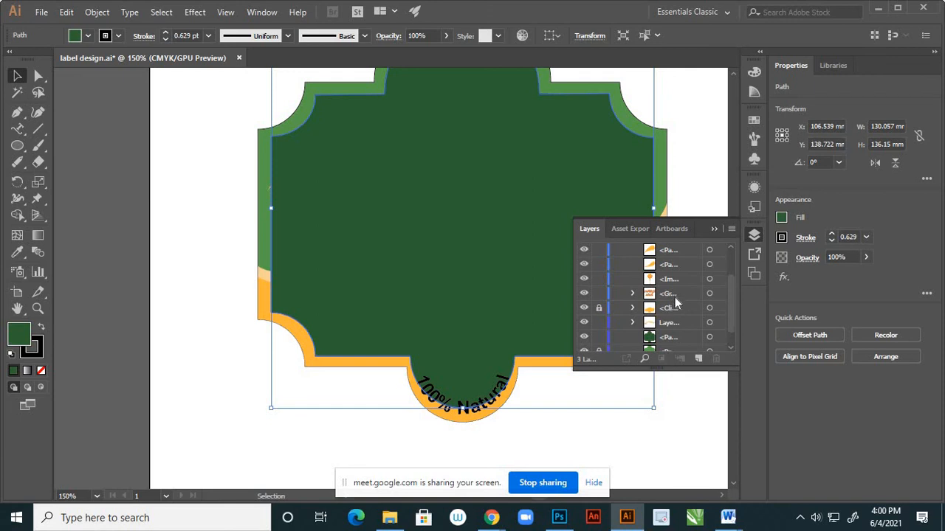
pyautogui.scroll(3, 674, 297)
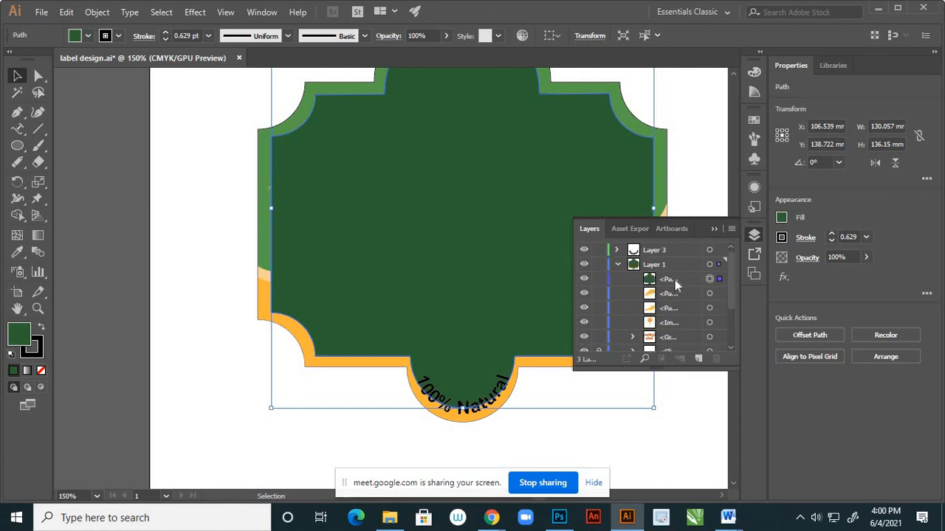
pyautogui.scroll(-1, 675, 273)
pyautogui.scroll(1, 678, 263)
pyautogui.moveTo(676, 278); pyautogui.dragTo(681, 328)
pyautogui.scroll(-3, 670, 300)
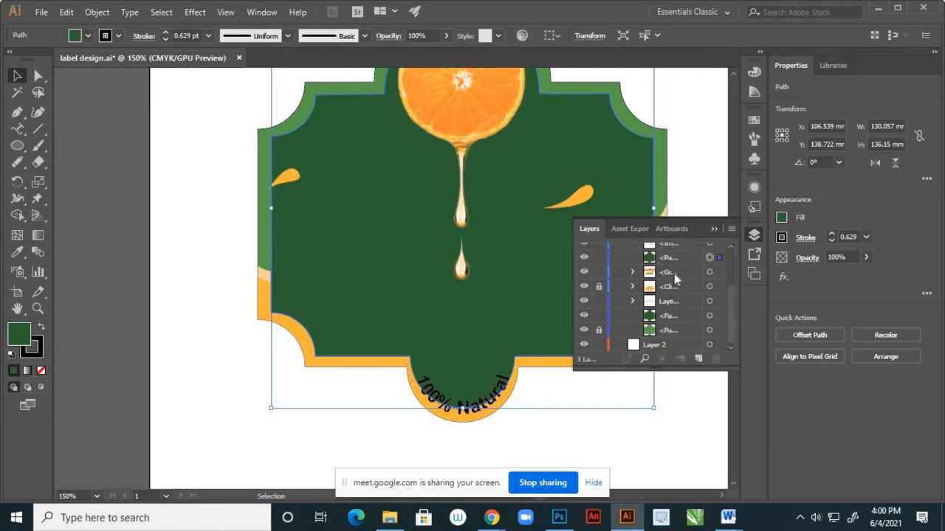
pyautogui.moveTo(680, 259); pyautogui.dragTo(682, 309)
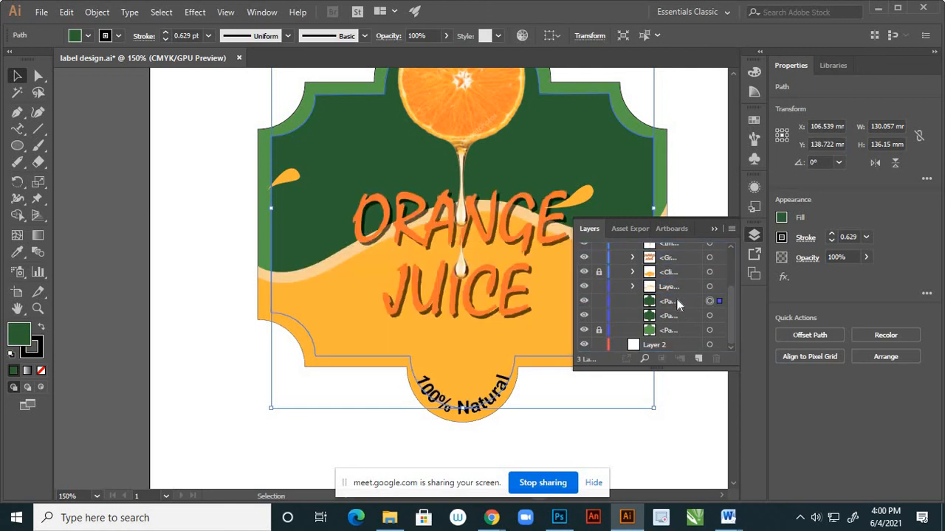
pyautogui.moveTo(677, 300); pyautogui.dragTo(683, 323)
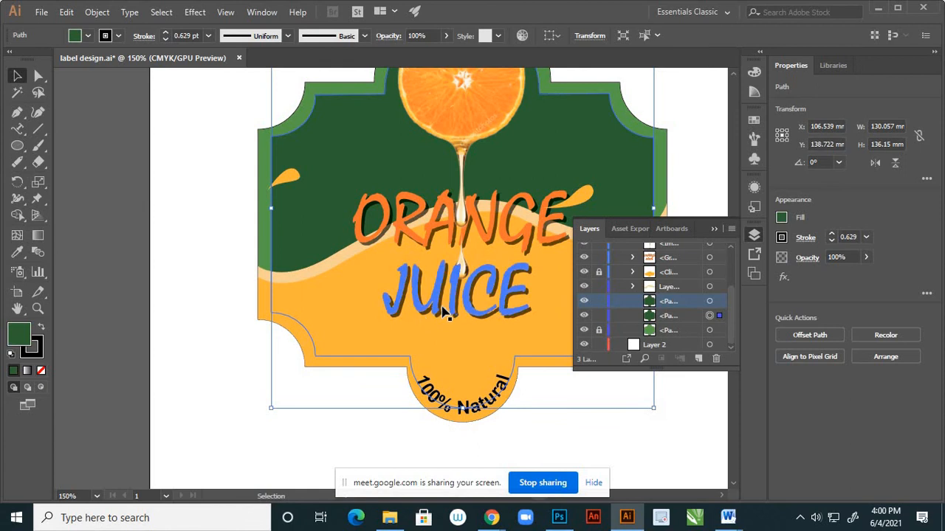
# Try bringing the dark green inset to the front, undo the copy and stacking changes, and deselect it.
pyautogui.press('a')
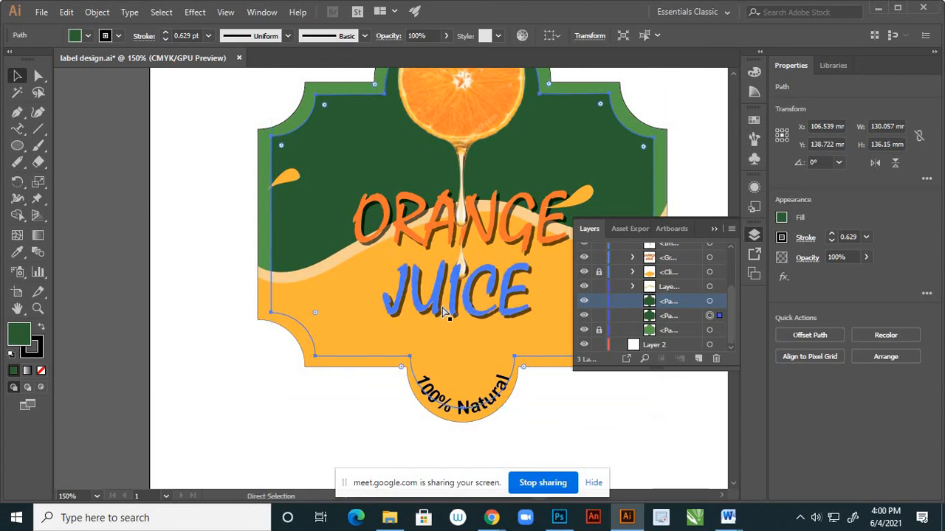
pyautogui.hotkey('ctrl', ']')
pyautogui.hotkey('ctrl', ']')
pyautogui.hotkey('ctrl', ']')
pyautogui.hotkey('ctrl', ']')
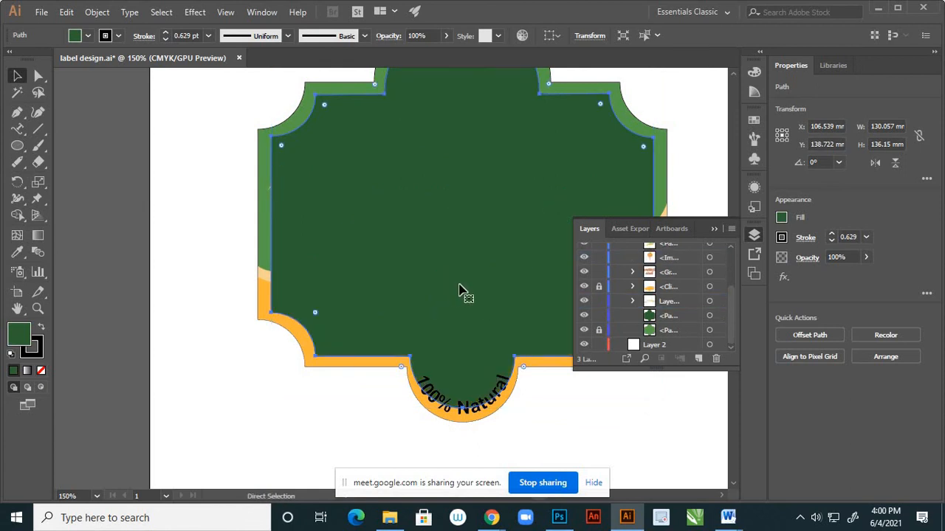
pyautogui.scroll(1, 510, 292)
pyautogui.hotkey('ctrl', 'z')
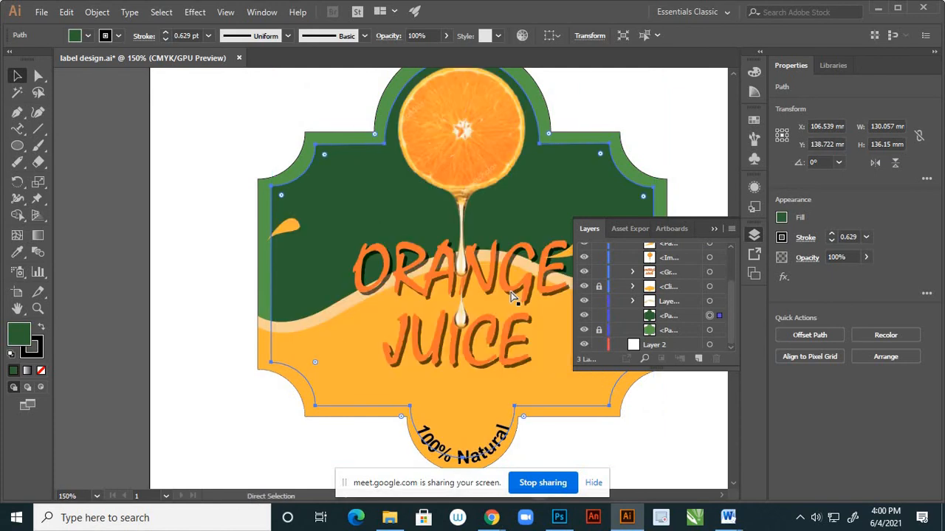
pyautogui.scroll(2, 671, 284)
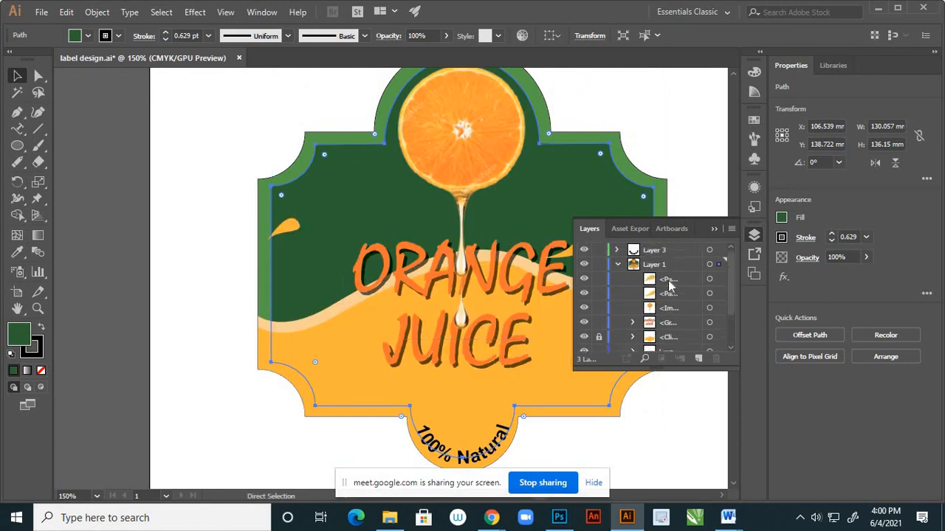
pyautogui.hotkey('ctrl', ']')
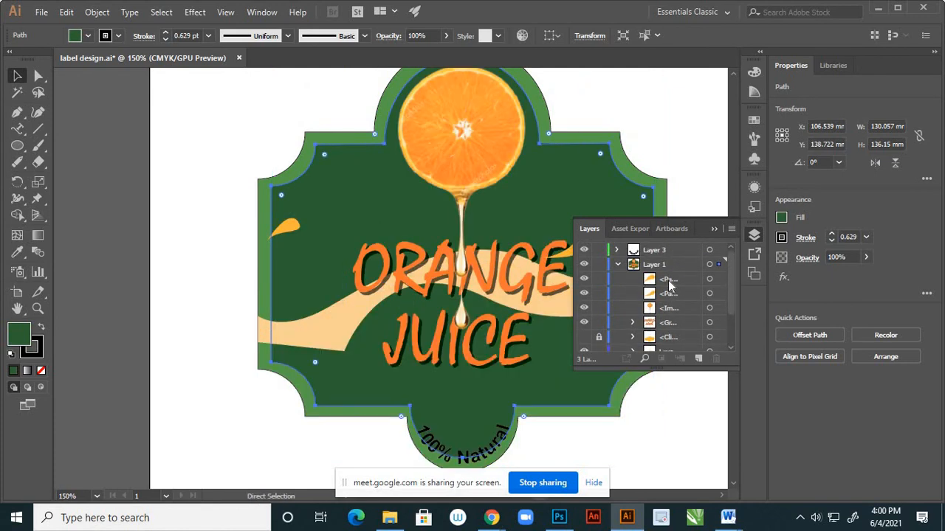
pyautogui.hotkey('ctrl', '[')
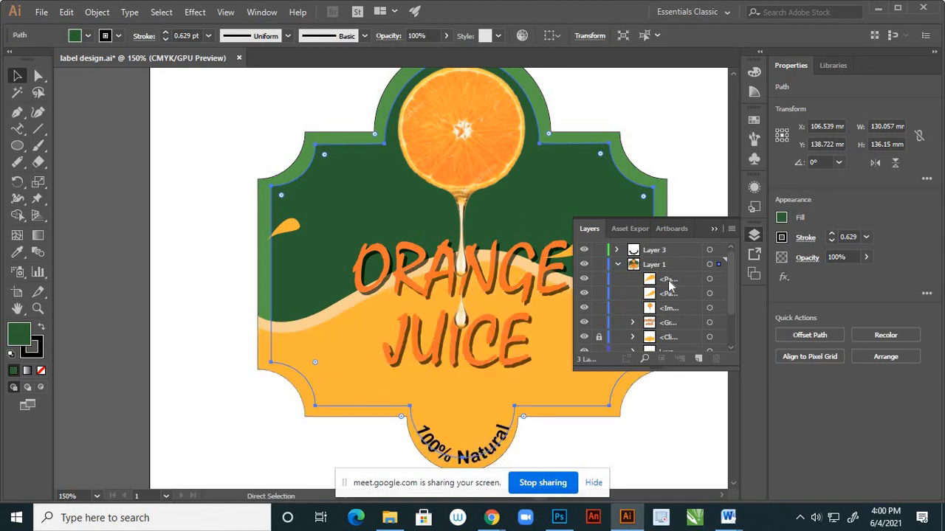
pyautogui.click(714, 229)
pyautogui.click(704, 222)
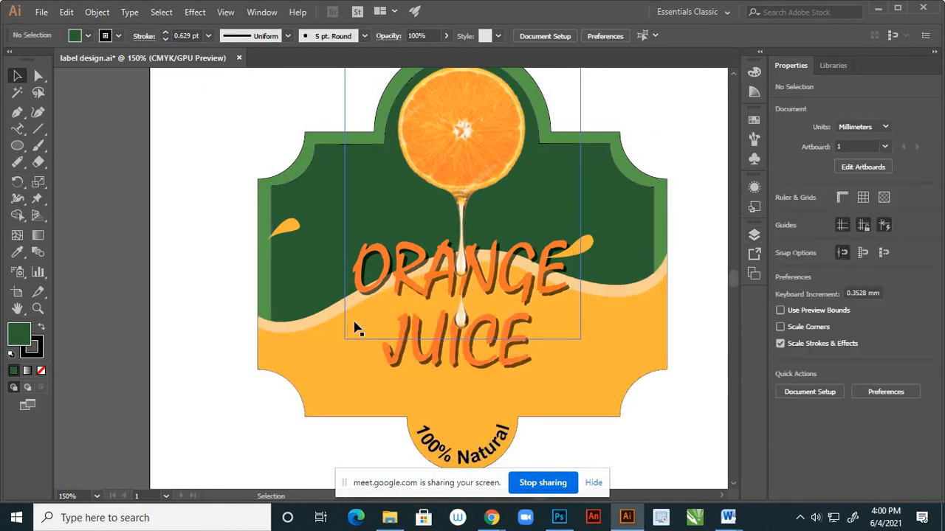
# Select the dark green inset and expand only its fill, leaving the stroke unexpanded.
pyautogui.scroll(-1, 375, 314)
pyautogui.scroll(2, 323, 353)
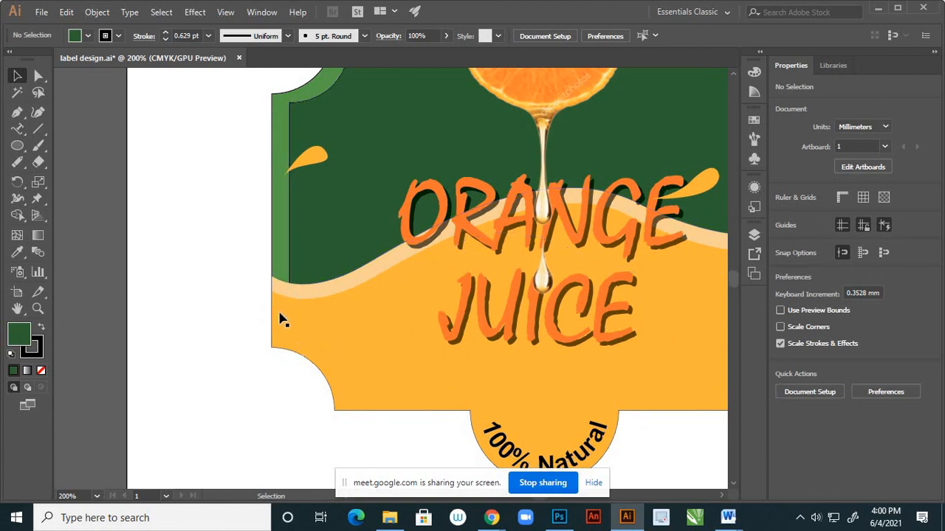
pyautogui.click(304, 346)
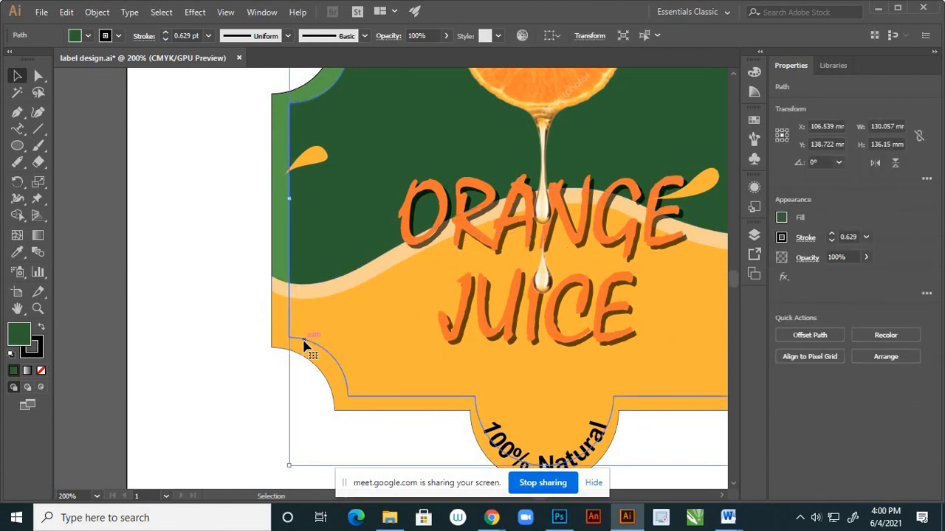
pyautogui.scroll(-2, 276, 313)
pyautogui.scroll(1, 270, 320)
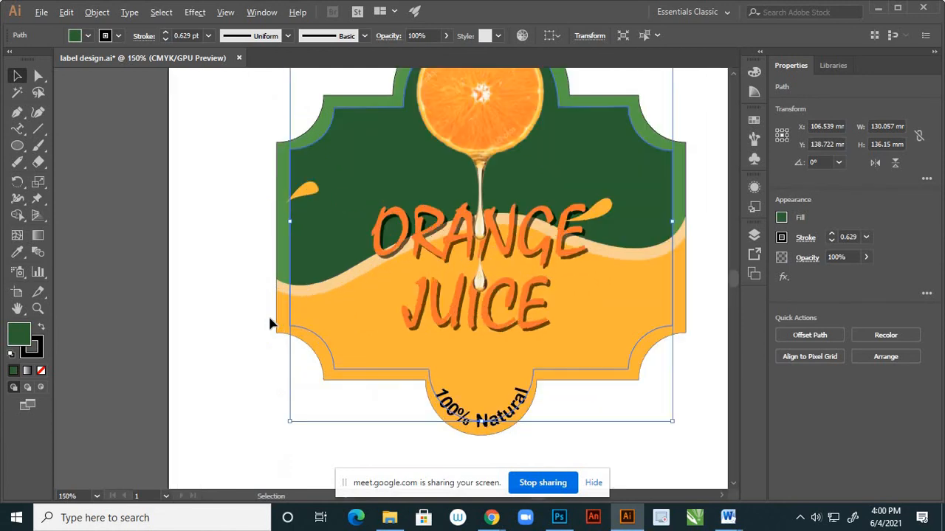
pyautogui.click(101, 14)
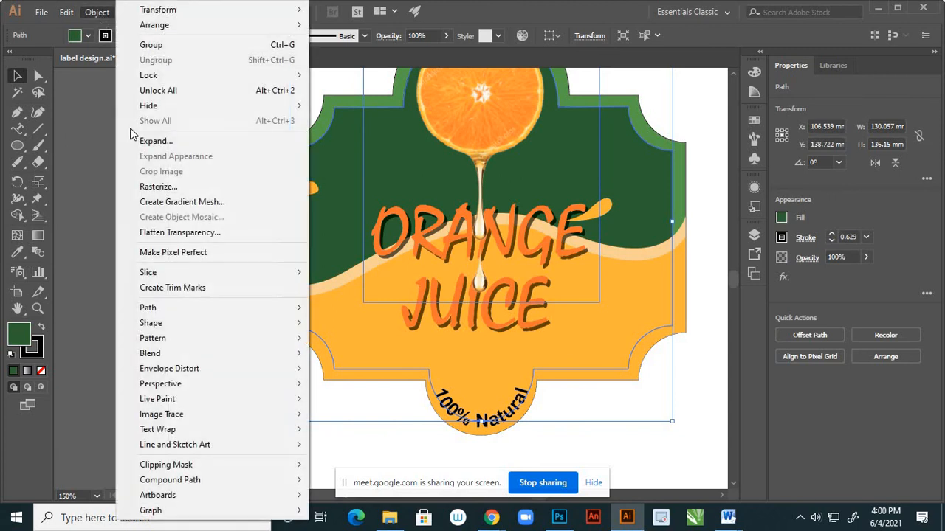
pyautogui.click(141, 142)
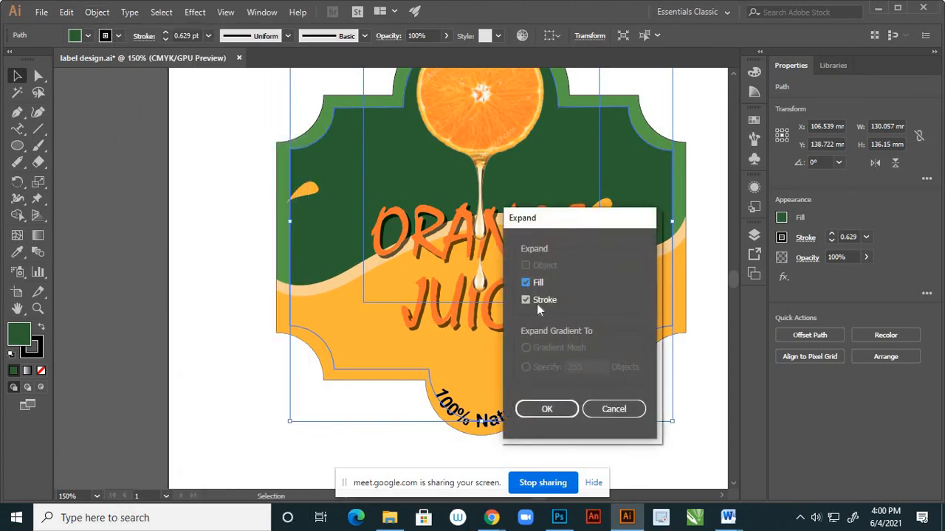
pyautogui.click(526, 300)
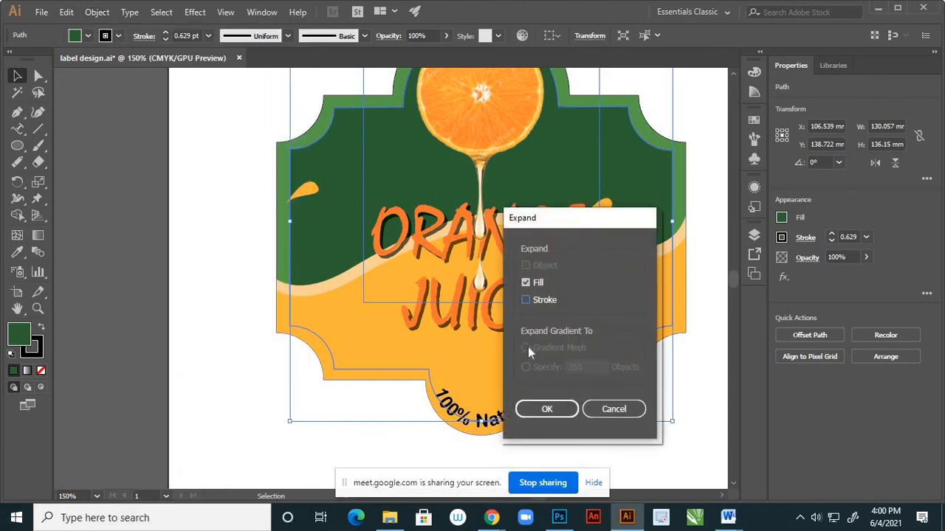
pyautogui.click(541, 411)
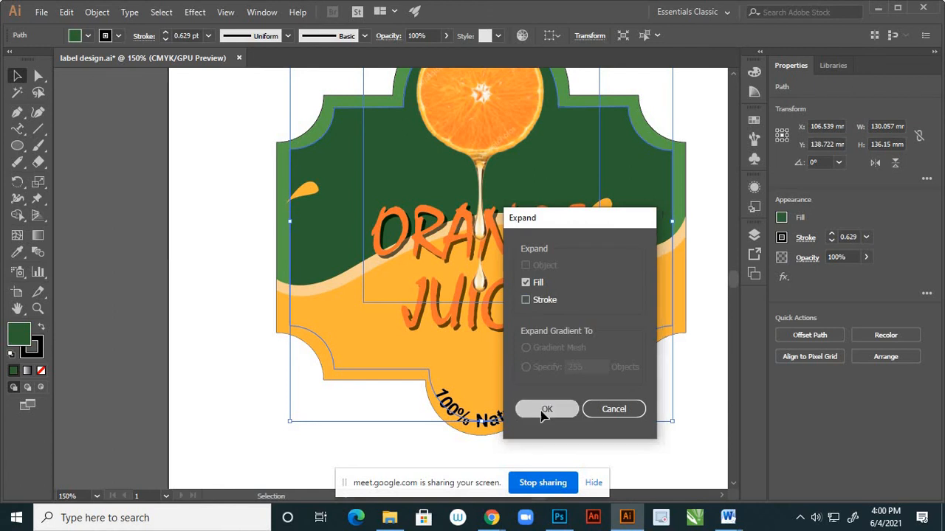
# Convert the expanded dark green inset into a Live Paint group and deselect it.
pyautogui.click(97, 12)
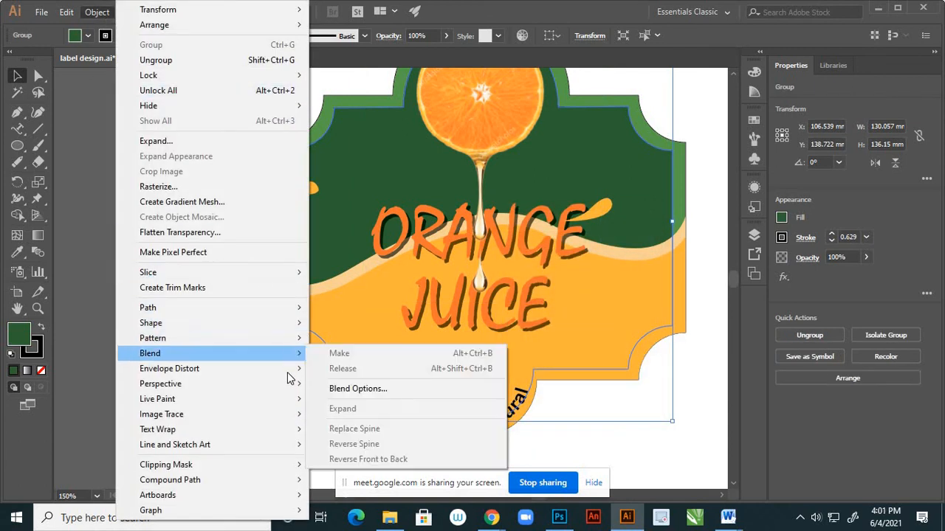
pyautogui.moveTo(292, 399)
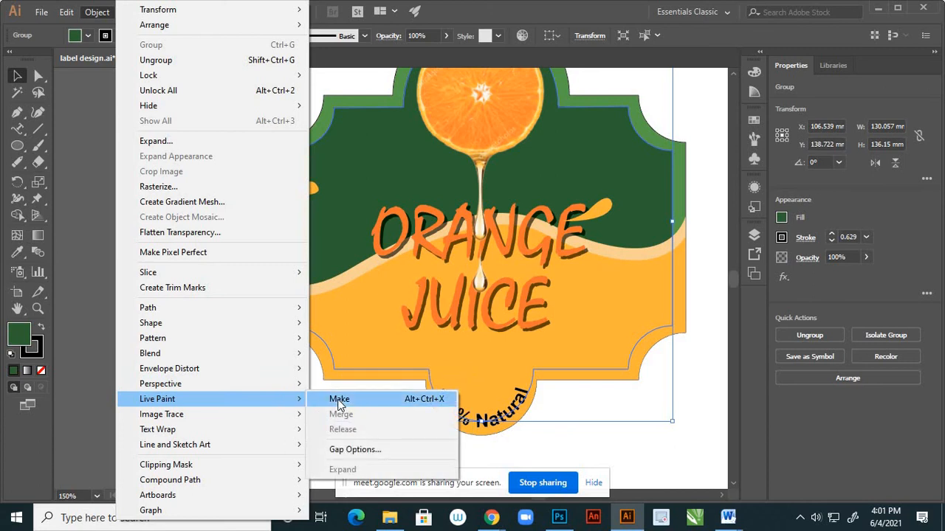
pyautogui.click(338, 398)
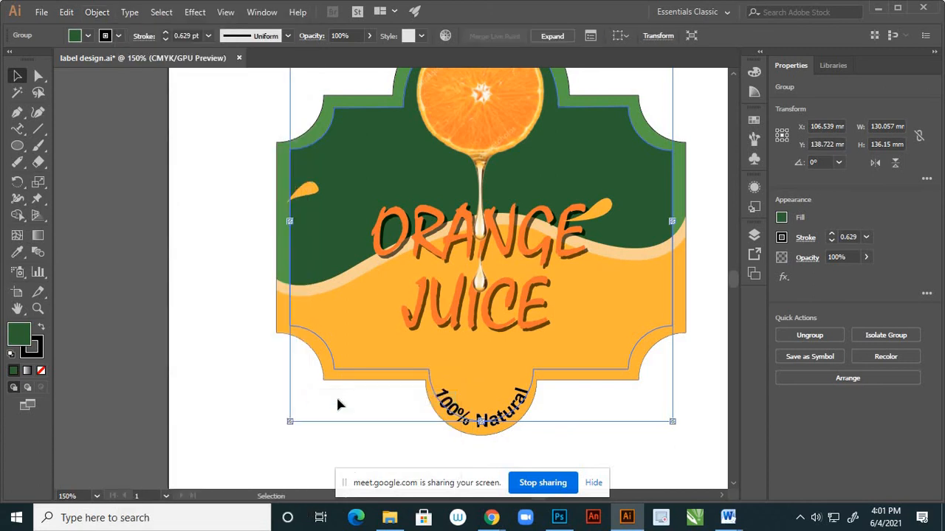
pyautogui.click(216, 264)
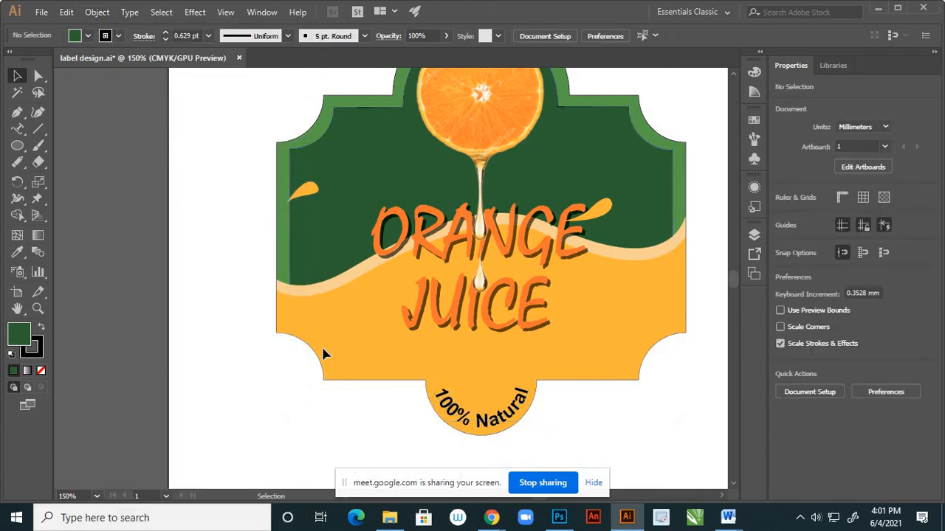
# Sample the yellow wave's color and darken the fill color to orange-brown C18214.
pyautogui.press('k')
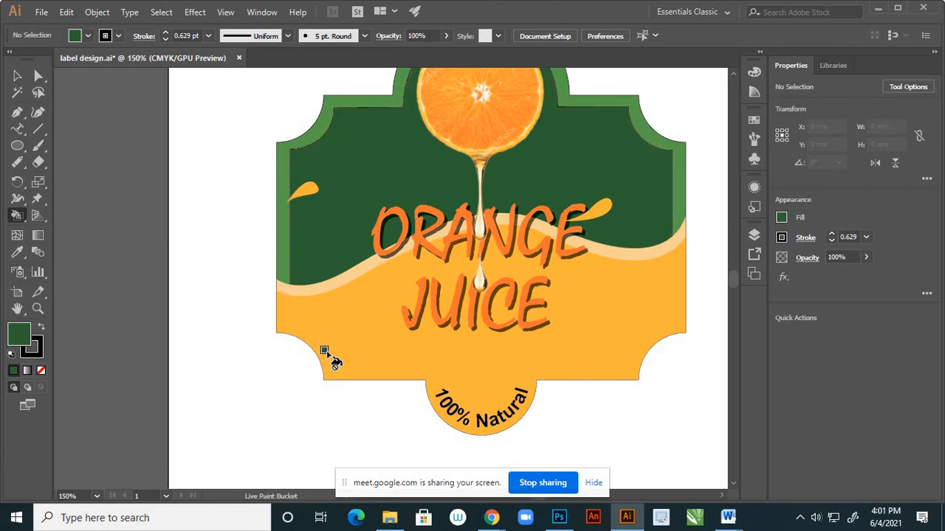
pyautogui.press('i')
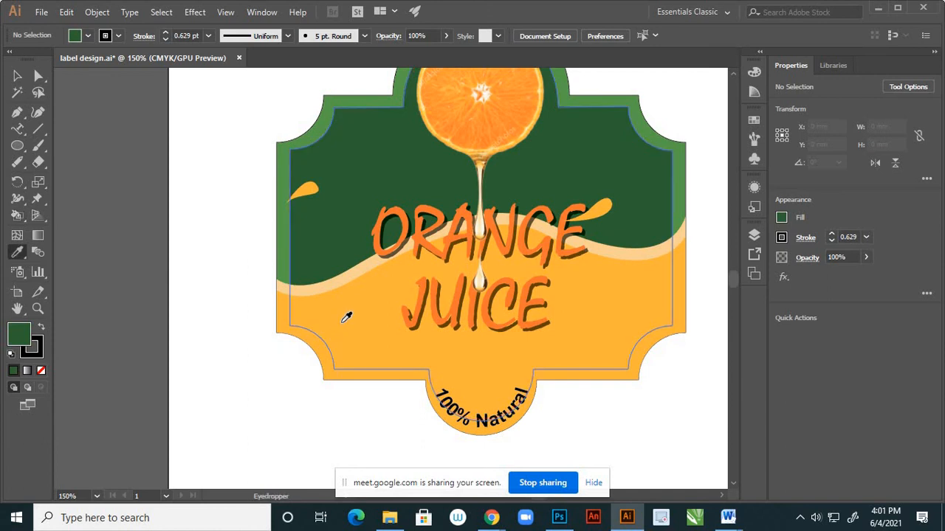
pyautogui.click(346, 318)
pyautogui.doubleClick(19, 337)
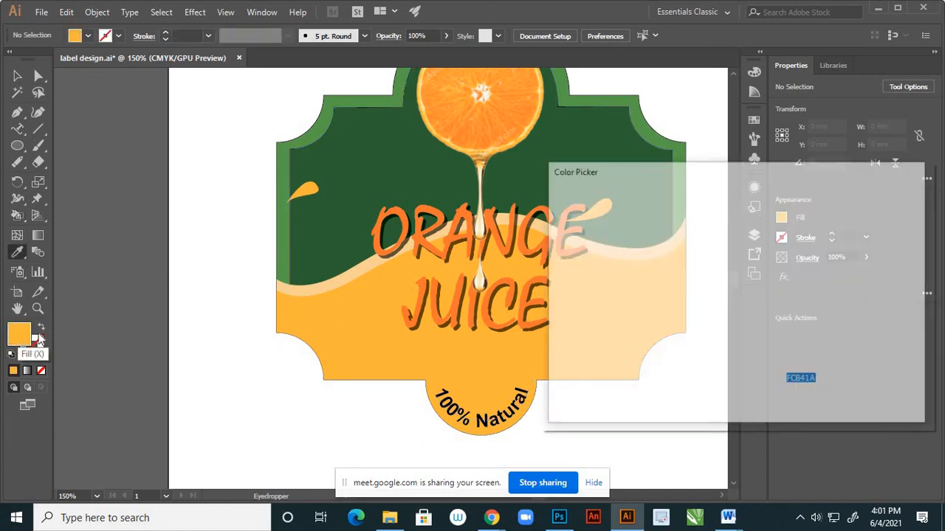
pyautogui.click(708, 252)
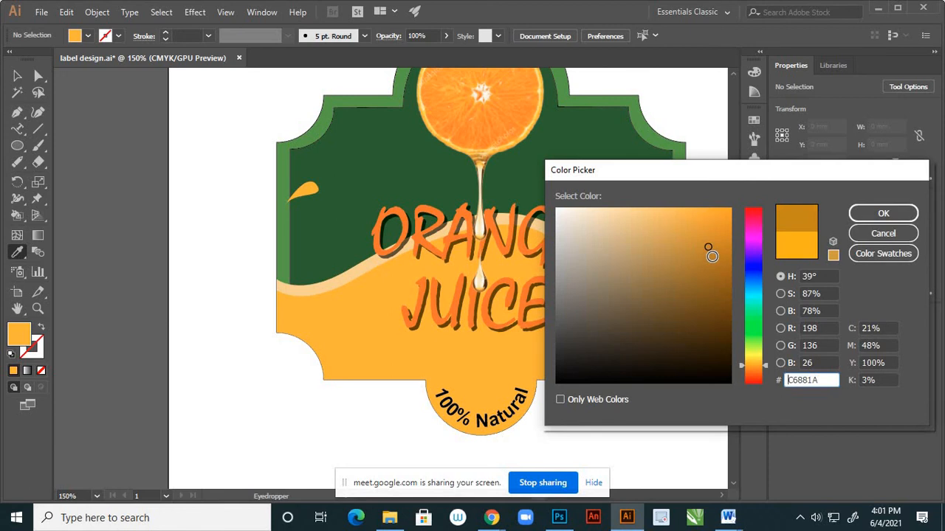
pyautogui.click(712, 256)
pyautogui.click(714, 248)
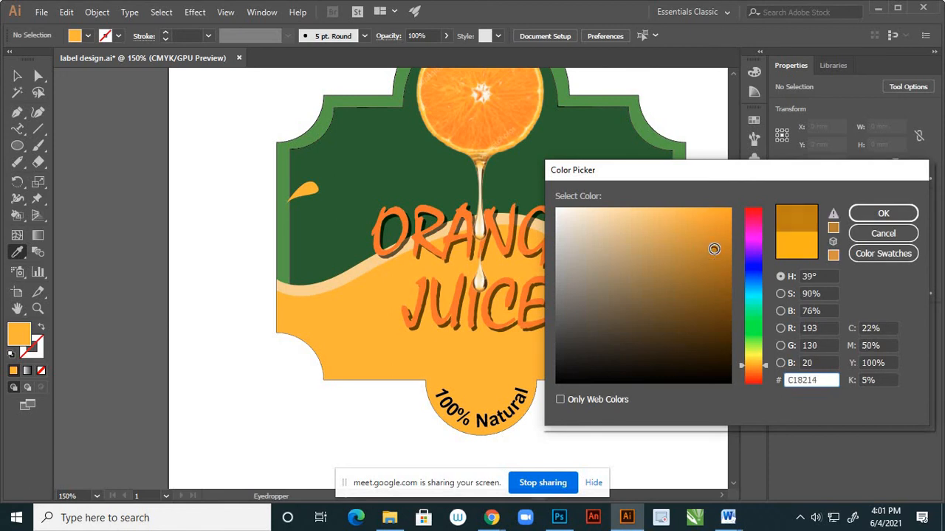
pyautogui.click(863, 213)
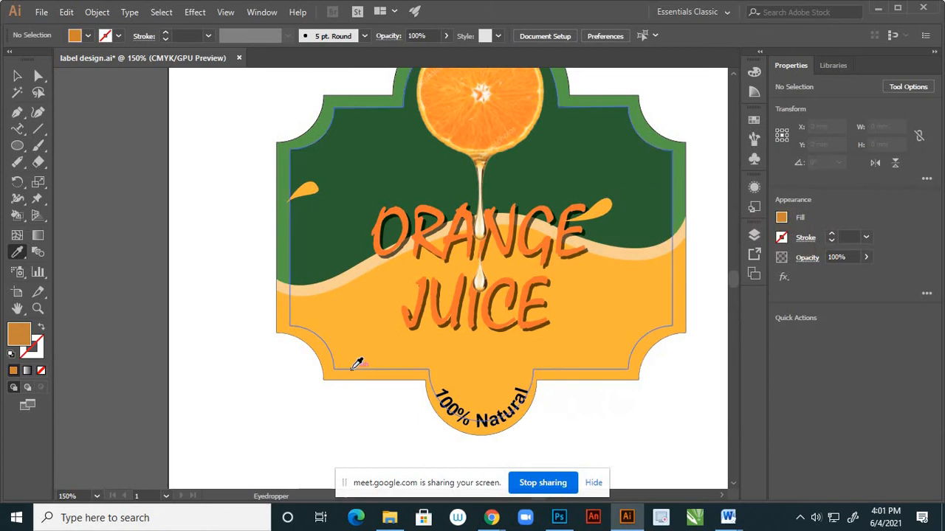
# Restack the dark green Live Paint group directly beneath the yellow wave clip group and above the light wave.
pyautogui.press('k')
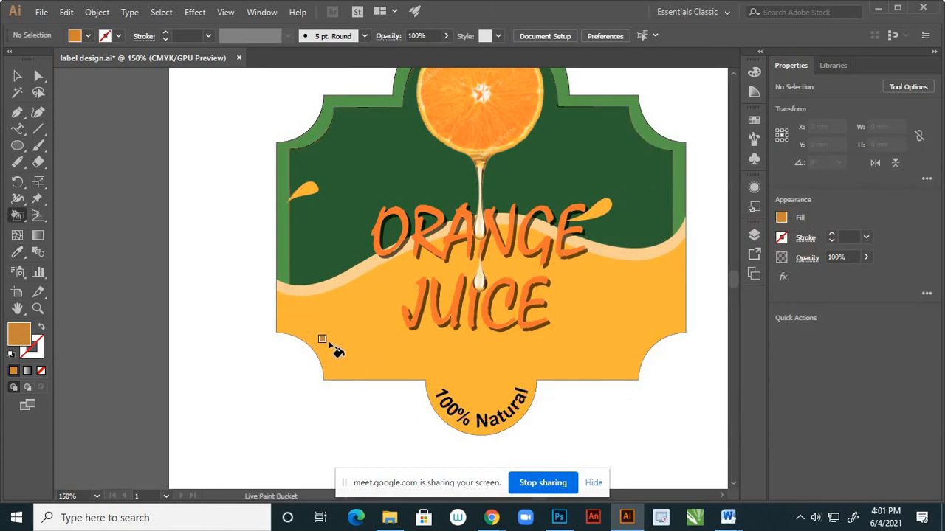
pyautogui.click(755, 236)
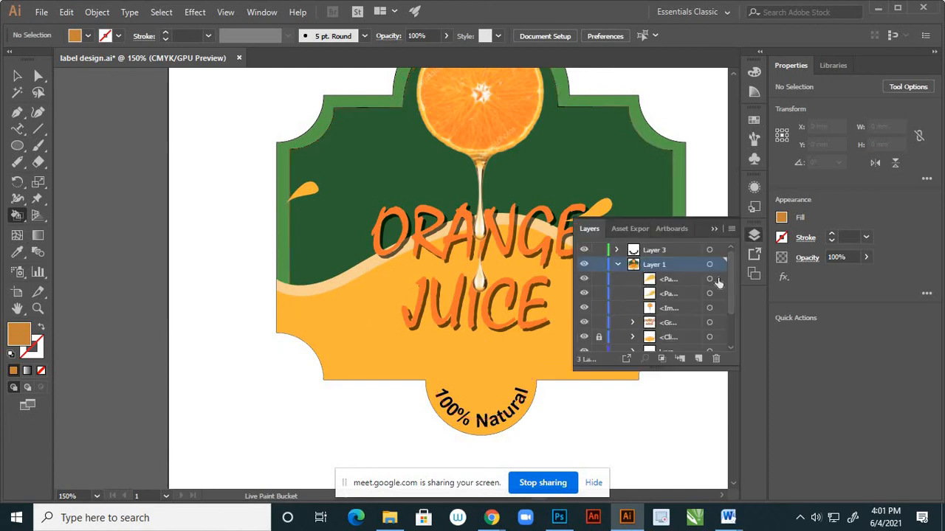
pyautogui.scroll(-3, 708, 301)
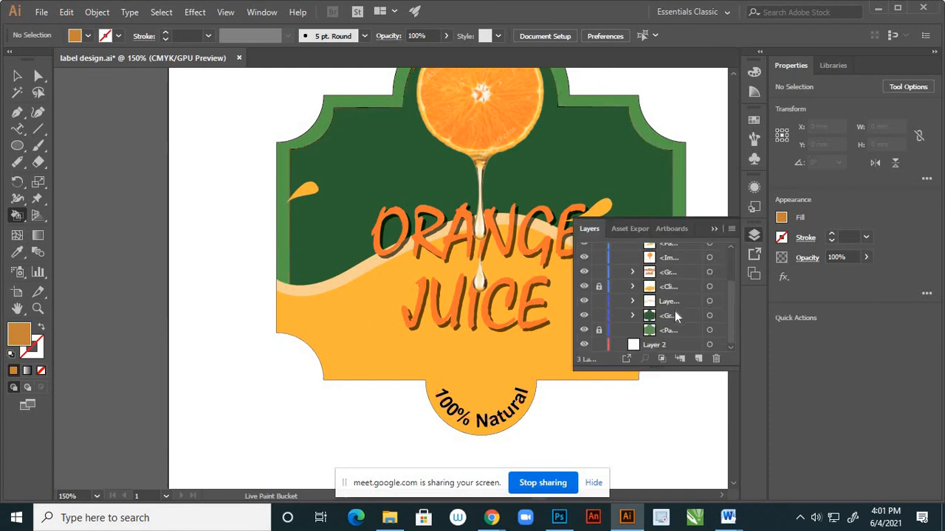
pyautogui.click(585, 316)
pyautogui.click(584, 316)
pyautogui.click(674, 316)
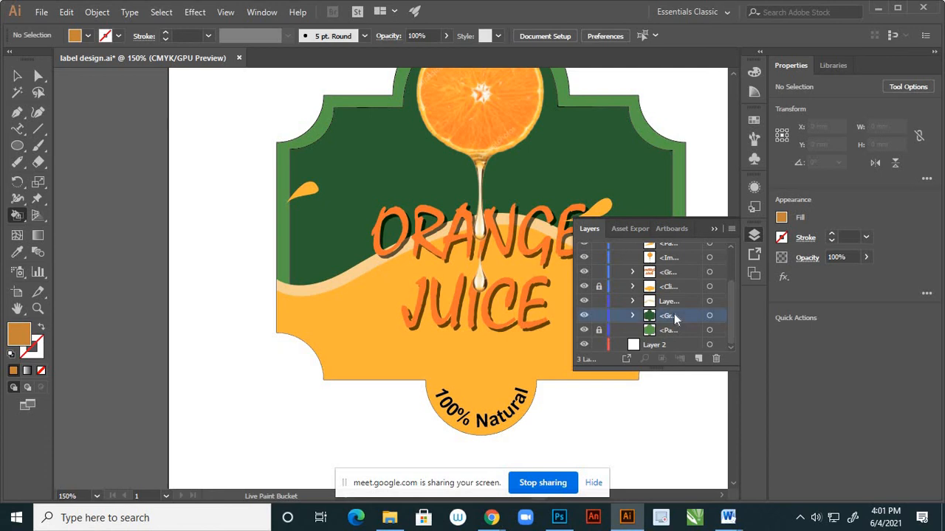
pyautogui.moveTo(676, 301); pyautogui.dragTo(688, 287)
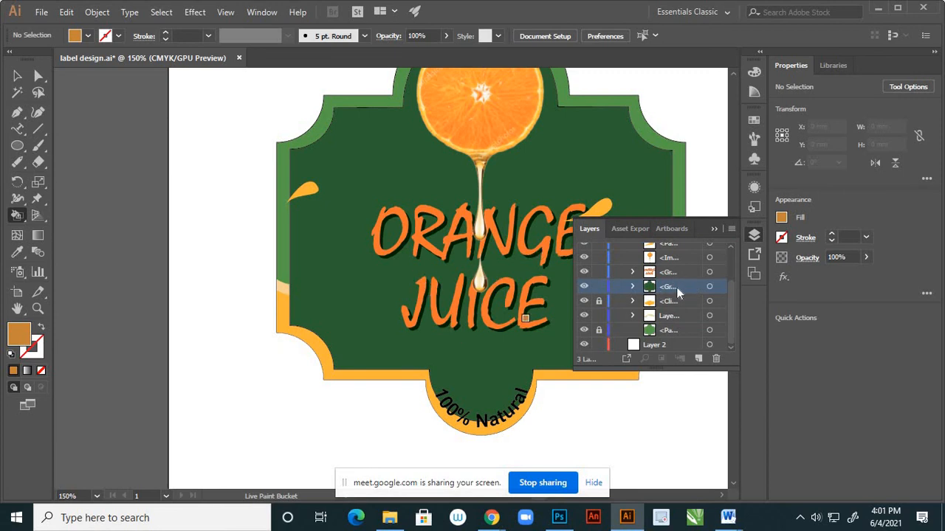
pyautogui.moveTo(679, 293); pyautogui.dragTo(689, 315)
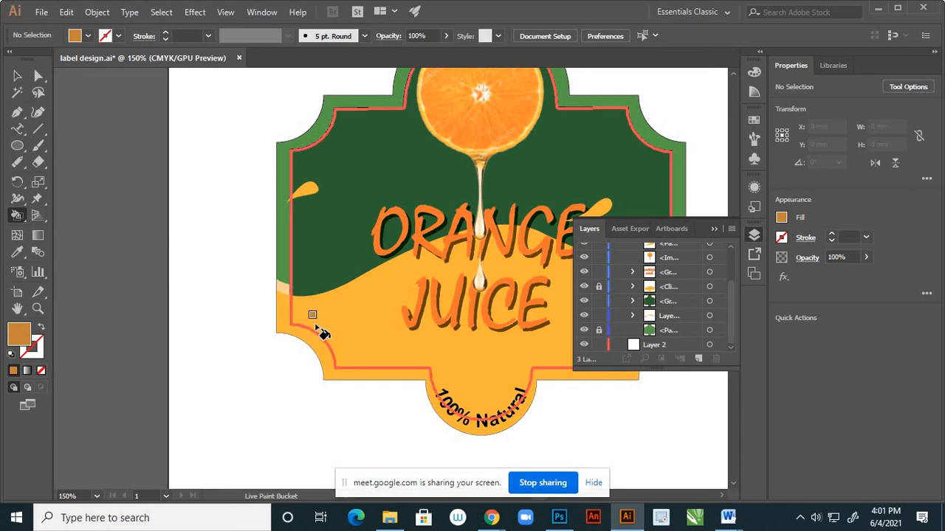
# Try filling the dark green inset with the orange-brown using the Live Paint Bucket, and undo the fill.
pyautogui.click(327, 333)
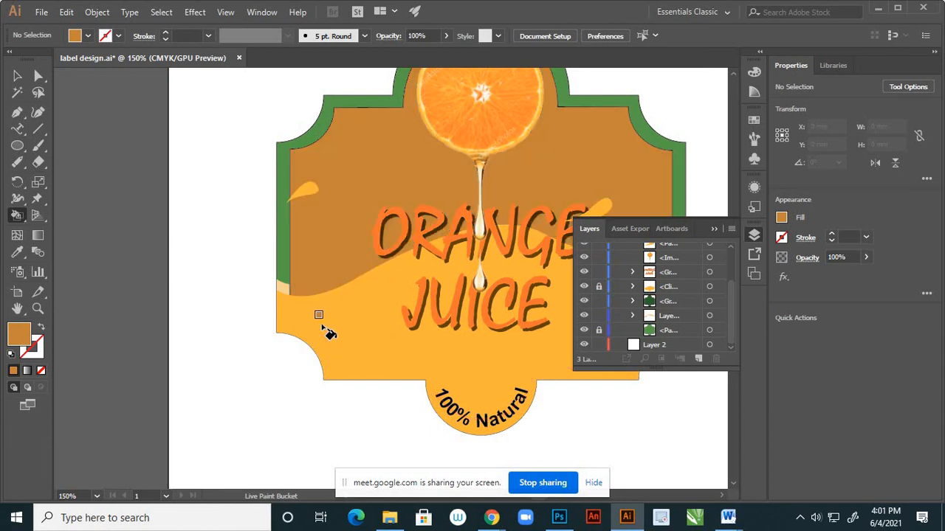
pyautogui.hotkey('ctrl', 'z')
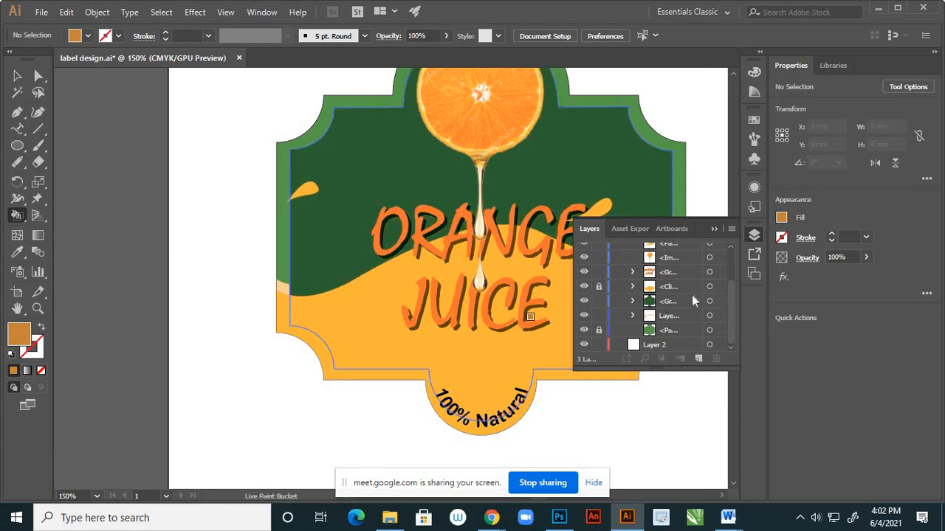
# Hide and show an orange splash and the yellow wave clip group to check the stacking, and unlock the clip group.
pyautogui.scroll(3, 690, 294)
pyautogui.click(584, 281)
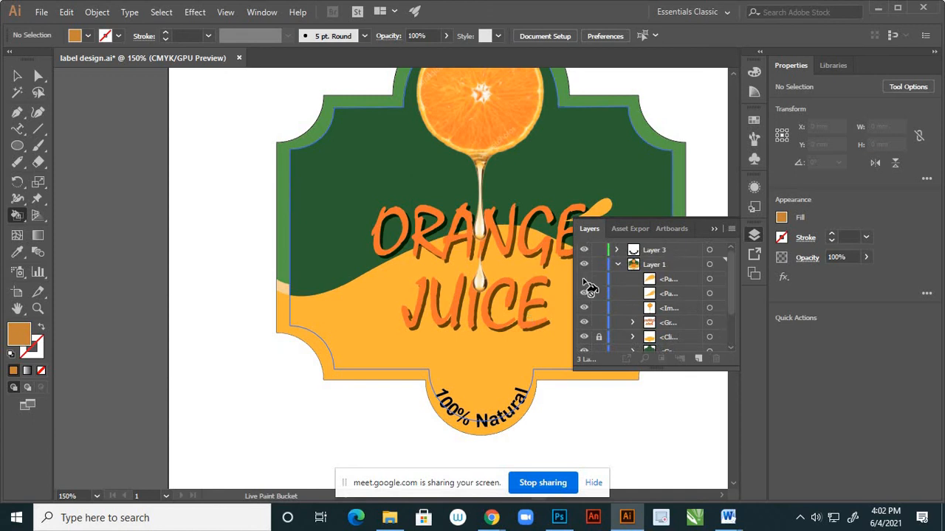
pyautogui.click(584, 281)
pyautogui.scroll(-3, 642, 303)
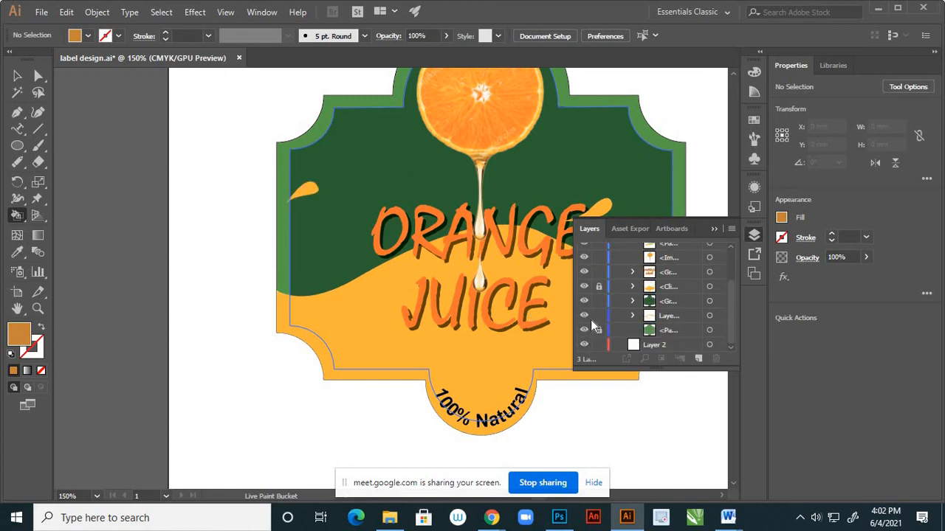
pyautogui.click(584, 287)
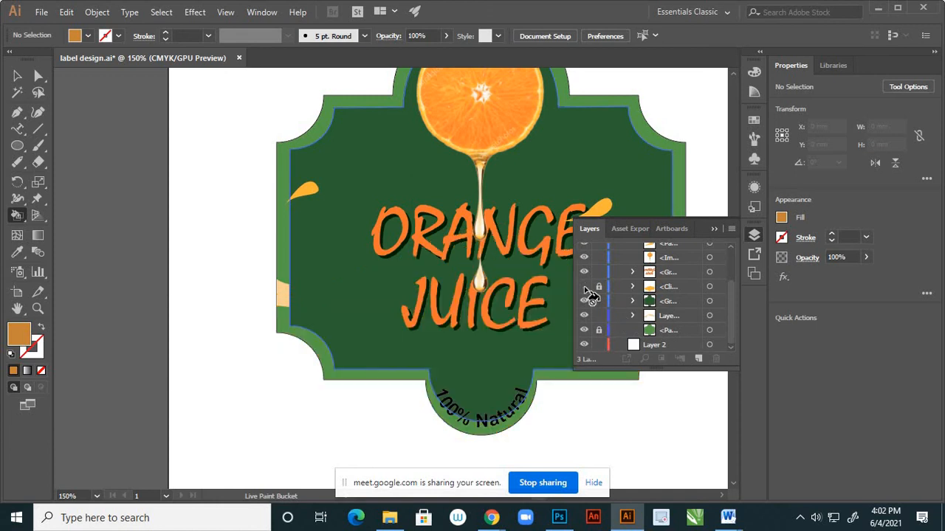
pyautogui.click(584, 287)
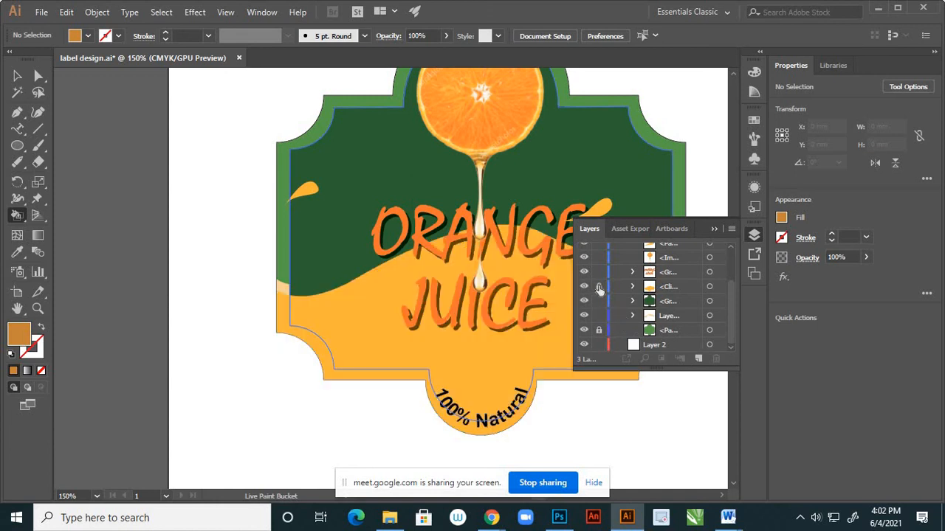
# Try painting the yellow wave with the Live Paint Bucket, and hide and show the light wave to check it.
pyautogui.click(367, 312)
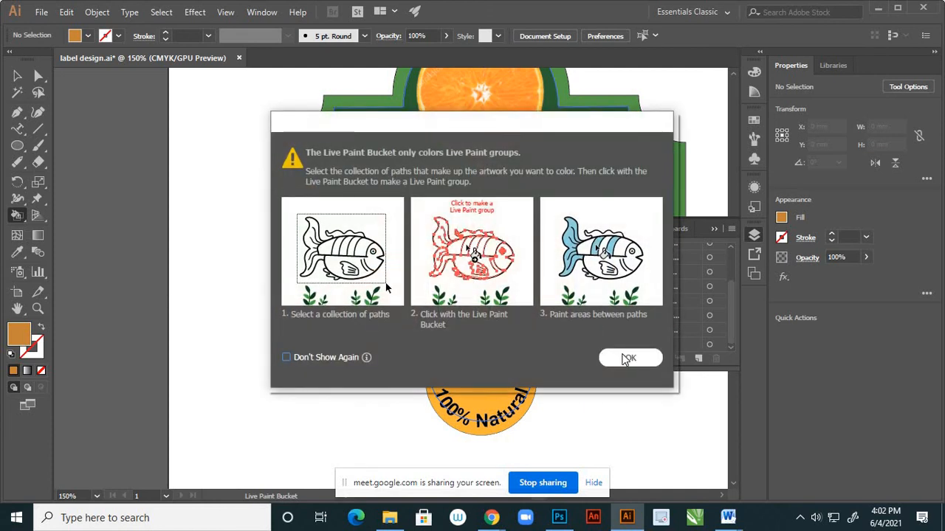
pyautogui.click(629, 356)
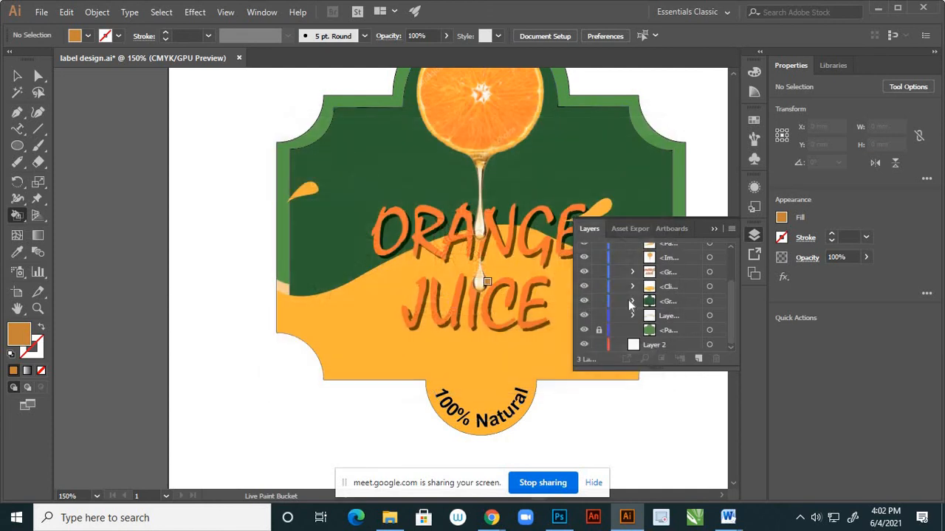
pyautogui.click(585, 315)
pyautogui.click(585, 316)
pyautogui.scroll(3, 694, 266)
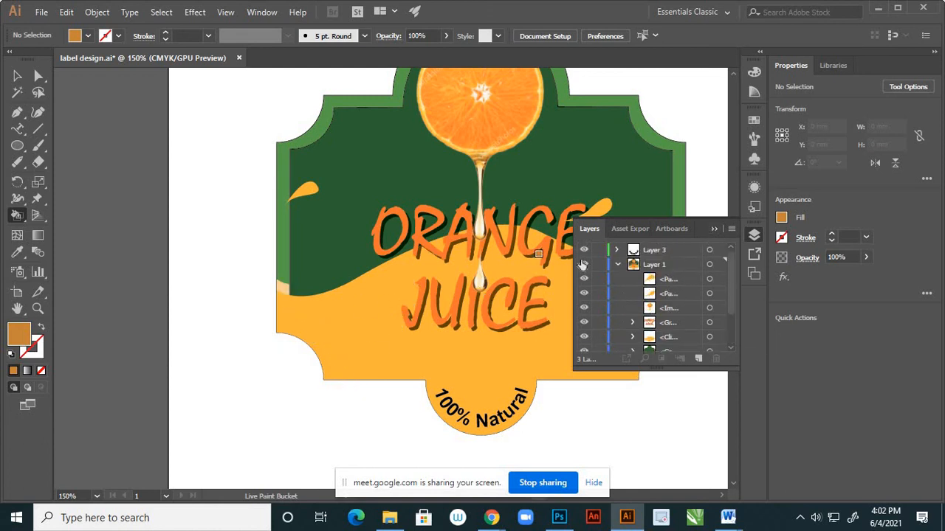
pyautogui.click(714, 229)
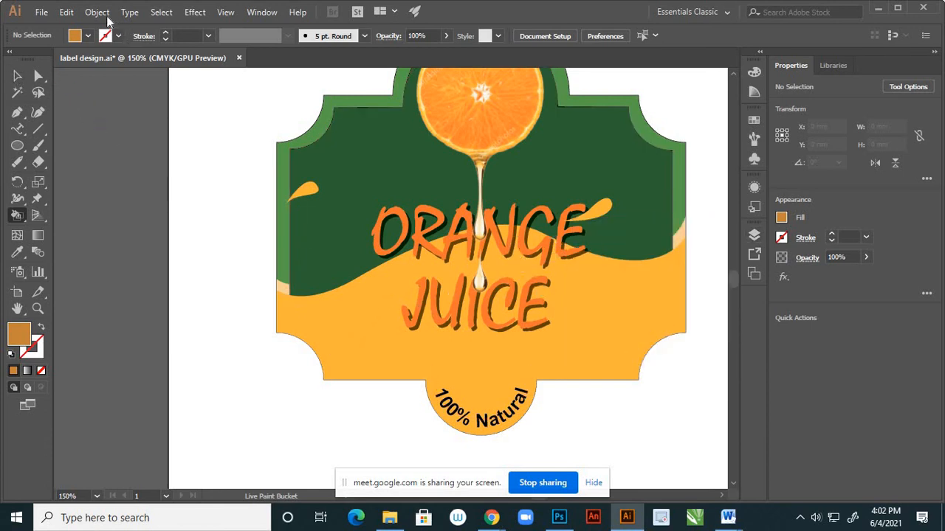
# Undo and redo the last visibility changes until only the yellow wave shows over the green, and leave the Live Paint Bucket.
pyautogui.press('v')
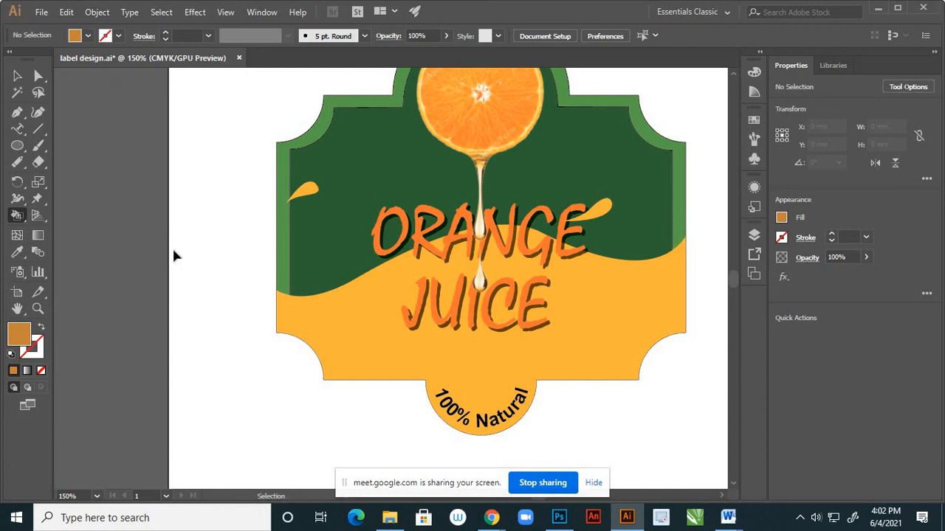
pyautogui.hotkey('ctrl', 'z')
pyautogui.click(96, 12)
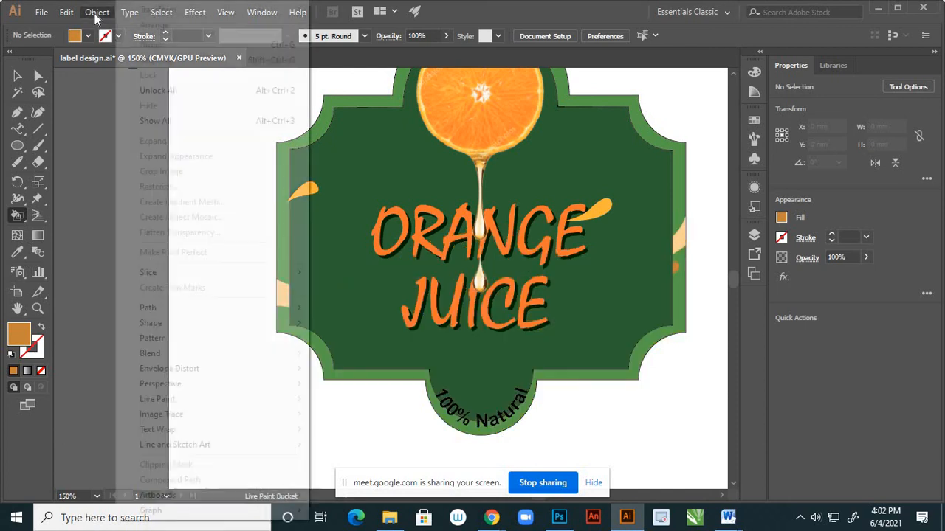
pyautogui.click(94, 92)
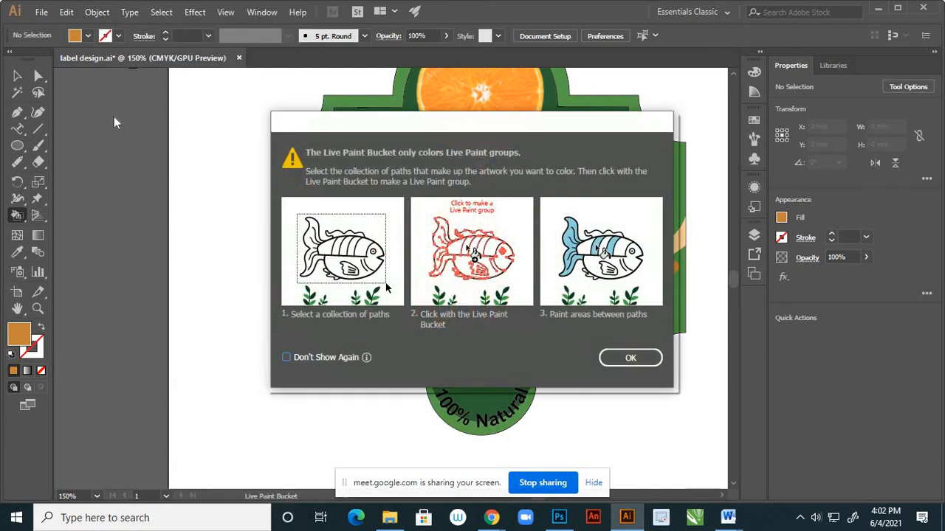
pyautogui.click(628, 359)
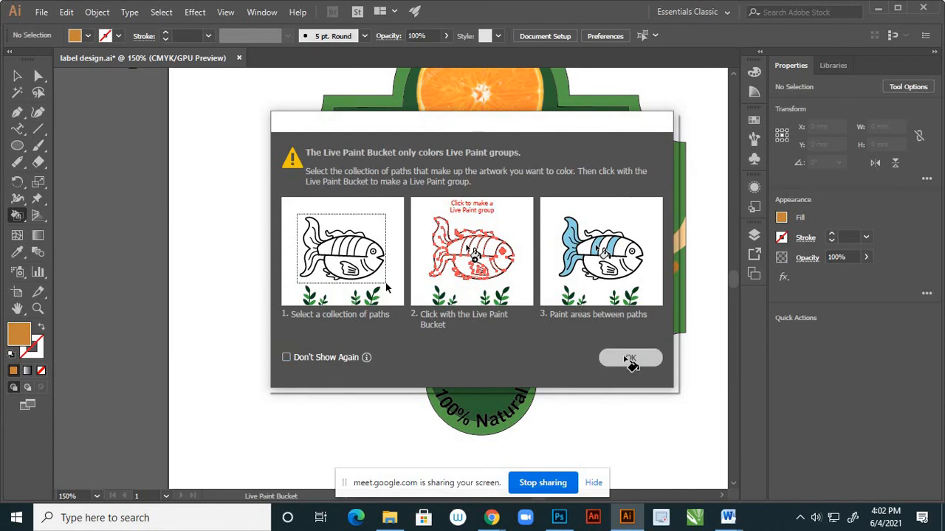
pyautogui.click(19, 75)
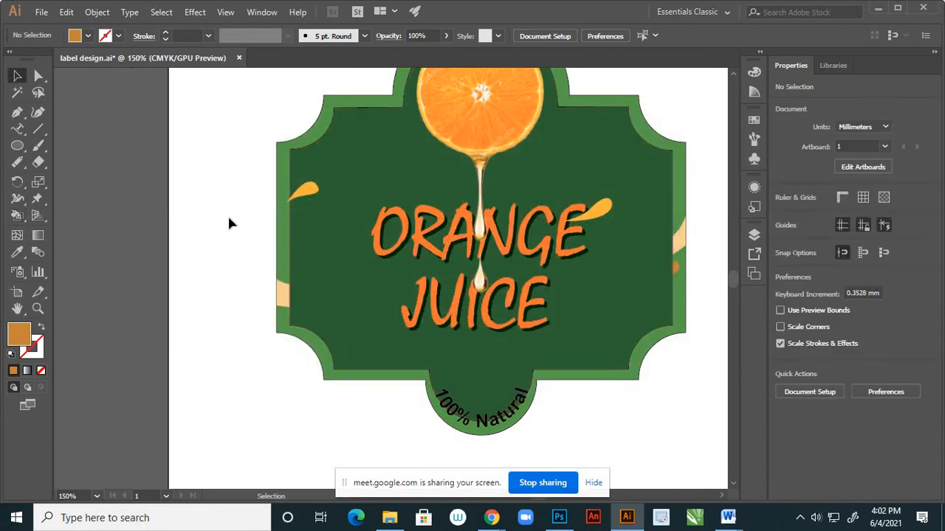
pyautogui.hotkey('ctrl', 'shift', 'z')
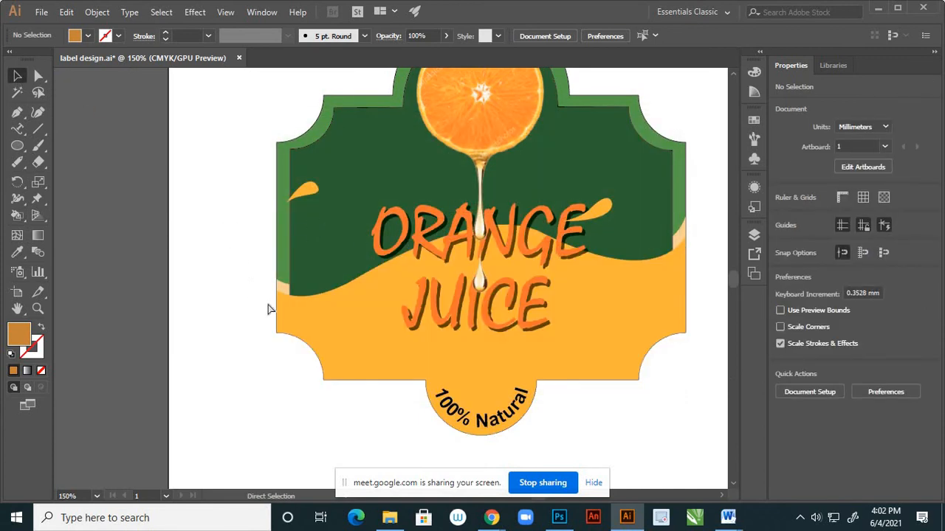
pyautogui.hotkey('ctrl', 'z')
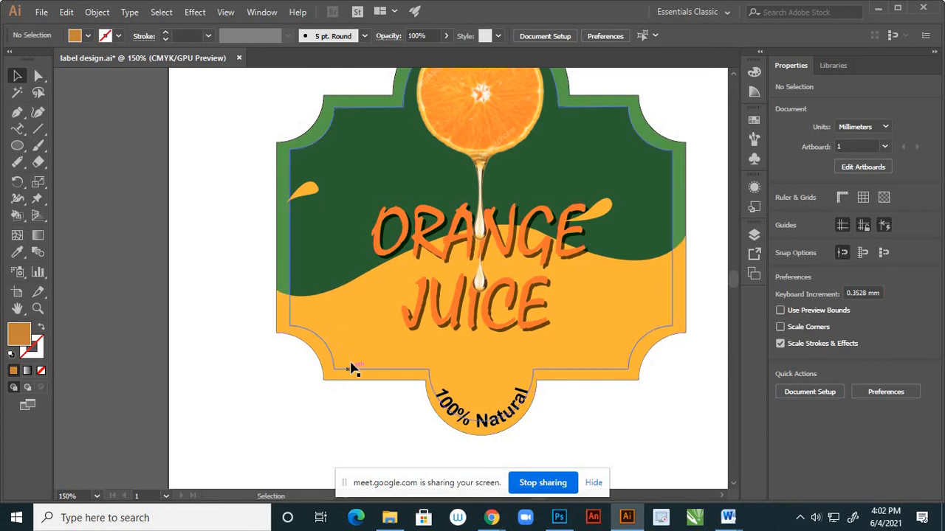
# Start a Pen tool path where the inset's left edge meets the yellow wave, and curve it along the wave to the label's outer edge.
pyautogui.click(18, 115)
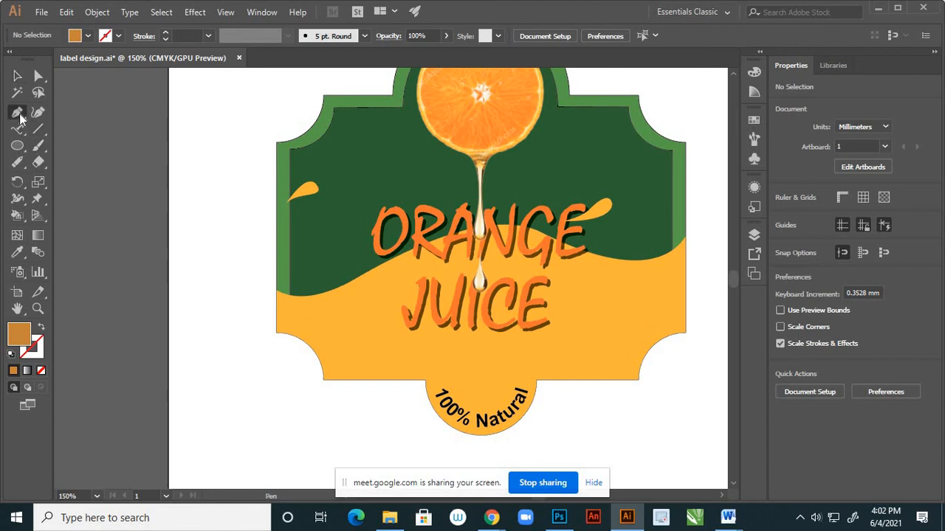
pyautogui.scroll(2, 306, 323)
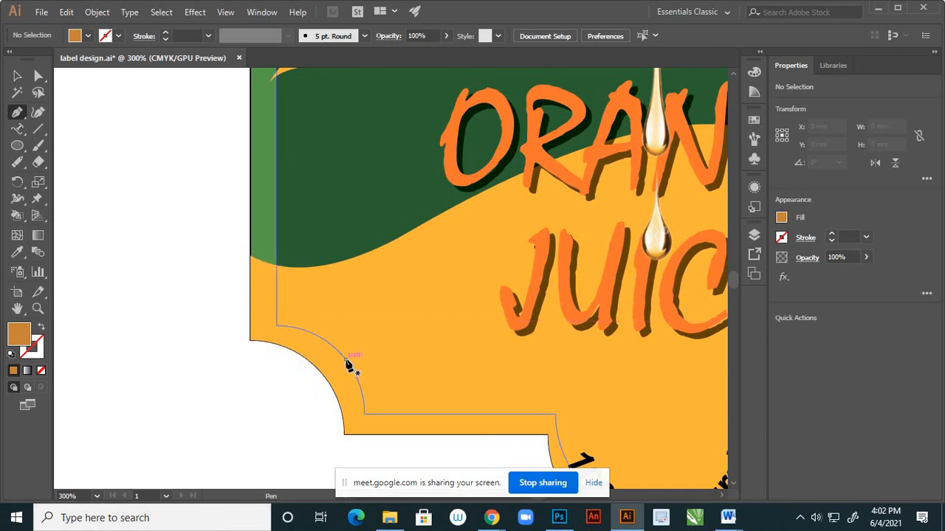
pyautogui.hotkey('ctrl', '1')
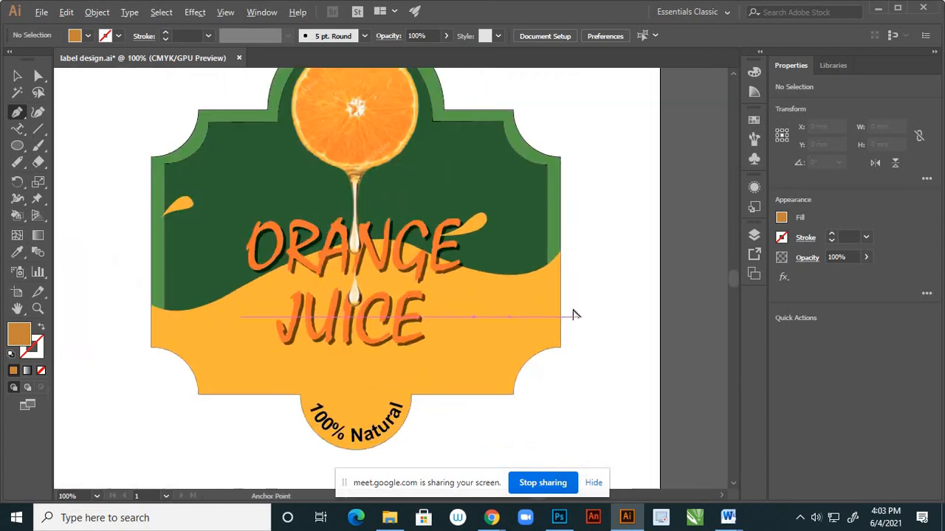
pyautogui.scroll(1, 573, 311)
pyautogui.scroll(-1, 572, 306)
pyautogui.scroll(3, 232, 360)
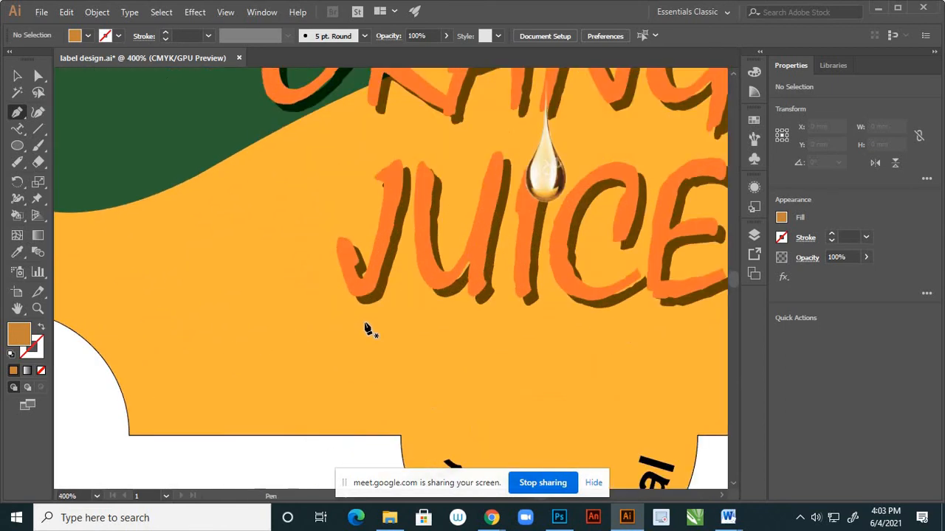
pyautogui.scroll(-2, 377, 327)
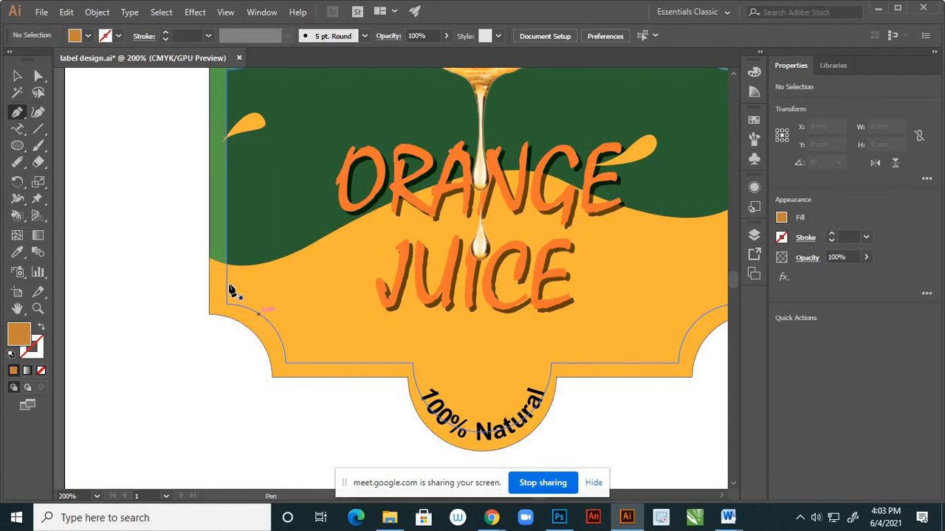
pyautogui.scroll(2, 217, 277)
pyautogui.click(17, 77)
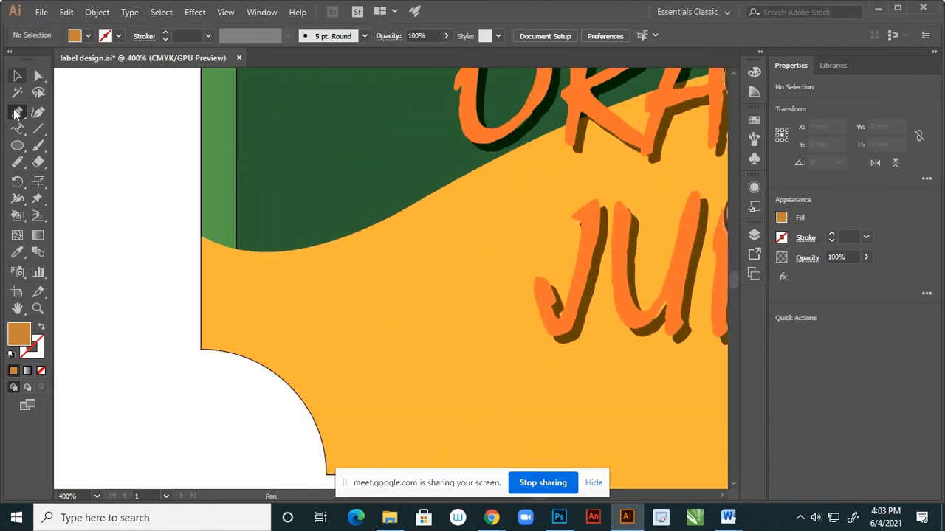
pyautogui.click(17, 113)
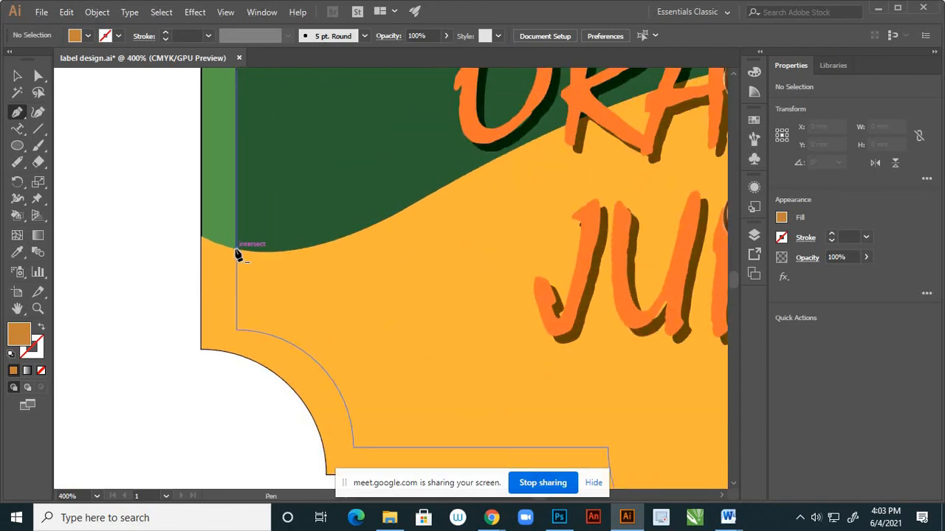
pyautogui.click(236, 253)
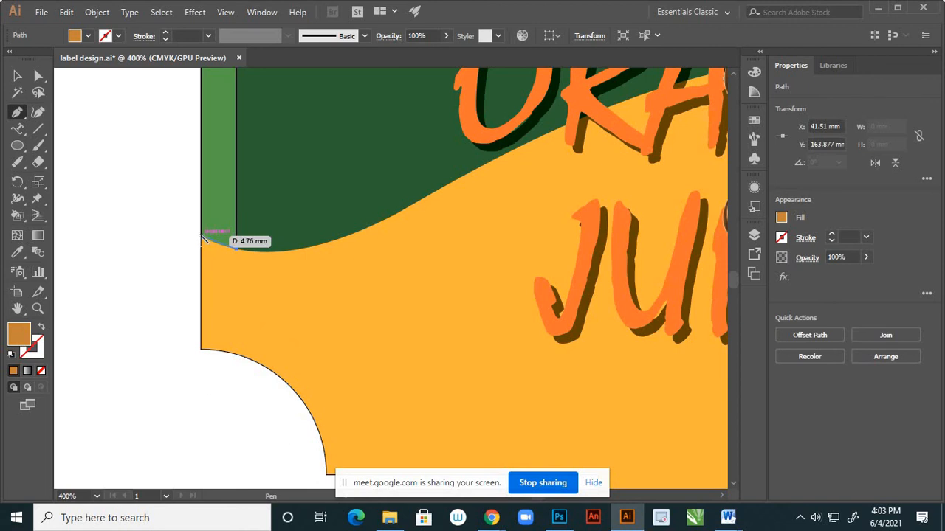
pyautogui.scroll(2, 204, 238)
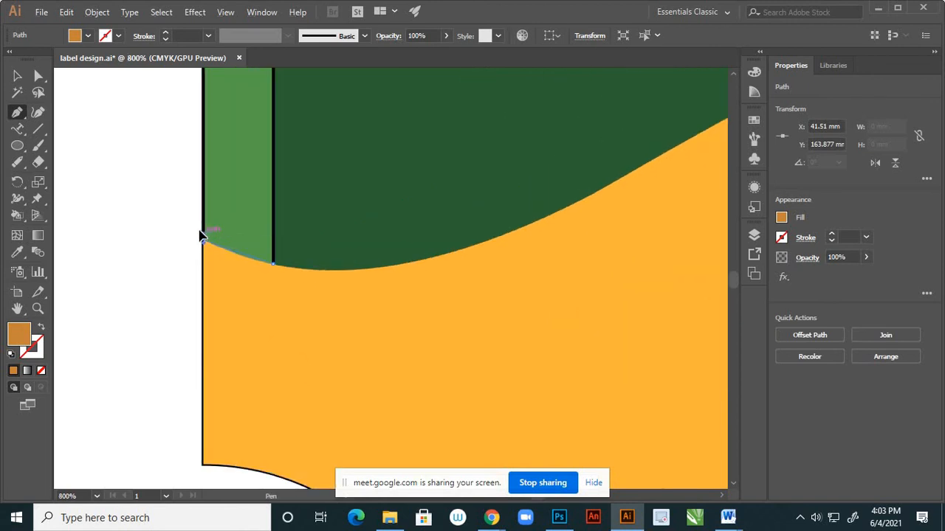
pyautogui.moveTo(203, 237); pyautogui.dragTo(180, 223)
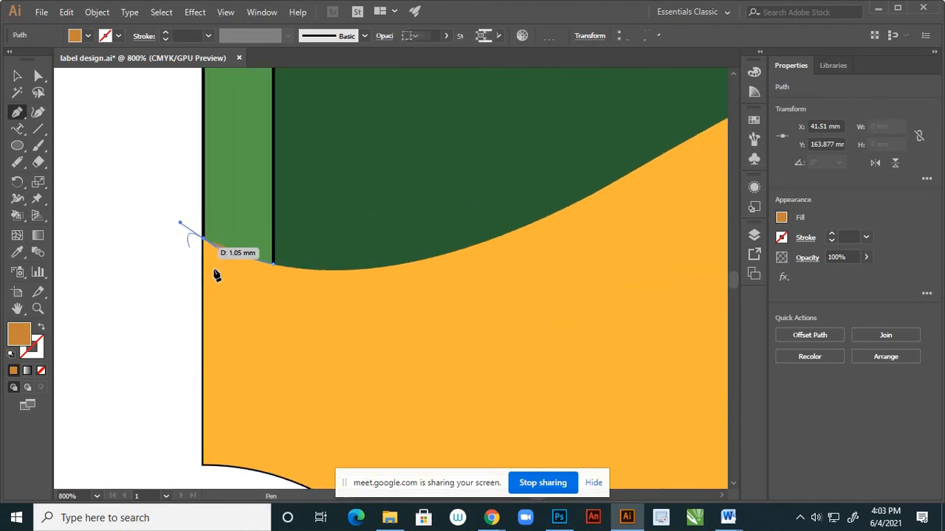
# Remove the anchor's outgoing handle and continue the path straight down the label's left edge to the lower-left notch.
pyautogui.scroll(-3, 216, 275)
pyautogui.click(224, 319)
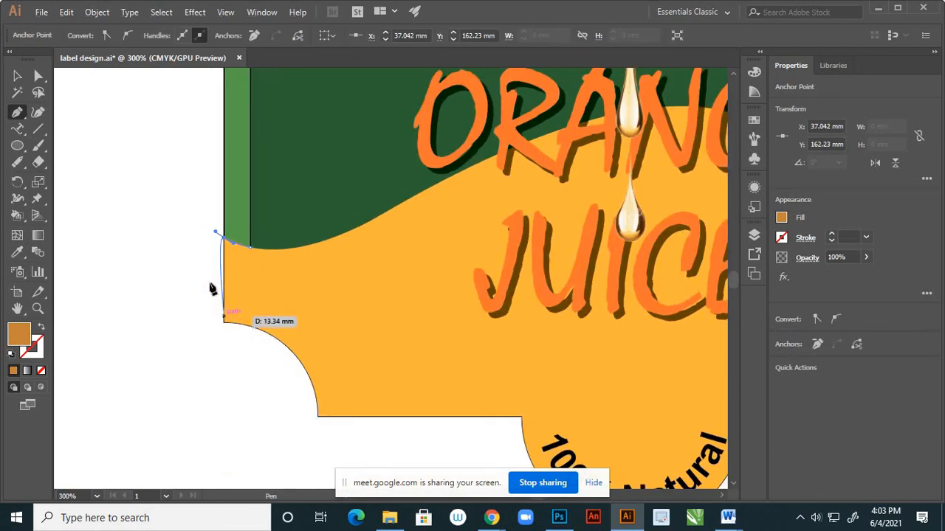
pyautogui.scroll(2, 217, 277)
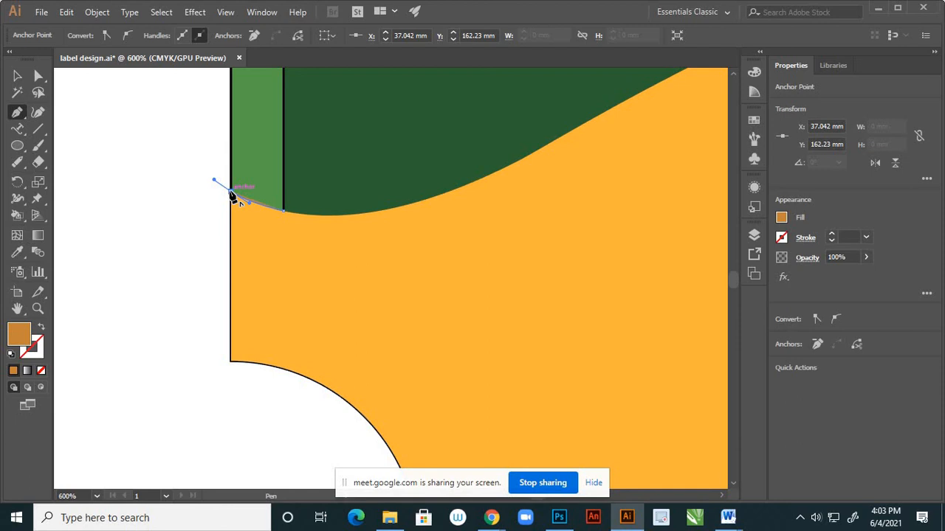
pyautogui.click(232, 193)
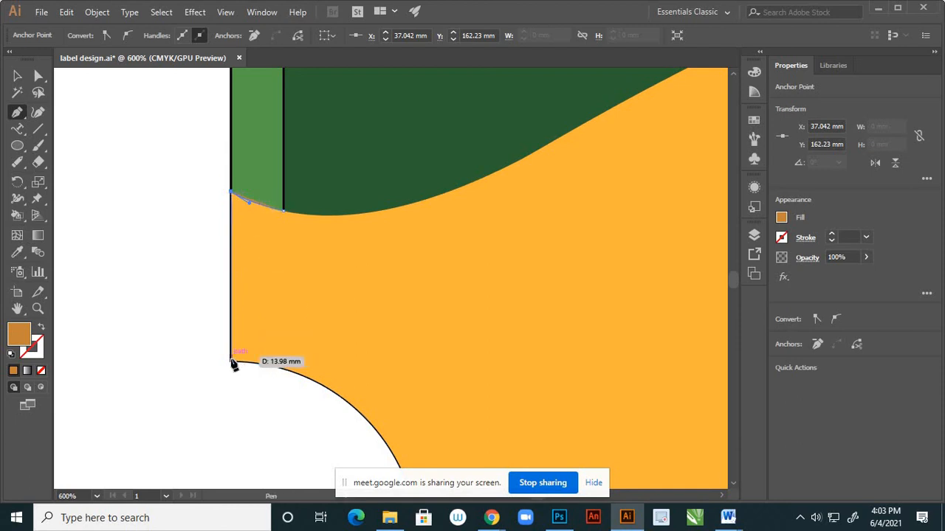
pyautogui.moveTo(232, 364); pyautogui.dragTo(207, 270)
# Curve the path around the lower-left notch and run it straight along the bottom edge to the "100% Natural" tab.
pyautogui.scroll(-3, 221, 295)
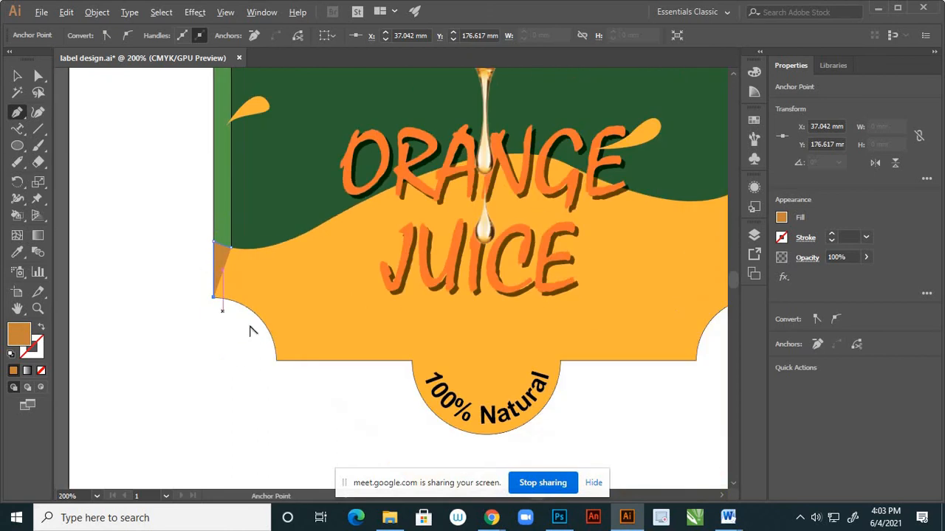
pyautogui.scroll(2, 270, 347)
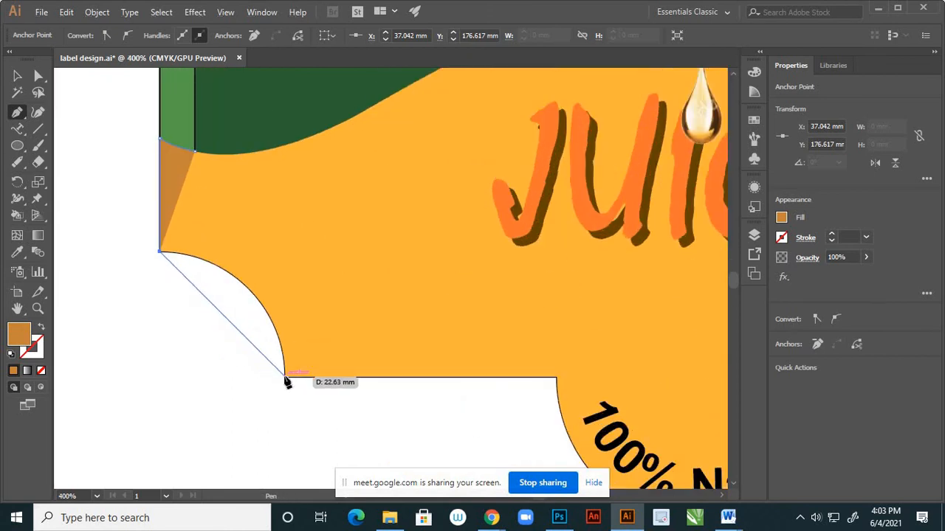
pyautogui.moveTo(285, 377); pyautogui.dragTo(308, 467)
pyautogui.moveTo(315, 393); pyautogui.dragTo(319, 309)
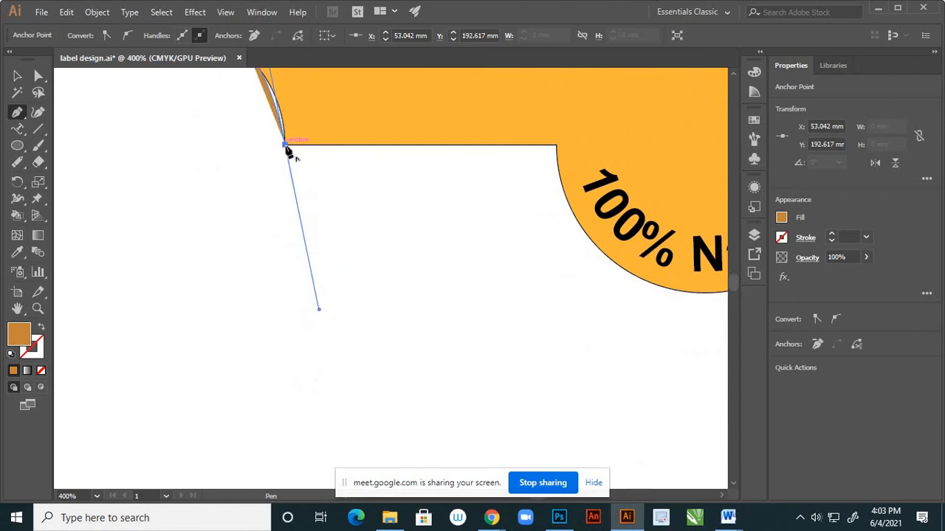
pyautogui.click(285, 145)
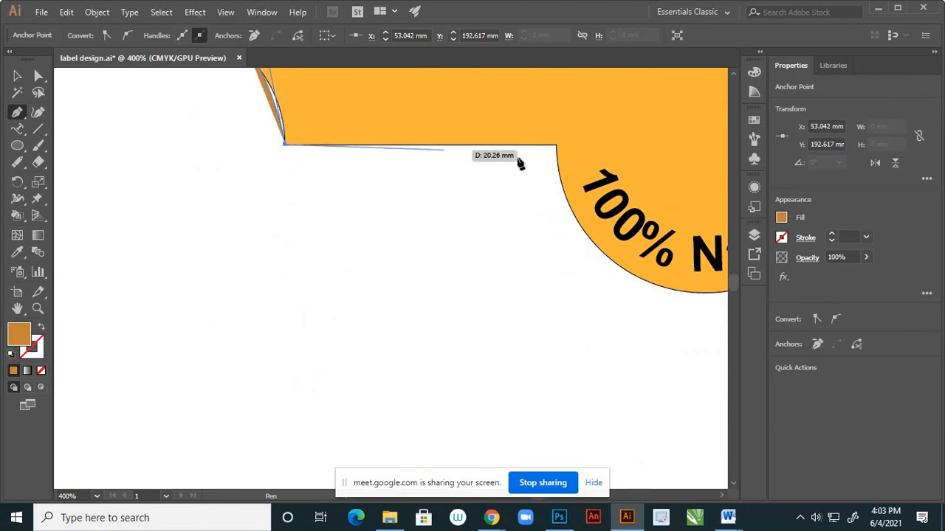
pyautogui.click(557, 149)
# Curve the path across the "100% Natural" tab and extend it along the bottom edge to the lower-right notch.
pyautogui.scroll(-4, 318, 254)
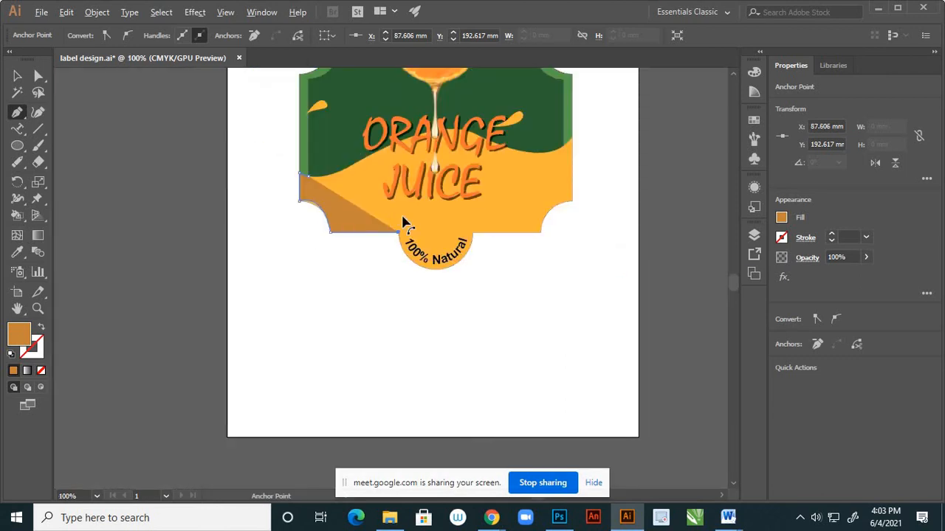
pyautogui.scroll(1, 408, 229)
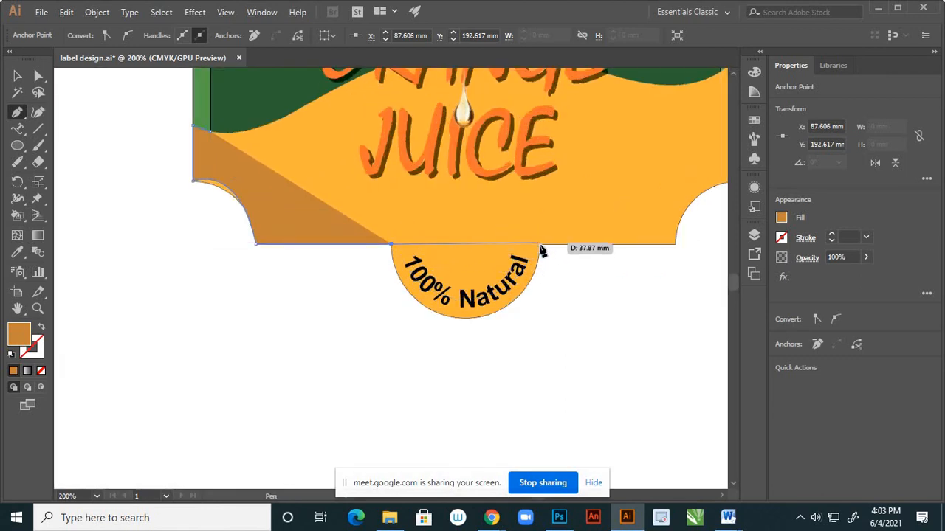
pyautogui.moveTo(540, 244); pyautogui.dragTo(624, 136)
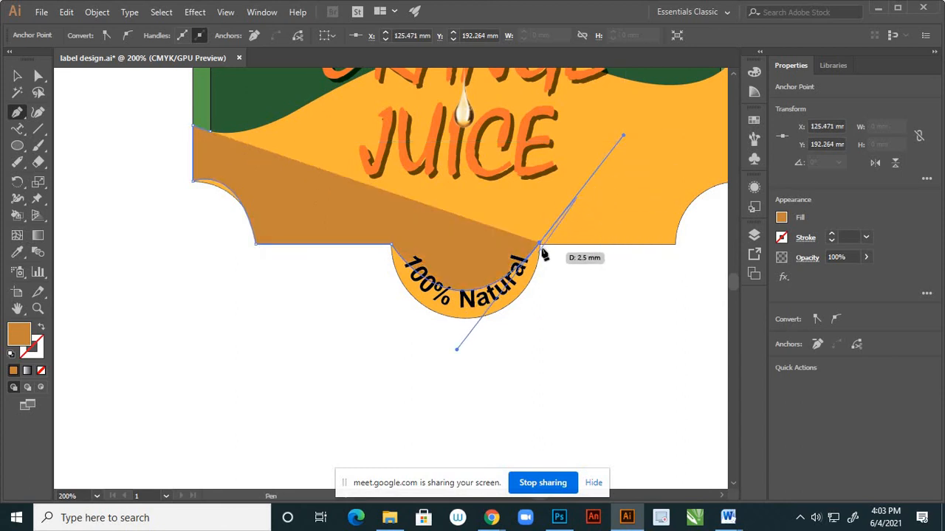
pyautogui.click(675, 245)
# Swap the path's fill and stroke, and curve it around the lower-right notch to the label's right edge.
pyautogui.scroll(-2, 453, 287)
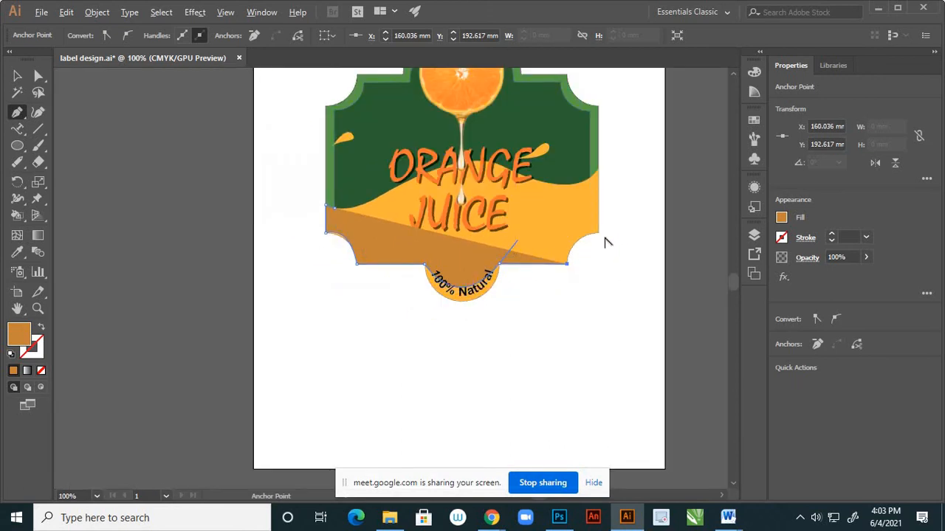
pyautogui.scroll(2, 603, 243)
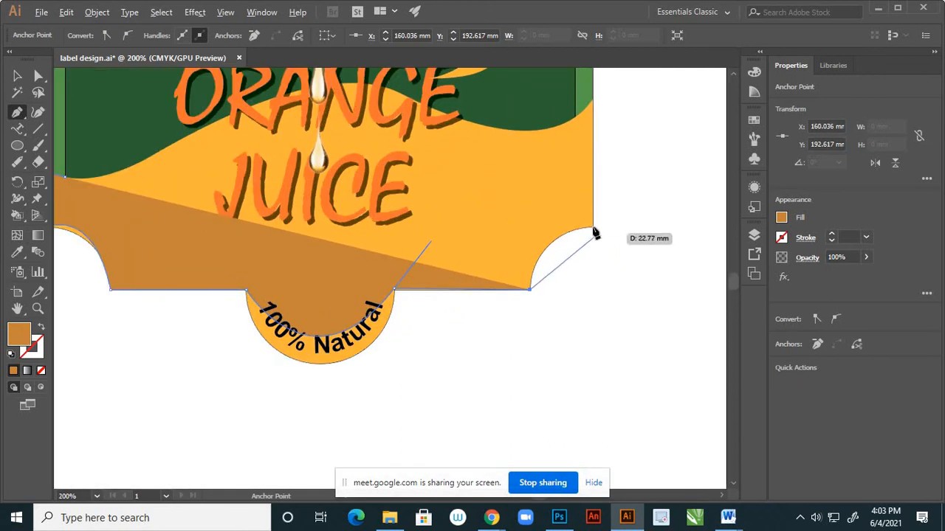
pyautogui.click(42, 329)
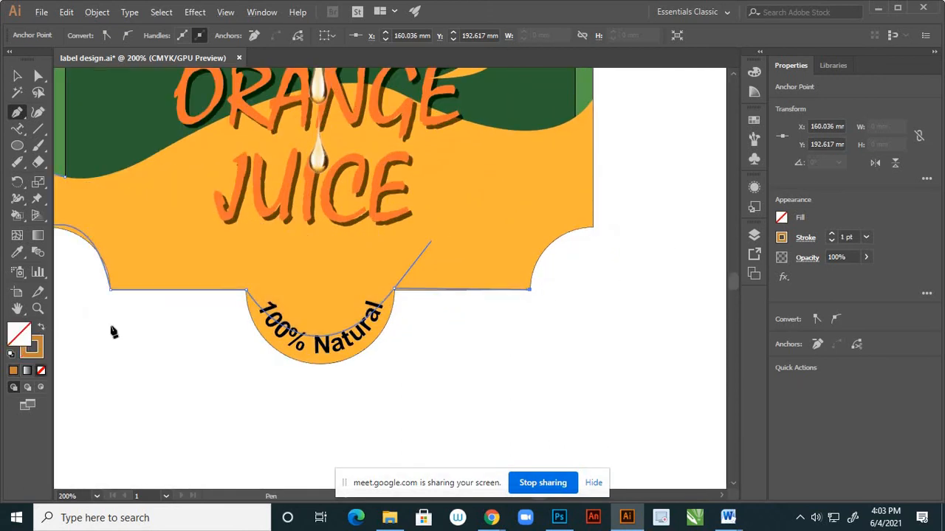
pyautogui.moveTo(593, 227); pyautogui.dragTo(655, 225)
pyautogui.click(593, 227)
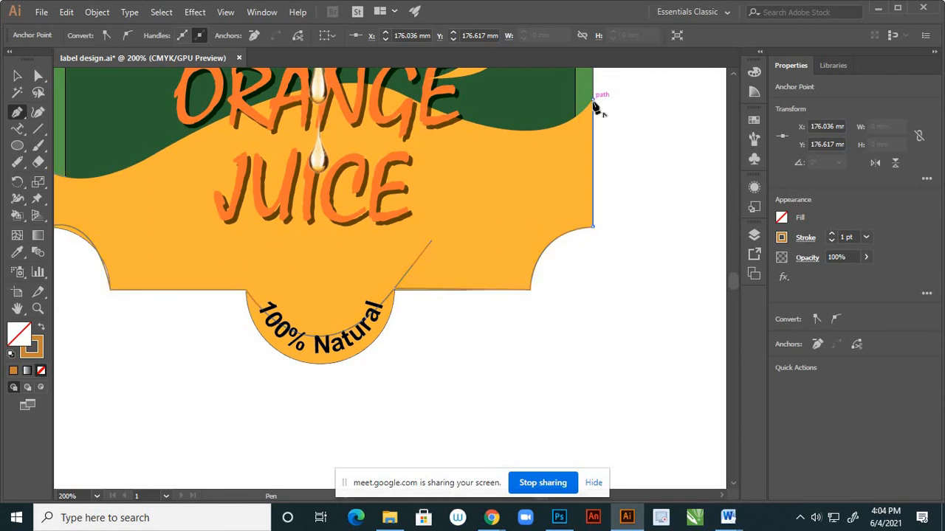
# Continue the path up the right edge, along the yellow wave to the inset border, and down to the inset's lower-right corner.
pyautogui.scroll(-1, 600, 151)
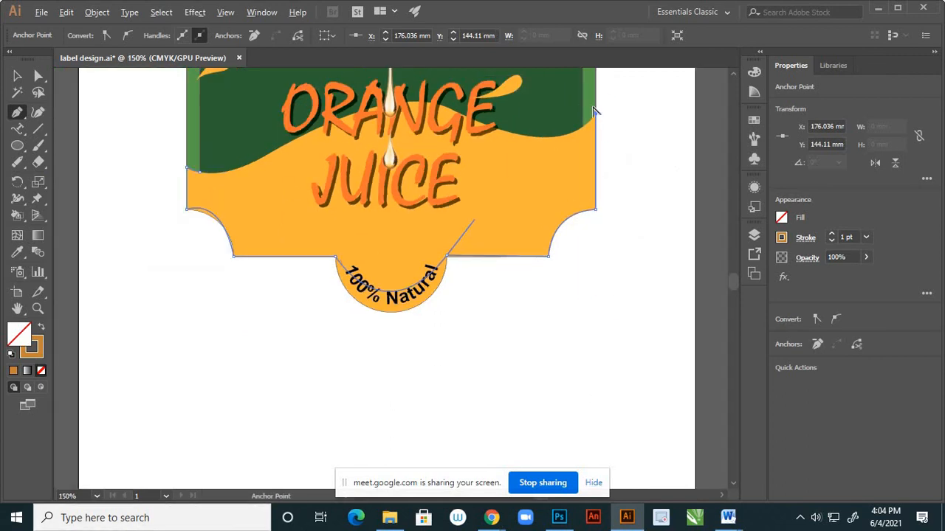
pyautogui.scroll(1, 595, 112)
pyautogui.scroll(2, 583, 148)
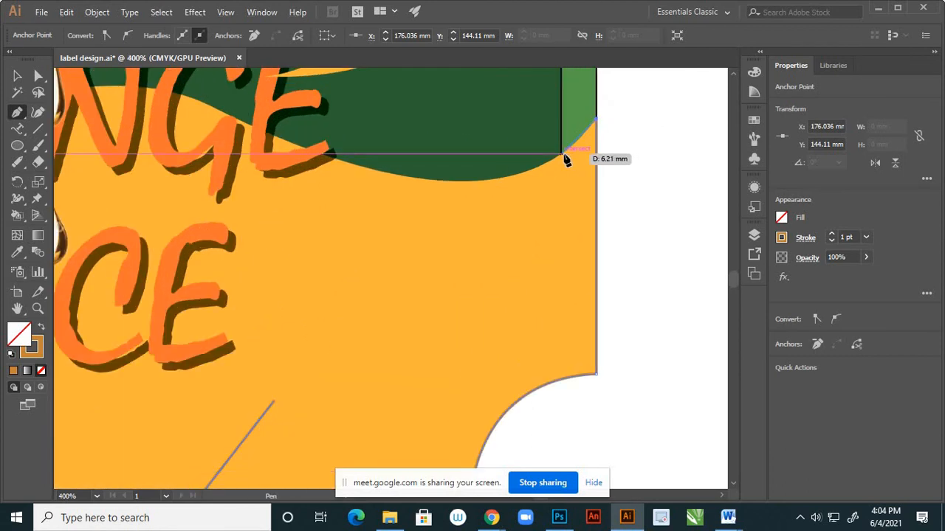
pyautogui.click(563, 155)
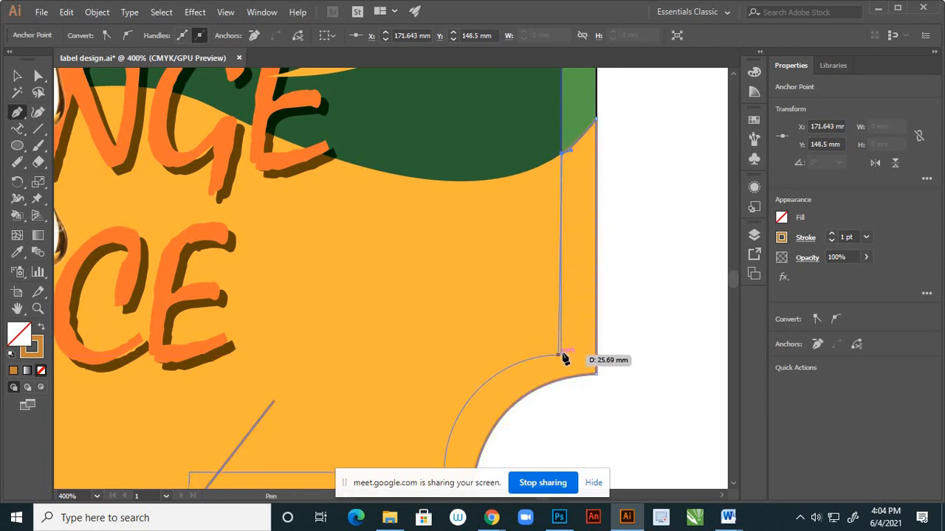
pyautogui.click(561, 359)
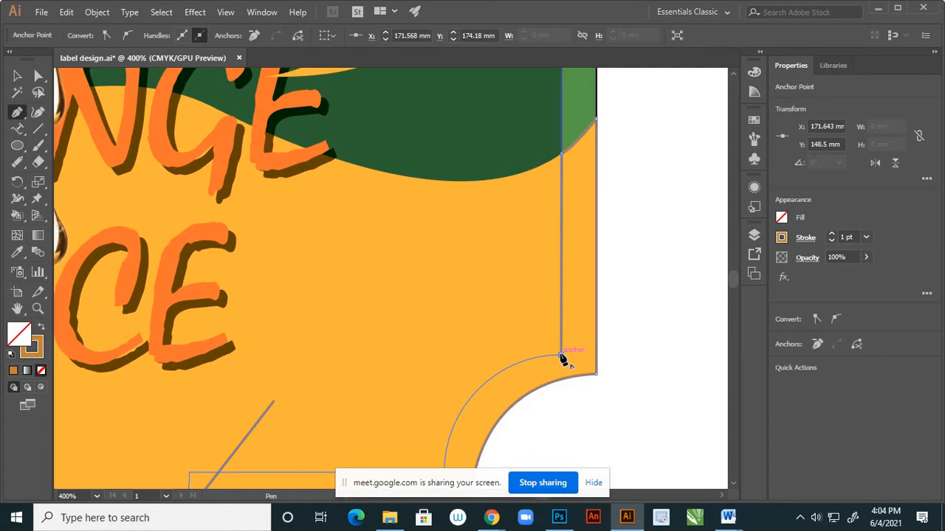
# Curve the path from the inset border's right side around the lower-right notch to the inset's bottom edge.
pyautogui.hotkey('ctrl', '-')
pyautogui.scroll(2, 513, 421)
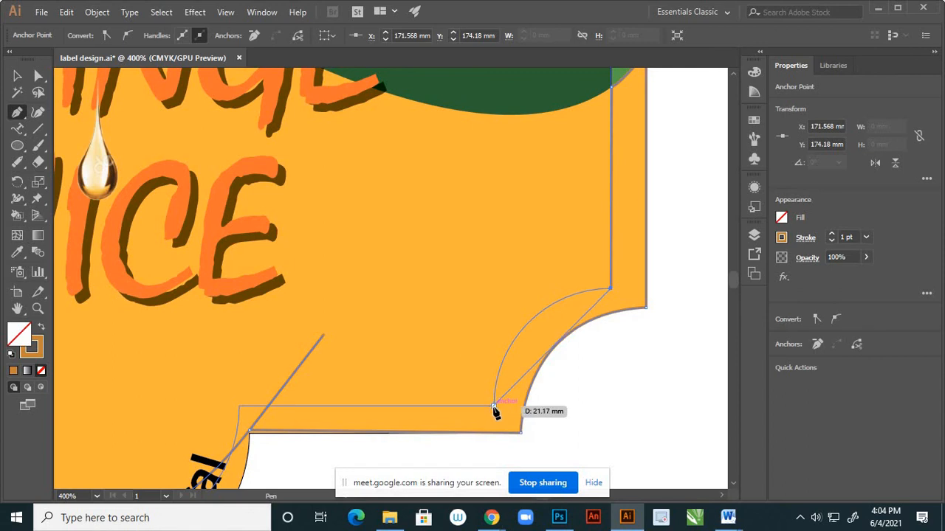
pyautogui.moveTo(494, 407); pyautogui.dragTo(478, 466)
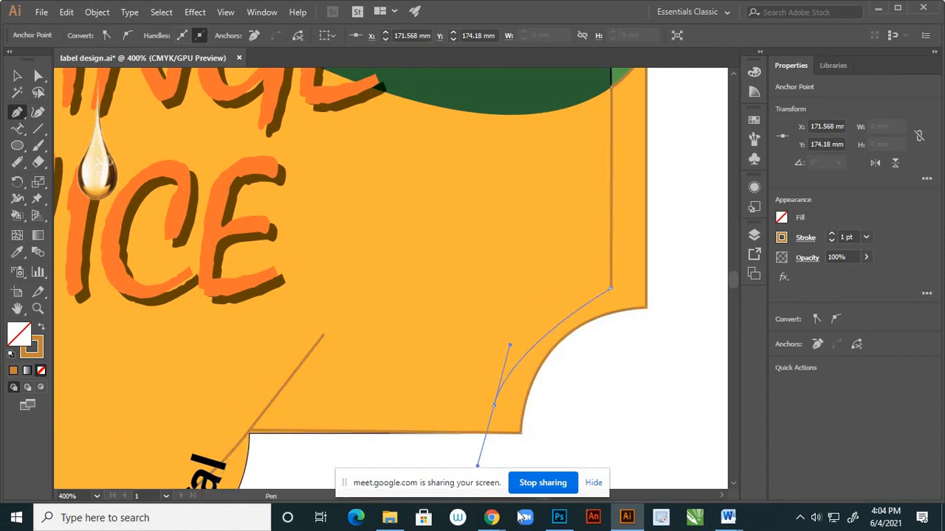
pyautogui.moveTo(518, 512); pyautogui.dragTo(487, 451)
pyautogui.scroll(-2, 572, 258)
pyautogui.scroll(2, 471, 344)
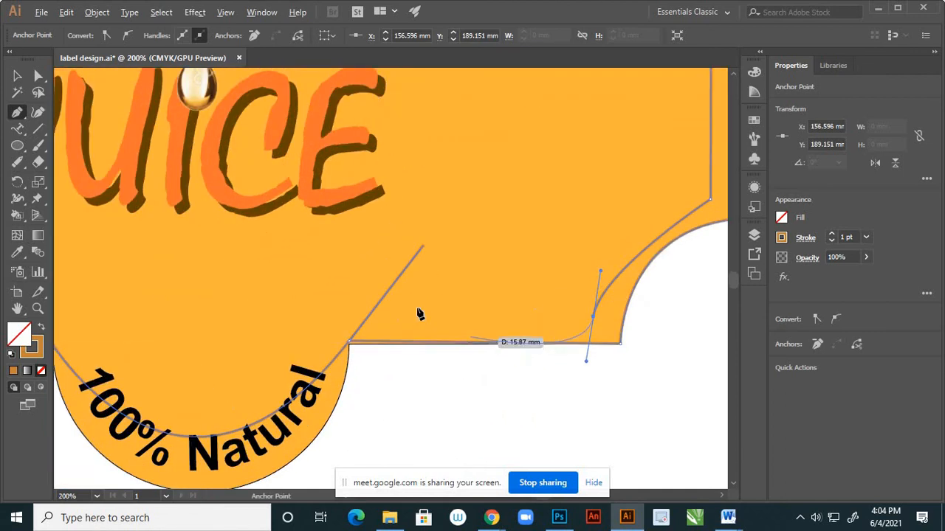
# Convert the notch's end anchor to a corner and run the path straight along the inset's bottom edge to the "100% Natural" tab.
pyautogui.moveTo(417, 315); pyautogui.dragTo(597, 320)
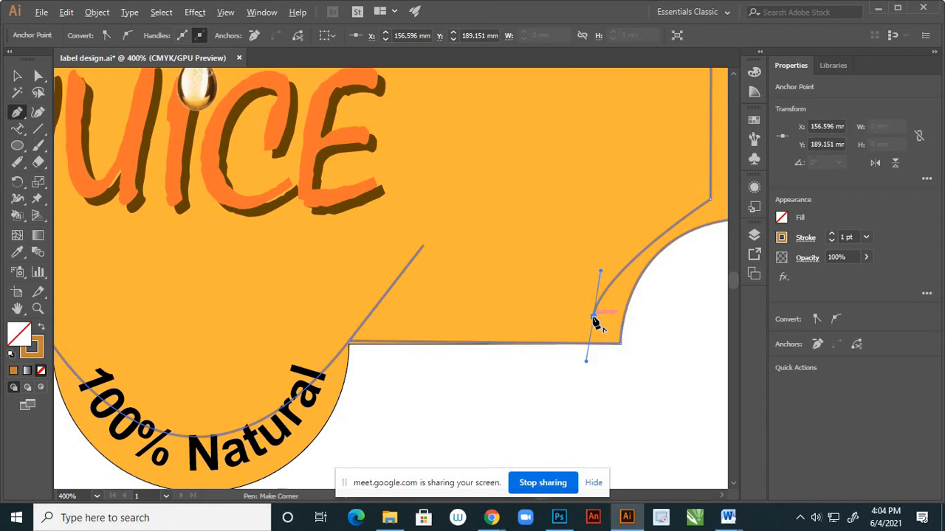
pyautogui.click(594, 319)
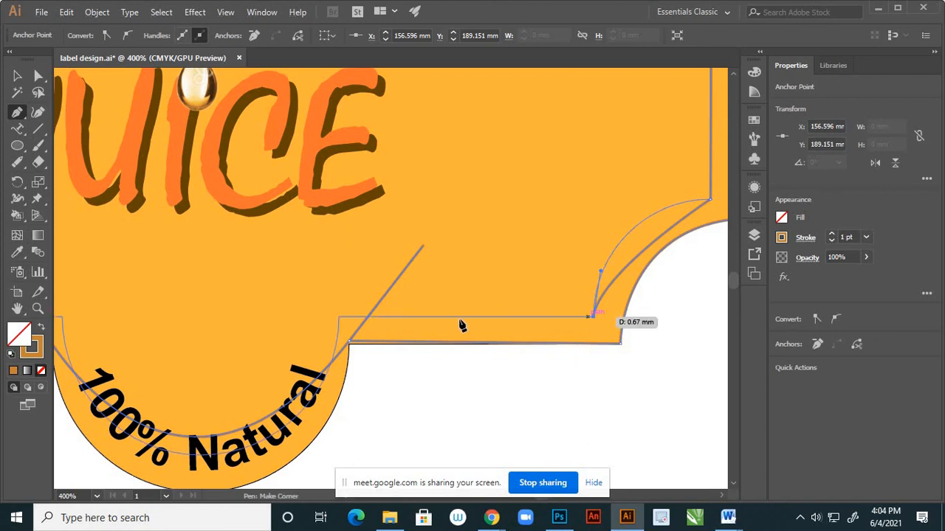
pyautogui.click(340, 321)
pyautogui.scroll(-3, 344, 321)
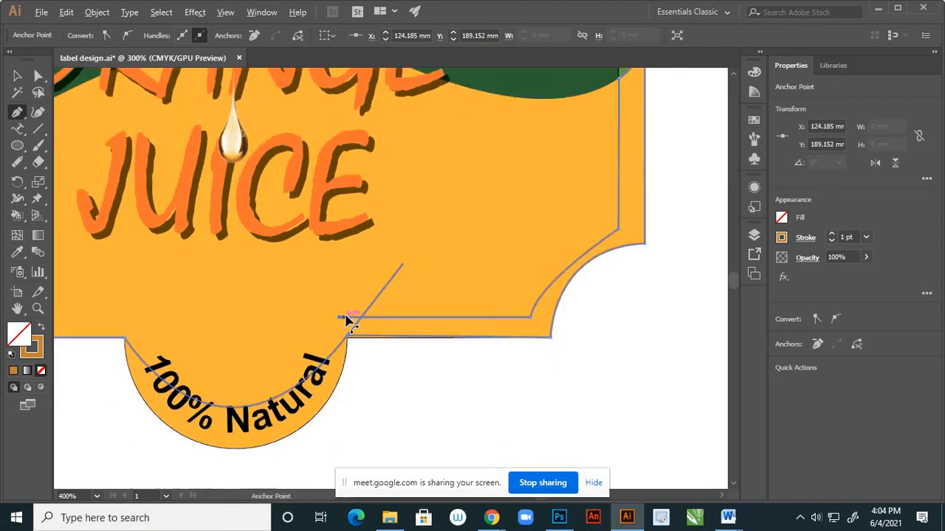
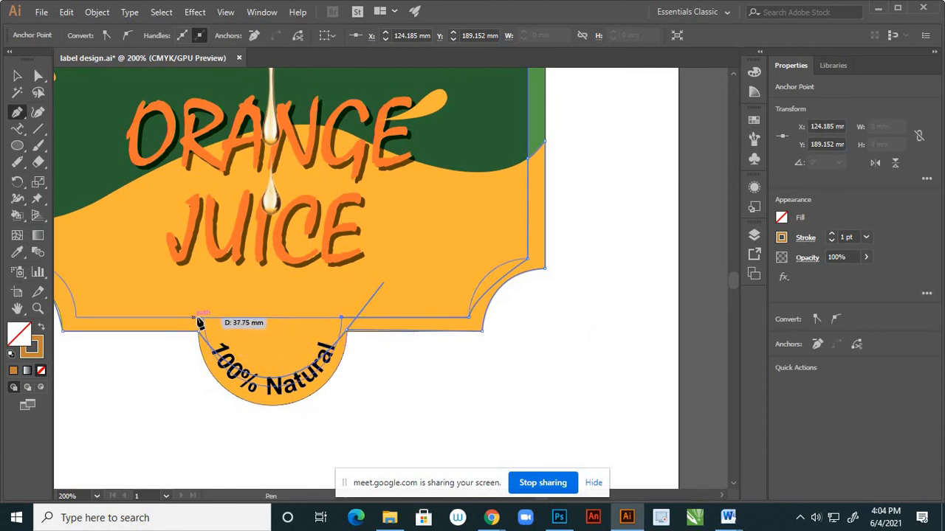
# Continue the pen path's inner edge with a curve across the "100% Natural" badge and a straight segment to the label's lower-left notch.
pyautogui.moveTo(203, 319); pyautogui.dragTo(121, 187)
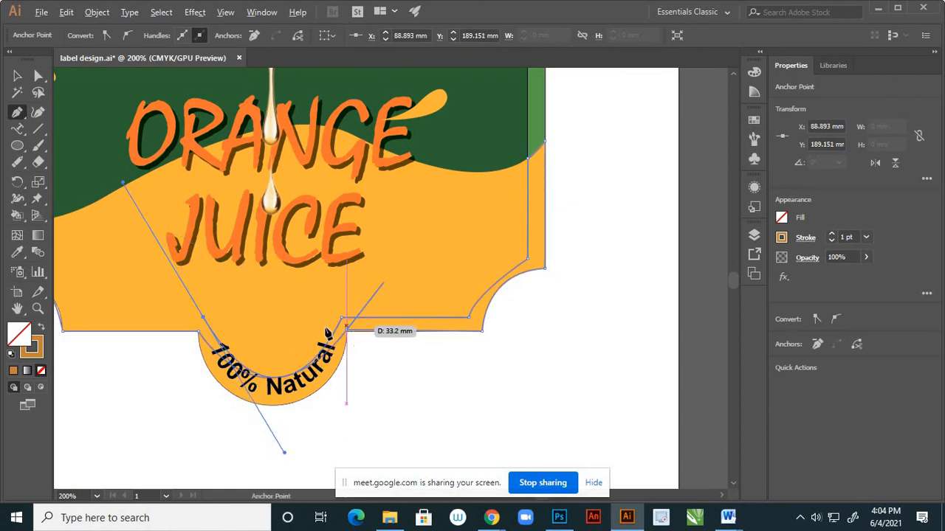
pyautogui.scroll(-2, 348, 330)
pyautogui.scroll(3, 227, 327)
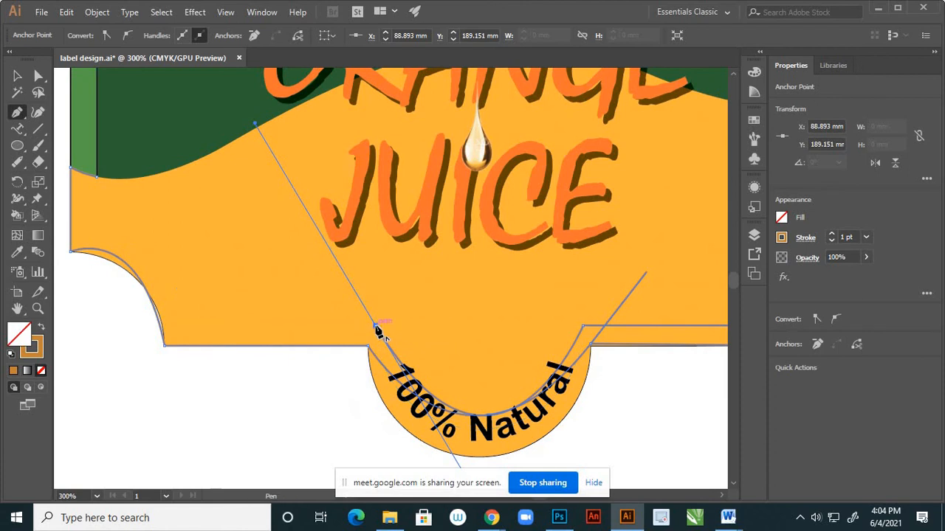
pyautogui.click(375, 325)
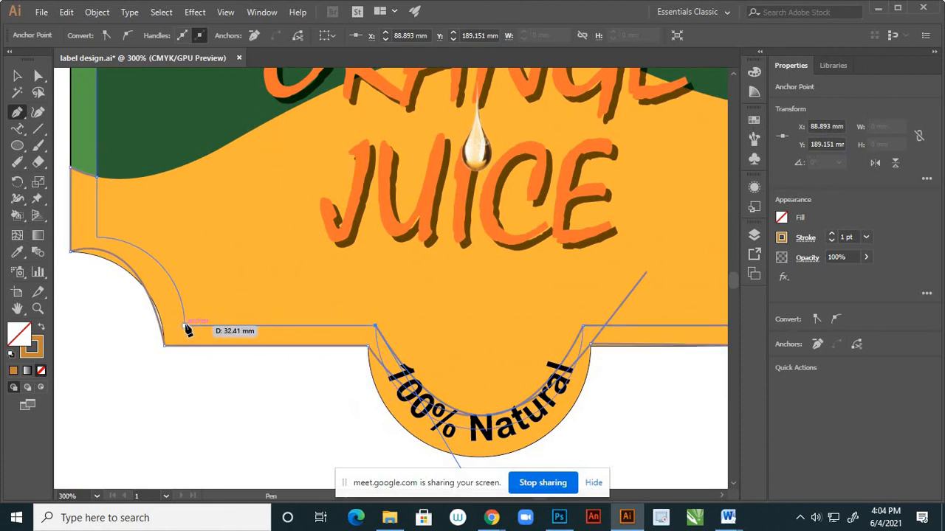
pyautogui.click(185, 326)
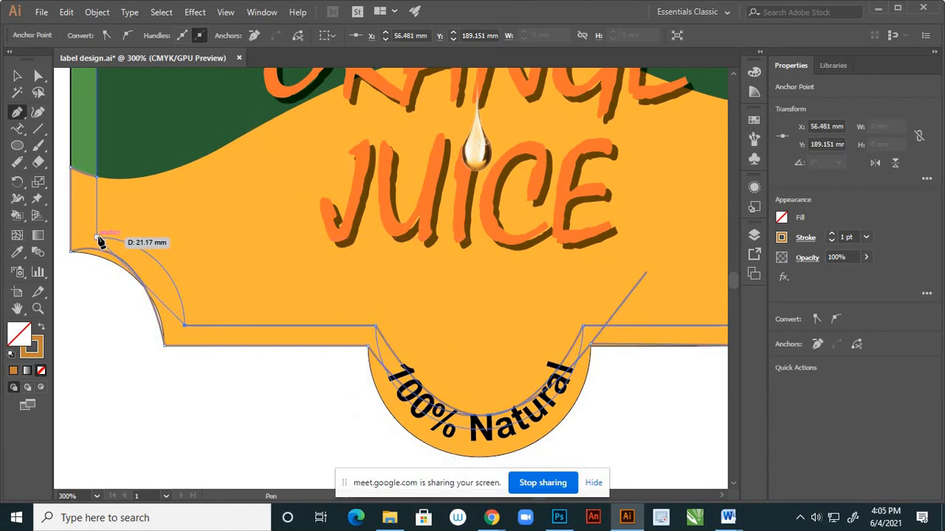
# Curve the inner edge around the lower-left notch and close the path at the bottom inner corner of the green side strip.
pyautogui.moveTo(97, 237); pyautogui.dragTo(137, 239)
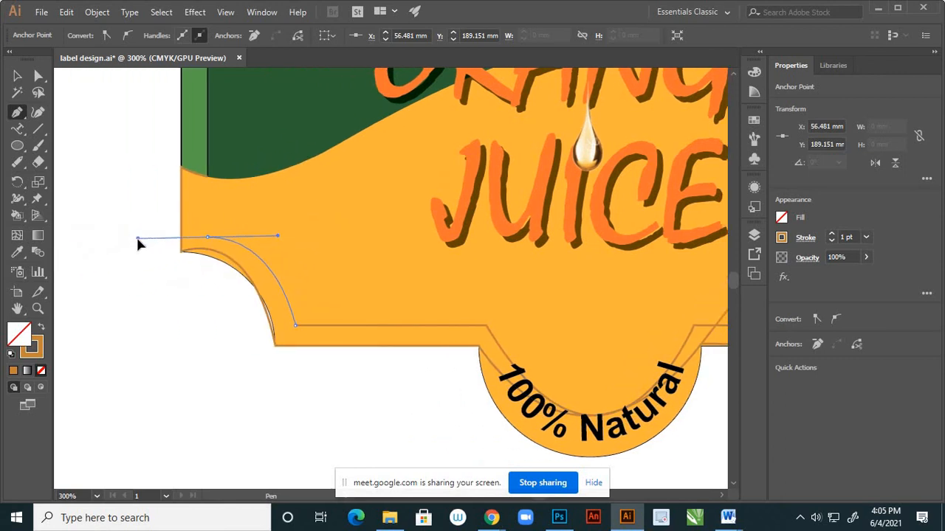
pyautogui.click(208, 237)
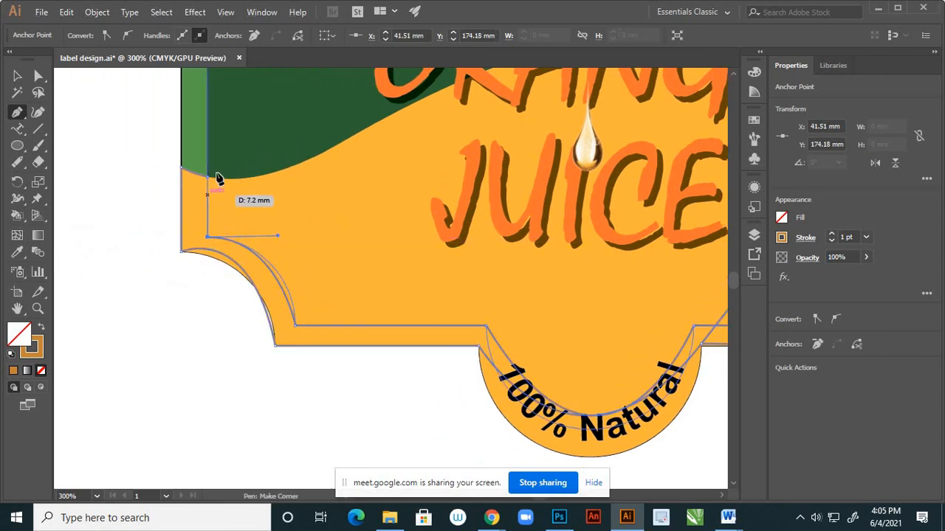
pyautogui.scroll(3, 205, 163)
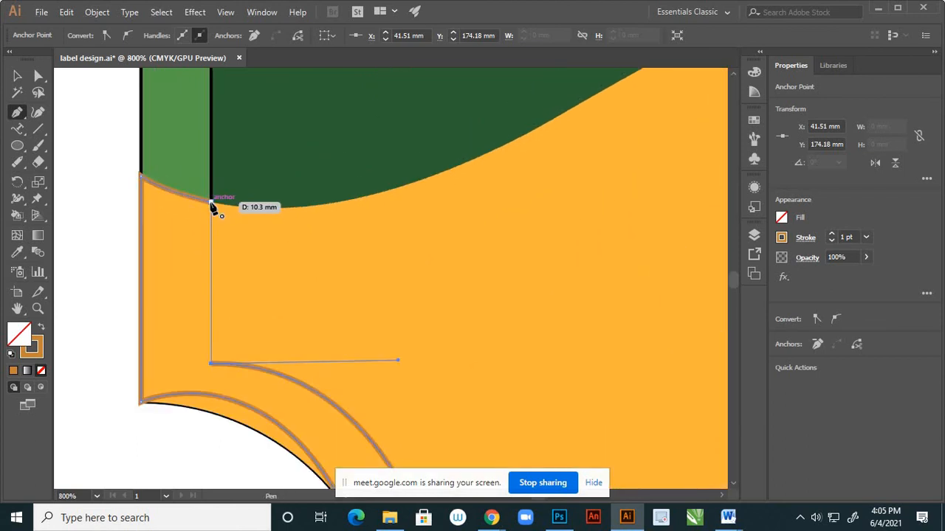
pyautogui.click(211, 203)
# Adjust the direction handle of the border path's top-left anchor so the segment follows the green strip's bottom edge.
pyautogui.click(38, 76)
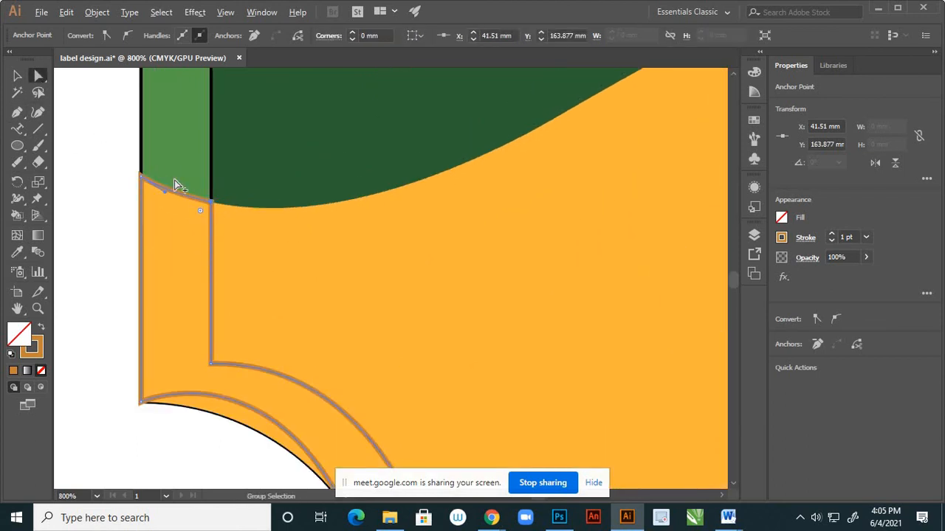
pyautogui.scroll(2, 181, 188)
pyautogui.moveTo(142, 199); pyautogui.dragTo(139, 211)
pyautogui.scroll(-2, 181, 158)
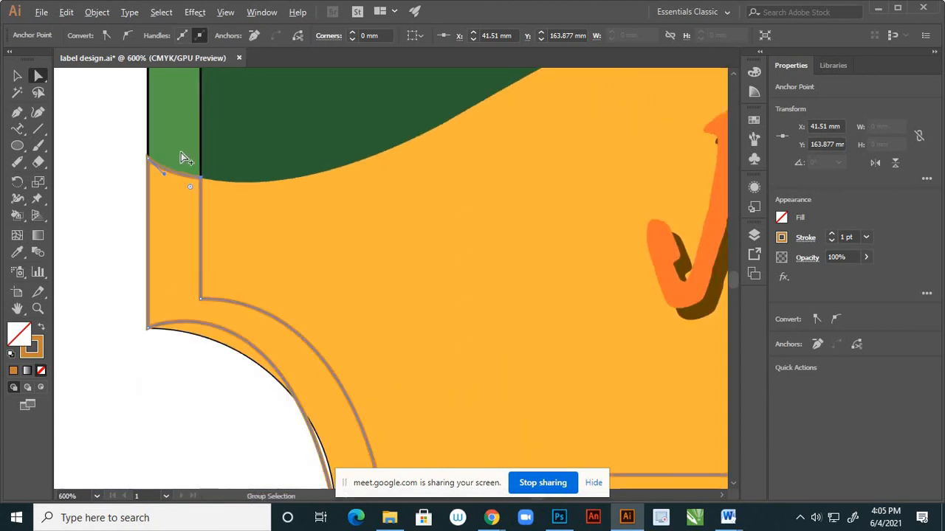
# Reshape the border path's outer curve at the lower-left notch with the Anchor Point tool to match the label edge.
pyautogui.scroll(-1, 204, 220)
pyautogui.scroll(1, 177, 268)
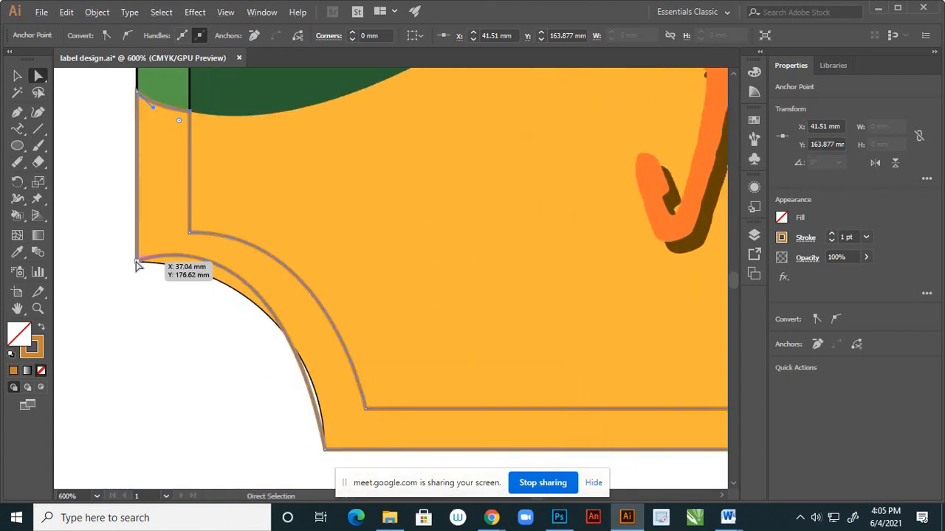
pyautogui.click(137, 262)
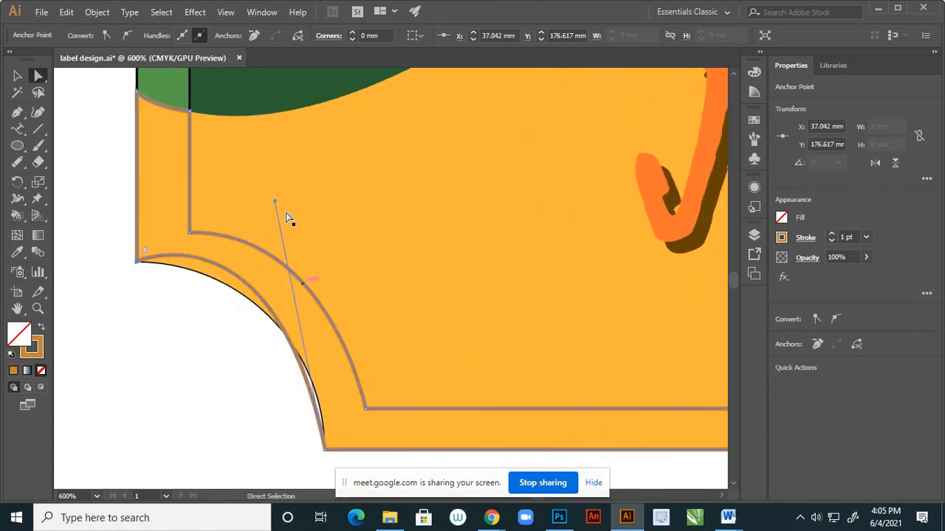
pyautogui.click(17, 112)
pyautogui.moveTo(22, 118); pyautogui.dragTo(52, 159)
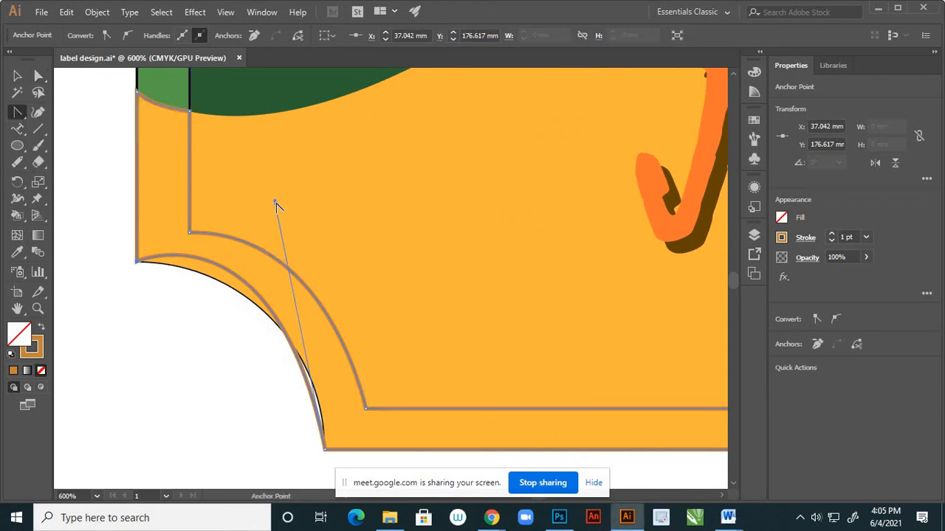
pyautogui.moveTo(273, 200); pyautogui.dragTo(316, 264)
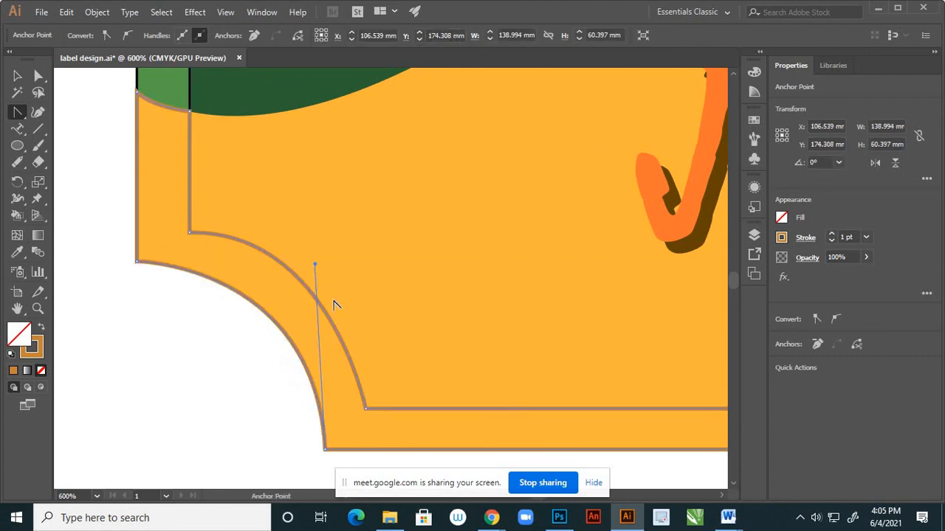
# Lengthen the direction handle of the inner lower-left notch curve so the curve bulges evenly along the inner outline.
pyautogui.click(38, 76)
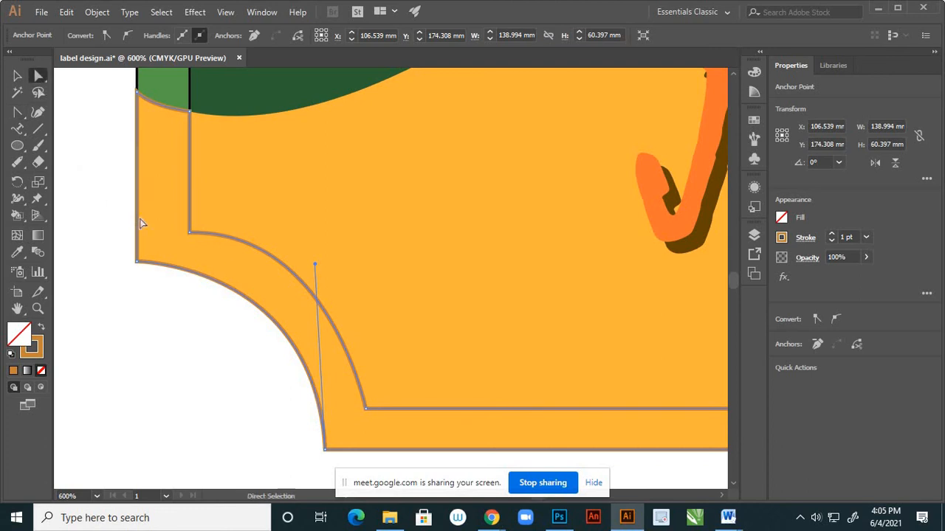
pyautogui.click(364, 407)
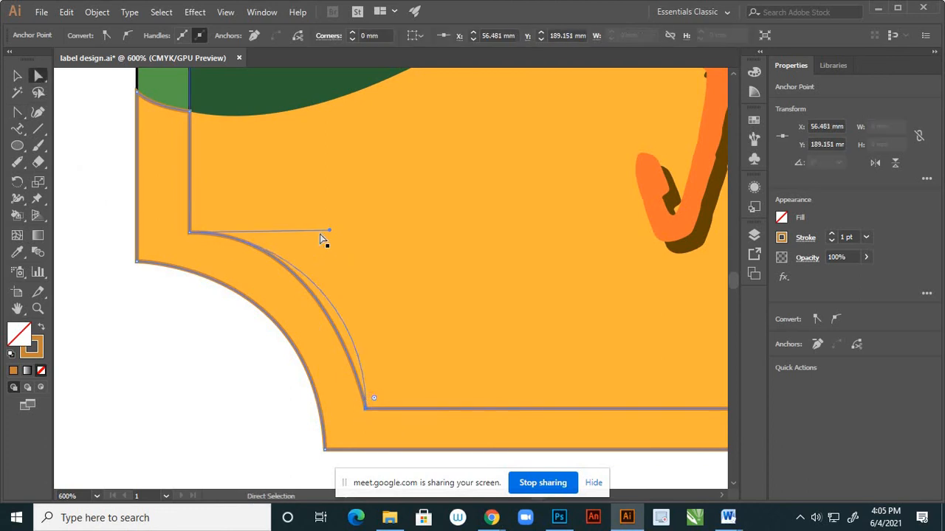
pyautogui.moveTo(329, 231)
pyautogui.mouseDown()
pyautogui.moveTo(310, 230)
pyautogui.moveTo(329, 218)
pyautogui.moveTo(362, 238)
pyautogui.moveTo(344, 238)
pyautogui.moveTo(354, 234)
pyautogui.moveTo(348, 229)
pyautogui.mouseUp()
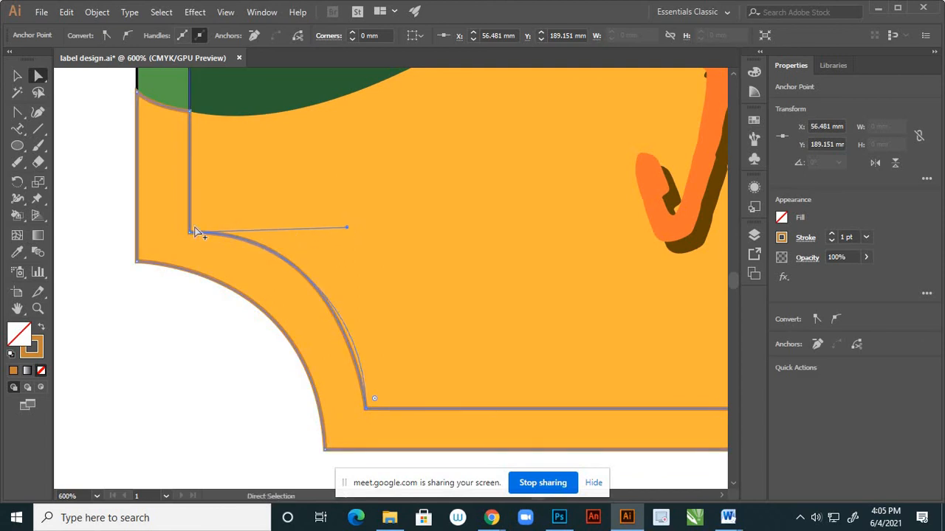
# Adjust the handles of the path's outer curve under "100% Natural" so its left side follows the round badge edge.
pyautogui.scroll(-3, 195, 230)
pyautogui.scroll(2, 373, 316)
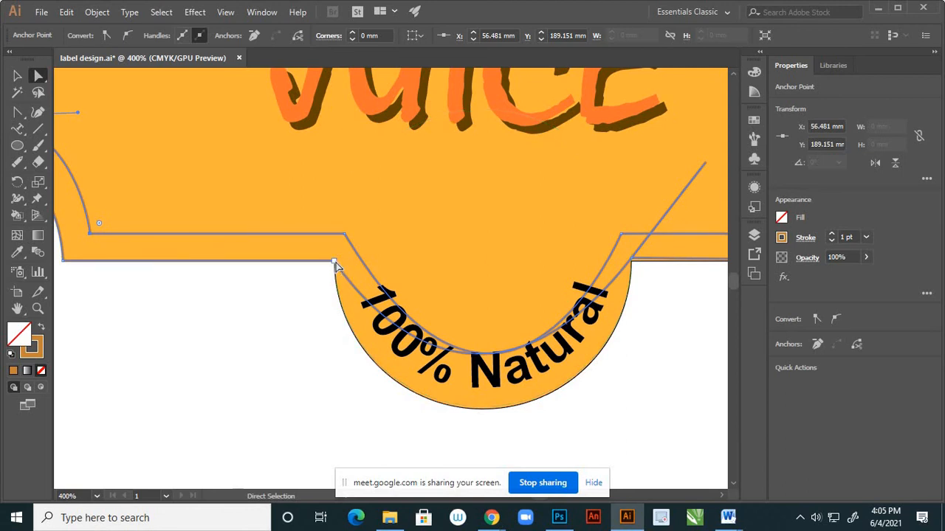
pyautogui.click(335, 262)
pyautogui.scroll(-1, 461, 228)
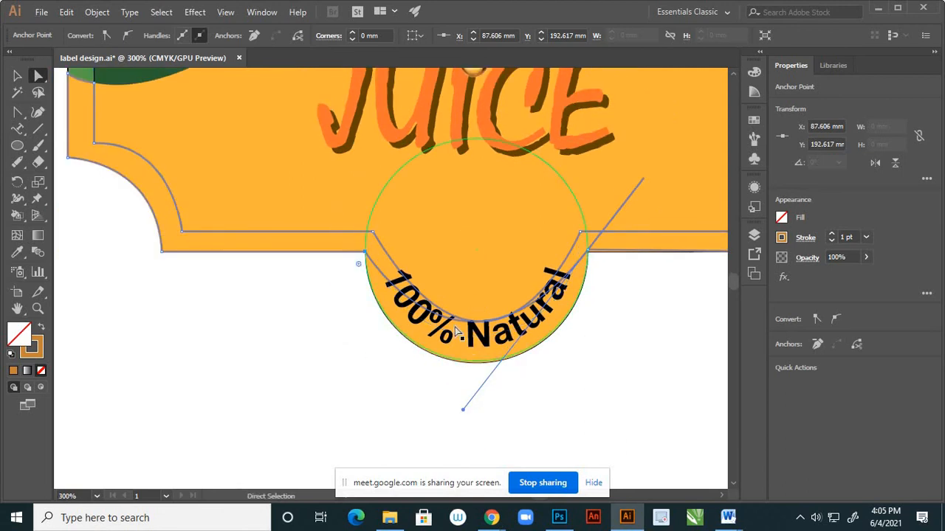
pyautogui.moveTo(456, 322); pyautogui.dragTo(468, 372)
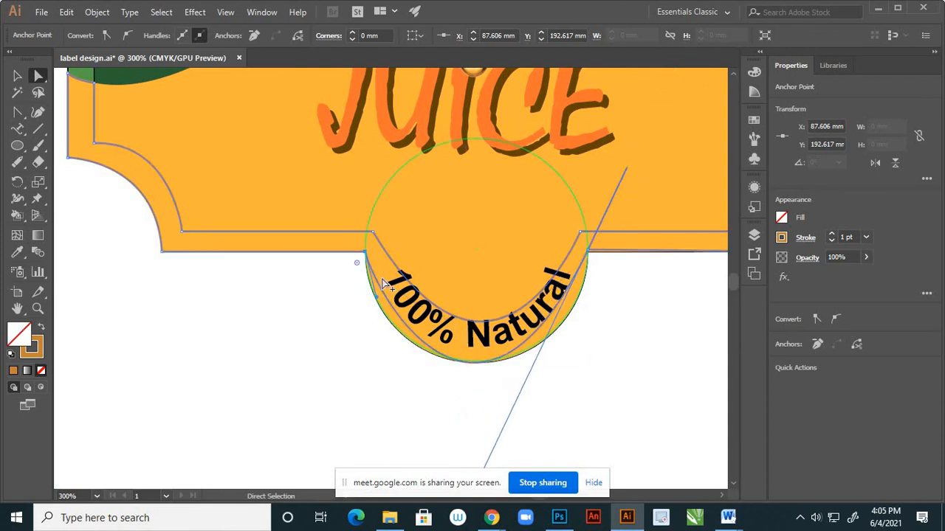
pyautogui.scroll(2, 378, 279)
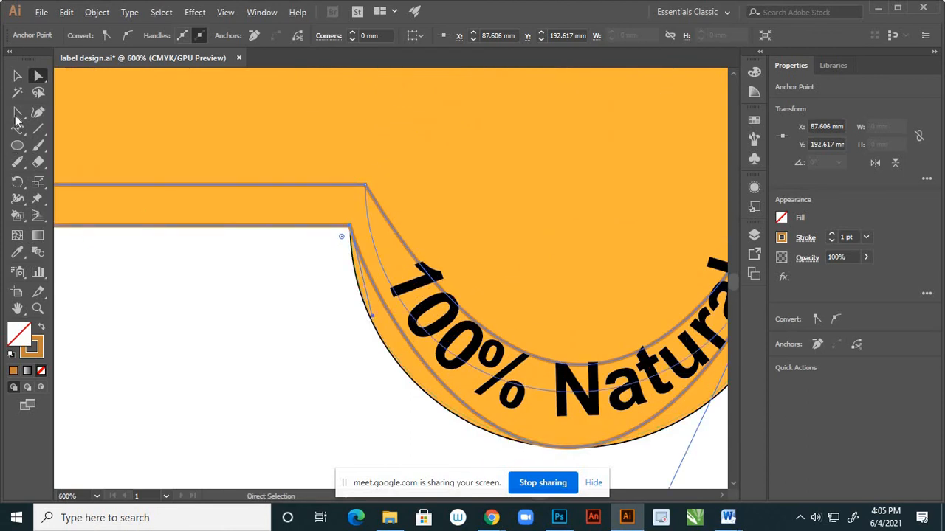
pyautogui.hotkey('shift', 'c')
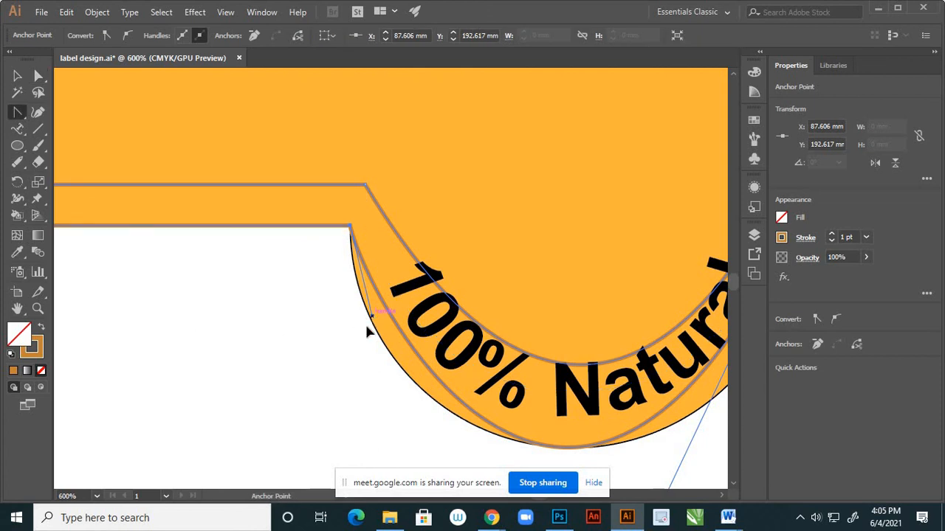
pyautogui.moveTo(366, 330); pyautogui.dragTo(331, 337)
pyautogui.scroll(-3, 306, 285)
pyautogui.scroll(2, 379, 342)
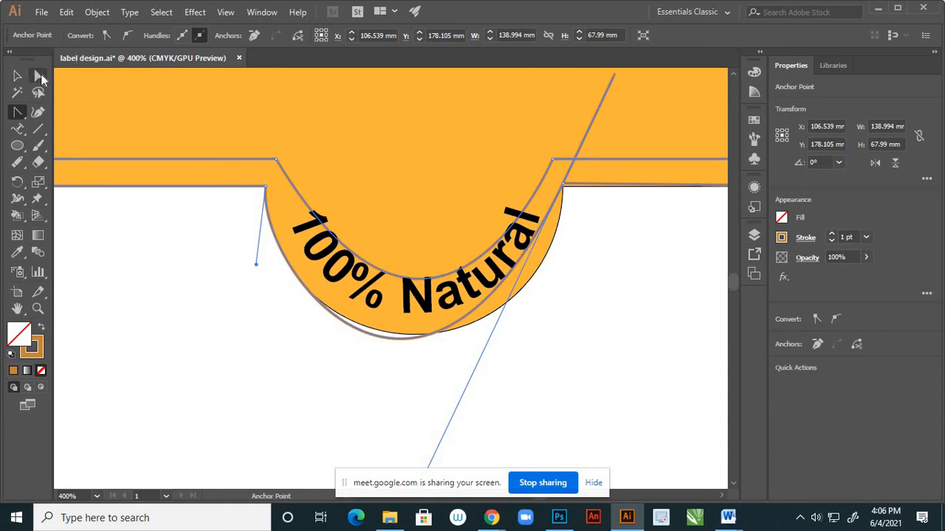
# Bend the right side of the badge's outer curve and pull its long lower handle inward with the Anchor Point tool.
pyautogui.click(39, 76)
pyautogui.moveTo(522, 267); pyautogui.dragTo(541, 269)
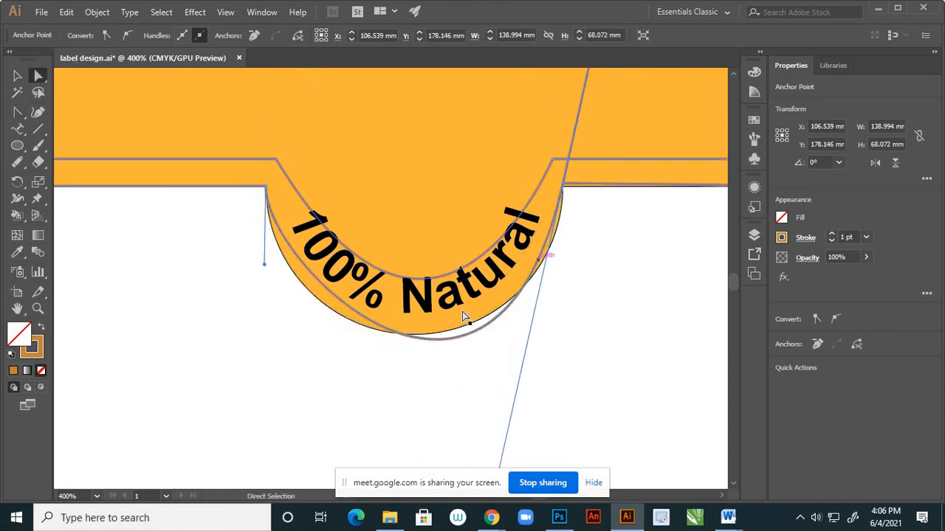
pyautogui.hotkey('ctrl', '-')
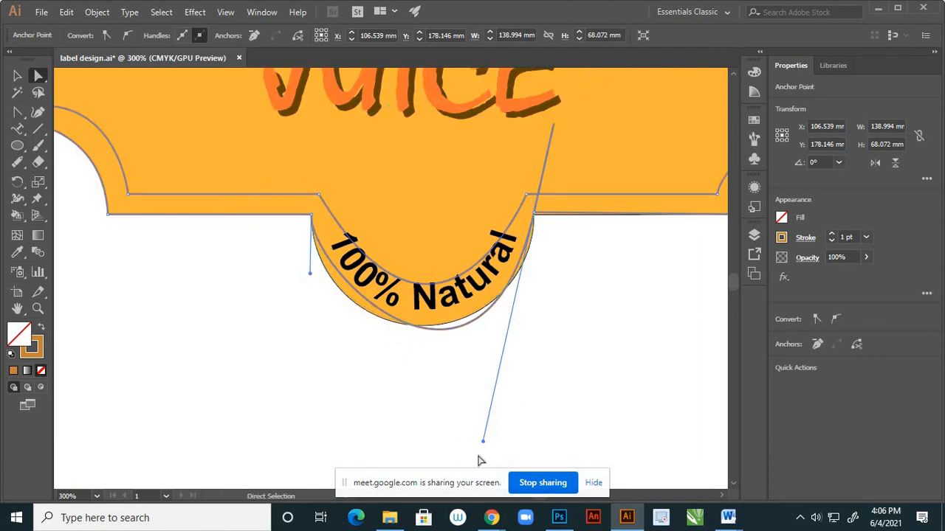
pyautogui.click(17, 114)
pyautogui.moveTo(483, 442); pyautogui.dragTo(393, 412)
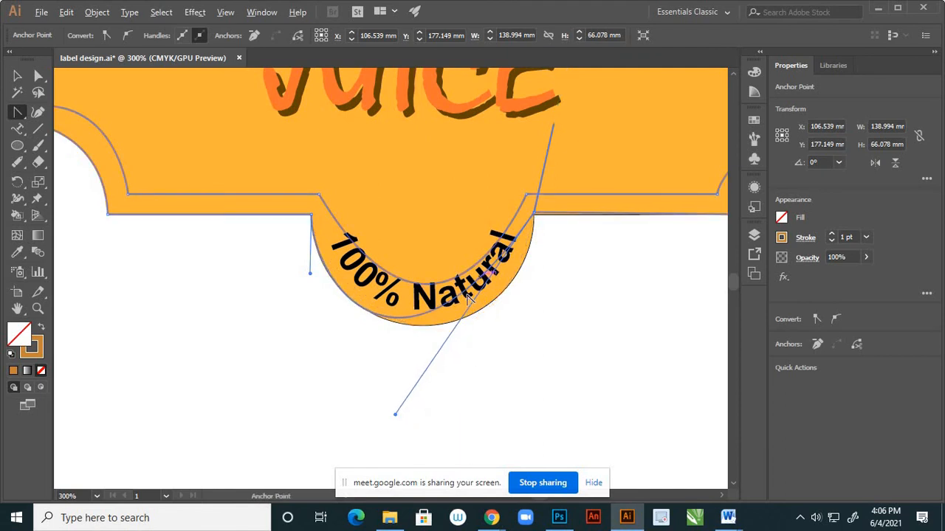
# Add an anchor point on the outer curve below "Natural" and move it onto the badge edge at X 116.59 mm, Y 208.31 mm.
pyautogui.scroll(1, 485, 276)
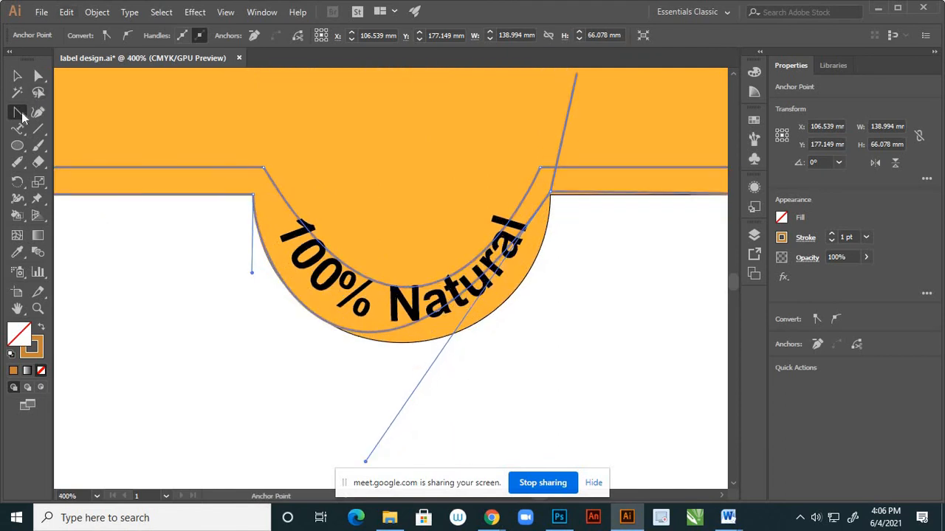
pyautogui.moveTo(18, 110); pyautogui.dragTo(71, 126)
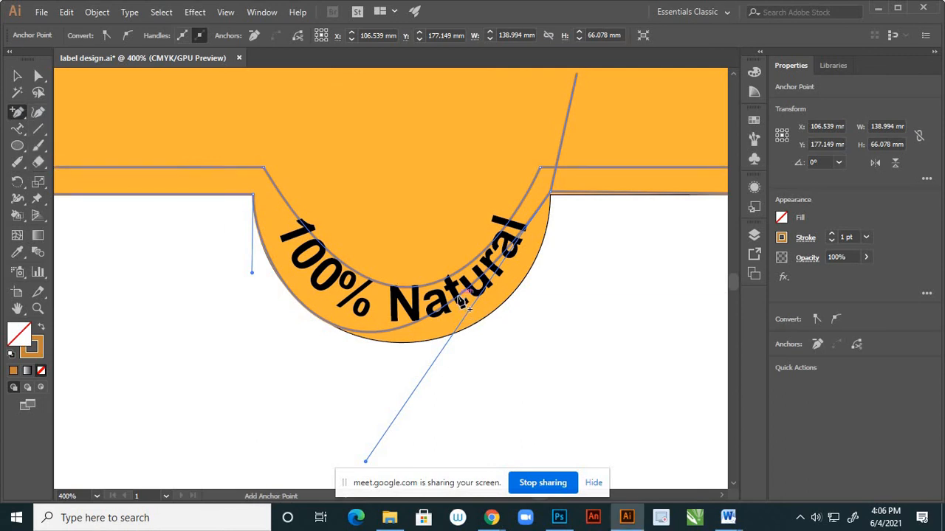
pyautogui.click(461, 302)
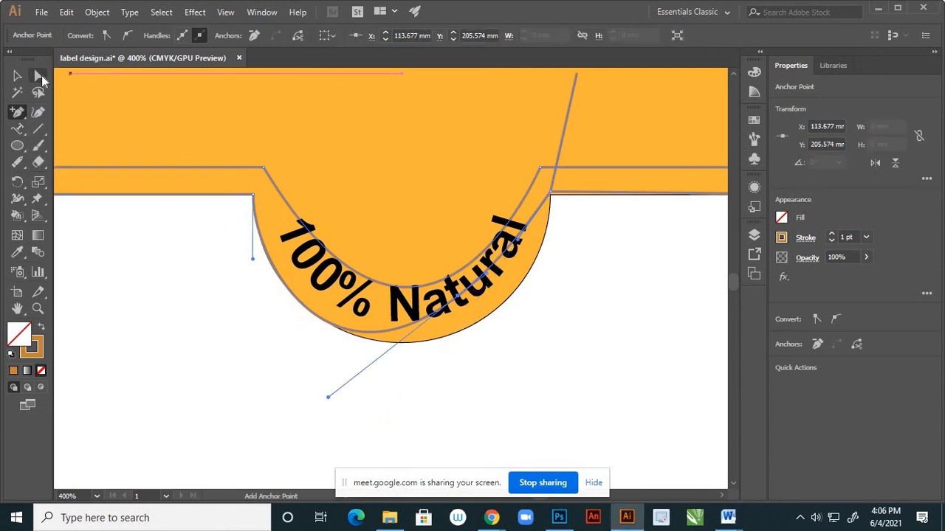
pyautogui.click(40, 77)
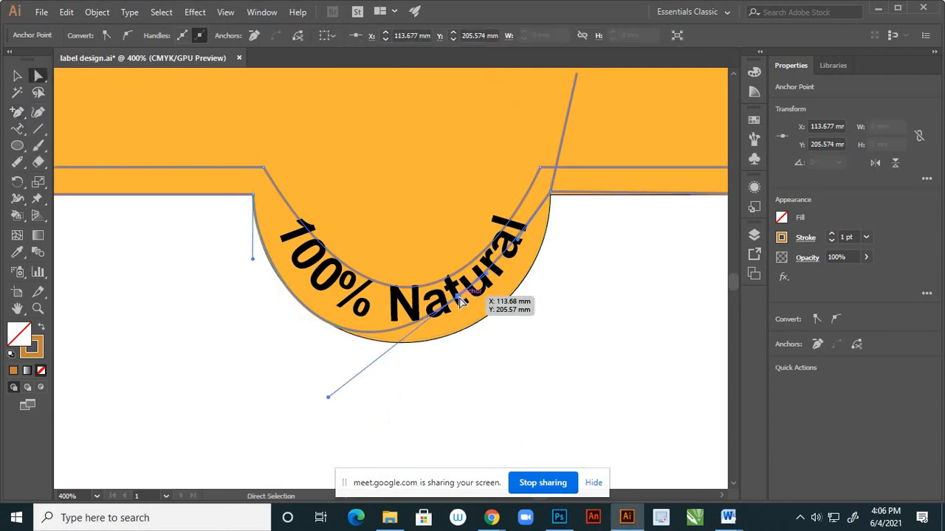
pyautogui.moveTo(461, 301); pyautogui.dragTo(479, 318)
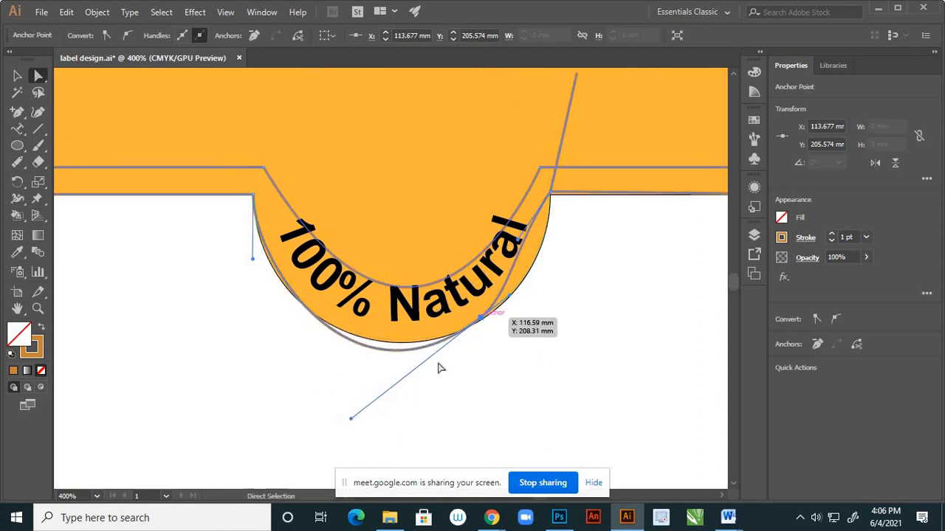
# Adjust the new anchor's lower handle and the left end handle so the curve follows the badge's lower-left edge.
pyautogui.moveTo(351, 419); pyautogui.dragTo(342, 399)
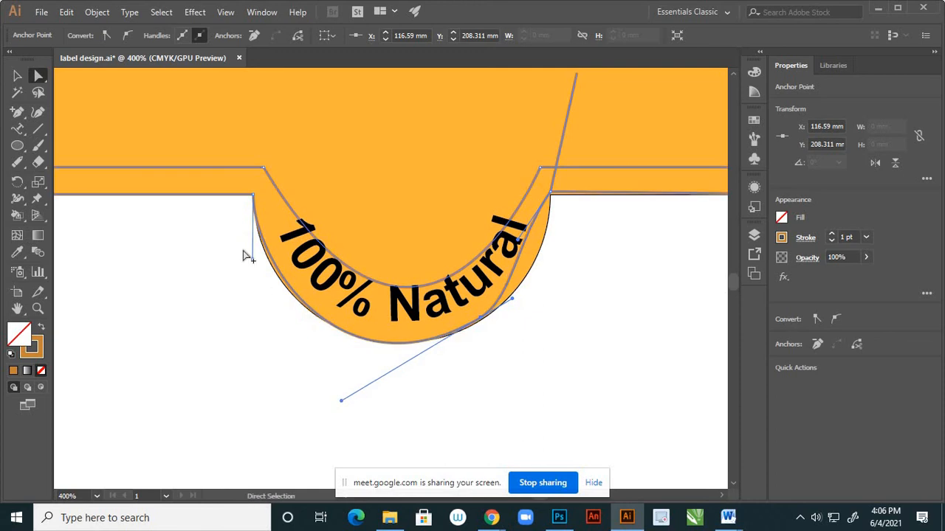
pyautogui.scroll(2, 247, 256)
pyautogui.moveTo(263, 270); pyautogui.dragTo(246, 271)
pyautogui.scroll(-2, 214, 242)
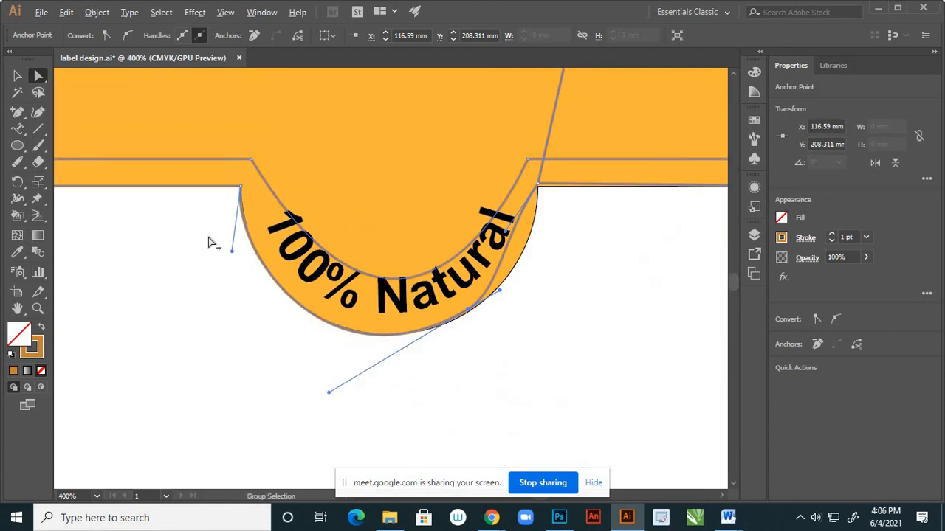
# Pull the outer curve's right end handle to follow the badge edge and move the anchor below "Natural" to X 116.45 mm, Y 208.664 mm.
pyautogui.scroll(2, 510, 289)
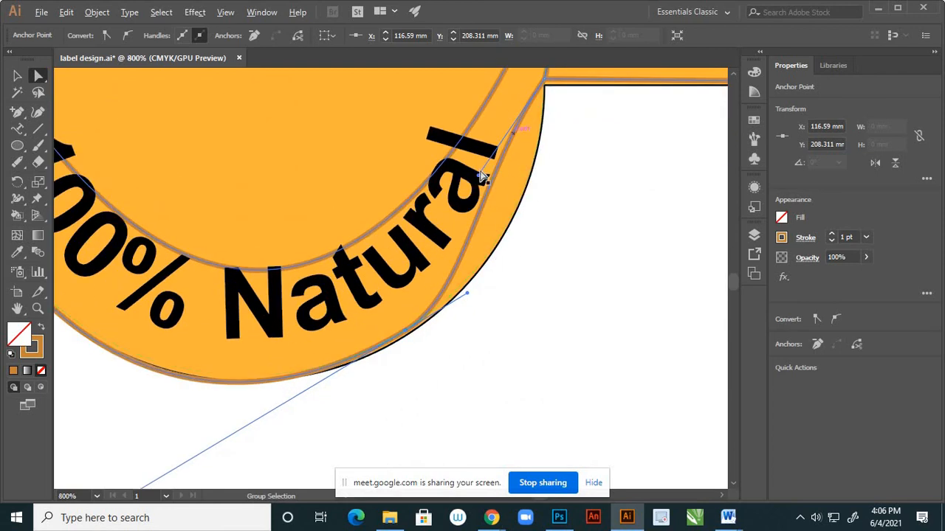
pyautogui.moveTo(481, 180); pyautogui.dragTo(535, 234)
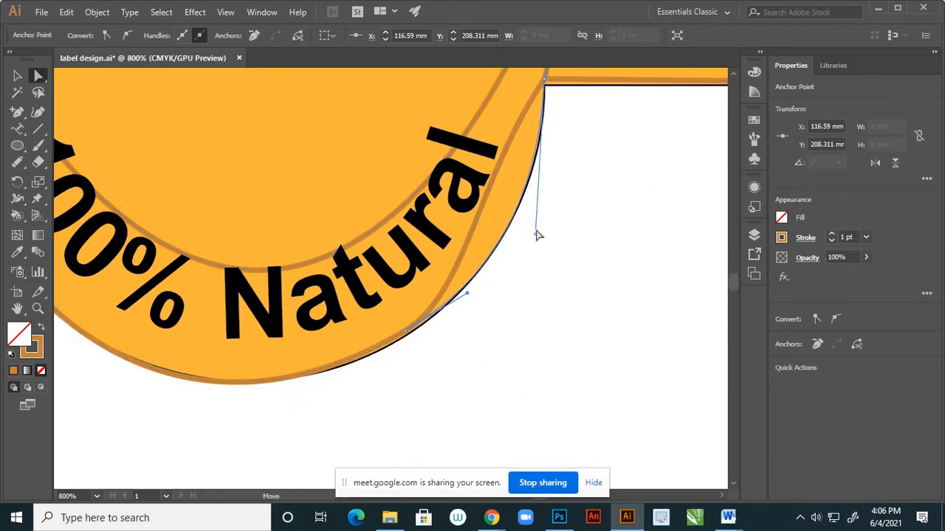
pyautogui.scroll(2, 405, 336)
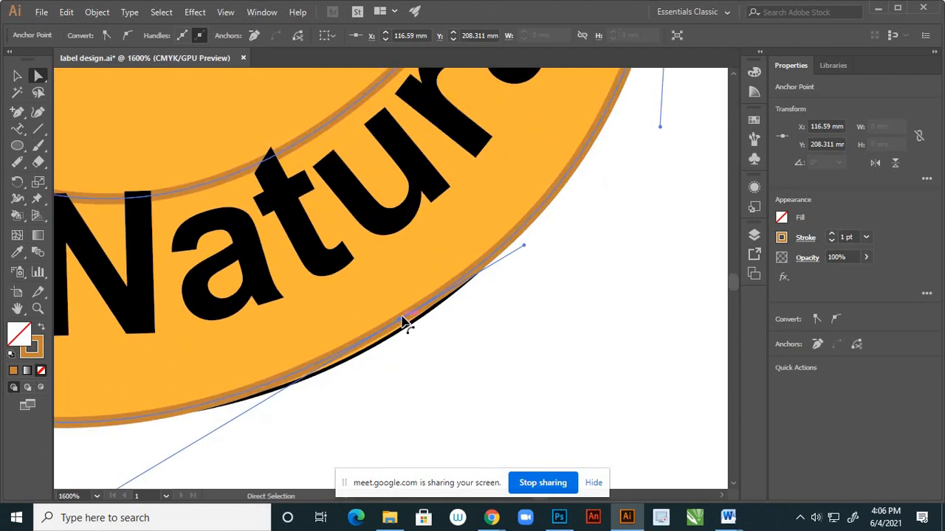
pyautogui.moveTo(400, 320); pyautogui.dragTo(400, 326)
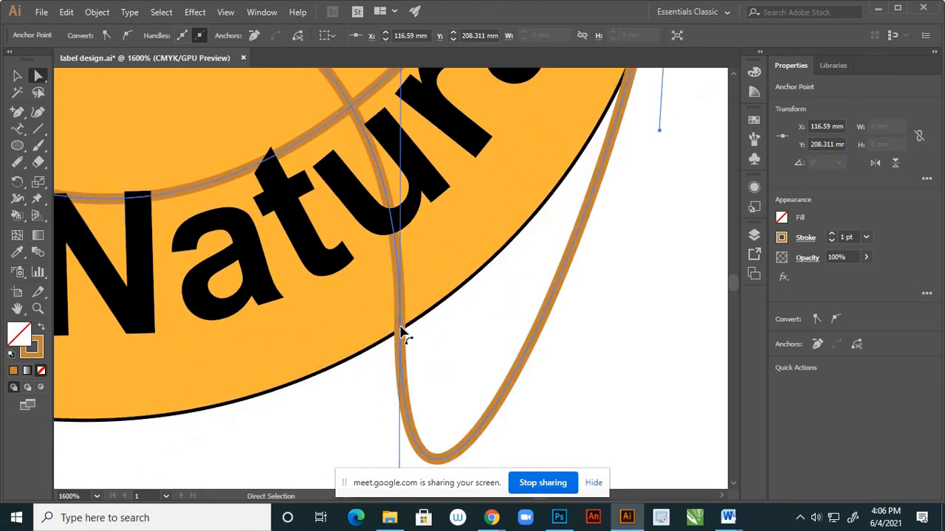
pyautogui.hotkey('ctrl', 'z')
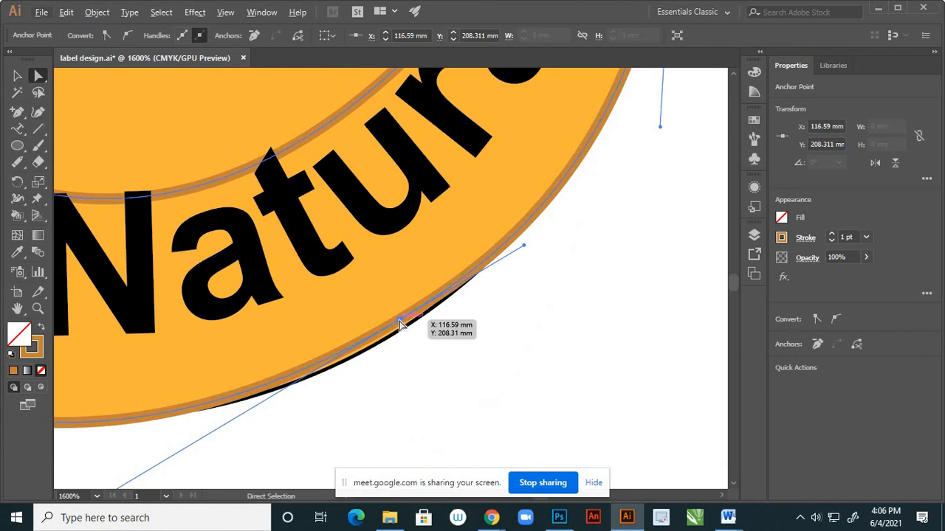
pyautogui.moveTo(399, 324); pyautogui.dragTo(396, 333)
pyautogui.scroll(-4, 498, 281)
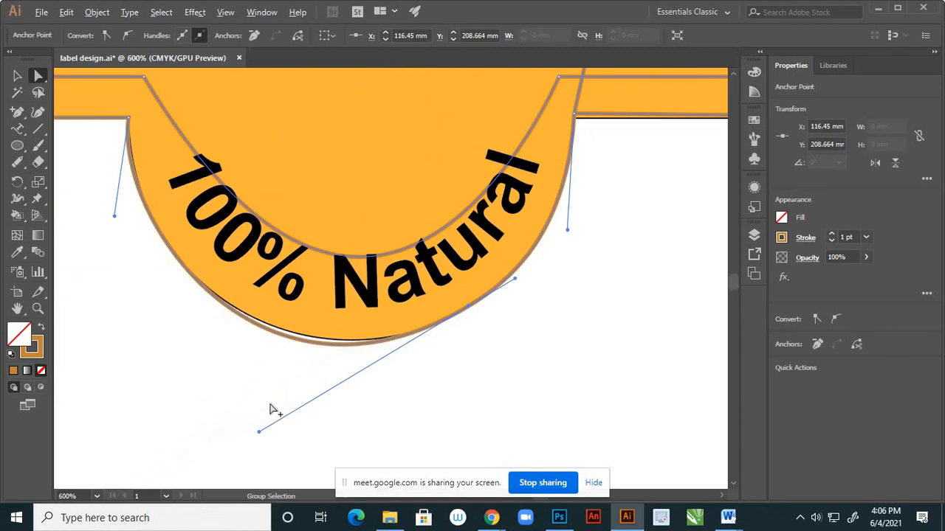
# Raise the long lower handle of the anchor below "Natural" with the Anchor Point tool so the outer curve follows the badge's bottom edge.
pyautogui.moveTo(17, 111); pyautogui.dragTo(70, 164)
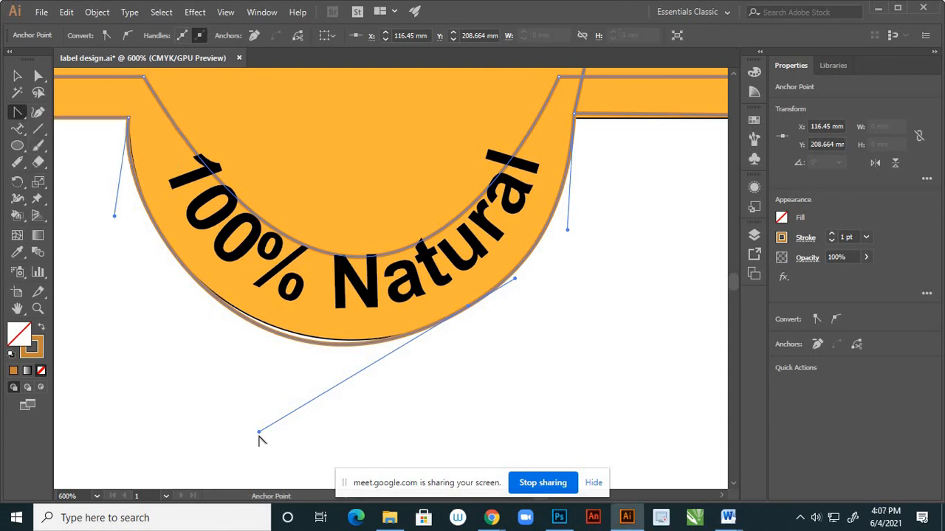
pyautogui.moveTo(257, 431); pyautogui.dragTo(255, 420)
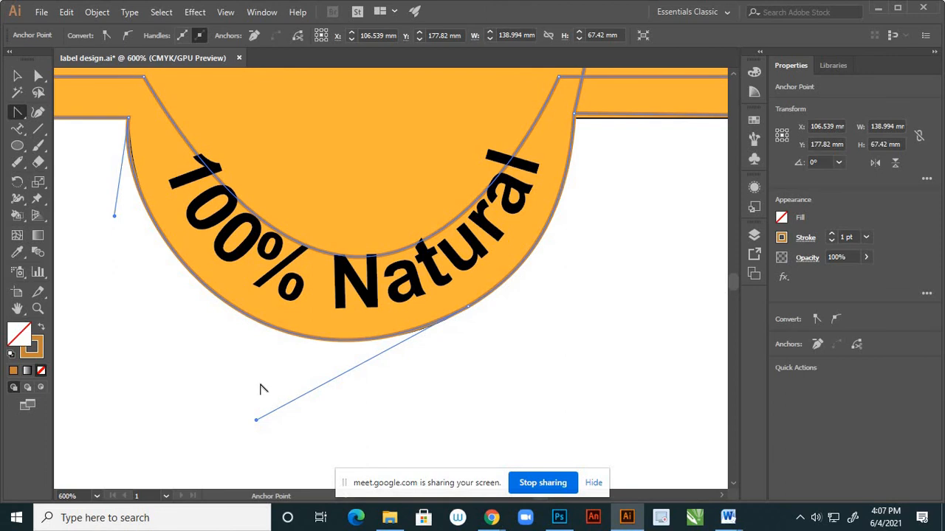
pyautogui.scroll(-2, 263, 386)
pyautogui.scroll(2, 364, 330)
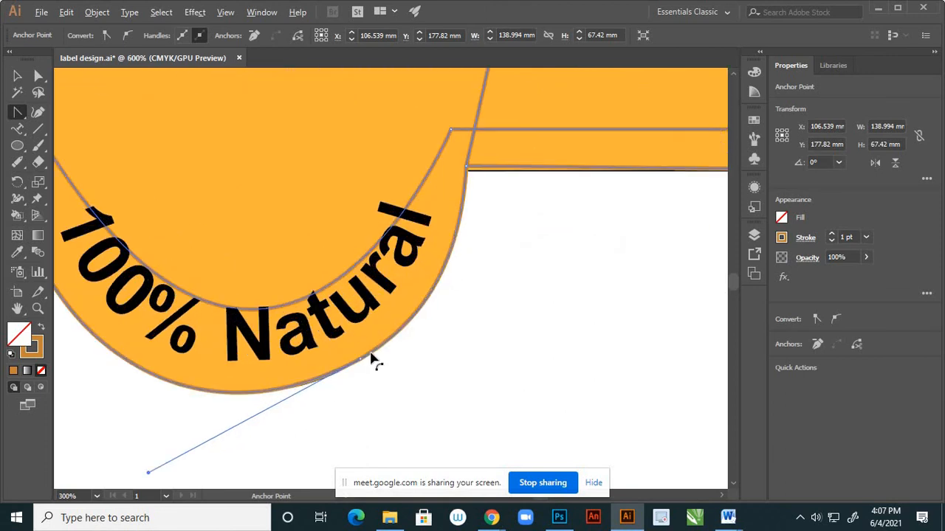
# Try removing the outer curve's anchor point below "Natural" and undo the removal.
pyautogui.click(38, 76)
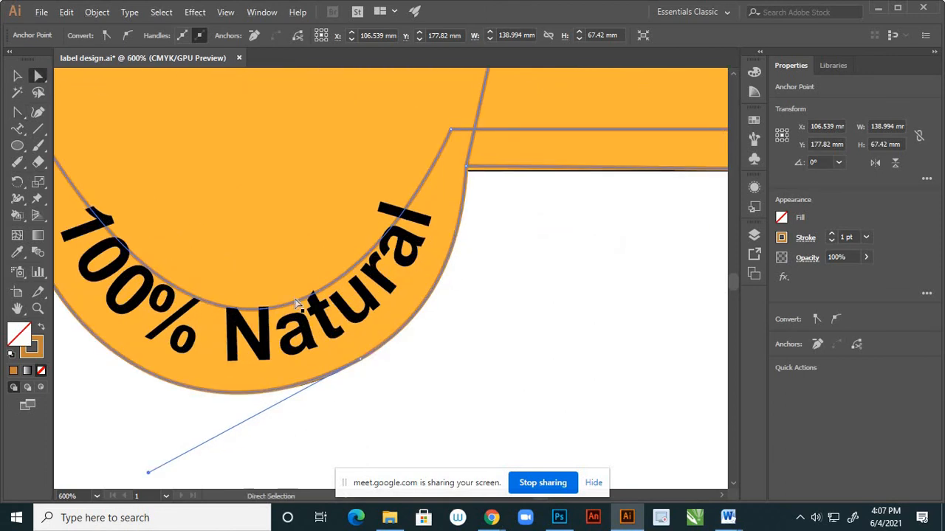
pyautogui.click(362, 362)
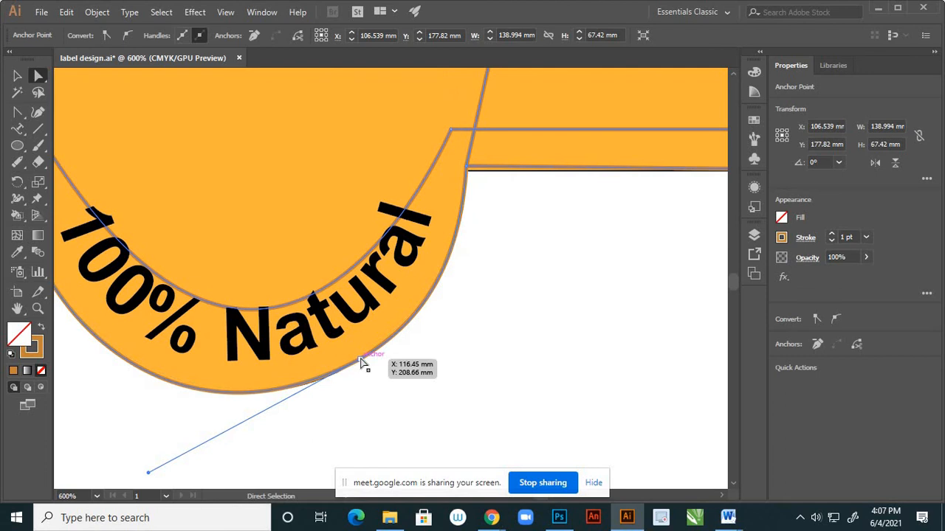
pyautogui.click(254, 35)
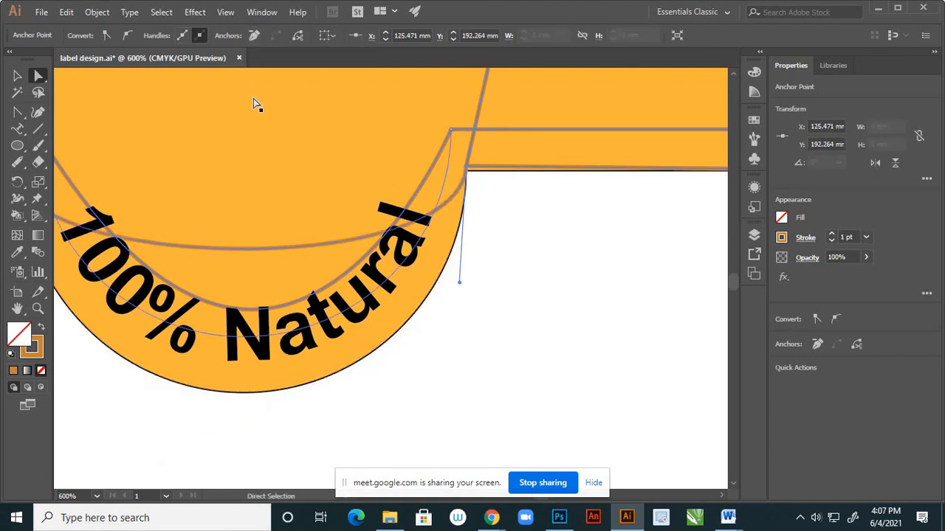
pyautogui.hotkey('ctrl', 'z')
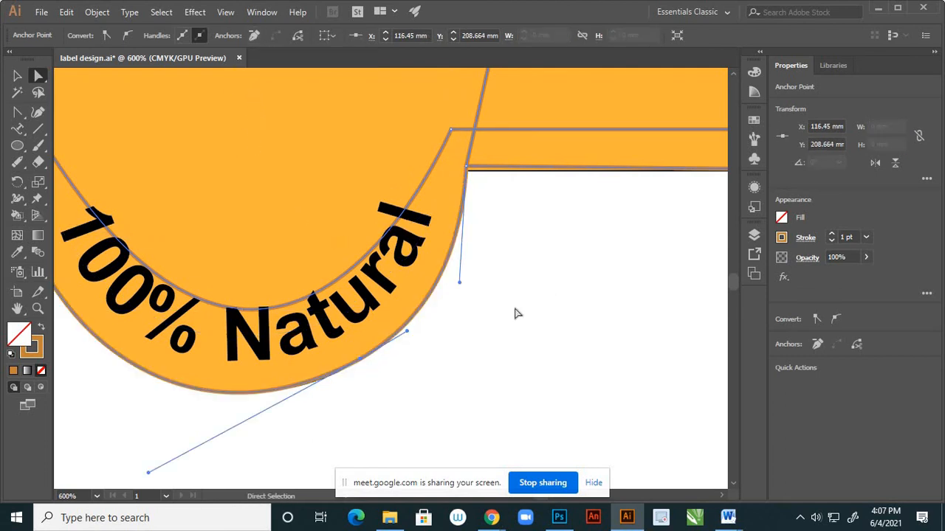
# Select the inner curve through "100% Natural" and pull its long lower handle downward to deepen the arc.
pyautogui.scroll(-3, 499, 297)
pyautogui.scroll(3, 499, 298)
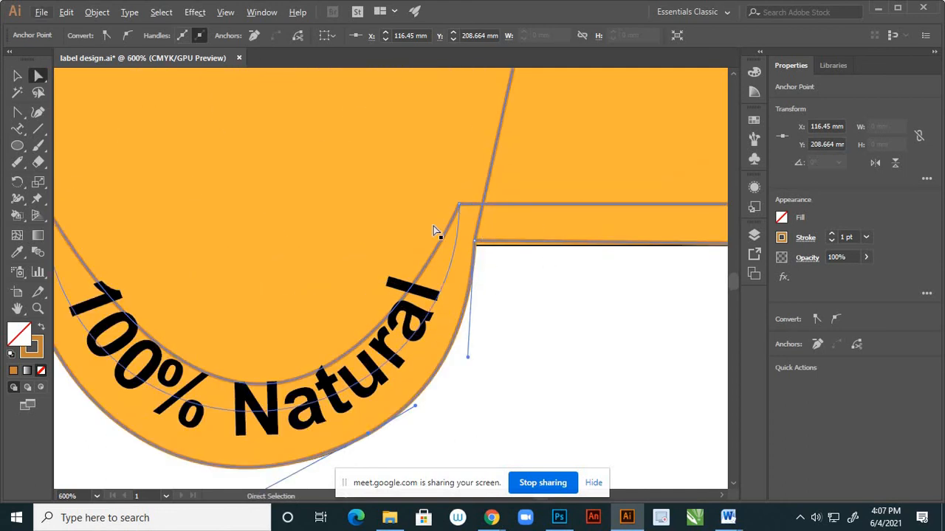
pyautogui.scroll(-1, 473, 222)
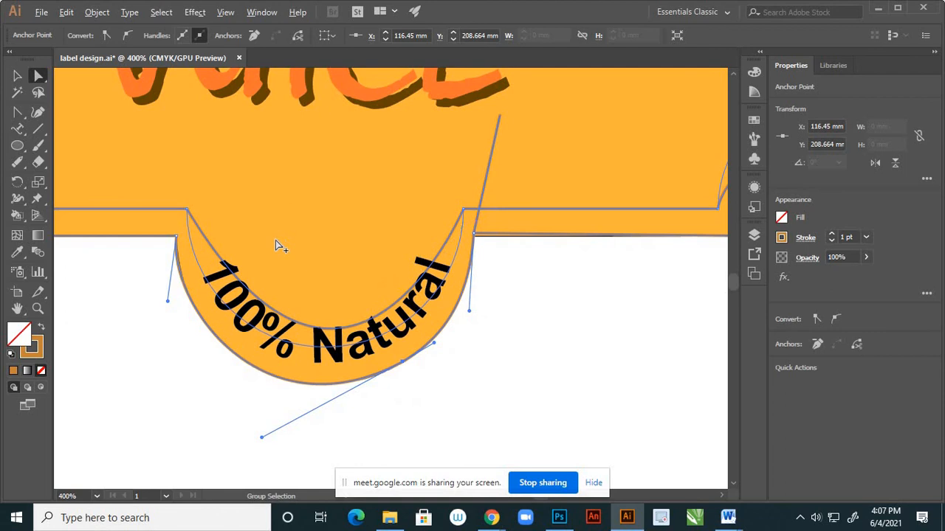
pyautogui.click(305, 330)
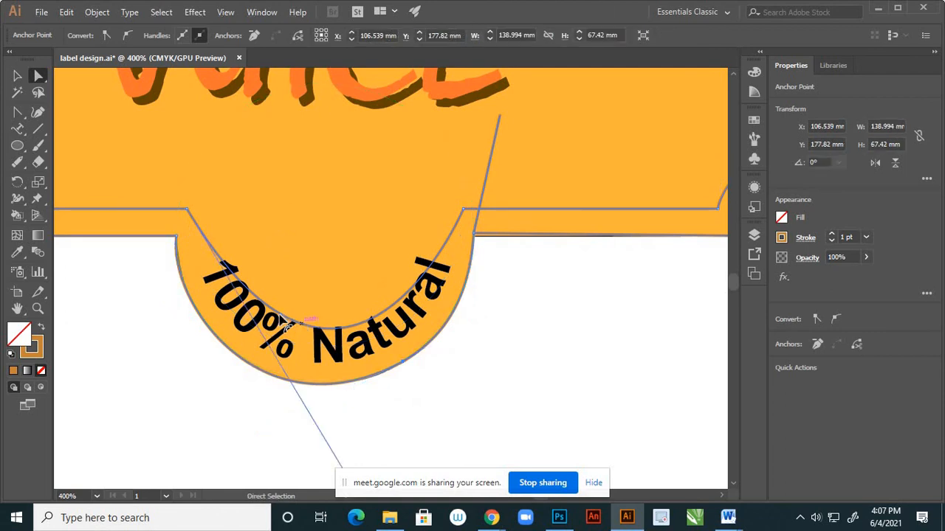
pyautogui.scroll(-1, 362, 258)
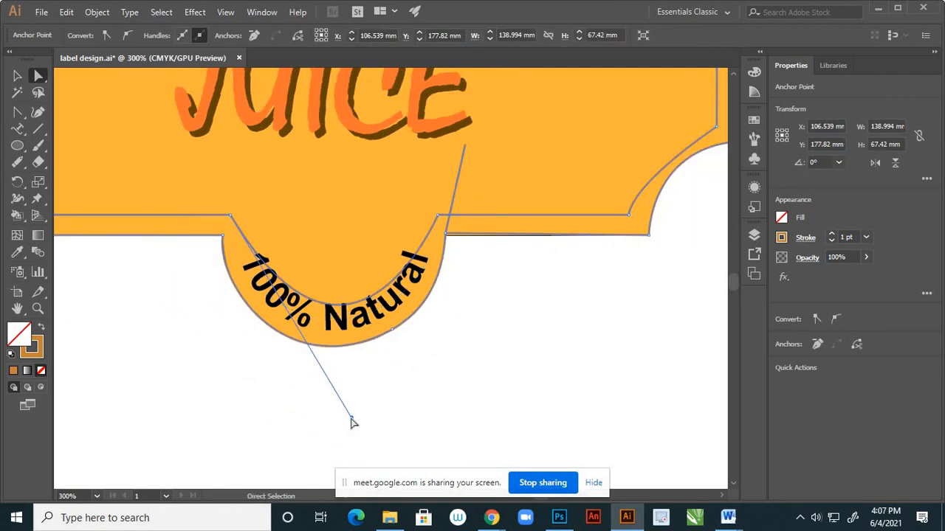
pyautogui.moveTo(351, 422); pyautogui.dragTo(347, 440)
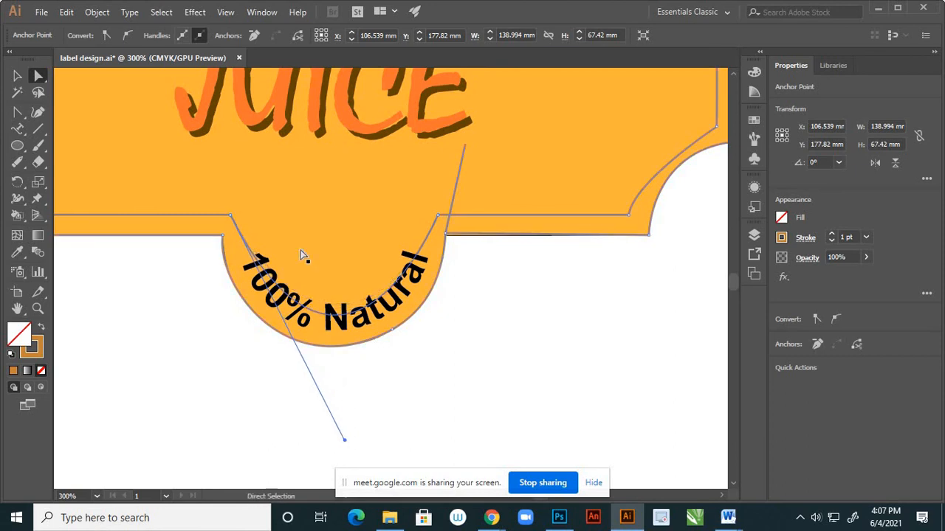
# Add an anchor point on the inner curve at "100%" and move it outward to X 94.662 mm, Y 202.142 mm.
pyautogui.scroll(2, 232, 217)
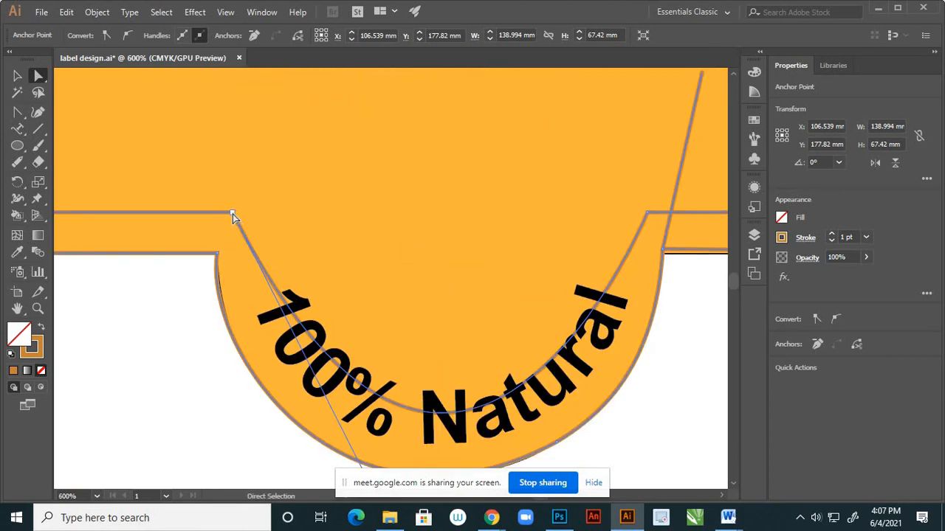
pyautogui.click(233, 214)
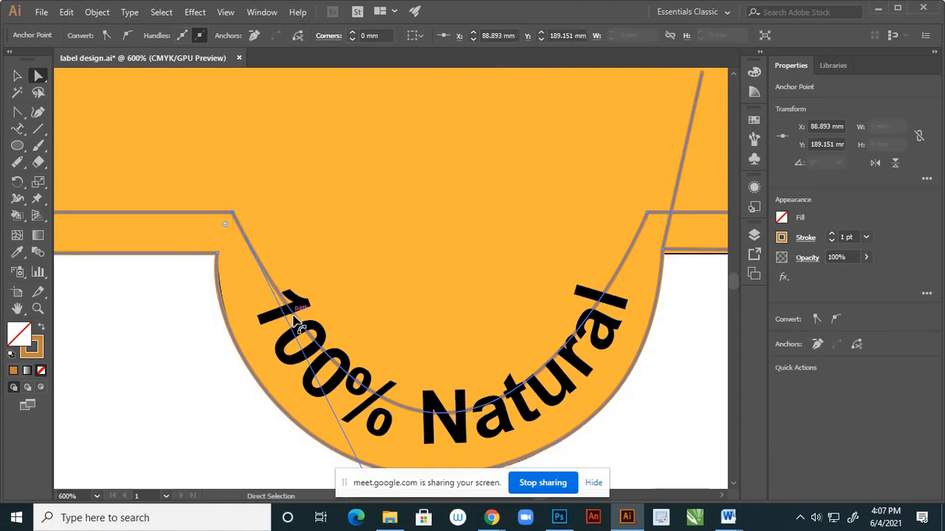
pyautogui.click(19, 116)
pyautogui.moveTo(20, 121); pyautogui.dragTo(67, 126)
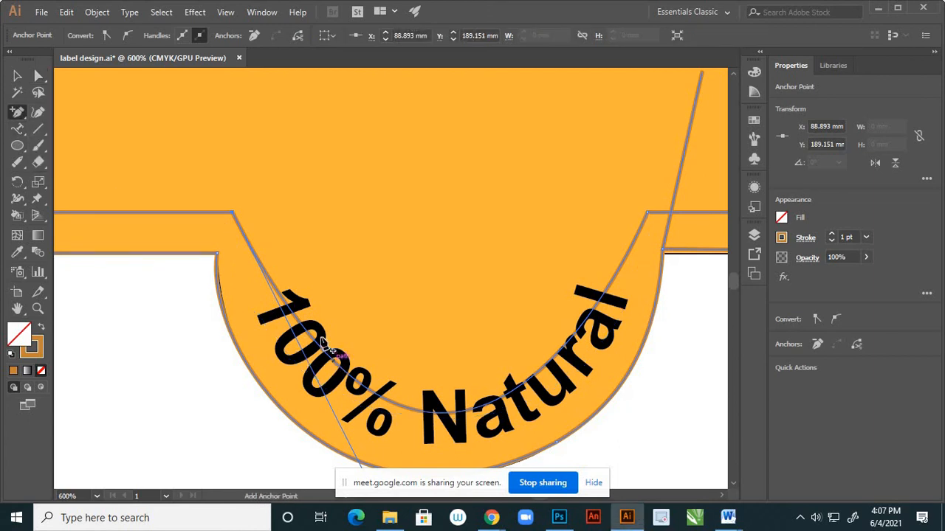
pyautogui.click(322, 352)
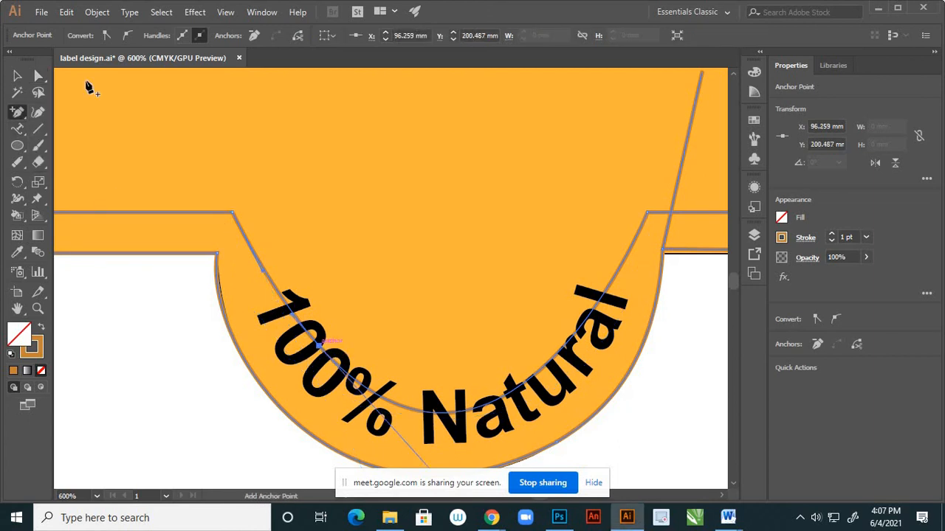
pyautogui.press('a')
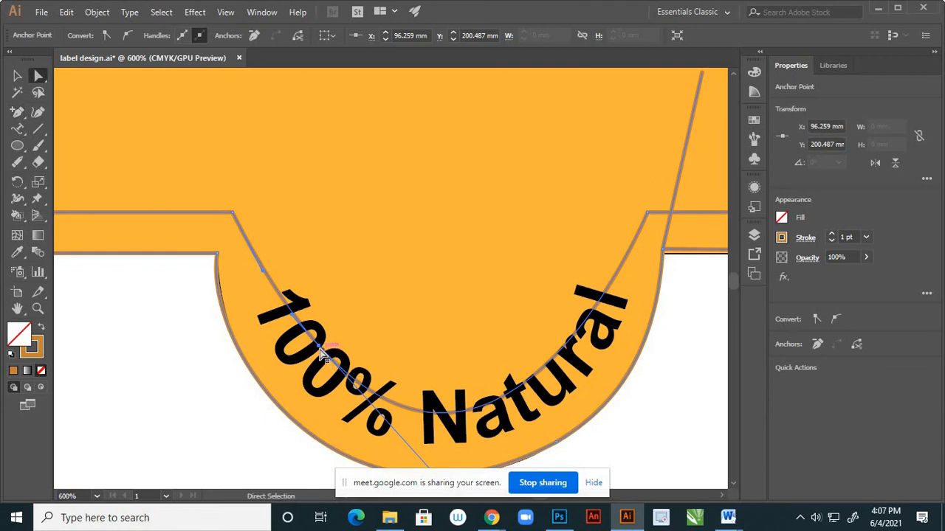
pyautogui.moveTo(319, 347); pyautogui.dragTo(302, 367)
pyautogui.scroll(-1, 305, 301)
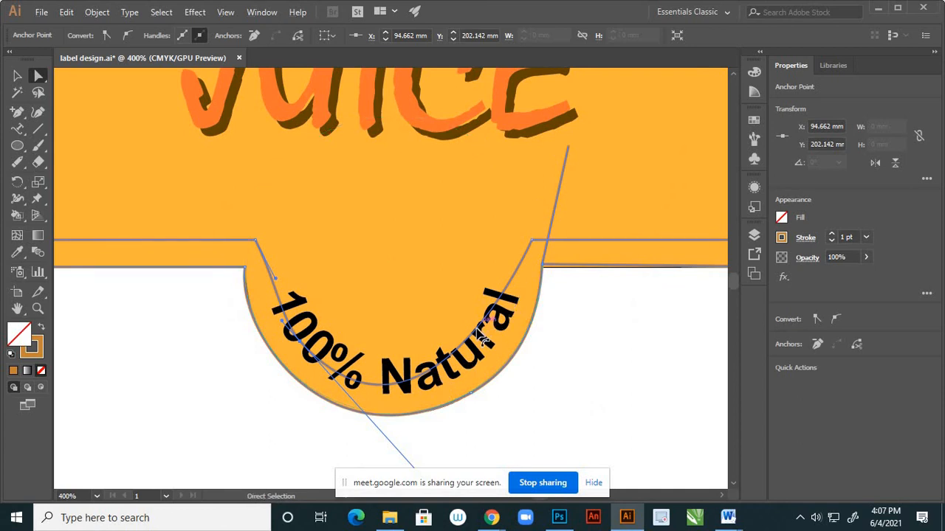
# Add an anchor point on the inner curve at "Natural" and move it outward to X 117.651 mm, Y 202.23 mm.
pyautogui.click(16, 111)
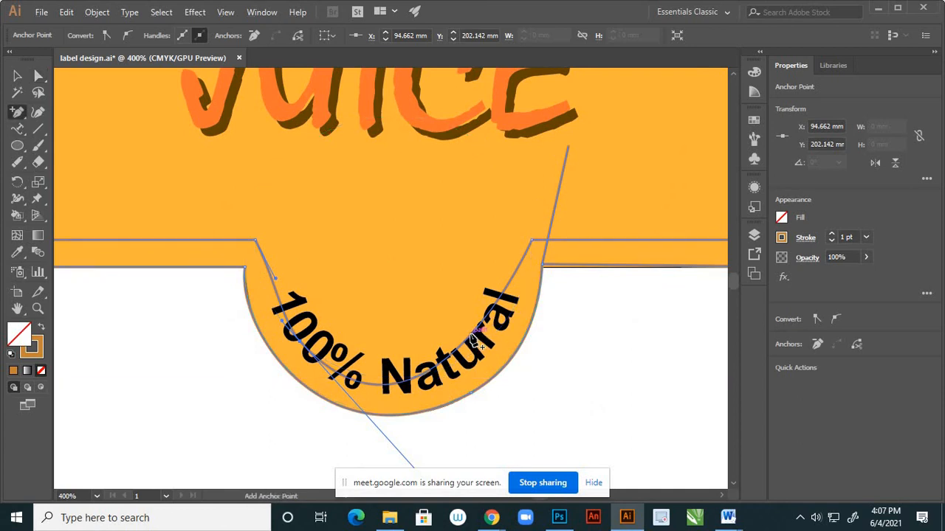
pyautogui.click(476, 338)
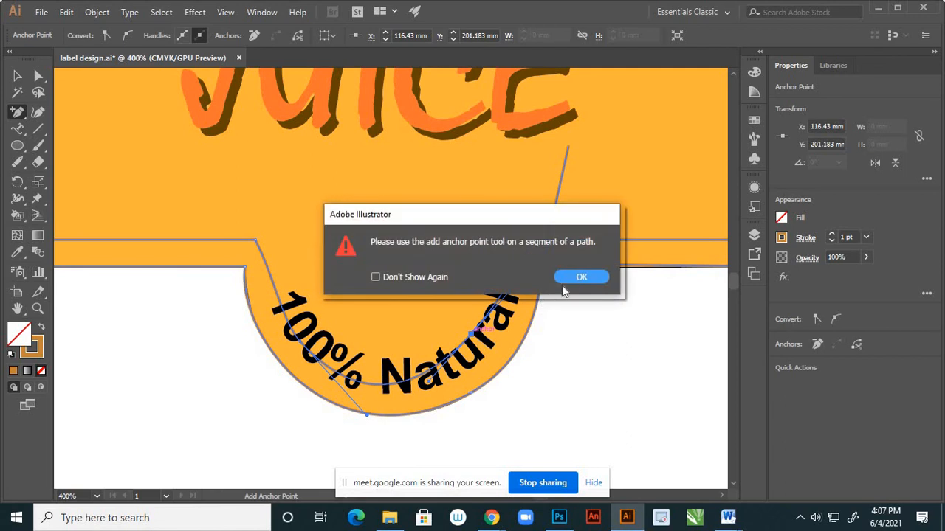
pyautogui.click(563, 288)
pyautogui.click(38, 75)
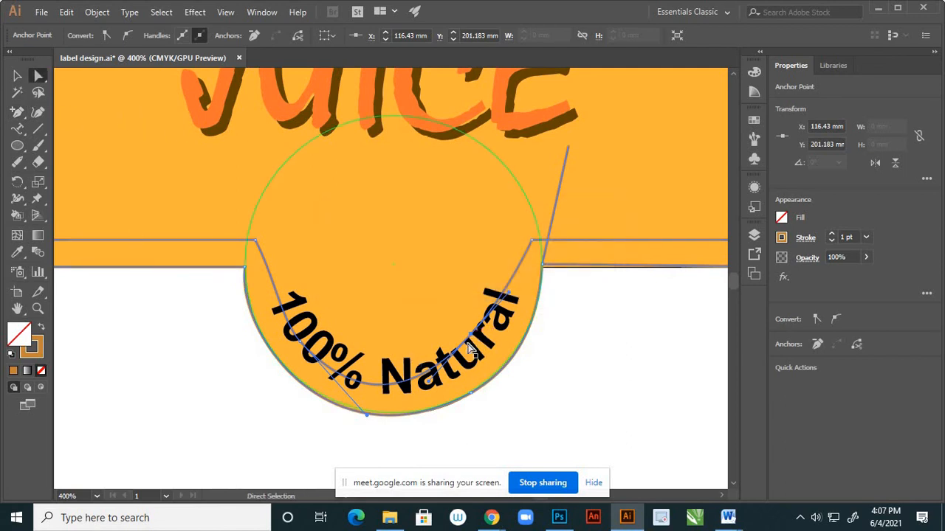
pyautogui.moveTo(468, 347); pyautogui.dragTo(508, 346)
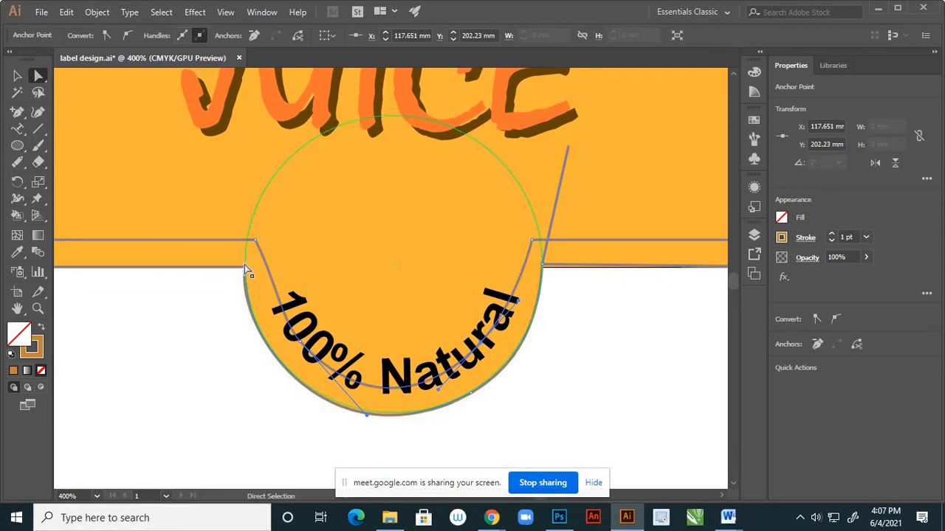
# Adjust the handles on the inner curve's left side so it bows outward from the corner past "100%".
pyautogui.scroll(1, 327, 390)
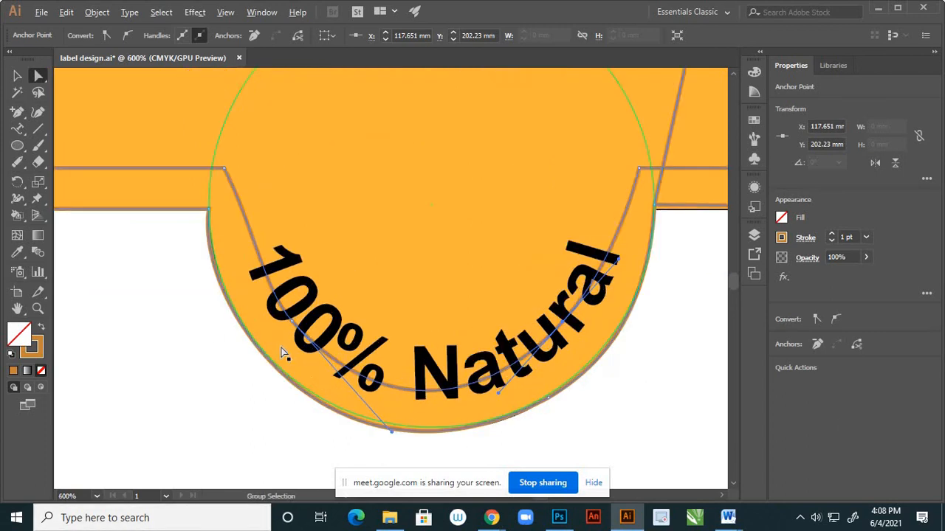
pyautogui.scroll(1, 283, 353)
pyautogui.moveTo(284, 307); pyautogui.dragTo(244, 259)
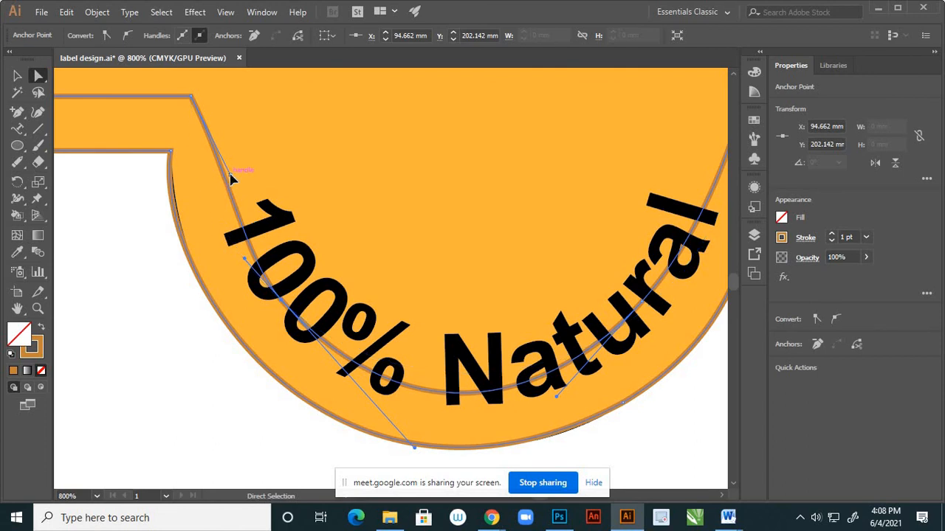
pyautogui.moveTo(230, 177); pyautogui.dragTo(211, 190)
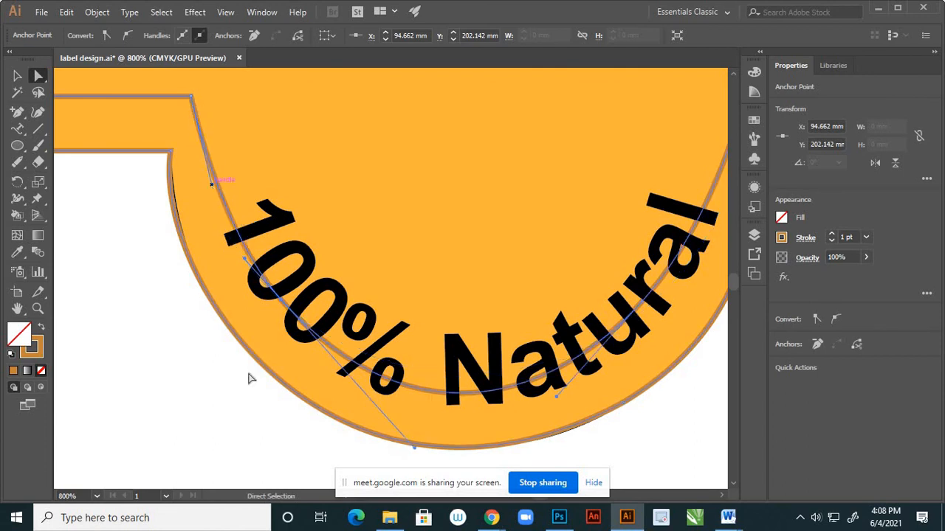
# Adjust the inner curve's right corner handle and bend the segment beside "Natural" outward toward the badge edge.
pyautogui.scroll(-2, 312, 392)
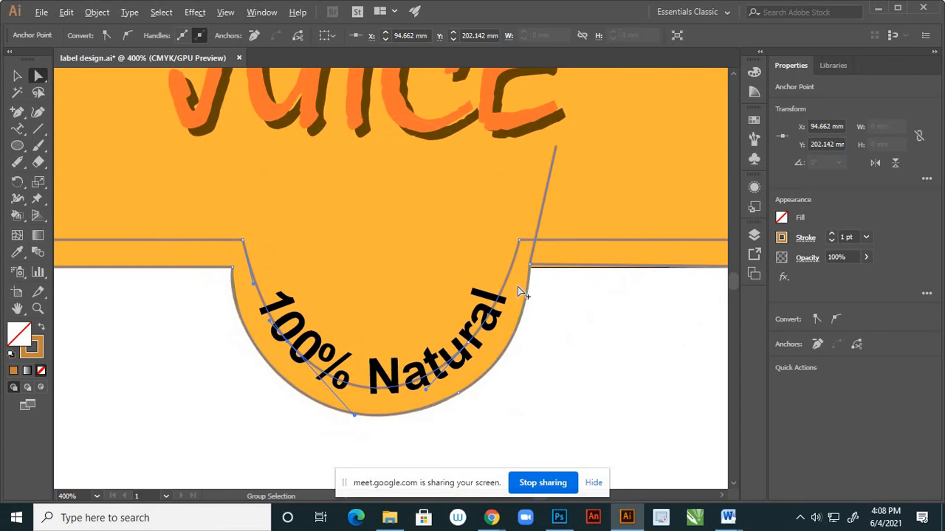
pyautogui.scroll(2, 517, 286)
pyautogui.scroll(-2, 539, 269)
pyautogui.scroll(1, 515, 230)
pyautogui.scroll(1, 518, 234)
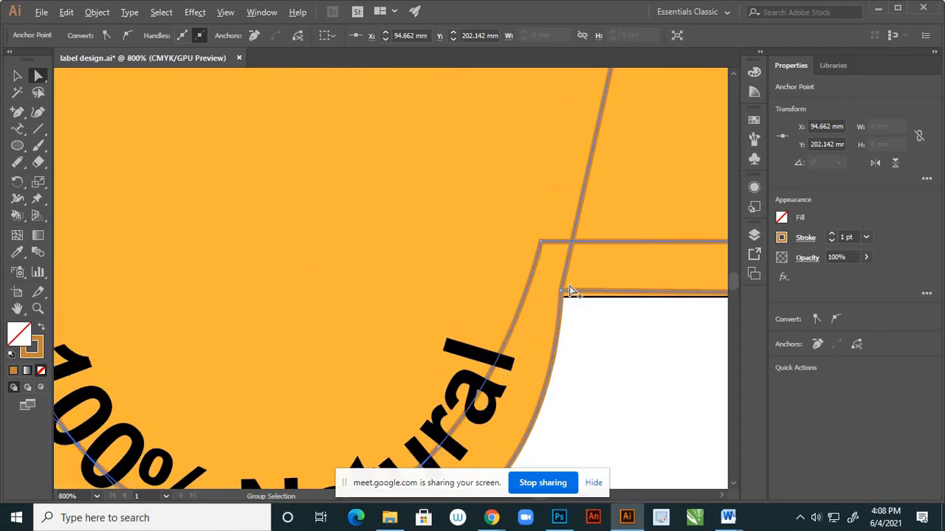
pyautogui.moveTo(537, 243); pyautogui.dragTo(542, 241)
pyautogui.scroll(-1, 543, 244)
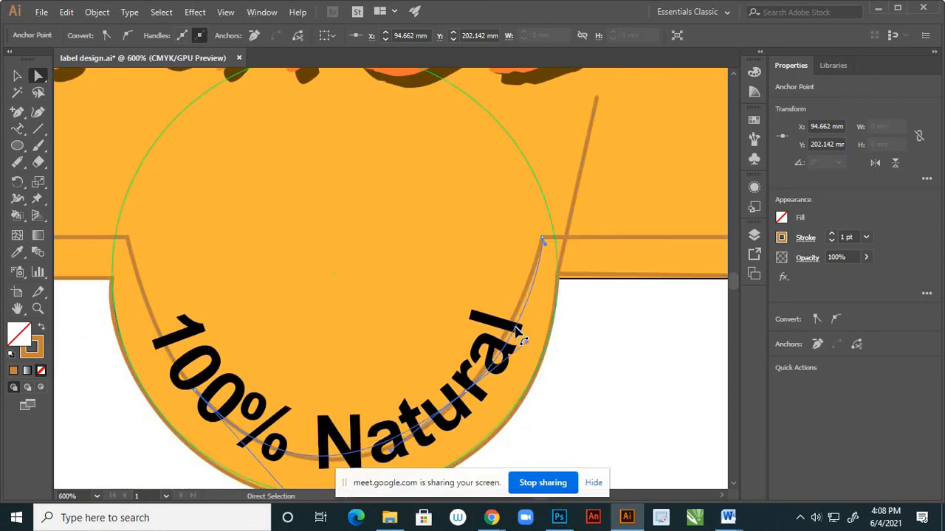
pyautogui.moveTo(514, 327); pyautogui.dragTo(515, 326)
pyautogui.scroll(-2, 495, 263)
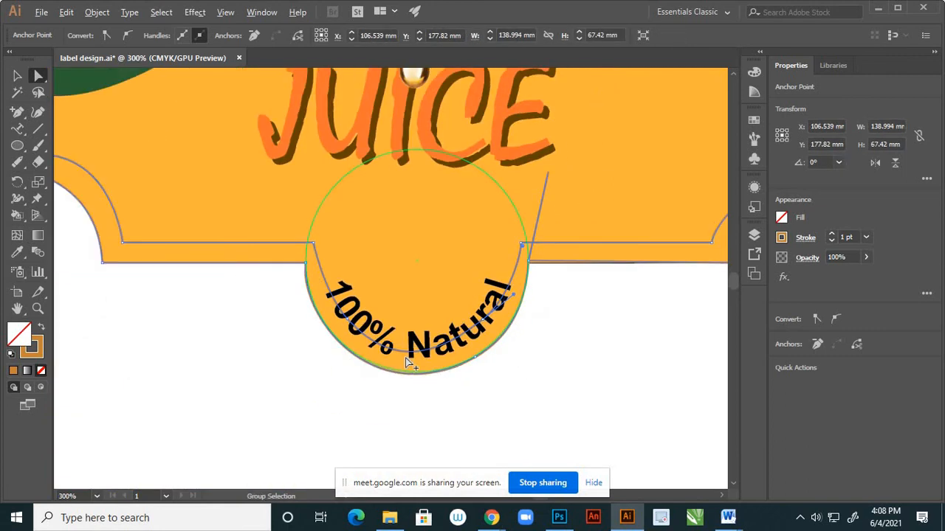
# Reshape the inner curve beneath "100% Natural" by adjusting its bottom segment, the segment at "Natural" and the handle below "100%".
pyautogui.scroll(2, 408, 361)
pyautogui.moveTo(440, 337); pyautogui.dragTo(443, 350)
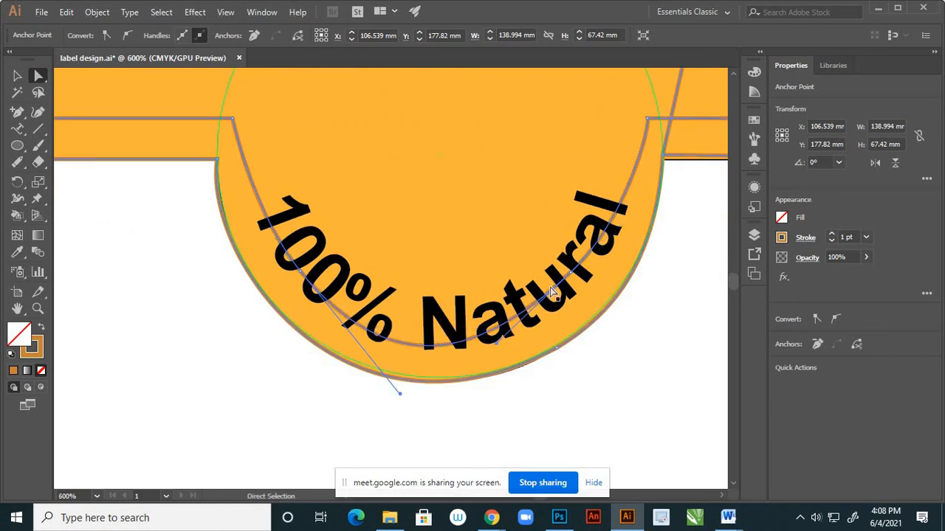
pyautogui.moveTo(565, 280)
pyautogui.mouseDown()
pyautogui.moveTo(569, 273)
pyautogui.moveTo(572, 288)
pyautogui.mouseUp()
pyautogui.moveTo(397, 387); pyautogui.dragTo(397, 384)
pyautogui.click(383, 425)
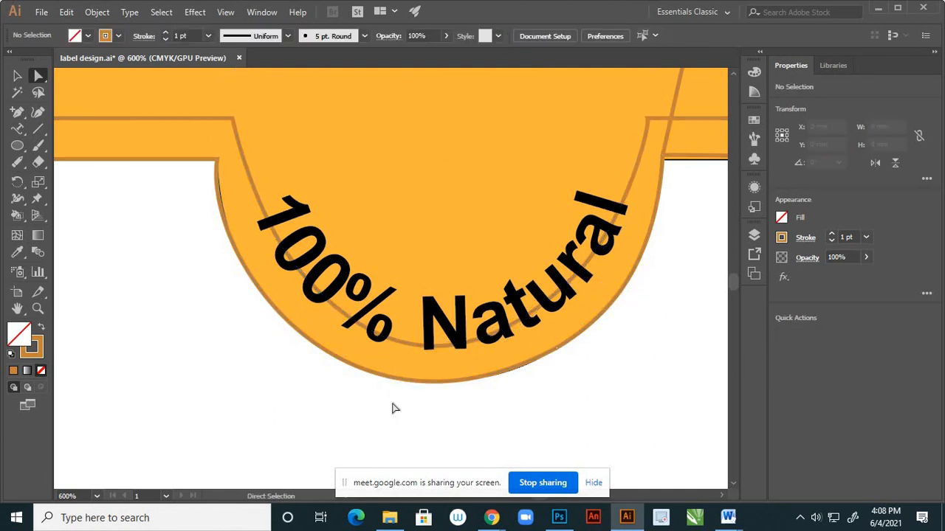
# Move the inner curve's right badge corner inward to X 122.502 mm, Y 188.913 mm and adjust the curve just below it.
pyautogui.scroll(-3, 392, 406)
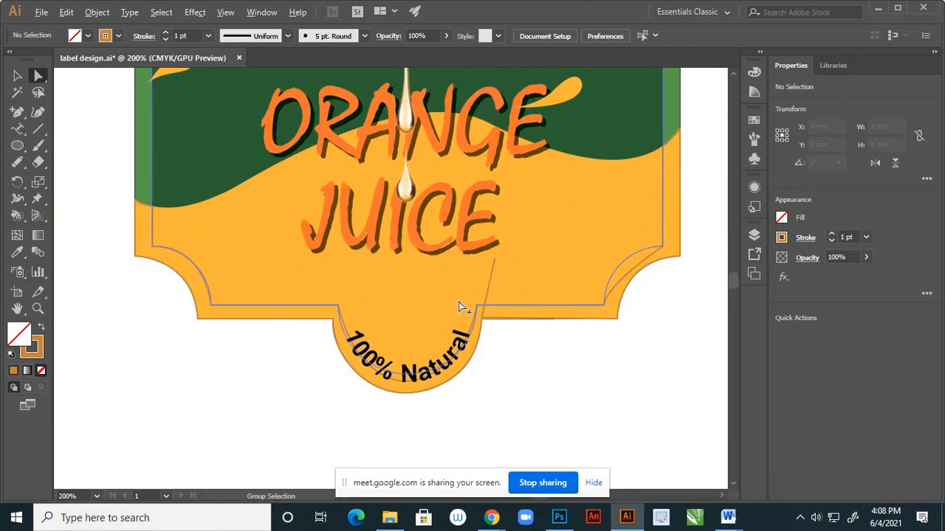
pyautogui.scroll(2, 462, 312)
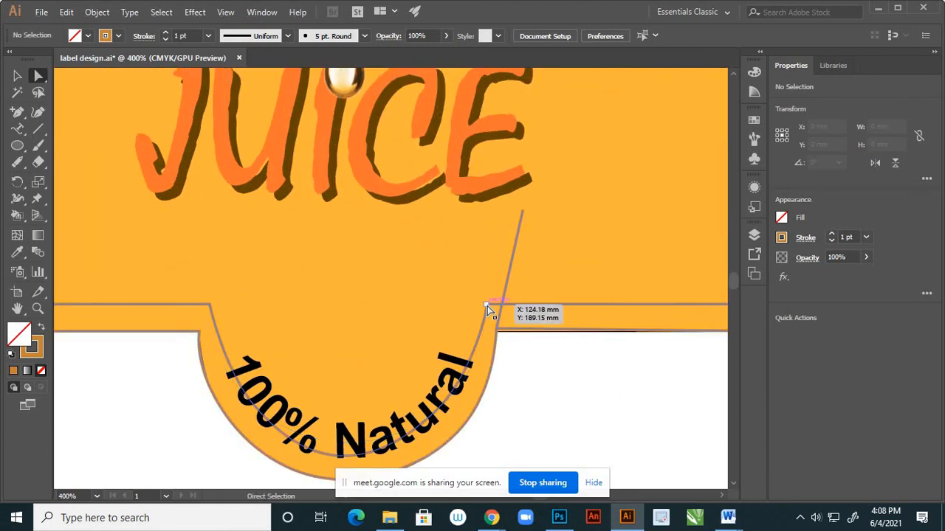
pyautogui.click(486, 306)
pyautogui.moveTo(486, 305); pyautogui.dragTo(473, 305)
pyautogui.moveTo(473, 377); pyautogui.dragTo(467, 372)
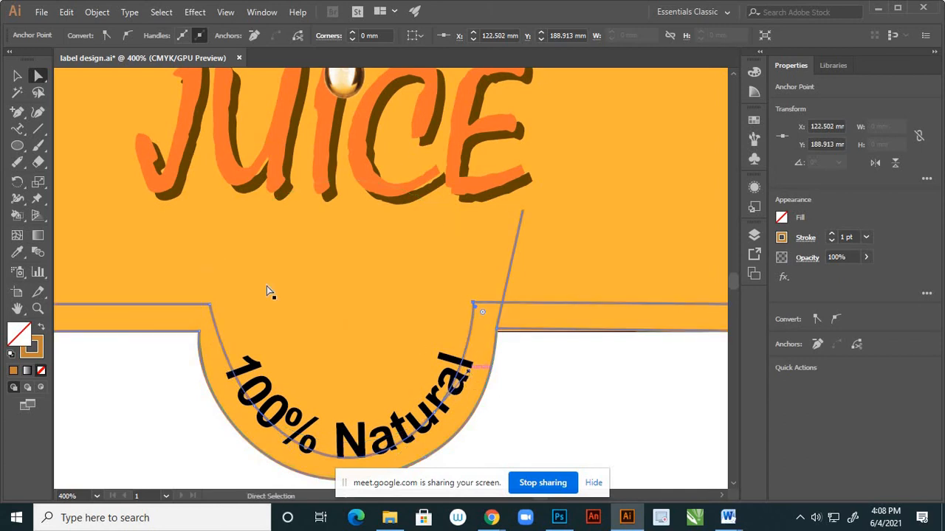
# Move the inner curve's left badge corner inward to X 90.047 mm, Y 189.177 mm.
pyautogui.click(209, 305)
pyautogui.moveTo(210, 305); pyautogui.dragTo(218, 304)
pyautogui.scroll(-3, 428, 310)
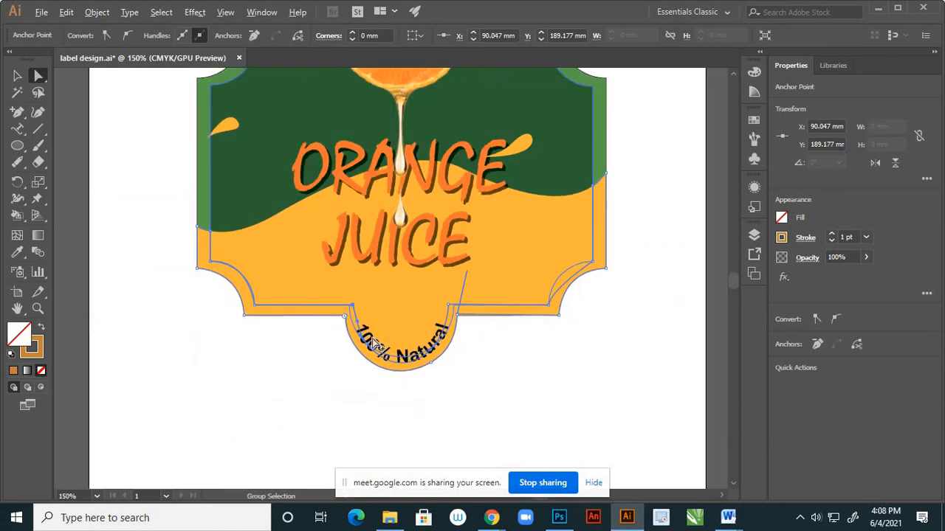
# Lengthen the handle on the inner path's lower-right notch corner so the inner curve runs parallel to the outer notch.
pyautogui.click(591, 291)
pyautogui.scroll(3, 583, 291)
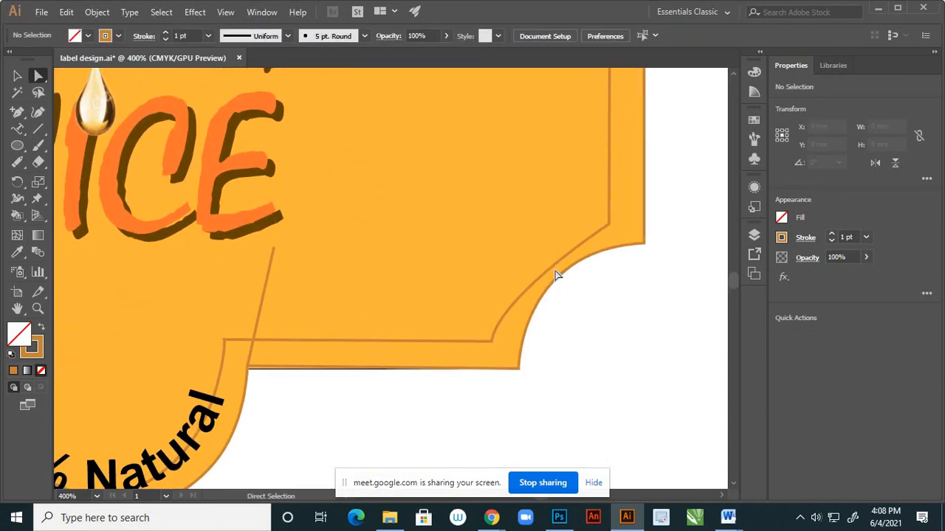
pyautogui.click(493, 340)
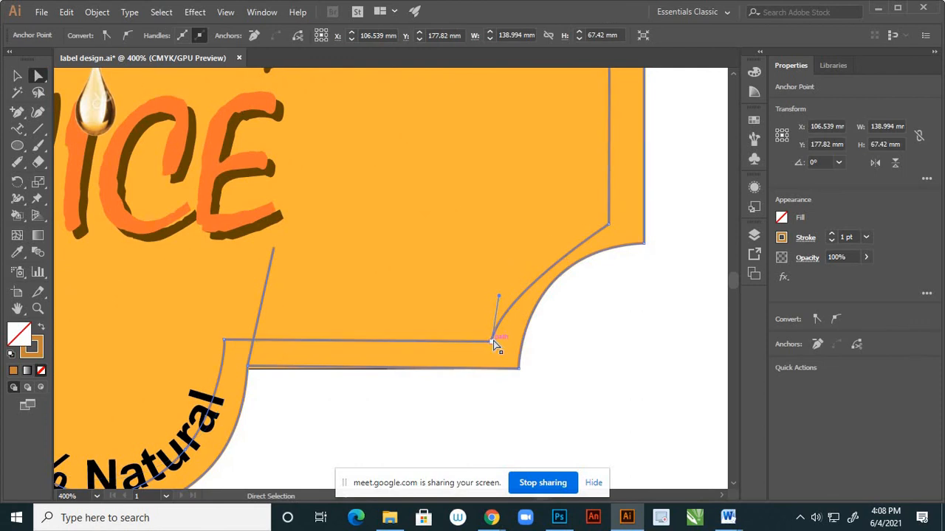
pyautogui.moveTo(500, 299); pyautogui.dragTo(505, 226)
pyautogui.click(582, 338)
# Adjust the handle of the inner border's upper-right anchor at X 171.643 mm, Y 148.5 mm so its top edge follows the wave.
pyautogui.hotkey('ctrl', '0')
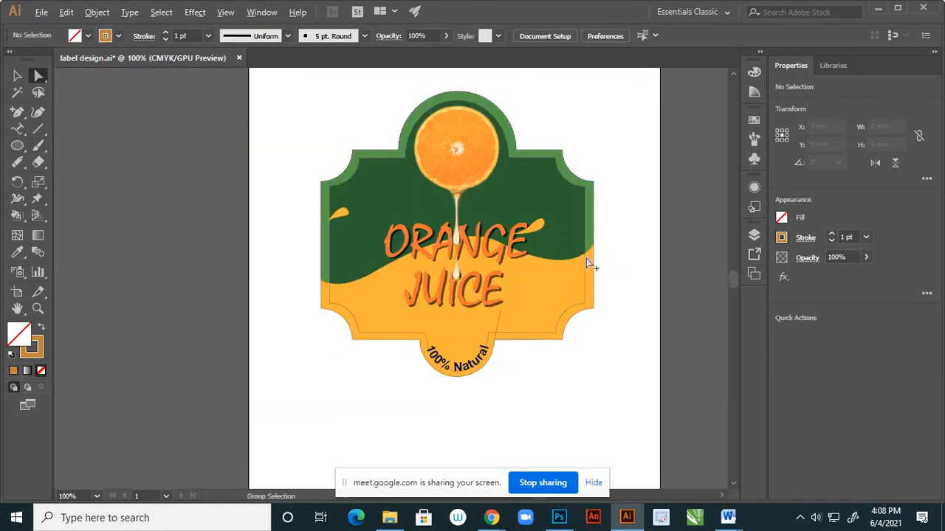
pyautogui.scroll(6, 590, 263)
pyautogui.scroll(1, 552, 251)
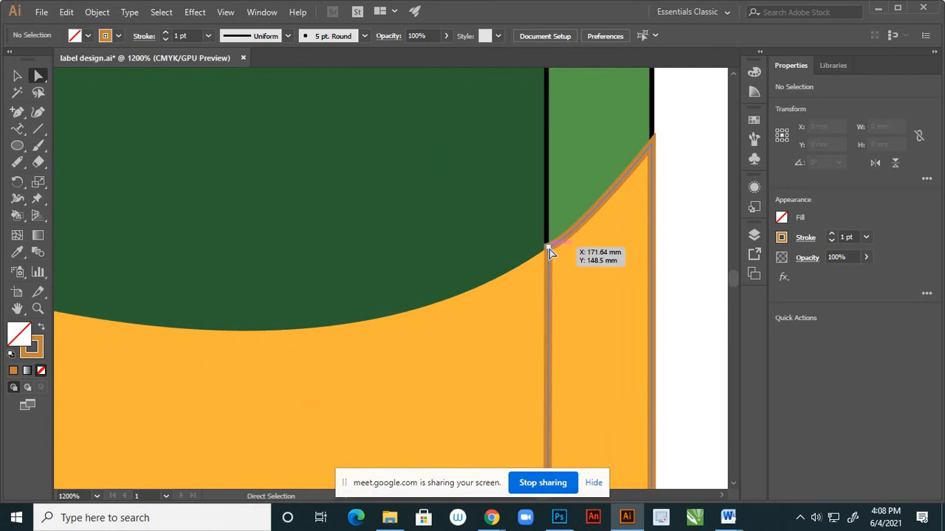
pyautogui.click(549, 248)
pyautogui.moveTo(577, 241); pyautogui.dragTo(608, 222)
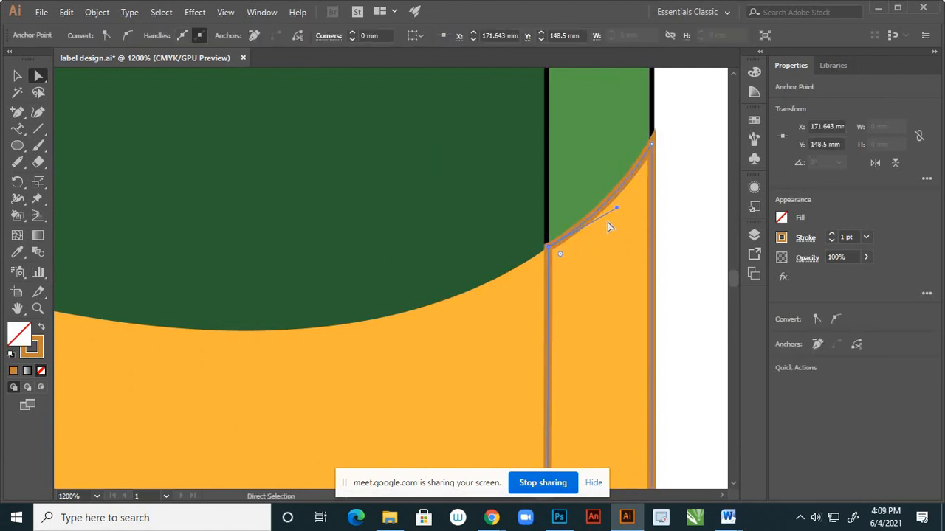
pyautogui.scroll(-6, 573, 252)
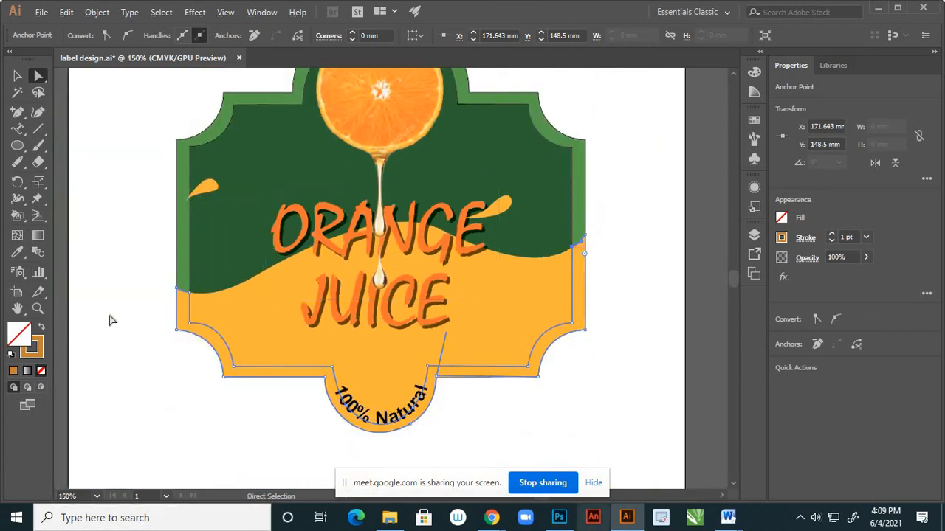
# Swap fill and stroke on the whole border path so it has a solid brown-orange fill and no stroke.
pyautogui.click(21, 76)
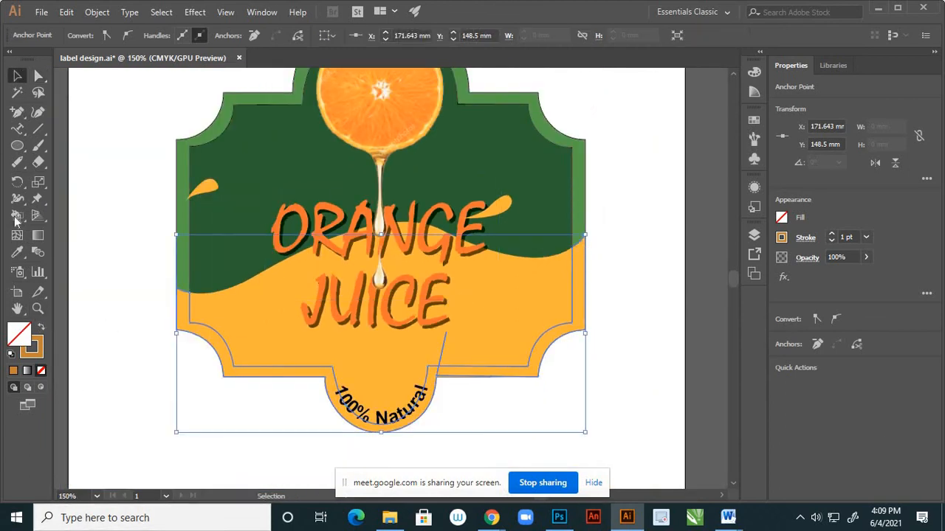
pyautogui.click(42, 329)
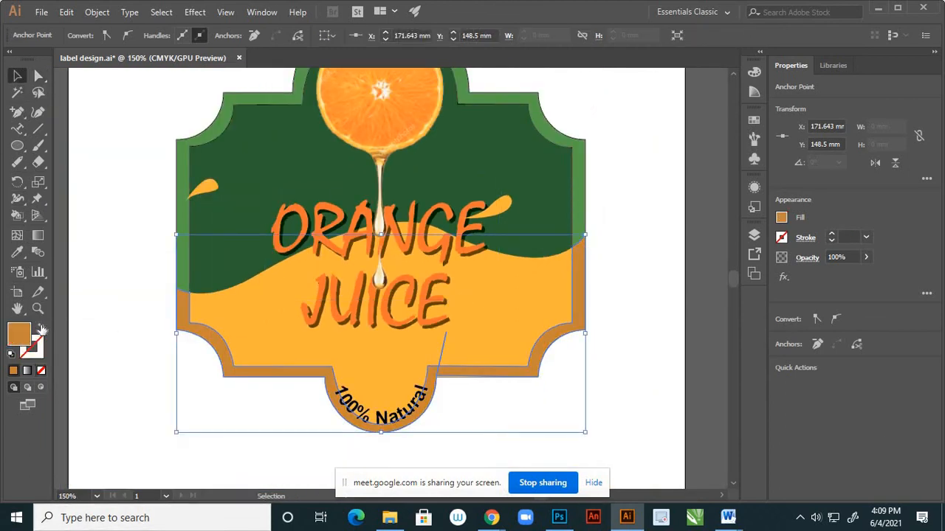
pyautogui.click(133, 367)
pyautogui.scroll(-3, 485, 316)
pyautogui.scroll(3, 483, 310)
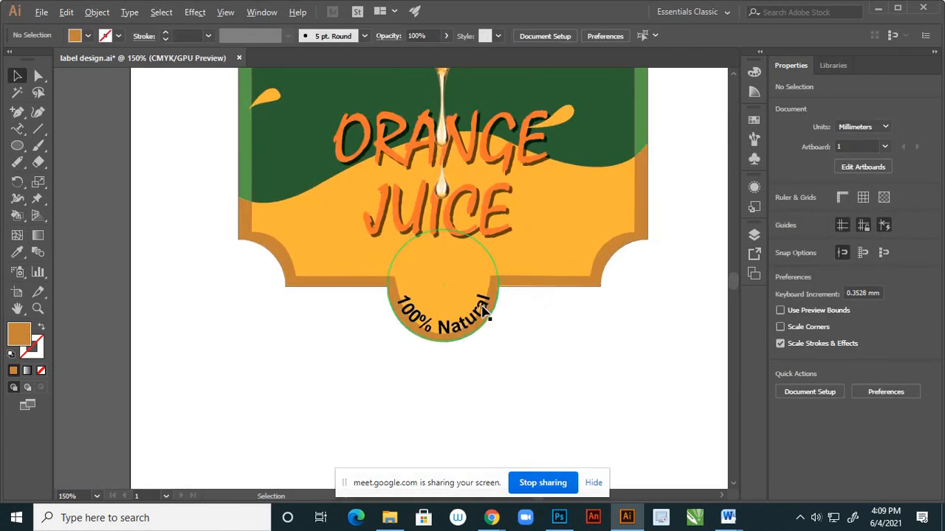
# Show the layer list and examine the objects inside Layer 1.
pyautogui.scroll(2, 483, 310)
pyautogui.click(754, 236)
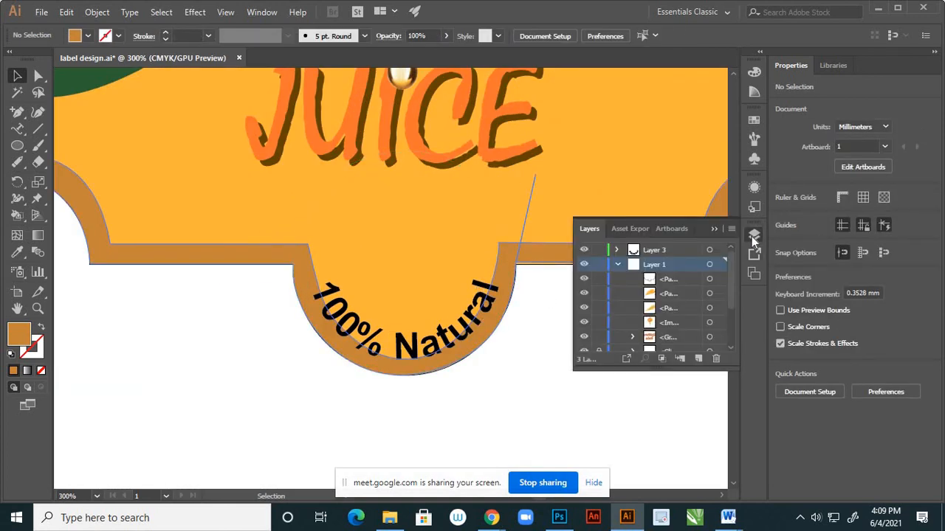
pyautogui.scroll(-3, 694, 308)
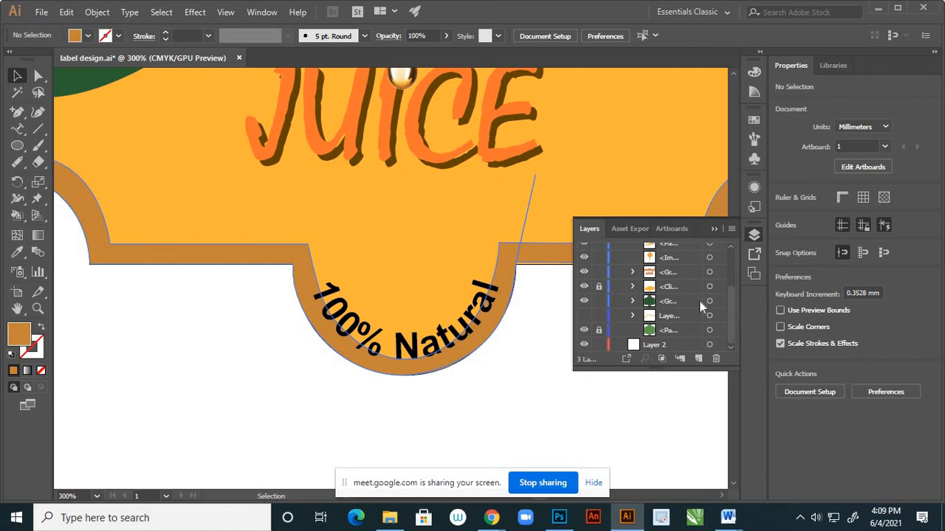
pyautogui.scroll(3, 701, 306)
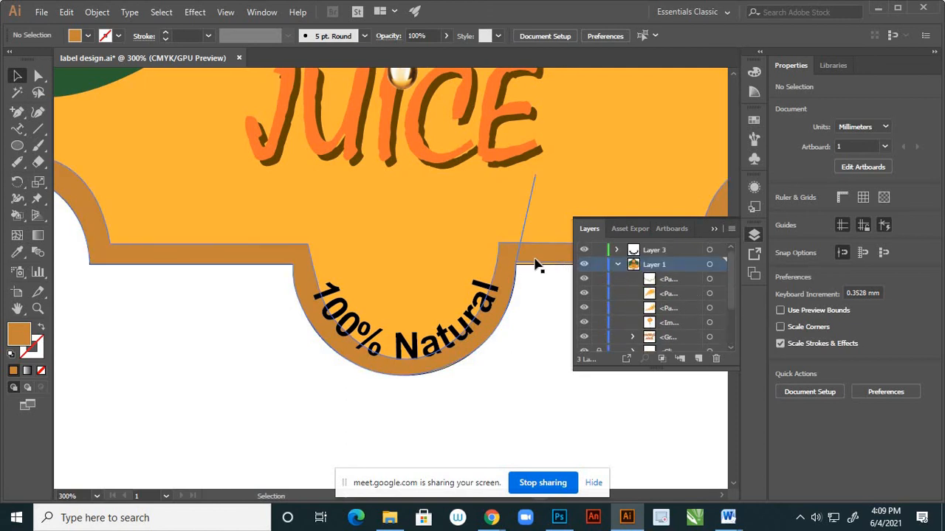
pyautogui.scroll(3, 537, 266)
pyautogui.click(38, 76)
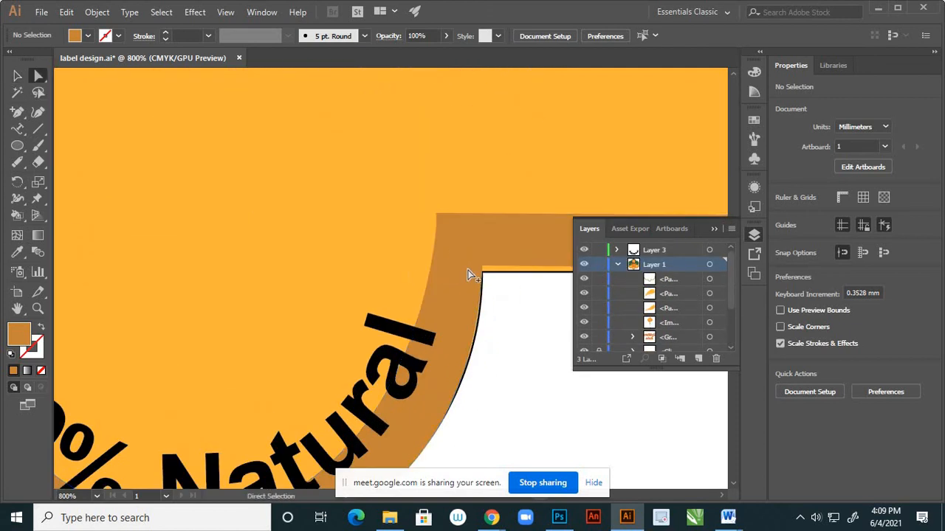
pyautogui.click(470, 270)
pyautogui.scroll(4, 471, 268)
pyautogui.click(473, 266)
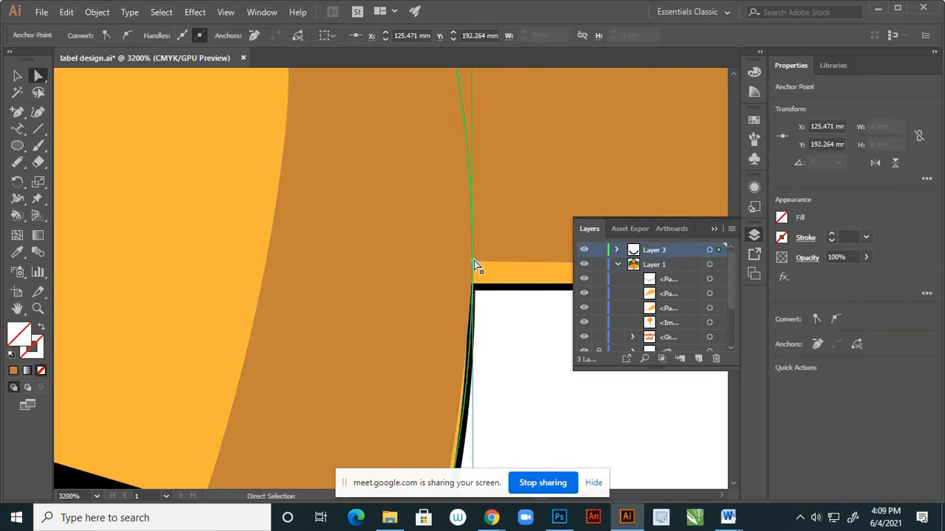
pyautogui.moveTo(474, 265); pyautogui.dragTo(477, 292)
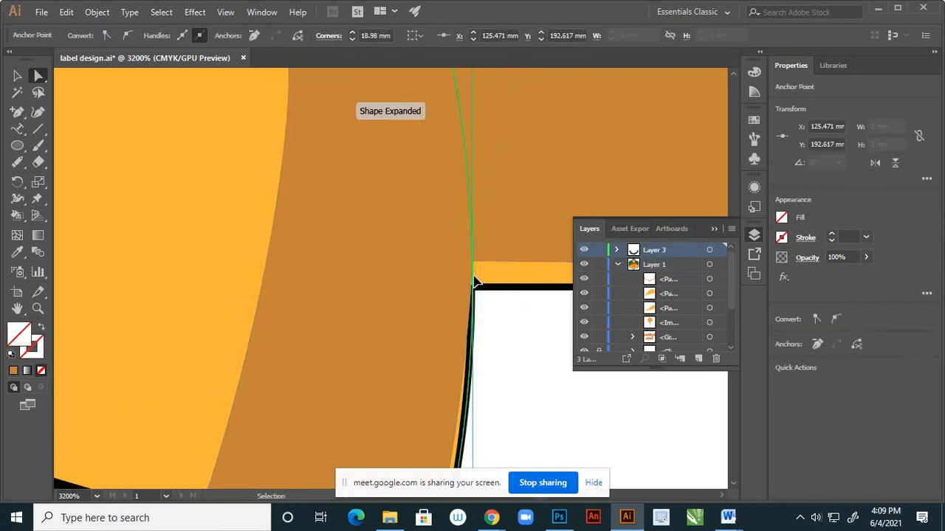
pyautogui.hotkey('ctrl', 'z')
pyautogui.click(485, 304)
pyautogui.scroll(-5, 283, 231)
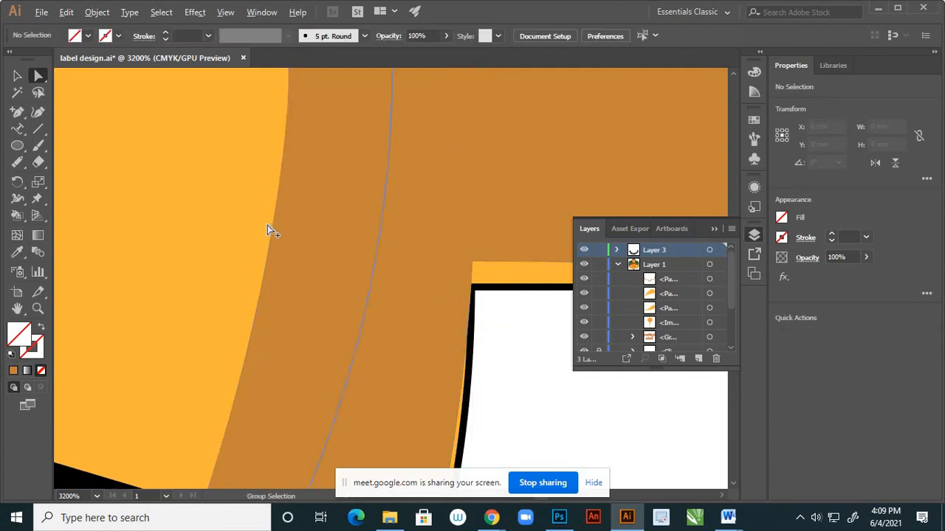
# Move the border's outer corner right of the badge down onto the label edge at X 125.471 mm, Y 192.617 mm.
pyautogui.scroll(3, 327, 270)
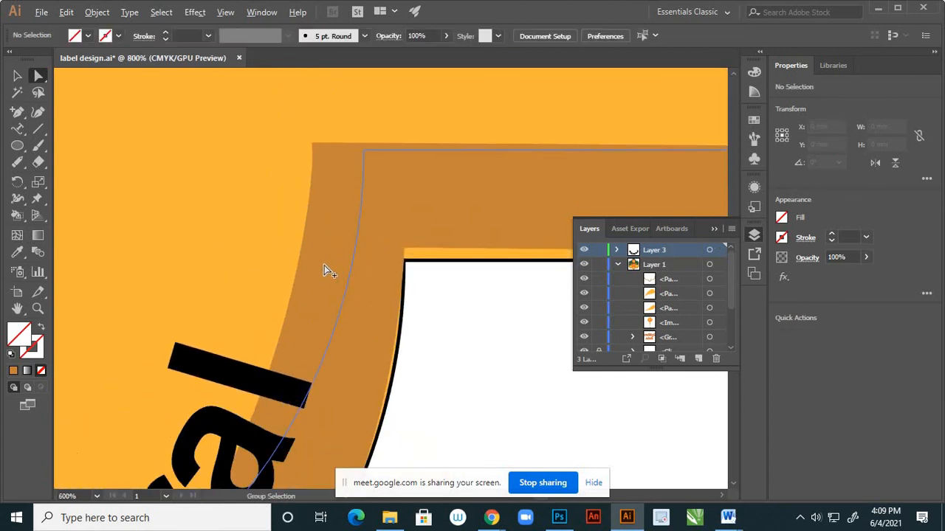
pyautogui.click(408, 252)
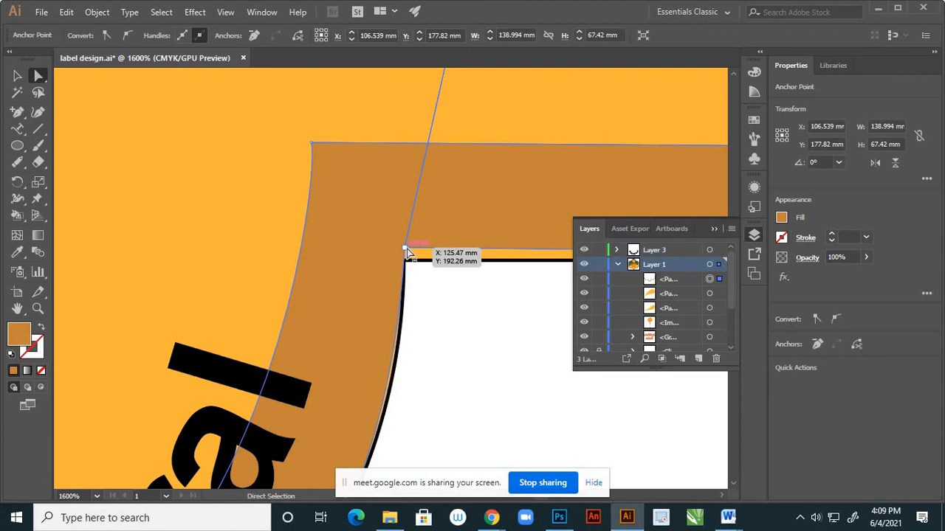
pyautogui.moveTo(408, 253); pyautogui.dragTo(409, 264)
pyautogui.click(418, 307)
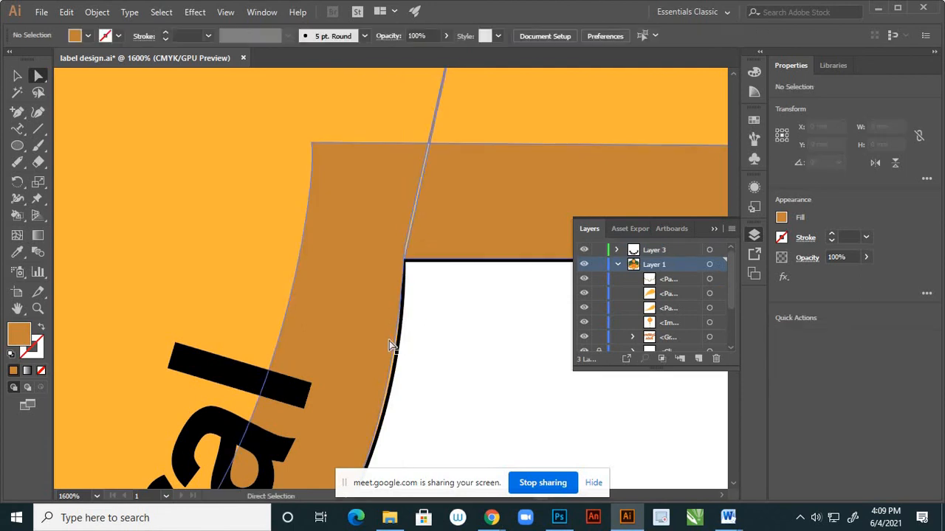
# Adjust the handles on the border's outer curve beside "Natural" so the curve follows the badge's round edge.
pyautogui.keyDown('alt'); pyautogui.click(397, 362); pyautogui.keyUp('alt')
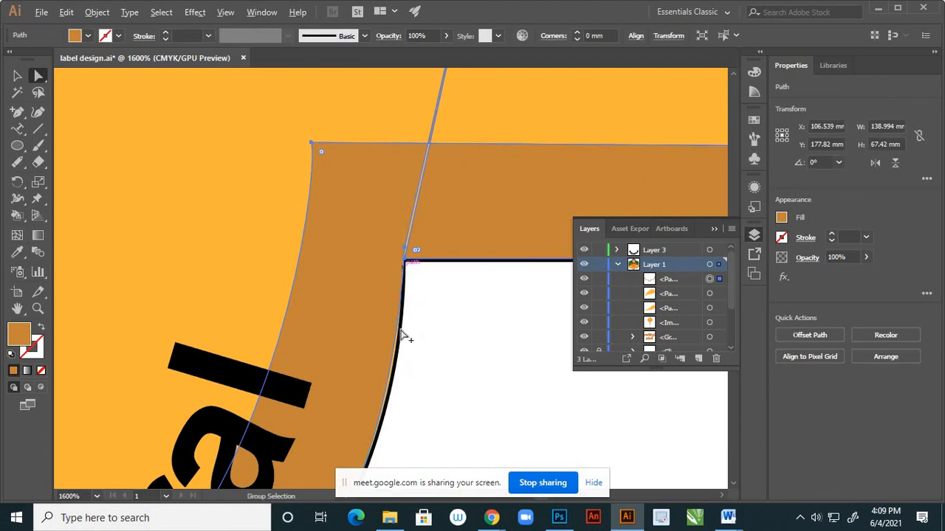
pyautogui.scroll(-1, 402, 336)
pyautogui.scroll(1, 405, 321)
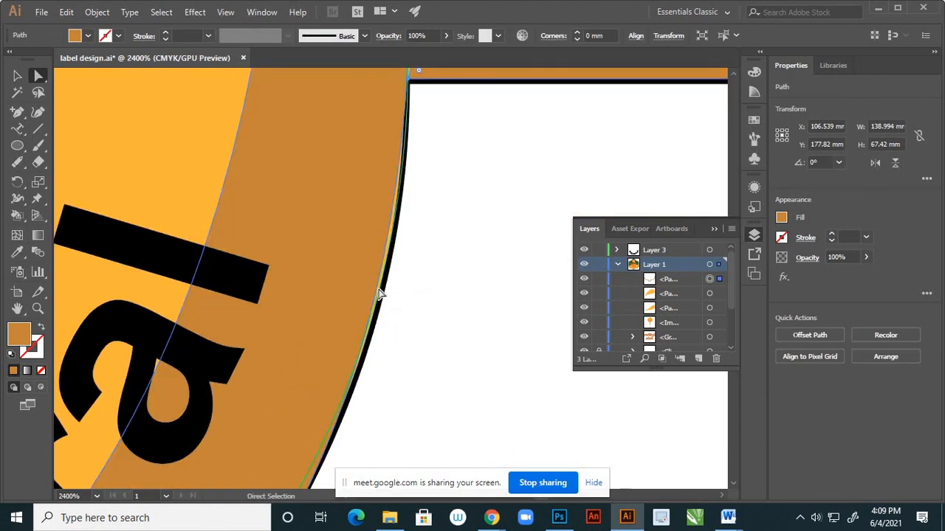
pyautogui.click(417, 74)
pyautogui.scroll(-2, 403, 288)
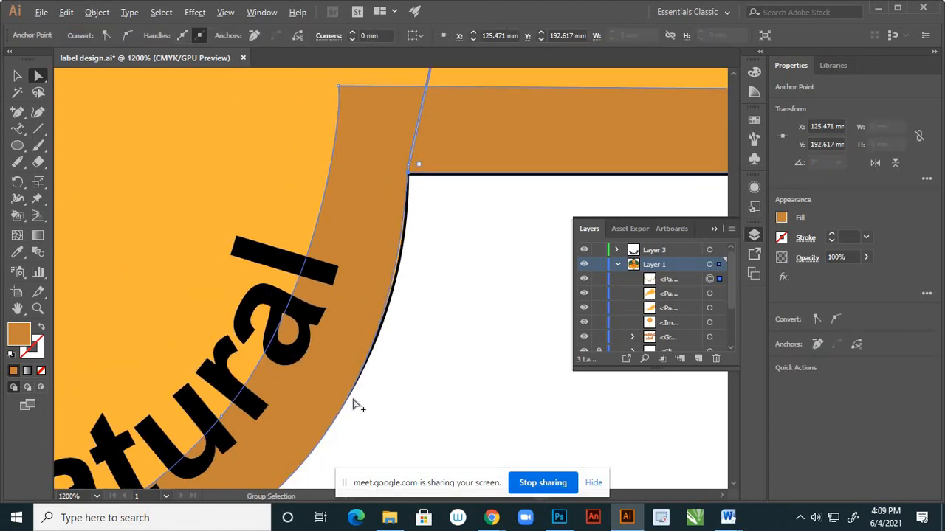
pyautogui.scroll(-2, 428, 302)
pyautogui.moveTo(395, 365); pyautogui.dragTo(323, 437)
pyautogui.click(306, 428)
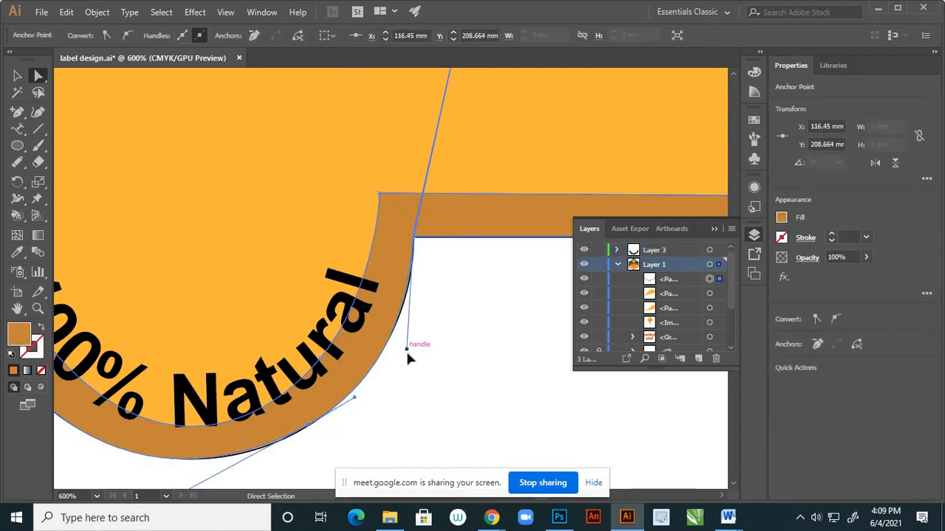
pyautogui.click(441, 358)
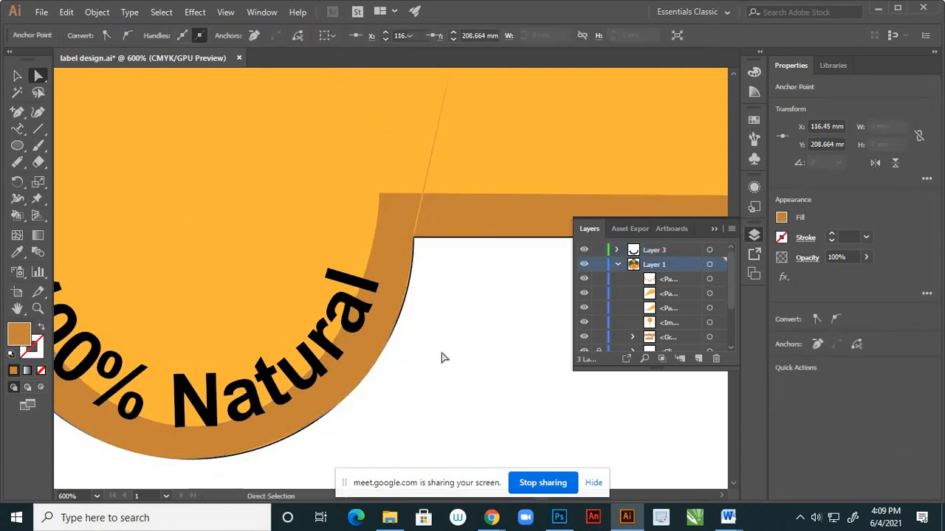
# Move the lower handle of the border's outer corner outward so the curve beside "Natural" closes the gap to the label edge.
pyautogui.scroll(3, 410, 270)
pyautogui.click(423, 222)
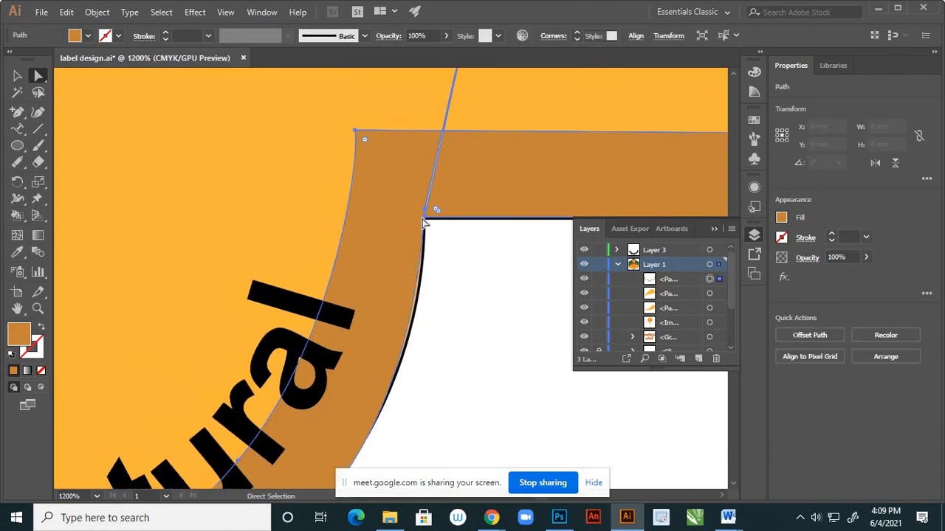
pyautogui.click(425, 216)
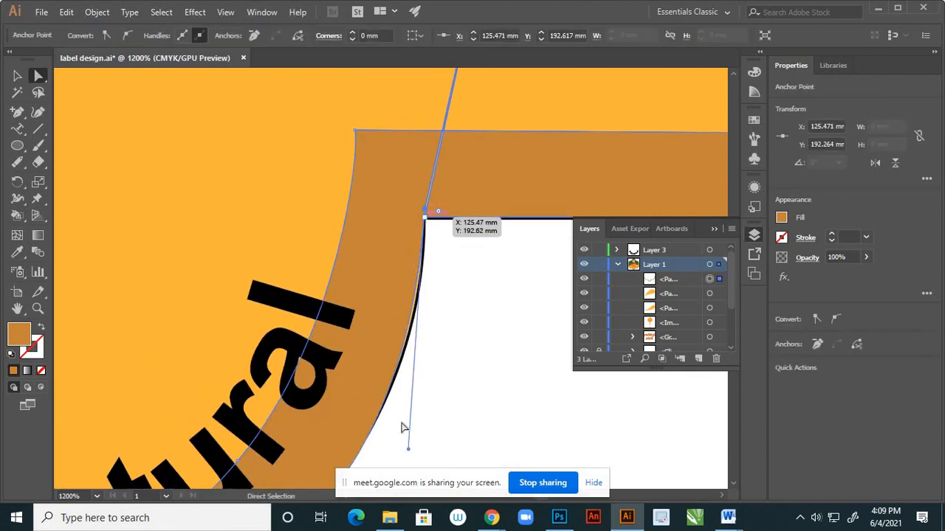
pyautogui.moveTo(410, 449); pyautogui.dragTo(420, 440)
pyautogui.click(445, 375)
pyautogui.scroll(-5, 426, 320)
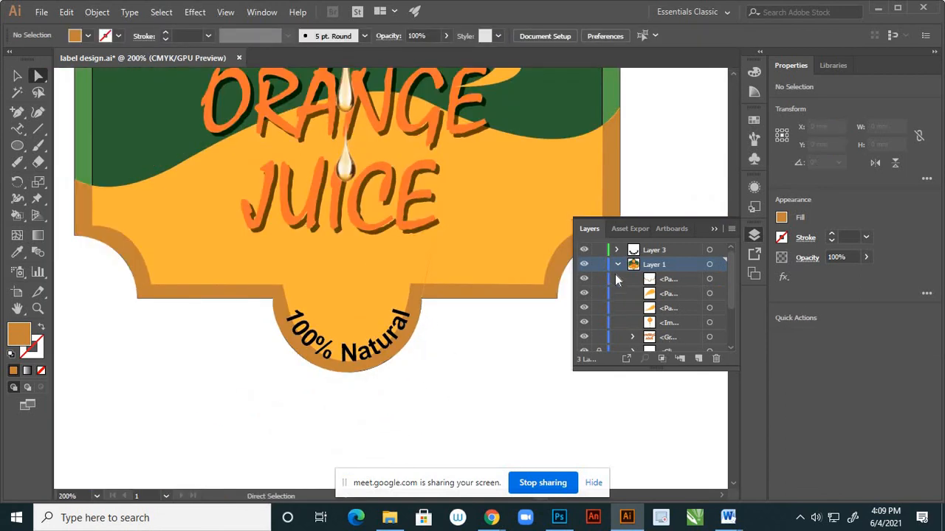
# Select the filled border path and lock it in Layer 1.
pyautogui.click(16, 76)
pyautogui.click(509, 299)
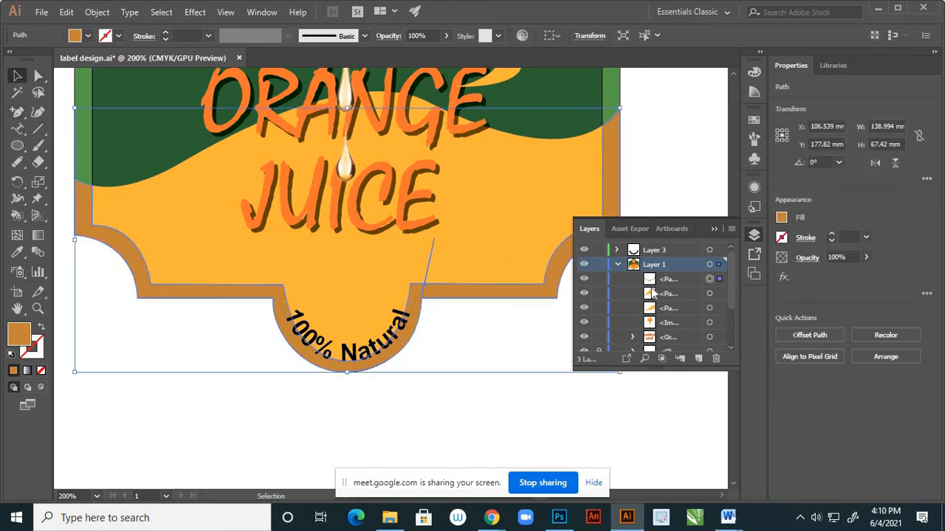
pyautogui.click(599, 279)
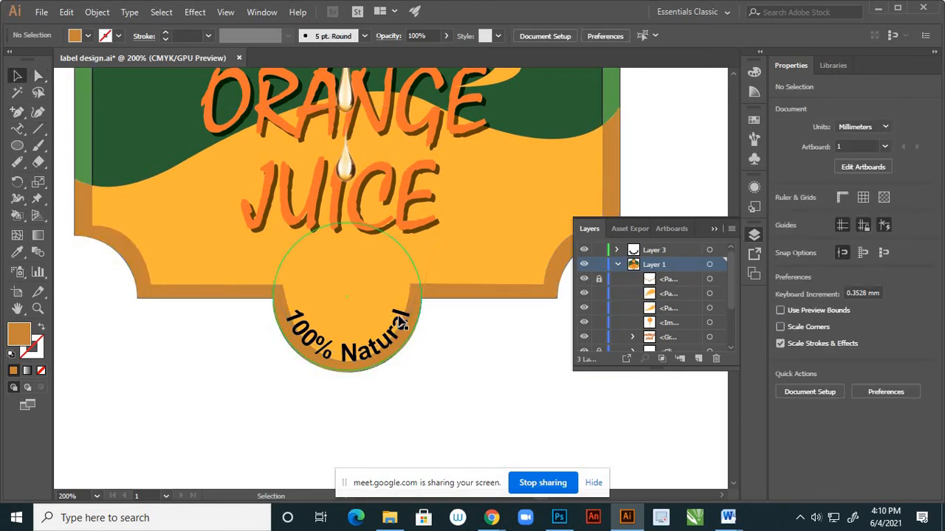
# Try to nudge the "100% Natural" text vertically inside the badge, undo the moves, and toggle the border's visibility to compare.
pyautogui.click(404, 319)
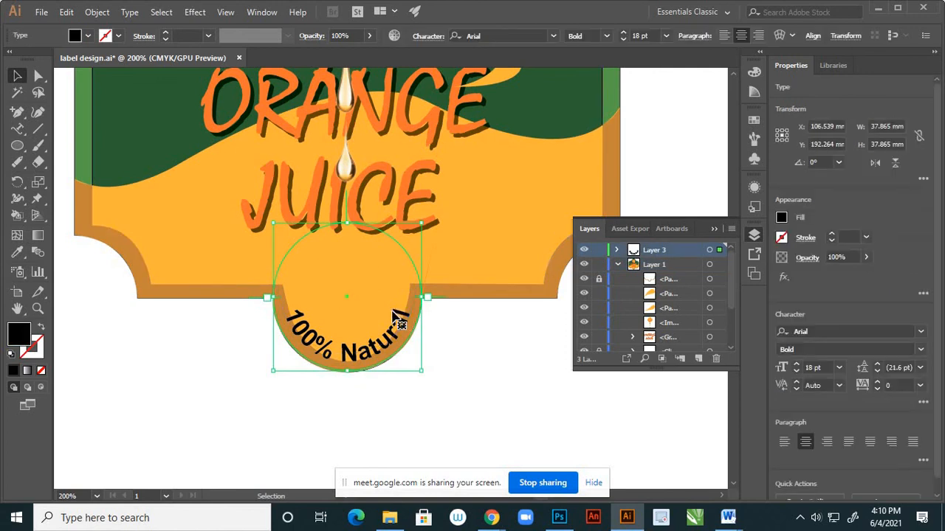
pyautogui.press('Up')
pyautogui.press('Up')
pyautogui.press('Up')
pyautogui.press('Up')
pyautogui.press('Up')
pyautogui.press('Up')
pyautogui.press('Up')
pyautogui.press('Up')
pyautogui.press('Up')
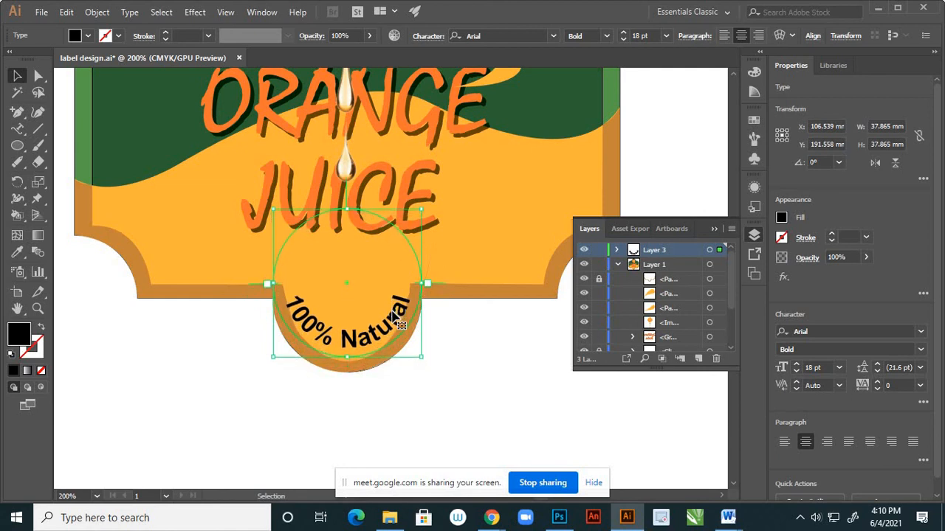
pyautogui.press('Up')
pyautogui.press('Up')
pyautogui.press('Up')
pyautogui.press('Up')
pyautogui.press('Up')
pyautogui.press('Up')
pyautogui.press('Up')
pyautogui.press('Up')
pyautogui.press('Up')
pyautogui.press('Up')
pyautogui.press('Up')
pyautogui.press('Up')
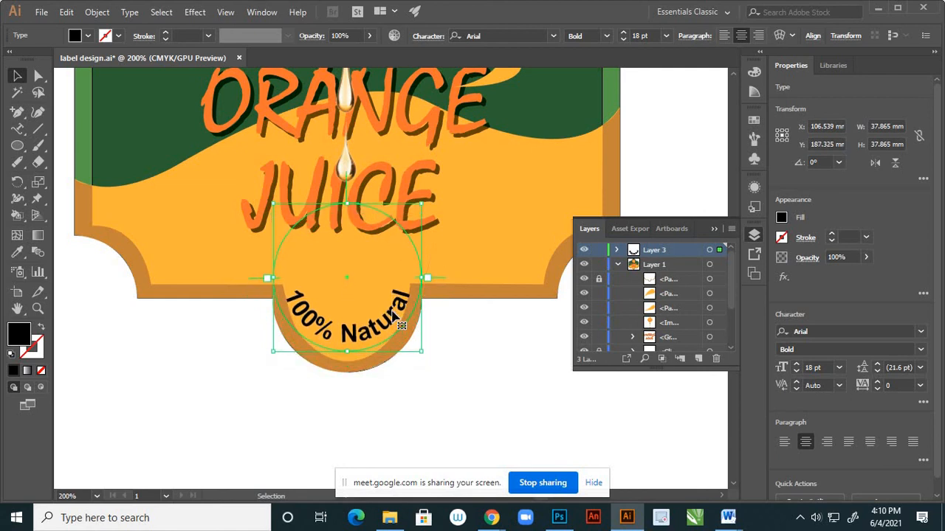
pyautogui.press('Down')
pyautogui.press('Down')
pyautogui.press('Down')
pyautogui.press('Down')
pyautogui.press('Down')
pyautogui.press('Down')
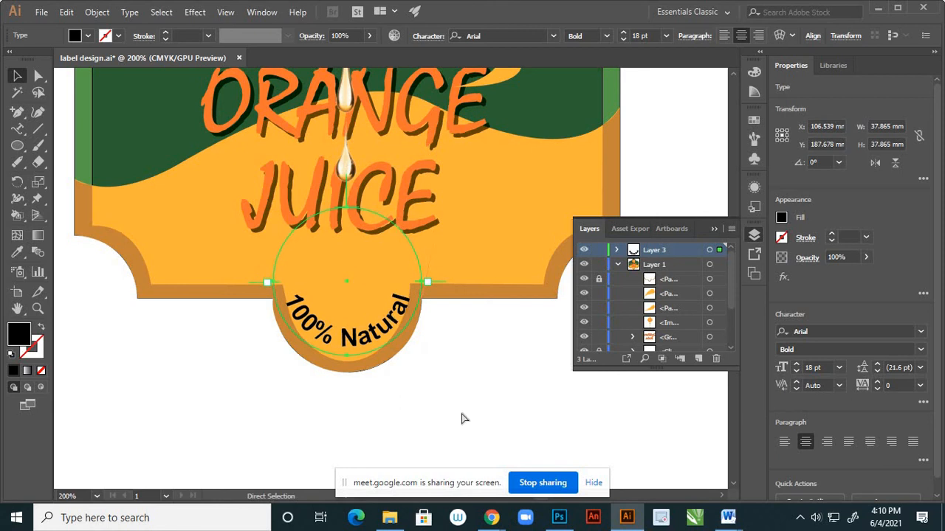
pyautogui.press('Down')
pyautogui.press('Down')
pyautogui.press('Down')
pyautogui.press('Down')
pyautogui.press('Down')
pyautogui.press('Down')
pyautogui.press('Down')
pyautogui.press('Down')
pyautogui.press('Down')
pyautogui.press('Down')
pyautogui.press('Down')
pyautogui.press('Down')
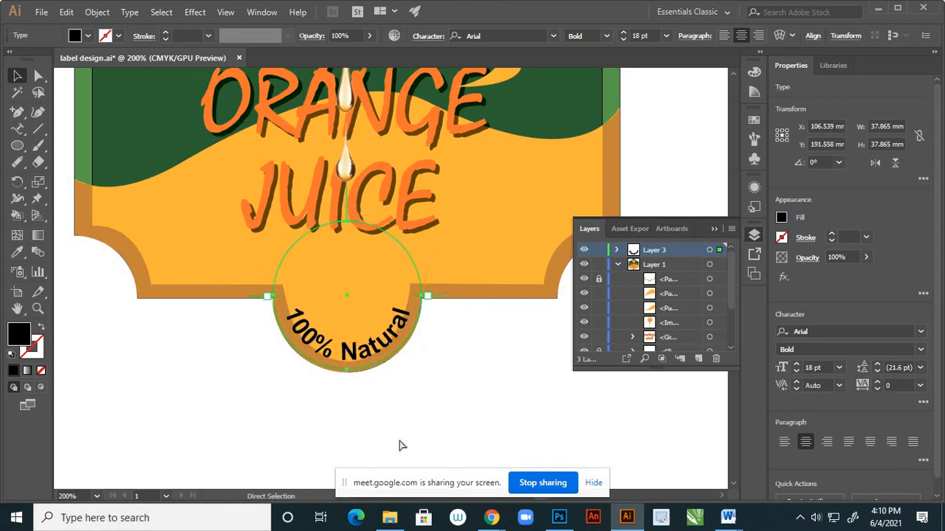
pyautogui.hotkey('ctrl', 'z')
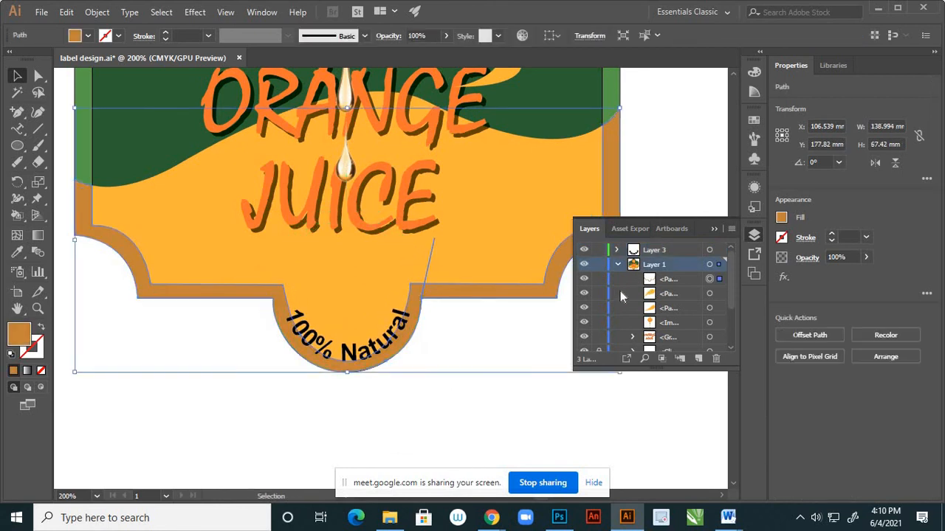
pyautogui.click(584, 280)
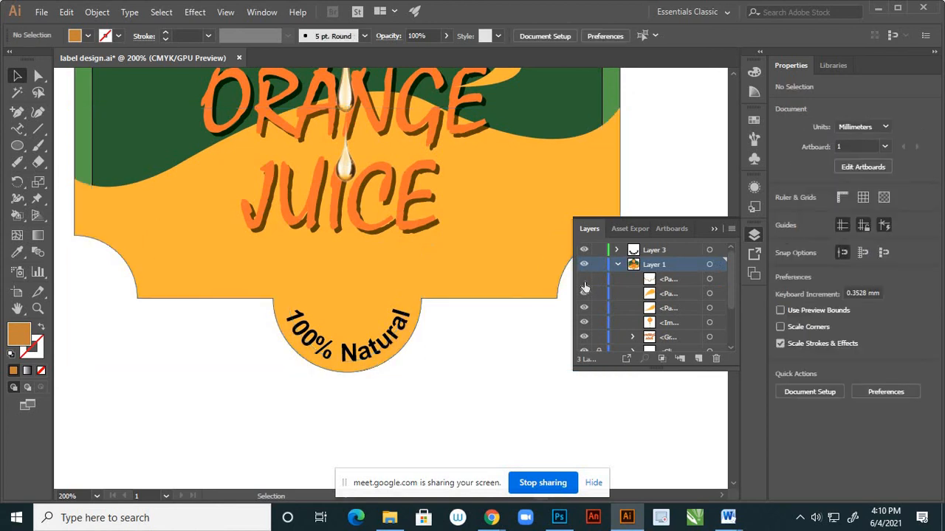
pyautogui.click(583, 280)
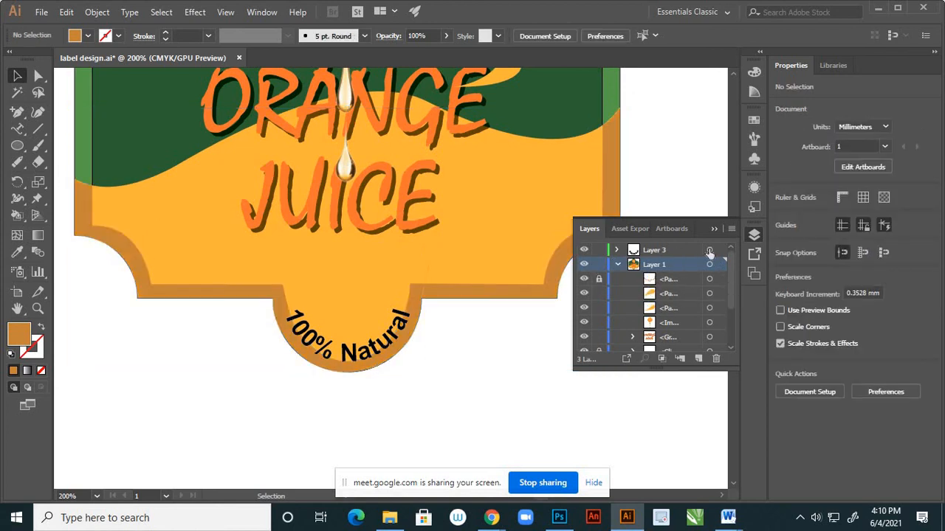
# Scale the "100% Natural" text and its circular path down proportionally about the centre to 14.93 pt, and save the label file.
pyautogui.click(709, 251)
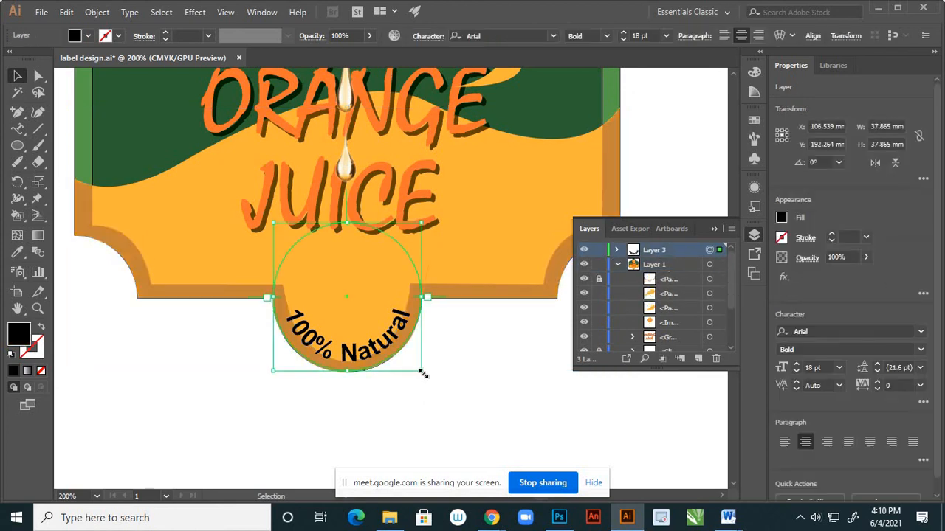
pyautogui.moveTo(422, 372); pyautogui.dragTo(410, 359)
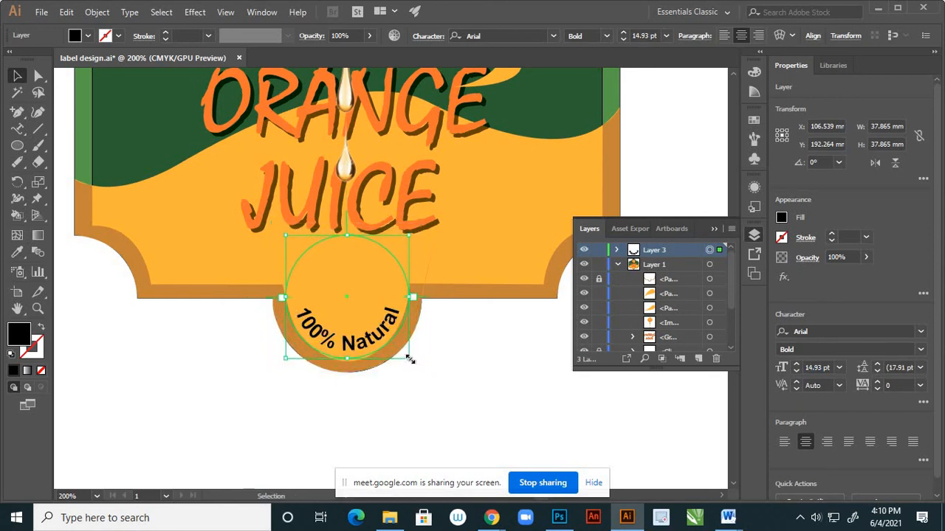
pyautogui.click(470, 373)
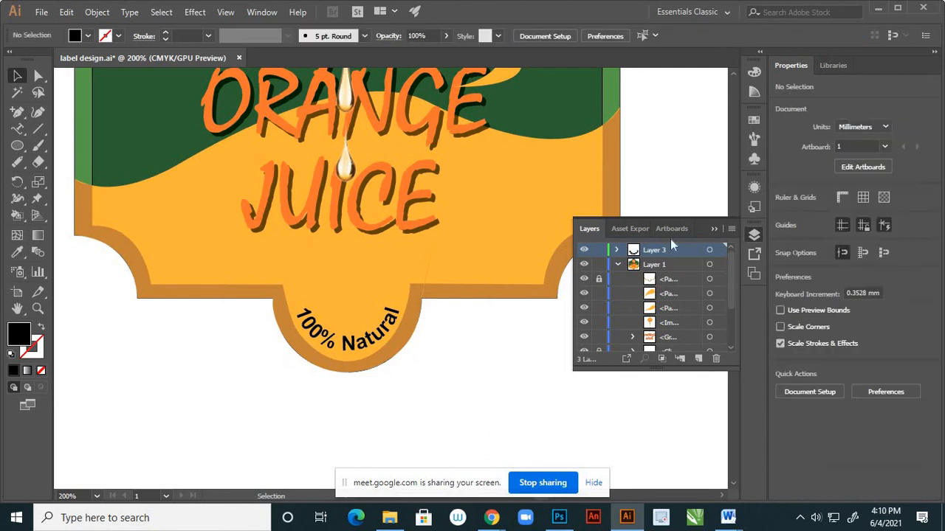
pyautogui.click(712, 229)
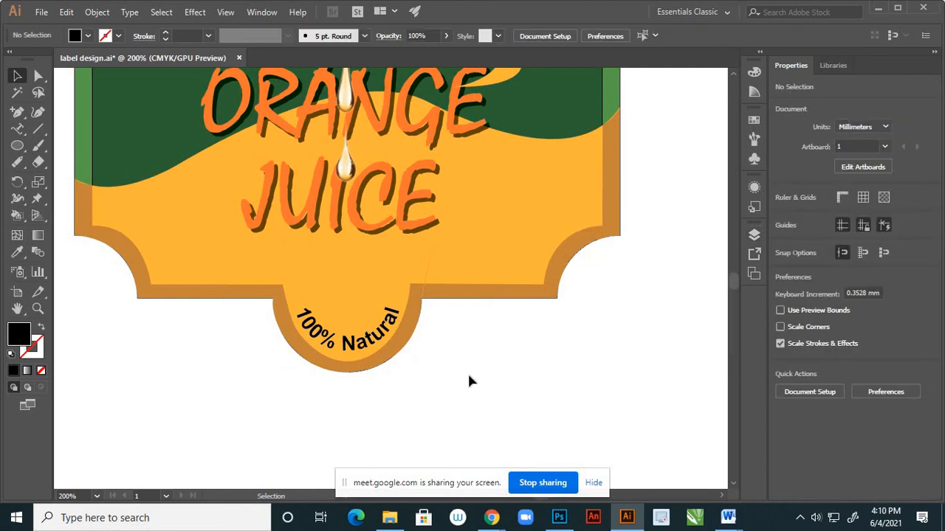
pyautogui.scroll(-4, 480, 342)
pyautogui.scroll(2, 480, 330)
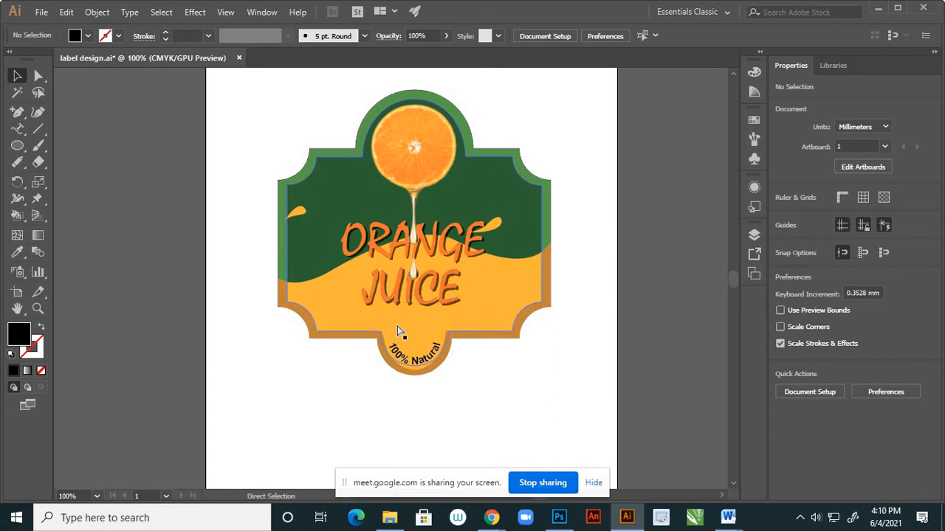
pyautogui.hotkey('ctrl', '-')
pyautogui.hotkey('ctrl', '-')
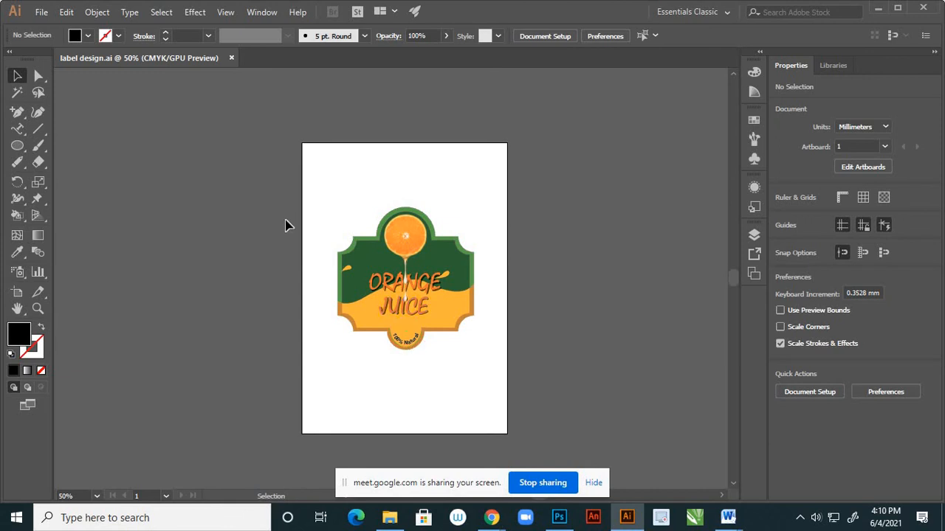
# Move the right yellow drop clear of "ORANGE" and the left one inward off the label's border, and save the file.
pyautogui.scroll(2, 420, 316)
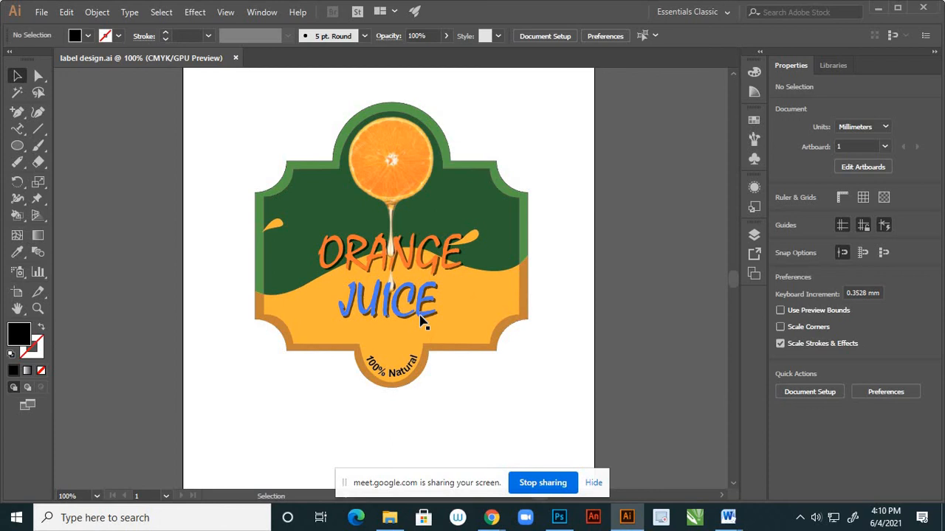
pyautogui.scroll(2, 443, 325)
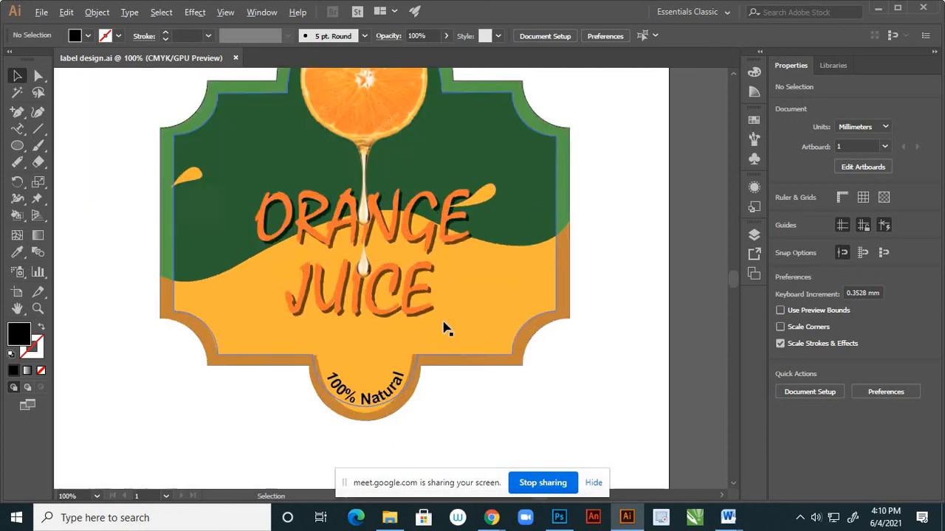
pyautogui.scroll(-1, 456, 347)
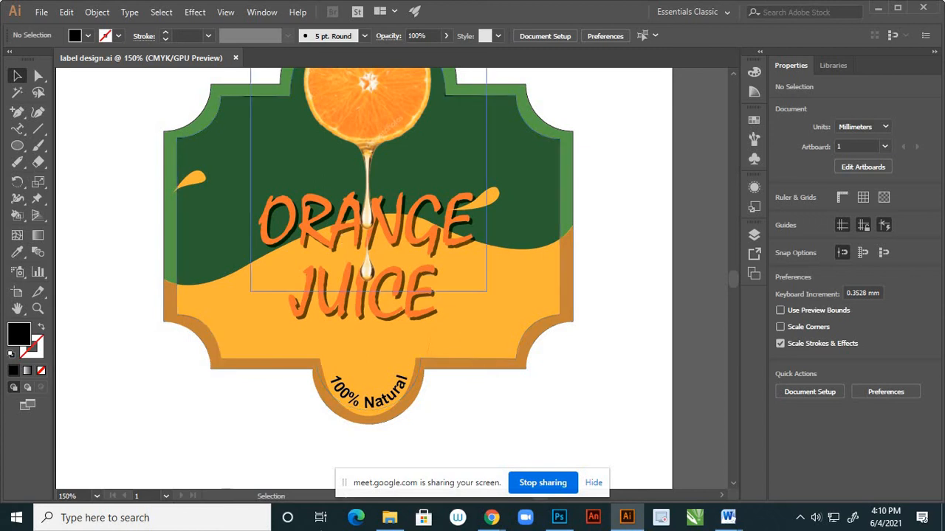
pyautogui.click(495, 202)
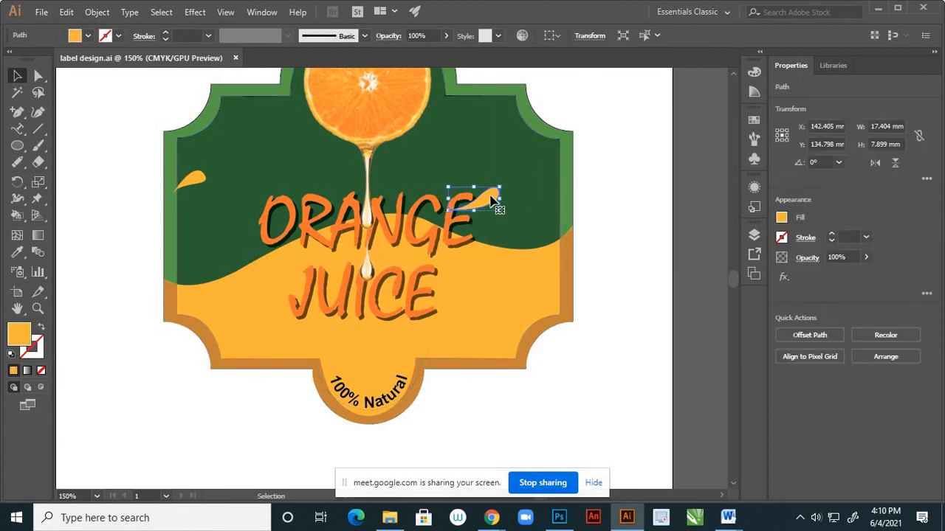
pyautogui.moveTo(493, 201); pyautogui.dragTo(534, 212)
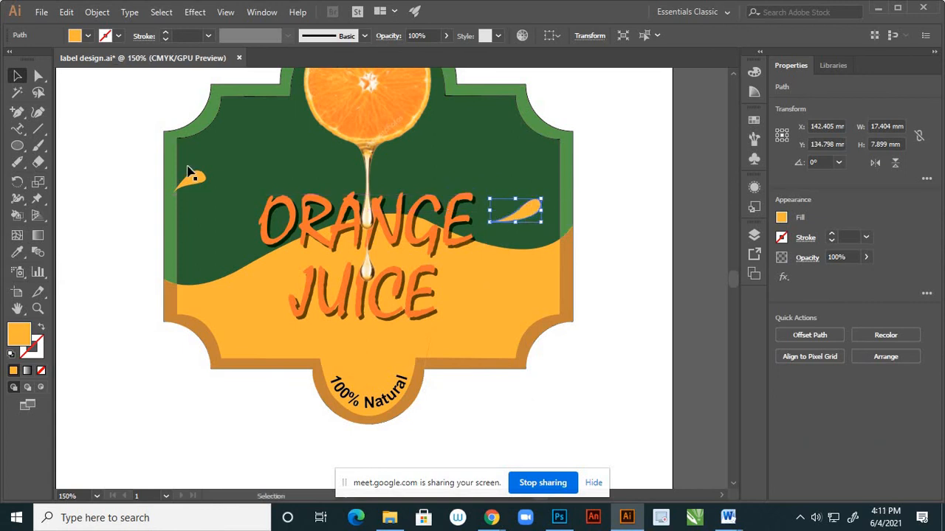
pyautogui.click(197, 182)
pyautogui.moveTo(198, 181); pyautogui.dragTo(215, 177)
pyautogui.click(122, 177)
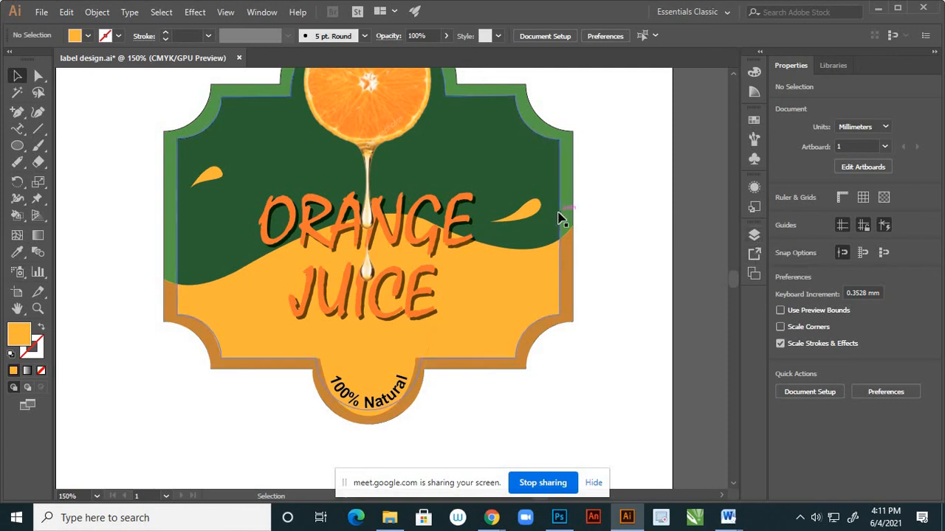
pyautogui.press('a')
pyautogui.press('v')
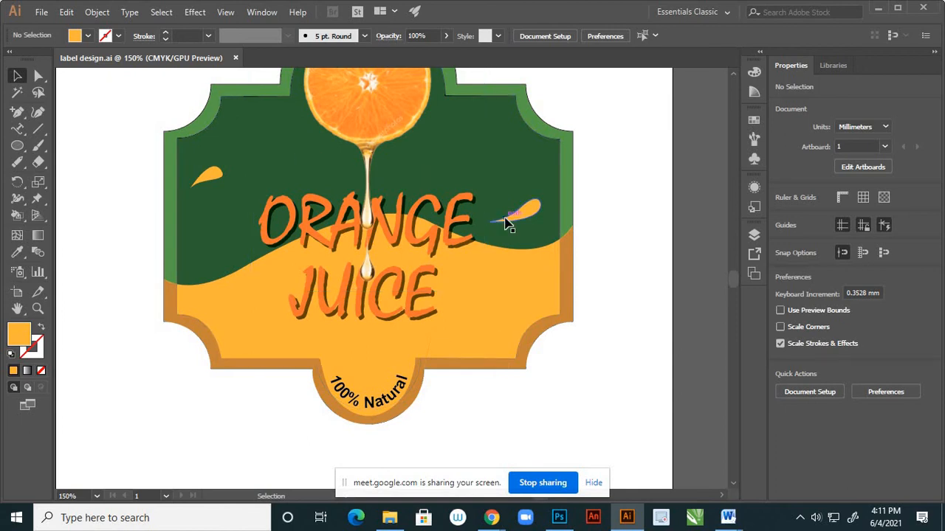
# Examine the whole label and its details, including the orange slice, lettering, drops and border.
pyautogui.scroll(-3, 519, 299)
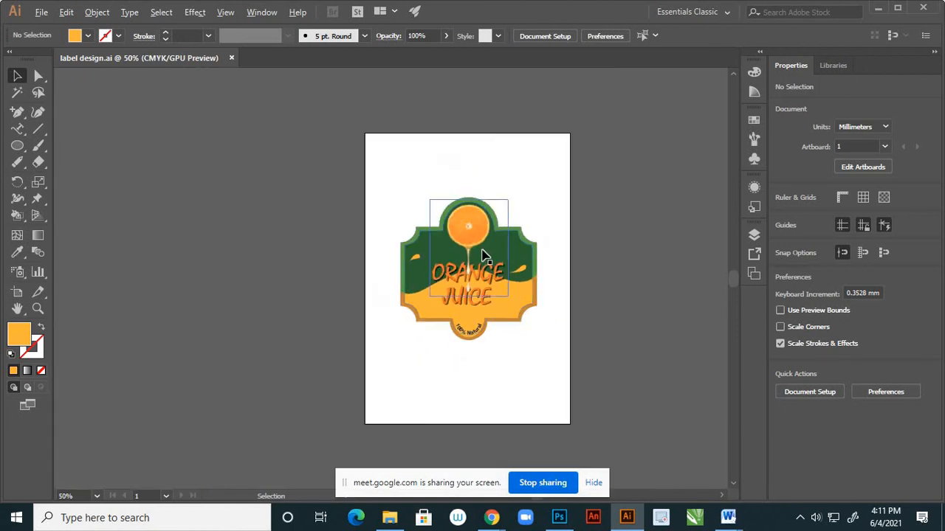
pyautogui.scroll(3, 484, 255)
pyautogui.scroll(-1, 460, 260)
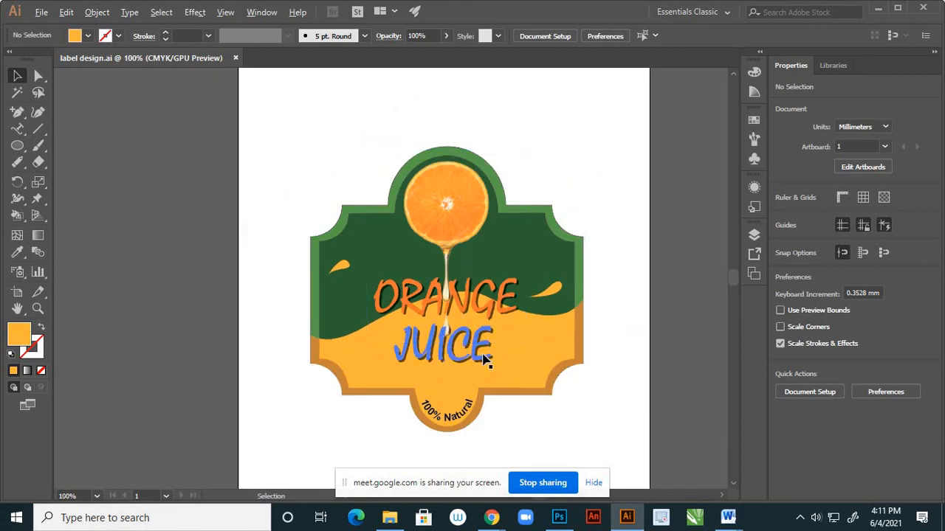
pyautogui.scroll(1, 485, 361)
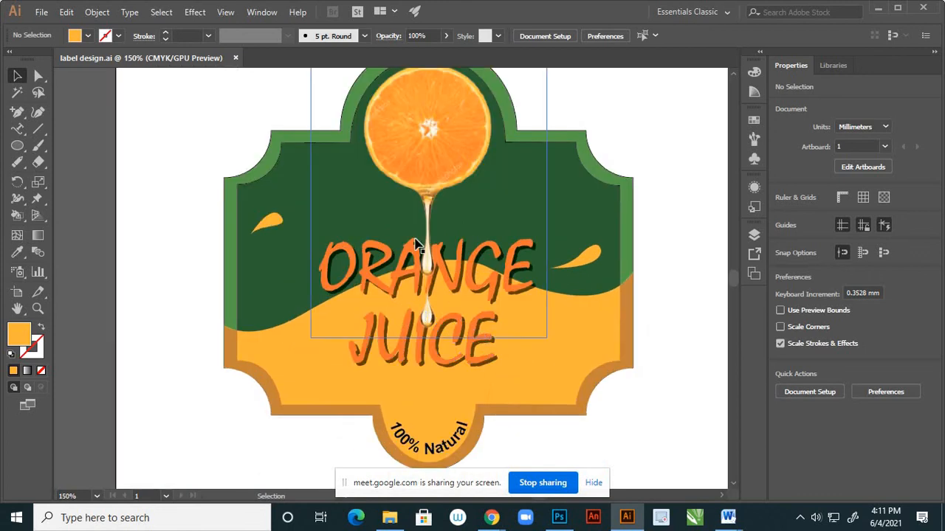
pyautogui.scroll(-2, 416, 238)
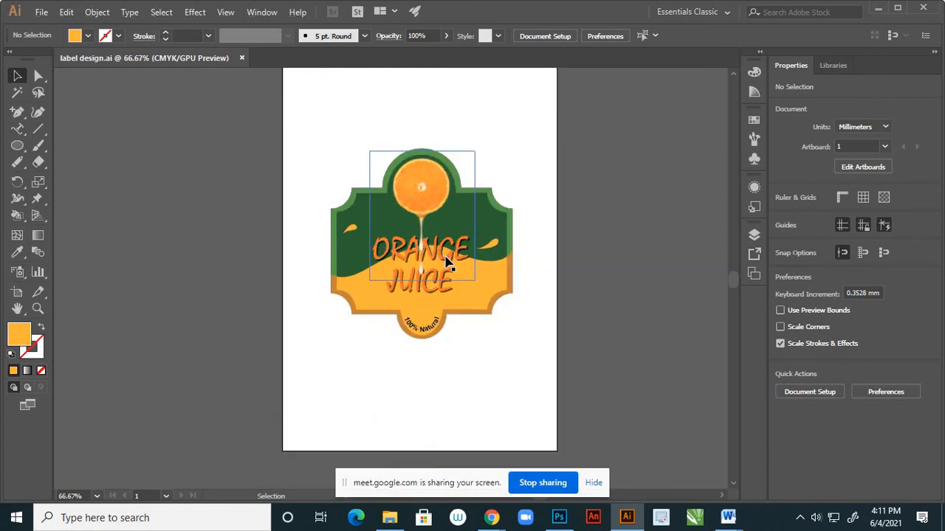
pyautogui.scroll(2, 477, 262)
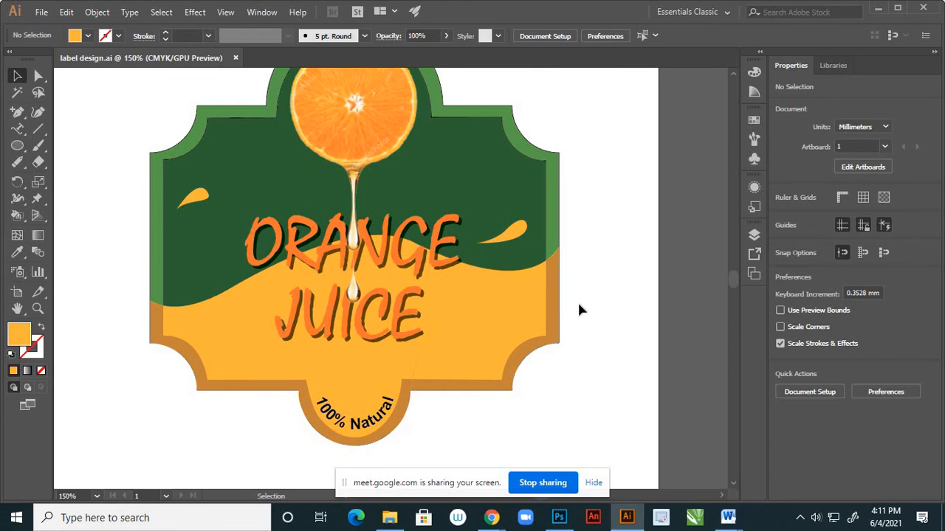
pyautogui.scroll(-2, 472, 369)
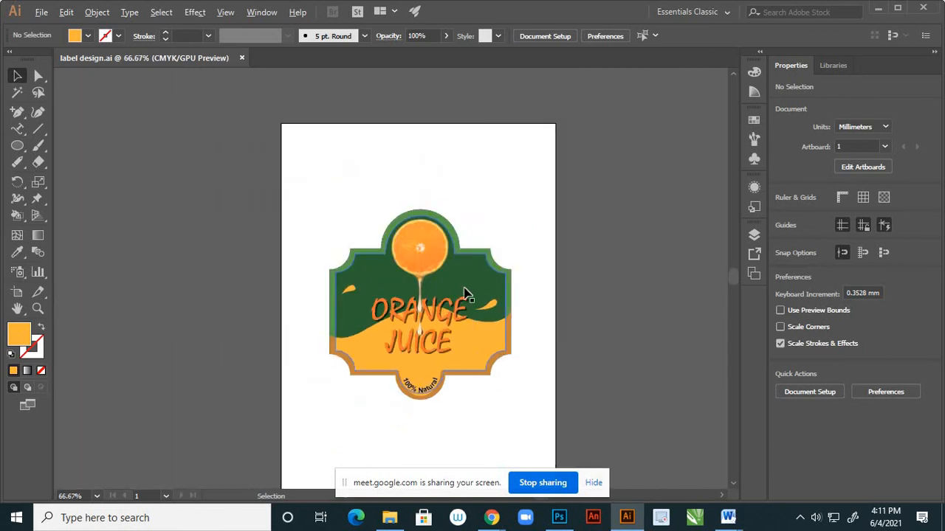
pyautogui.scroll(2, 460, 313)
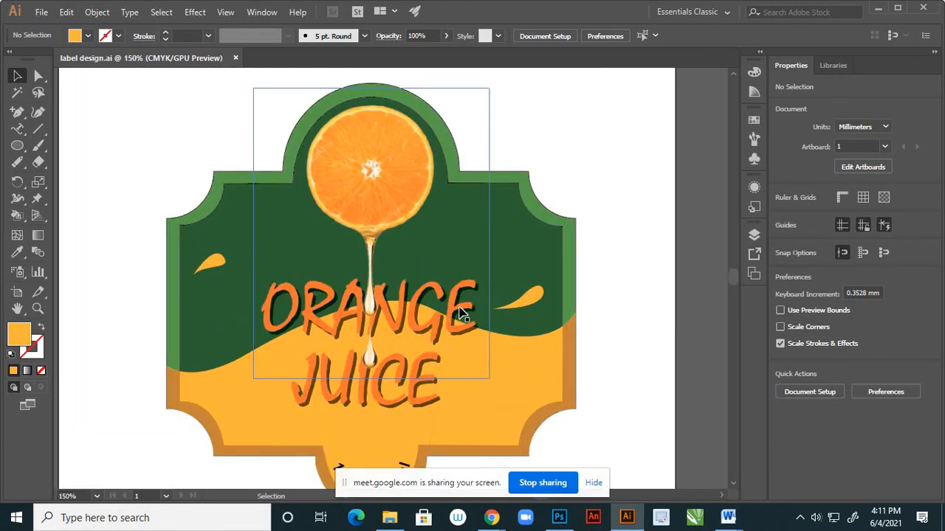